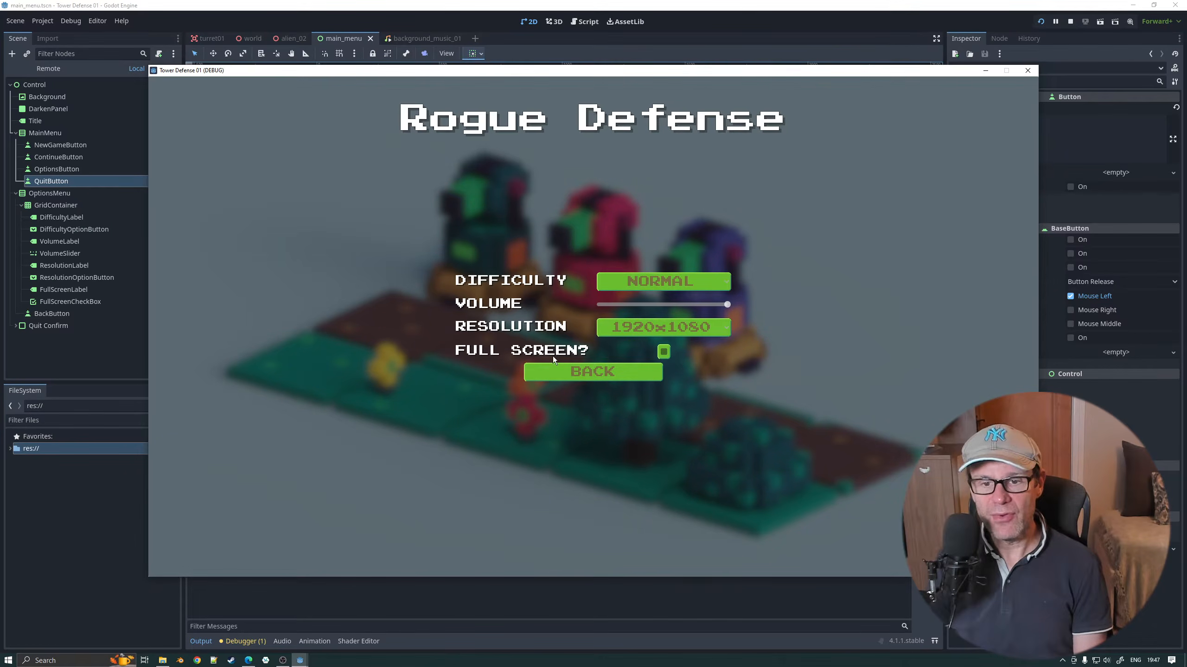
Step: In the running game's options, set the resolution to 1280x800 and the difficulty to Easy, and return to the main menu
{"action": "left_click", "coordinate": [556, 367]}
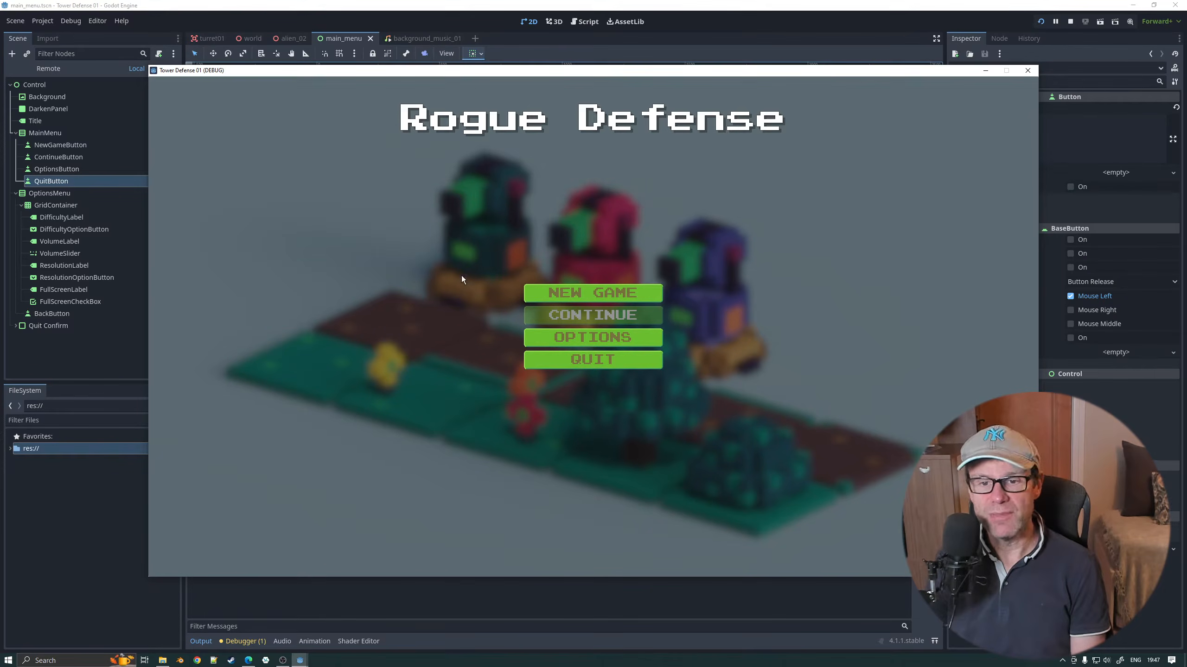
{"action": "left_click", "coordinate": [573, 337]}
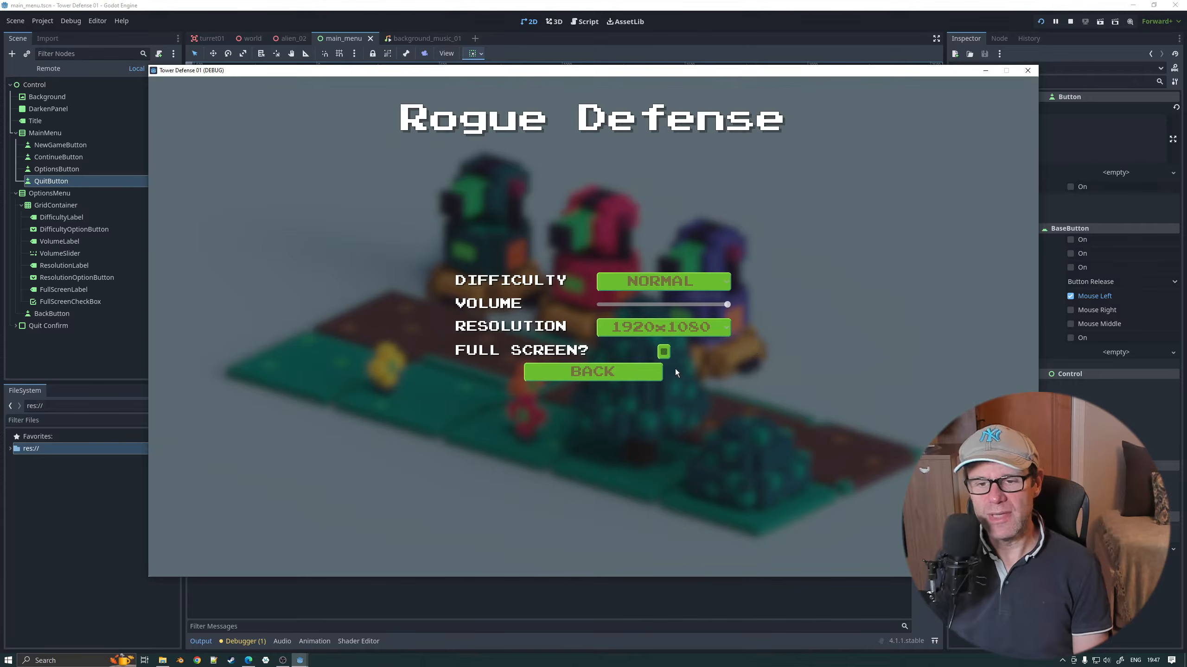
{"action": "left_click", "coordinate": [649, 328]}
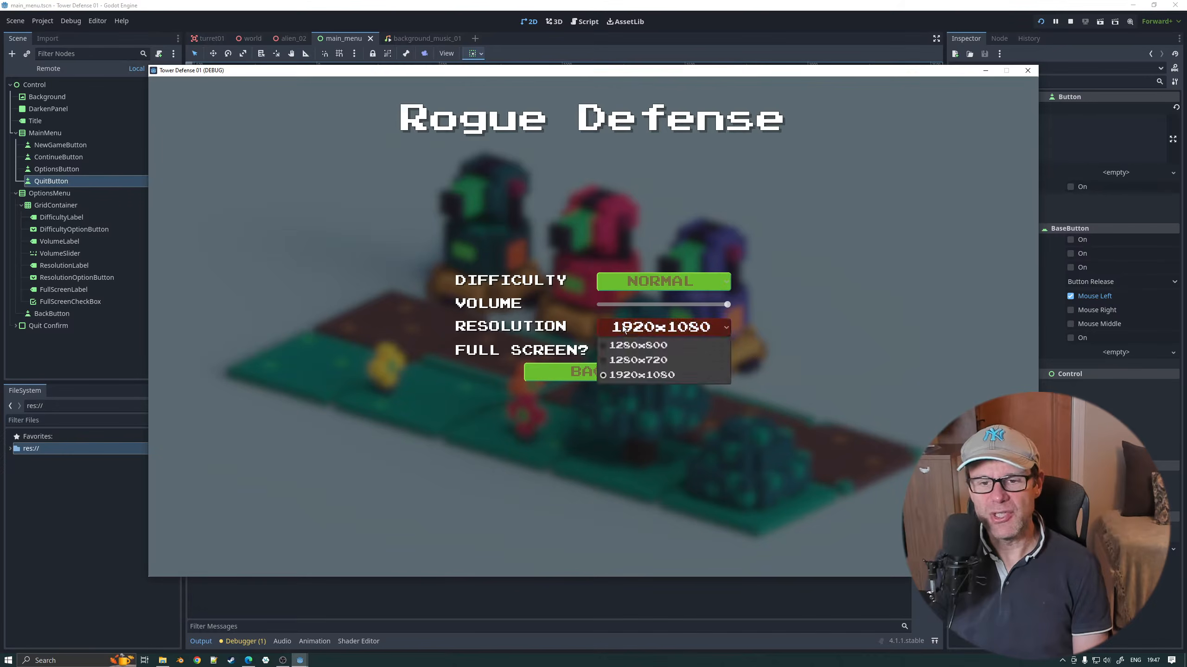
{"action": "left_click", "coordinate": [645, 347]}
{"action": "left_click", "coordinate": [528, 220]}
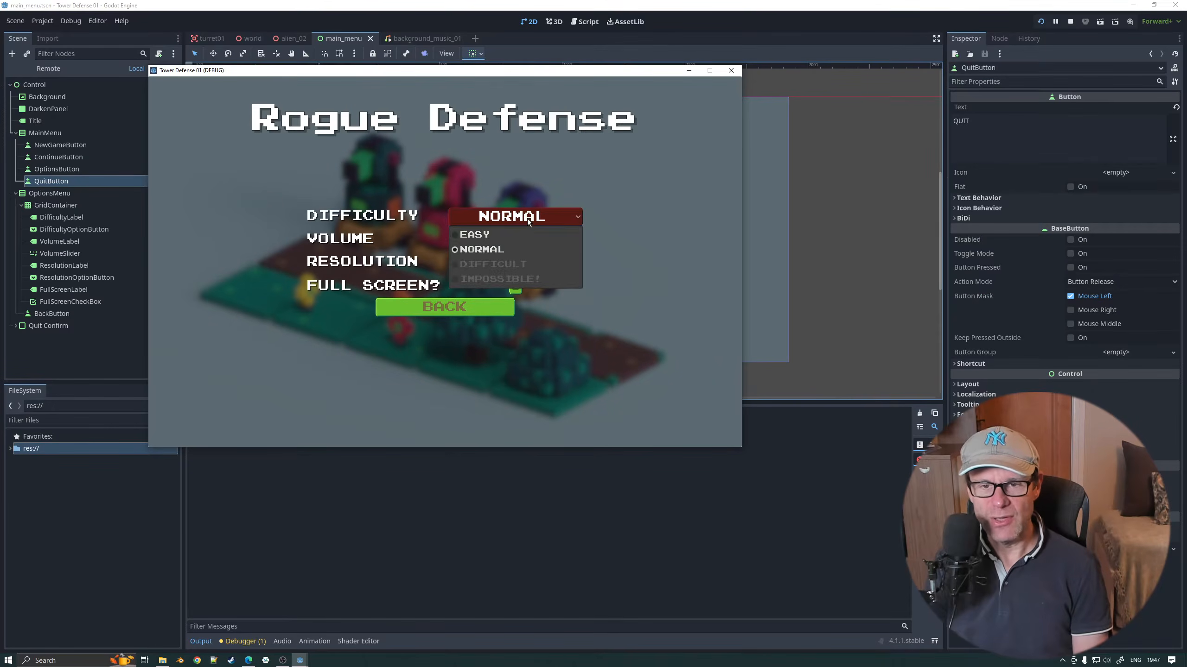
{"action": "left_click", "coordinate": [512, 234]}
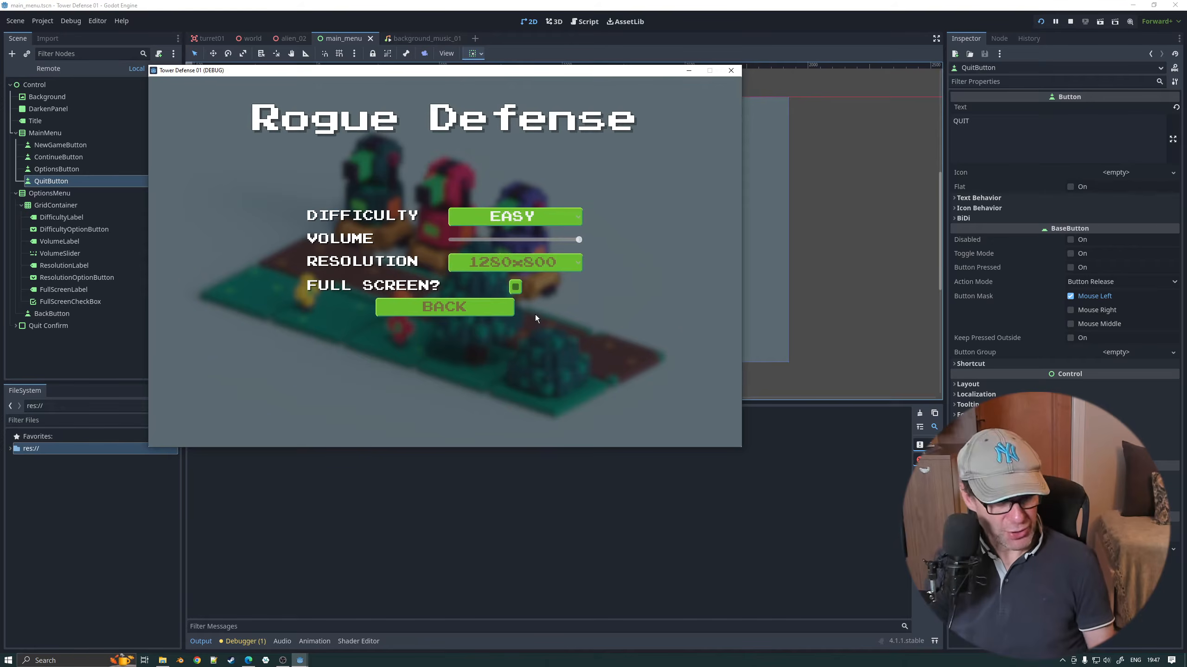
{"action": "key", "text": "Escape"}
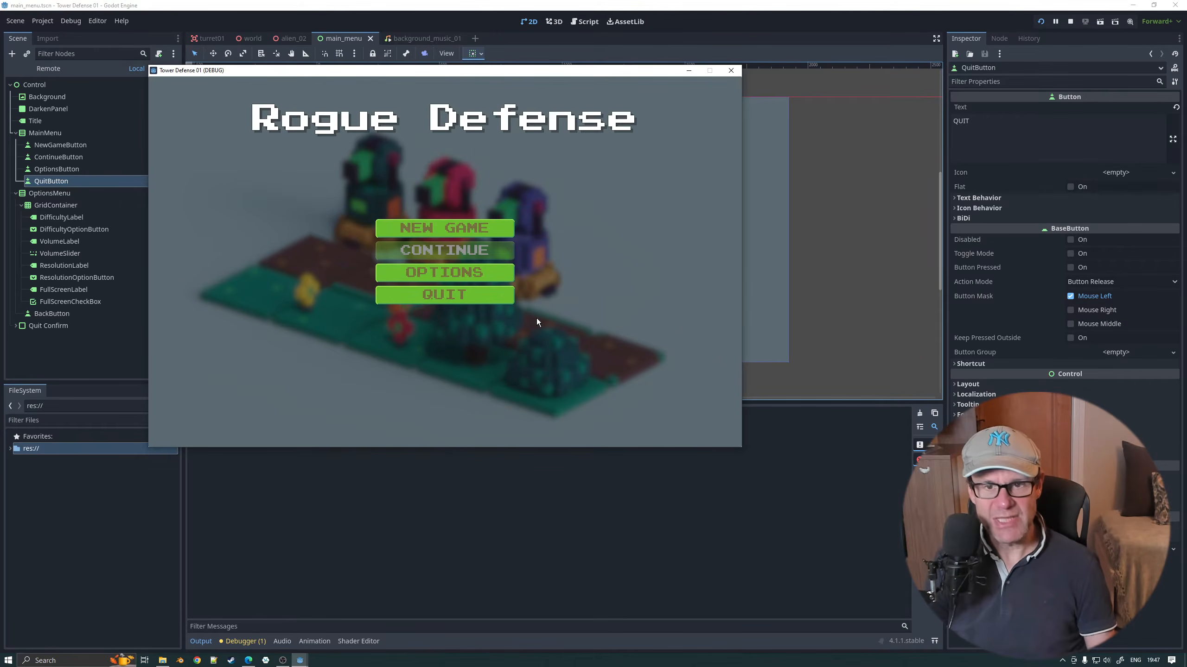
Step: Reopen the game's options and test the volume slider and the full screen setting, ending in windowed mode
{"action": "left_click", "coordinate": [482, 274]}
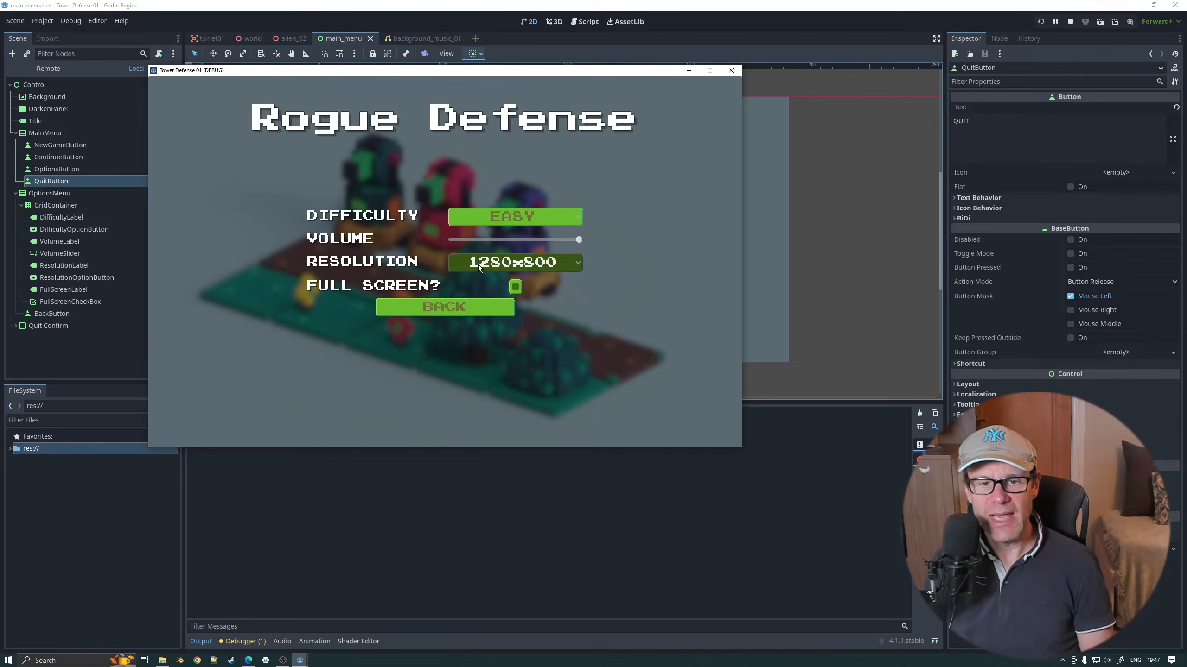
{"action": "left_click_drag", "start_coordinate": [560, 241], "coordinate": [589, 238]}
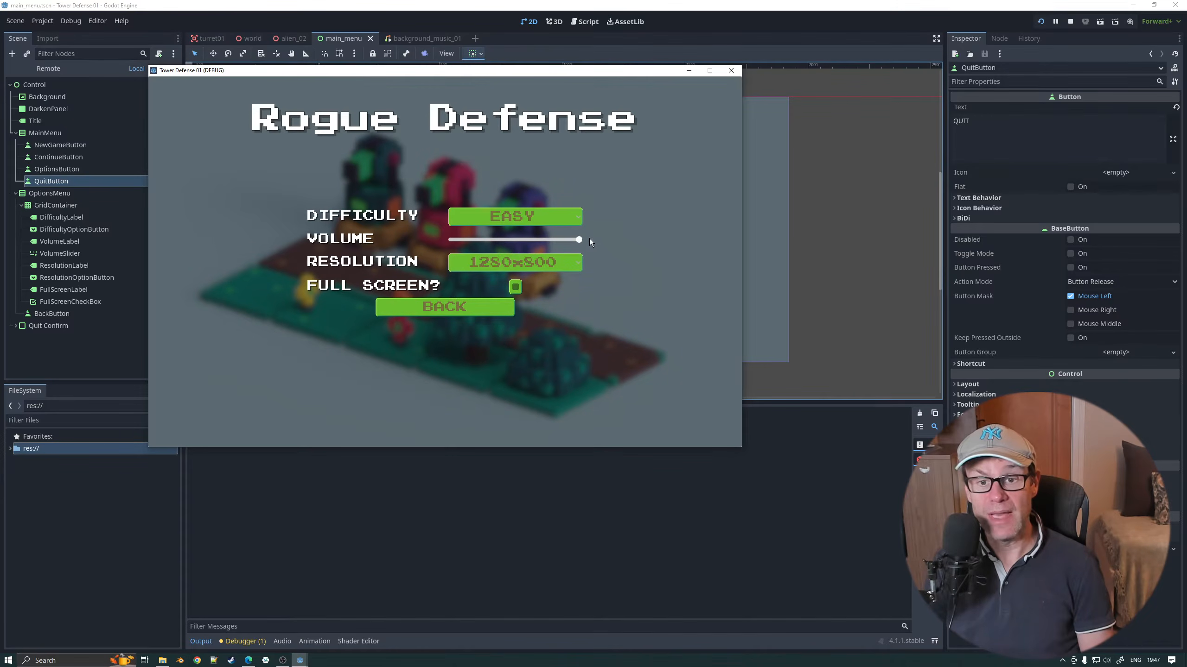
{"action": "left_click", "coordinate": [516, 287]}
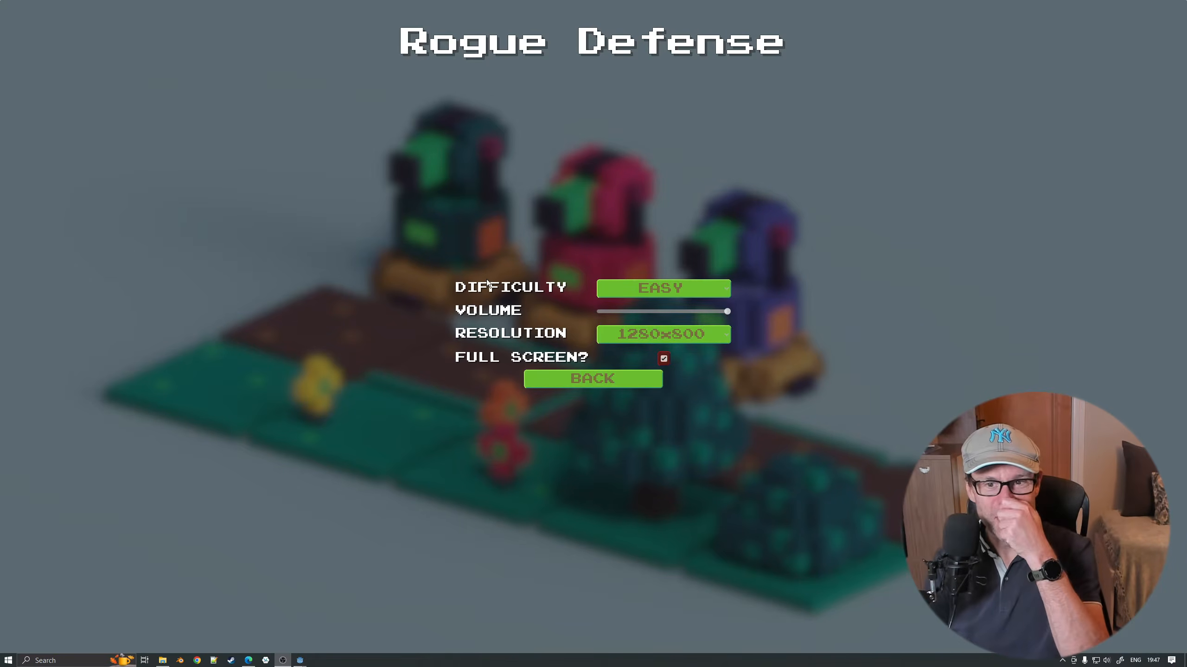
{"action": "left_click", "coordinate": [490, 277]}
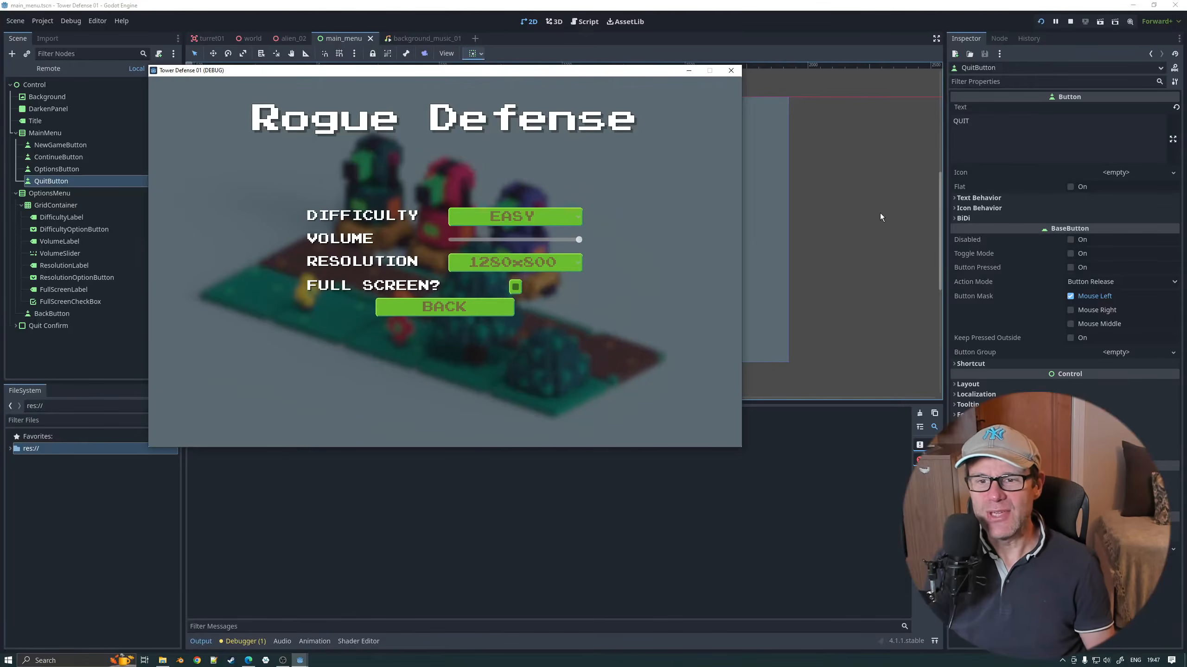
Step: Switch back to the Godot editor and quit the Tower Defense 01 project to the project list
{"action": "left_click", "coordinate": [880, 213]}
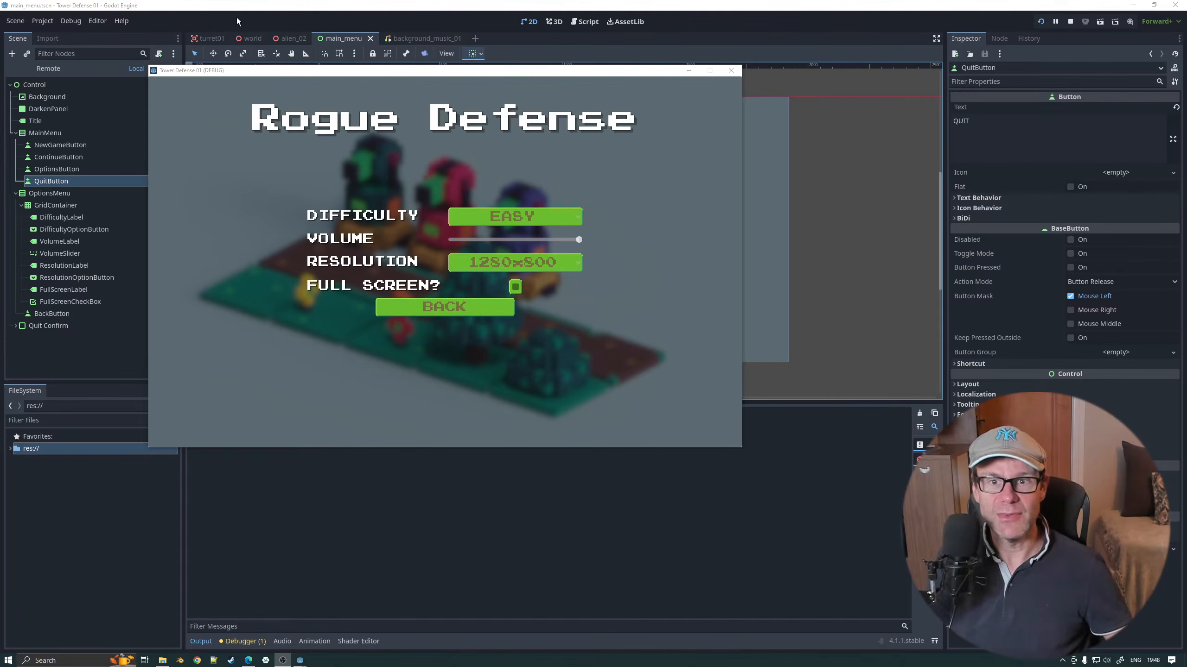
{"action": "left_click", "coordinate": [203, 4]}
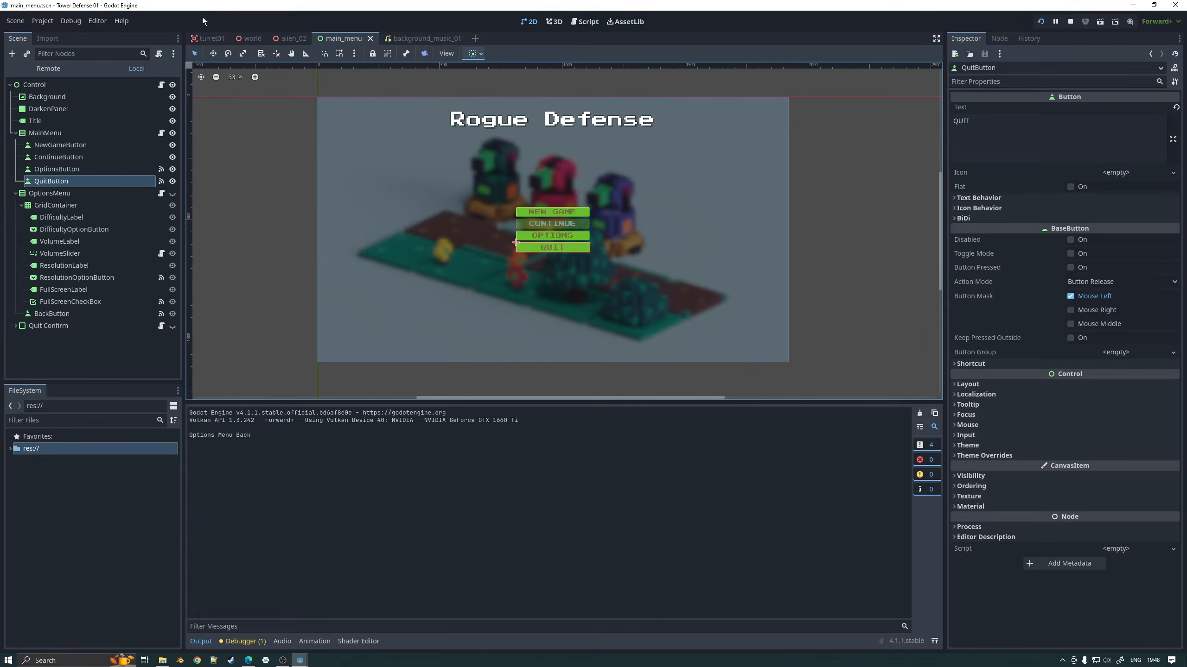
{"action": "left_click", "coordinate": [43, 20]}
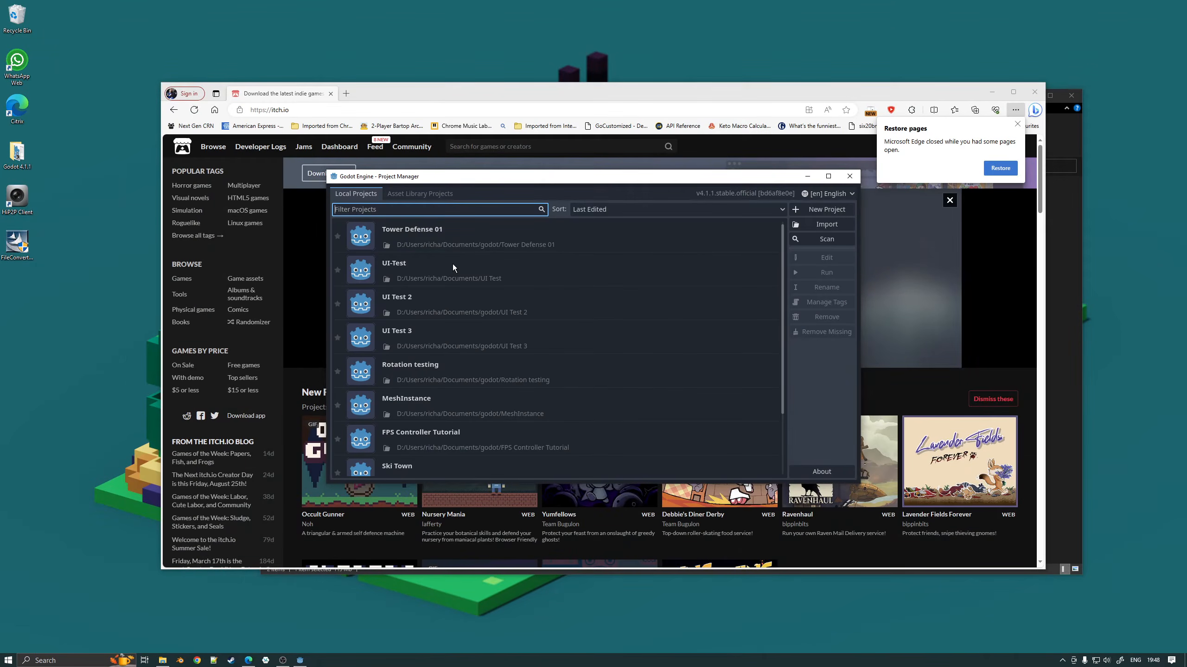
Step: Minimize the browser and File Explorer windows and reposition the Project Manager window on the clear desktop
{"action": "left_click", "coordinate": [1041, 173]}
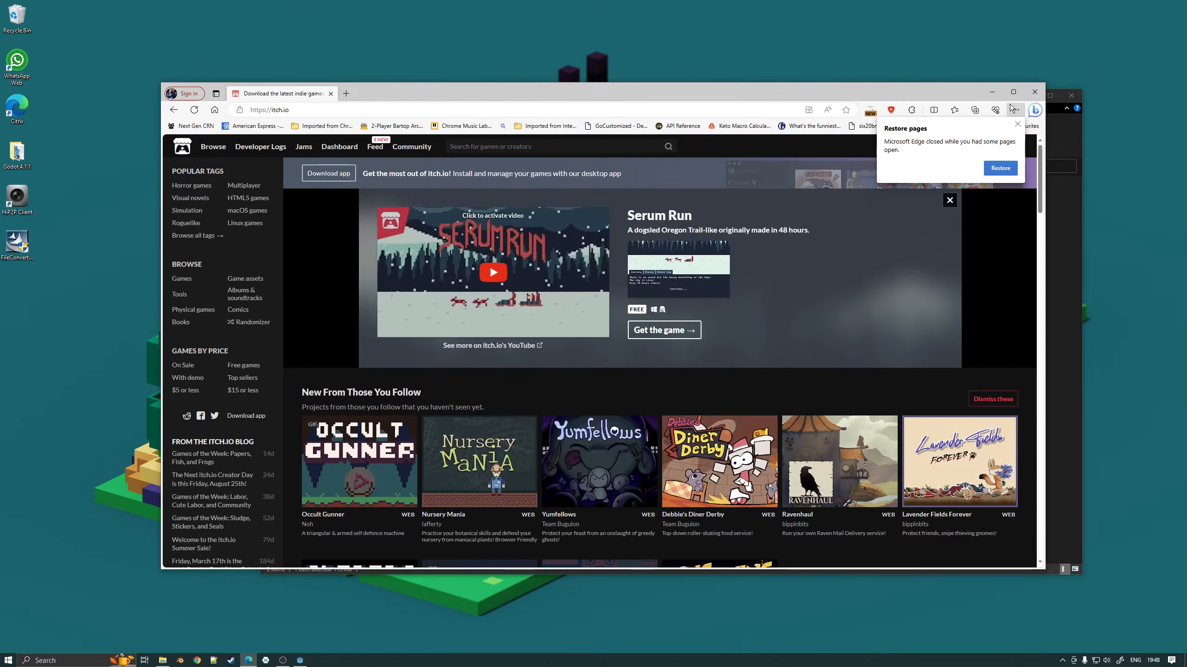
{"action": "left_click", "coordinate": [988, 89]}
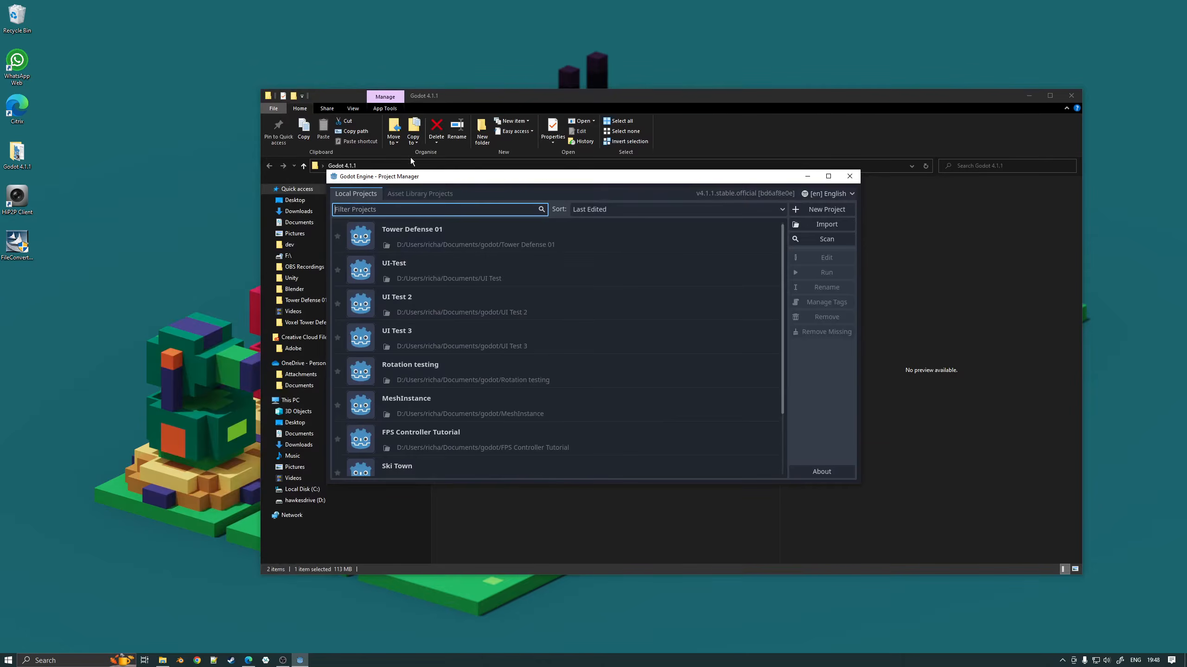
{"action": "left_click_drag", "start_coordinate": [453, 177], "coordinate": [408, 176]}
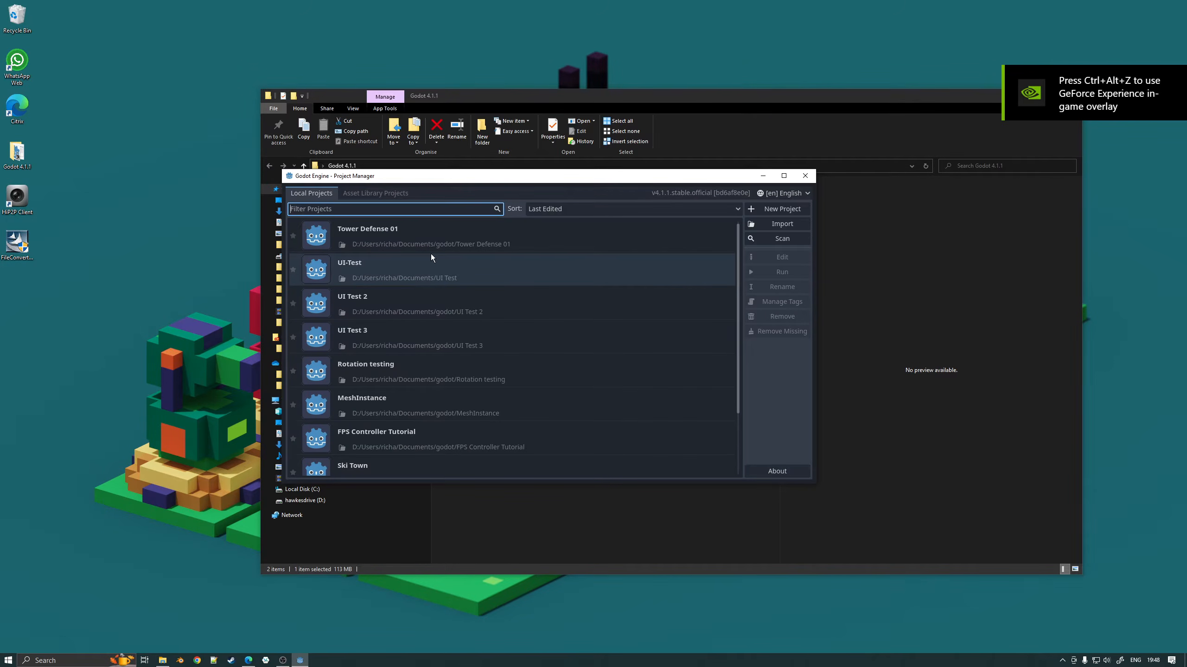
{"action": "mouse_move", "coordinate": [495, 180]}
{"action": "left_mouse_down"}
{"action": "mouse_move", "coordinate": [464, 261]}
{"action": "mouse_move", "coordinate": [482, 196]}
{"action": "left_mouse_up"}
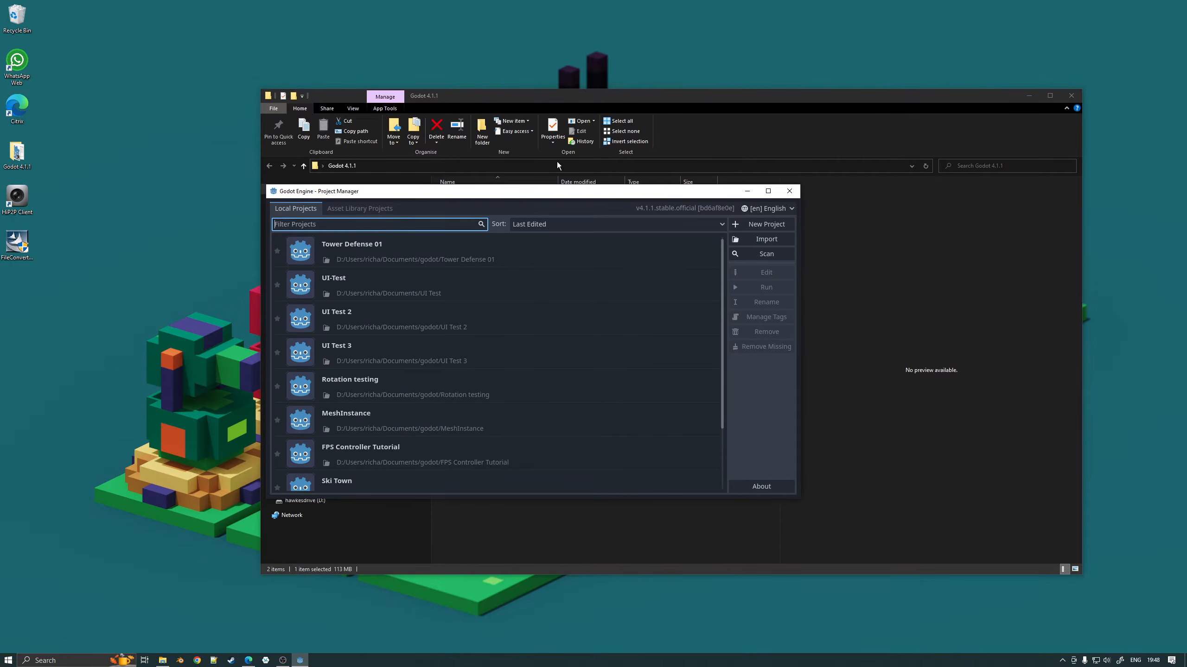
{"action": "left_click", "coordinate": [248, 660]}
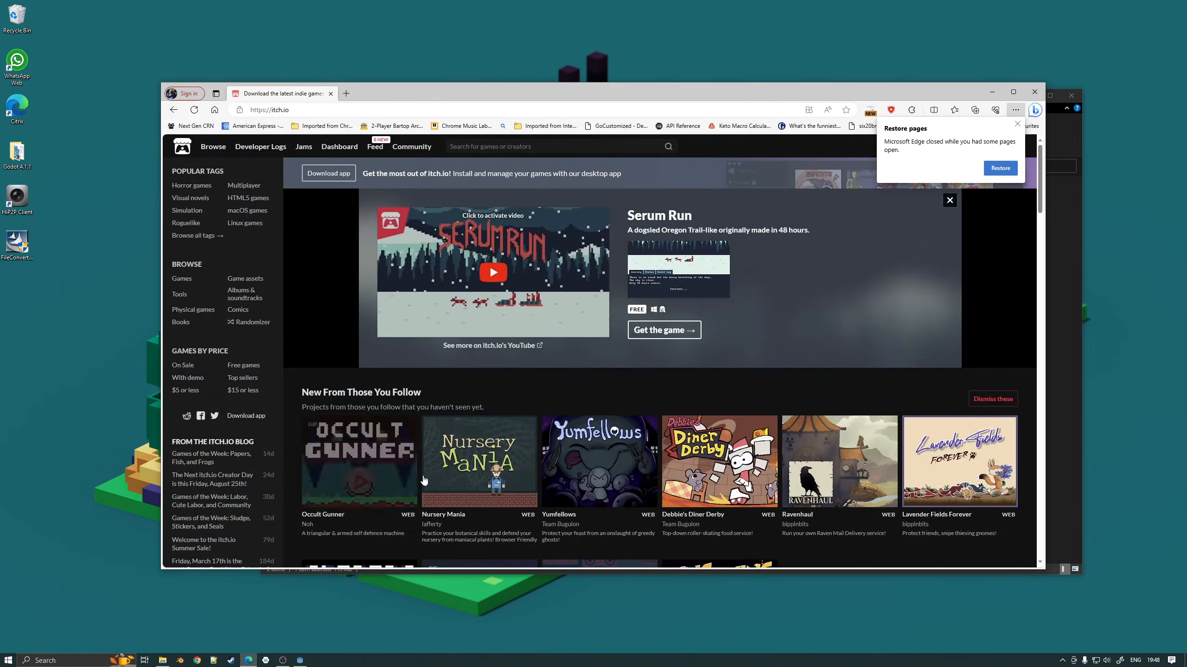
{"action": "left_click", "coordinate": [988, 91]}
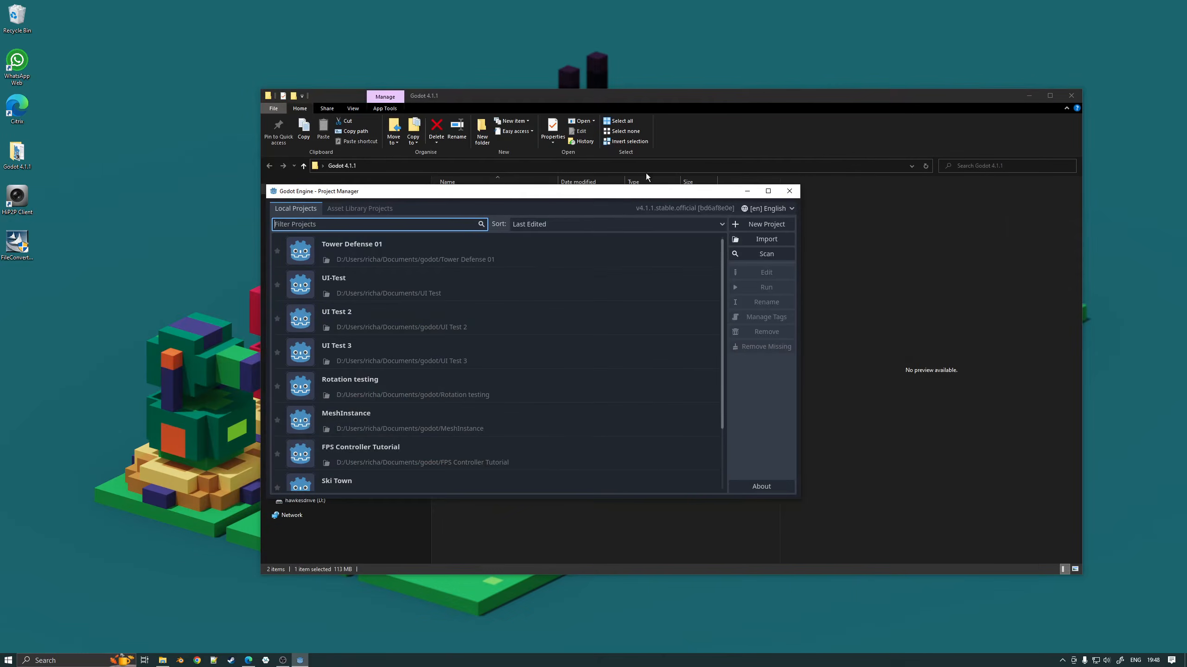
{"action": "left_click_drag", "start_coordinate": [574, 195], "coordinate": [545, 293]}
{"action": "left_click", "coordinate": [1028, 96]}
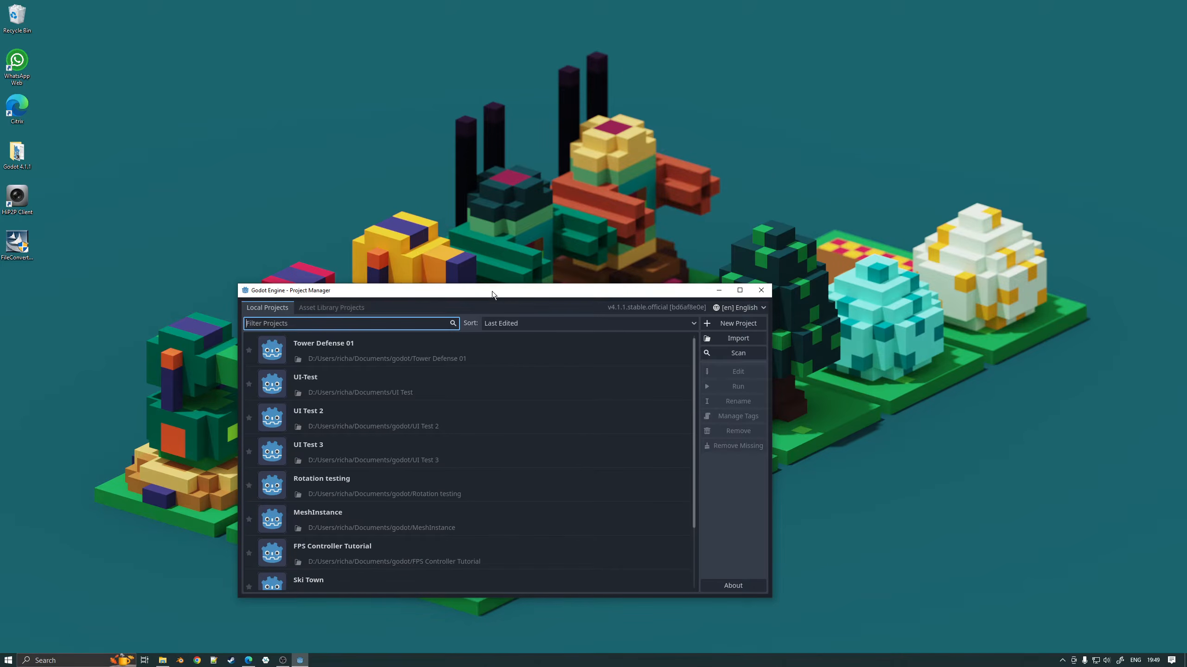
{"action": "left_click_drag", "start_coordinate": [491, 291], "coordinate": [501, 171]}
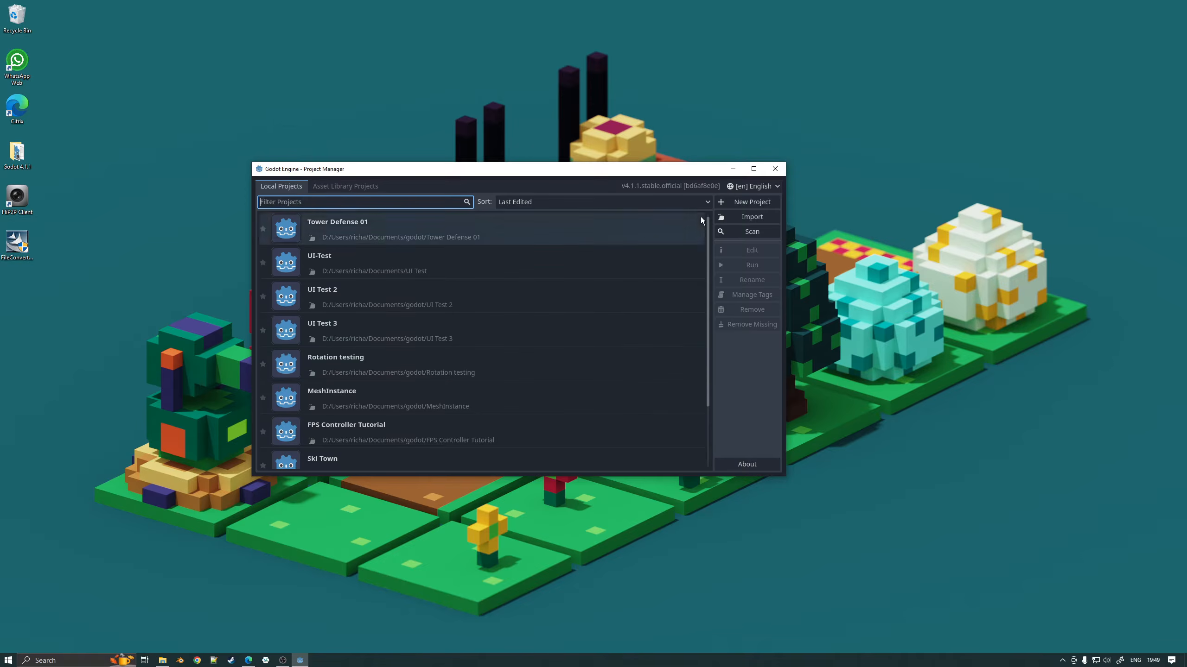
Step: Start a new project named UI Tutorial and create its folder inside the Documents/godot directory
{"action": "left_click", "coordinate": [734, 202]}
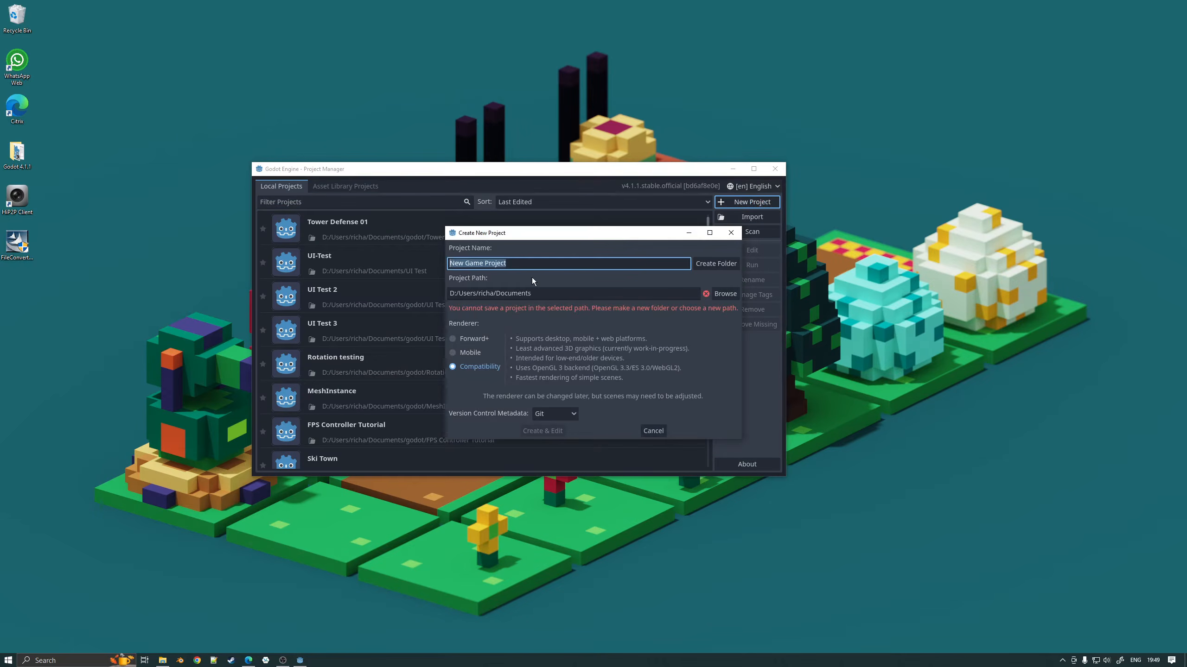
{"action": "type", "text": "UI Tutorial"}
{"action": "left_click", "coordinate": [543, 297]}
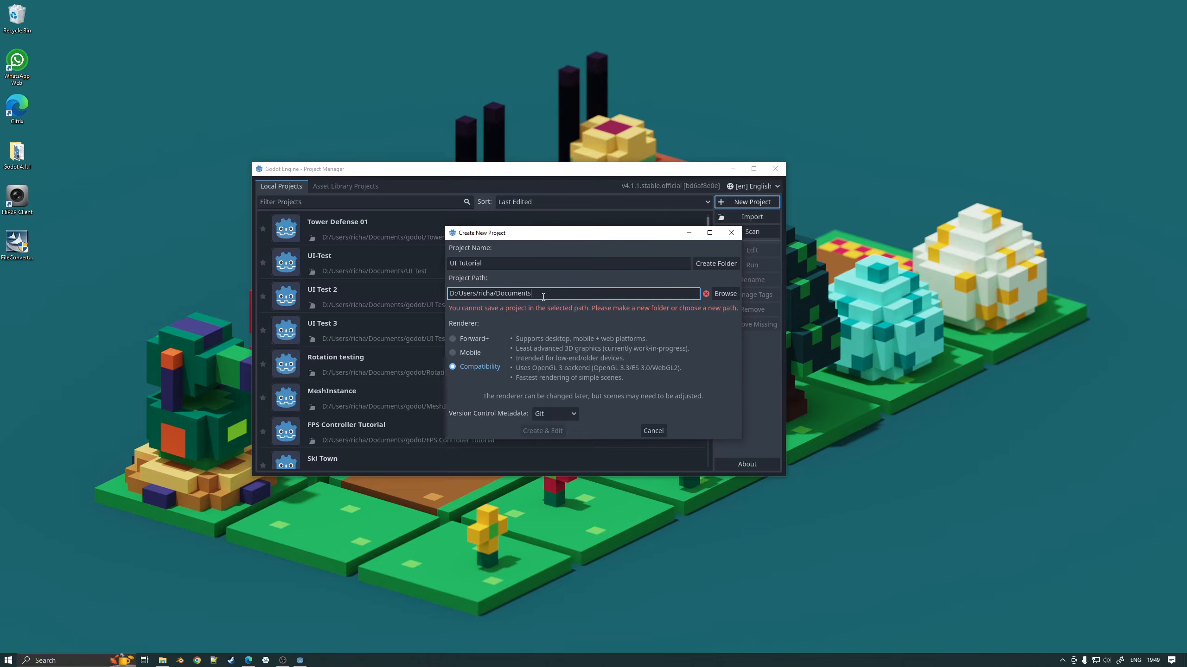
{"action": "type", "text": "/godot"}
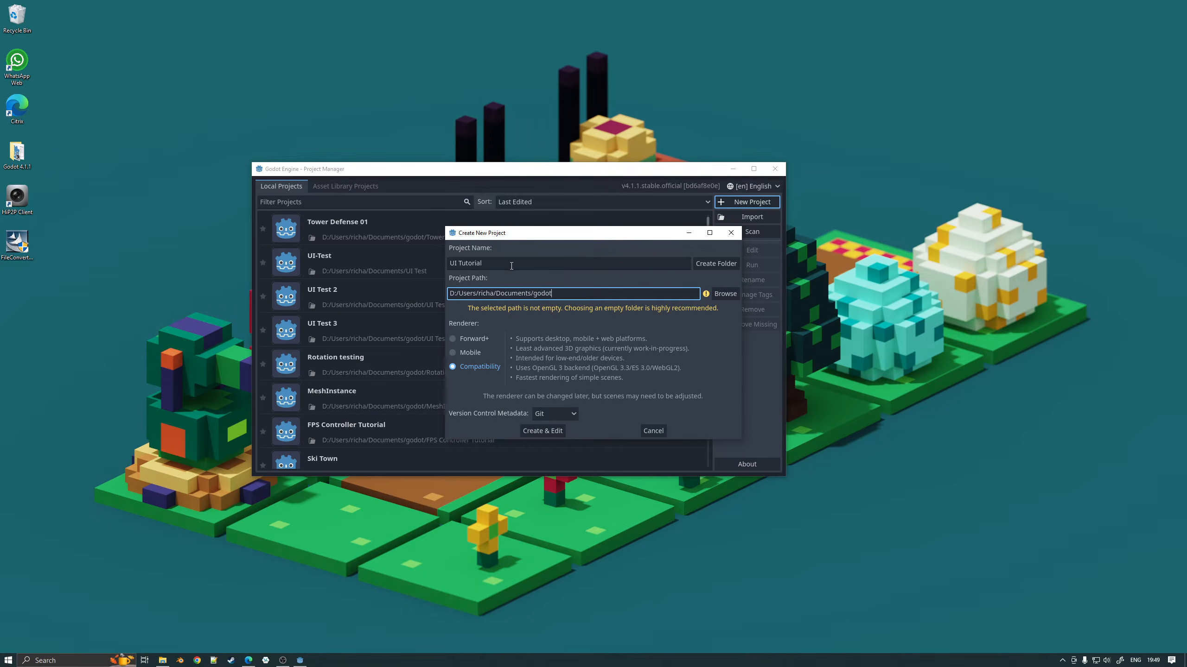
{"action": "left_click", "coordinate": [705, 265]}
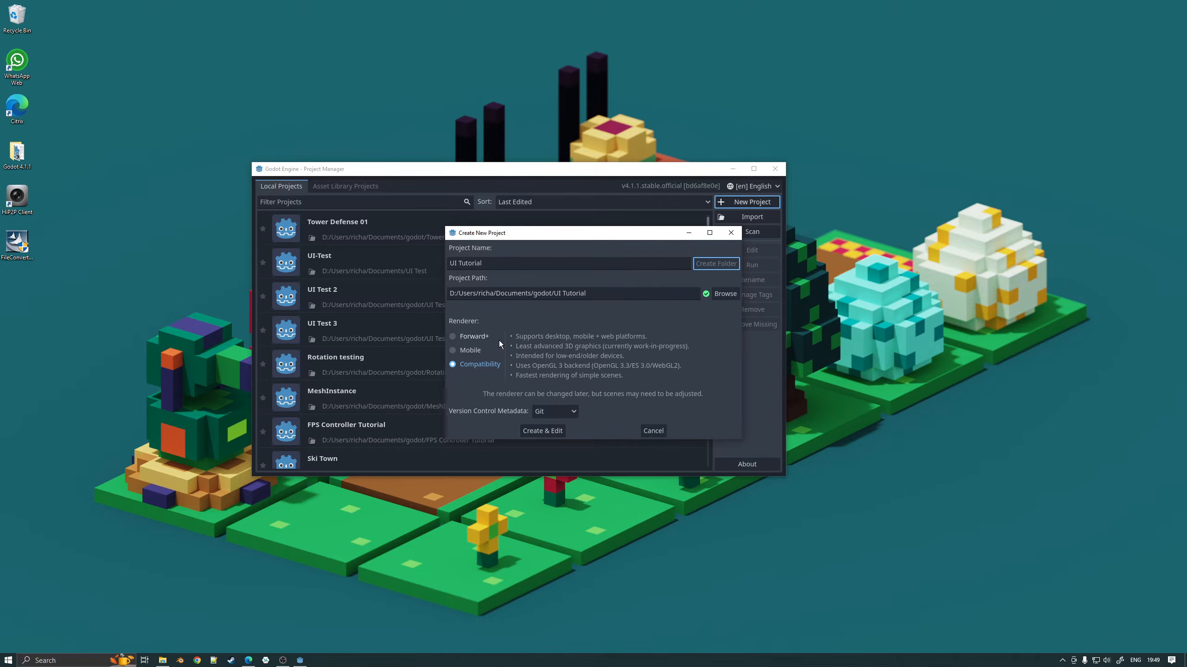
Step: Compare the descriptions of the Forward+, Mobile and Compatibility renderers, ending with Compatibility selected
{"action": "left_click", "coordinate": [470, 337]}
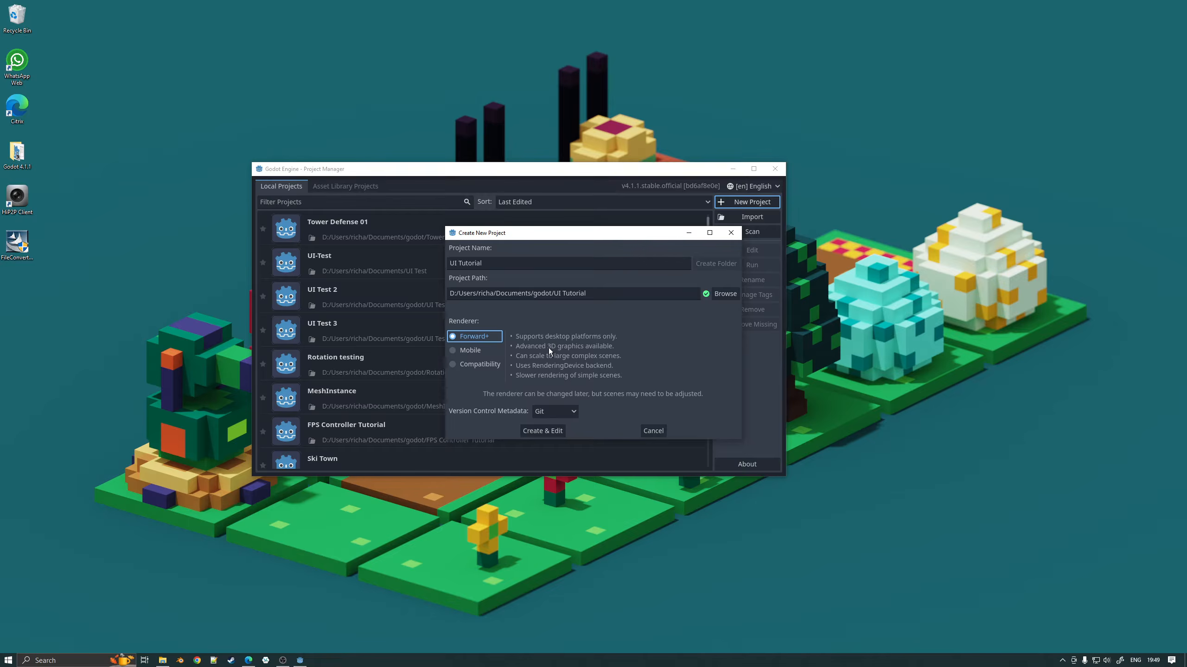
{"action": "left_click", "coordinate": [472, 351]}
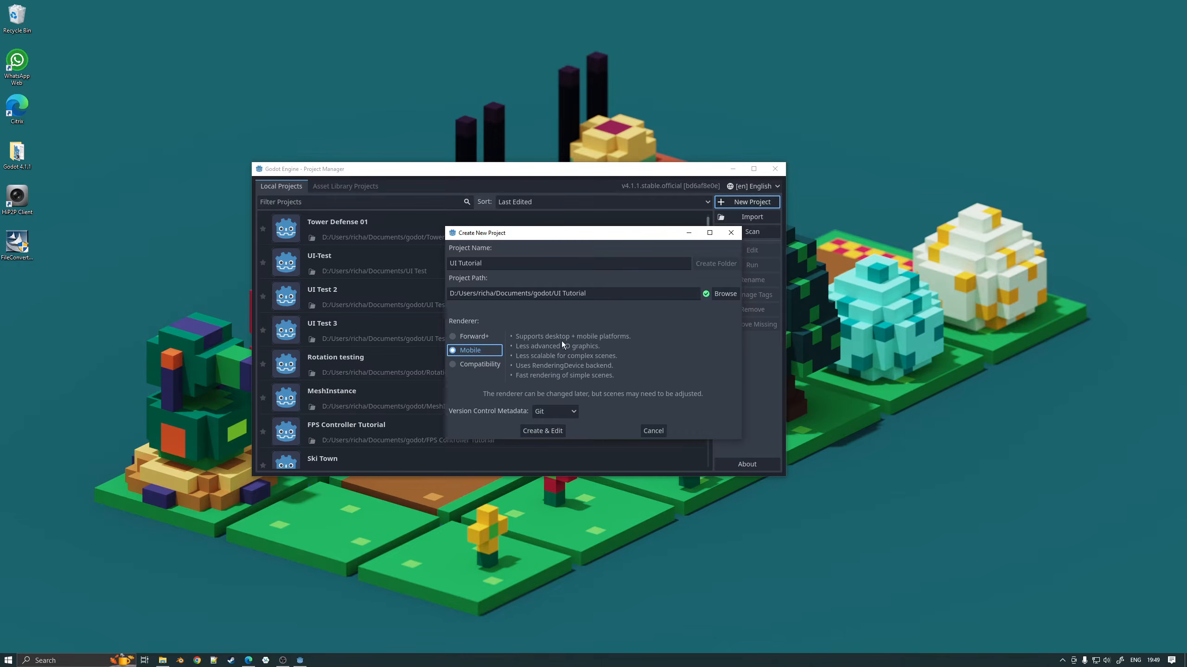
{"action": "left_click", "coordinate": [488, 363]}
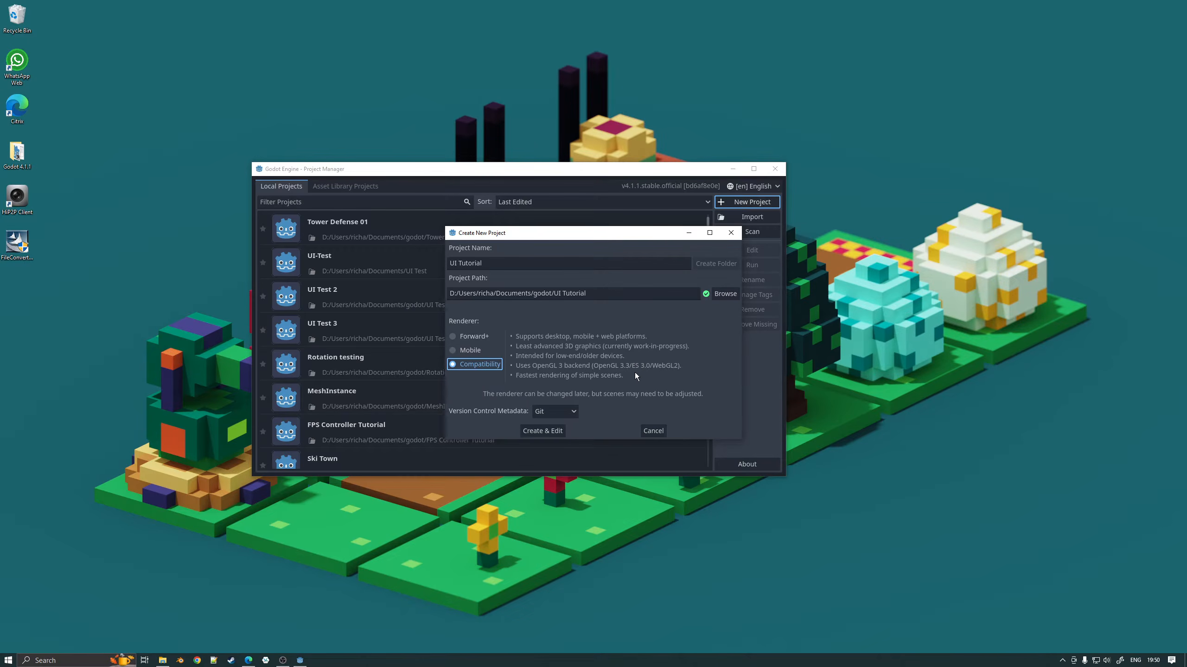
Step: Check the version control metadata choices and create the UI Tutorial project for editing
{"action": "left_click", "coordinate": [563, 411]}
{"action": "left_click", "coordinate": [549, 426]}
{"action": "left_click", "coordinate": [571, 412]}
{"action": "left_click", "coordinate": [542, 429]}
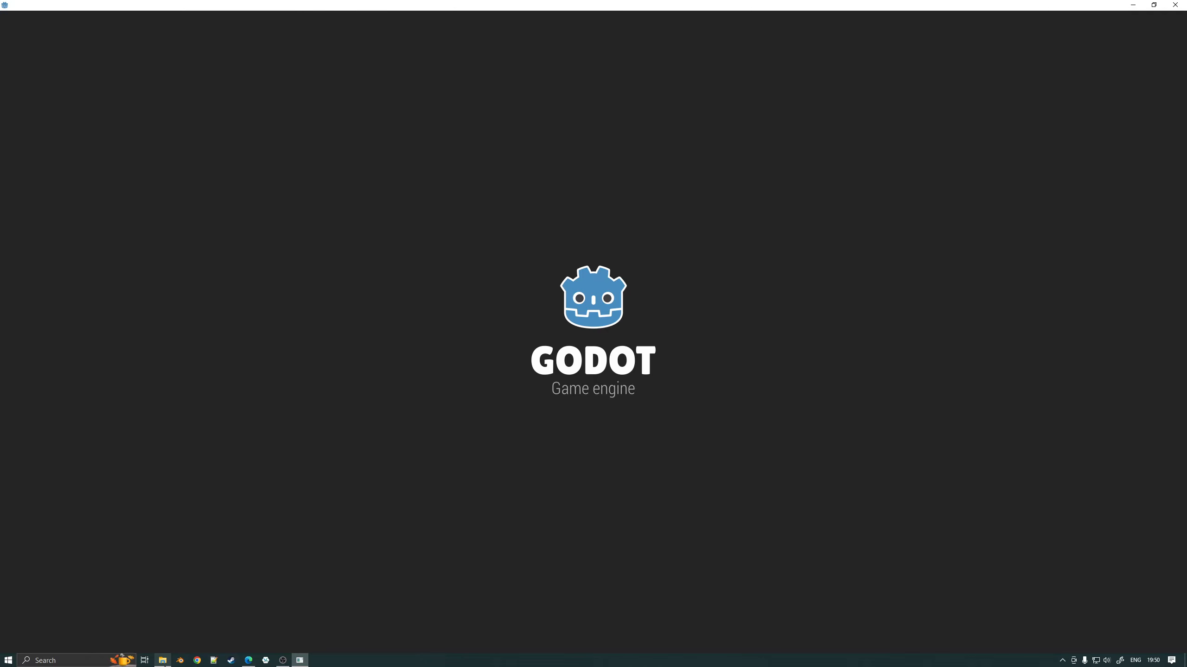
Step: Switch to File Explorer and examine the two executables in the Godot 4.1.1 folder, selecting Godot_v4.1.1-stable_win64_console.exe
{"action": "mouse_move", "coordinate": [198, 660]}
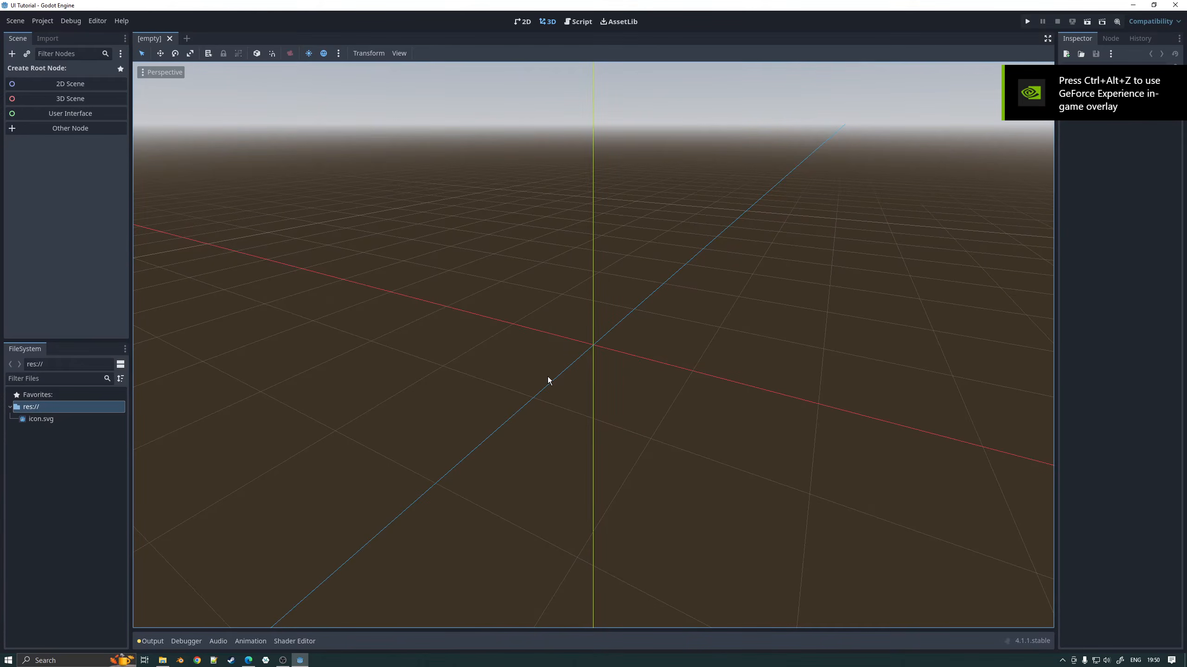
{"action": "left_click", "coordinate": [162, 660]}
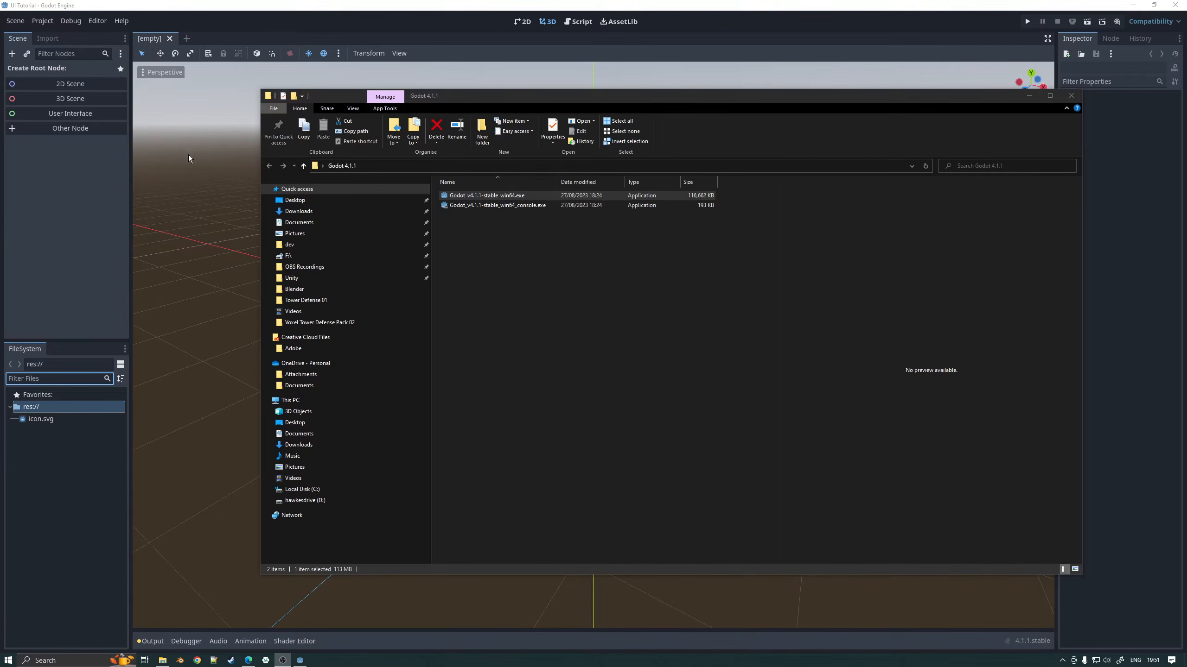
{"action": "left_click", "coordinate": [162, 661]}
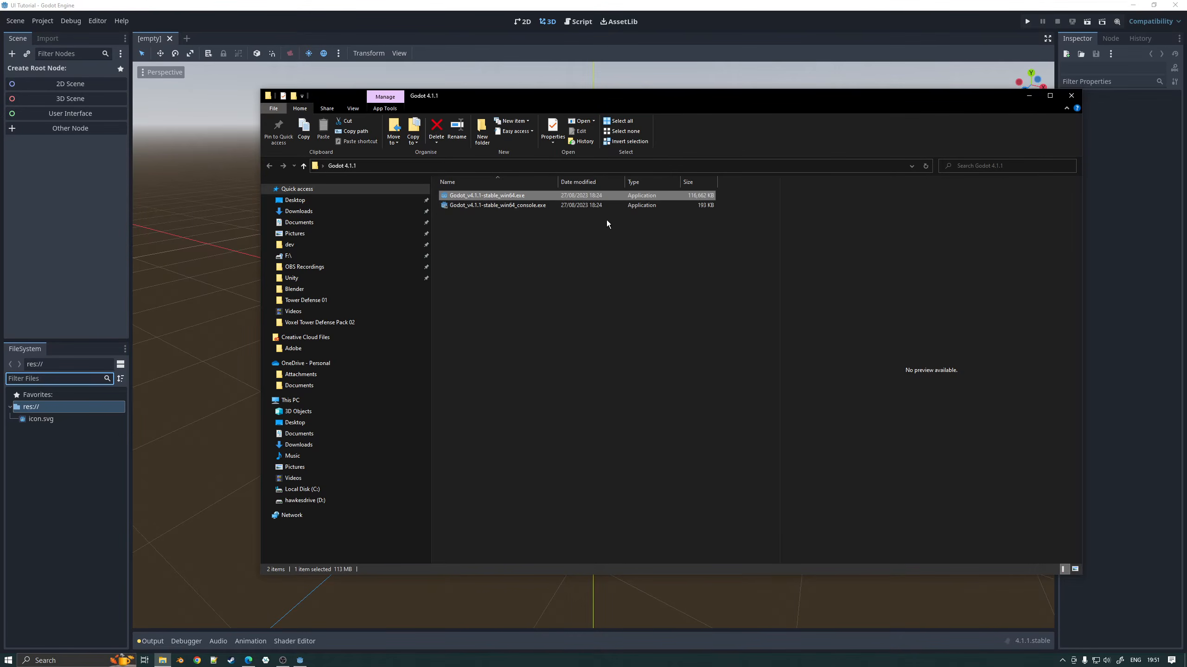
{"action": "mouse_move", "coordinate": [498, 205]}
{"action": "left_click", "coordinate": [503, 207]}
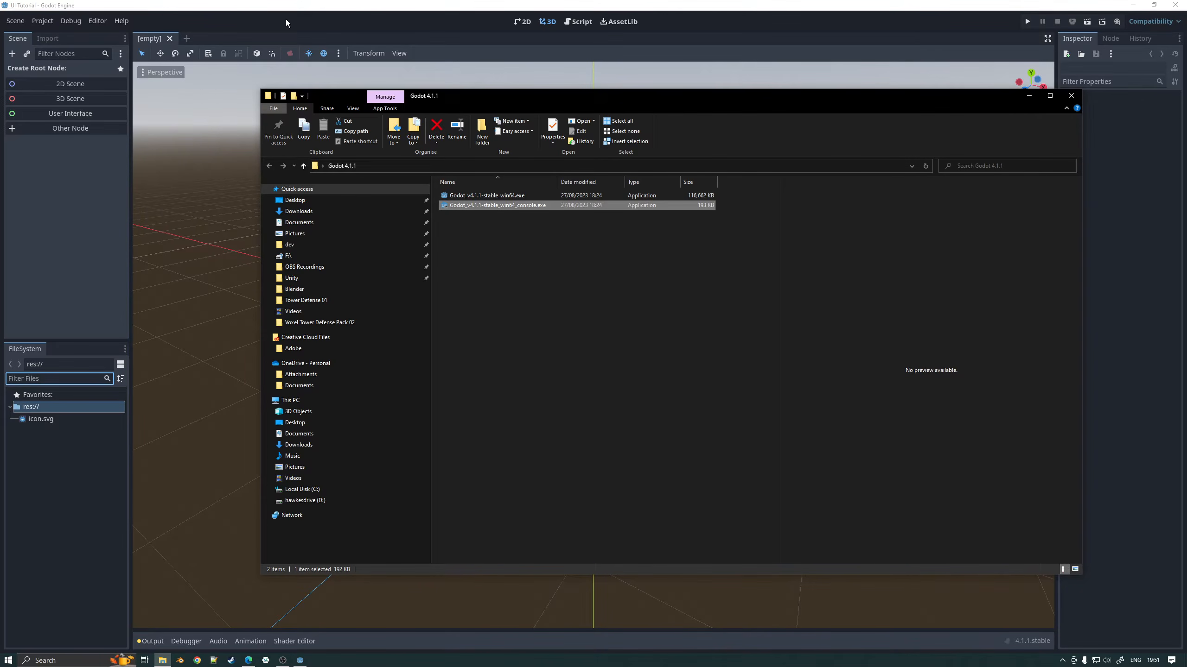
Step: Switch back to the Godot editor and widen the Inspector dock
{"action": "left_click", "coordinate": [343, 18]}
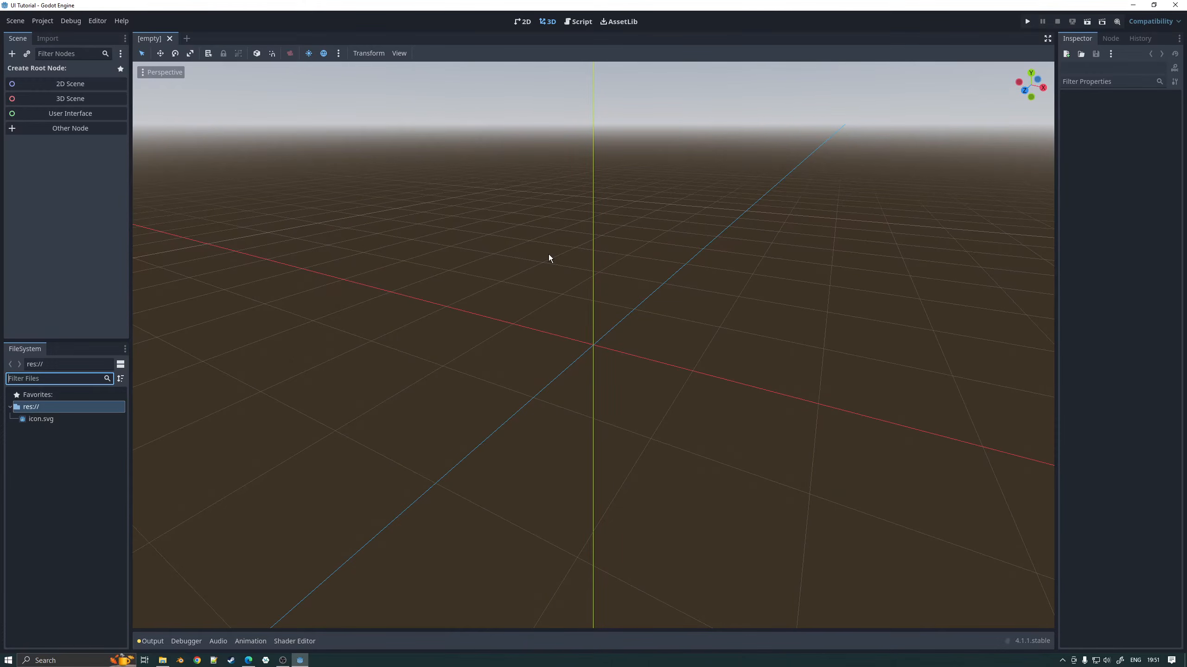
{"action": "left_click_drag", "start_coordinate": [1055, 291], "coordinate": [994, 291]}
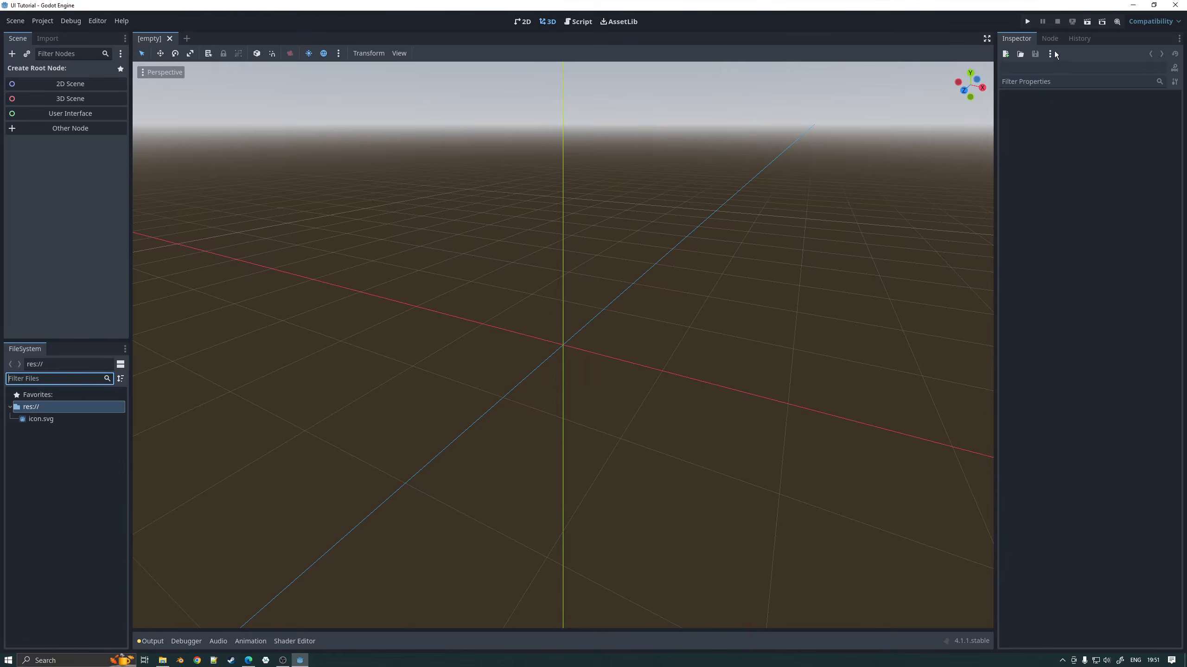
Step: Examine the Node and History views beside the Inspector and look around the empty 3D scene
{"action": "left_click", "coordinate": [1048, 38]}
{"action": "left_click", "coordinate": [1076, 39]}
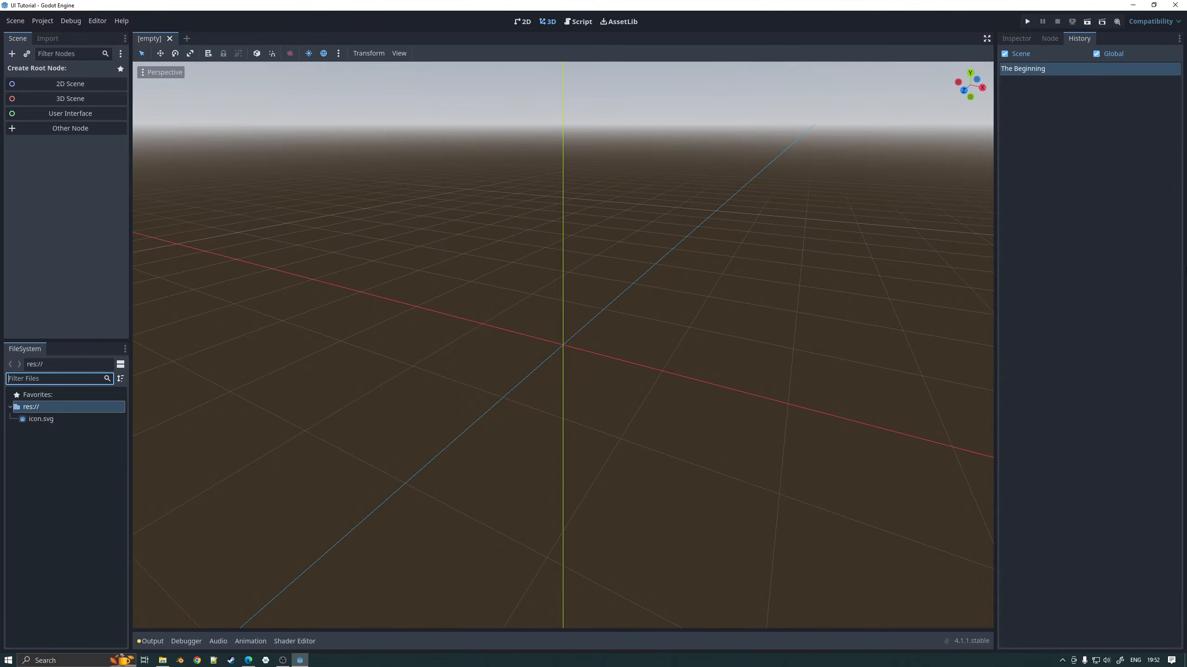
{"action": "left_click", "coordinate": [1011, 39]}
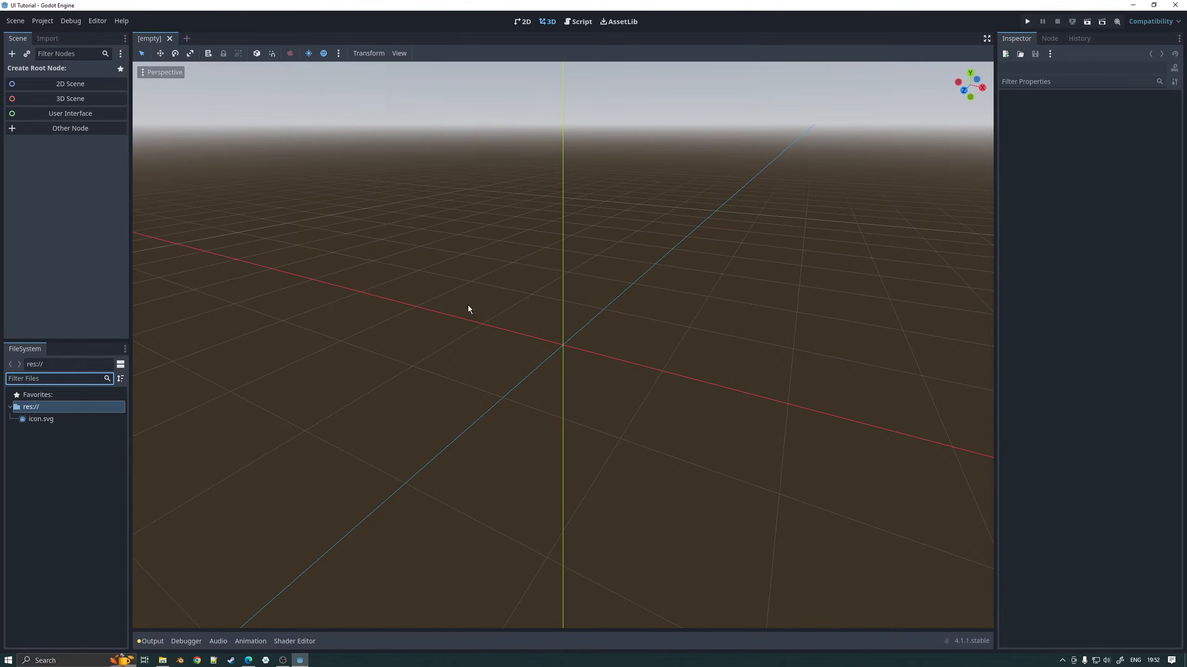
{"action": "middle_click_drag", "start_coordinate": [469, 277], "coordinate": [495, 304]}
{"action": "mouse_move", "coordinate": [495, 304]}
{"action": "right_mouse_down"}
{"action": "mouse_move", "coordinate": [436, 279]}
{"action": "mouse_move", "coordinate": [495, 269]}
{"action": "mouse_move", "coordinate": [468, 318]}
{"action": "mouse_move", "coordinate": [439, 293]}
{"action": "mouse_move", "coordinate": [495, 305]}
{"action": "mouse_move", "coordinate": [477, 284]}
{"action": "mouse_move", "coordinate": [408, 271]}
{"action": "mouse_move", "coordinate": [443, 292]}
{"action": "mouse_move", "coordinate": [420, 294]}
{"action": "mouse_move", "coordinate": [504, 292]}
{"action": "mouse_move", "coordinate": [467, 292]}
{"action": "mouse_move", "coordinate": [462, 322]}
{"action": "mouse_move", "coordinate": [506, 293]}
{"action": "right_mouse_up"}
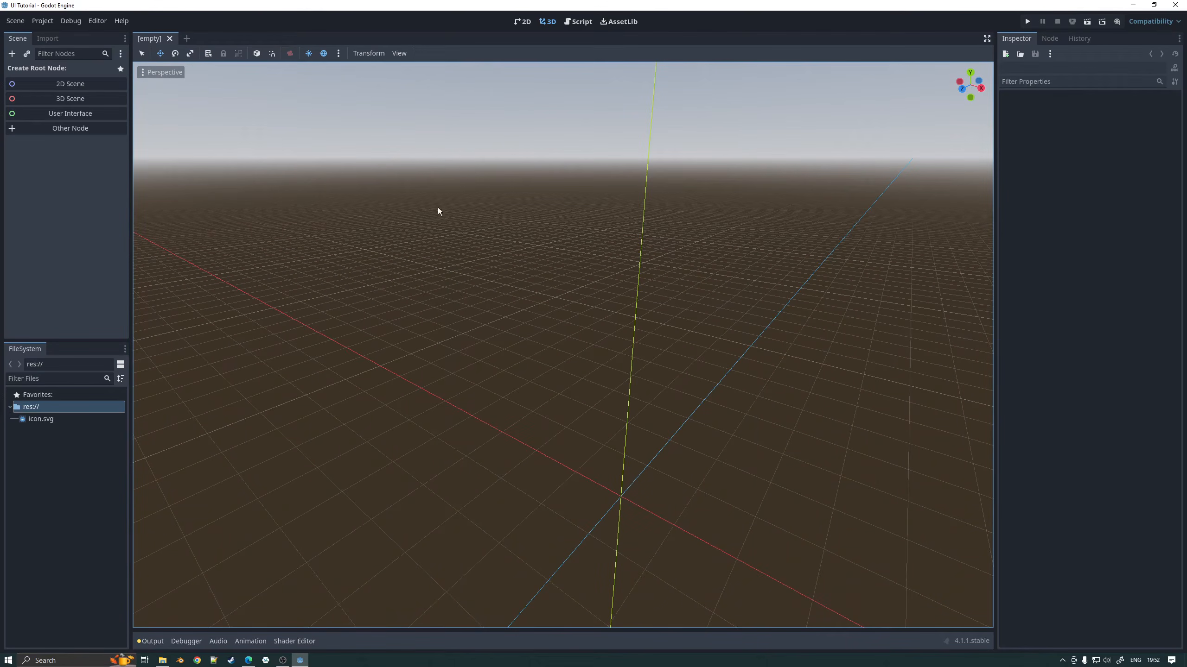
{"action": "right_click_drag", "start_coordinate": [437, 243], "coordinate": [444, 286]}
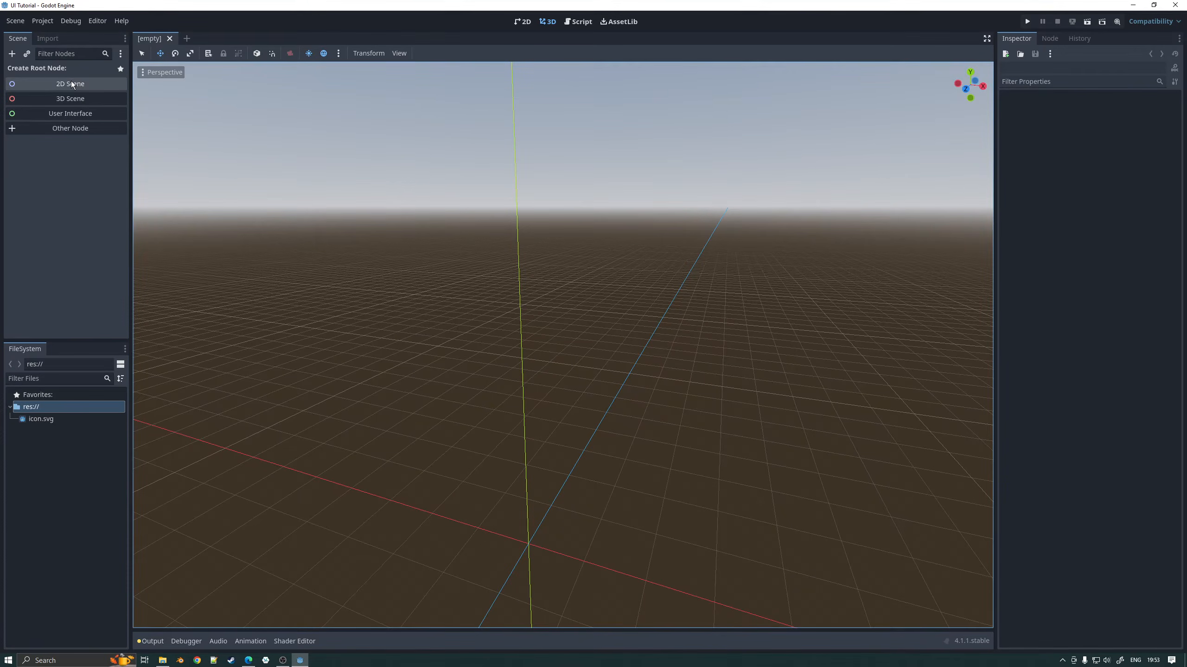
Step: Create a Control node as the root of the new scene
{"action": "left_click", "coordinate": [74, 128]}
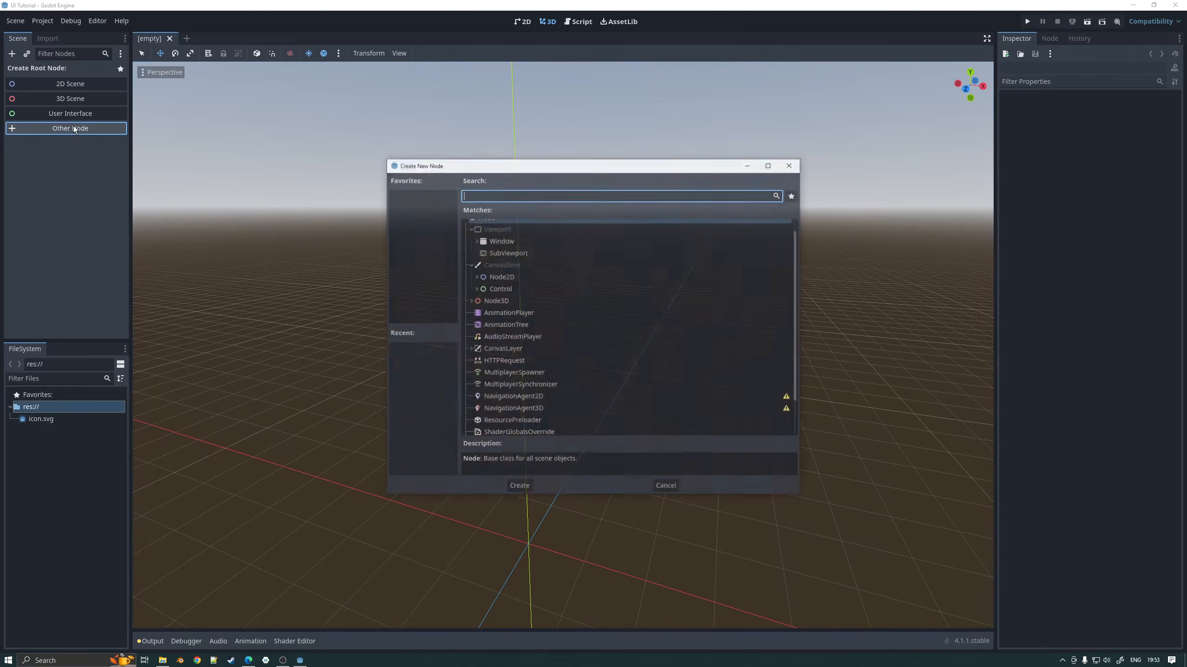
{"action": "type", "text": "Control"}
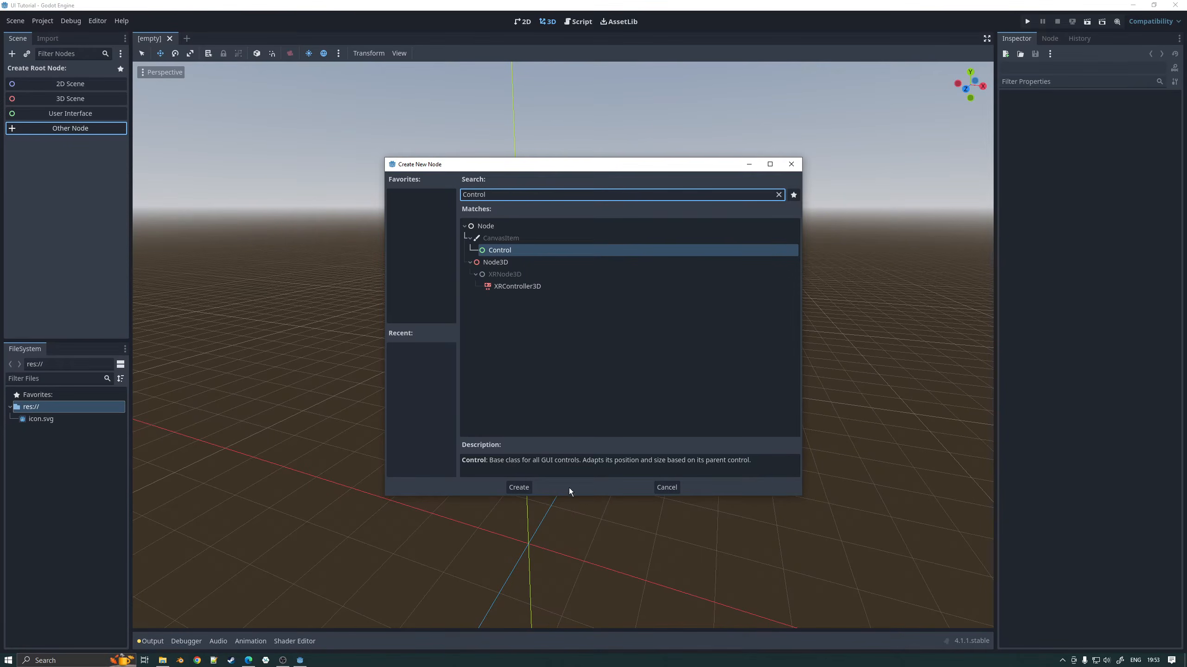
{"action": "left_click", "coordinate": [521, 487]}
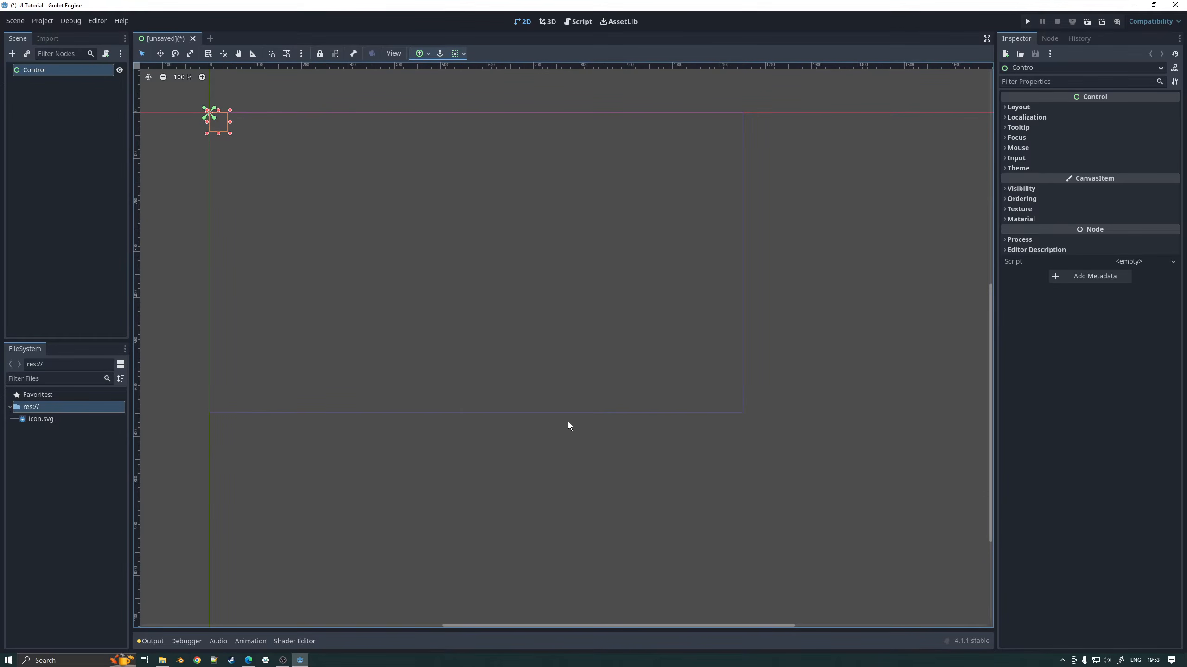
{"action": "middle_click_drag", "start_coordinate": [535, 324], "coordinate": [585, 363]}
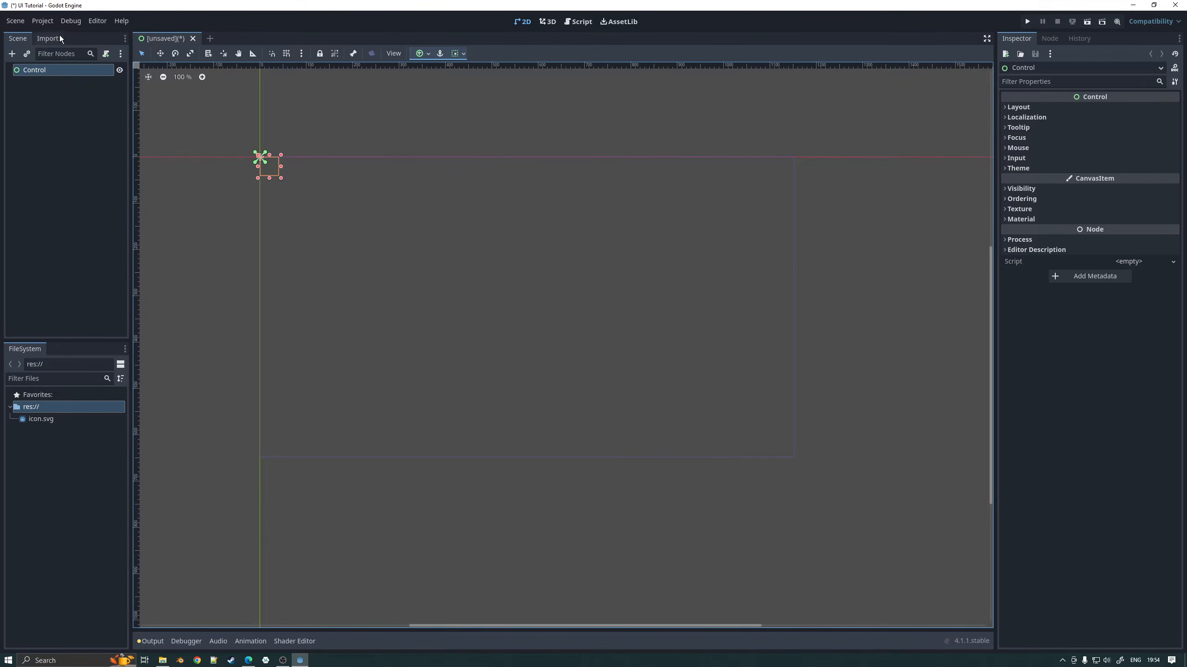
Step: Turn on Advanced Settings in the project settings
{"action": "left_click", "coordinate": [42, 21]}
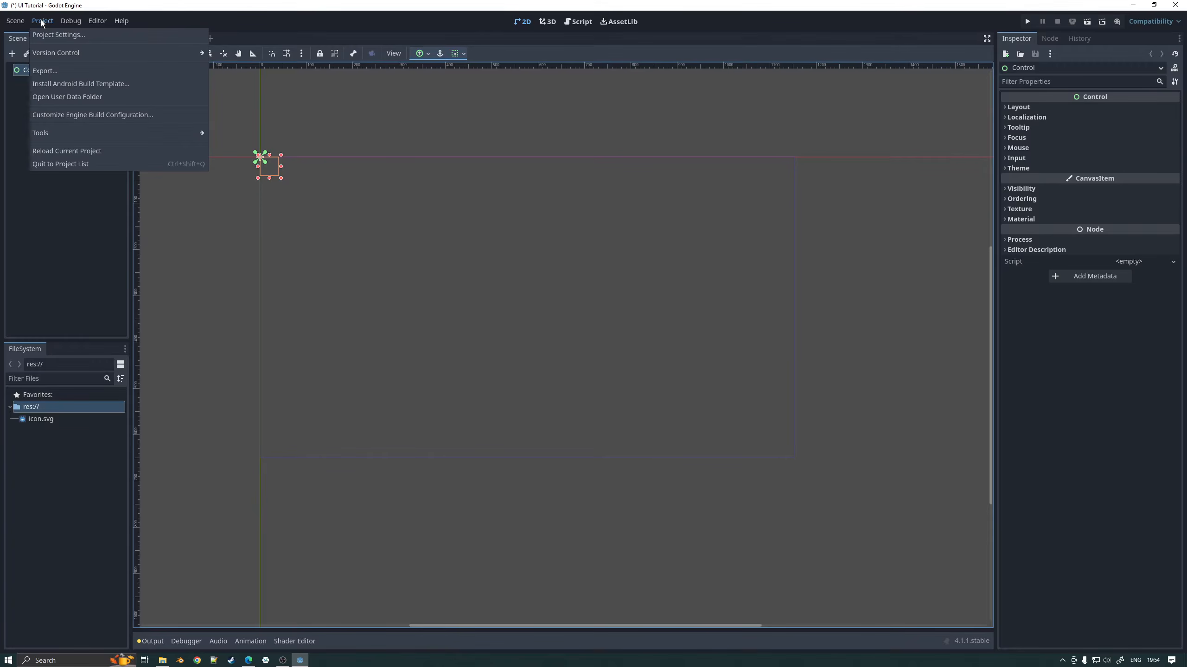
{"action": "left_click", "coordinate": [53, 34]}
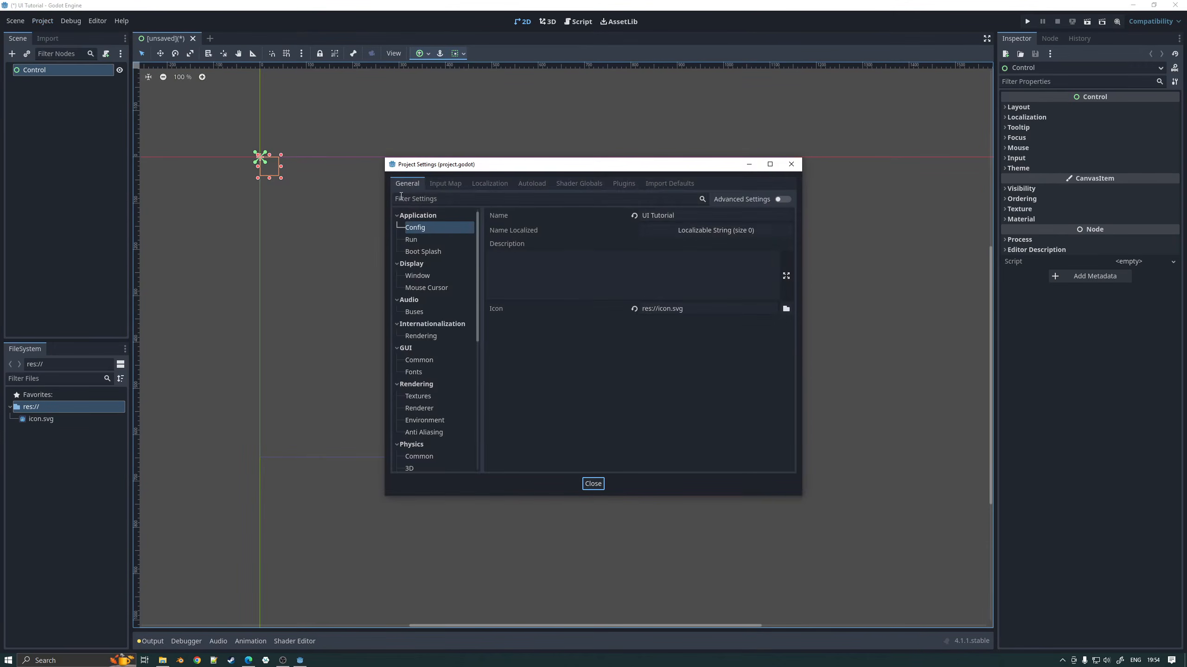
{"action": "left_click", "coordinate": [779, 200]}
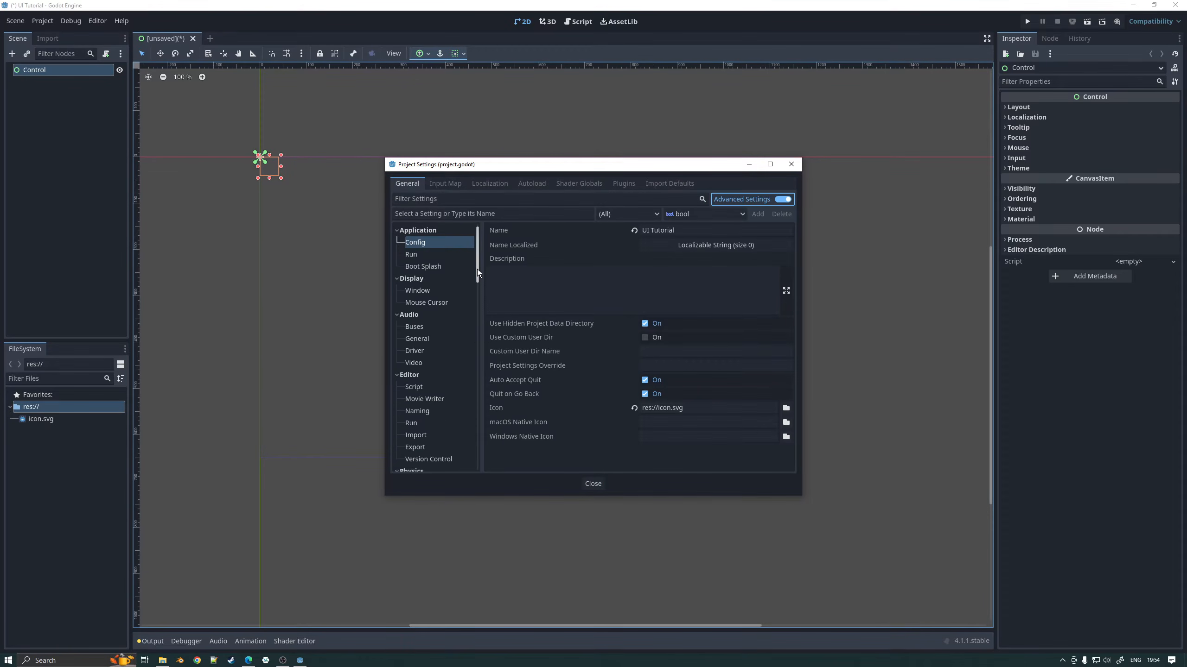
Step: Set the project's display window viewport to 1280 wide and 720 high, and close the project settings
{"action": "mouse_move", "coordinate": [477, 269]}
{"action": "left_mouse_down"}
{"action": "mouse_move", "coordinate": [486, 312]}
{"action": "mouse_move", "coordinate": [486, 277]}
{"action": "left_mouse_up"}
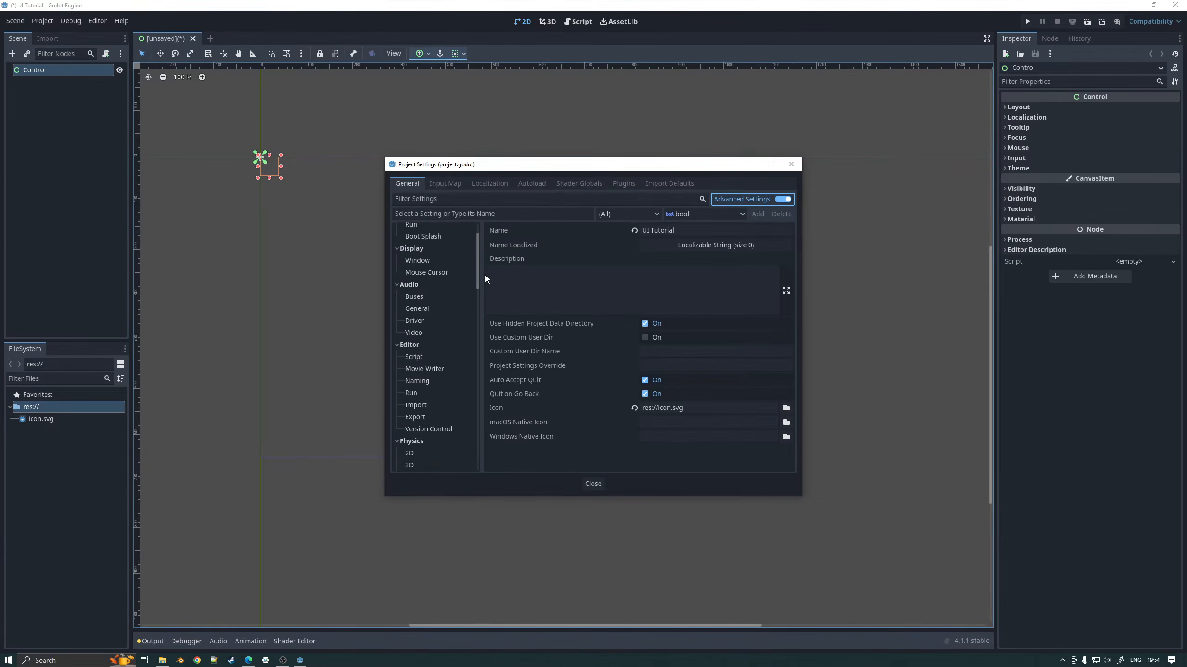
{"action": "left_click", "coordinate": [425, 264]}
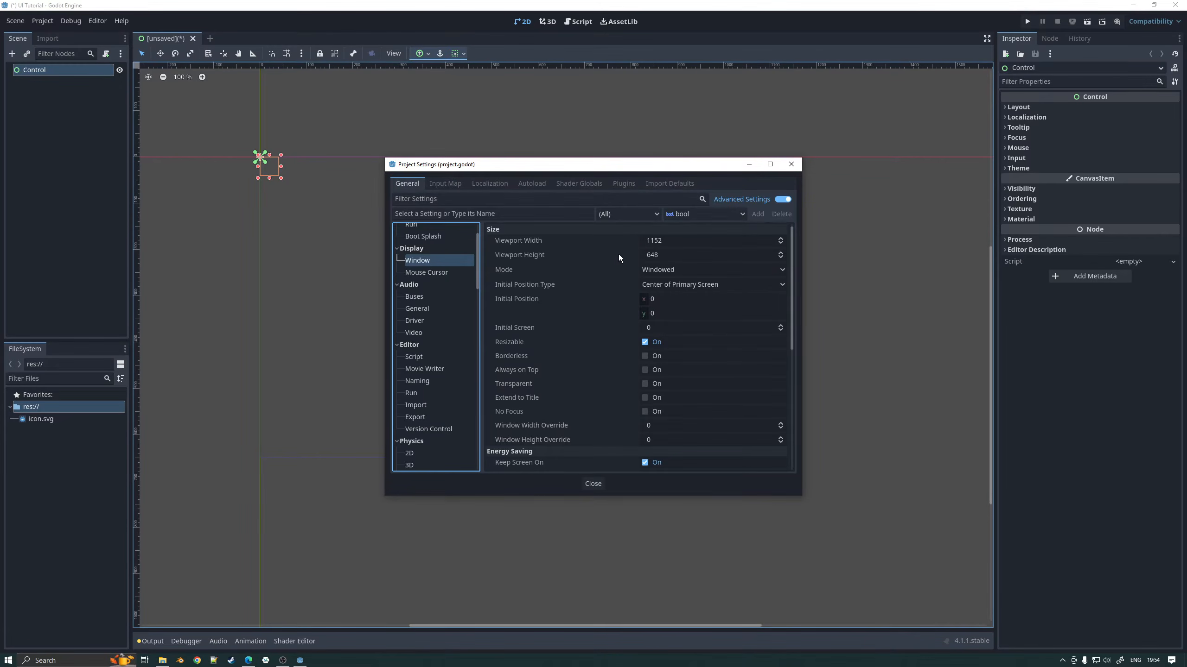
{"action": "left_click", "coordinate": [654, 242]}
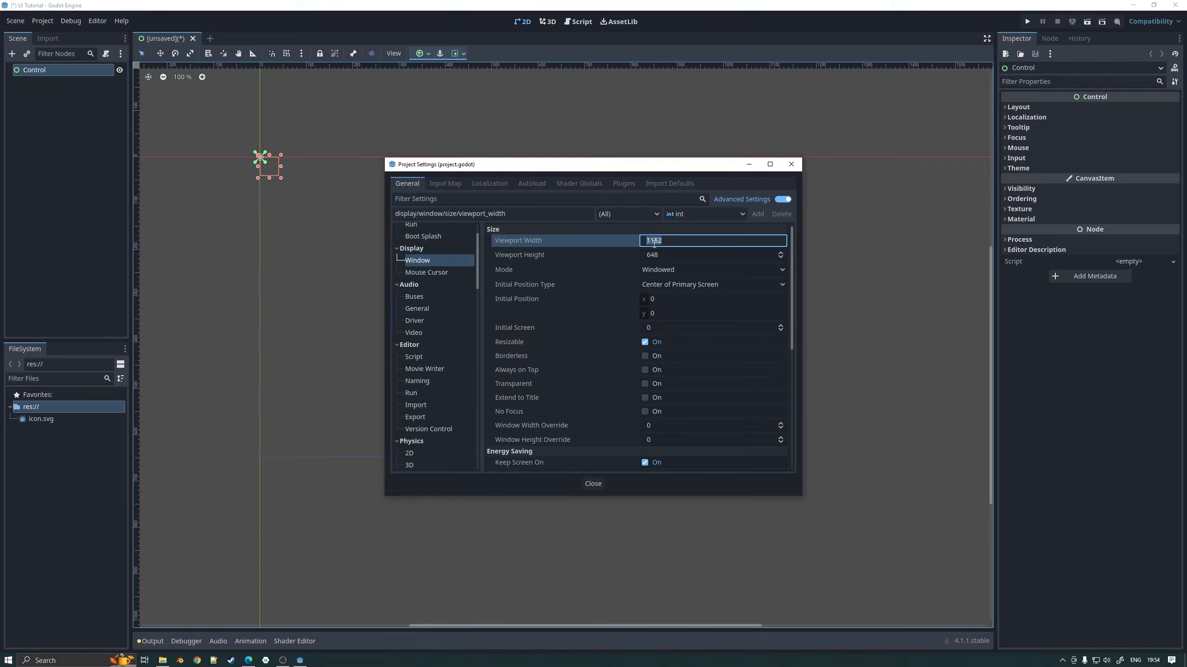
{"action": "type", "text": "1280"}
{"action": "key", "text": "Tab"}
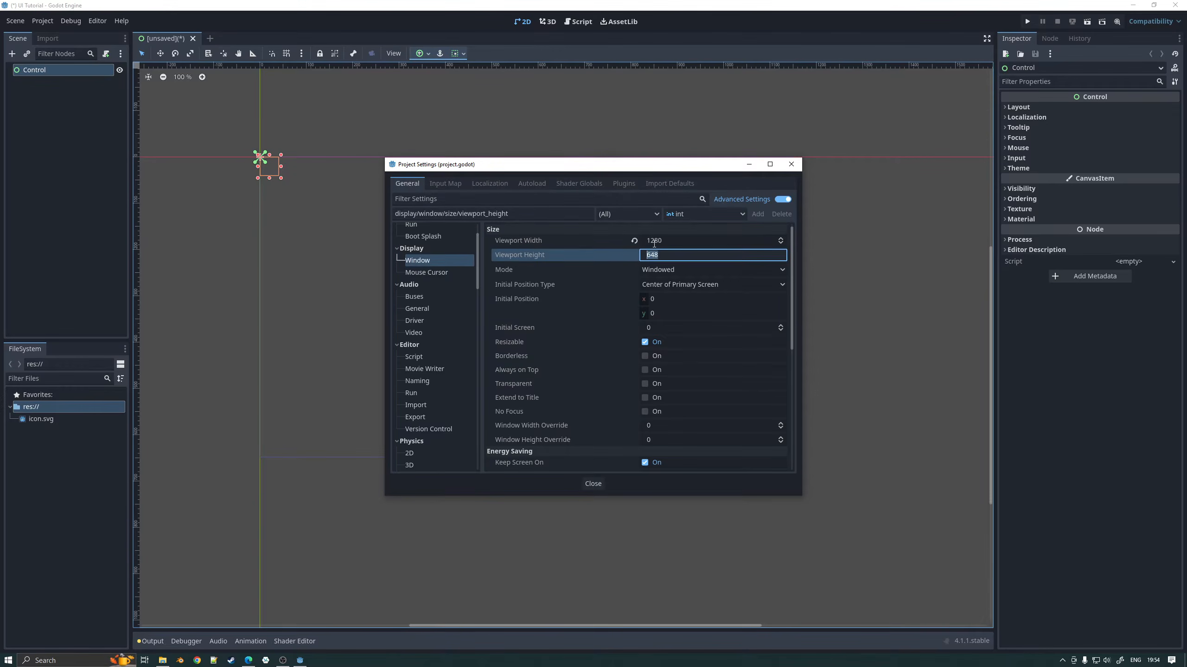
{"action": "type", "text": "720"}
{"action": "left_click", "coordinate": [592, 484]}
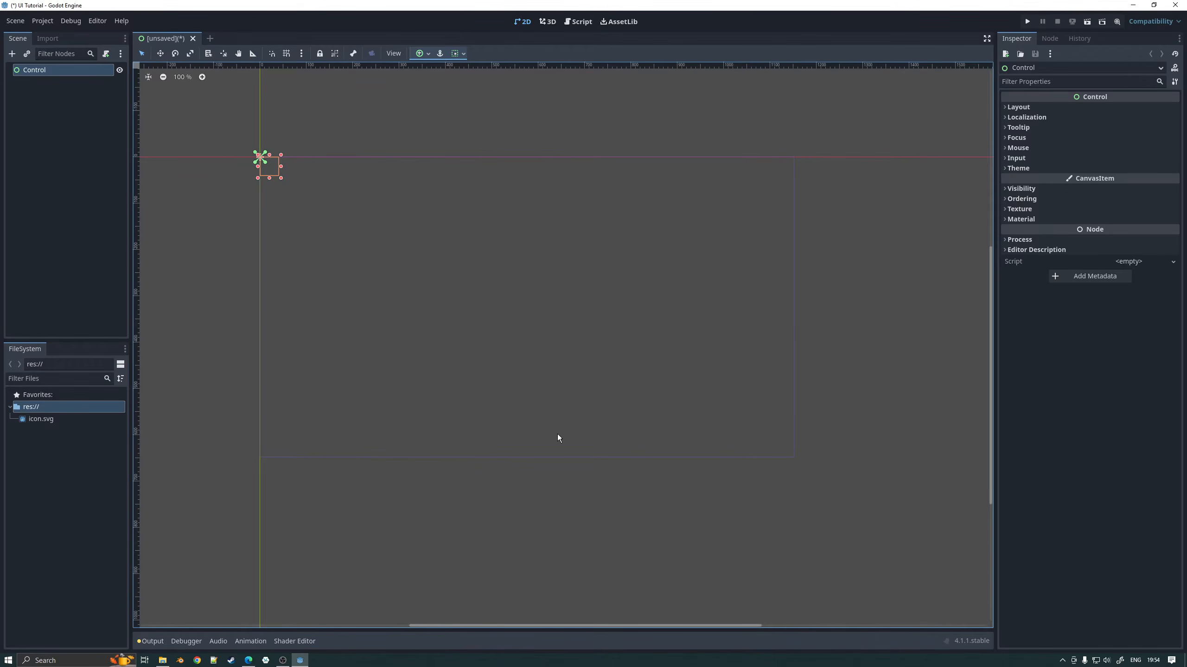
{"action": "scroll", "coordinate": [551, 289], "scroll_direction": "down", "scroll_amount": 1}
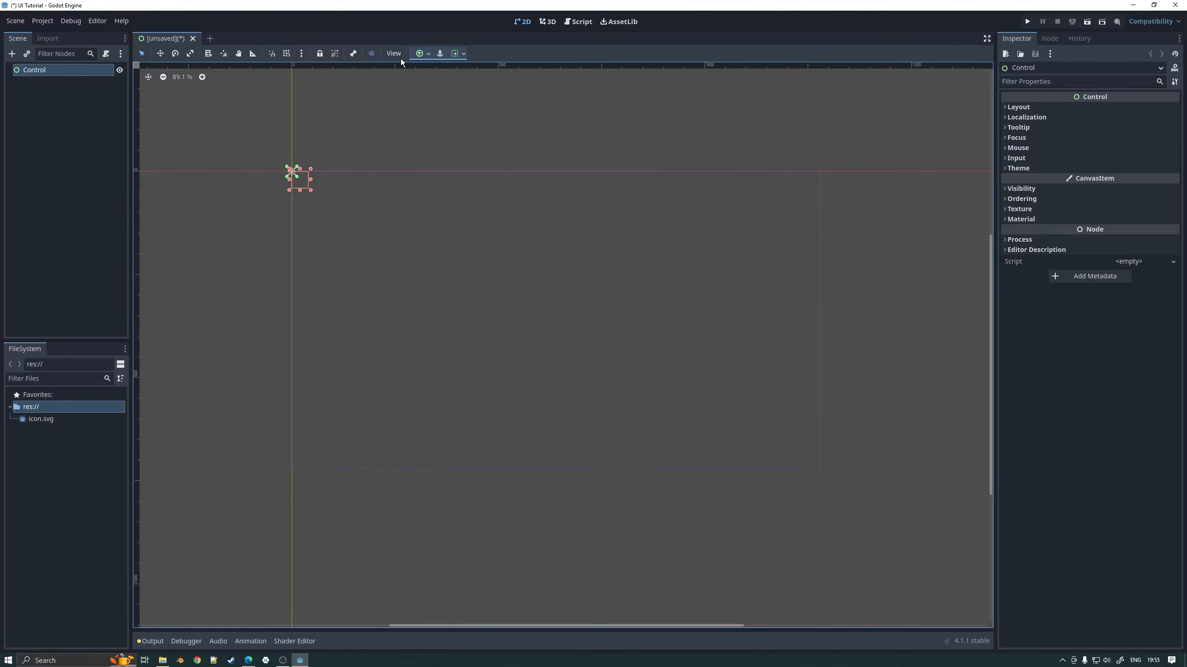
Step: Rename the root Control node to MainMenu
{"action": "double_click", "coordinate": [49, 75]}
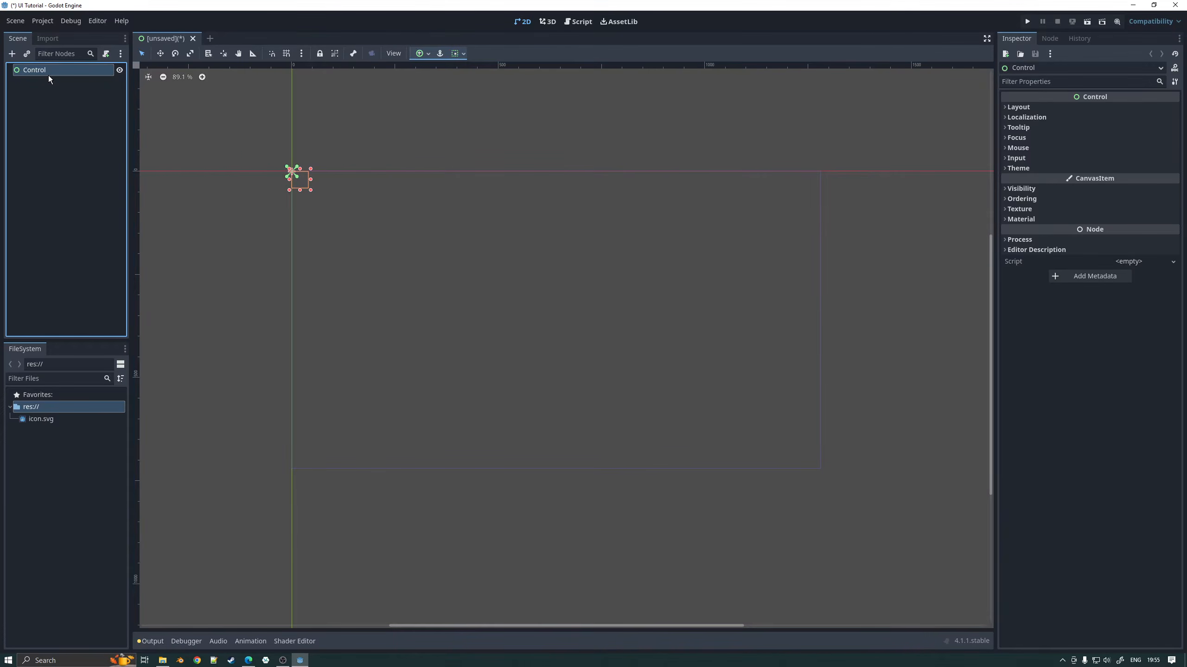
{"action": "type", "text": "m"}
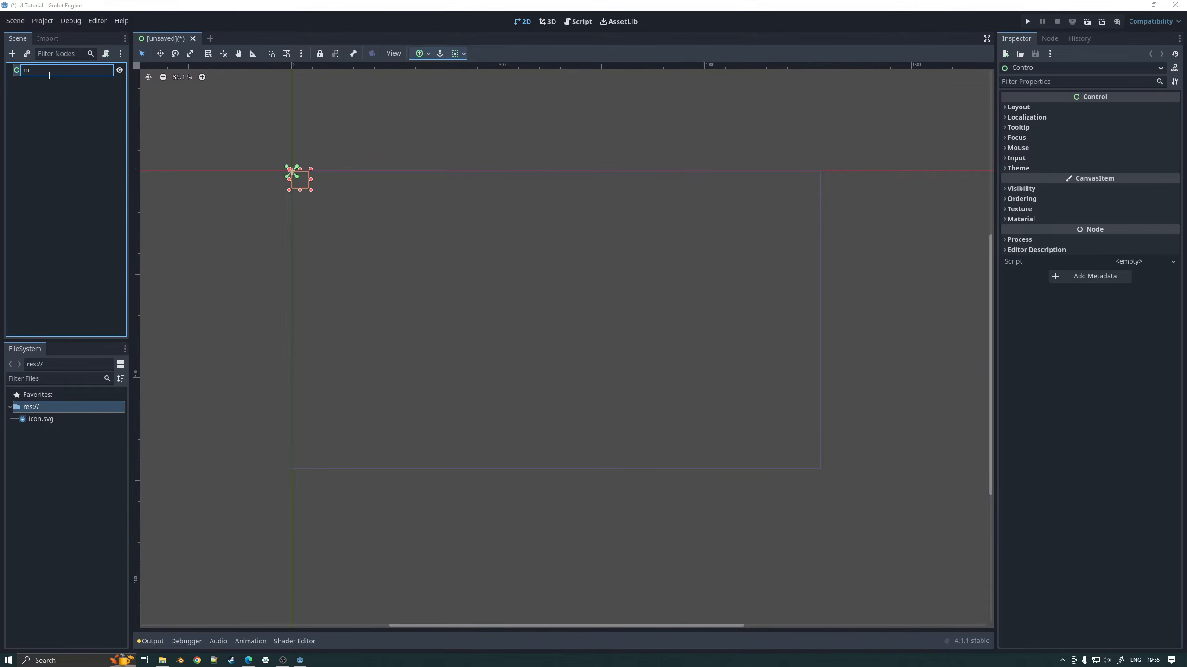
{"action": "type", "text": "ain"}
{"action": "type", "text": "Main Men"}
{"action": "key", "text": "BackSpace"}
{"action": "key", "text": "BackSpace"}
{"action": "type", "text": "Menn"}
{"action": "key", "text": "Return"}
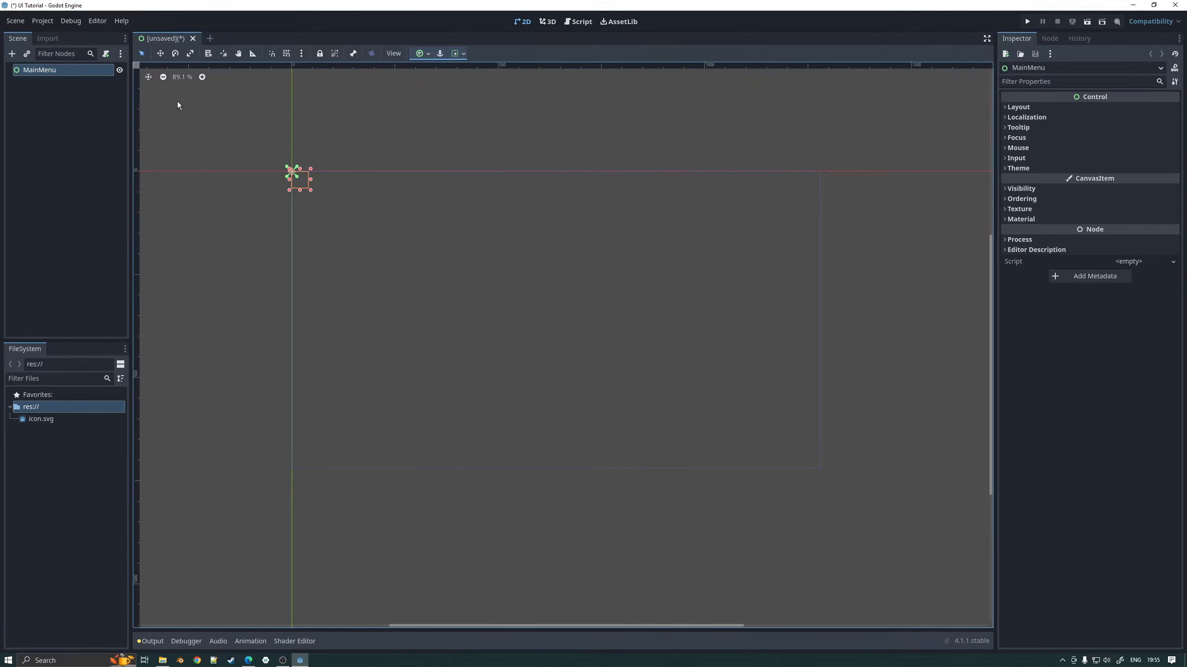
Step: Save the scene as main_menu.tscn in a new project folder named menus
{"action": "key", "text": "ctrl+s"}
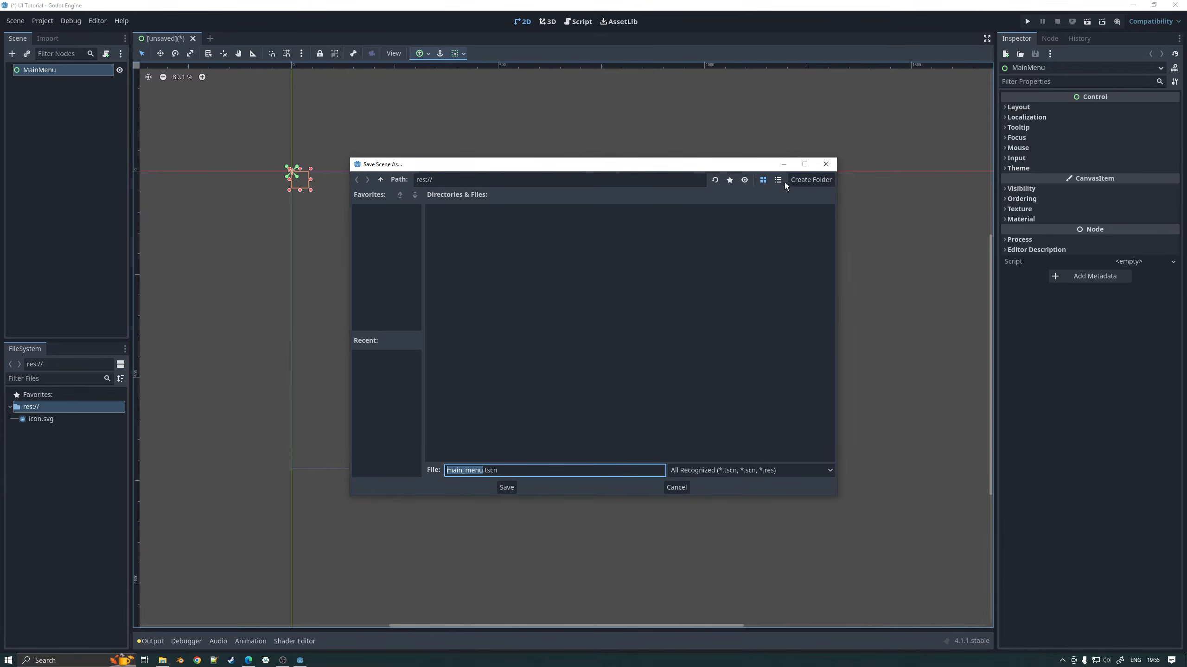
{"action": "left_click", "coordinate": [800, 179]}
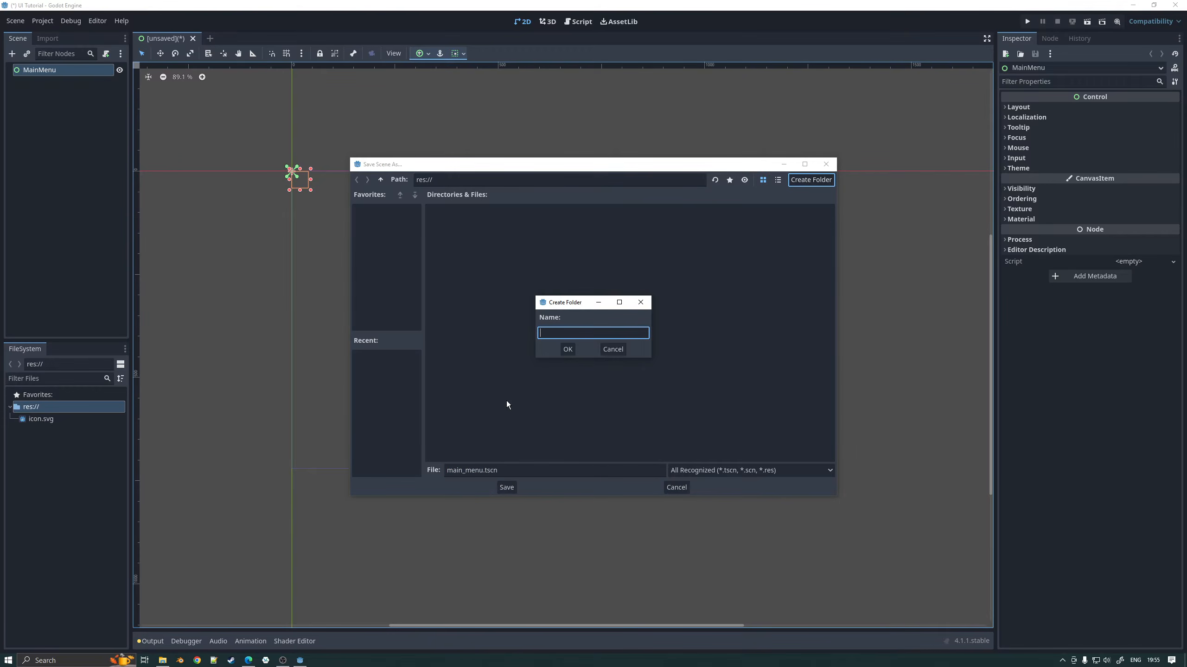
{"action": "type", "text": "menus"}
{"action": "left_click", "coordinate": [566, 349]}
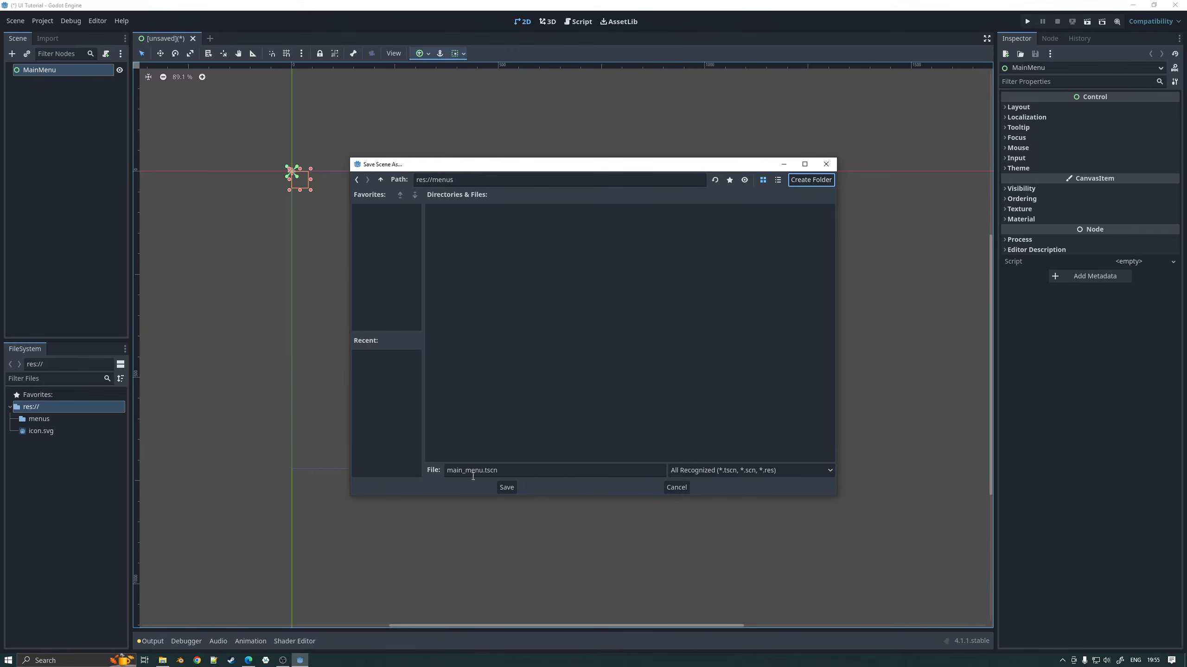
{"action": "left_click", "coordinate": [506, 488]}
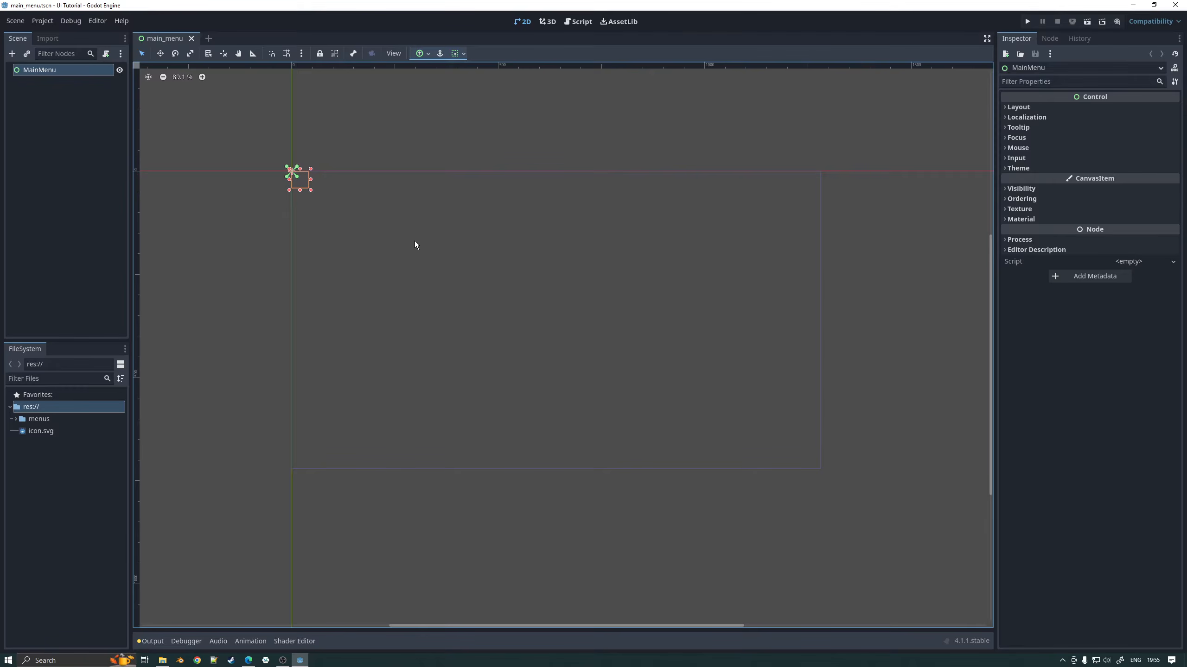
{"action": "left_click", "coordinate": [15, 20]}
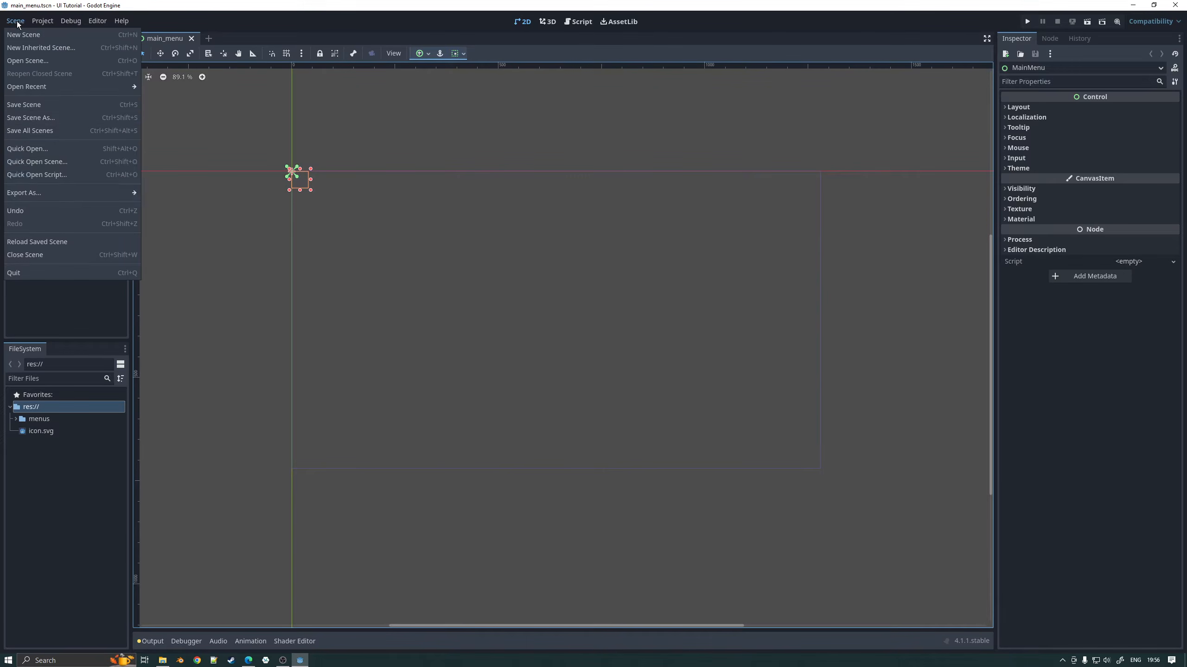
{"action": "left_click", "coordinate": [65, 240]}
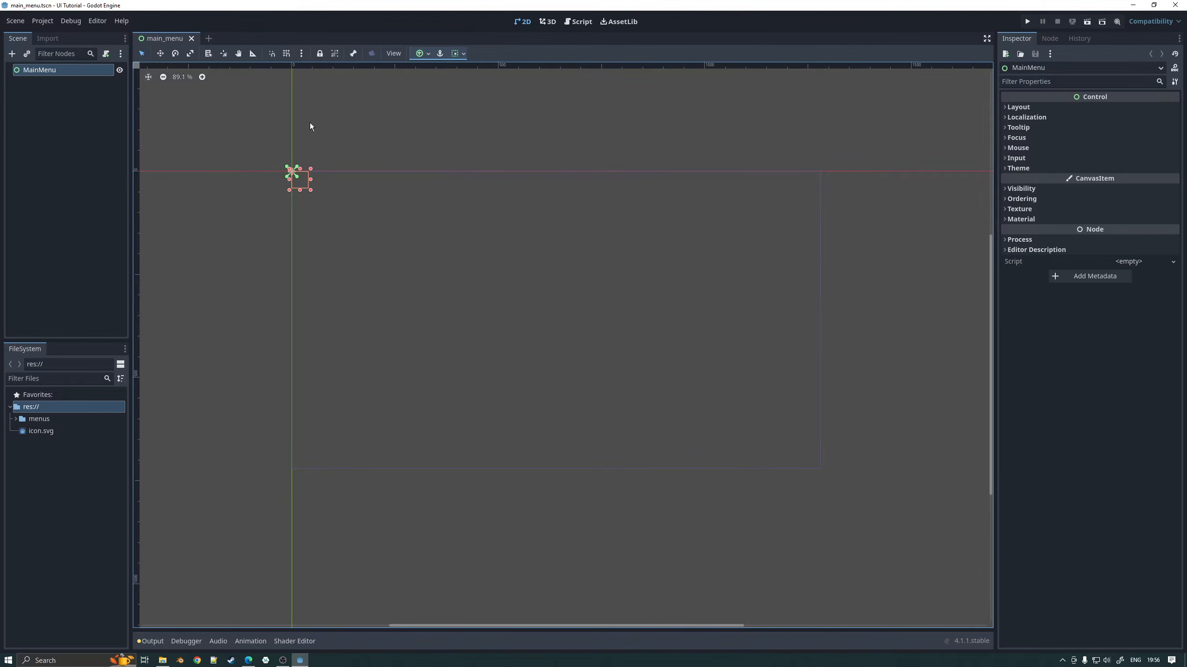
Step: Enlarge the MainMenu control freehand from its lower-right corner so it covers part of the viewport
{"action": "scroll", "coordinate": [300, 204], "scroll_direction": "up", "scroll_amount": 4}
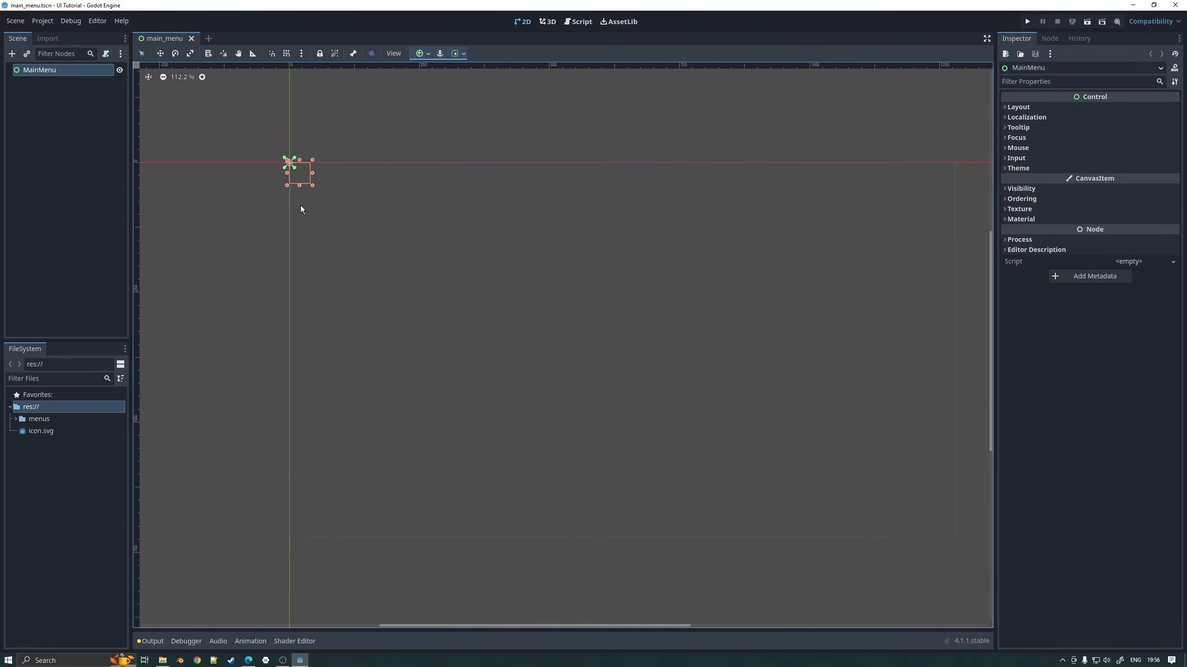
{"action": "middle_click_drag", "start_coordinate": [334, 224], "coordinate": [498, 336]}
{"action": "scroll", "coordinate": [464, 285], "scroll_direction": "up", "scroll_amount": 10}
{"action": "scroll", "coordinate": [459, 291], "scroll_direction": "up", "scroll_amount": 3}
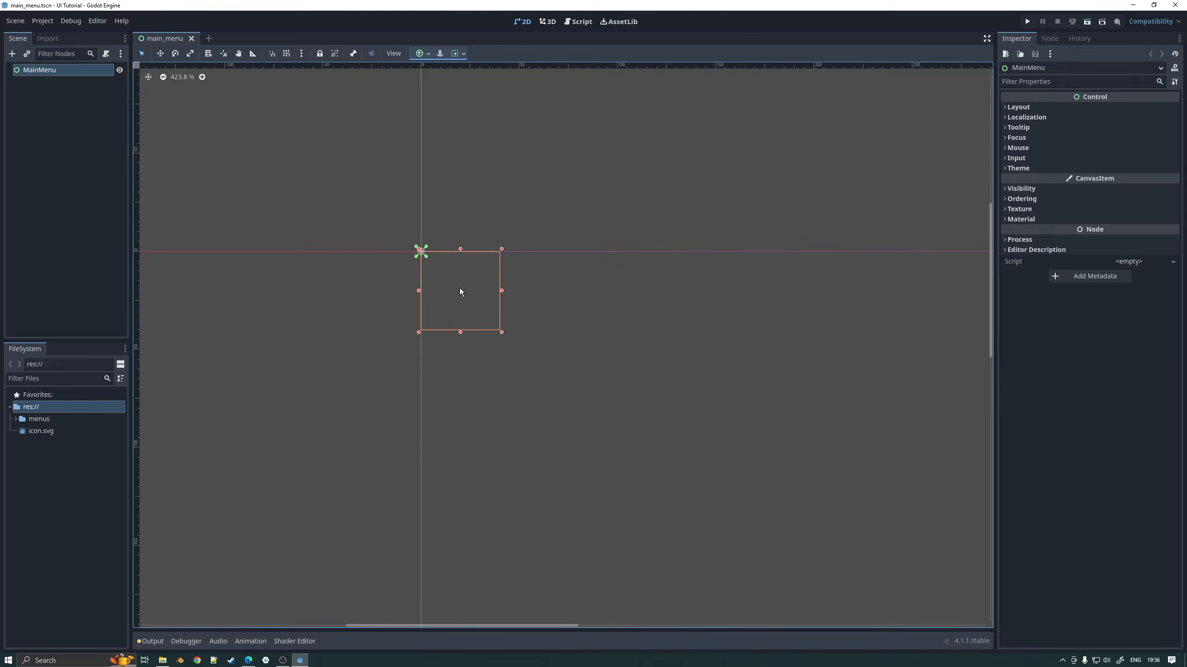
{"action": "scroll", "coordinate": [426, 258], "scroll_direction": "up", "scroll_amount": 1}
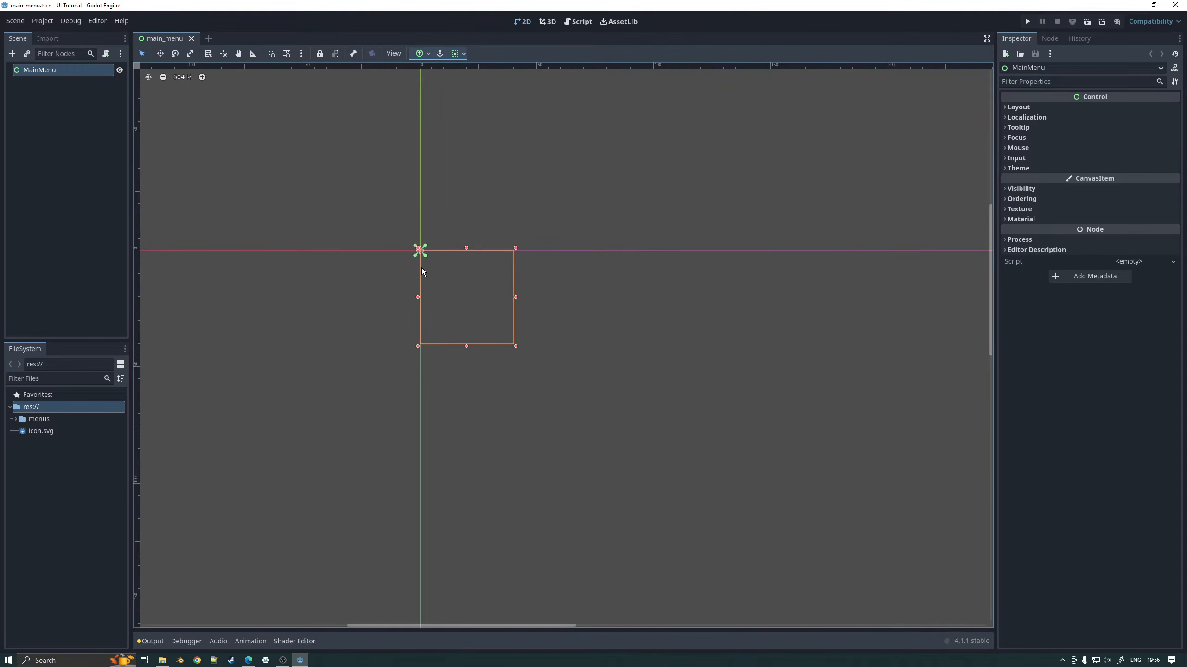
{"action": "scroll", "coordinate": [425, 267], "scroll_direction": "down", "scroll_amount": 3}
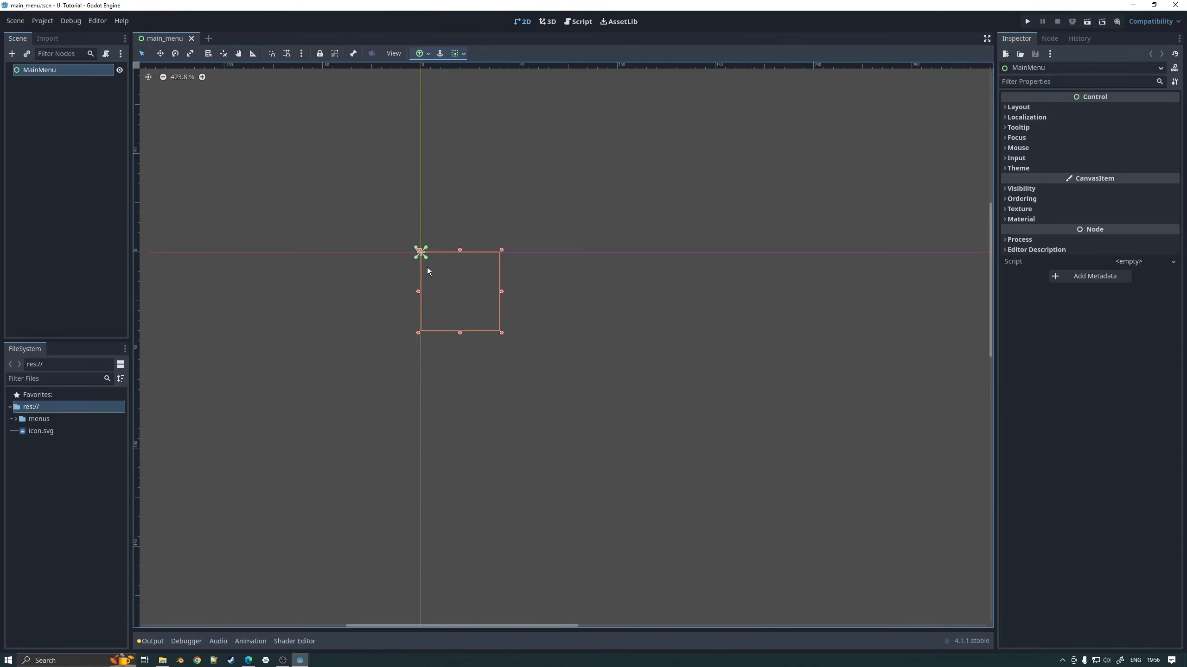
{"action": "left_click_drag", "start_coordinate": [486, 322], "coordinate": [748, 488]}
{"action": "scroll", "coordinate": [602, 405], "scroll_direction": "down", "scroll_amount": 2}
{"action": "scroll", "coordinate": [589, 363], "scroll_direction": "down", "scroll_amount": 2}
{"action": "middle_click_drag", "start_coordinate": [726, 283], "coordinate": [389, 167]}
{"action": "scroll", "coordinate": [411, 236], "scroll_direction": "down", "scroll_amount": 2}
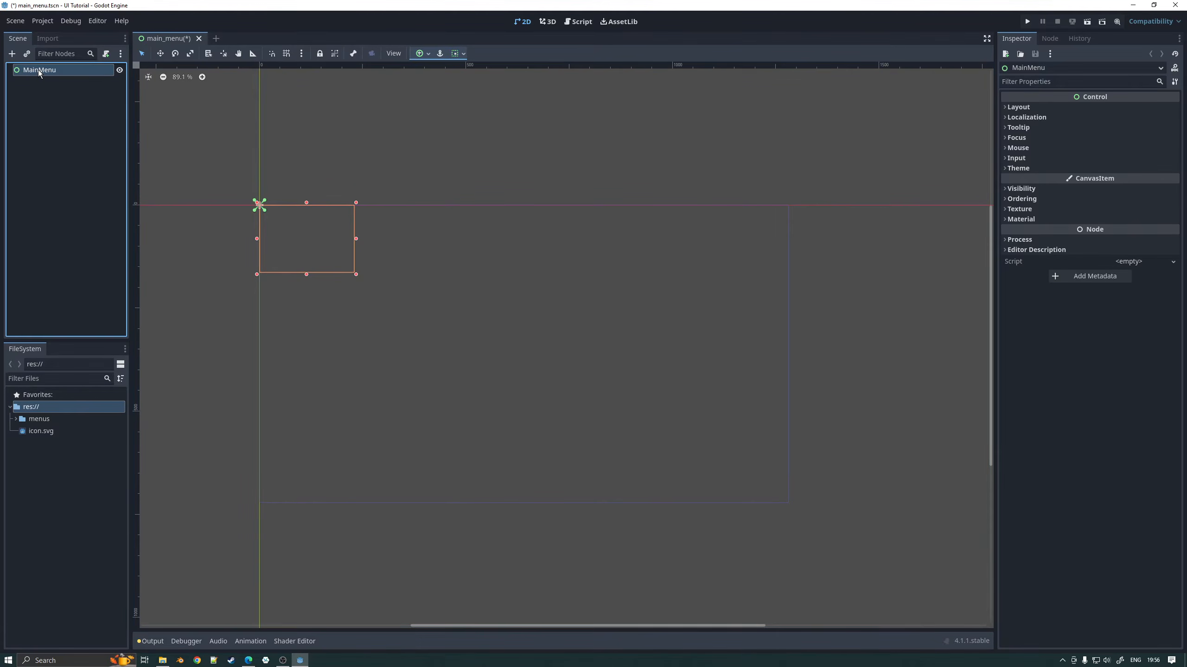
Step: Apply the full-rectangle anchor preset to MainMenu so it fills the whole viewport
{"action": "left_click", "coordinate": [427, 54]}
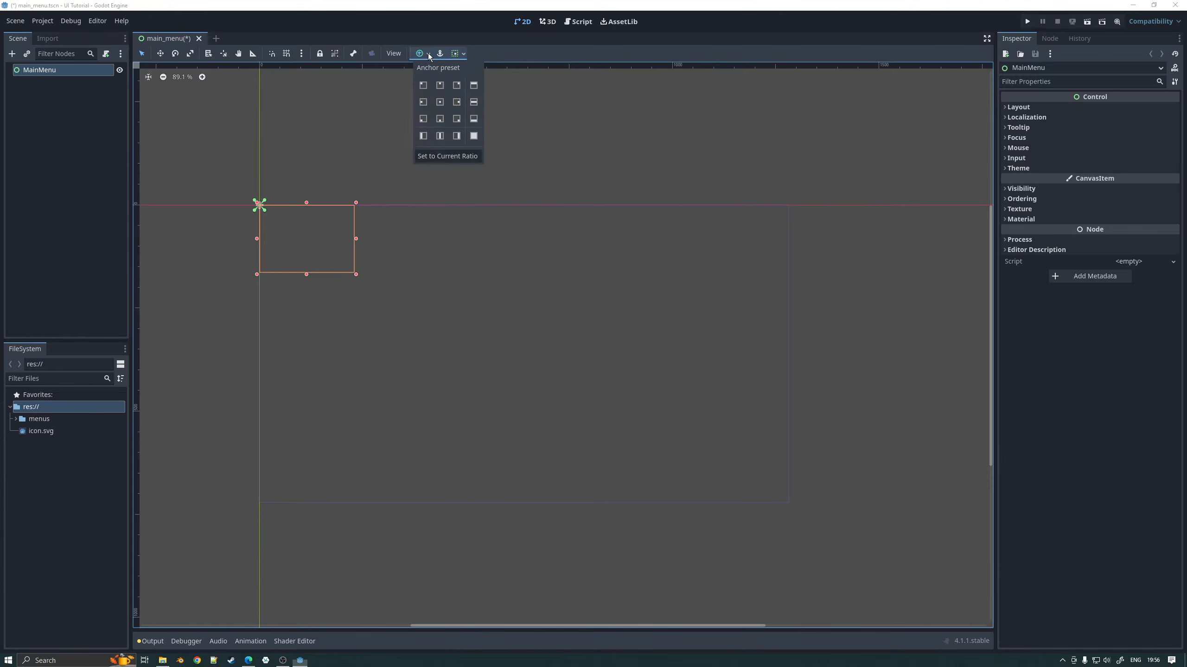
{"action": "left_click", "coordinate": [473, 135]}
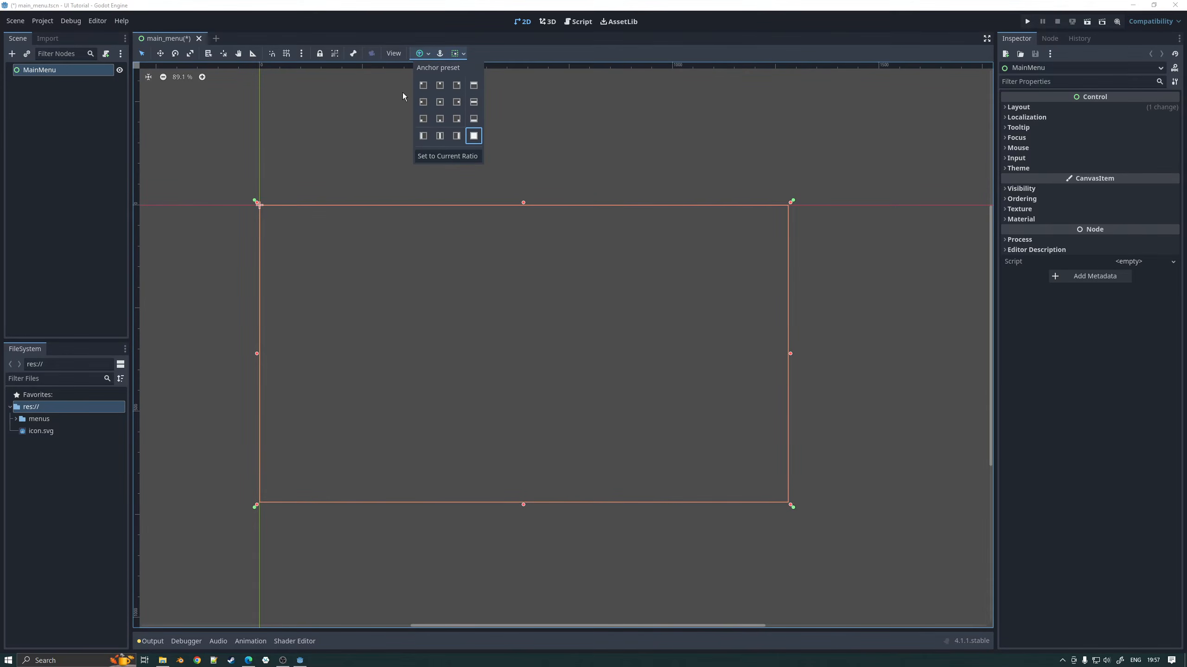
{"action": "left_click", "coordinate": [535, 142]}
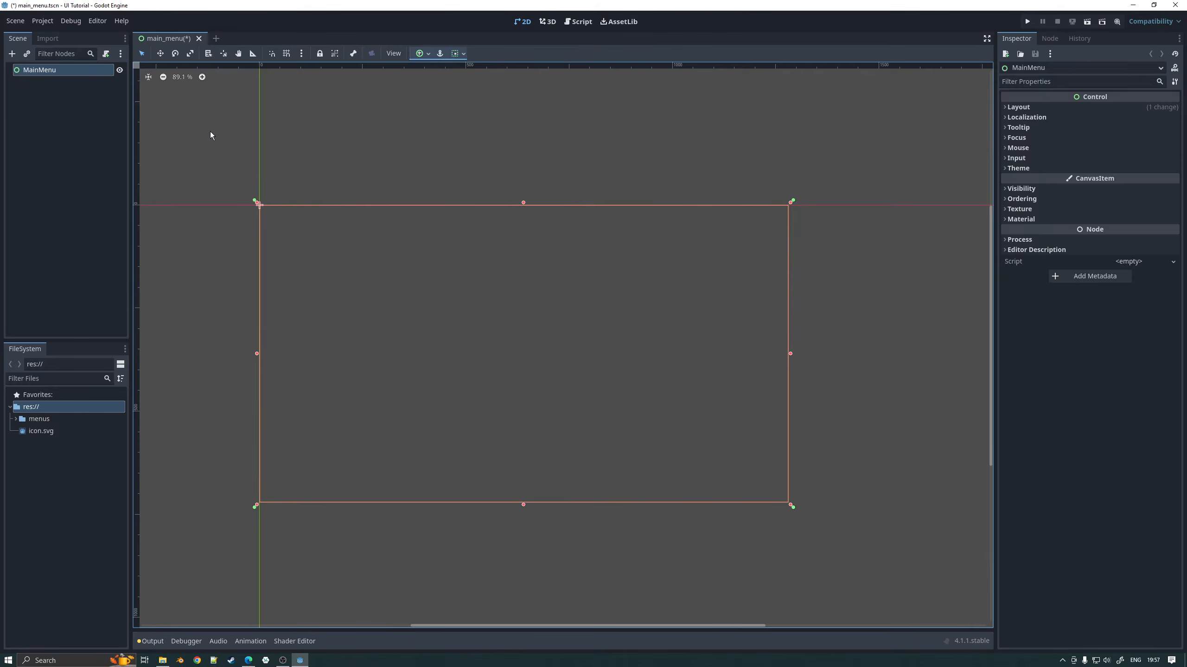
Step: Add a Button node as a child of MainMenu
{"action": "right_click", "coordinate": [56, 72]}
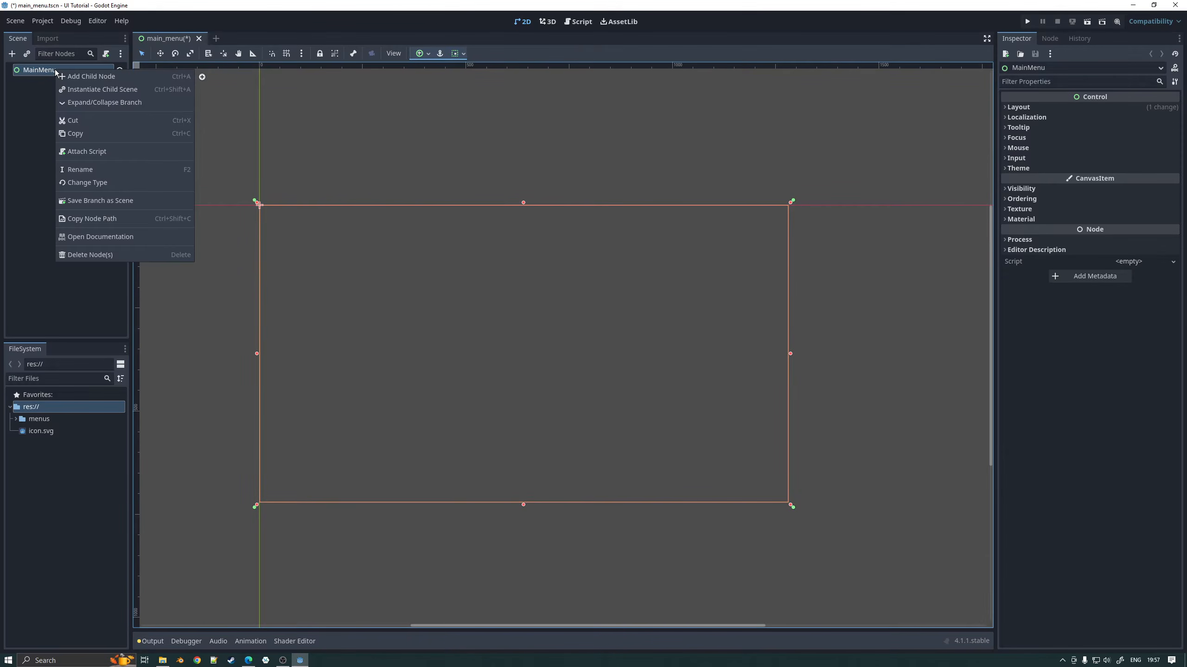
{"action": "left_click", "coordinate": [80, 76]}
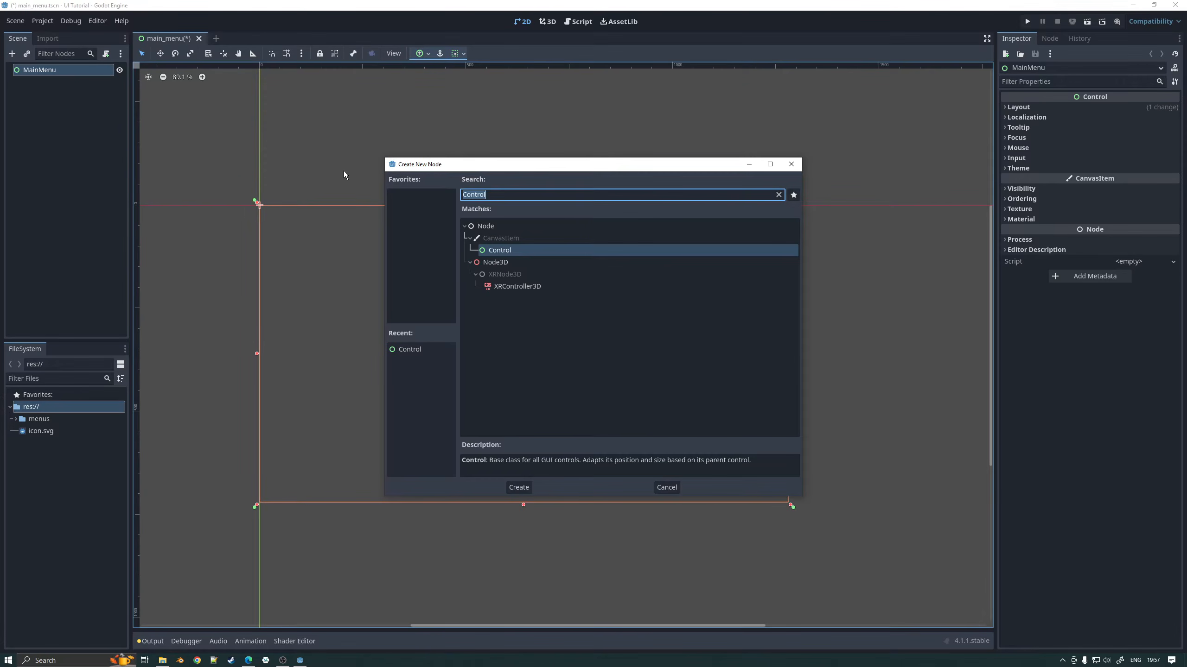
{"action": "type", "text": "Button"}
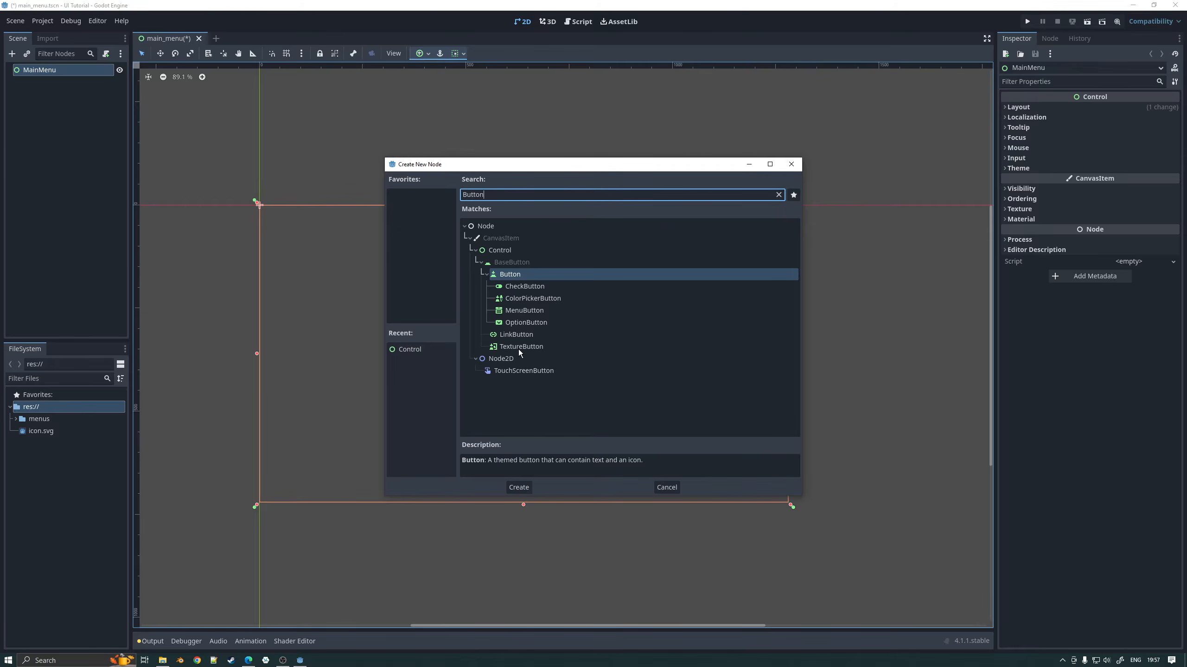
{"action": "left_click", "coordinate": [510, 279]}
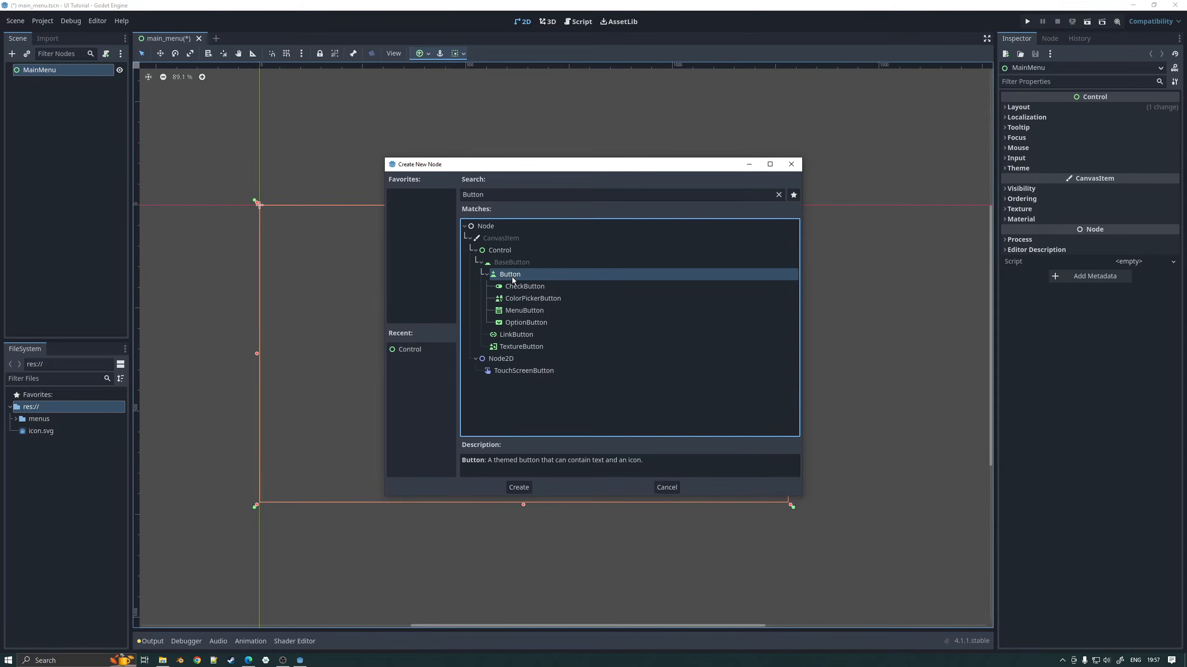
{"action": "left_click", "coordinate": [517, 488]}
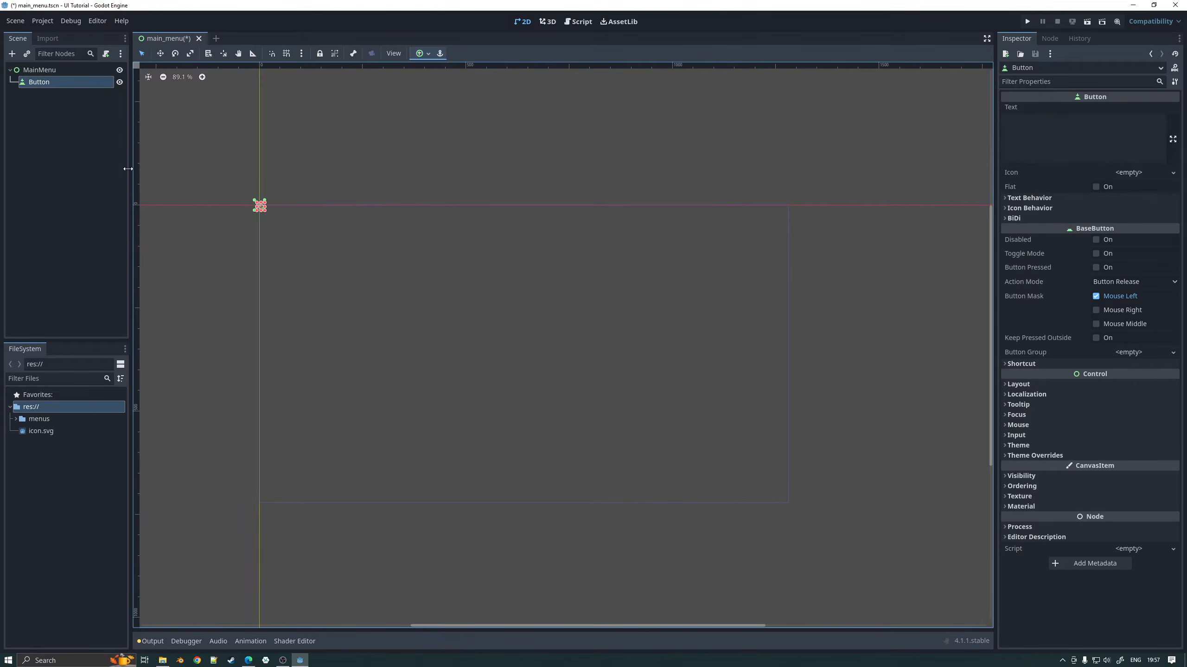
Step: Set the new button's text to Play
{"action": "scroll", "coordinate": [263, 216], "scroll_direction": "up", "scroll_amount": 7}
{"action": "middle_click_drag", "start_coordinate": [261, 206], "coordinate": [513, 372]}
{"action": "scroll", "coordinate": [521, 386], "scroll_direction": "up", "scroll_amount": 9}
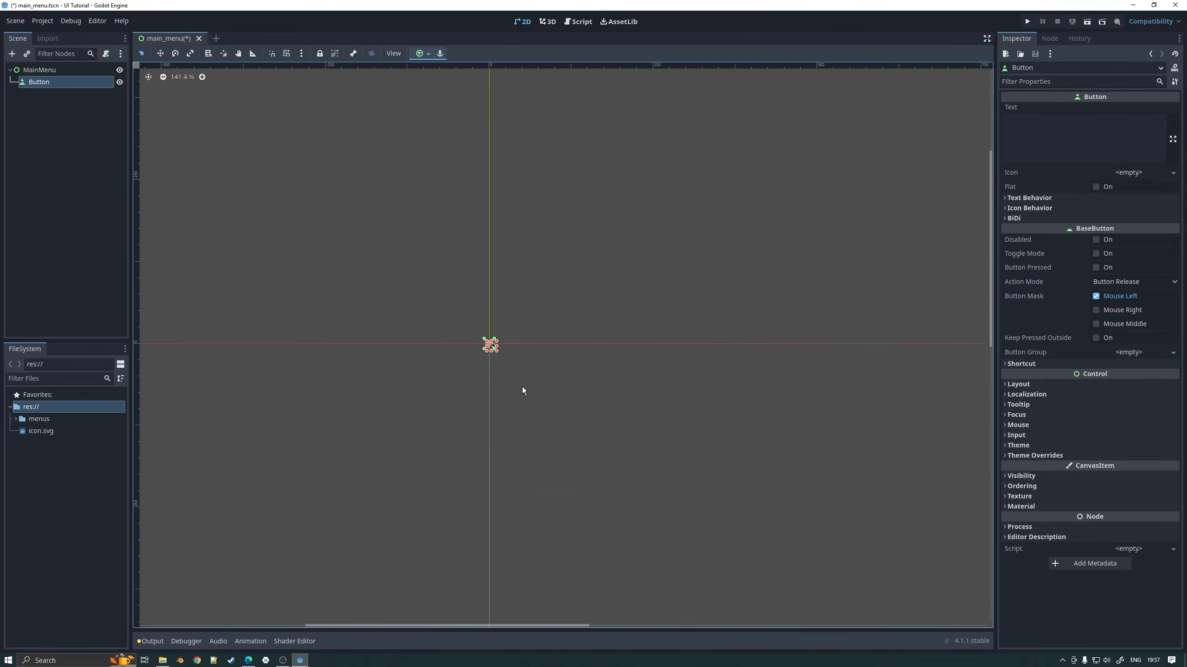
{"action": "scroll", "coordinate": [520, 389], "scroll_direction": "up", "scroll_amount": 7}
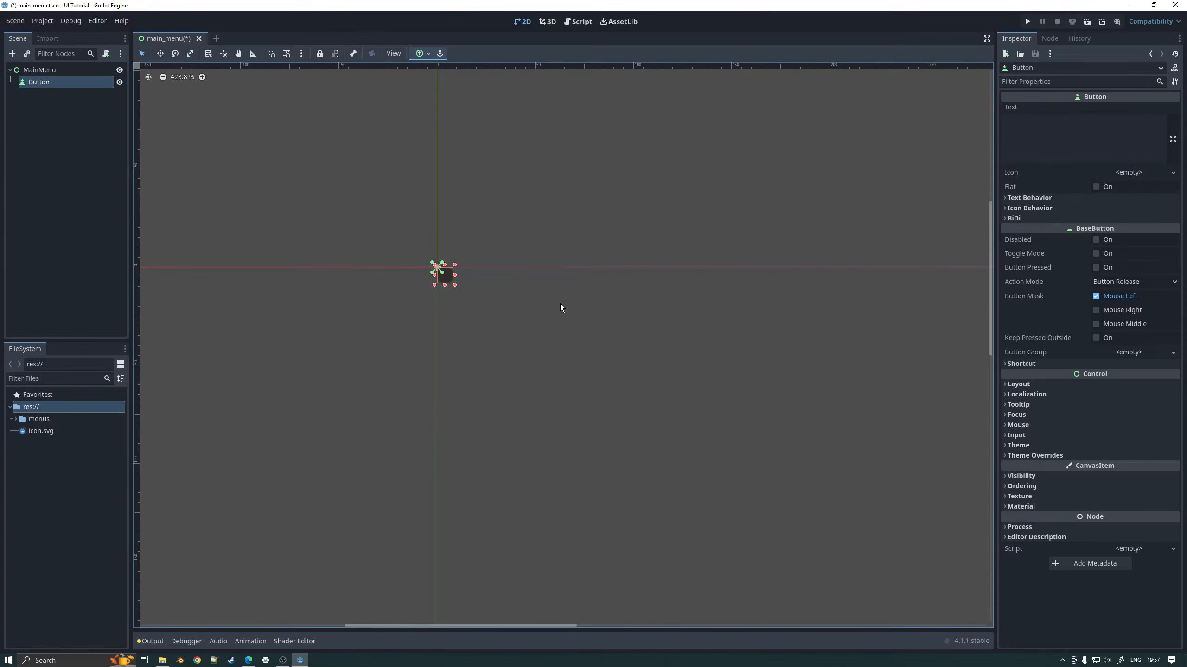
{"action": "middle_click_drag", "start_coordinate": [560, 304], "coordinate": [487, 310]}
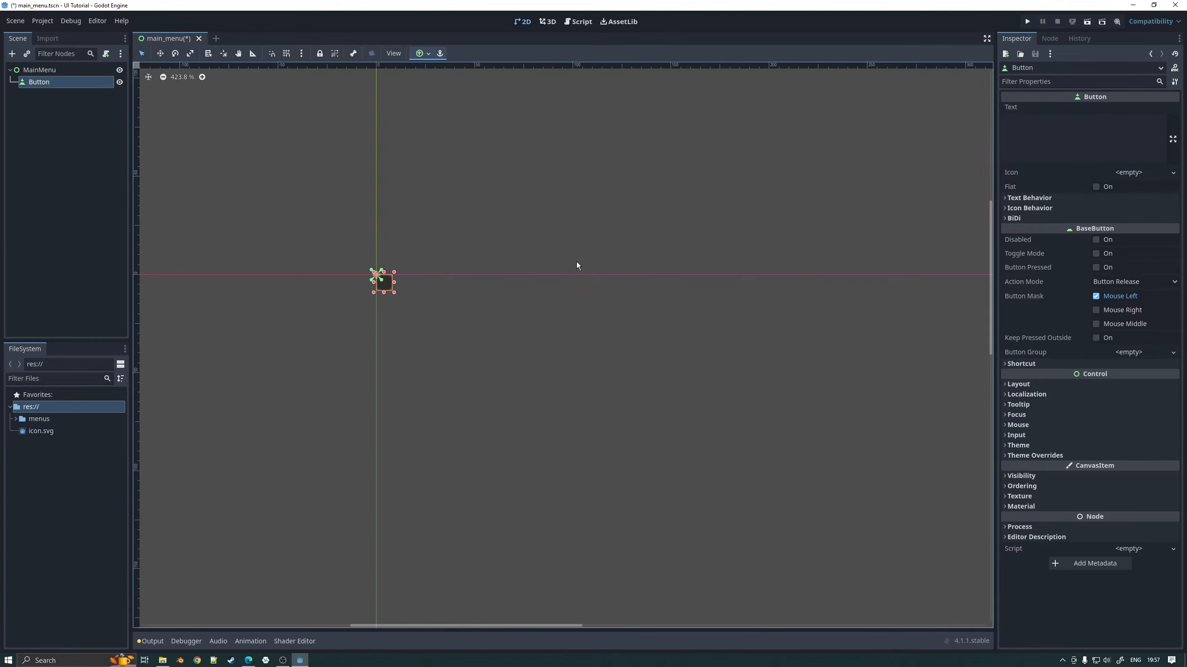
{"action": "left_click", "coordinate": [1044, 123]}
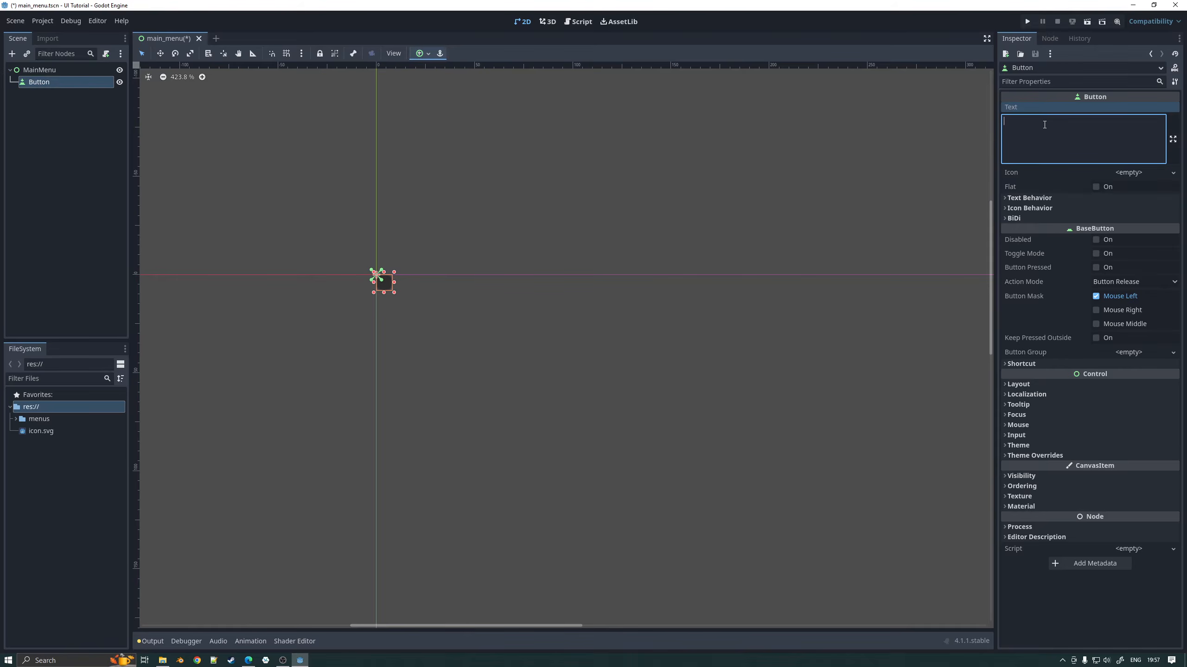
{"action": "type", "text": "Play"}
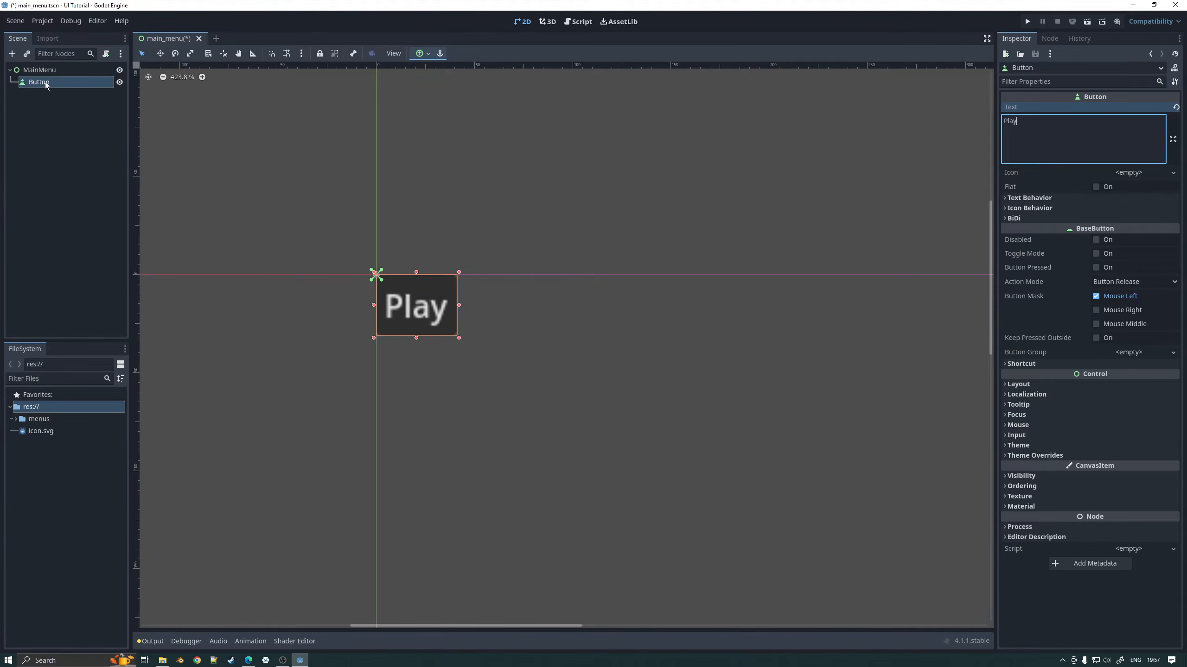
Step: Rename the Button node to PlayButton
{"action": "left_click", "coordinate": [61, 83]}
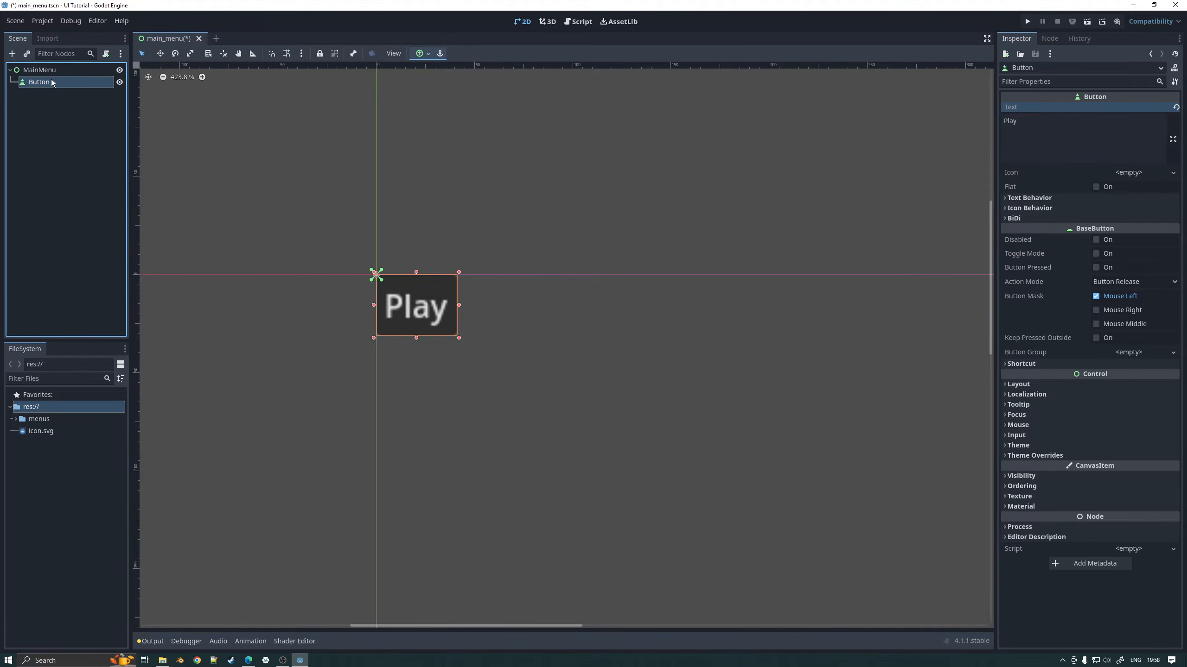
{"action": "left_click", "coordinate": [61, 83]}
{"action": "left_click", "coordinate": [61, 84]}
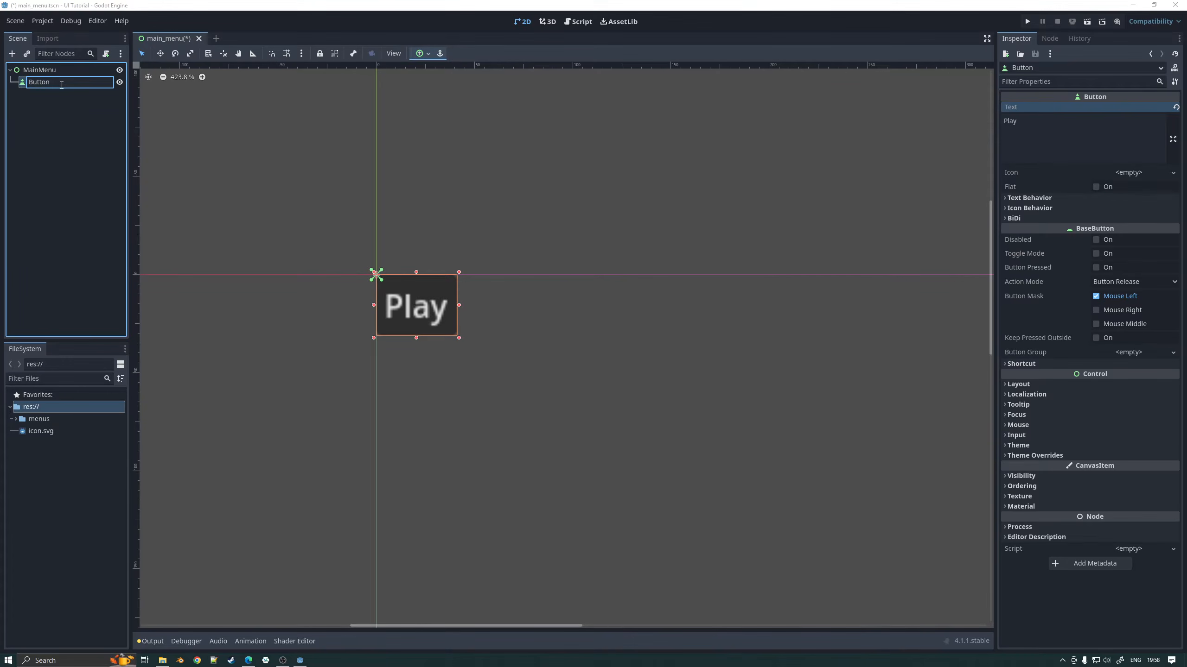
{"action": "type", "text": "Play"}
{"action": "key", "text": "Return"}
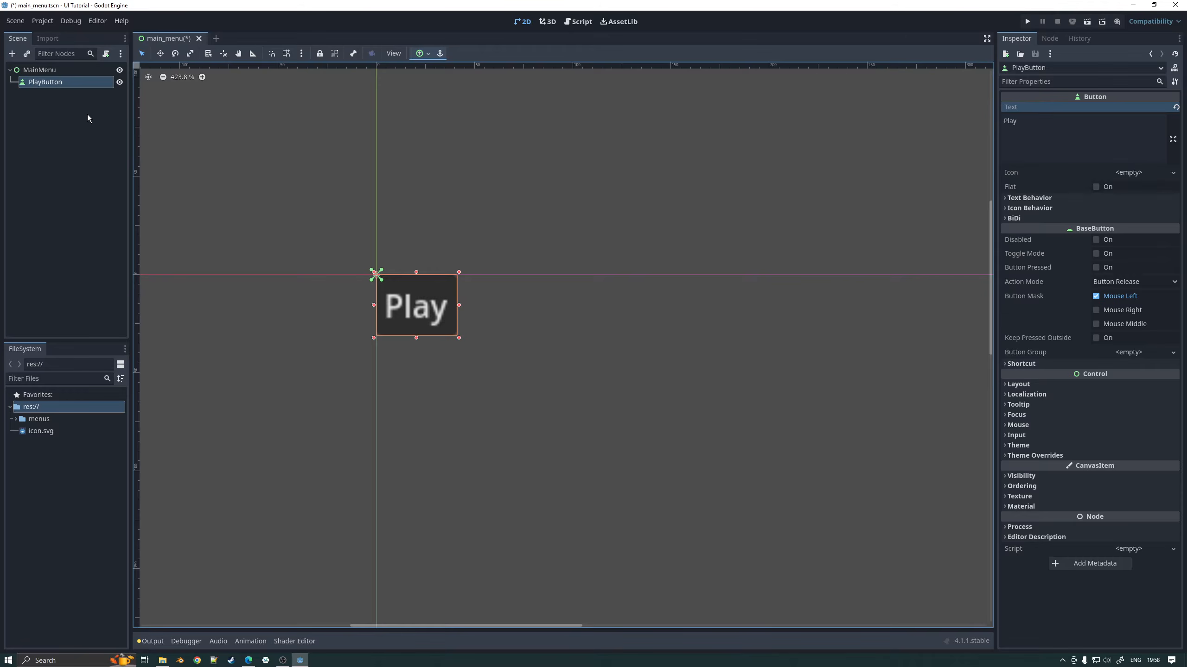
Step: Duplicate PlayButton three times under MainMenu
{"action": "left_click", "coordinate": [61, 84]}
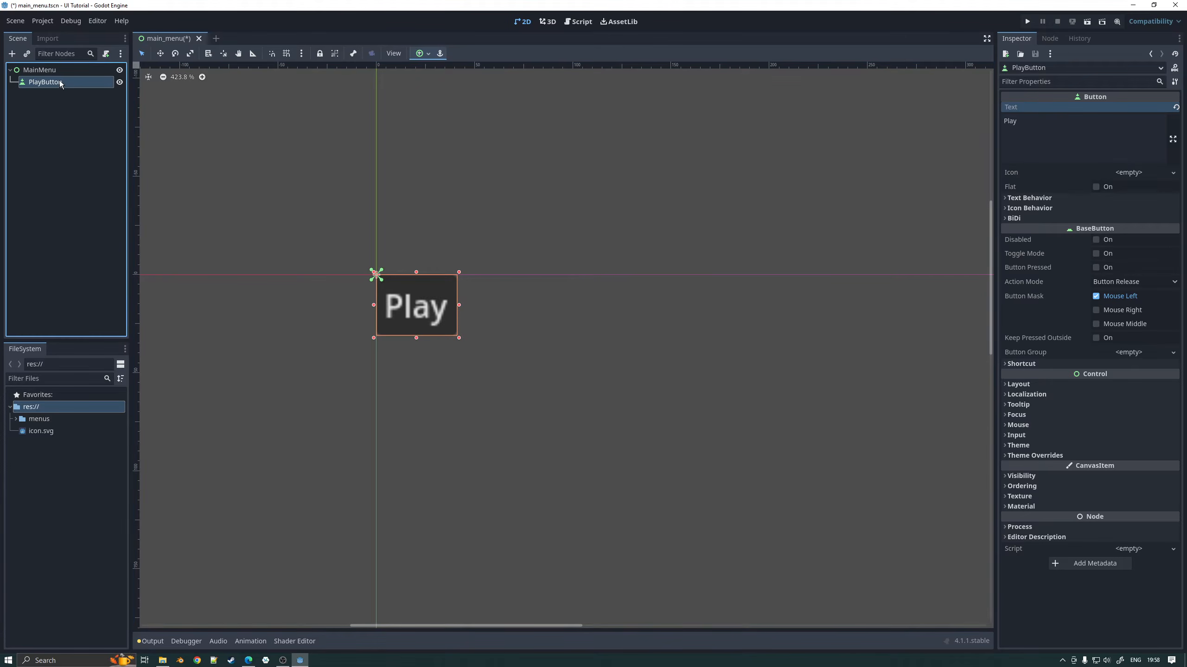
{"action": "key", "text": "ctrl+d"}
{"action": "key", "text": "ctrl+d"}
{"action": "key", "text": "ctrl+d"}
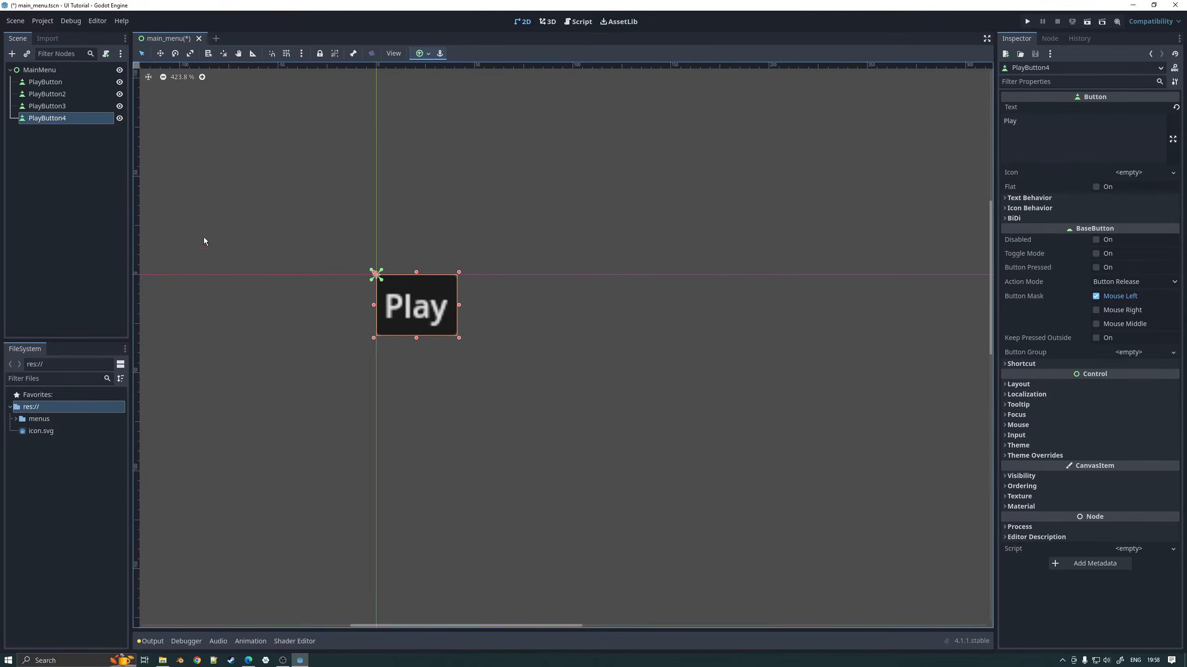
Step: Rename the PlayButton2 node to OptionsButton
{"action": "double_click", "coordinate": [48, 93]}
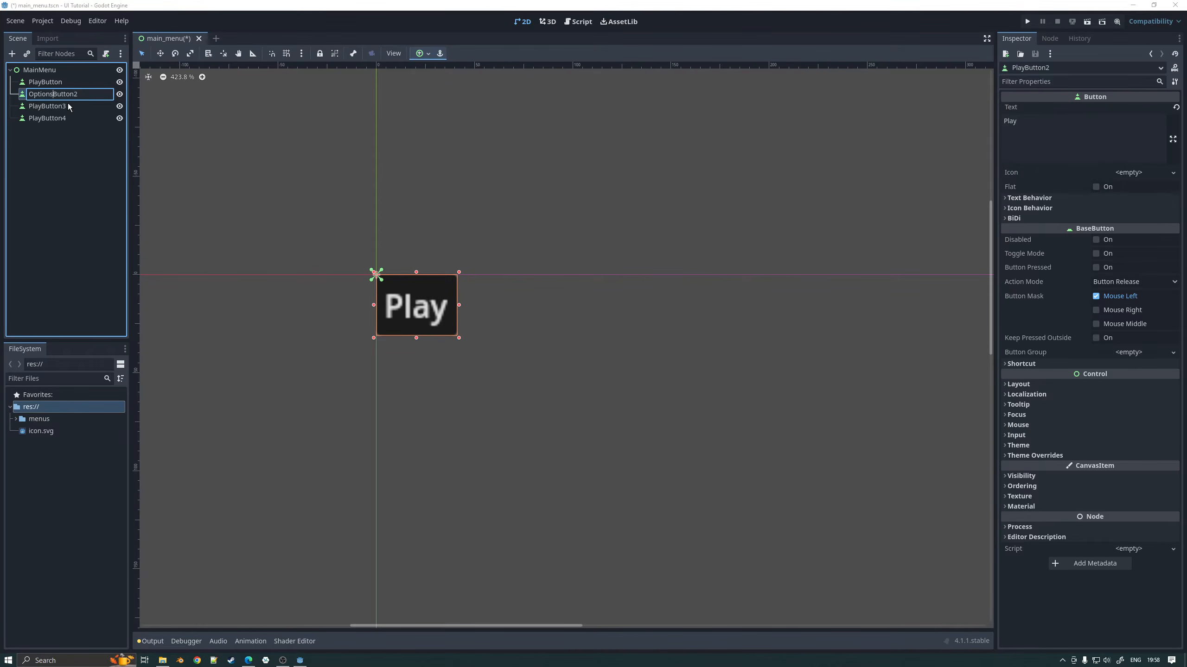
{"action": "key", "text": "Return"}
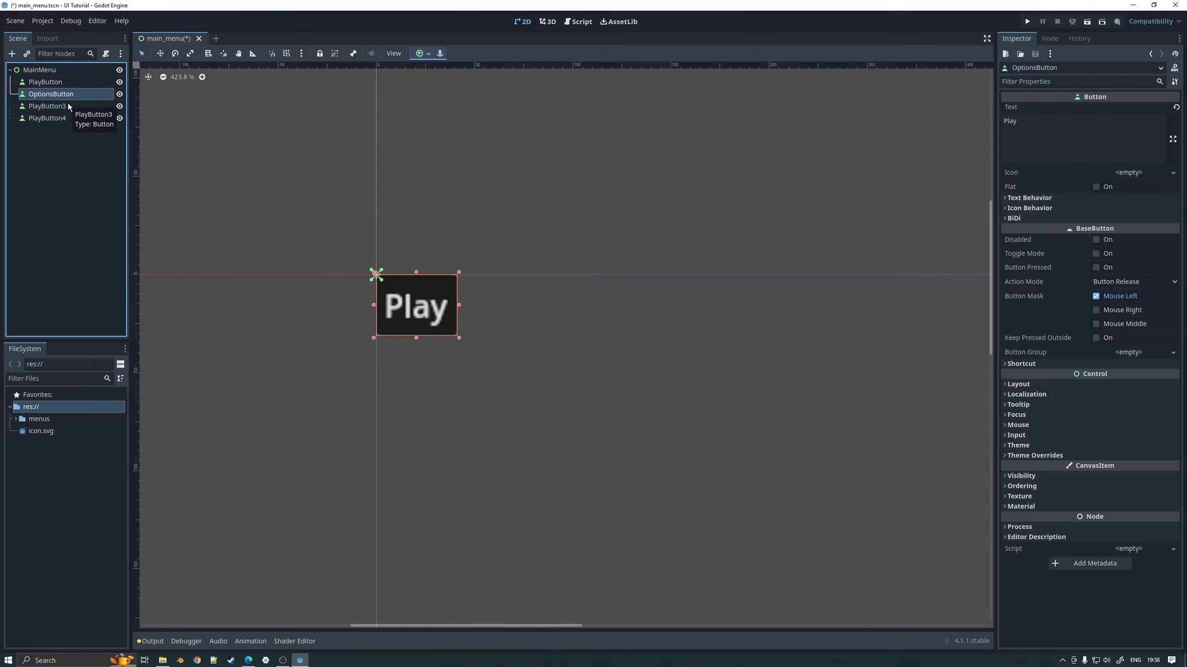
{"action": "key", "text": "Down"}
{"action": "double_click", "coordinate": [42, 107]}
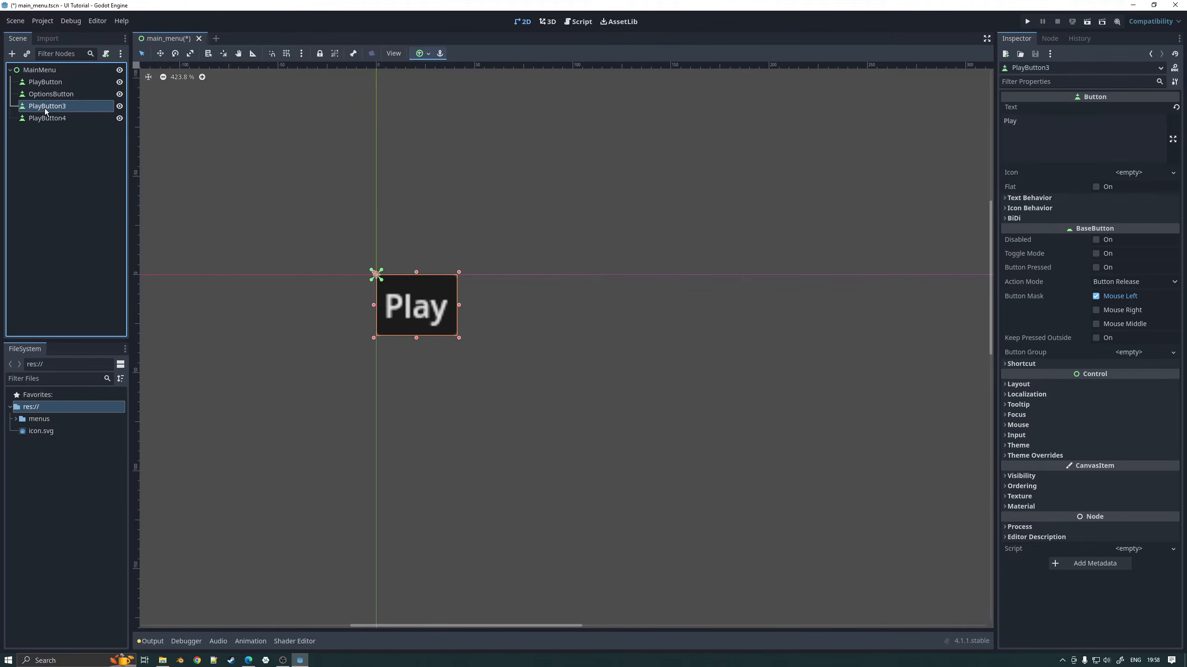
Step: Rename the second button node, directly below PlayButton, to ContinueButton
{"action": "double_click", "coordinate": [61, 95]}
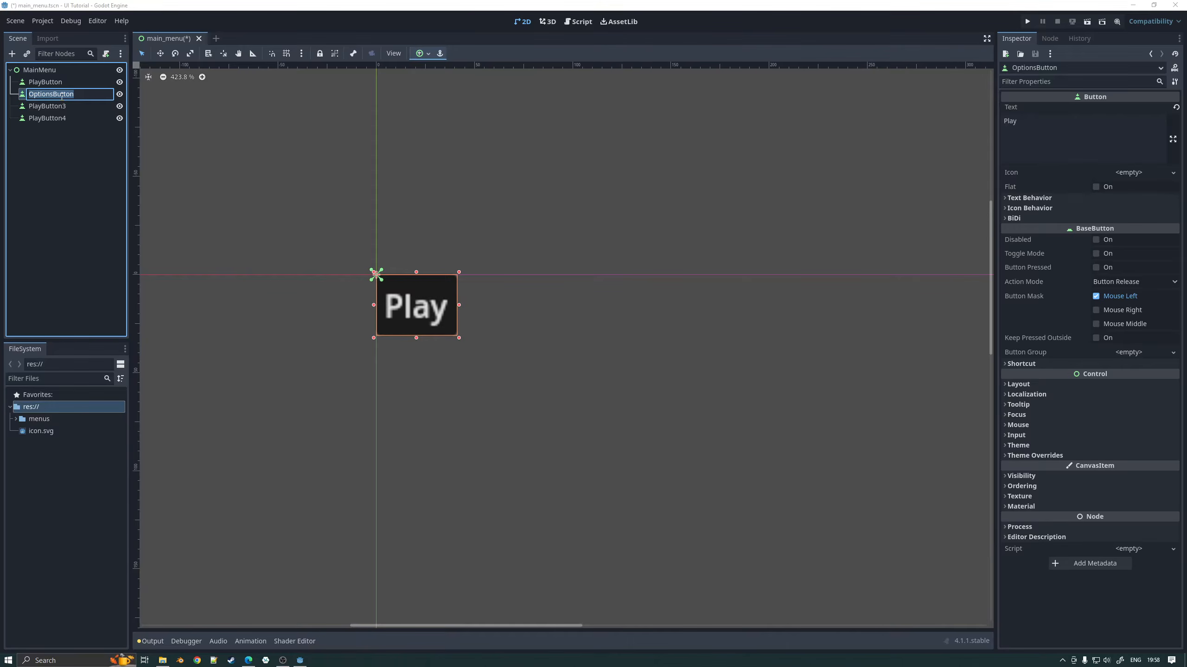
{"action": "type", "text": "ButtonOptions"}
{"action": "key", "text": "Return"}
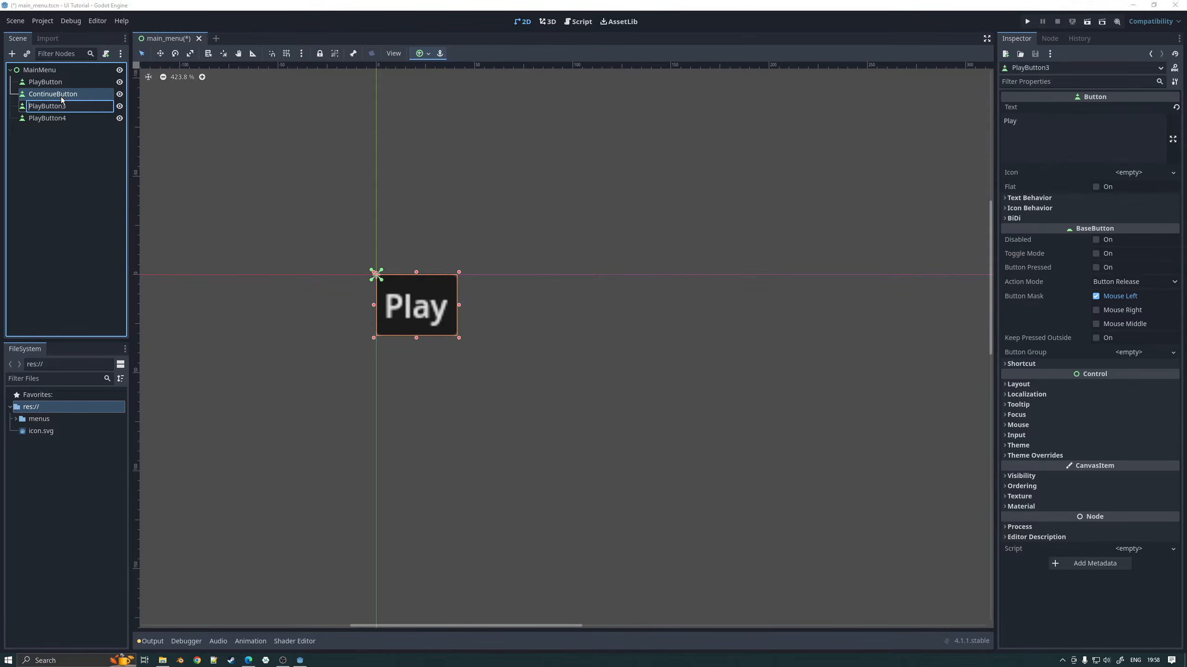
Step: Rename PlayButton3 to OptionsButton and PlayButton4 to QuitButton
{"action": "type", "text": "Optio"}
{"action": "key", "text": "BackSpace"}
{"action": "key", "text": "Return"}
{"action": "key", "text": "Down"}
{"action": "key", "text": "F2"}
{"action": "key", "text": "Home"}
{"action": "key", "text": "Return"}
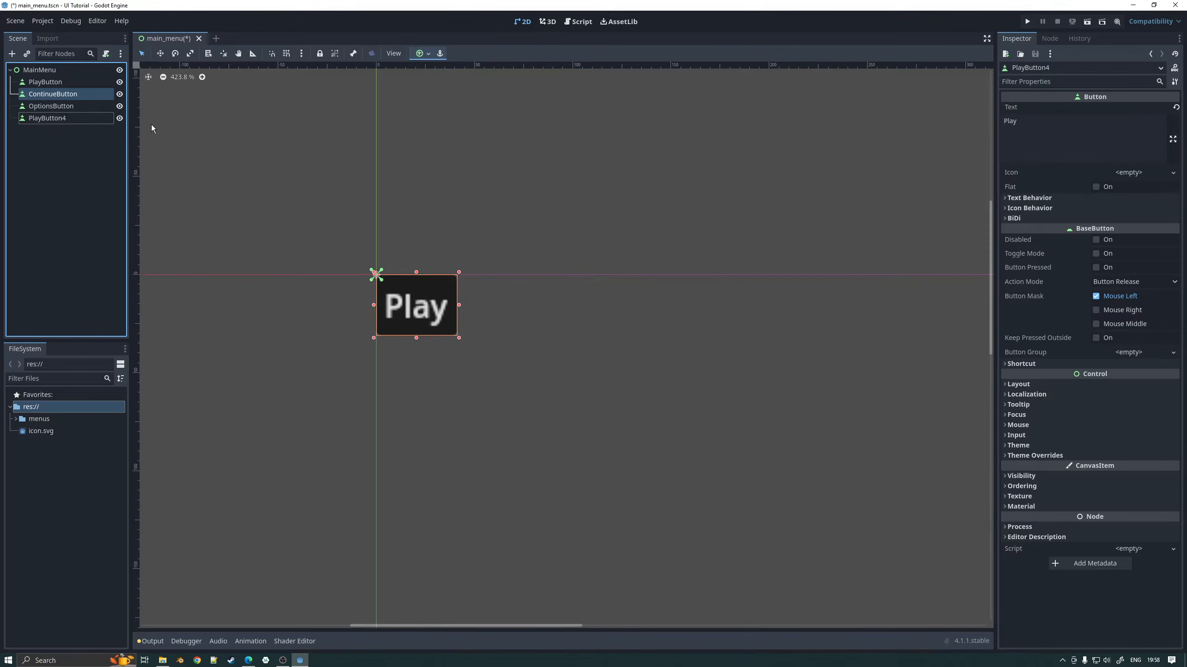
Step: Set the text of ContinueButton to Continue
{"action": "double_click", "coordinate": [1023, 121]}
{"action": "type", "text": "Conti"}
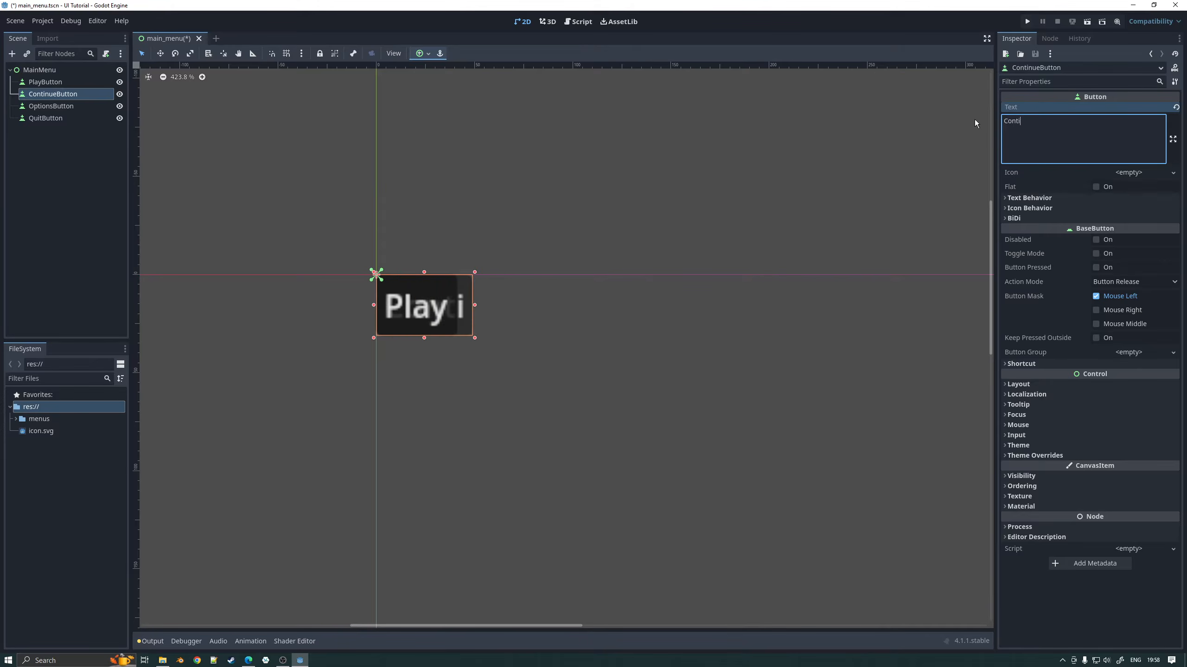
{"action": "type", "text": "nue"}
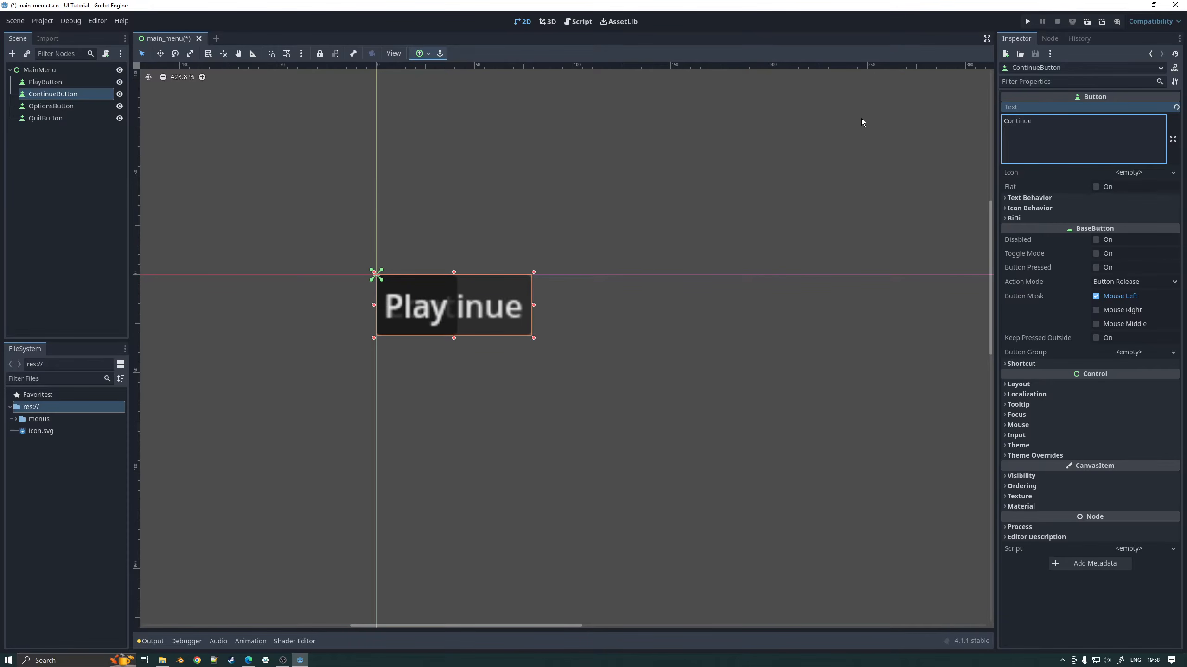
Step: Set the text of OptionsButton to Options
{"action": "left_click", "coordinate": [73, 109]}
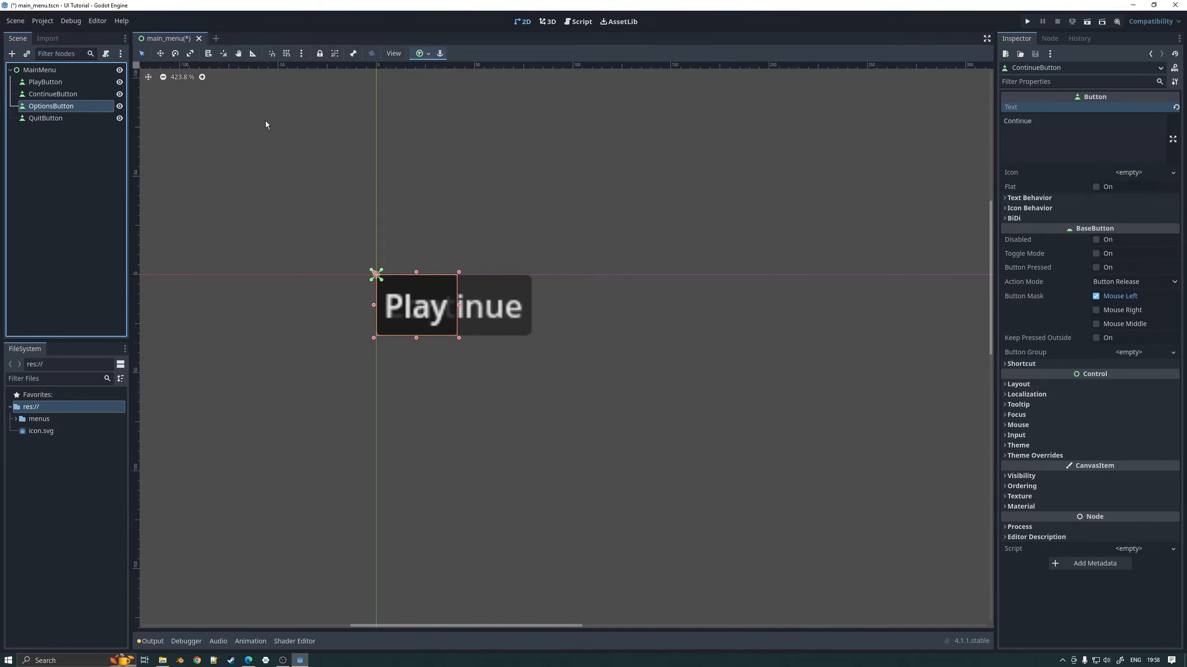
{"action": "double_click", "coordinate": [1008, 122]}
{"action": "type", "text": "Options"}
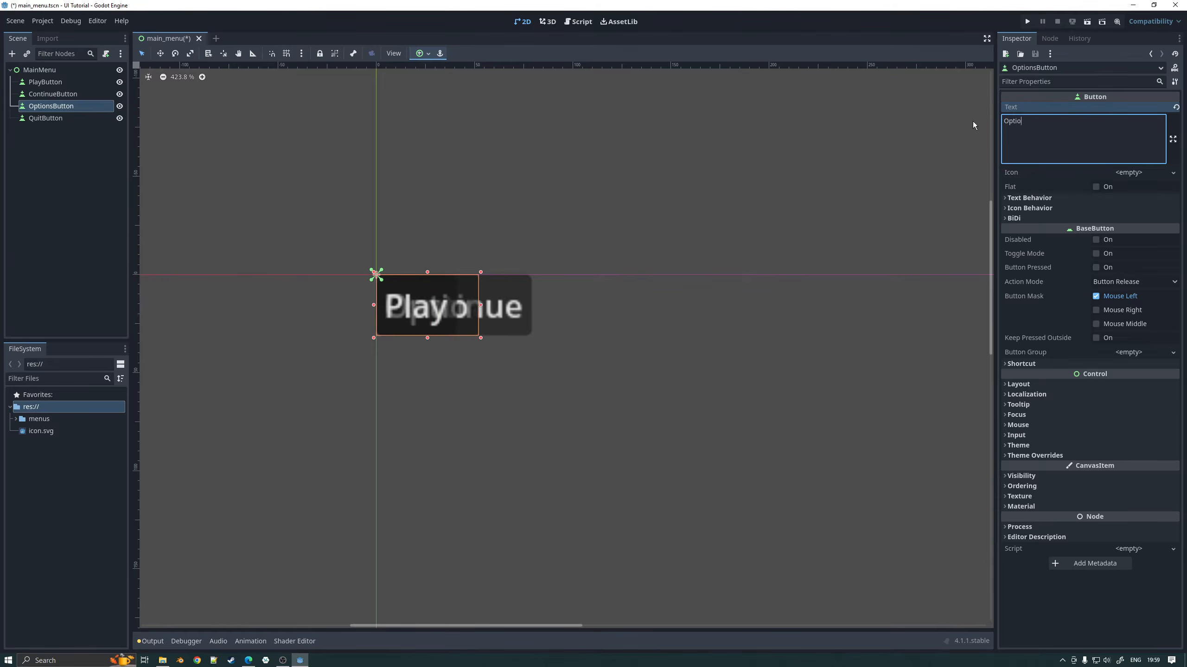
Step: Set the text of QuitButton to Quit
{"action": "left_click", "coordinate": [54, 118]}
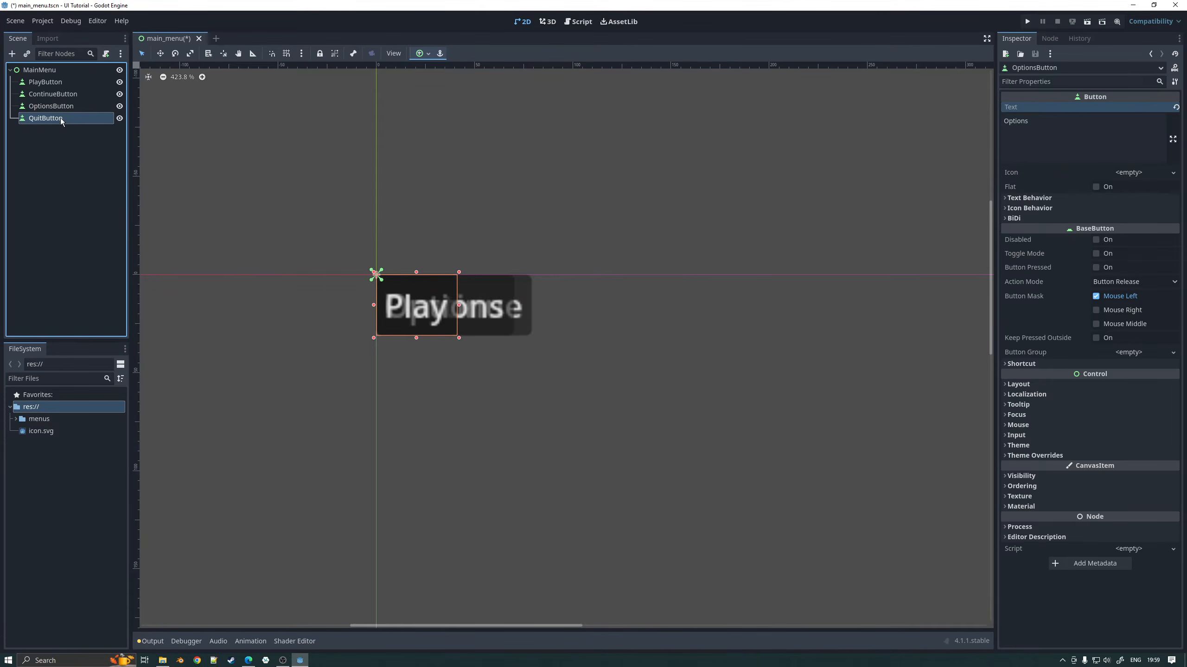
{"action": "double_click", "coordinate": [1044, 124]}
{"action": "type", "text": "Quit"}
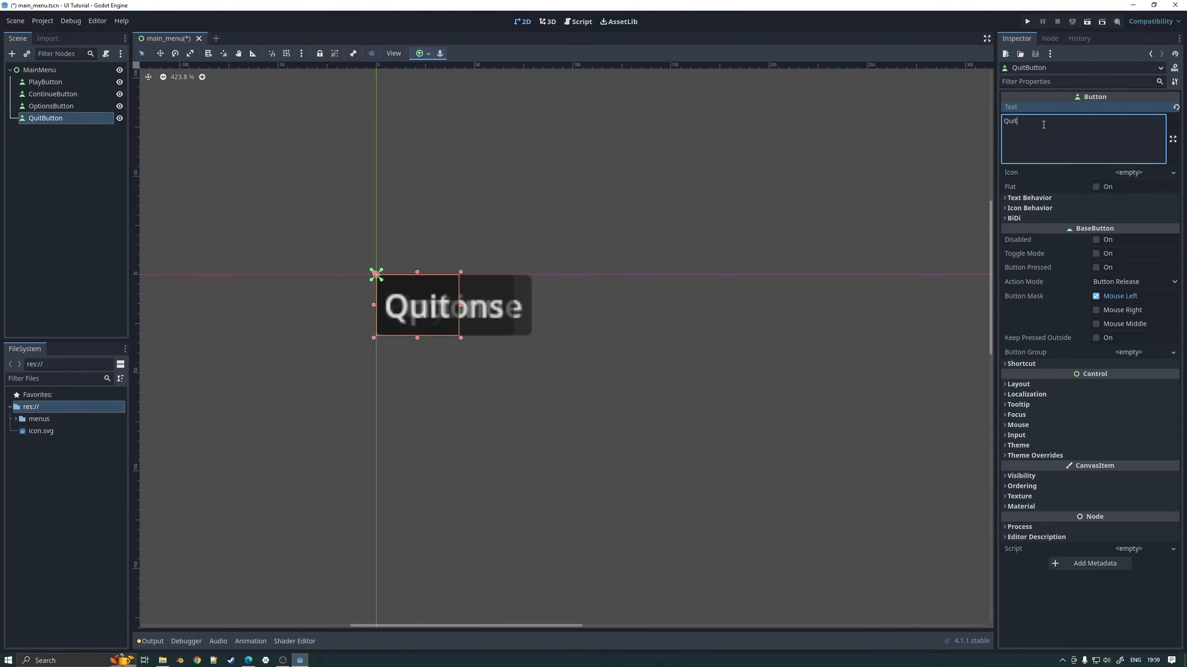
Step: Move the stacked Quit, Options and Continue buttons freehand from the canvas origin to separate, non-overlapping spots inside the viewport
{"action": "scroll", "coordinate": [624, 375], "scroll_direction": "down", "scroll_amount": 3}
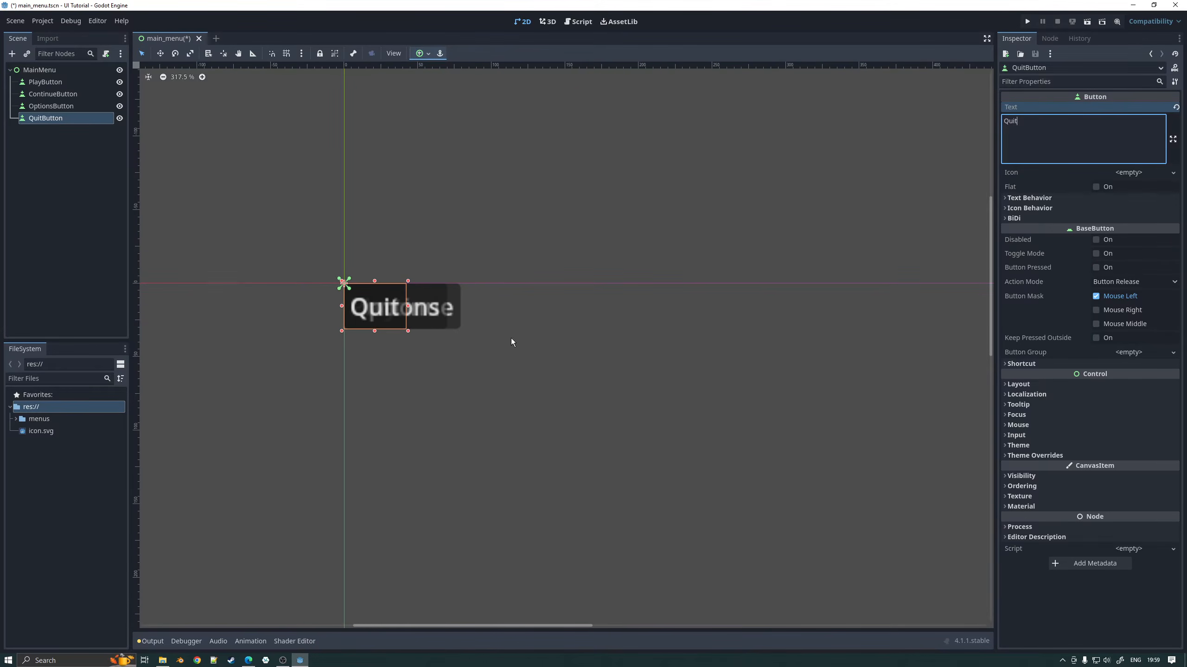
{"action": "left_click", "coordinate": [45, 81]}
{"action": "scroll", "coordinate": [478, 366], "scroll_direction": "down", "scroll_amount": 1}
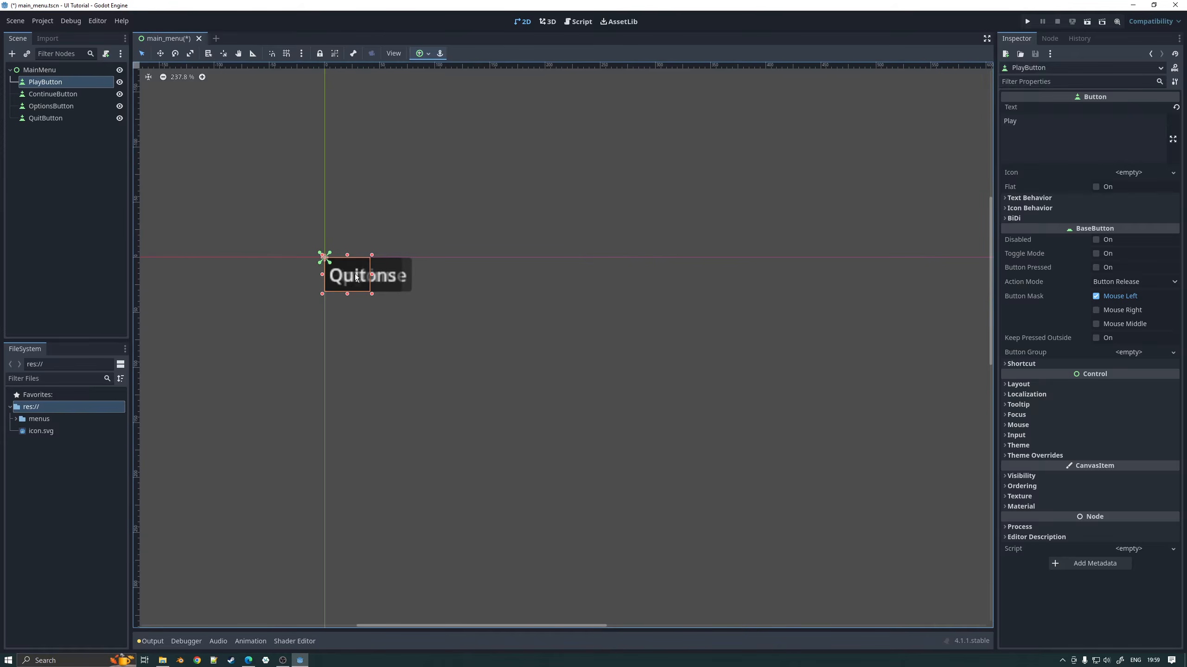
{"action": "left_click", "coordinate": [288, 287]}
{"action": "left_click", "coordinate": [40, 83]}
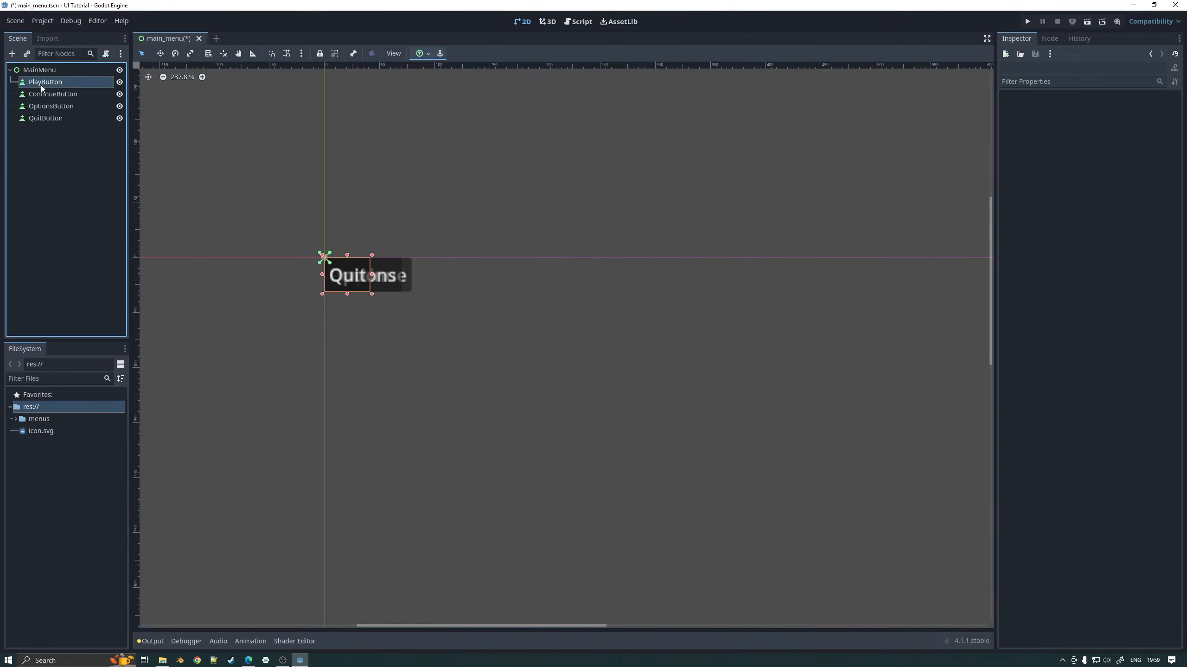
{"action": "left_click_drag", "start_coordinate": [349, 276], "coordinate": [621, 396]}
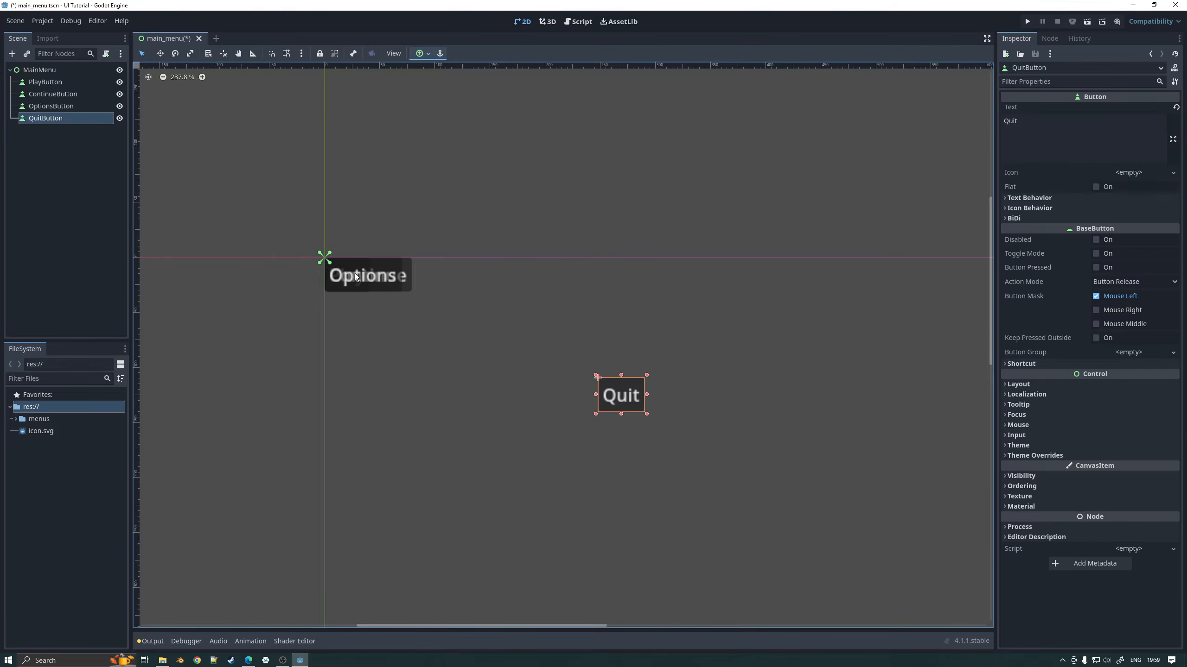
{"action": "left_click_drag", "start_coordinate": [354, 273], "coordinate": [708, 329]}
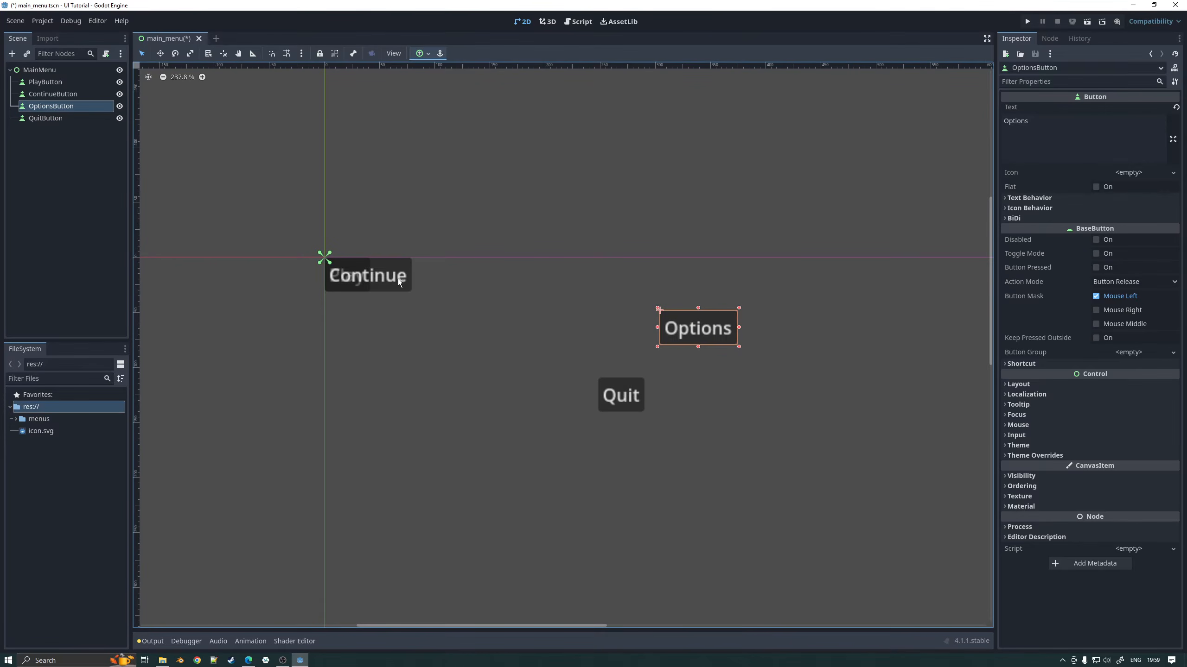
{"action": "left_click_drag", "start_coordinate": [370, 293], "coordinate": [435, 438]}
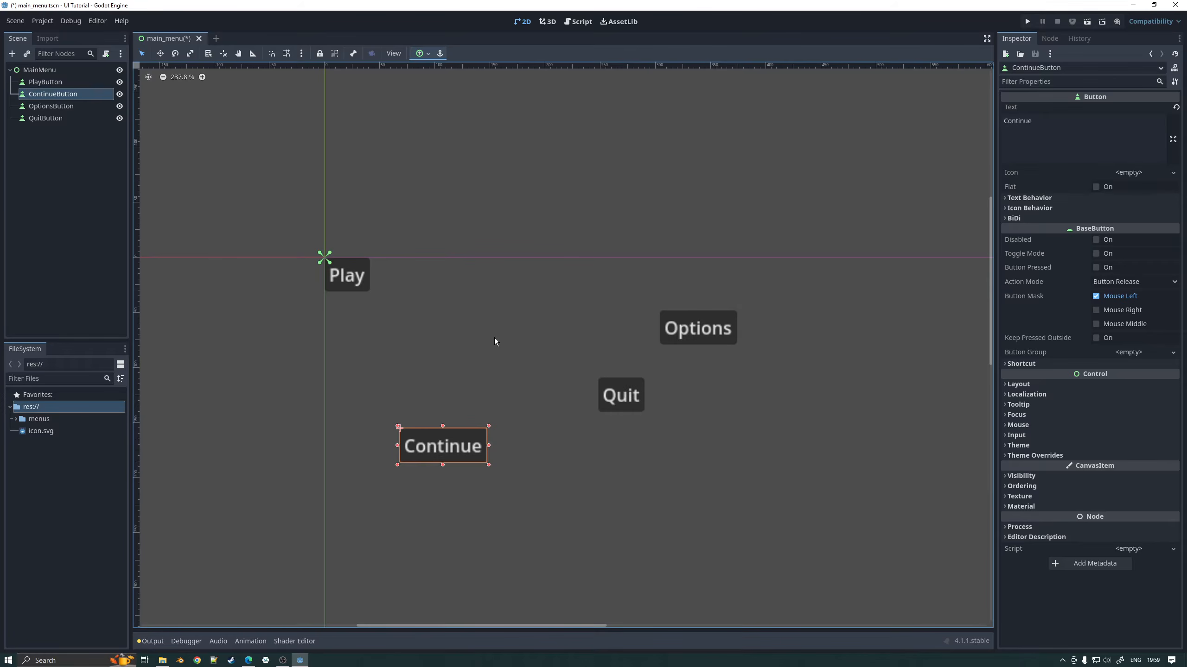
Step: Add a VBoxContainer node as a child of MainMenu
{"action": "scroll", "coordinate": [494, 336], "scroll_direction": "down", "scroll_amount": 5}
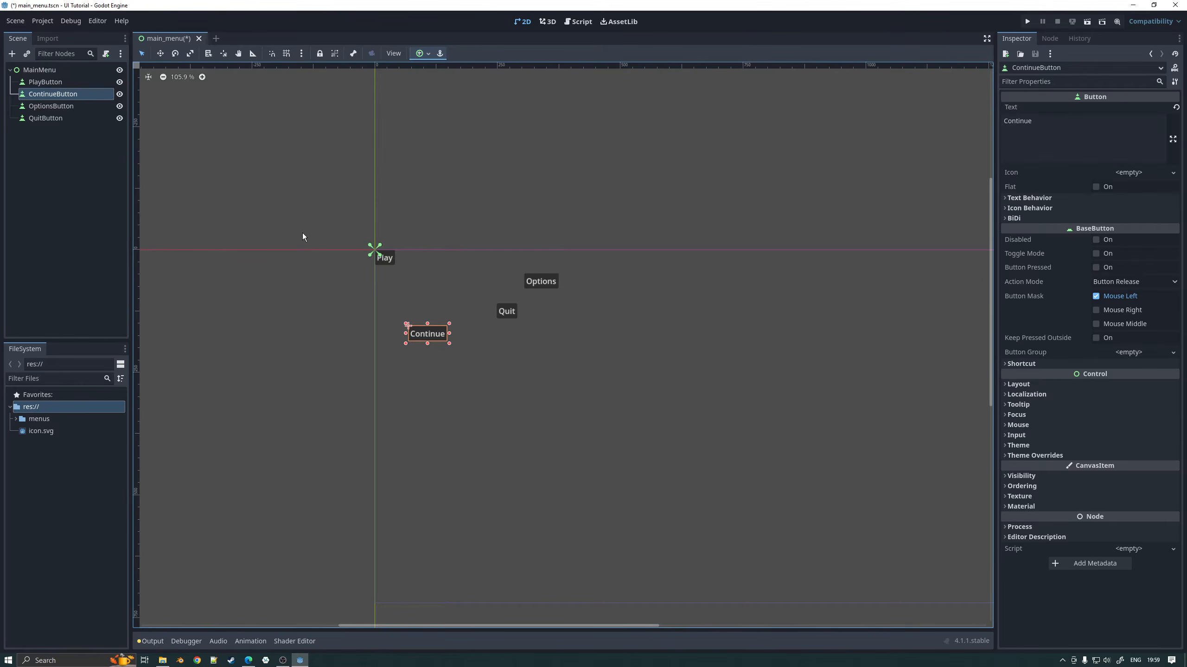
{"action": "left_click", "coordinate": [48, 74]}
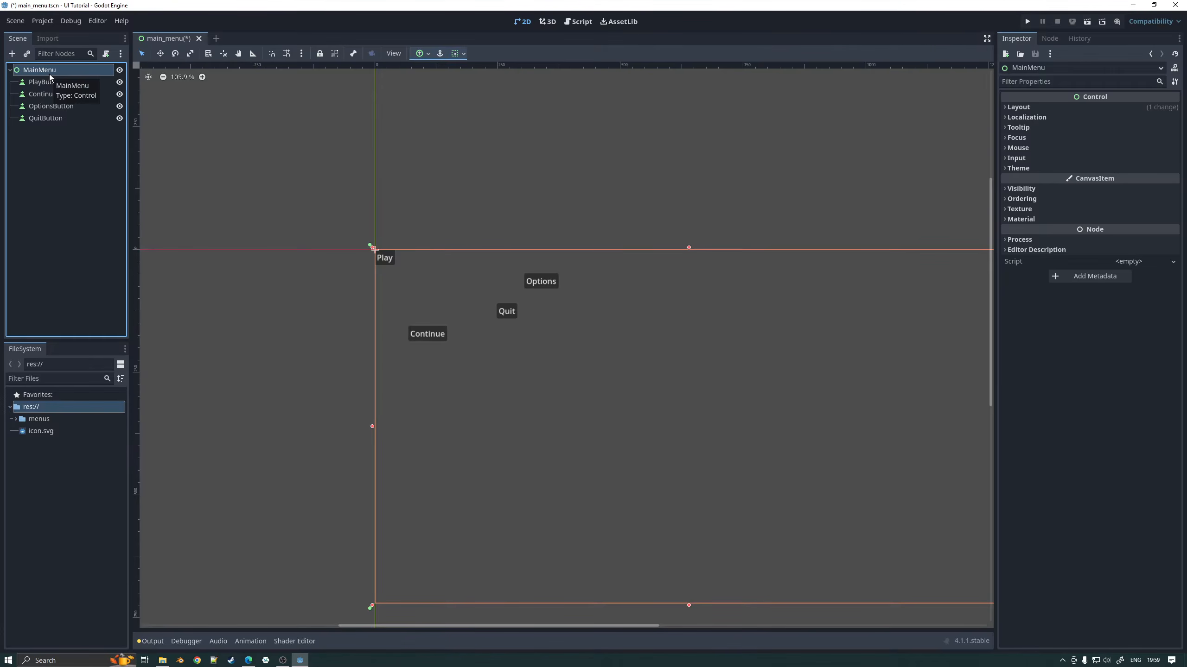
{"action": "right_click", "coordinate": [49, 74]}
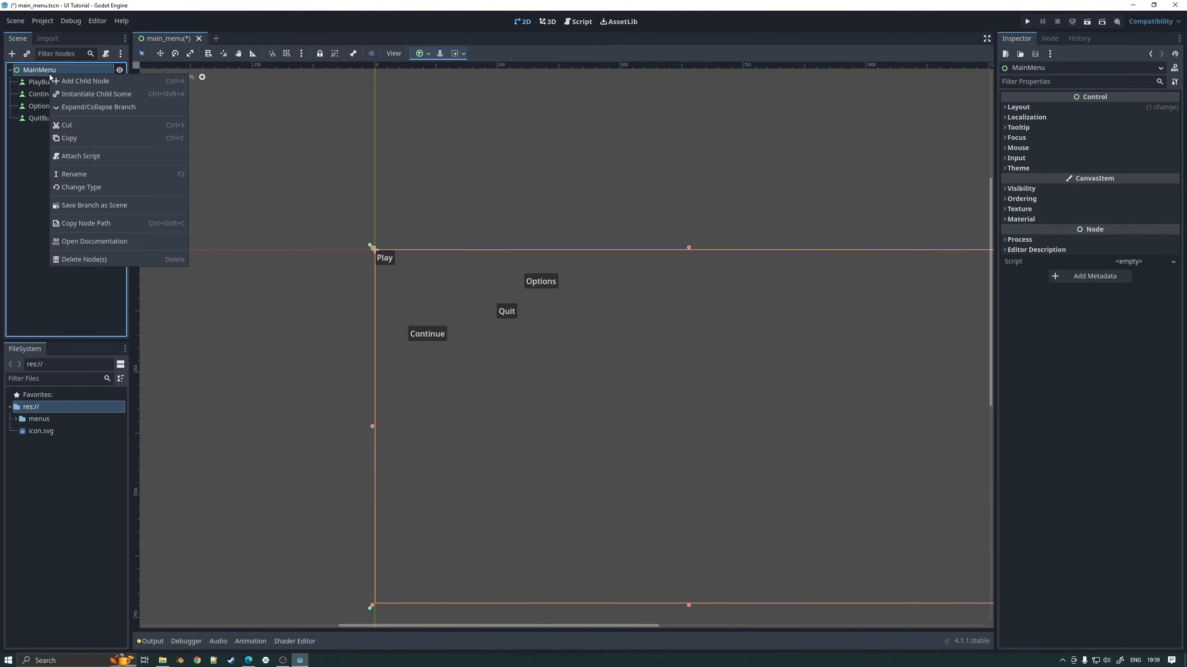
{"action": "left_click", "coordinate": [85, 81]}
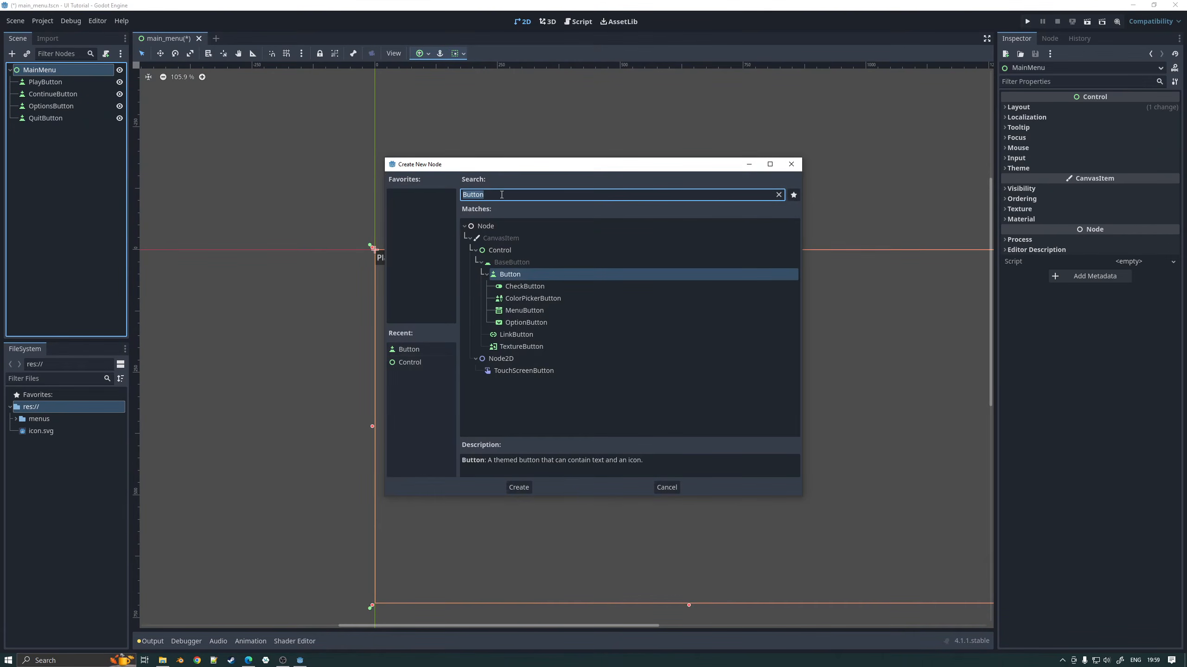
{"action": "type", "text": "vbo"}
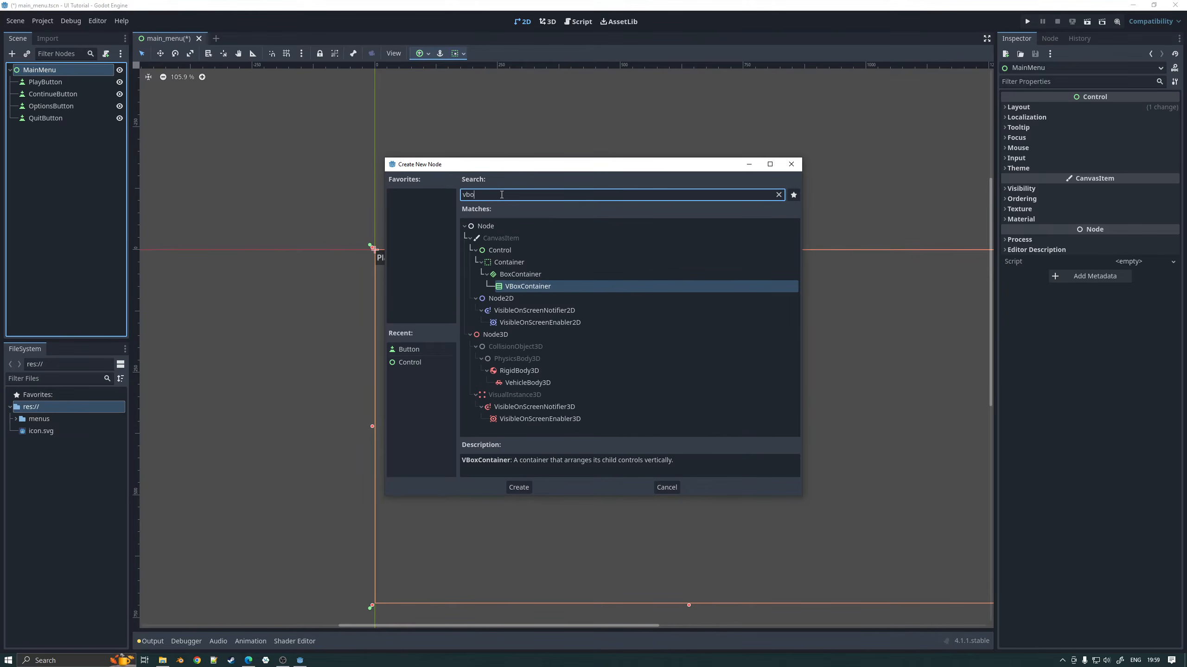
{"action": "key", "text": "BackSpace"}
{"action": "key", "text": "BackSpace"}
{"action": "key", "text": "BackSpace"}
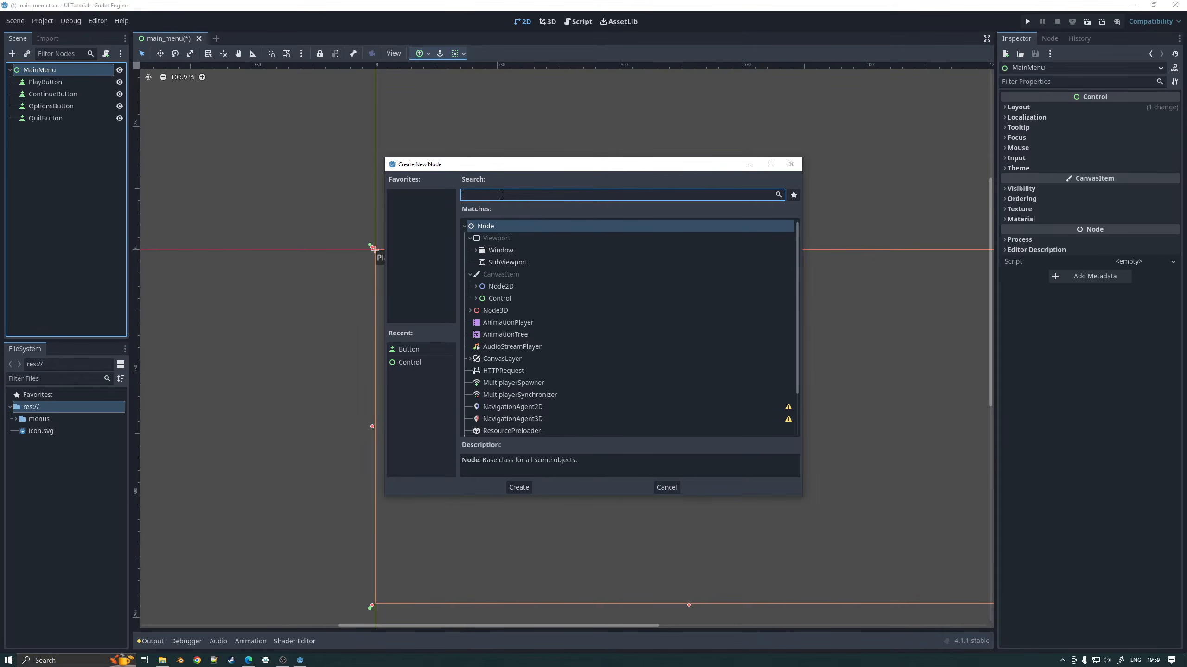
{"action": "type", "text": "v"}
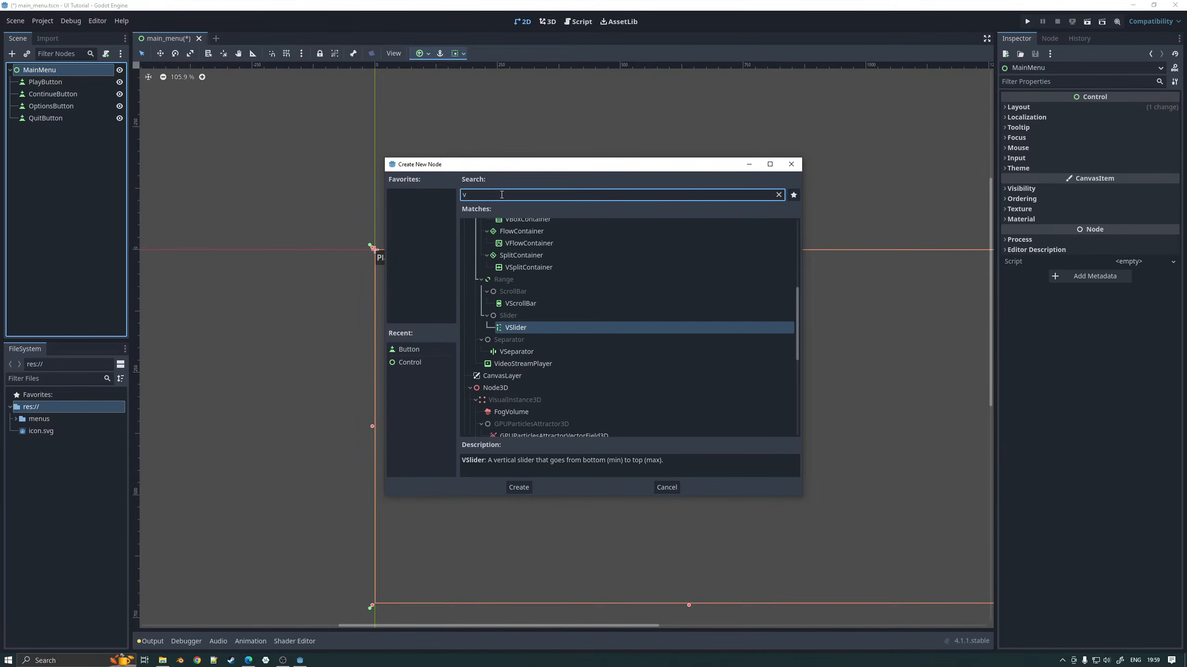
{"action": "type", "text": "box"}
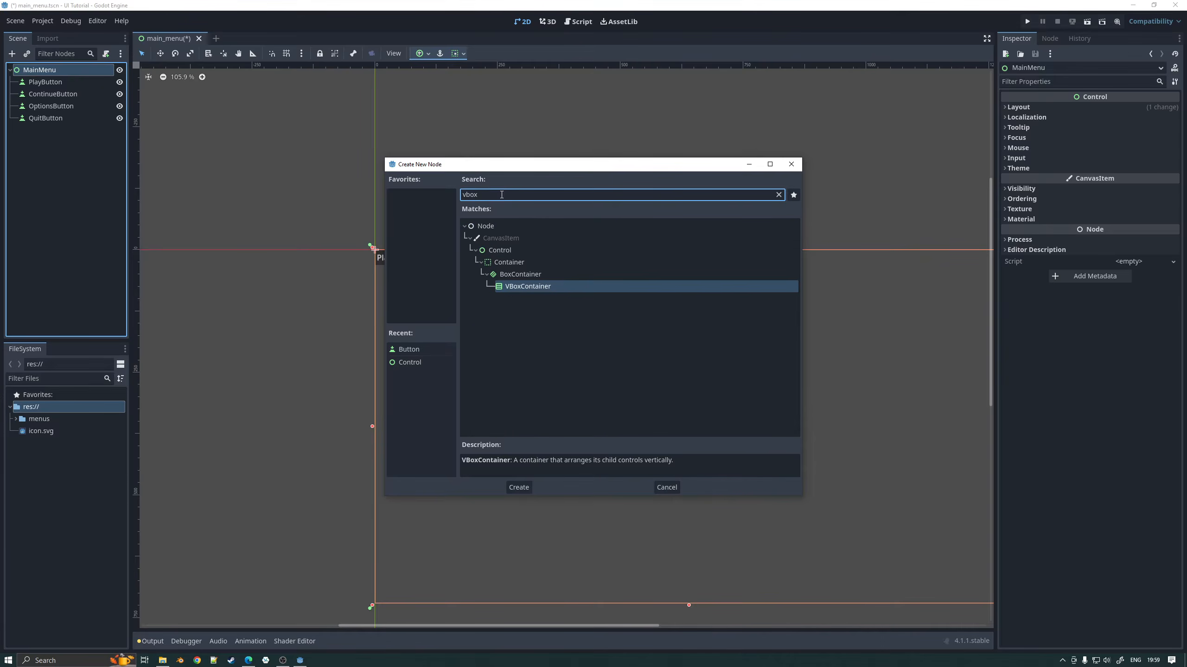
{"action": "key", "text": "Return"}
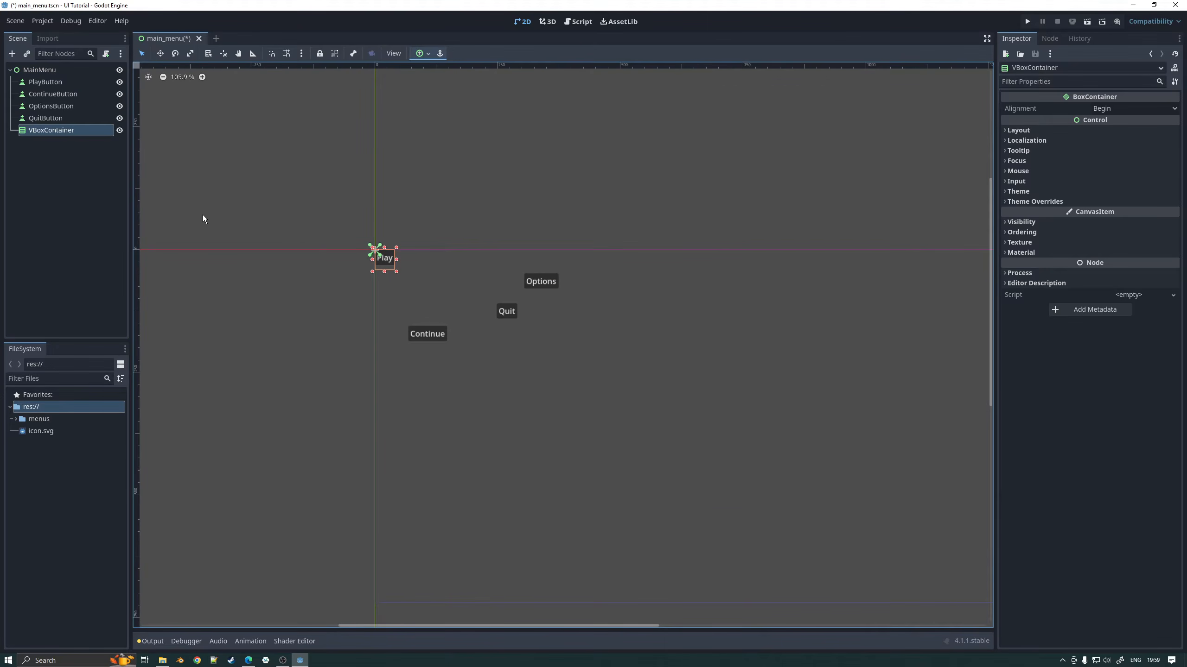
Step: Make the VBoxContainer the first child of MainMenu and nest the Play, Continue, Options and Quit buttons inside it
{"action": "left_click_drag", "start_coordinate": [72, 129], "coordinate": [46, 78]}
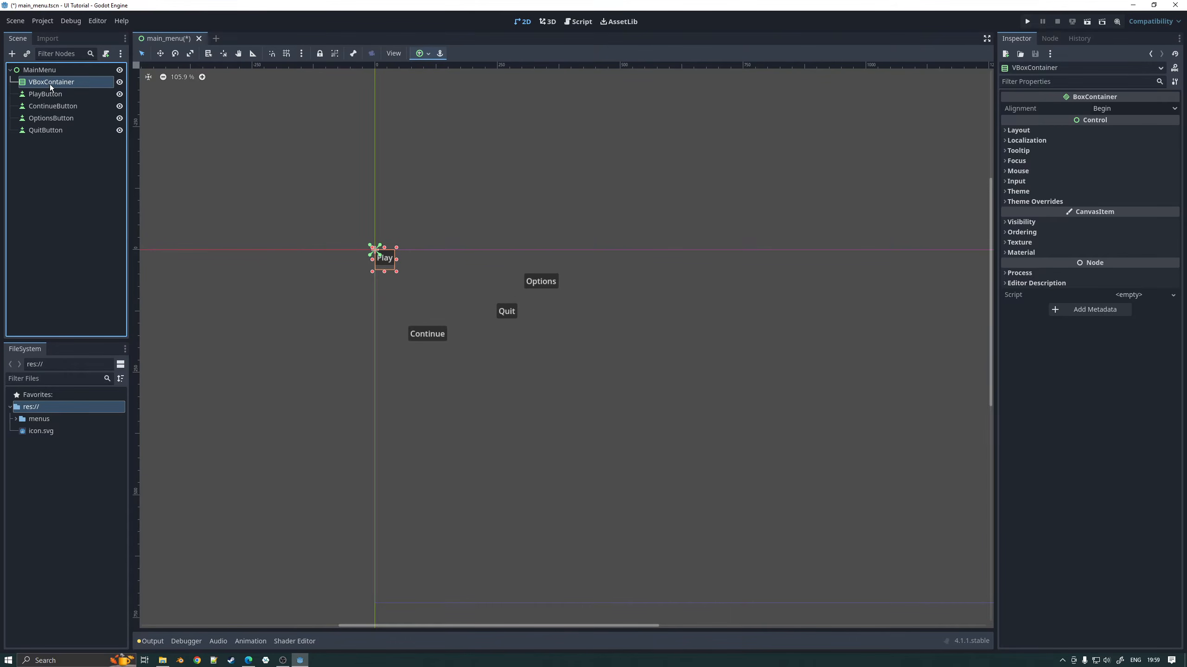
{"action": "mouse_move", "coordinate": [50, 86]}
{"action": "left_mouse_down"}
{"action": "mouse_move", "coordinate": [52, 95]}
{"action": "mouse_move", "coordinate": [53, 81]}
{"action": "left_mouse_up"}
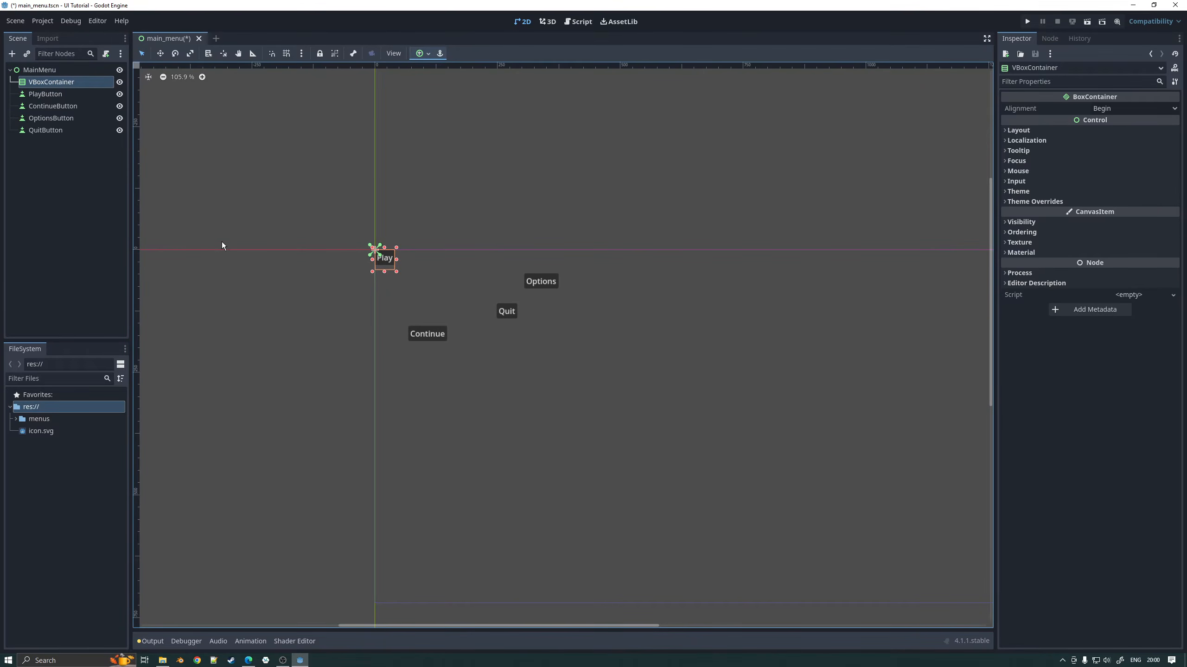
{"action": "left_click", "coordinate": [56, 94]}
{"action": "left_click", "coordinate": [54, 130], "text": "shift"}
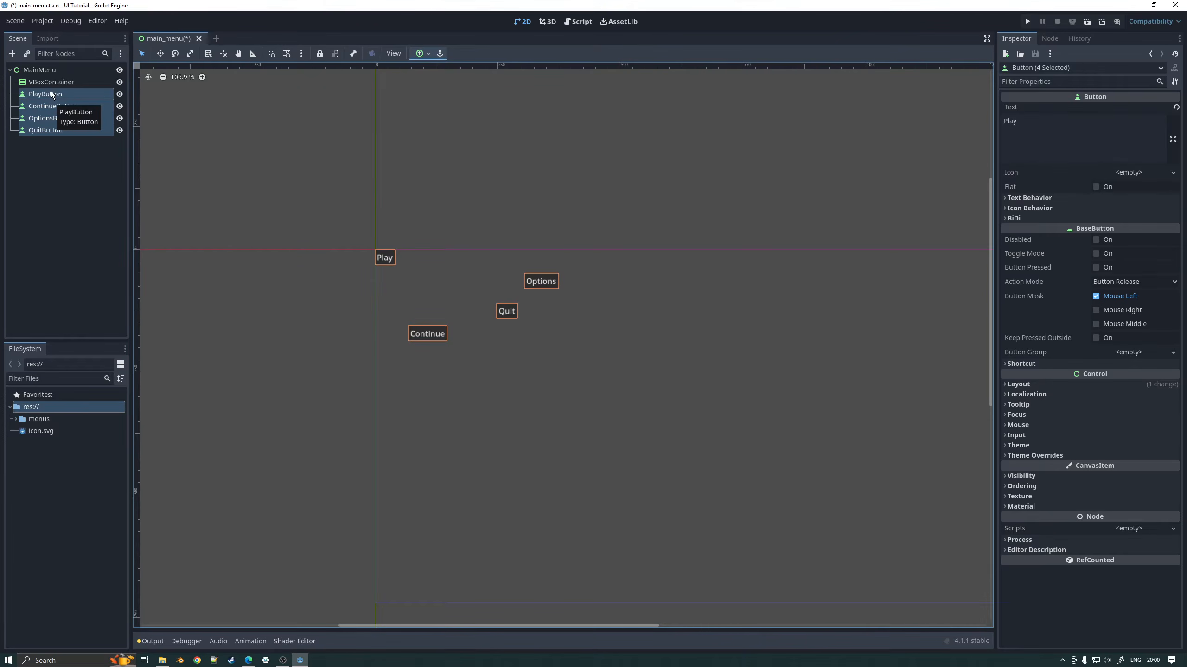
{"action": "left_click_drag", "start_coordinate": [50, 90], "coordinate": [54, 79]}
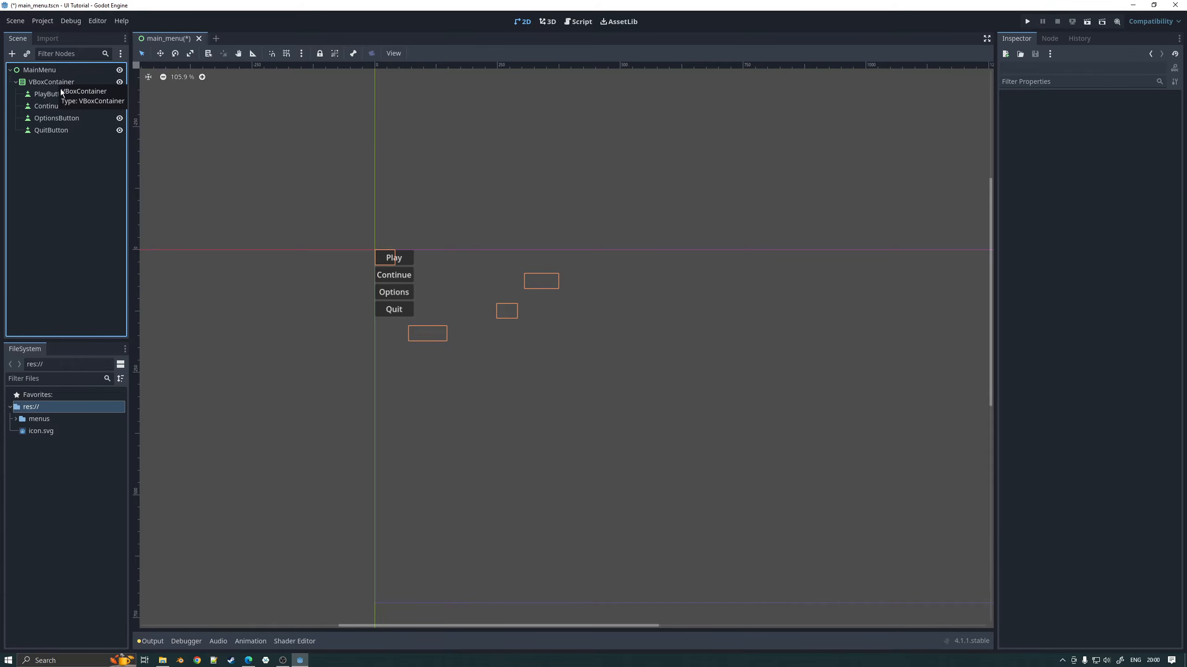
Step: Examine how the VBoxContainer arranges its four child buttons by checking each button and the container on the canvas
{"action": "left_click", "coordinate": [63, 97]}
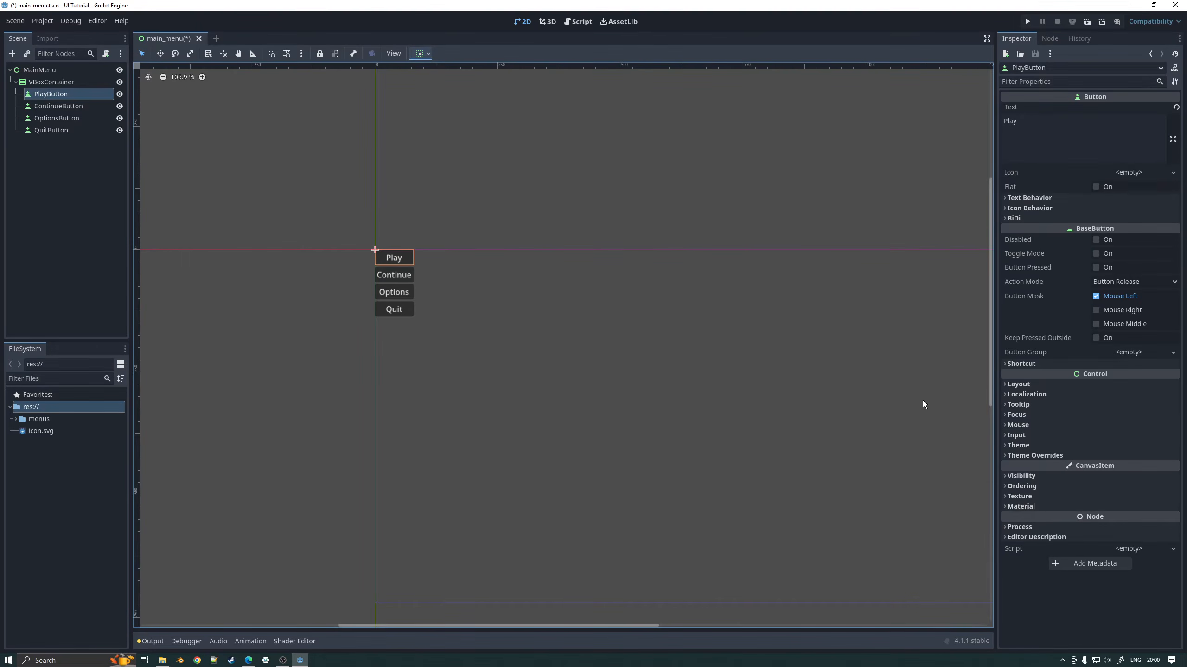
{"action": "left_click", "coordinate": [59, 81]}
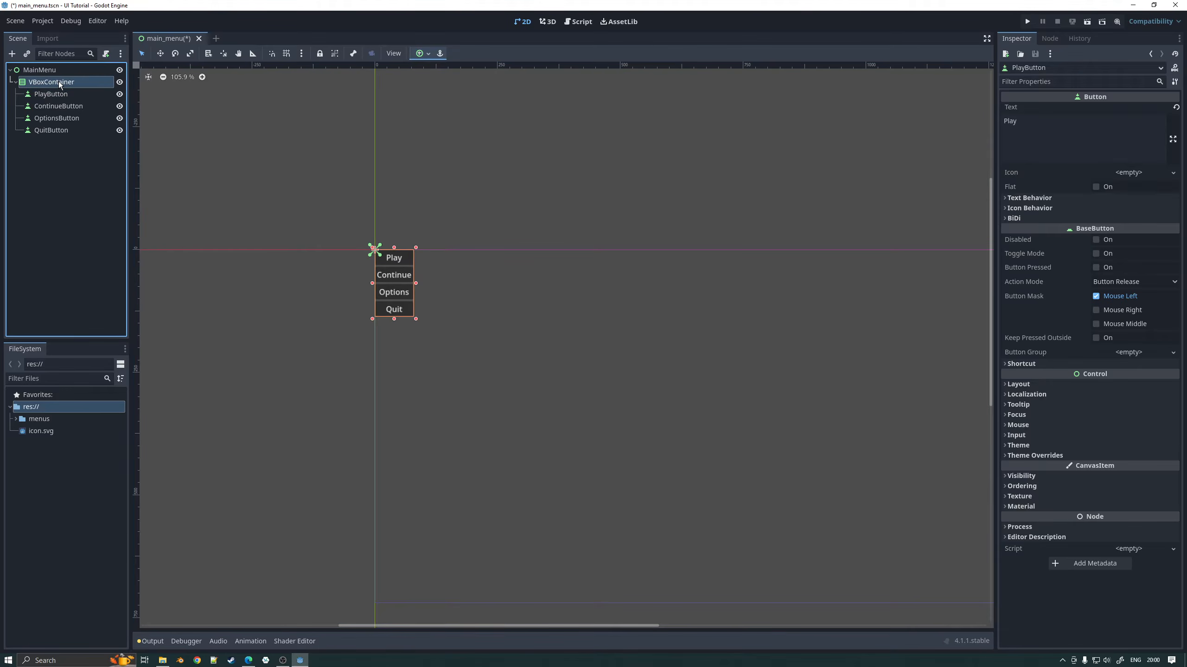
{"action": "left_click", "coordinate": [61, 97]}
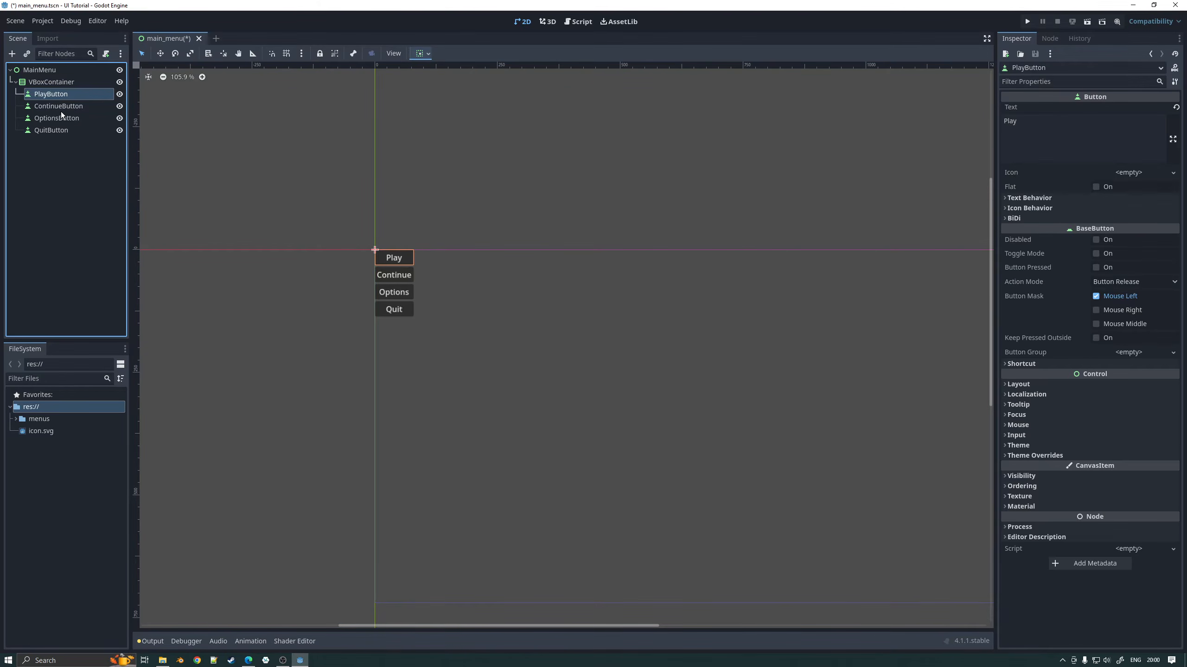
{"action": "left_click", "coordinate": [61, 109]}
{"action": "left_click", "coordinate": [66, 130]}
{"action": "left_click", "coordinate": [69, 116]}
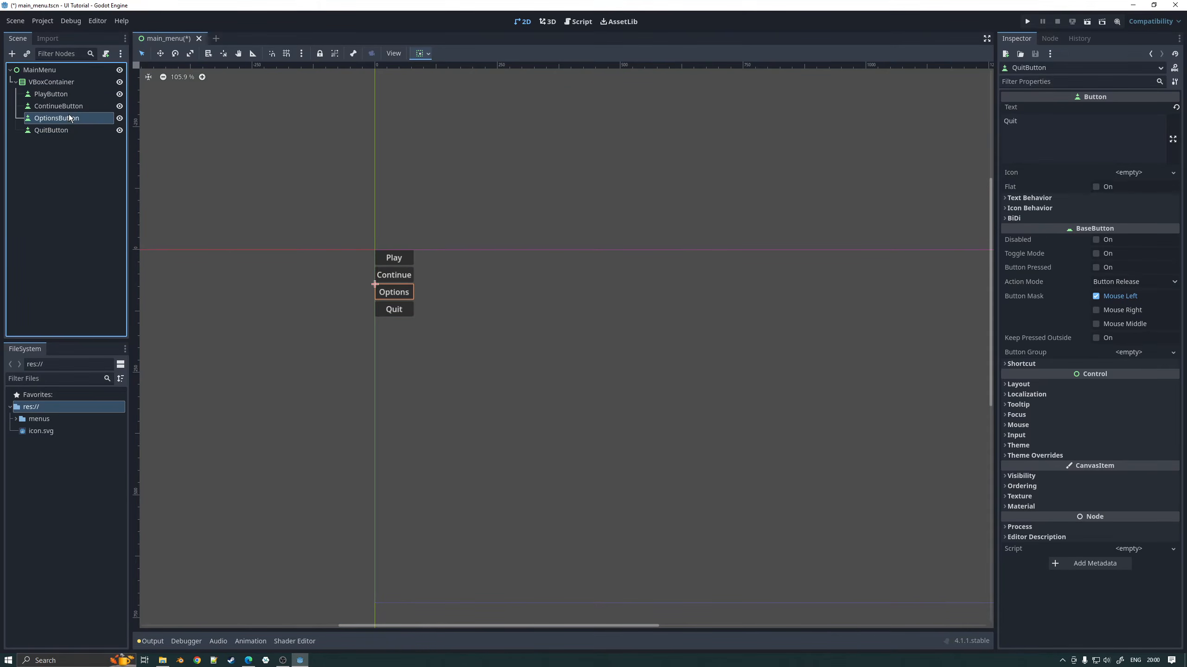
{"action": "left_click", "coordinate": [68, 106]}
{"action": "left_click", "coordinate": [66, 94]}
{"action": "left_click", "coordinate": [63, 87]}
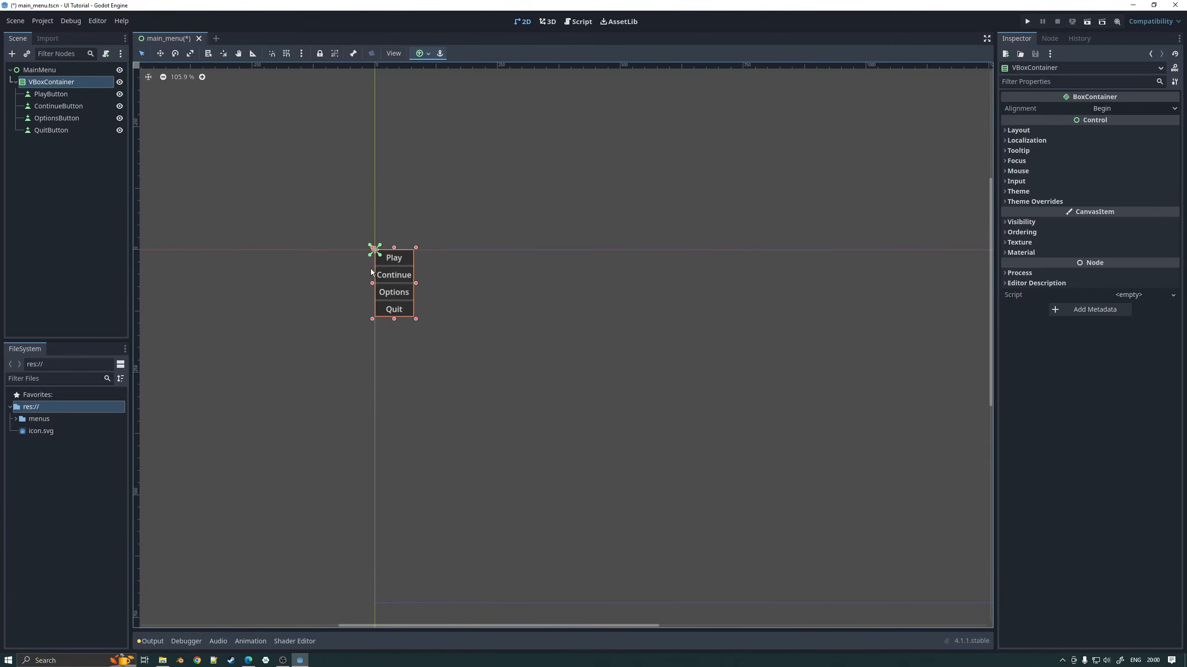
{"action": "scroll", "coordinate": [407, 286], "scroll_direction": "up", "scroll_amount": 6}
{"action": "middle_click_drag", "start_coordinate": [483, 271], "coordinate": [578, 302]}
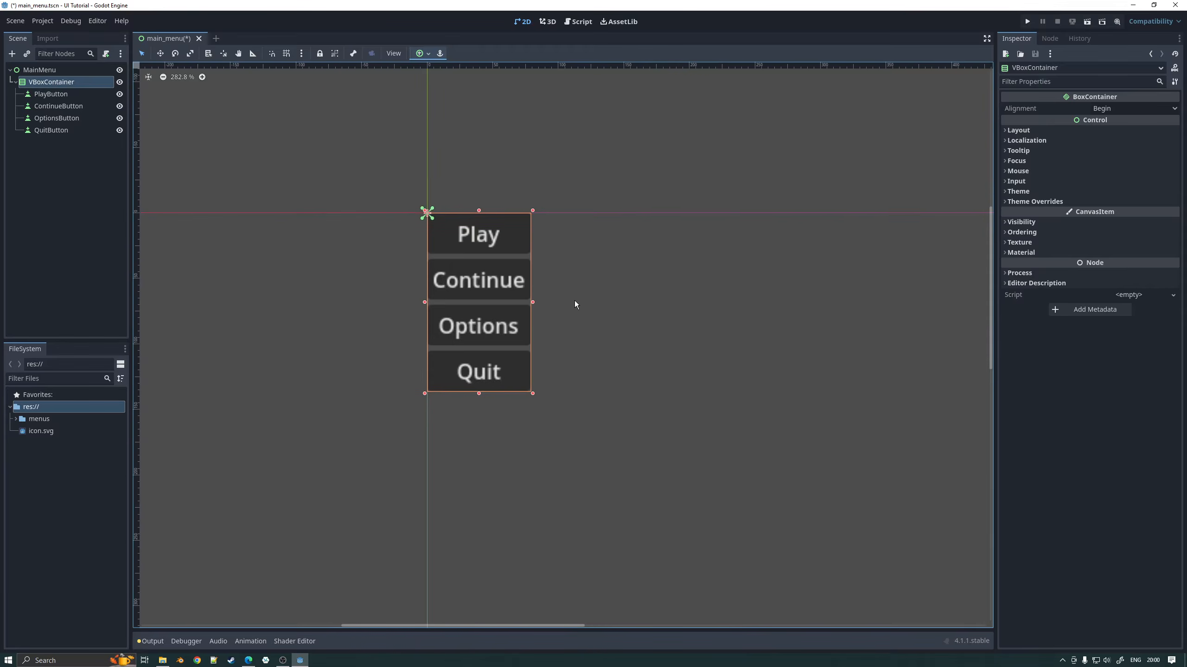
{"action": "scroll", "coordinate": [577, 302], "scroll_direction": "up", "scroll_amount": 1}
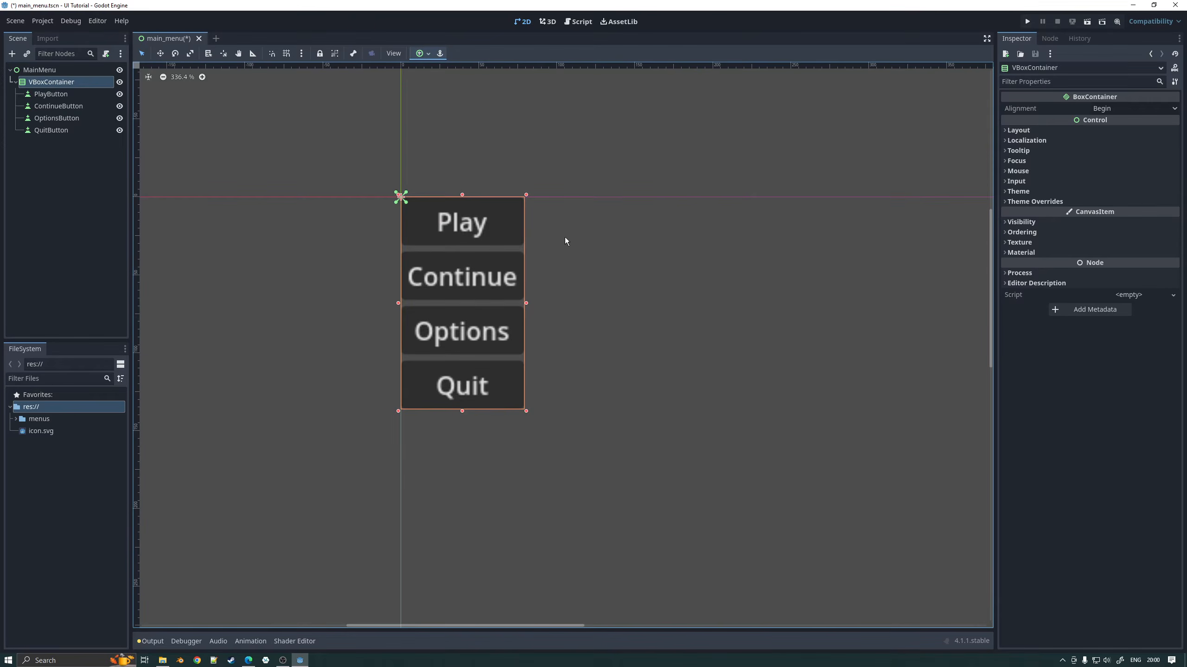
{"action": "scroll", "coordinate": [608, 299], "scroll_direction": "down", "scroll_amount": 6}
{"action": "middle_click_drag", "start_coordinate": [760, 343], "coordinate": [604, 308]}
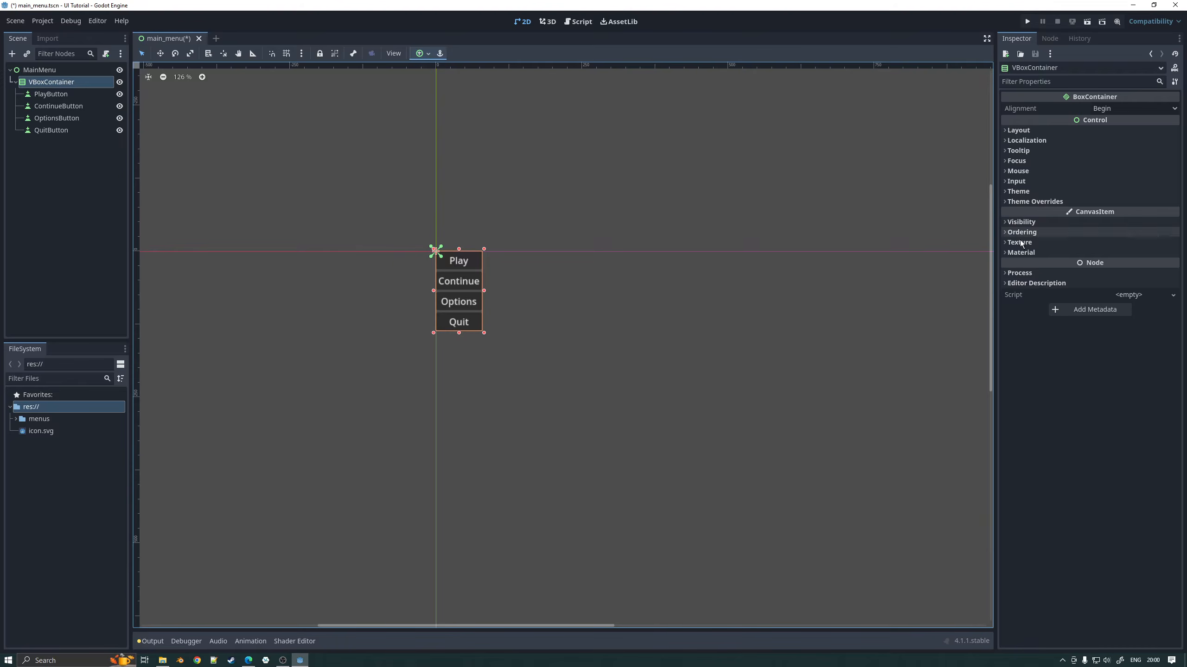
Step: Look through the VBoxContainer's layout, transform, alignment and theme override constants in a widened inspector
{"action": "left_click", "coordinate": [1005, 129]}
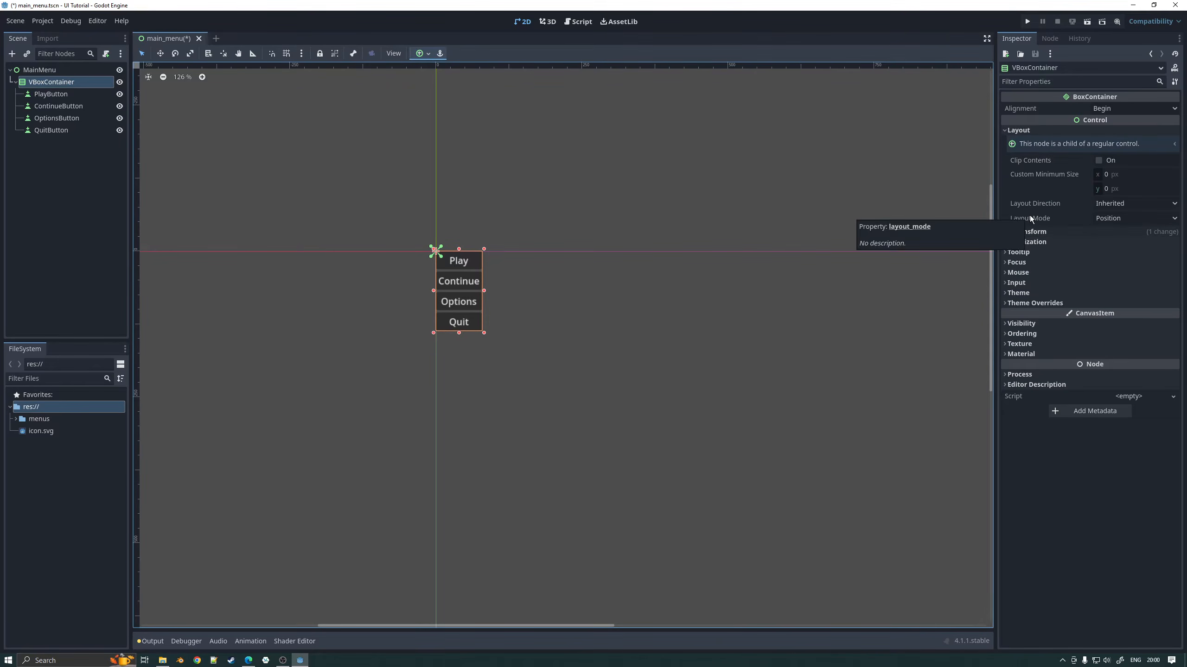
{"action": "left_click", "coordinate": [1016, 232]}
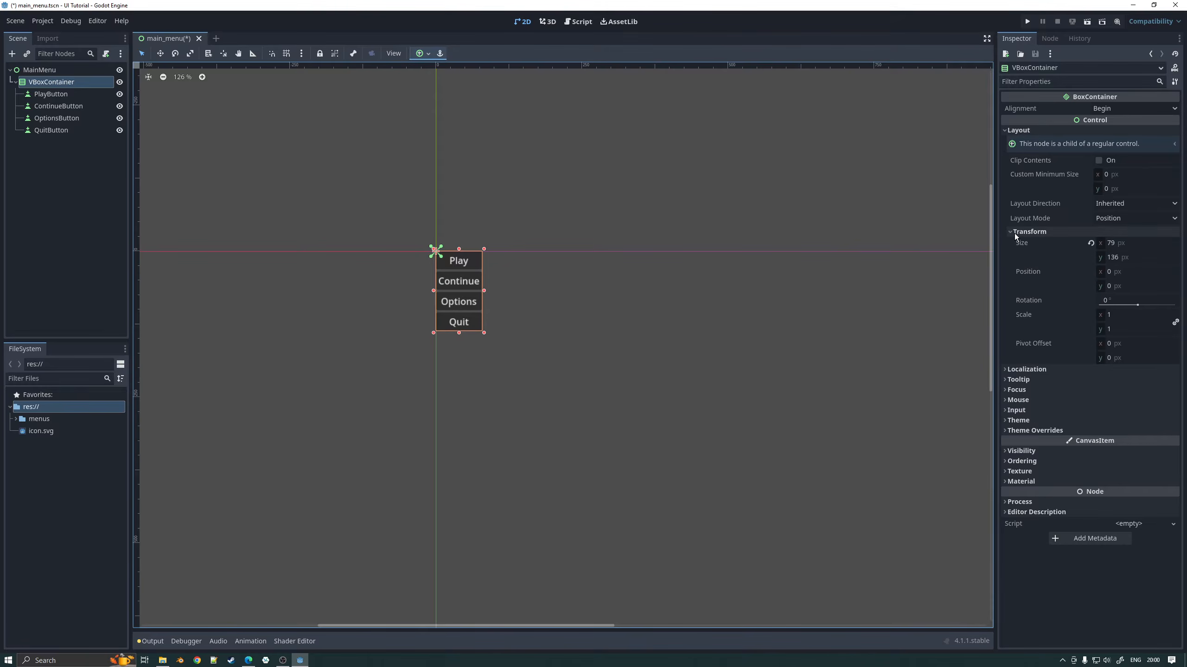
{"action": "left_click", "coordinate": [1015, 234]}
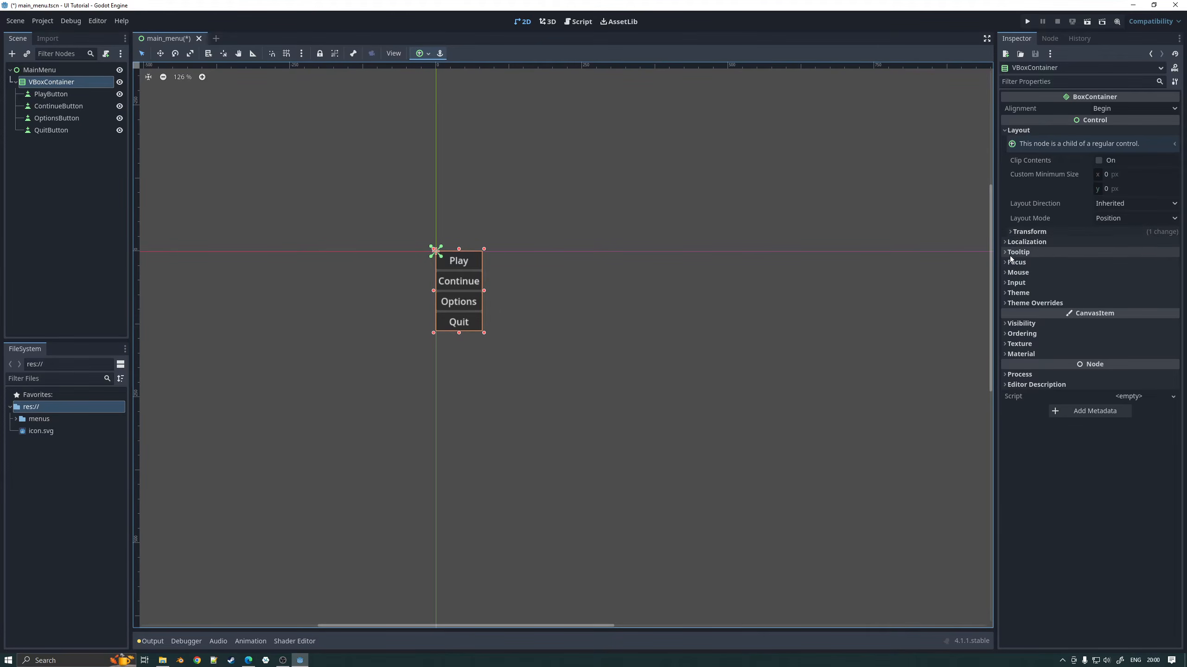
{"action": "left_click", "coordinate": [1017, 302]}
{"action": "left_click", "coordinate": [1012, 313]}
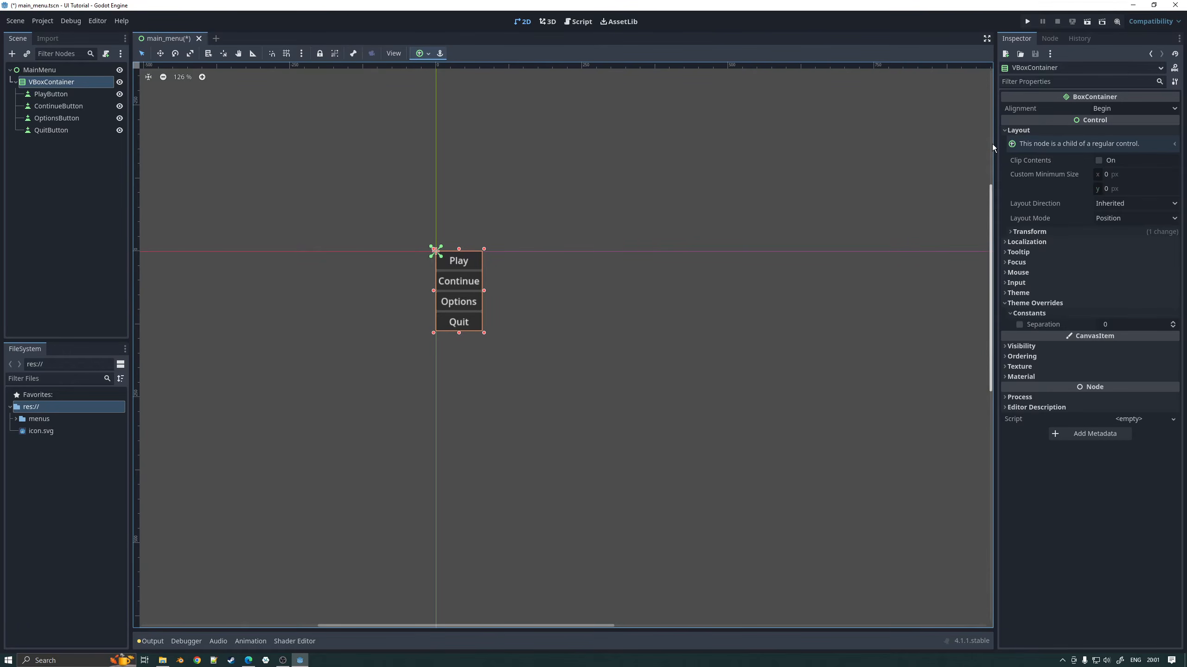
{"action": "left_click_drag", "start_coordinate": [991, 144], "coordinate": [913, 140]}
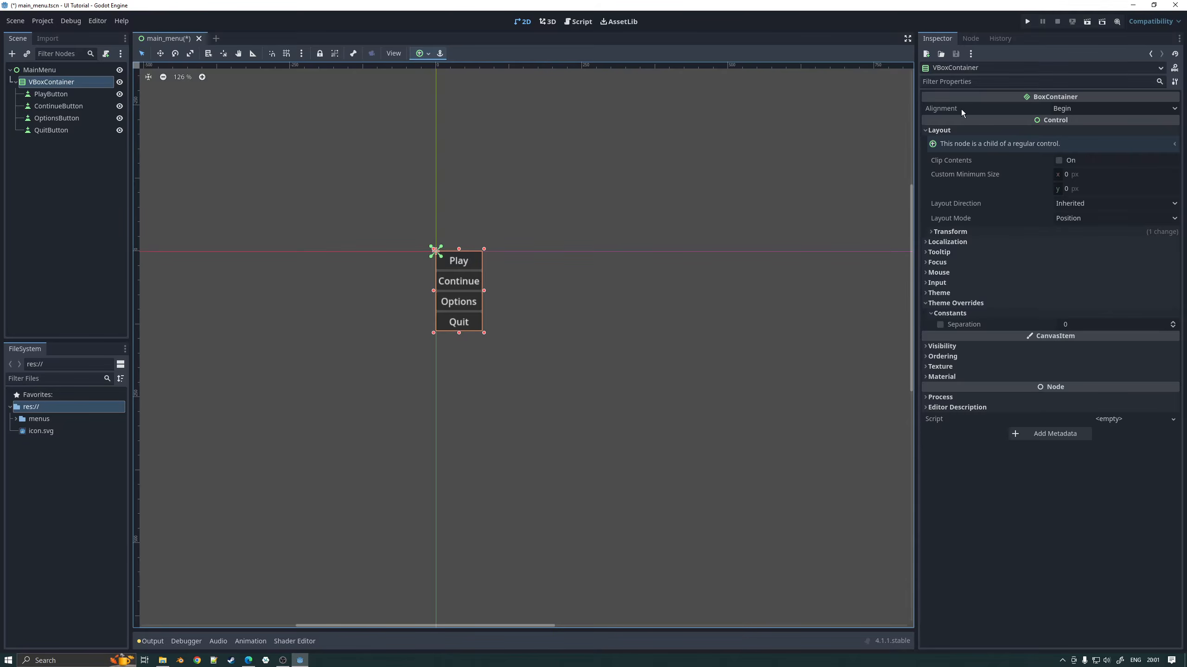
{"action": "mouse_move", "coordinate": [963, 108]}
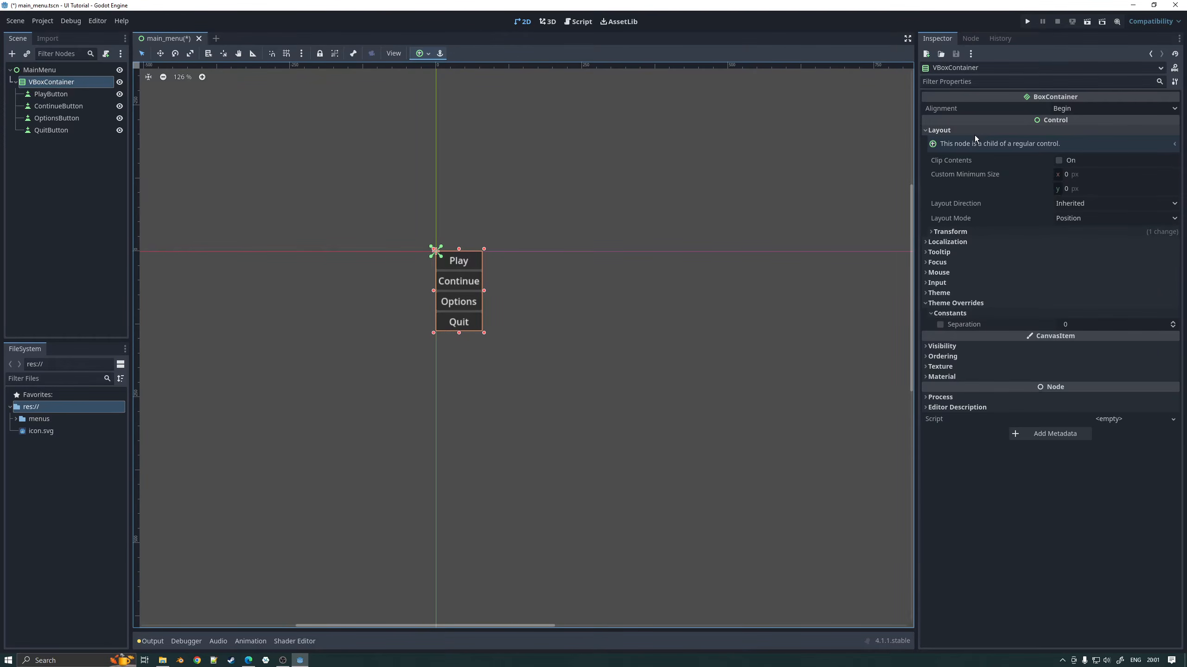
{"action": "left_click", "coordinate": [948, 305]}
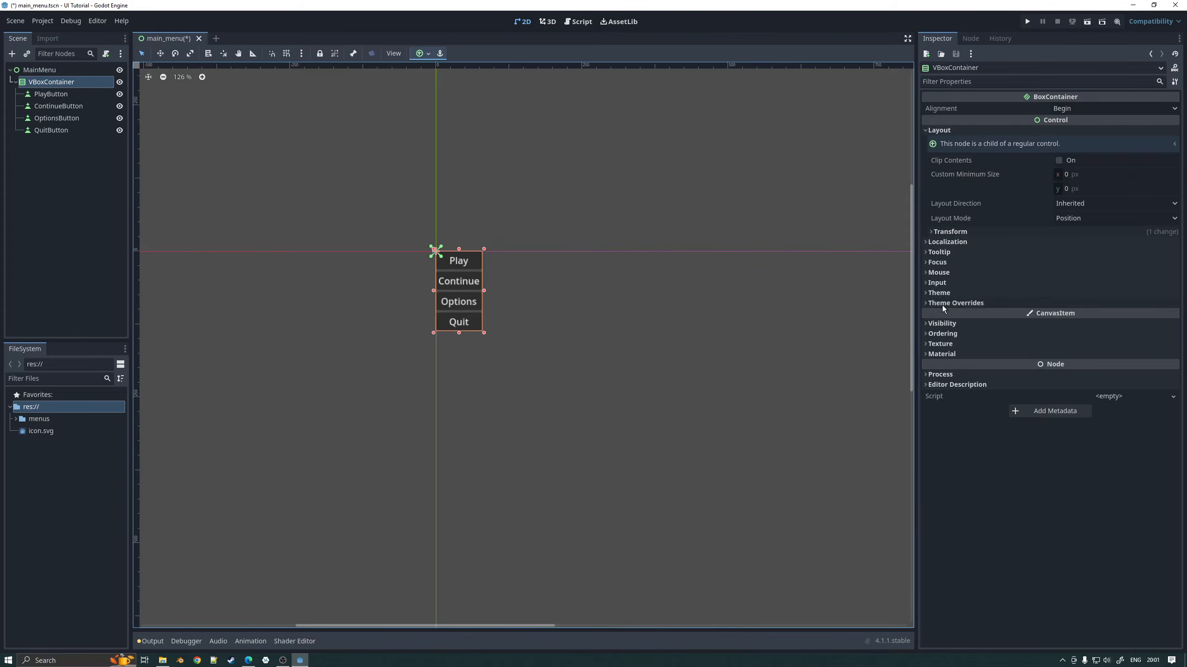
{"action": "left_click", "coordinate": [946, 301]}
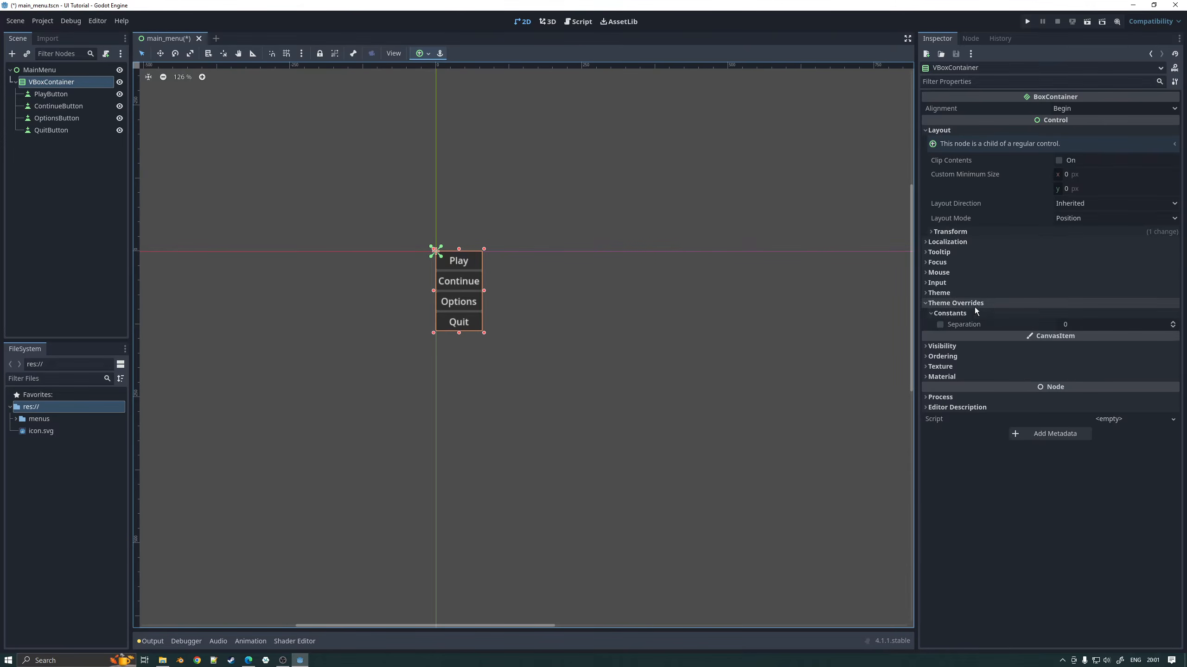
Step: Enable the VBoxContainer's separation override, try a value of 16, and settle on 8
{"action": "left_click", "coordinate": [940, 323]}
{"action": "left_click", "coordinate": [1083, 323]}
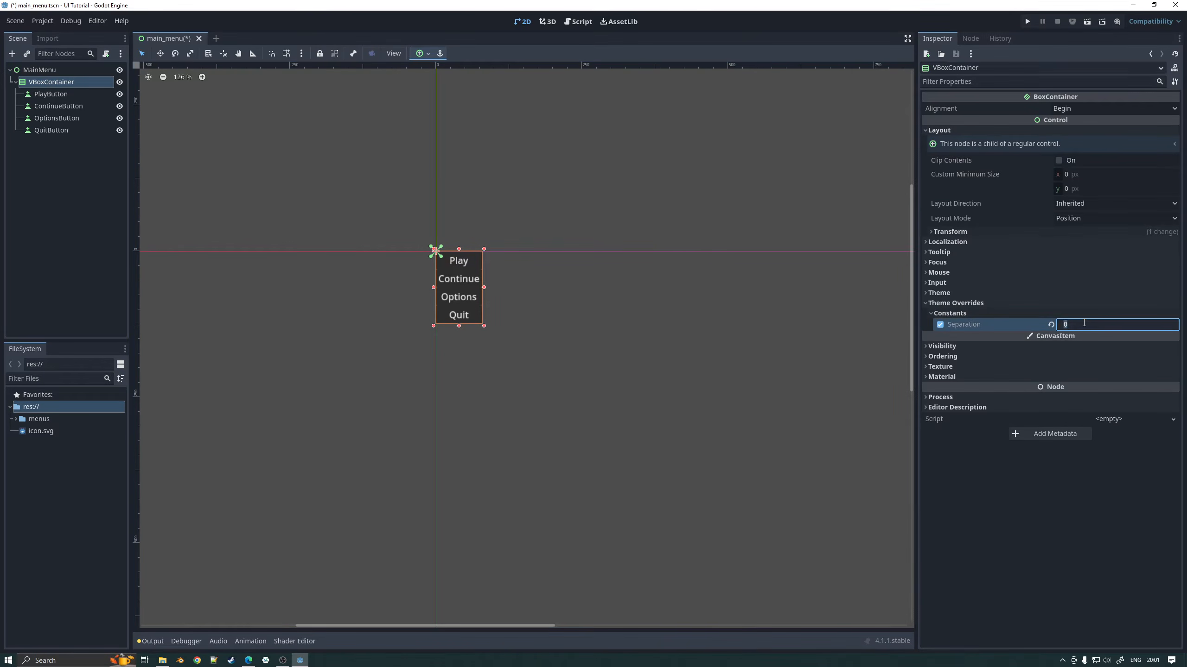
{"action": "type", "text": "16"}
{"action": "key", "text": "Return"}
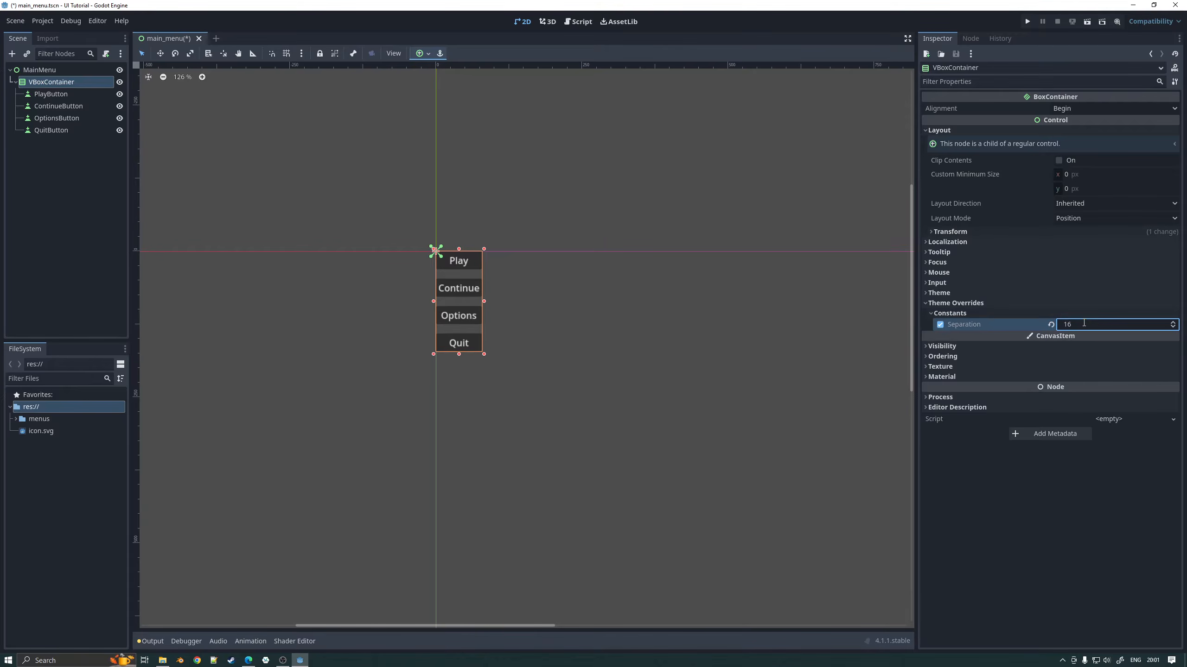
{"action": "left_click", "coordinate": [1083, 323]}
{"action": "type", "text": "8"}
{"action": "key", "text": "Return"}
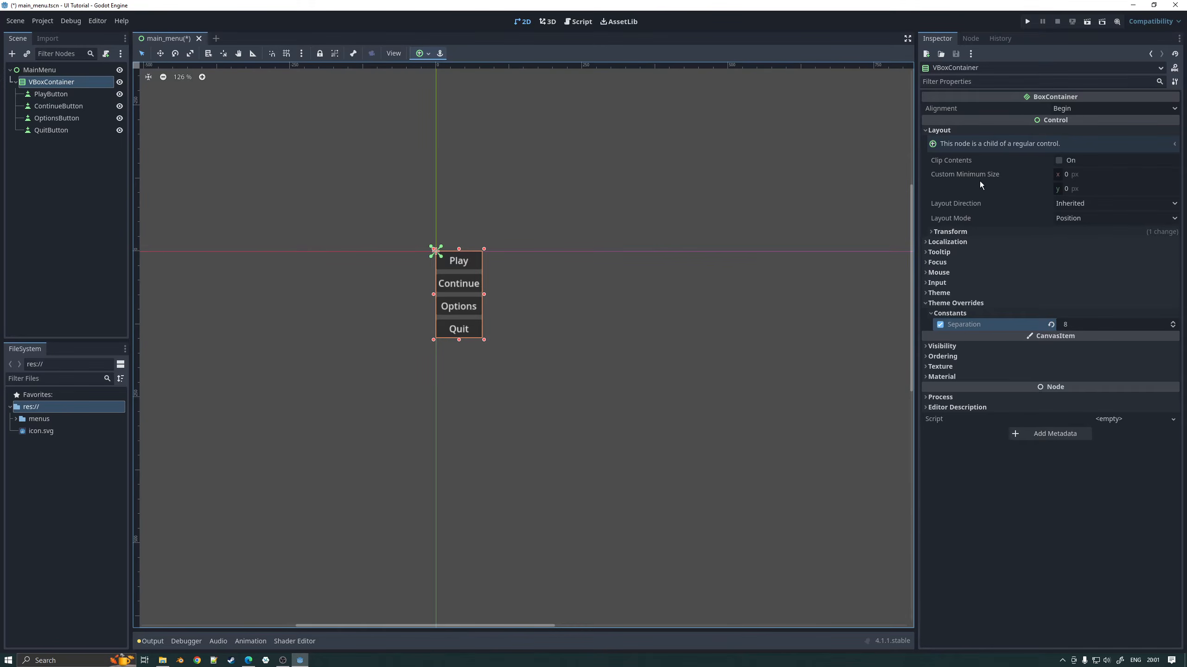
Step: Set the VBoxContainer's custom minimum width to 300 px
{"action": "left_click", "coordinate": [1066, 174]}
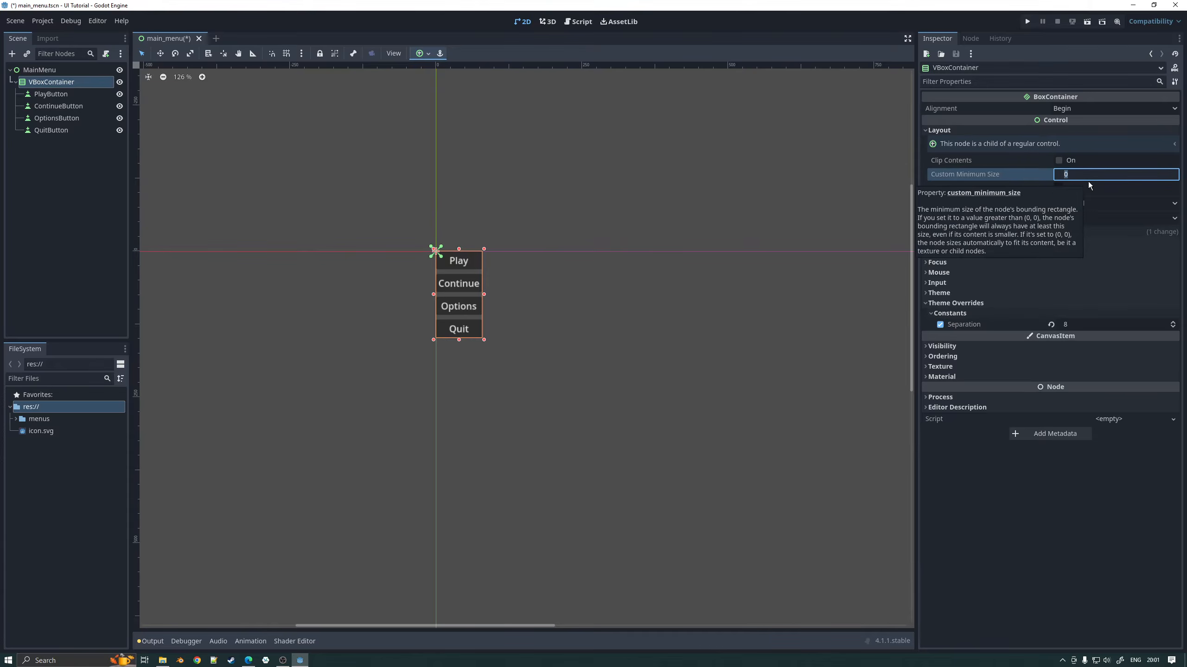
{"action": "type", "text": "300"}
{"action": "key", "text": "Return"}
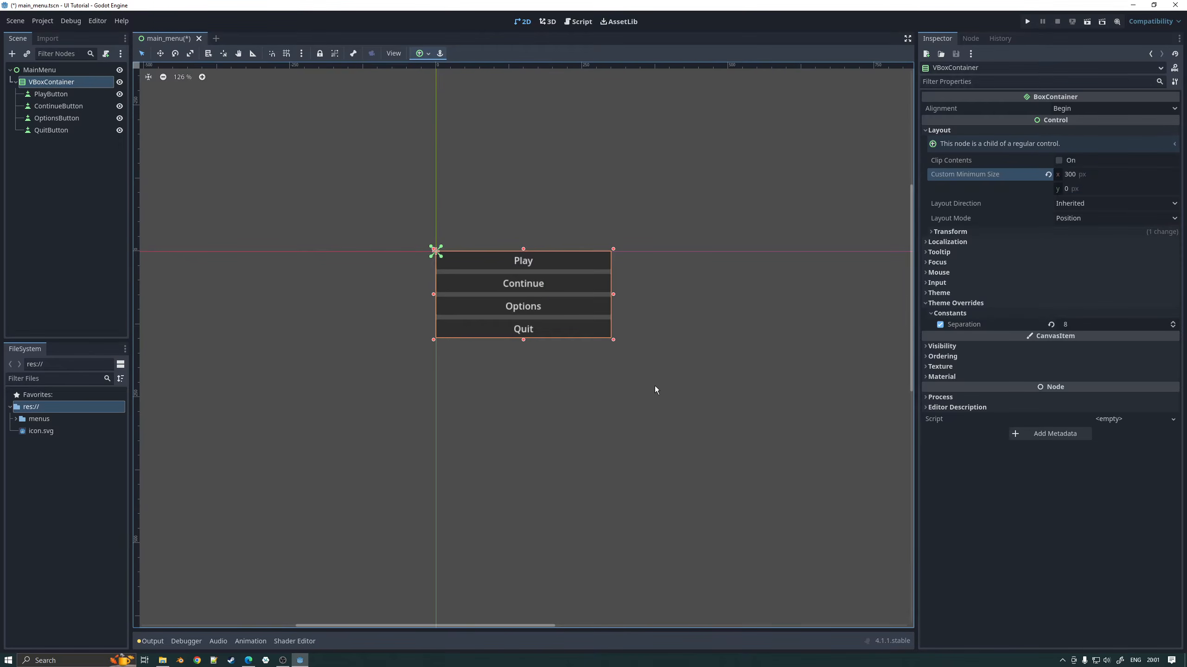
{"action": "scroll", "coordinate": [650, 369], "scroll_direction": "down", "scroll_amount": 2}
{"action": "scroll", "coordinate": [692, 358], "scroll_direction": "up", "scroll_amount": 3}
{"action": "scroll", "coordinate": [640, 346], "scroll_direction": "down", "scroll_amount": 1}
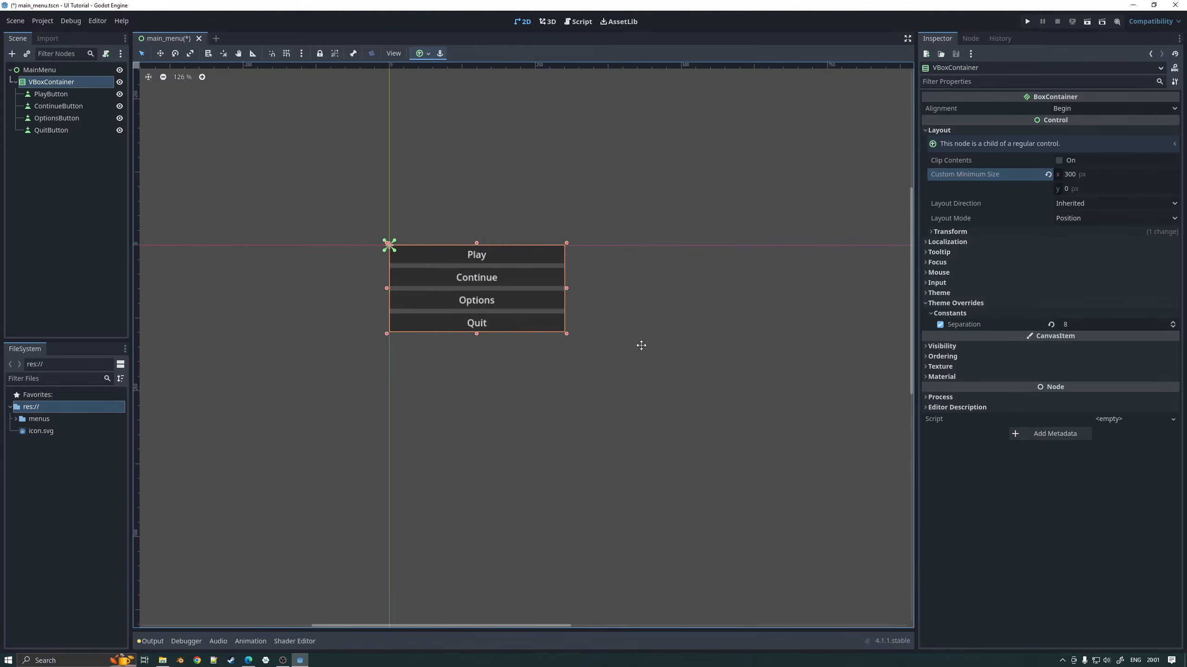
Step: Anchor the VBoxContainer to the middle of the MainMenu using the Center anchor preset
{"action": "scroll", "coordinate": [649, 355], "scroll_direction": "down", "scroll_amount": 1}
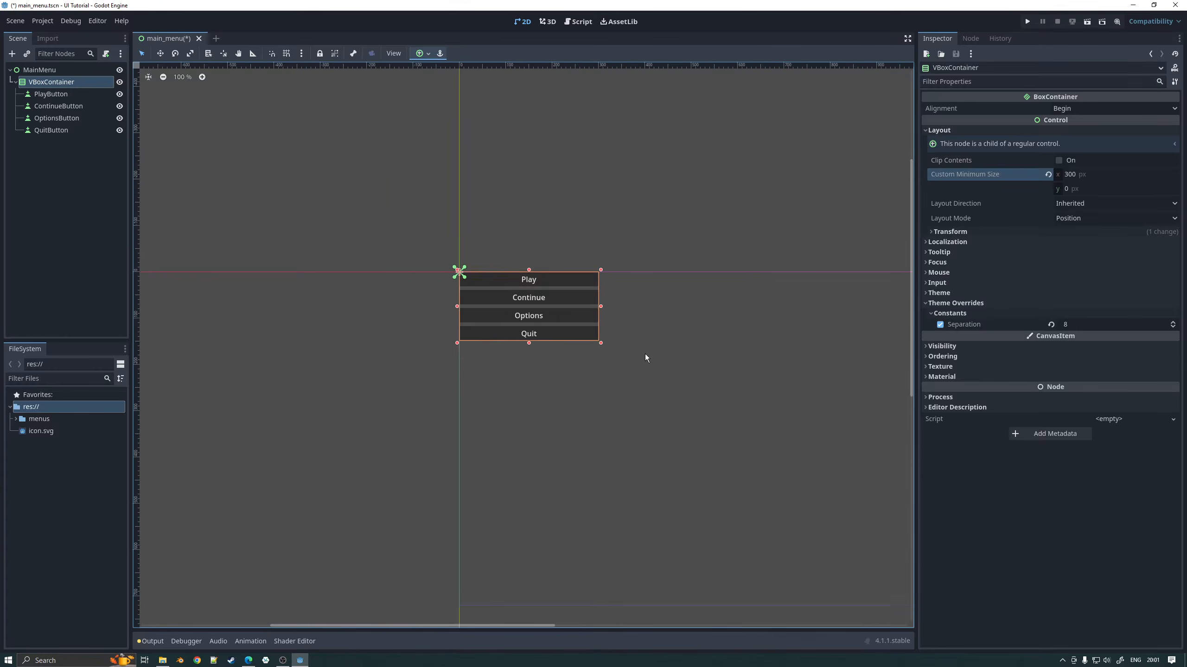
{"action": "scroll", "coordinate": [751, 334], "scroll_direction": "down", "scroll_amount": 2}
{"action": "middle_click_drag", "start_coordinate": [752, 334], "coordinate": [539, 288]}
{"action": "middle_click_drag", "start_coordinate": [550, 301], "coordinate": [605, 309]}
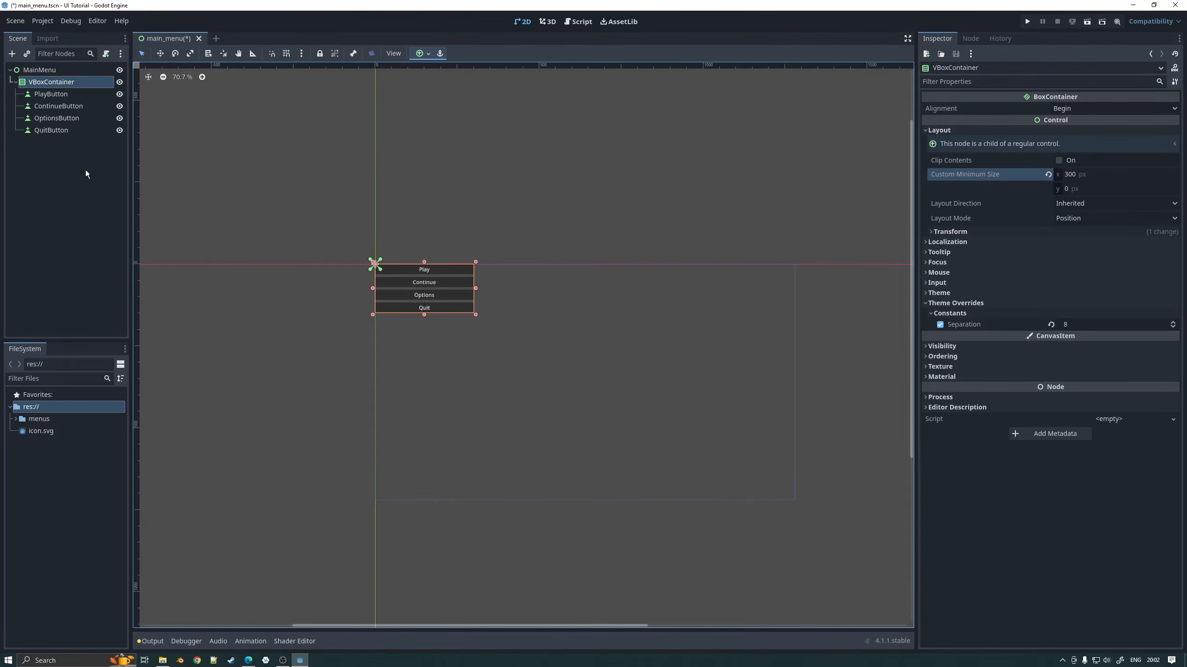
{"action": "left_click", "coordinate": [47, 84]}
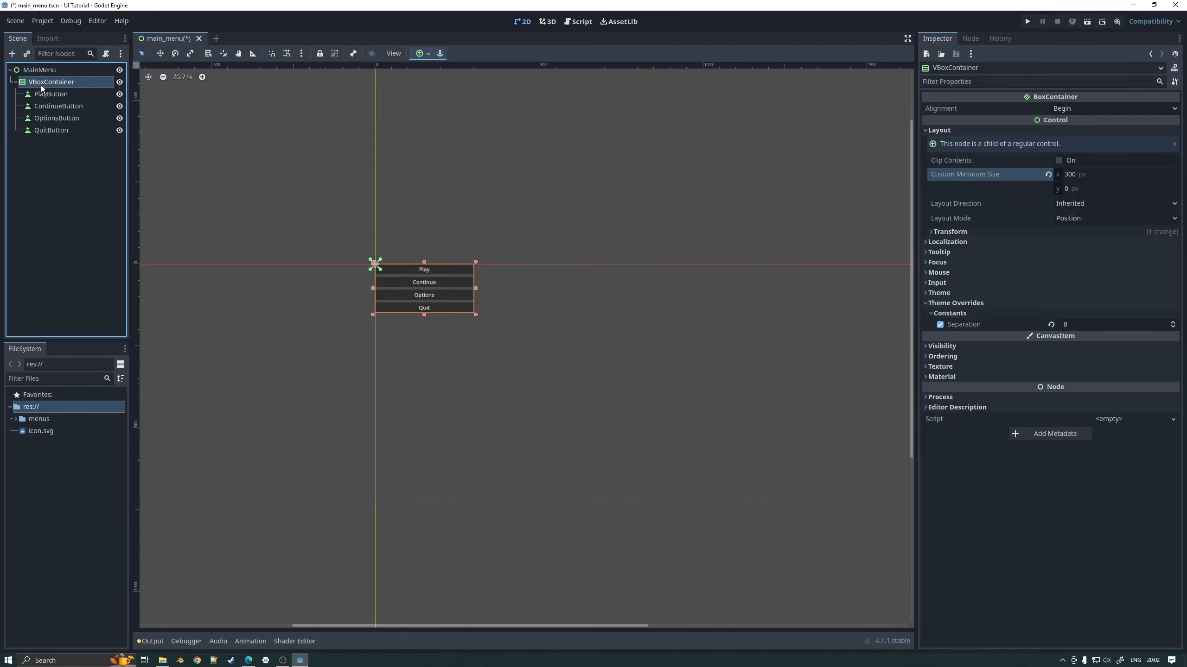
{"action": "left_click", "coordinate": [45, 71]}
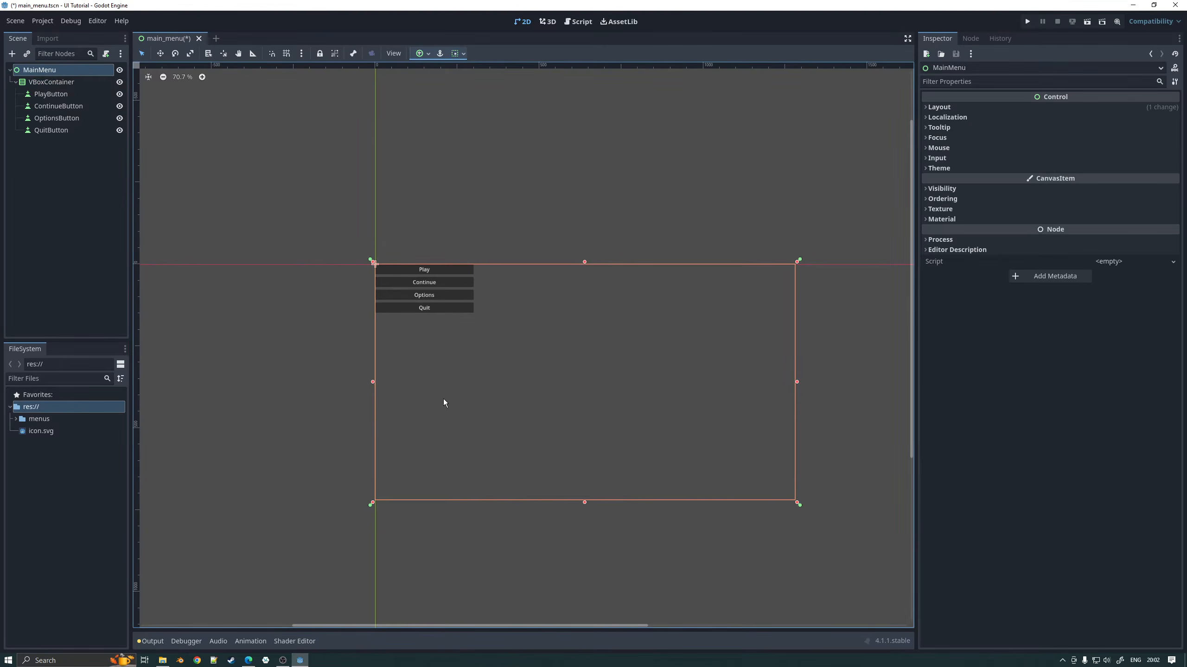
{"action": "left_click", "coordinate": [42, 82]}
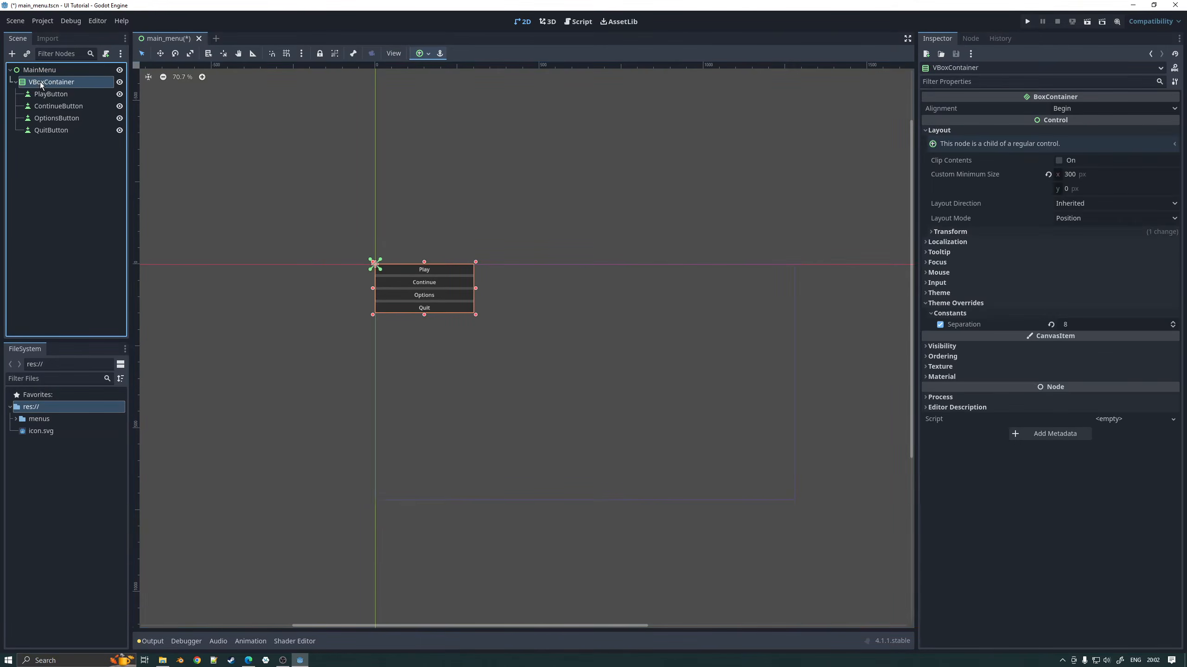
{"action": "left_click", "coordinate": [431, 54]}
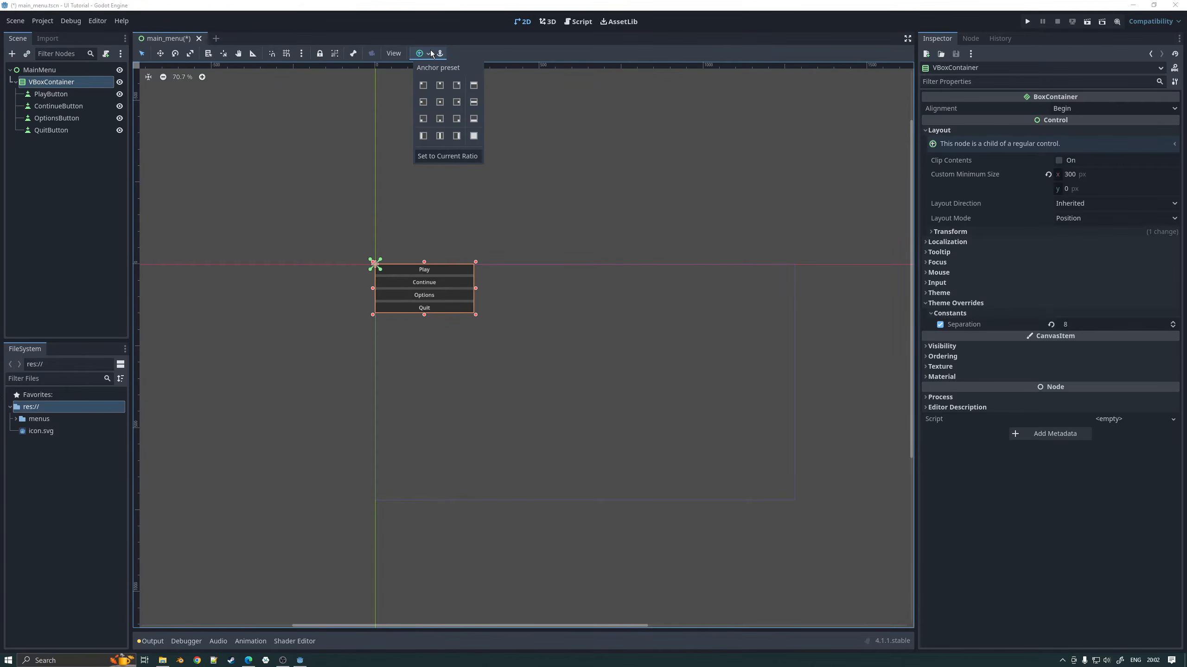
{"action": "left_click", "coordinate": [440, 102]}
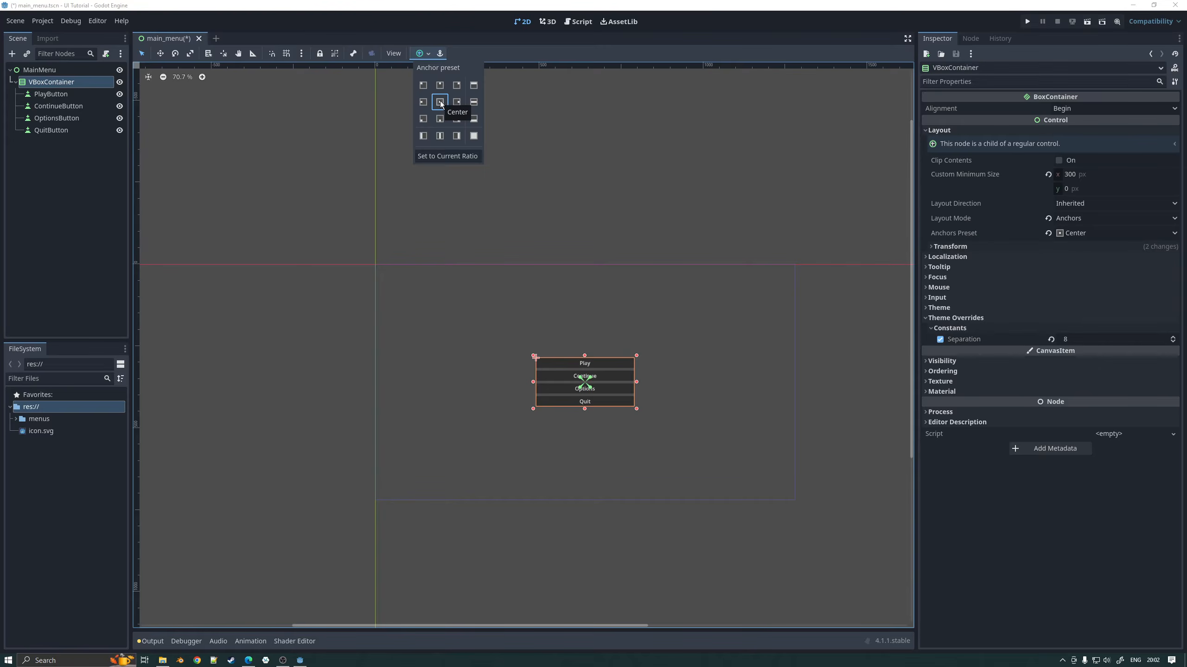
{"action": "scroll", "coordinate": [574, 318], "scroll_direction": "up", "scroll_amount": 8}
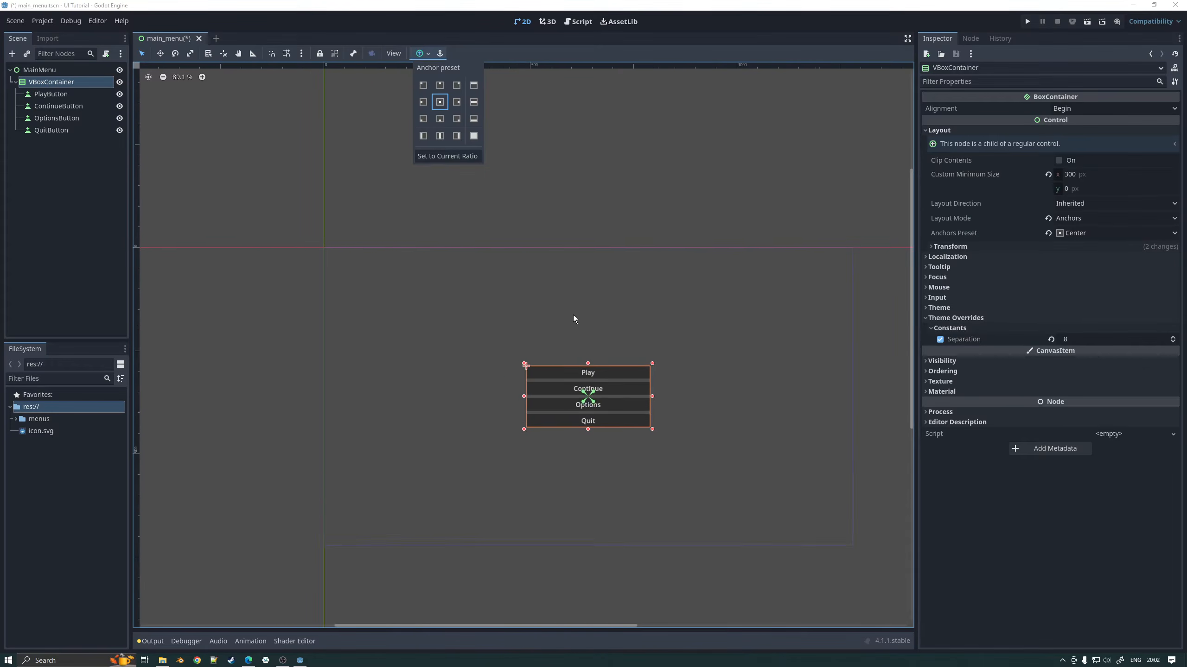
{"action": "left_click", "coordinate": [566, 301]}
{"action": "scroll", "coordinate": [515, 293], "scroll_direction": "down", "scroll_amount": 6}
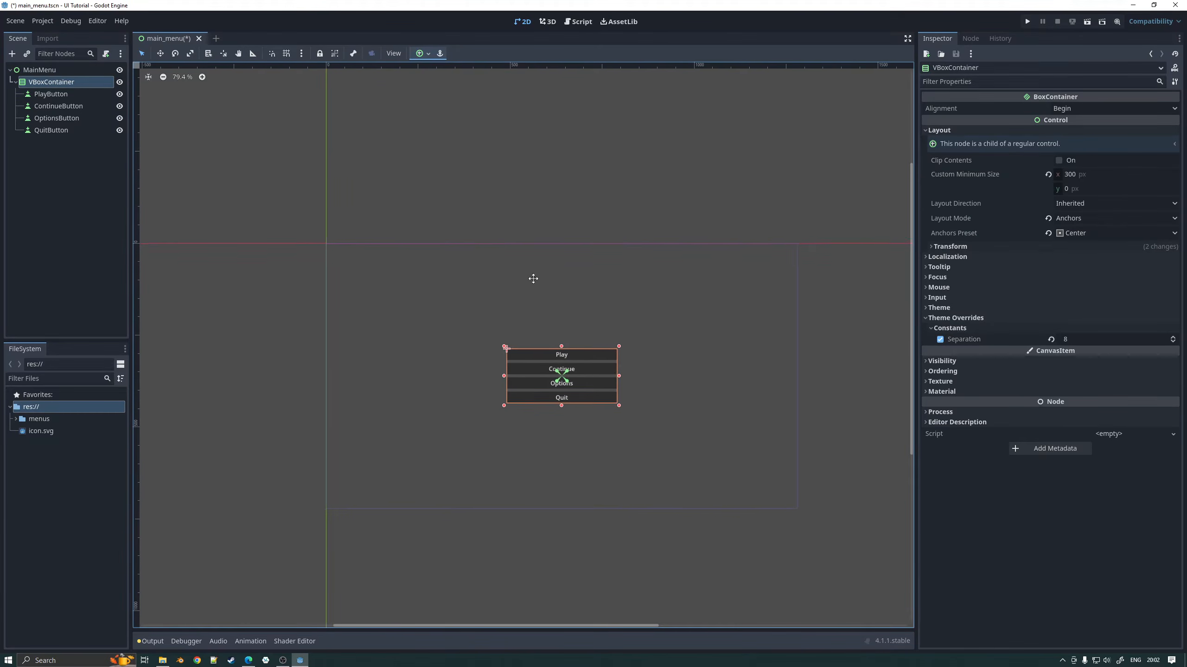
Step: Disable the OptionsButton and reorder it between PlayButton and ContinueButton within the VBoxContainer
{"action": "left_click", "coordinate": [63, 118]}
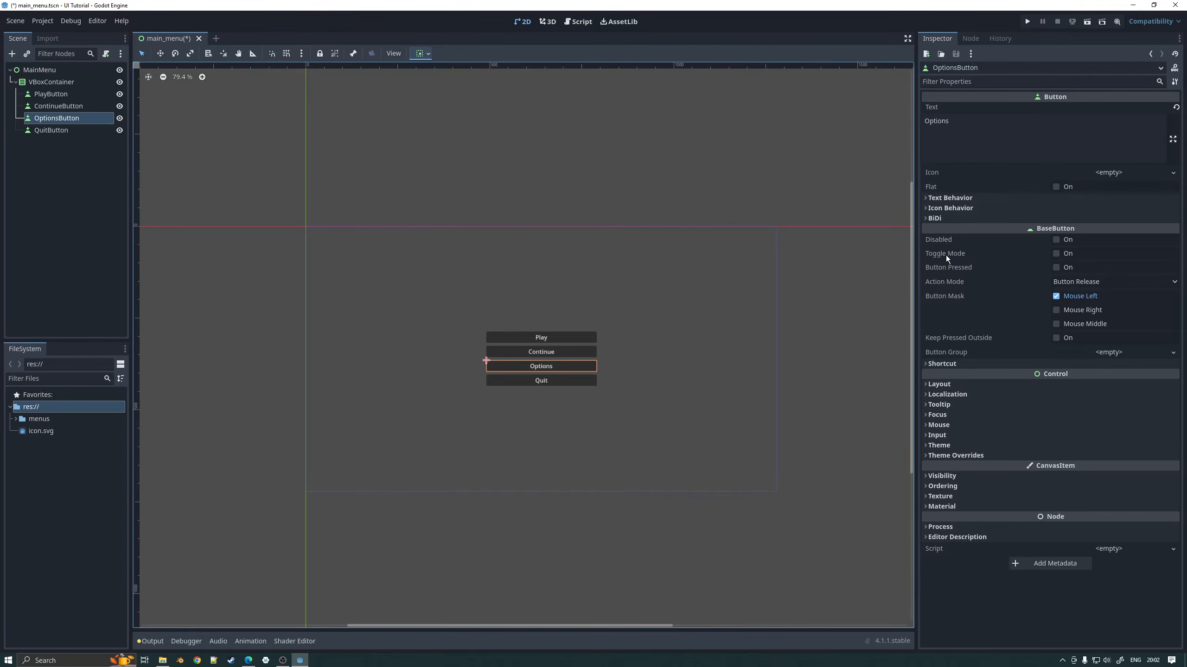
{"action": "left_click", "coordinate": [1055, 240]}
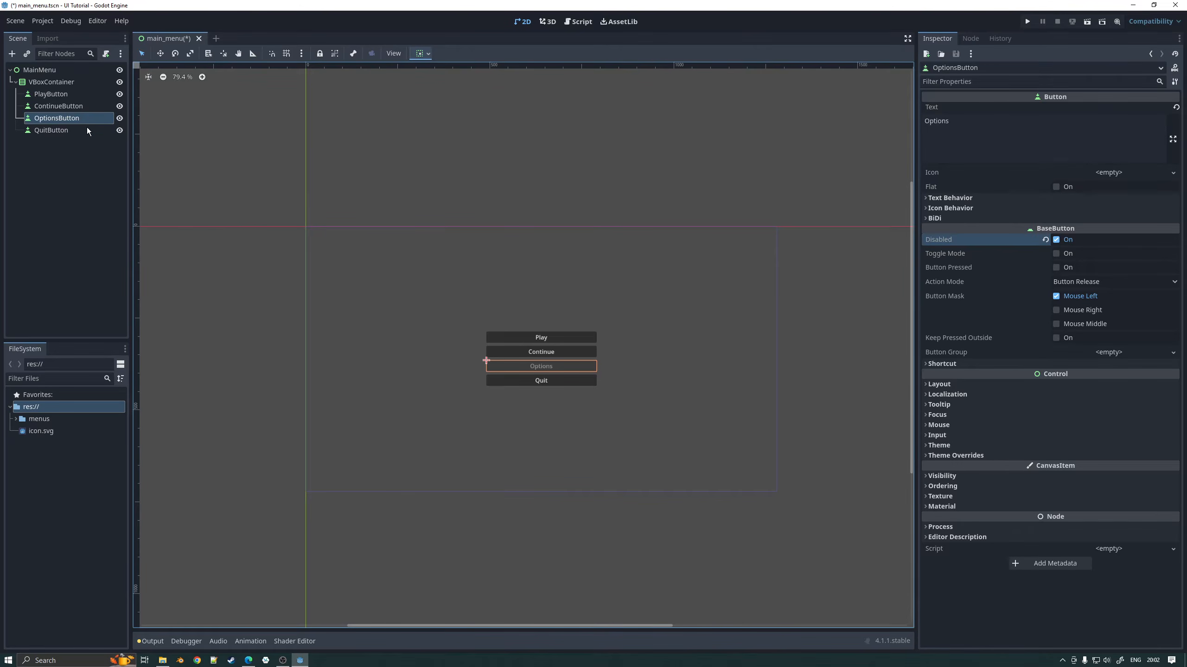
{"action": "left_click_drag", "start_coordinate": [74, 118], "coordinate": [71, 105]}
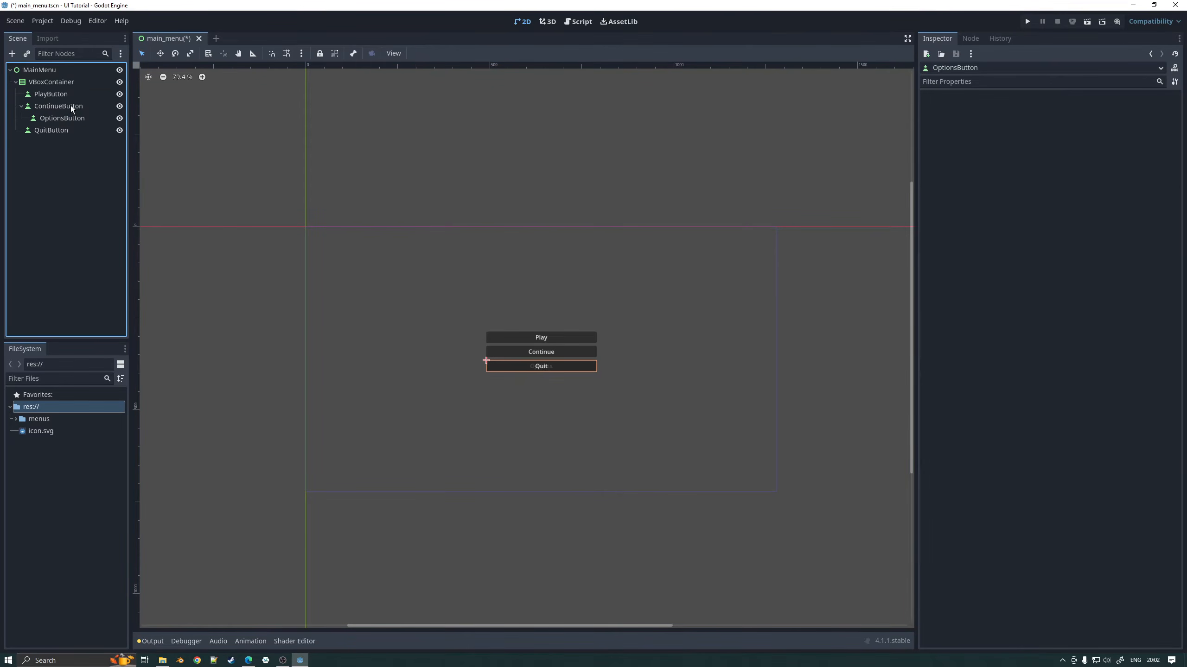
{"action": "key", "text": "ctrl+z"}
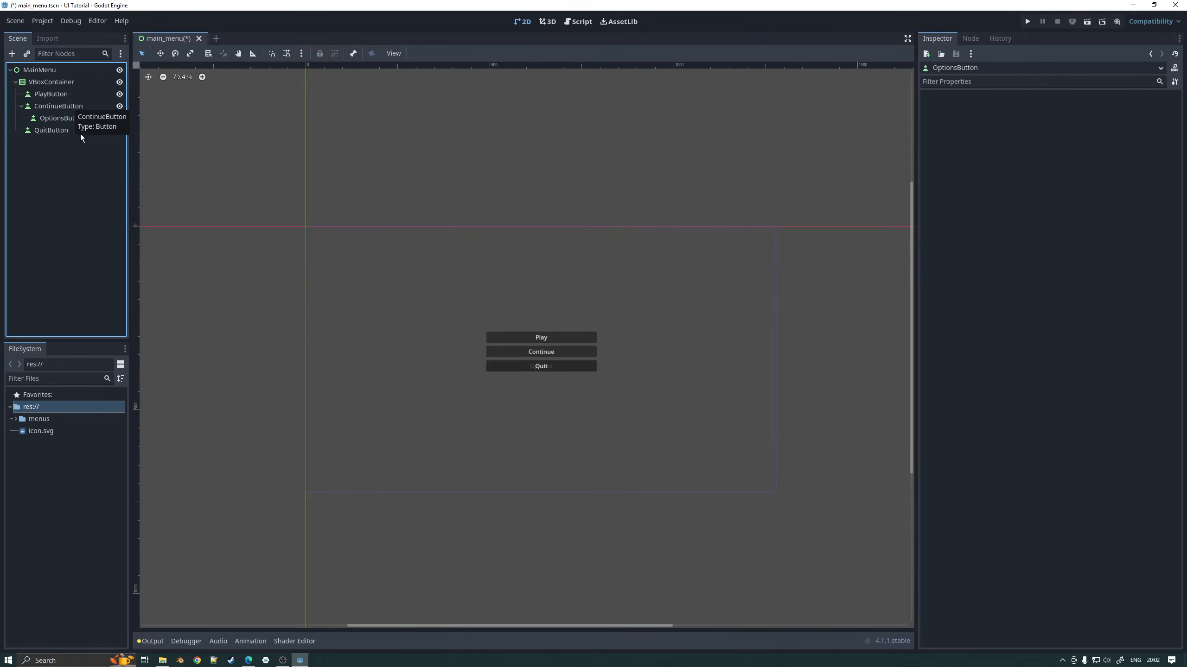
{"action": "left_click_drag", "start_coordinate": [53, 119], "coordinate": [52, 100]}
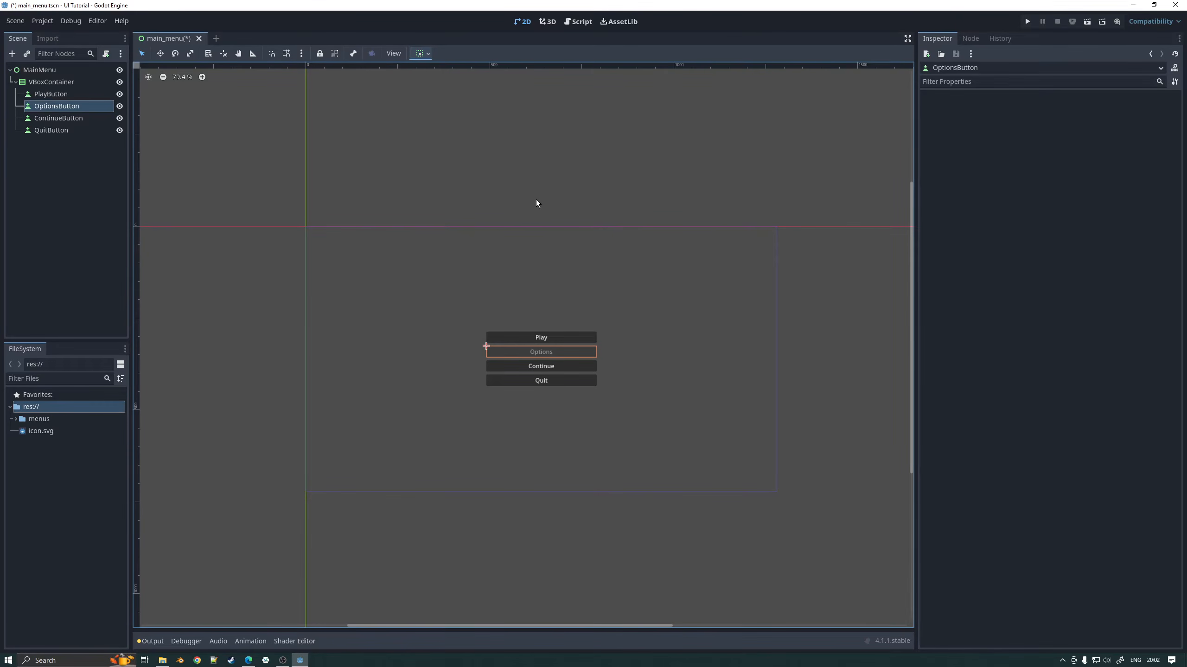
Step: Save the main_menu scene and run the project with the current scene as its main scene
{"action": "key", "text": "ctrl+s"}
{"action": "left_click", "coordinate": [1026, 22]}
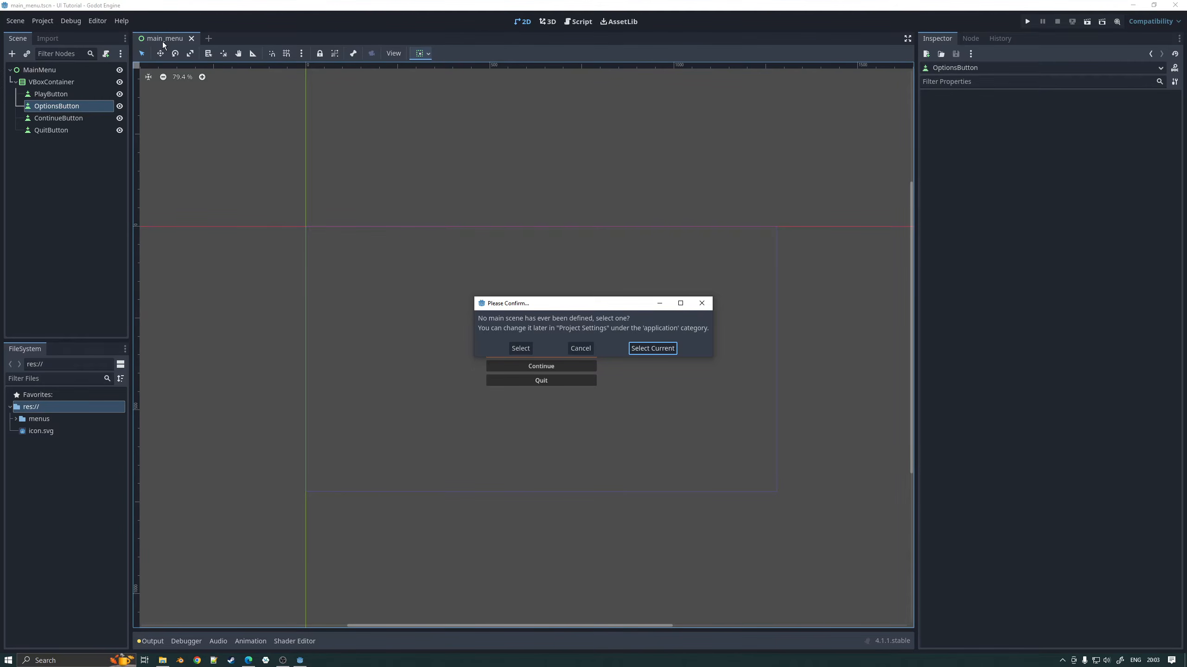
{"action": "left_click", "coordinate": [652, 348]}
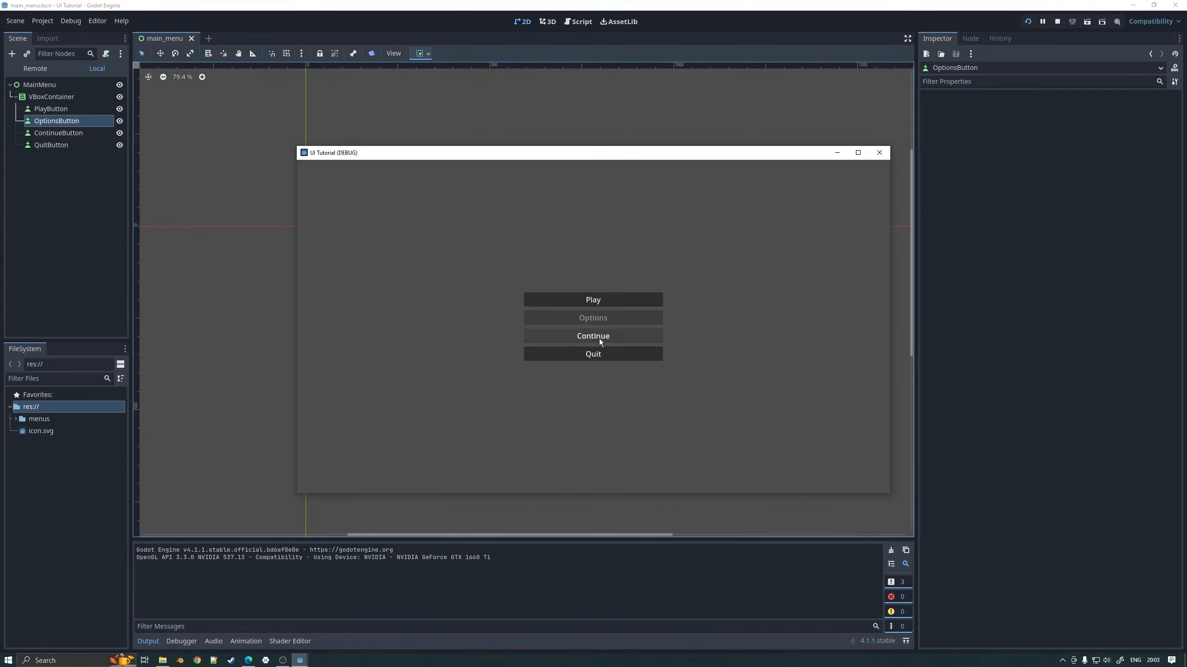
Step: Test the Play, Options, Continue and Quit buttons and window resizing in the running game, and close it
{"action": "left_click", "coordinate": [598, 354]}
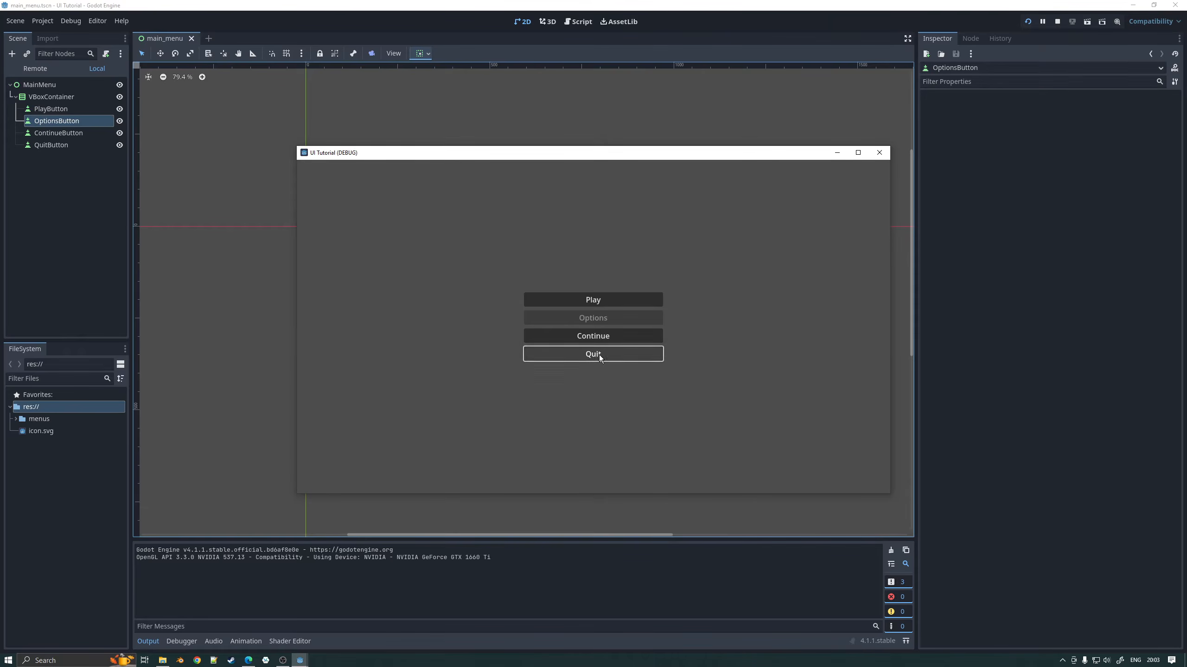
{"action": "left_click", "coordinate": [598, 354]}
{"action": "left_click", "coordinate": [599, 354]}
{"action": "left_click", "coordinate": [582, 297]}
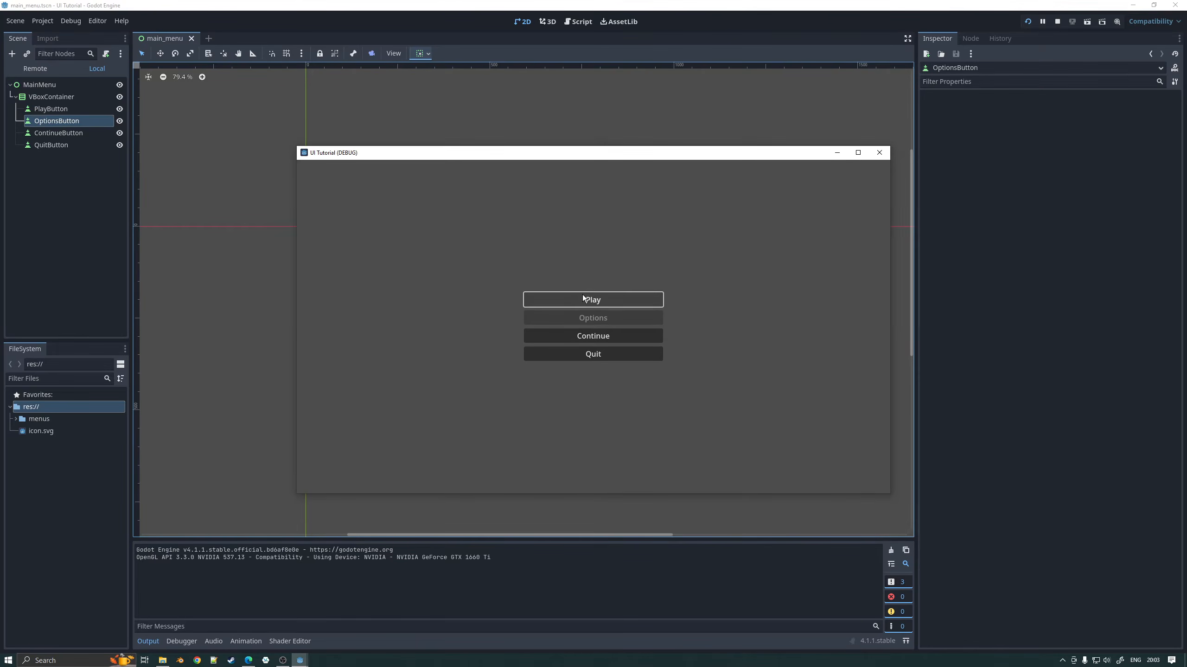
{"action": "left_click", "coordinate": [586, 319]}
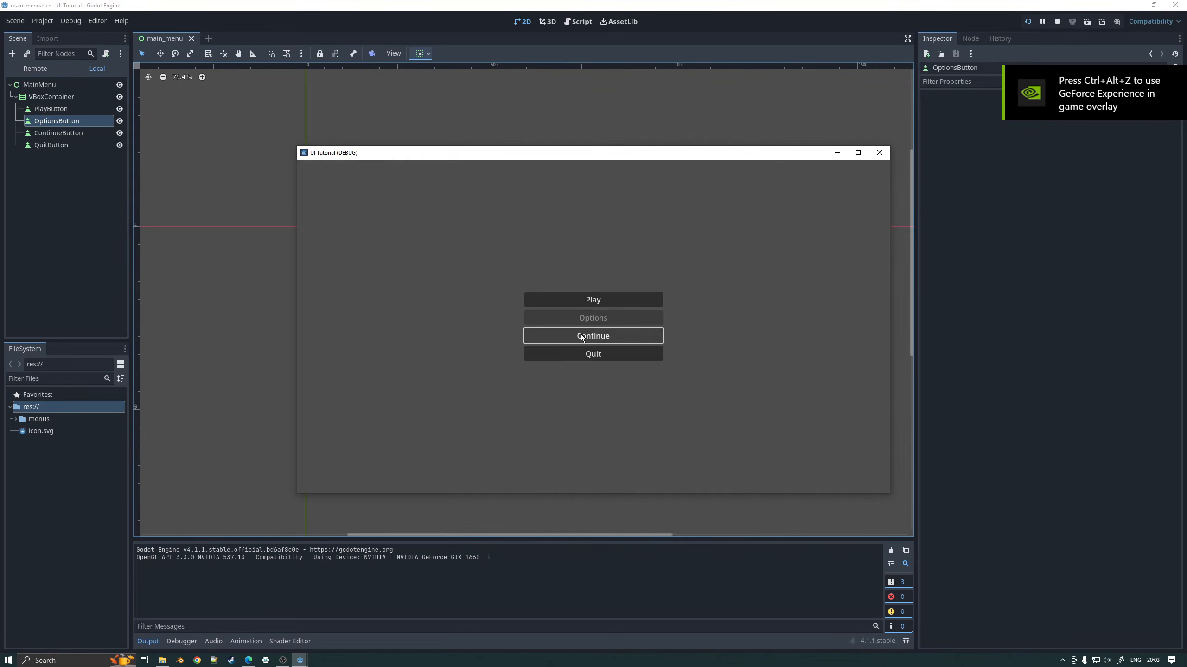
{"action": "left_click", "coordinate": [582, 353]}
{"action": "left_click", "coordinate": [570, 298]}
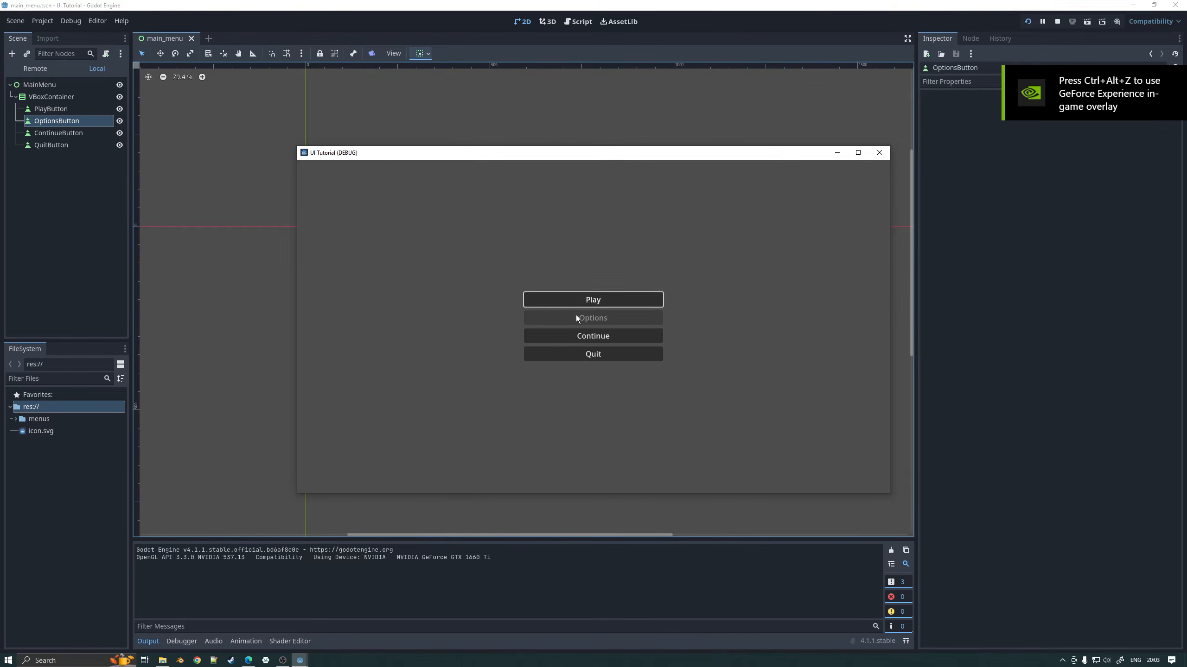
{"action": "left_click", "coordinate": [576, 317]}
{"action": "left_click", "coordinate": [588, 297]}
{"action": "left_click", "coordinate": [592, 318]}
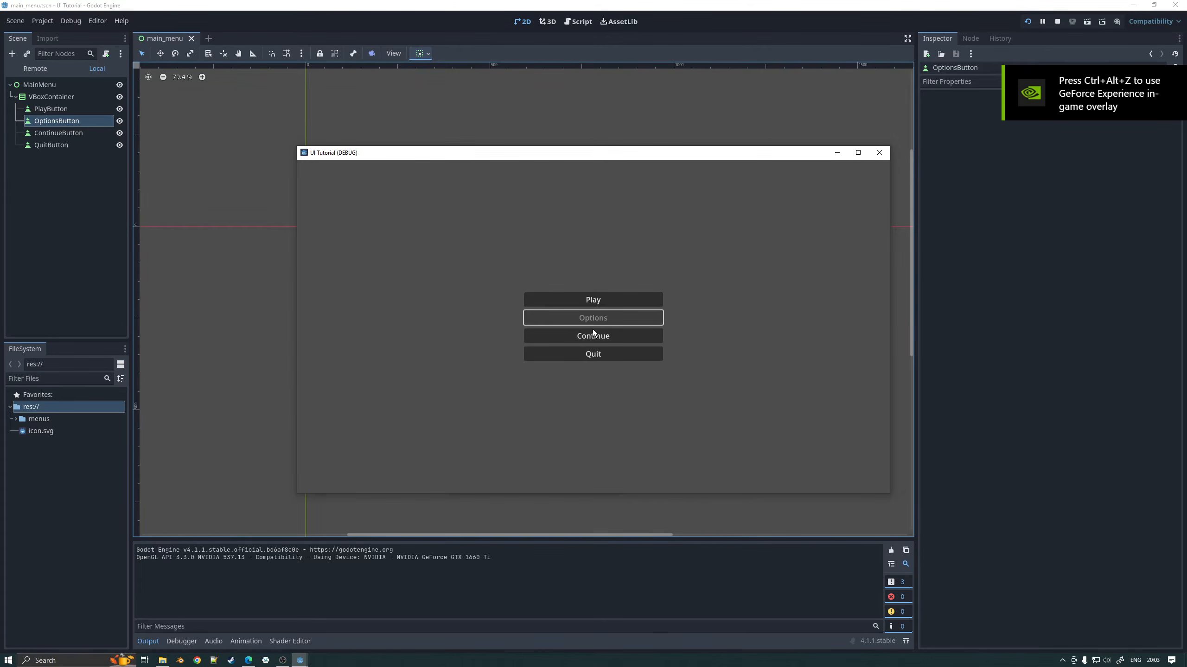
{"action": "left_click", "coordinate": [596, 336]}
{"action": "left_click", "coordinate": [594, 353]}
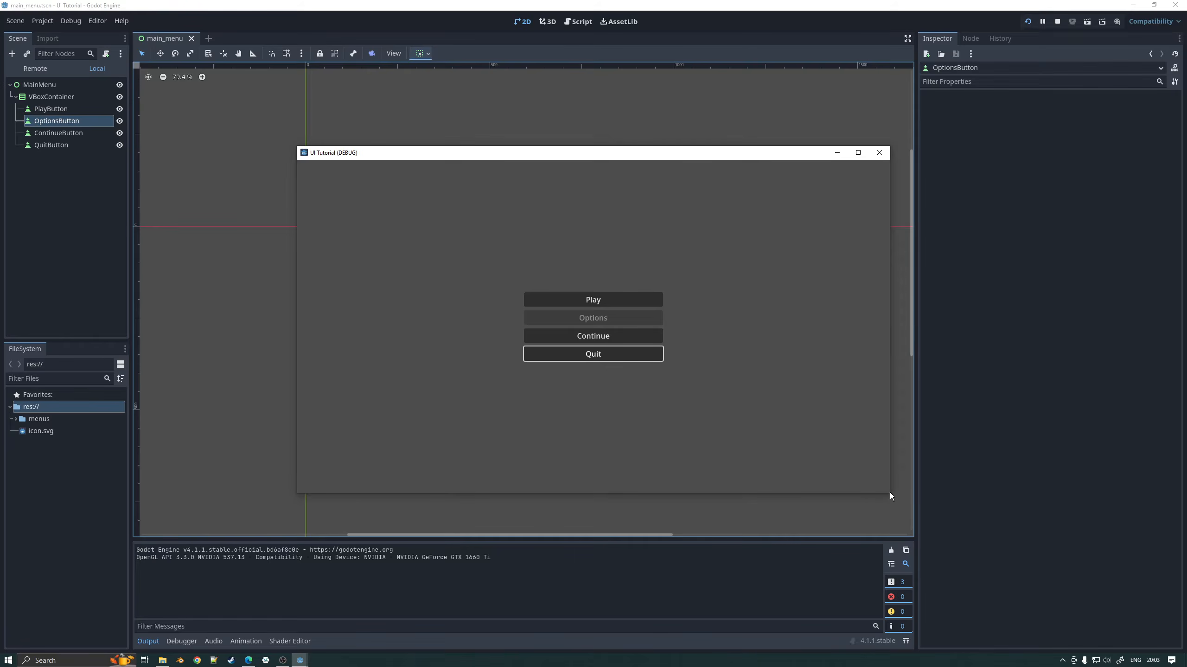
{"action": "left_click_drag", "start_coordinate": [890, 494], "coordinate": [845, 480]}
{"action": "left_click", "coordinate": [833, 153]}
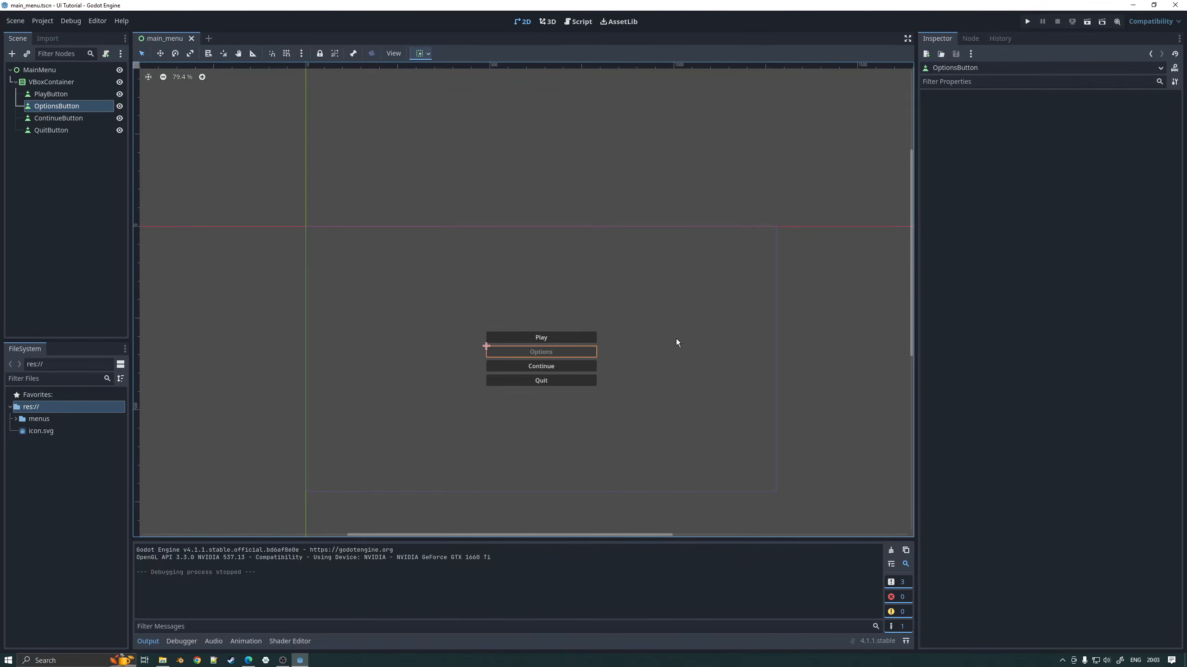
Step: Assign a new Theme resource to the MainMenu root node
{"action": "left_click", "coordinate": [28, 82]}
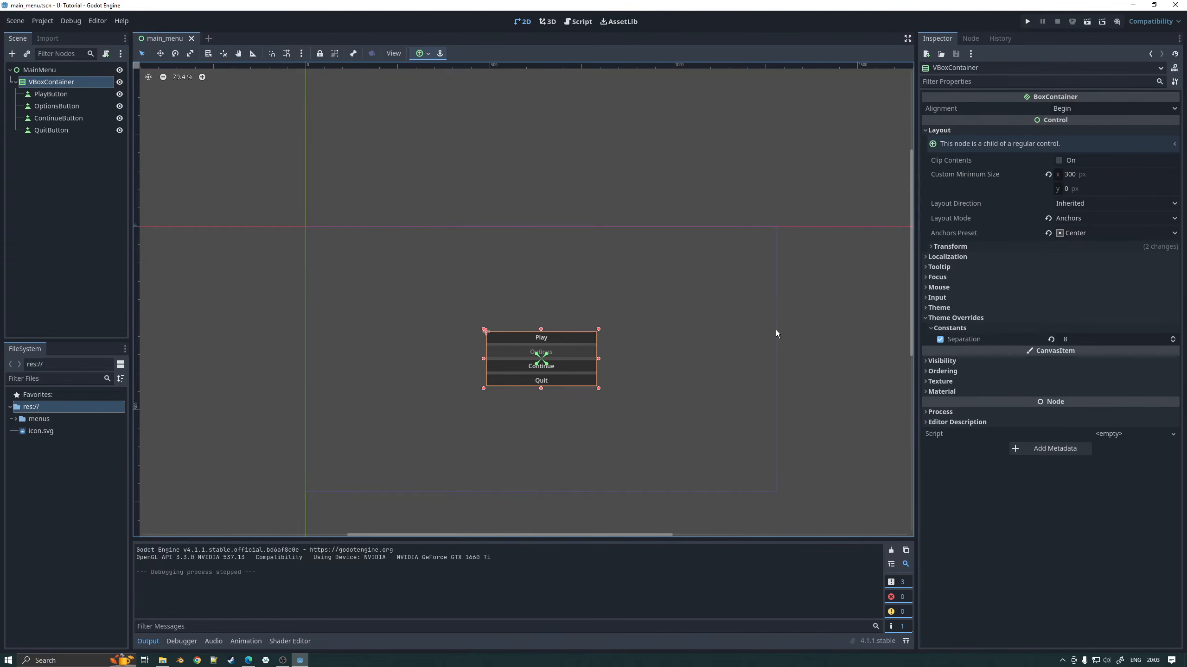
{"action": "left_click", "coordinate": [70, 71]}
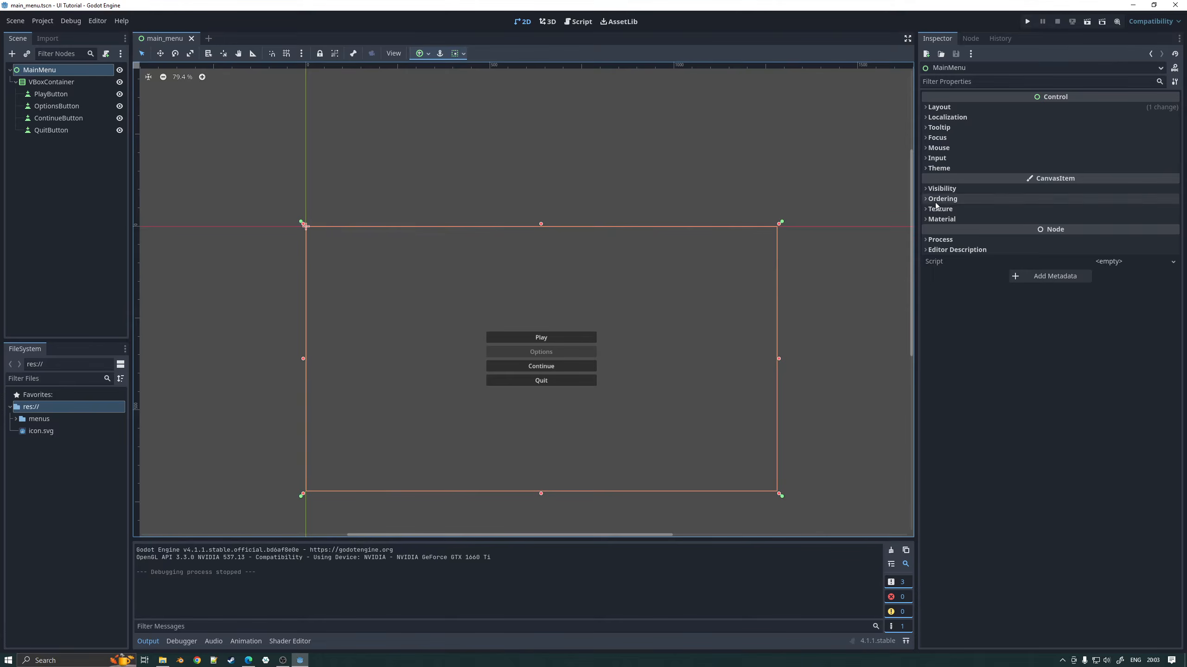
{"action": "left_click", "coordinate": [931, 170]}
{"action": "left_click", "coordinate": [930, 169]}
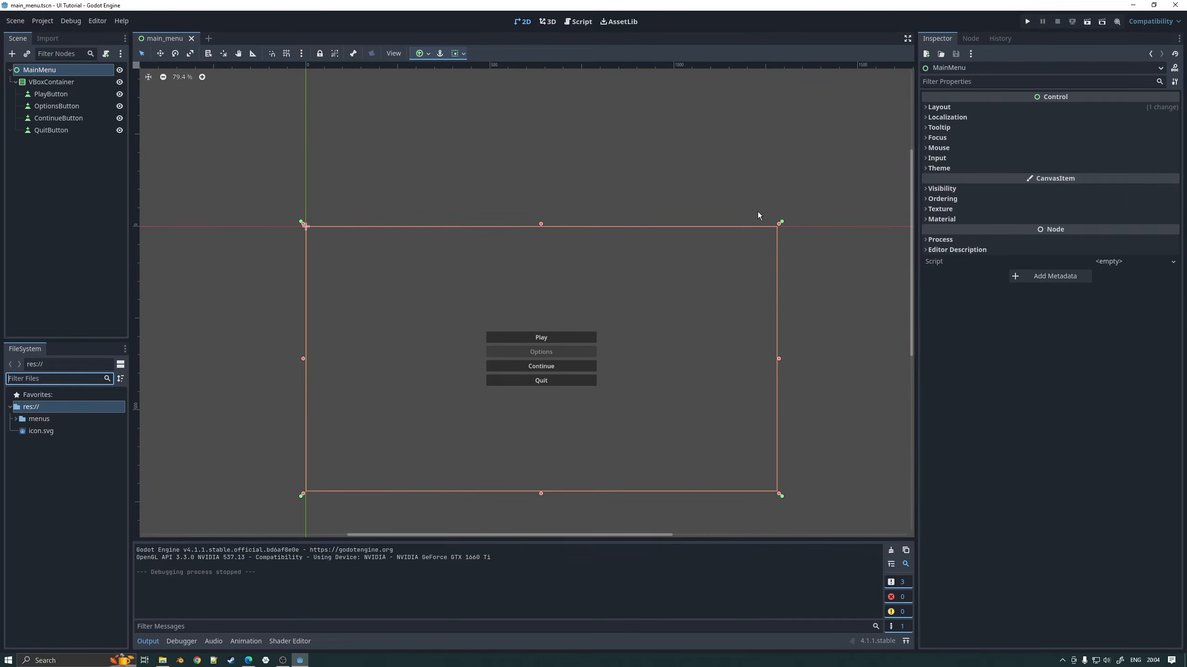
{"action": "left_click", "coordinate": [941, 169]}
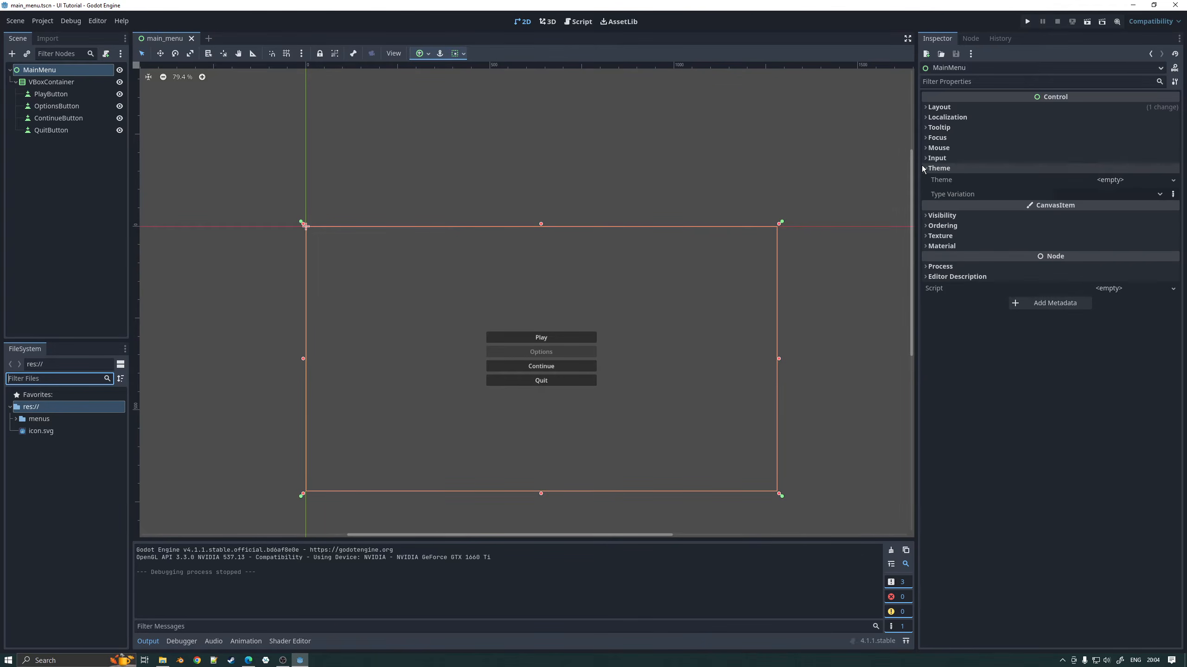
{"action": "mouse_move", "coordinate": [966, 183]}
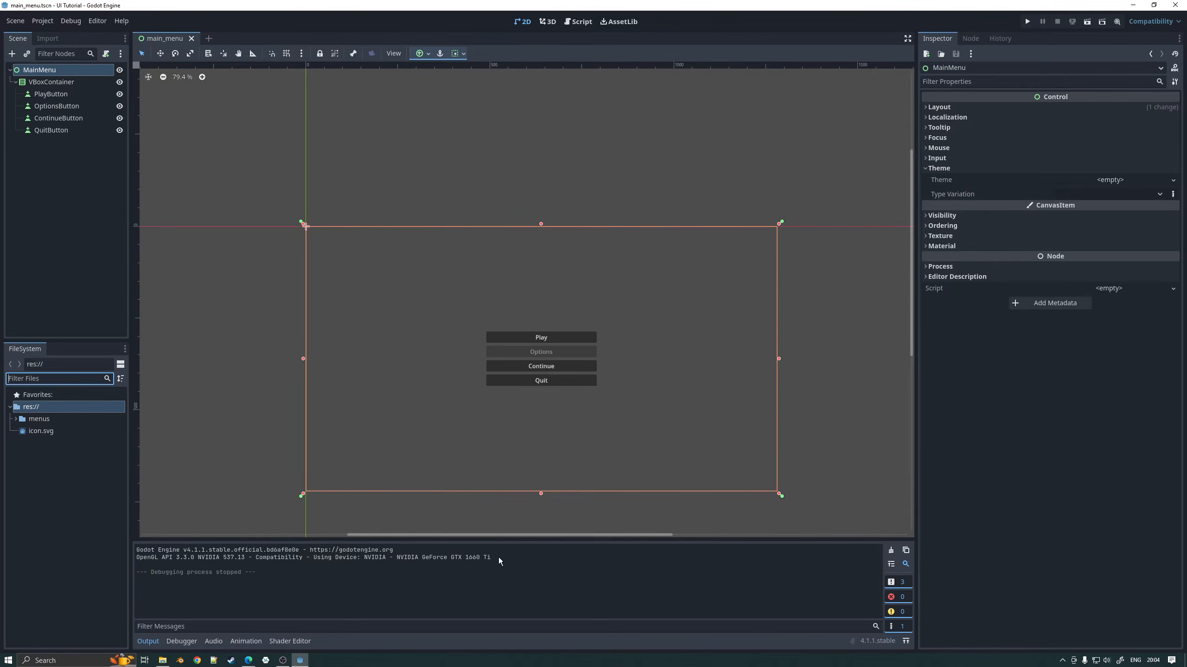
{"action": "left_click_drag", "start_coordinate": [498, 561], "coordinate": [452, 560]}
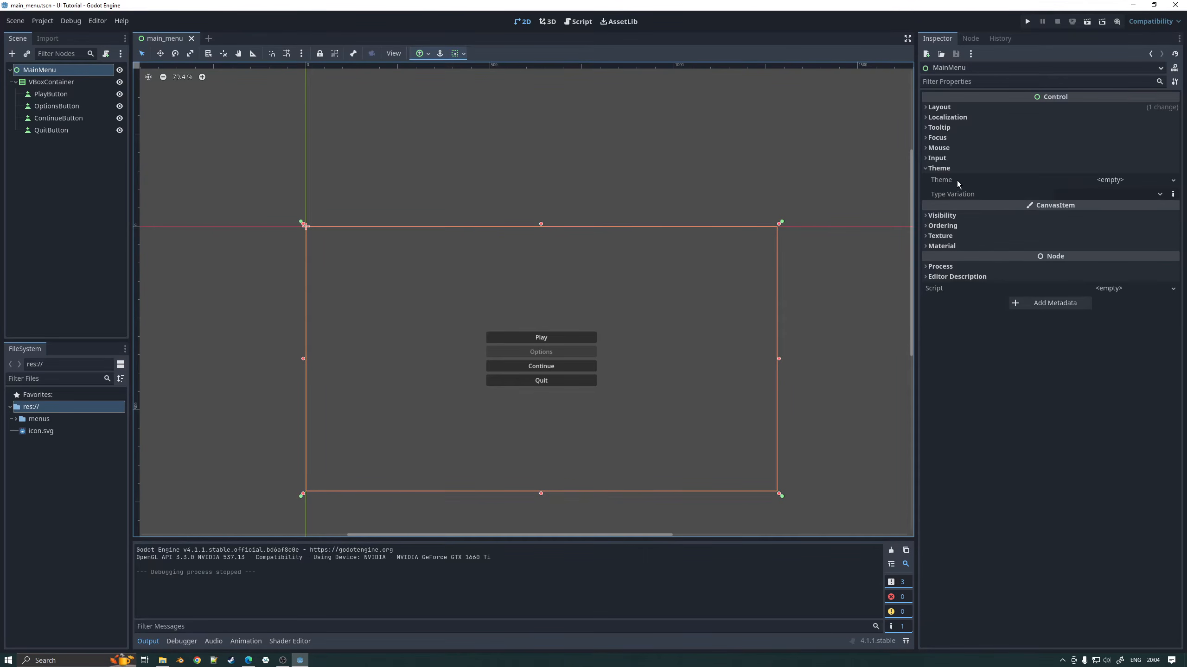
{"action": "mouse_move", "coordinate": [961, 185]}
{"action": "left_click", "coordinate": [1104, 182]}
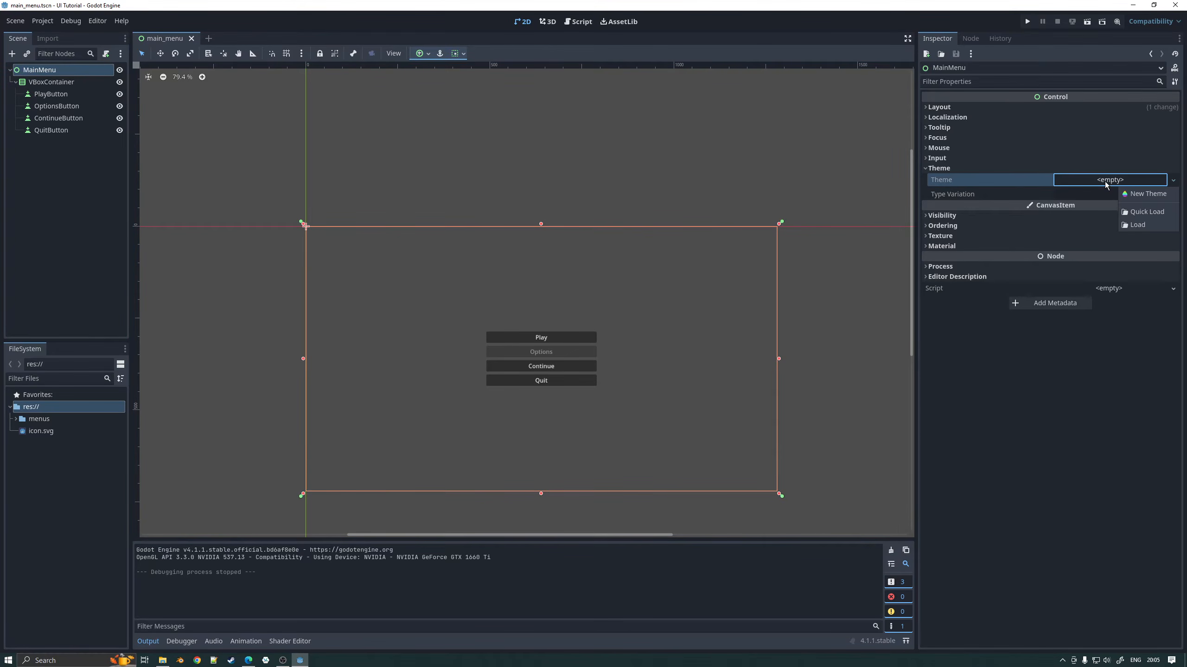
{"action": "left_click", "coordinate": [1138, 195]}
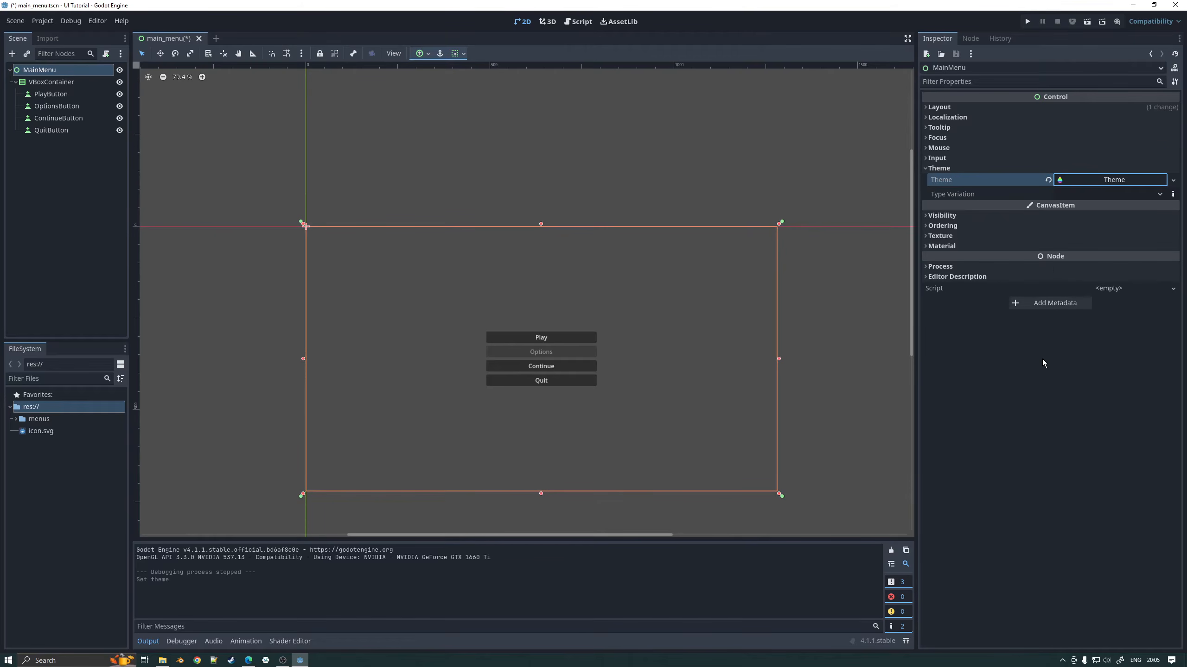
Step: Open the MainMenu's theme resource for editing and enlarge the theme editor area
{"action": "left_click", "coordinate": [1106, 183]}
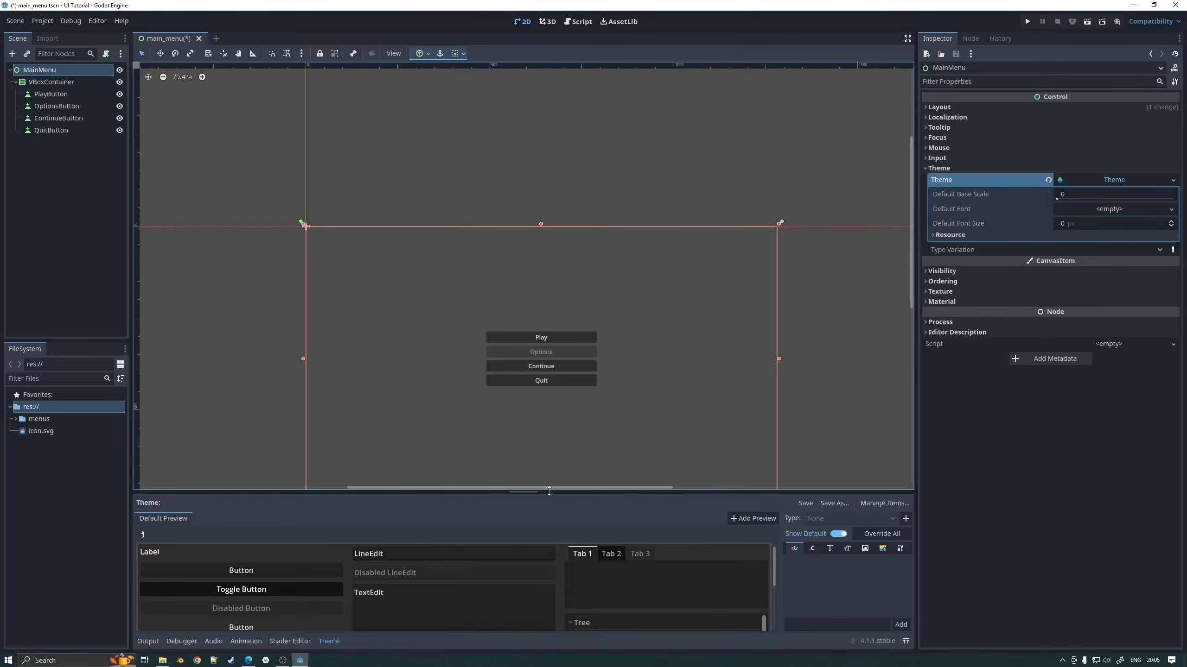
{"action": "left_click_drag", "start_coordinate": [549, 491], "coordinate": [495, 363]}
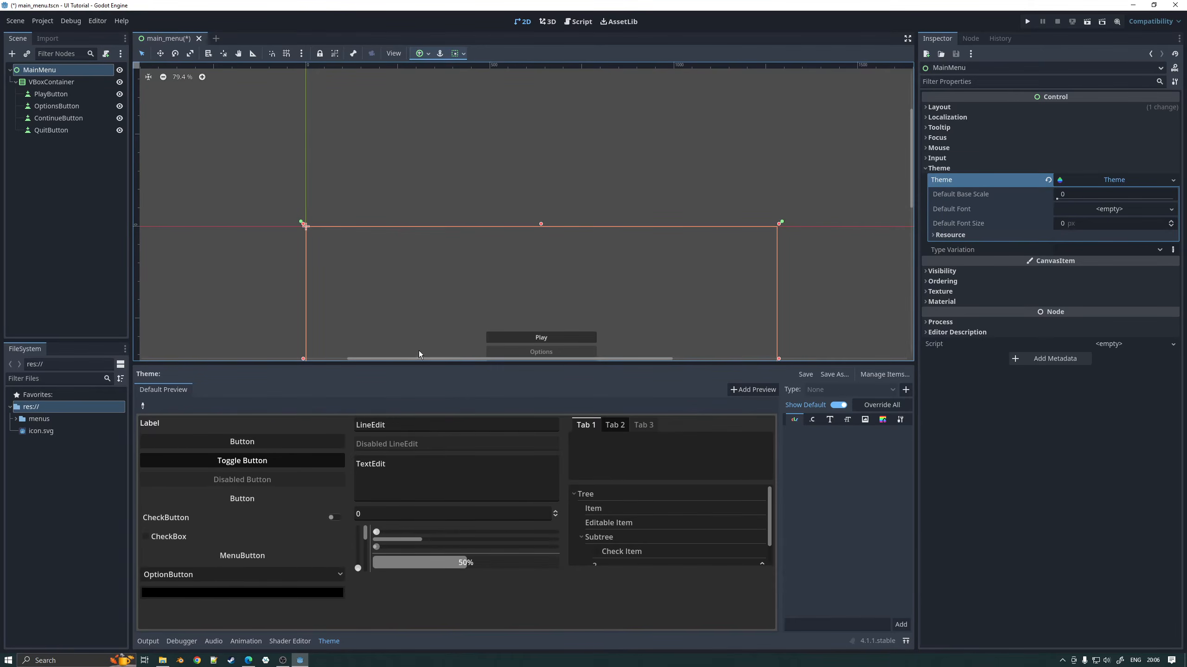
{"action": "middle_click_drag", "start_coordinate": [744, 296], "coordinate": [751, 156]}
{"action": "scroll", "coordinate": [717, 212], "scroll_direction": "down", "scroll_amount": 1}
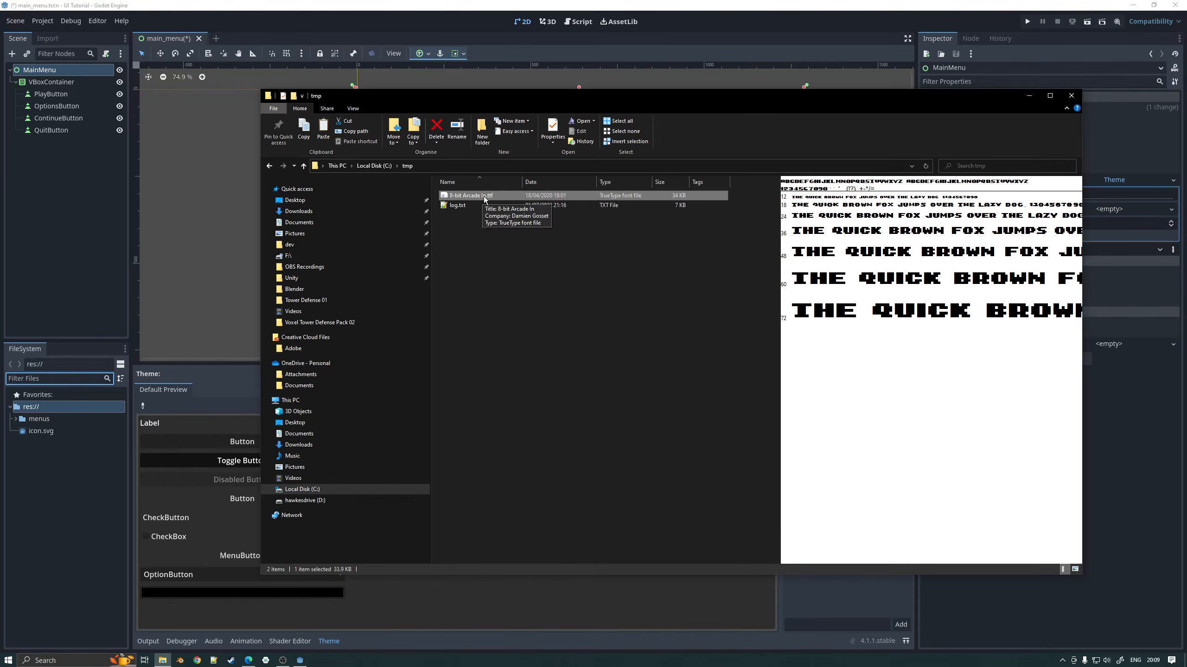
Step: Import the font file 8-bit Arcade In.ttf from the C:\tmp folder into the project's res:// folder
{"action": "left_click_drag", "start_coordinate": [486, 196], "coordinate": [41, 419]}
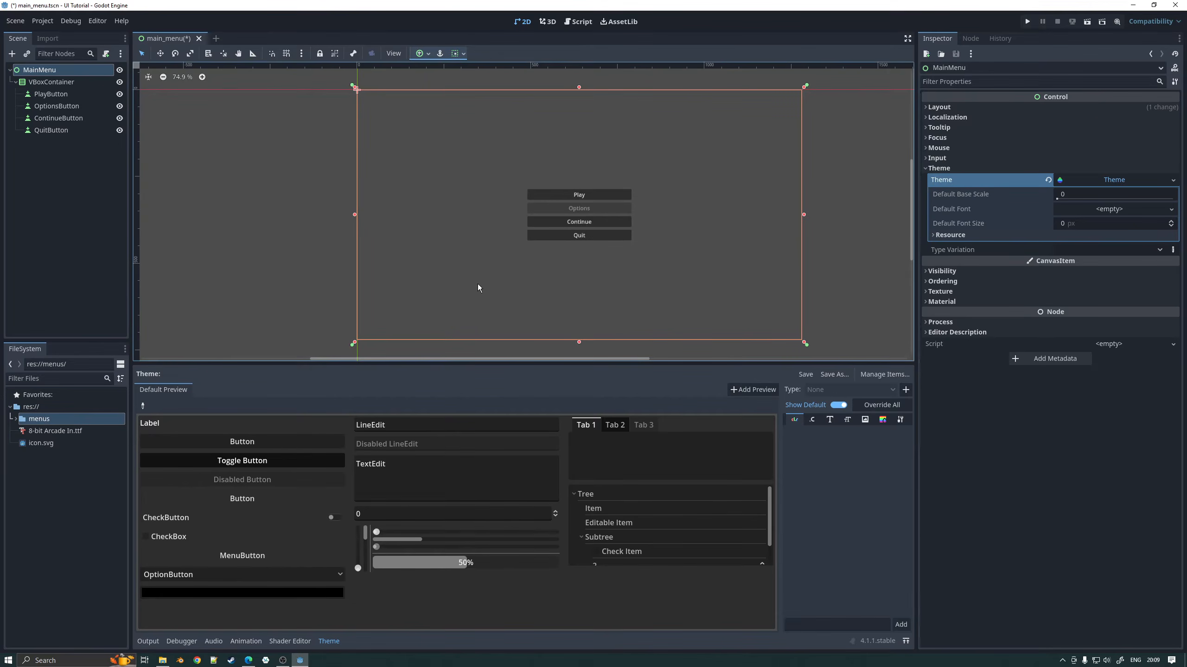
Step: Assign 8-bit Arcade In.ttf as the default font of the MainMenu's theme and check the menu buttons
{"action": "scroll", "coordinate": [537, 265], "scroll_direction": "up", "scroll_amount": 3}
{"action": "left_click", "coordinate": [64, 431]}
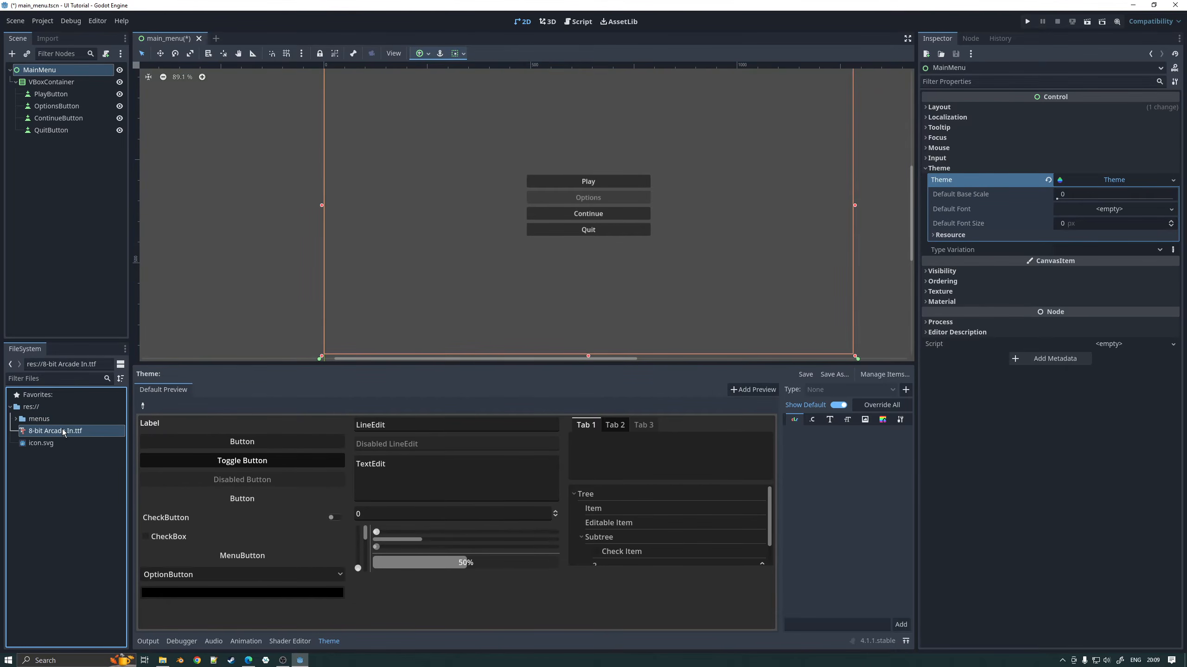
{"action": "scroll", "coordinate": [525, 245], "scroll_direction": "up", "scroll_amount": 8}
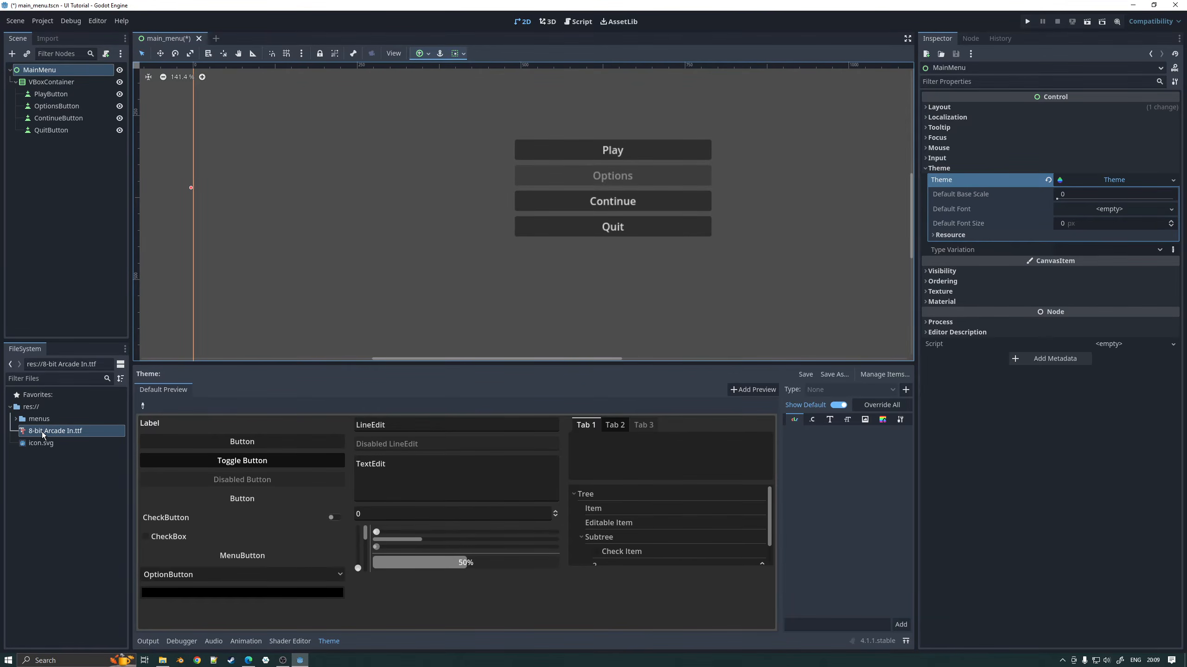
{"action": "left_click_drag", "start_coordinate": [44, 434], "coordinate": [1060, 213]}
{"action": "scroll", "coordinate": [647, 219], "scroll_direction": "up", "scroll_amount": 3}
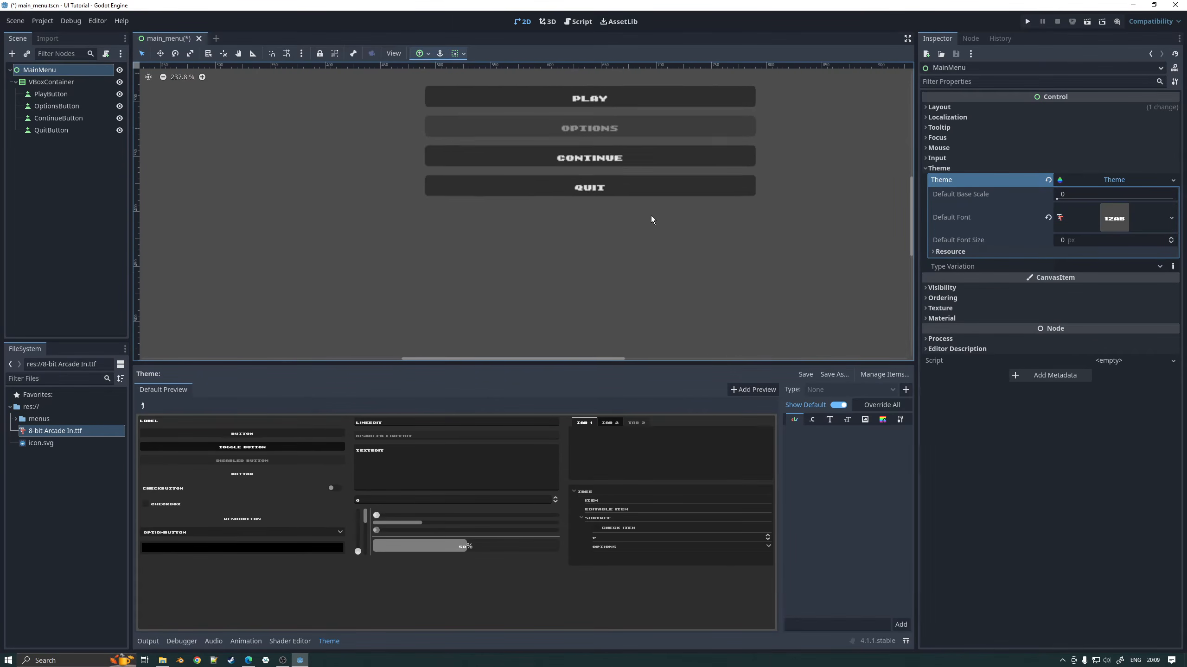
{"action": "scroll", "coordinate": [652, 219], "scroll_direction": "up", "scroll_amount": 4}
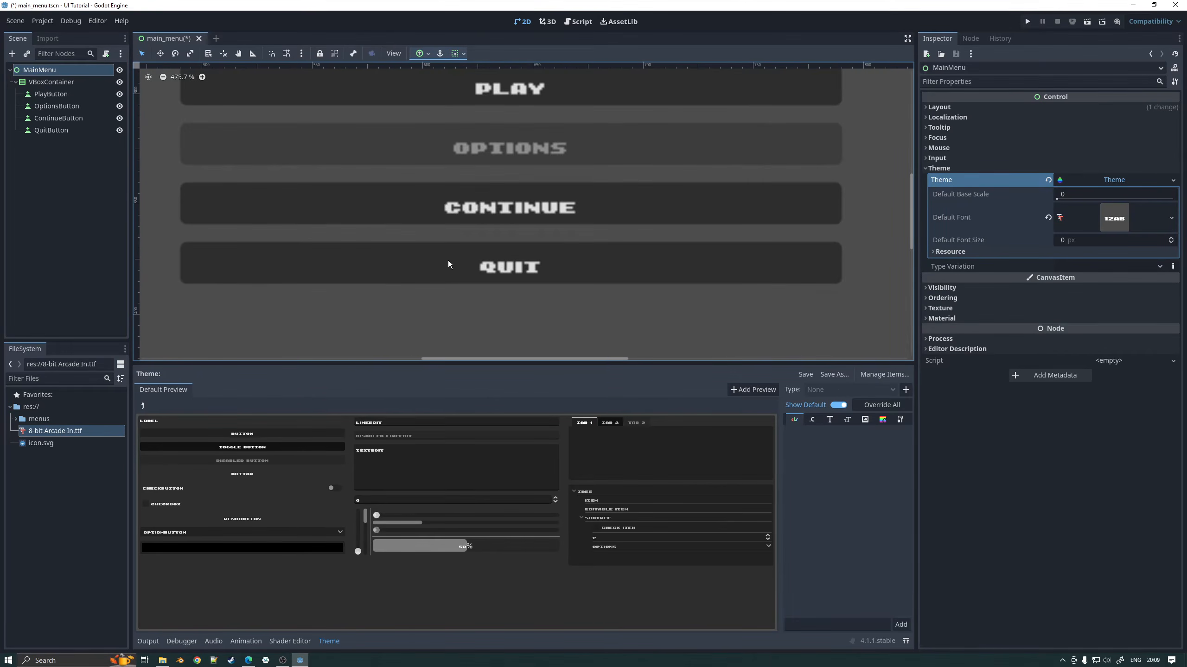
{"action": "scroll", "coordinate": [574, 265], "scroll_direction": "down", "scroll_amount": 4}
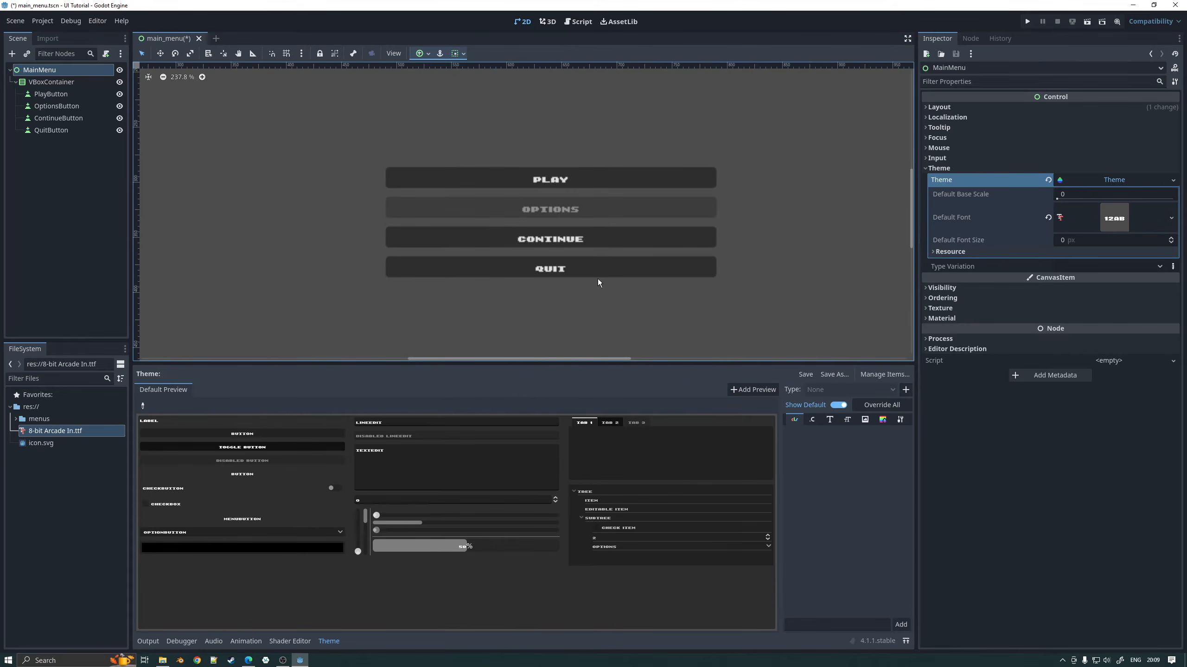
Step: Set the theme's default font size to 24 px and check the button text
{"action": "left_click", "coordinate": [1097, 241]}
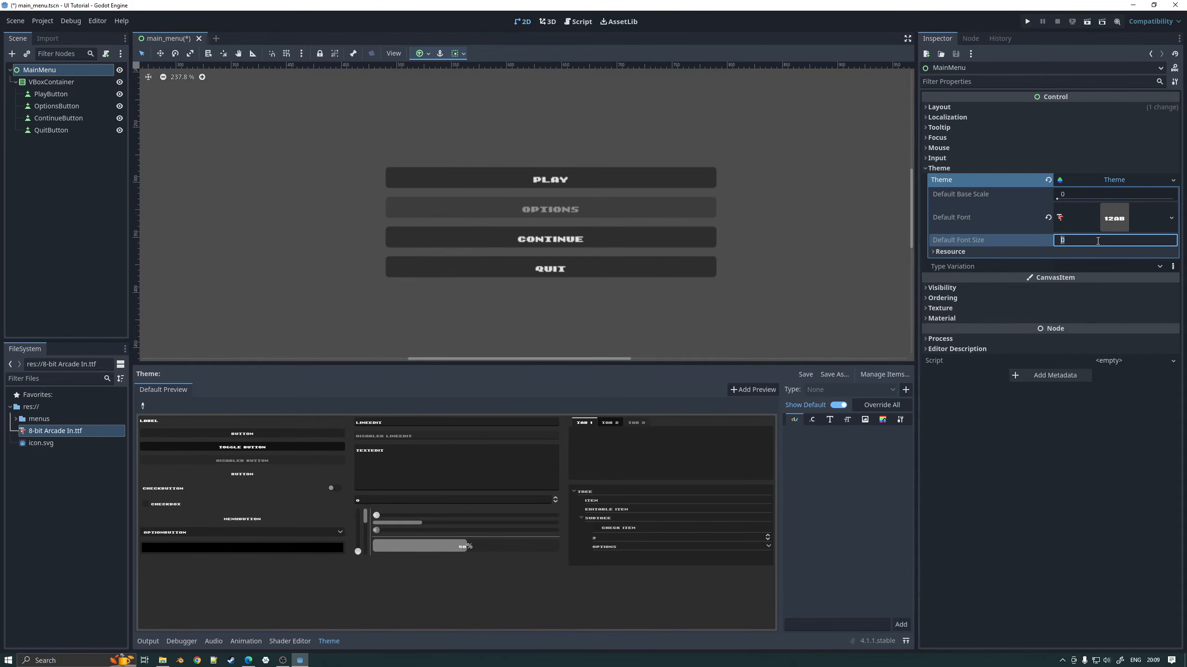
{"action": "type", "text": "24"}
{"action": "key", "text": "Return"}
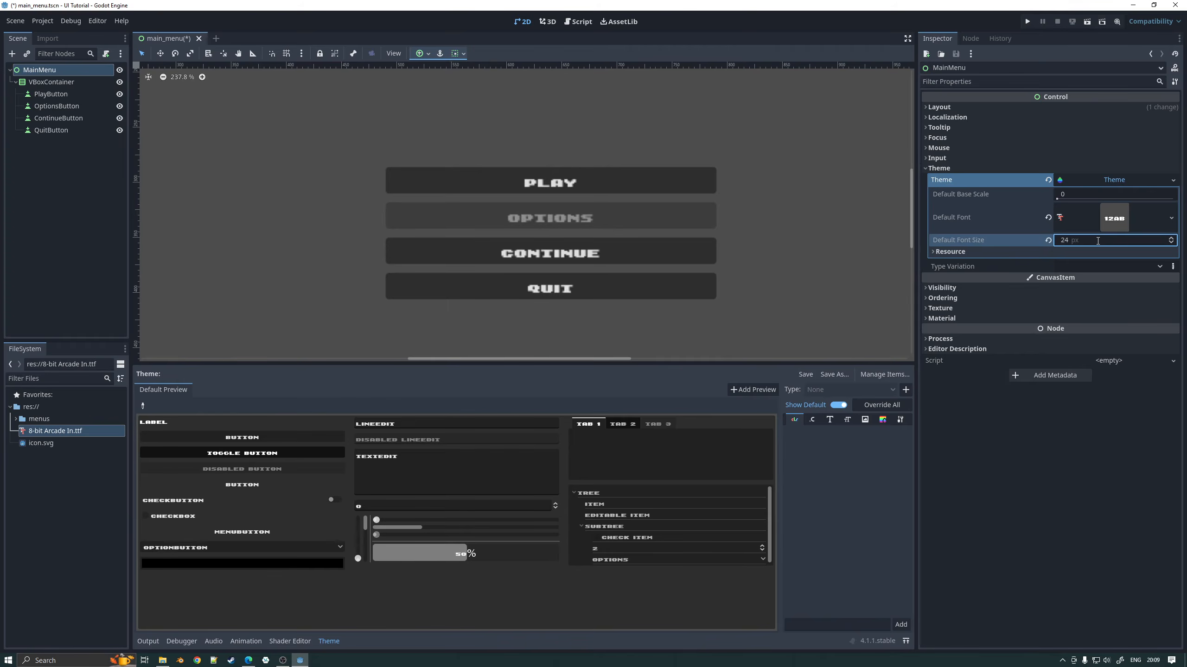
{"action": "scroll", "coordinate": [595, 229], "scroll_direction": "down", "scroll_amount": 1}
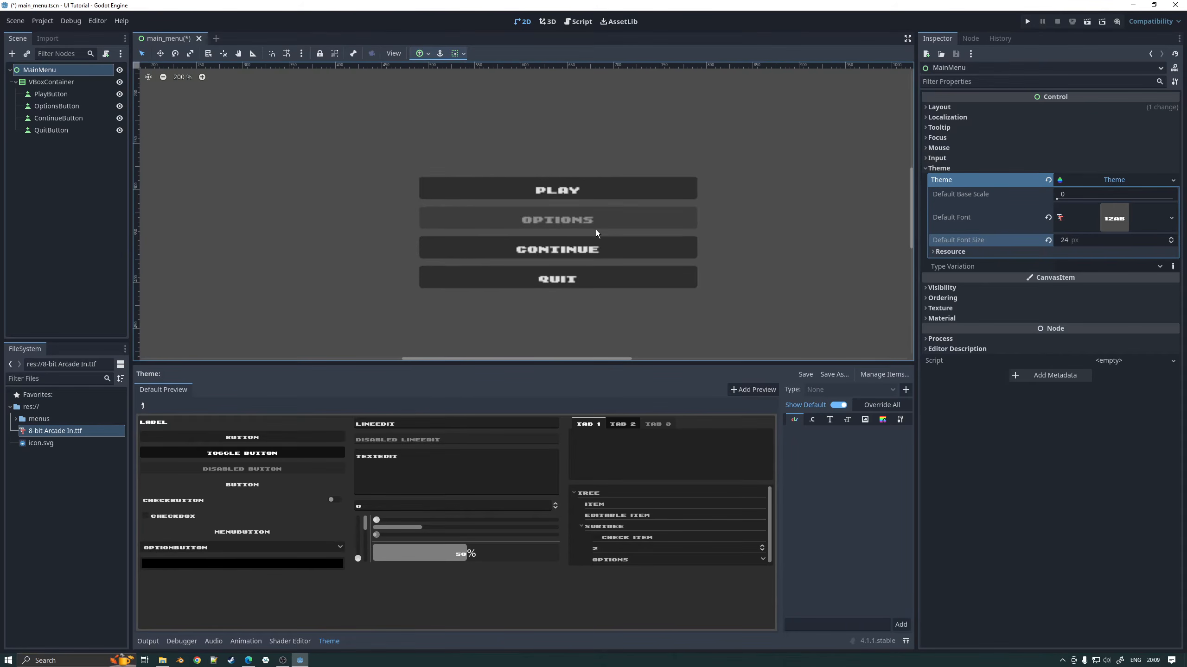
{"action": "scroll", "coordinate": [595, 230], "scroll_direction": "up", "scroll_amount": 2}
{"action": "scroll", "coordinate": [595, 230], "scroll_direction": "up", "scroll_amount": 1}
{"action": "scroll", "coordinate": [595, 230], "scroll_direction": "down", "scroll_amount": 2}
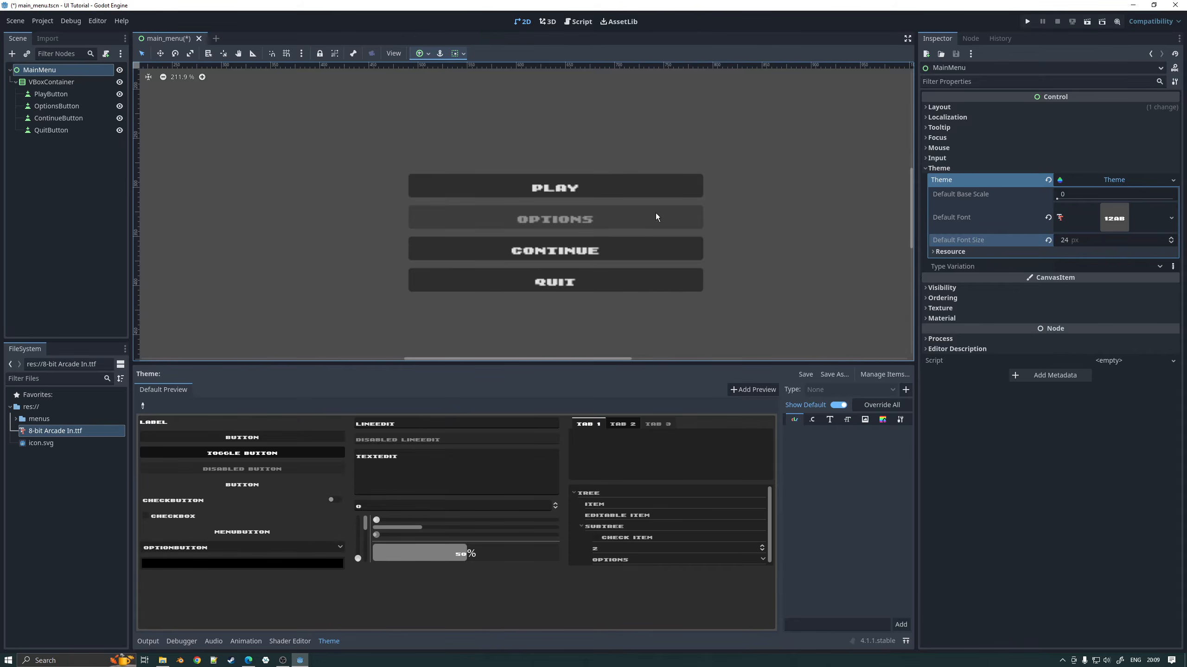
Step: Import the font file 8-bit Arcade Out.ttf from the tmp folder into the project's res:// folder
{"action": "key", "text": "alt+Tab"}
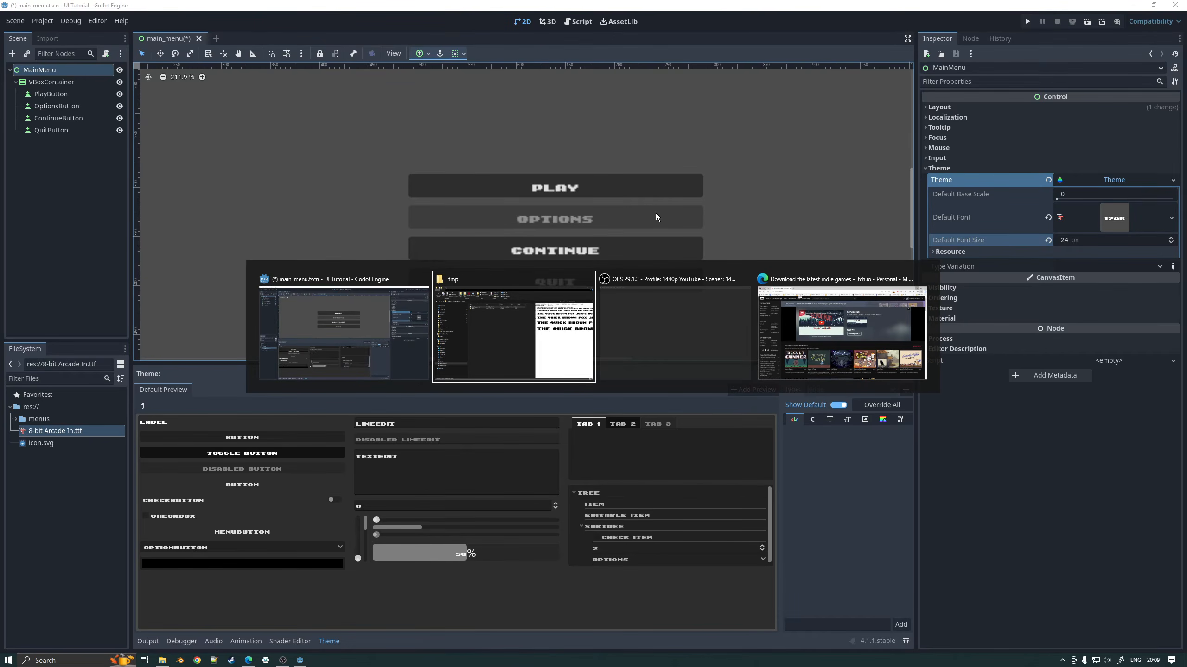
{"action": "key", "text": "alt+Tab"}
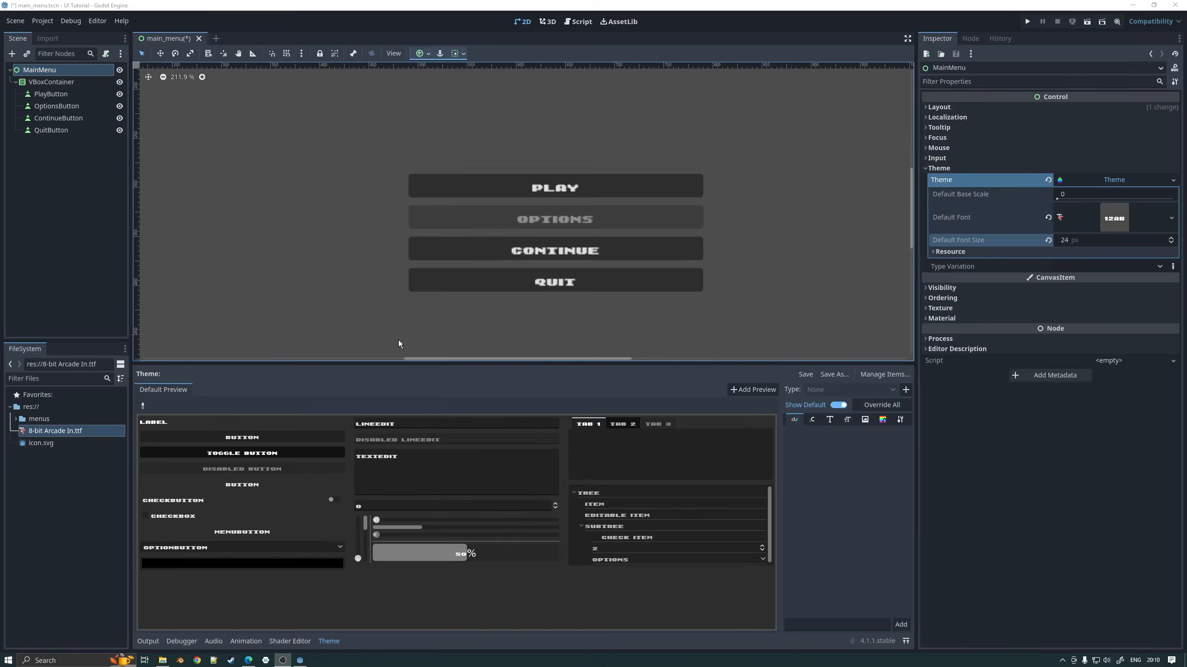
{"action": "key", "text": "alt+Tab"}
{"action": "key", "text": "alt+Tab"}
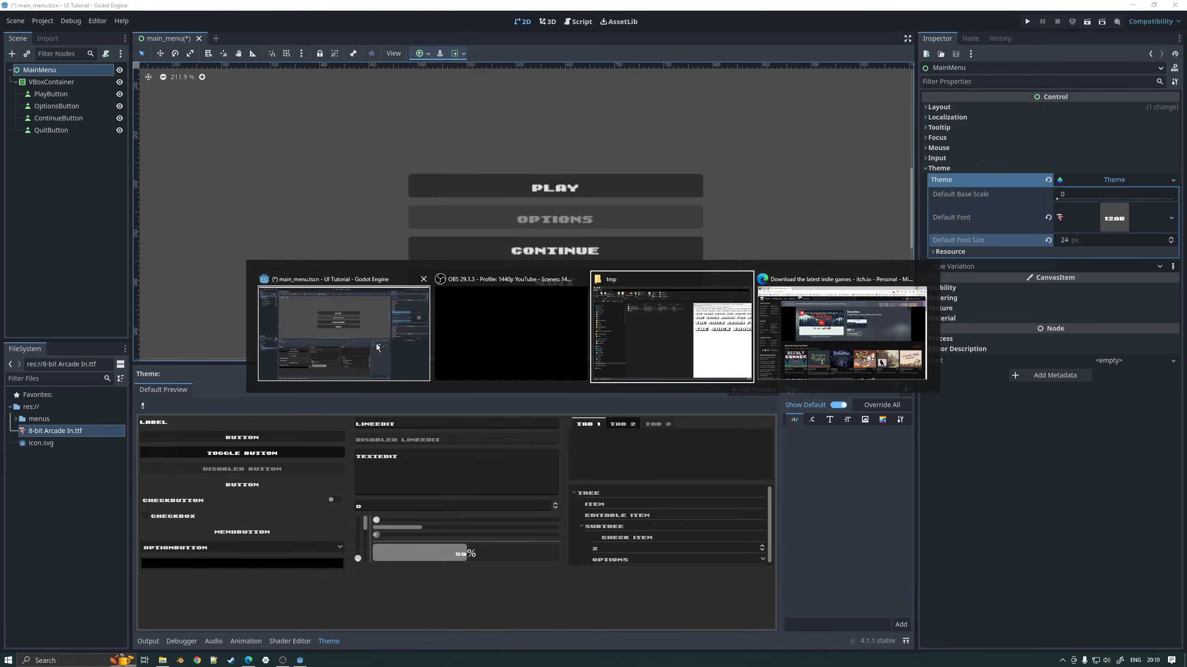
{"action": "left_click_drag", "start_coordinate": [477, 202], "coordinate": [41, 419]}
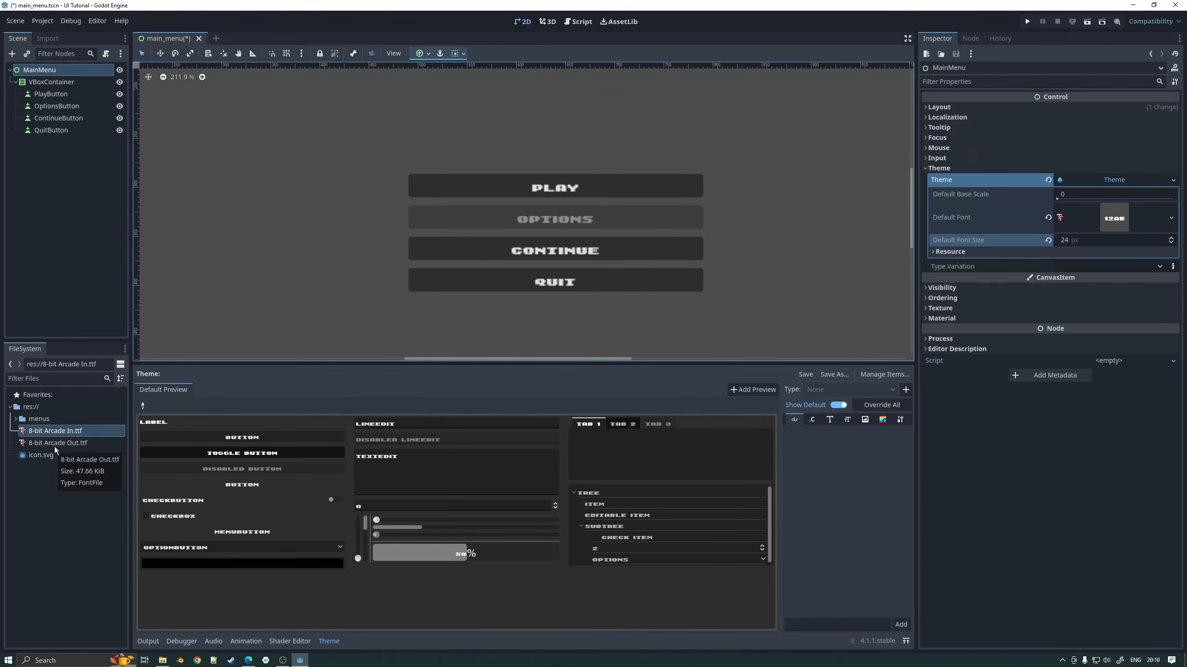
Step: Try 8-bit Arcade Out.ttf as the theme's default font and switch back to 8-bit Arcade In.ttf
{"action": "left_click_drag", "start_coordinate": [54, 444], "coordinate": [1070, 227]}
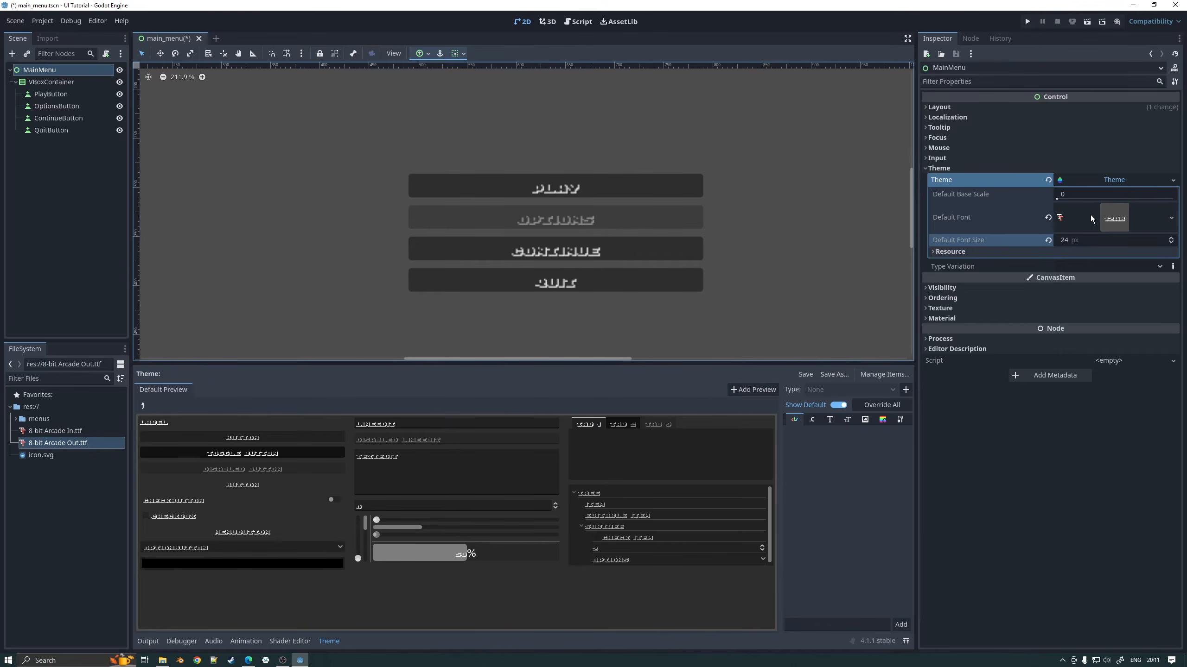
{"action": "scroll", "coordinate": [615, 252], "scroll_direction": "up", "scroll_amount": 2}
{"action": "scroll", "coordinate": [616, 252], "scroll_direction": "up", "scroll_amount": 2}
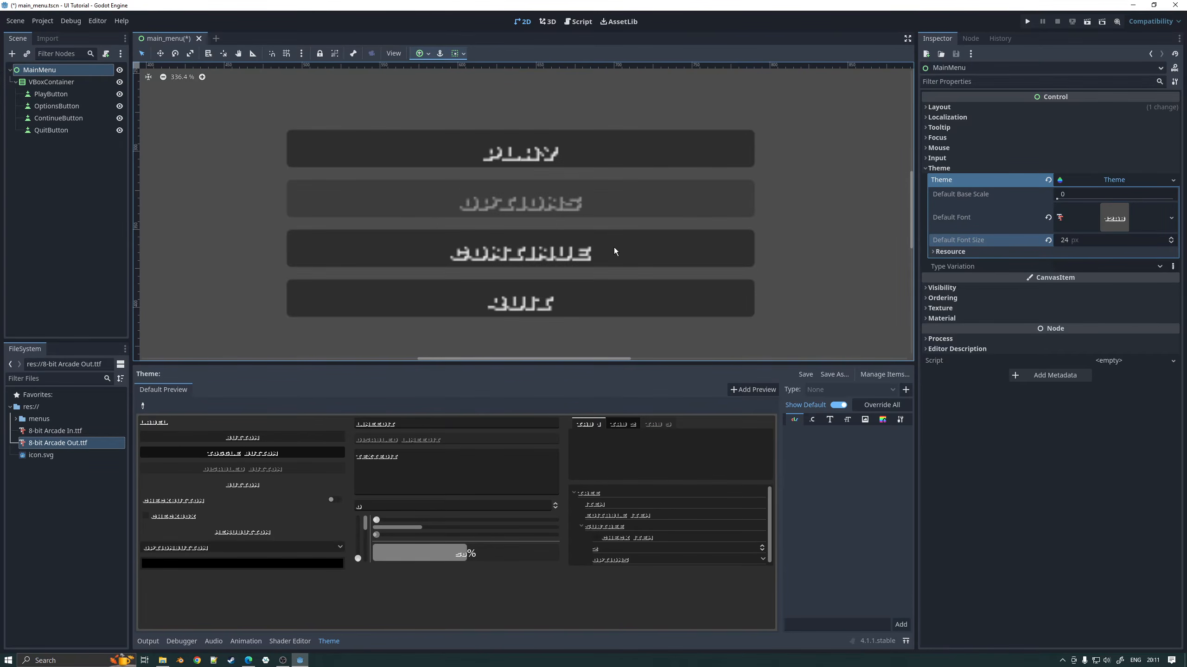
{"action": "scroll", "coordinate": [614, 252], "scroll_direction": "down", "scroll_amount": 2}
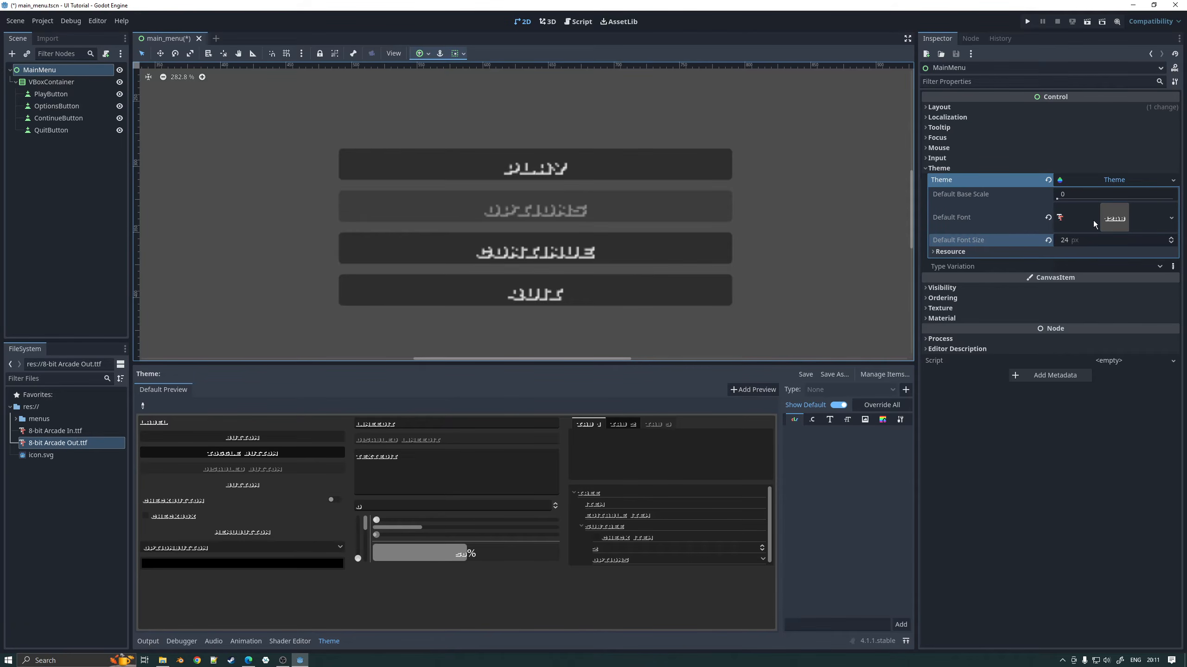
{"action": "left_click_drag", "start_coordinate": [65, 431], "coordinate": [1073, 218]}
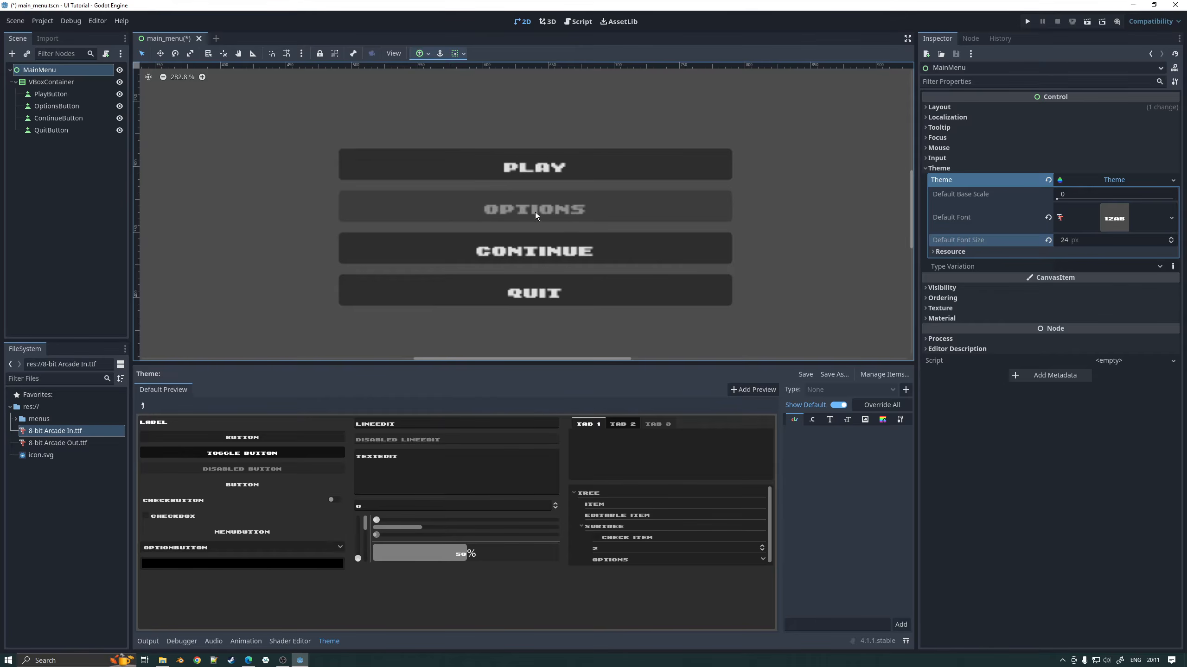
{"action": "scroll", "coordinate": [529, 285], "scroll_direction": "up", "scroll_amount": 2}
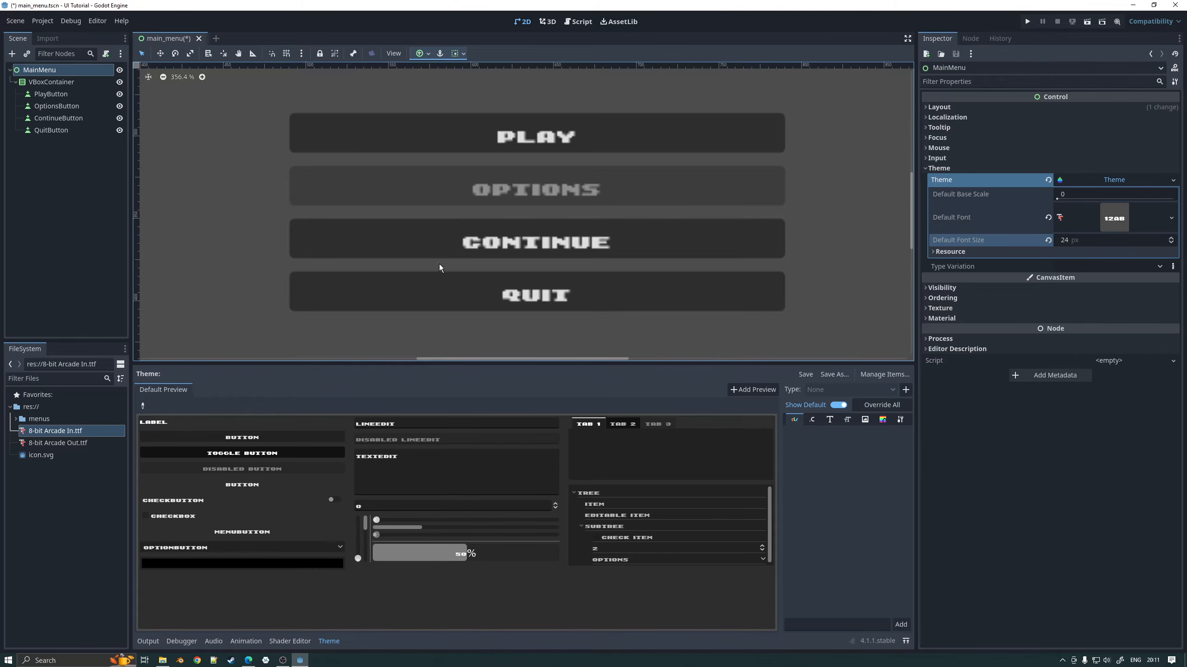
Step: Open the project settings and turn off the display of advanced settings
{"action": "left_click", "coordinate": [45, 21]}
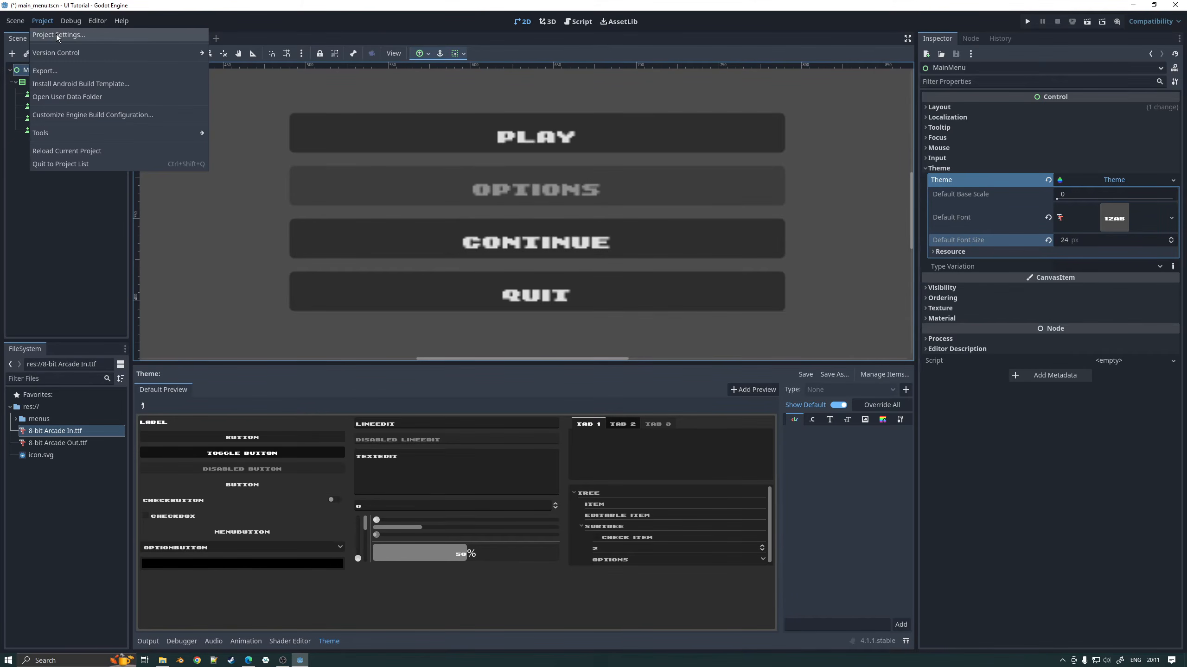
{"action": "left_click", "coordinate": [56, 35]}
{"action": "scroll", "coordinate": [419, 355], "scroll_direction": "down", "scroll_amount": 5}
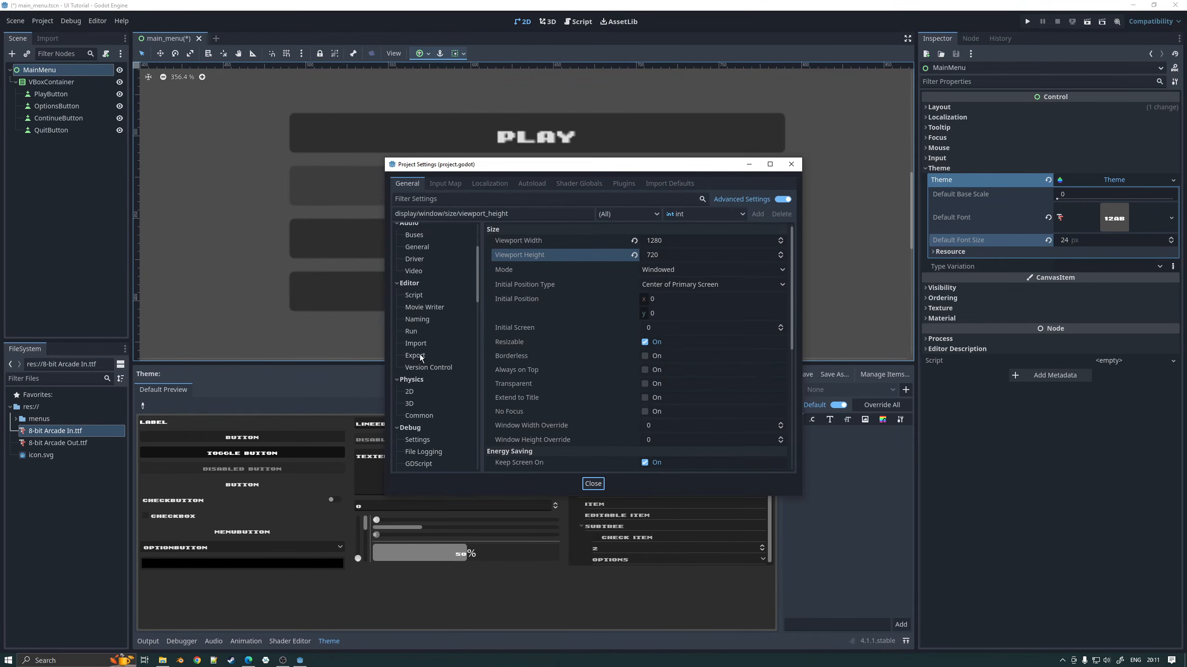
{"action": "scroll", "coordinate": [419, 357], "scroll_direction": "down", "scroll_amount": 4}
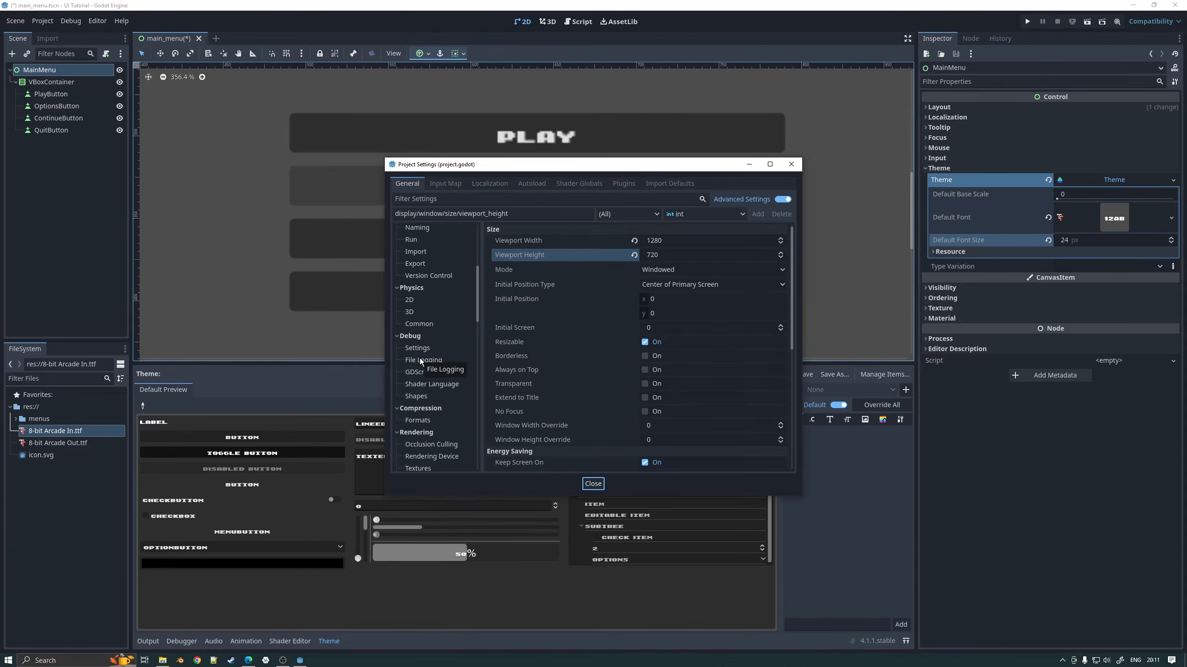
{"action": "scroll", "coordinate": [419, 357], "scroll_direction": "down", "scroll_amount": 6}
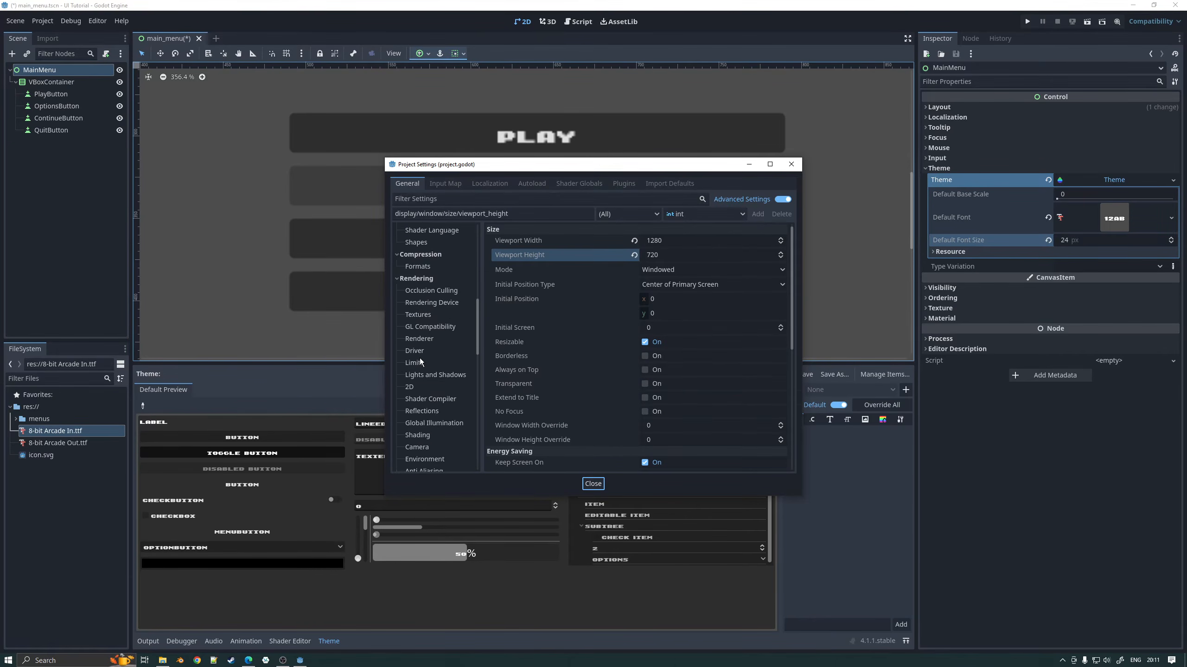
{"action": "scroll", "coordinate": [419, 357], "scroll_direction": "down", "scroll_amount": 5}
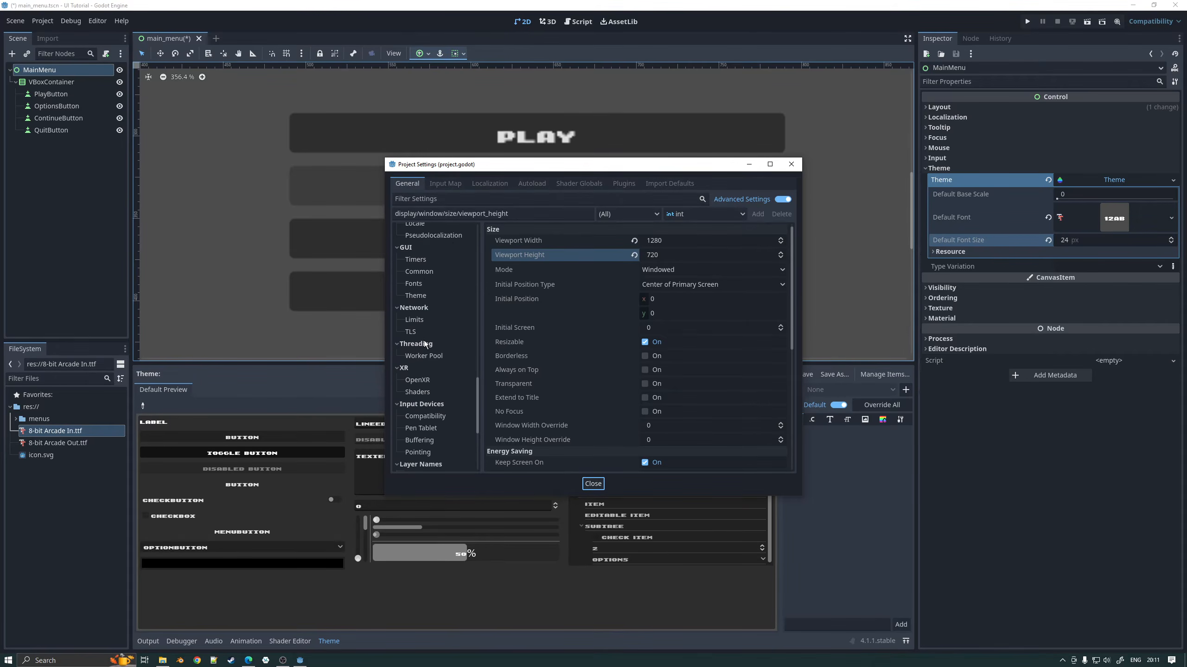
{"action": "scroll", "coordinate": [424, 340], "scroll_direction": "down", "scroll_amount": 5}
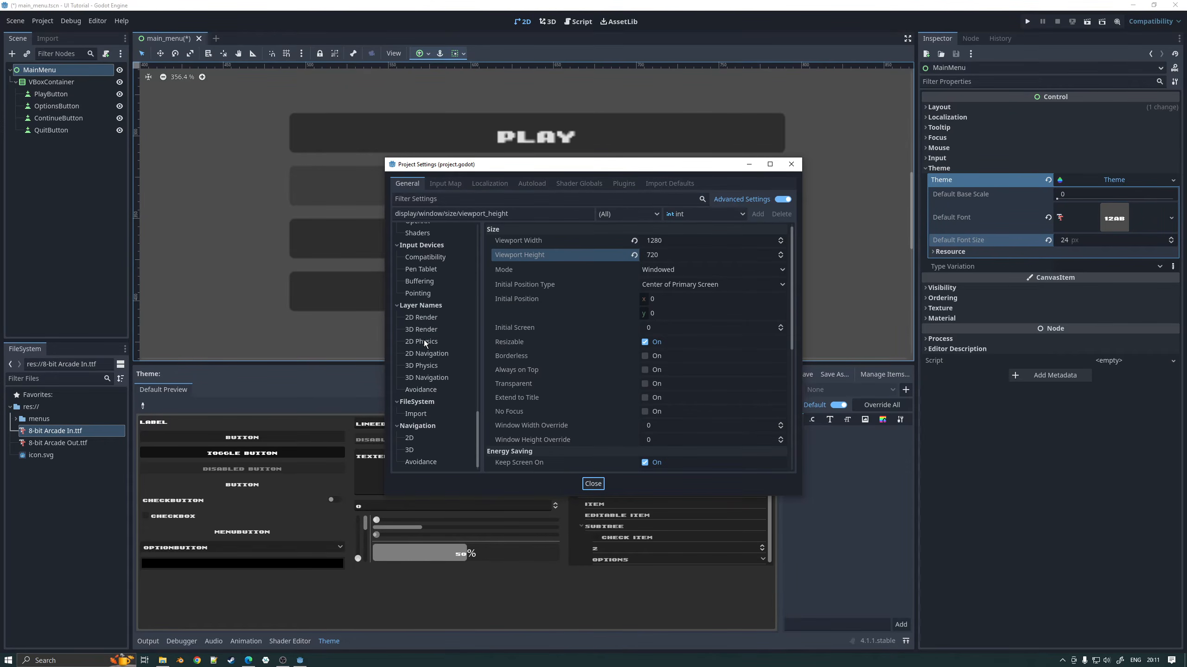
{"action": "left_click", "coordinate": [770, 204]}
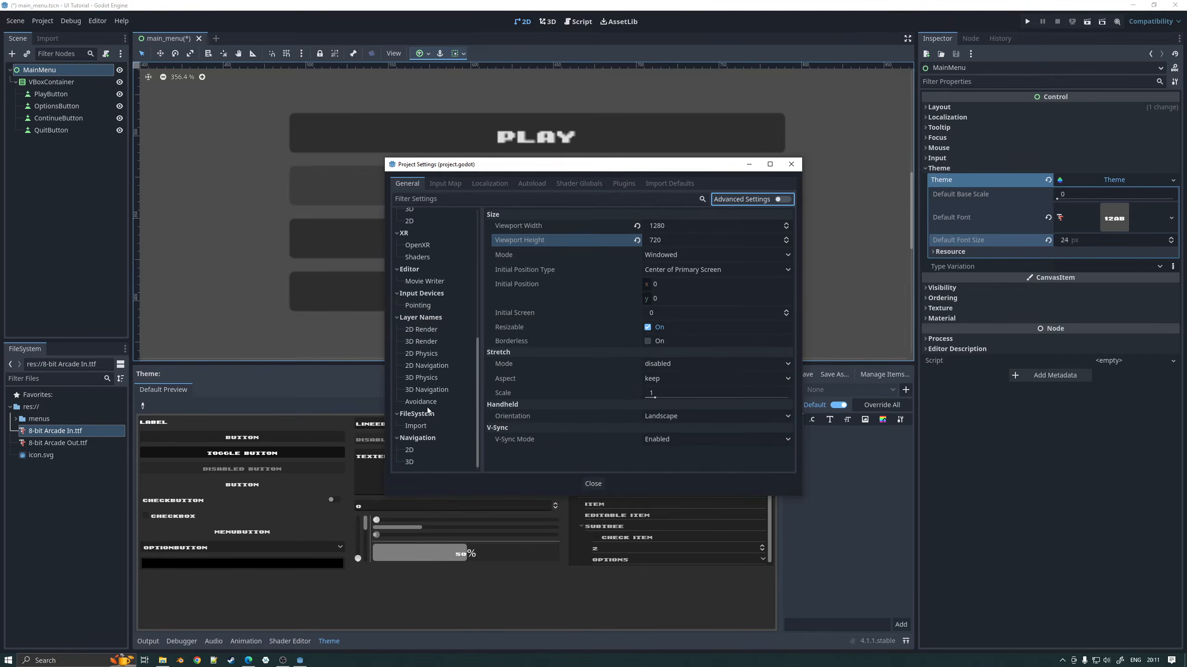
Step: Set the Default Texture Filter for canvas textures to Nearest, compare the button text in the viewport, and close the project settings
{"action": "scroll", "coordinate": [436, 295], "scroll_direction": "up", "scroll_amount": 5}
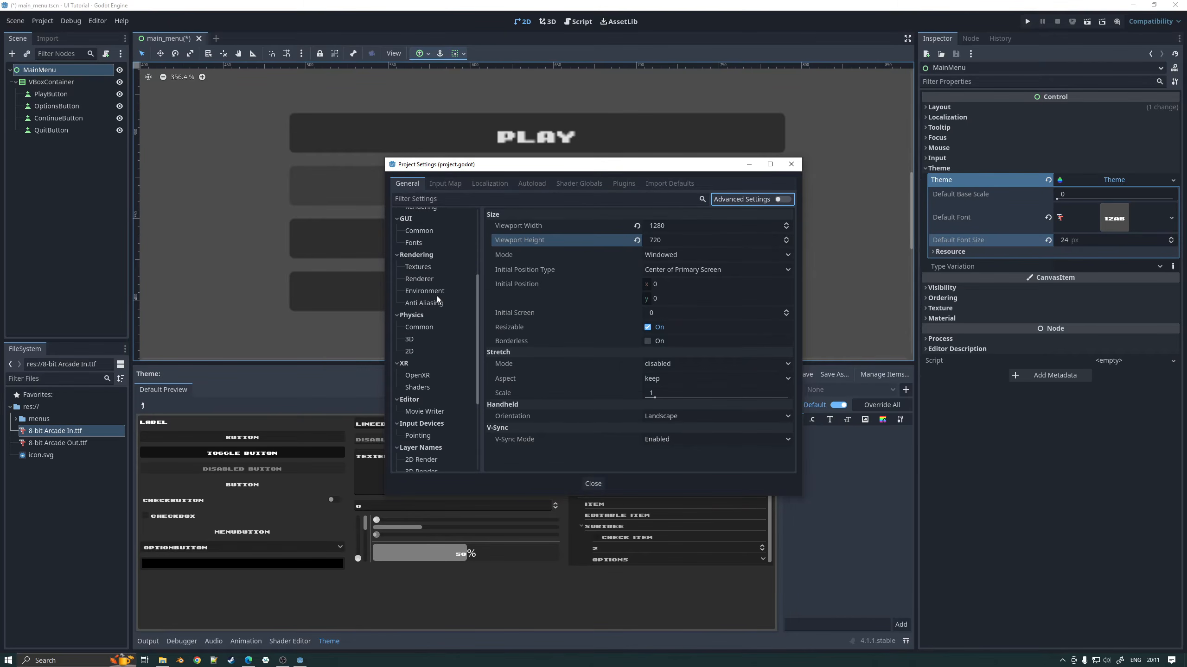
{"action": "left_click", "coordinate": [419, 301]}
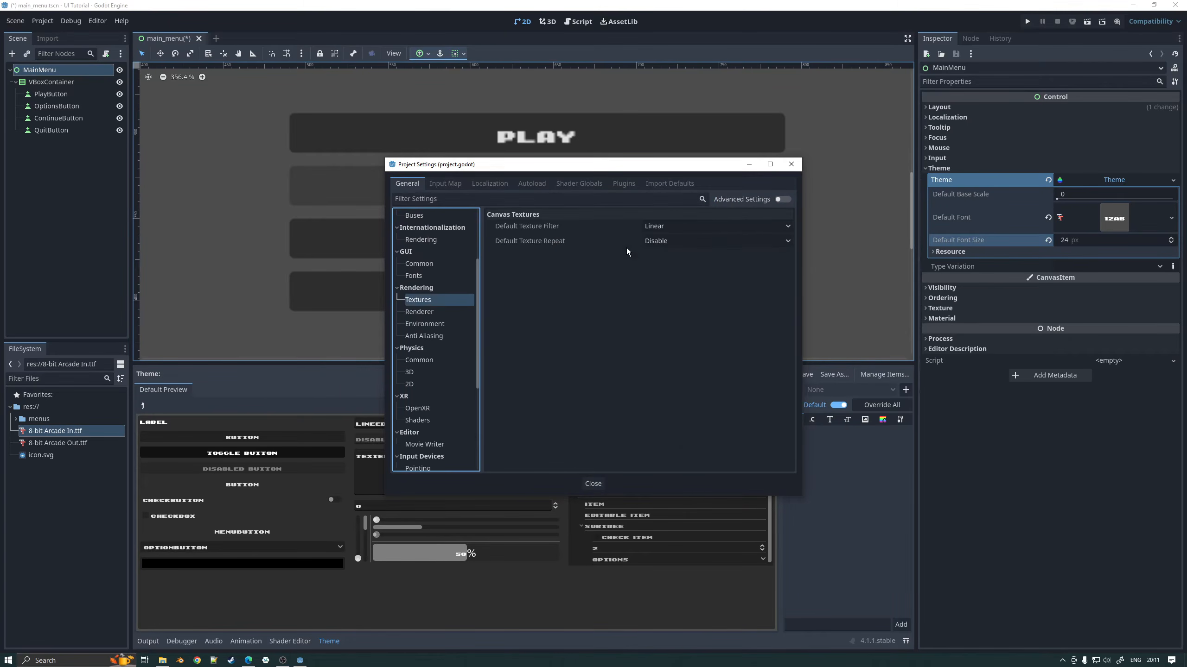
{"action": "left_click", "coordinate": [674, 227]}
{"action": "left_click", "coordinate": [670, 243]}
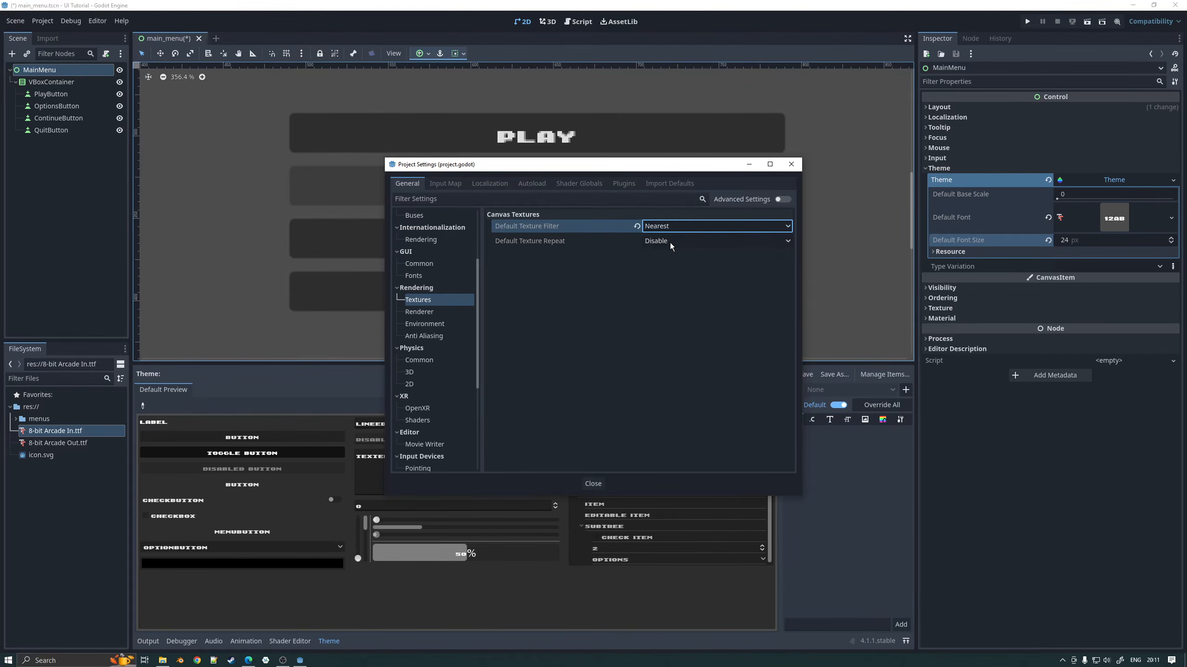
{"action": "left_click_drag", "start_coordinate": [634, 165], "coordinate": [540, 358]}
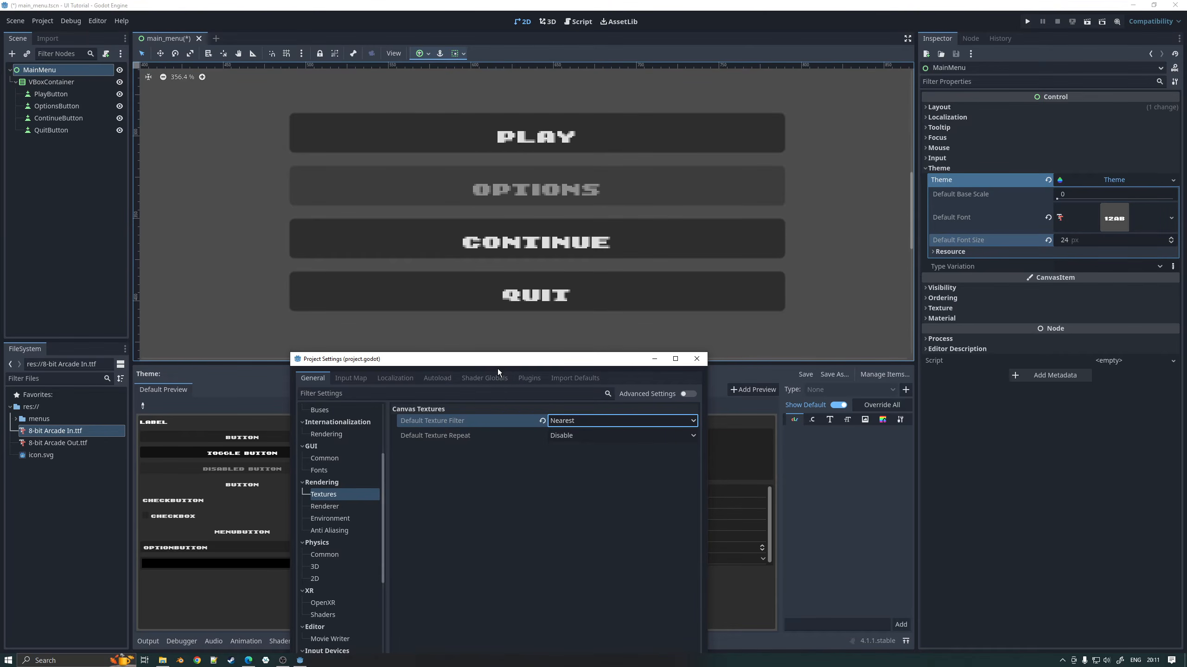
{"action": "left_click_drag", "start_coordinate": [464, 362], "coordinate": [465, 323]}
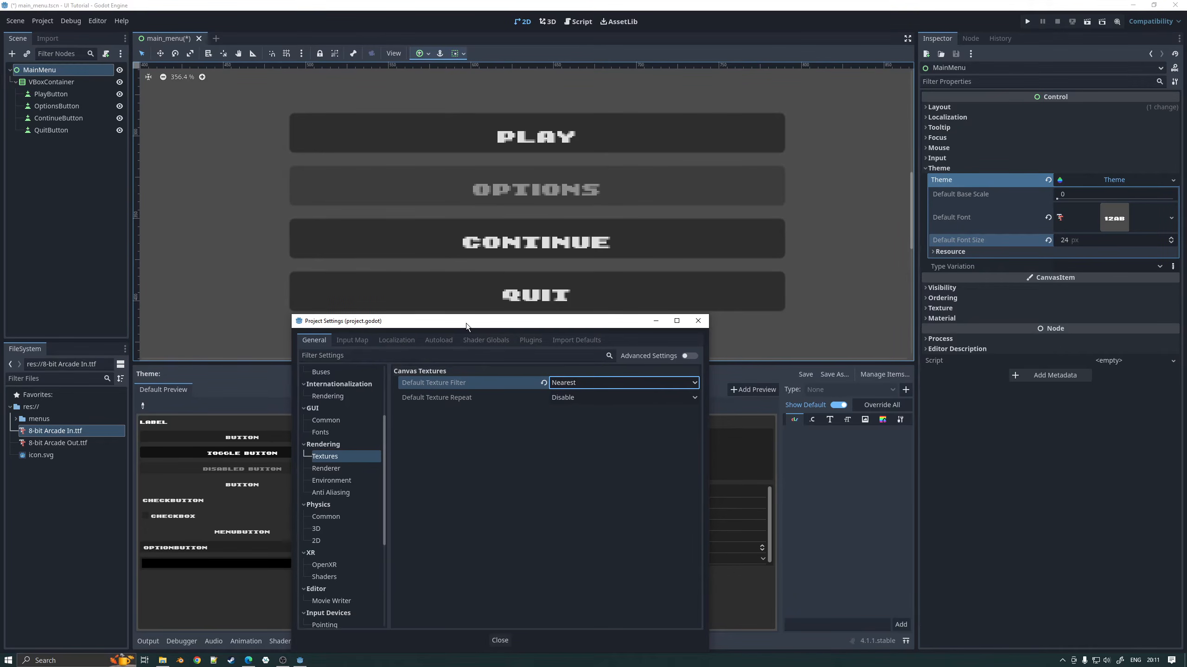
{"action": "left_click", "coordinate": [698, 321]}
Step: Set the theme's default font size to 32 px and check the menu buttons up close and within the whole screen
{"action": "scroll", "coordinate": [568, 257], "scroll_direction": "down", "scroll_amount": 5}
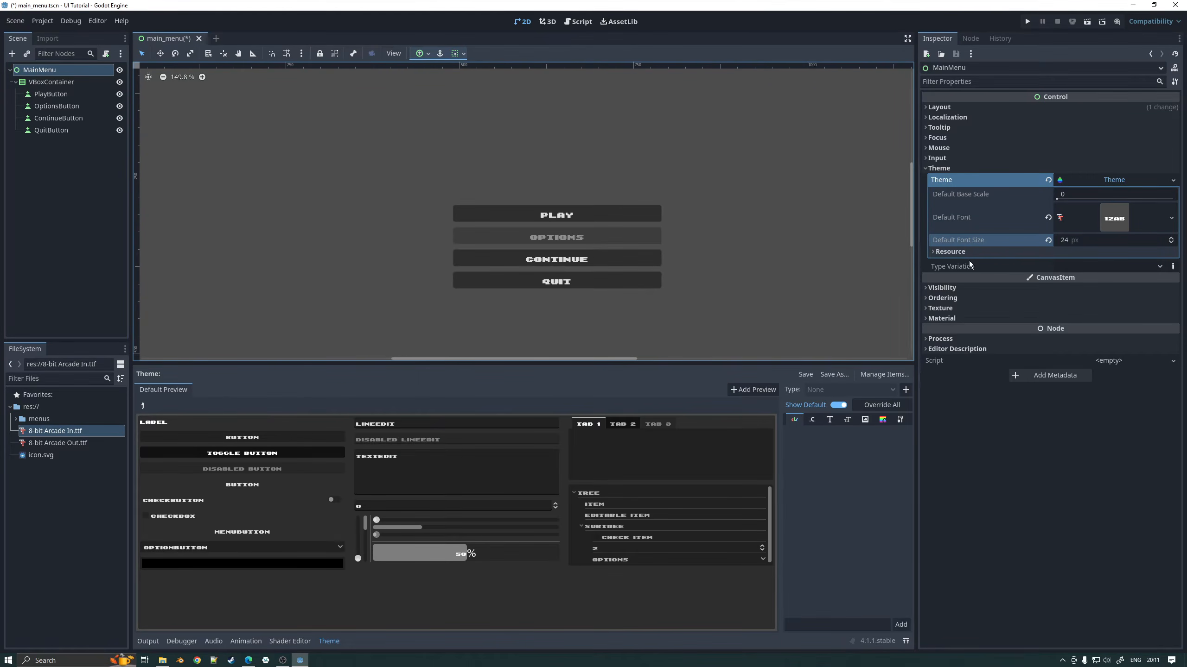
{"action": "left_click", "coordinate": [1088, 240]}
{"action": "type", "text": "32"}
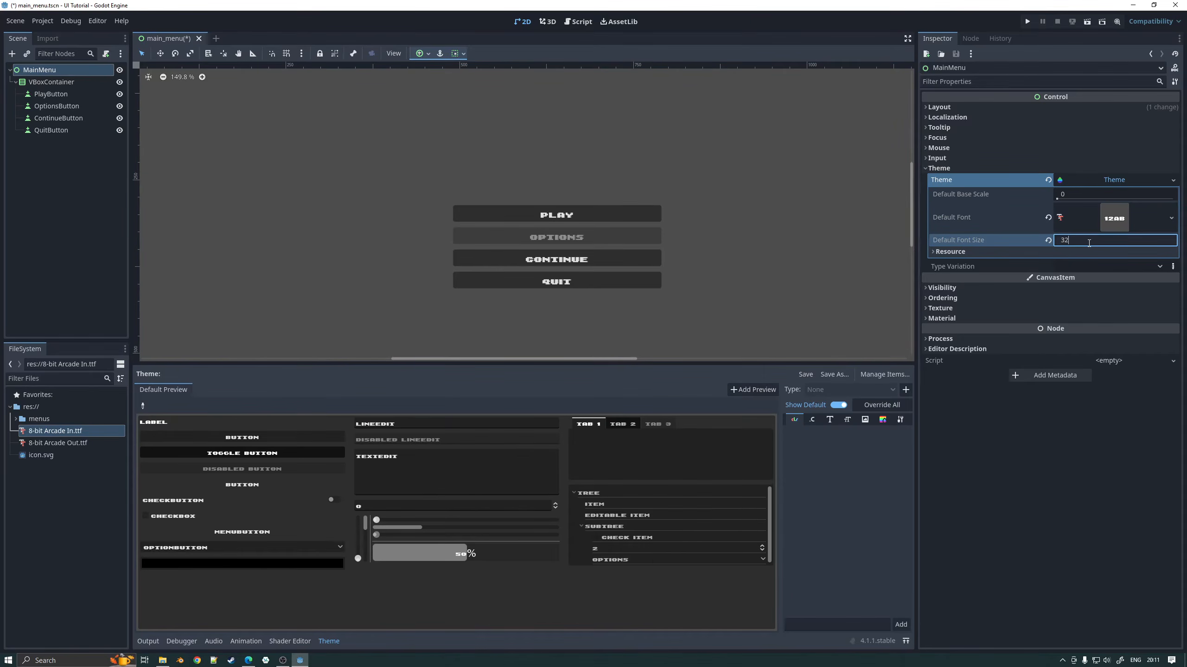
{"action": "key", "text": "Return"}
{"action": "scroll", "coordinate": [653, 286], "scroll_direction": "up", "scroll_amount": 1}
{"action": "scroll", "coordinate": [652, 286], "scroll_direction": "up", "scroll_amount": 4}
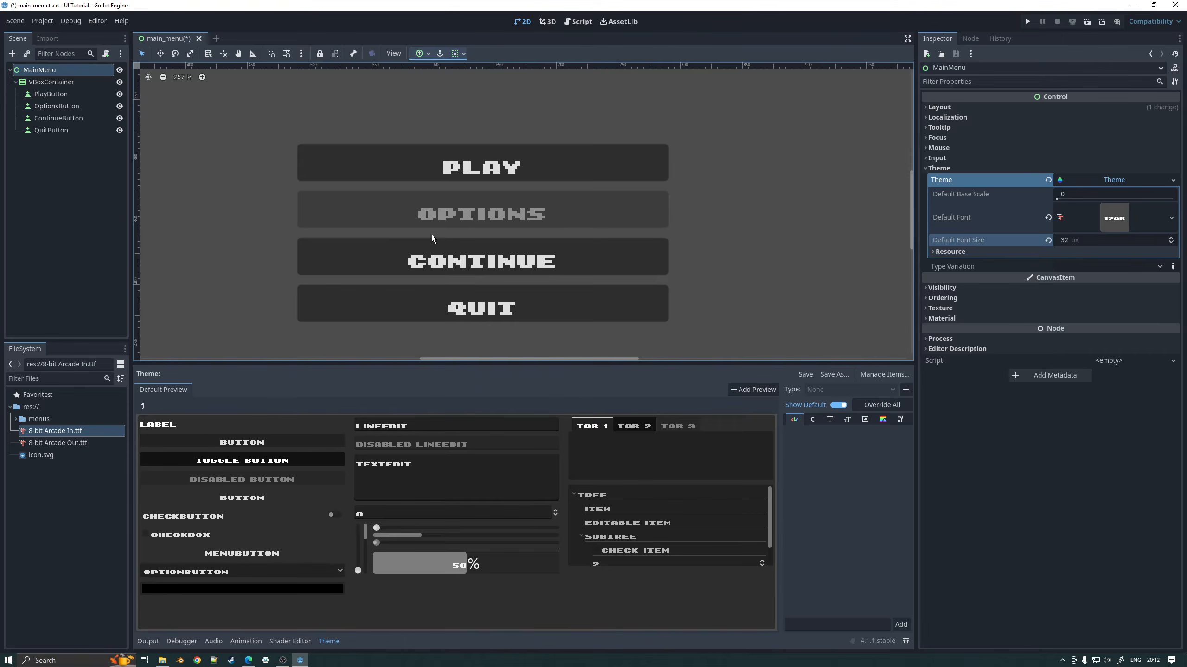
{"action": "scroll", "coordinate": [432, 235], "scroll_direction": "down", "scroll_amount": 12}
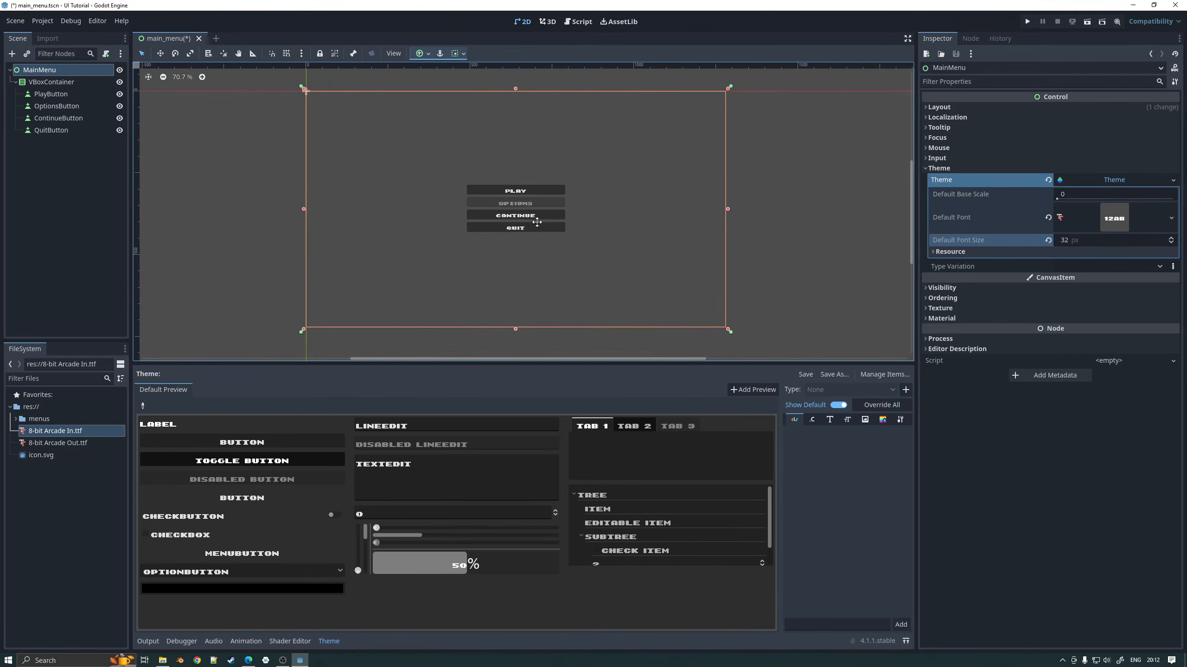
{"action": "middle_click_drag", "start_coordinate": [537, 222], "coordinate": [568, 232]}
{"action": "scroll", "coordinate": [535, 234], "scroll_direction": "up", "scroll_amount": 7}
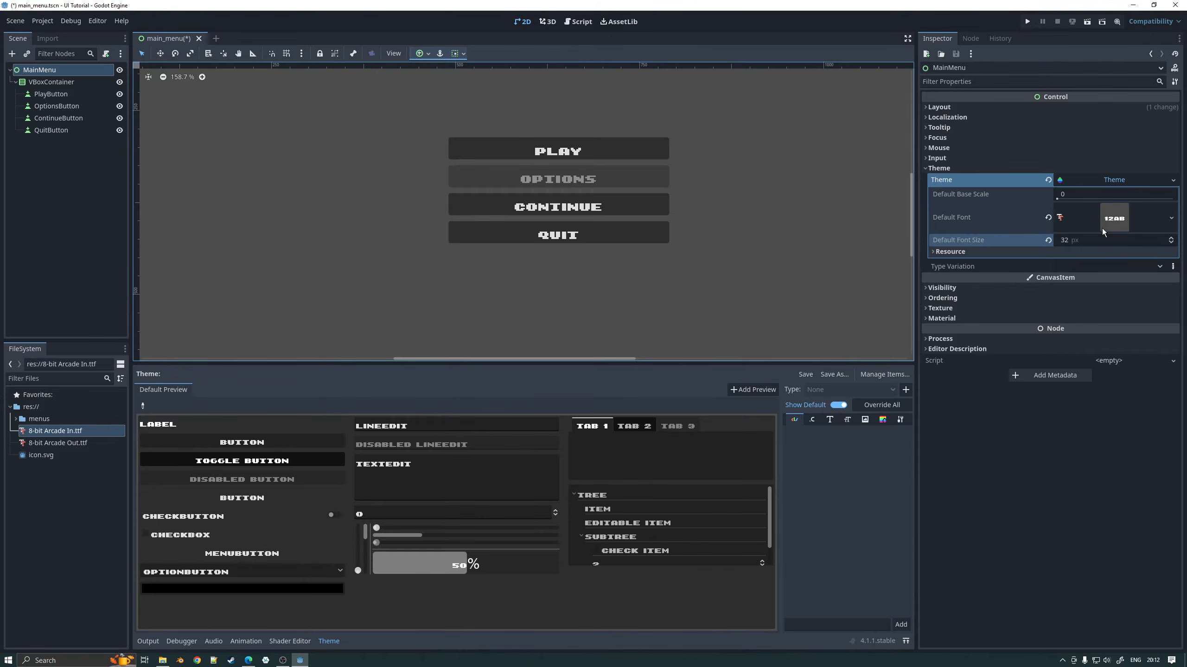
Step: Set the theme's default font size to 48 px
{"action": "left_click_drag", "start_coordinate": [1081, 238], "coordinate": [1063, 238]}
{"action": "left_click", "coordinate": [1083, 241]}
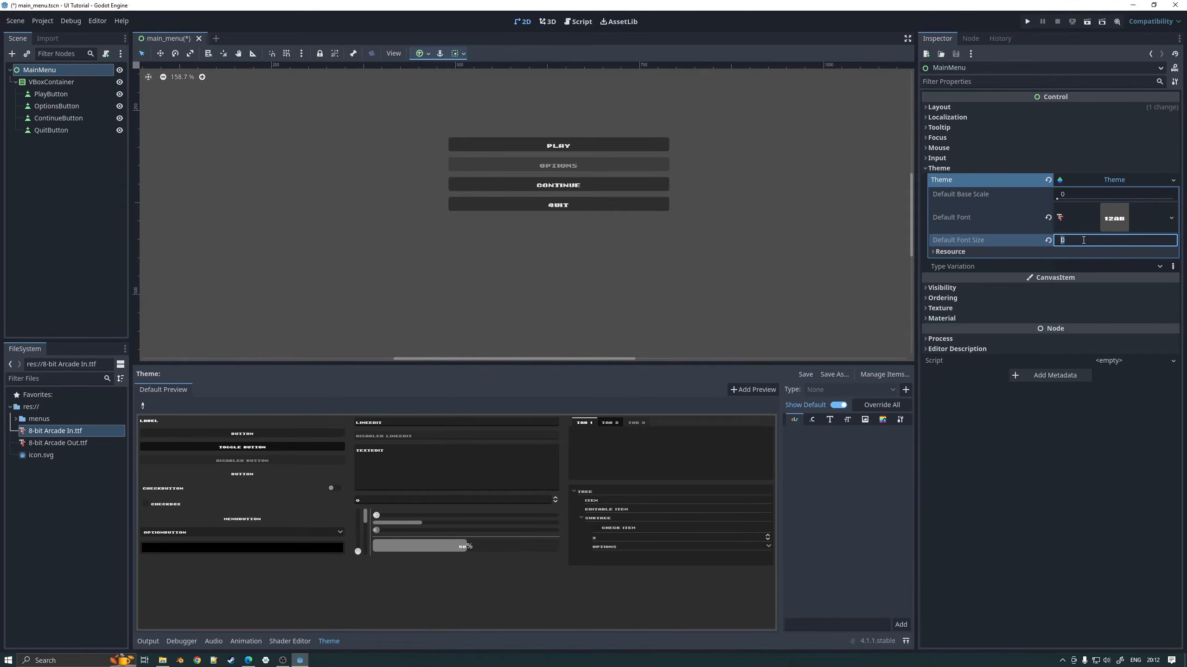
{"action": "type", "text": "48/"}
{"action": "key", "text": "Return"}
{"action": "scroll", "coordinate": [595, 234], "scroll_direction": "down", "scroll_amount": 3}
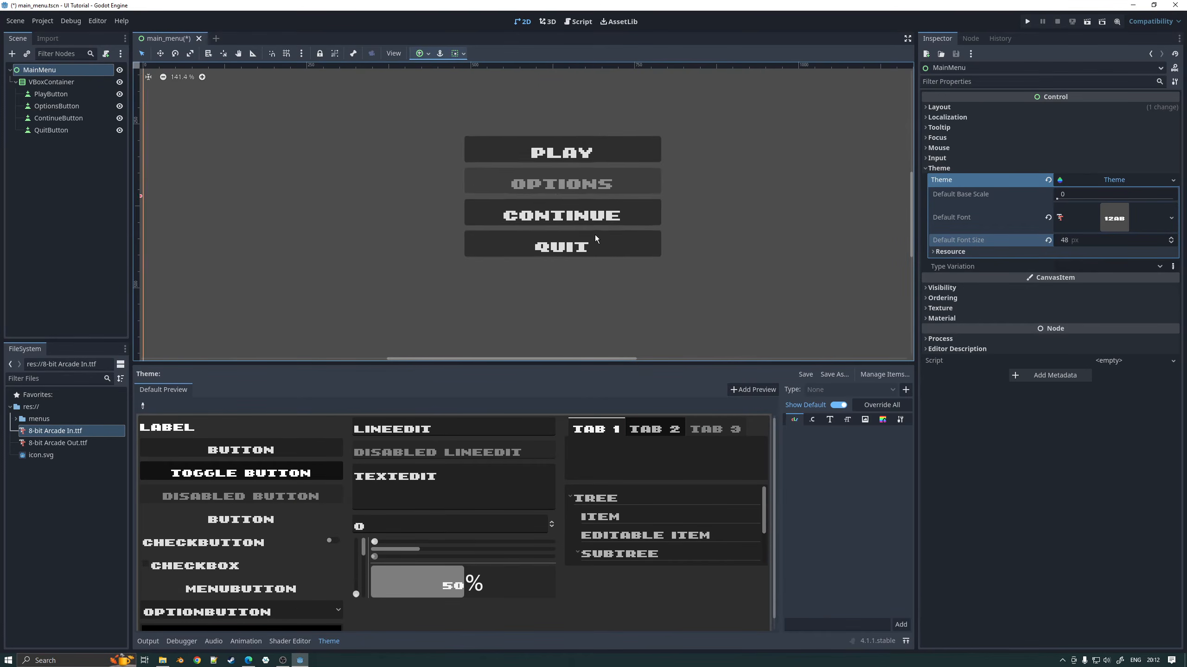
Step: Run the project, try the Play, Options, Continue and Quit buttons in the game window, and close it
{"action": "key", "text": "F5"}
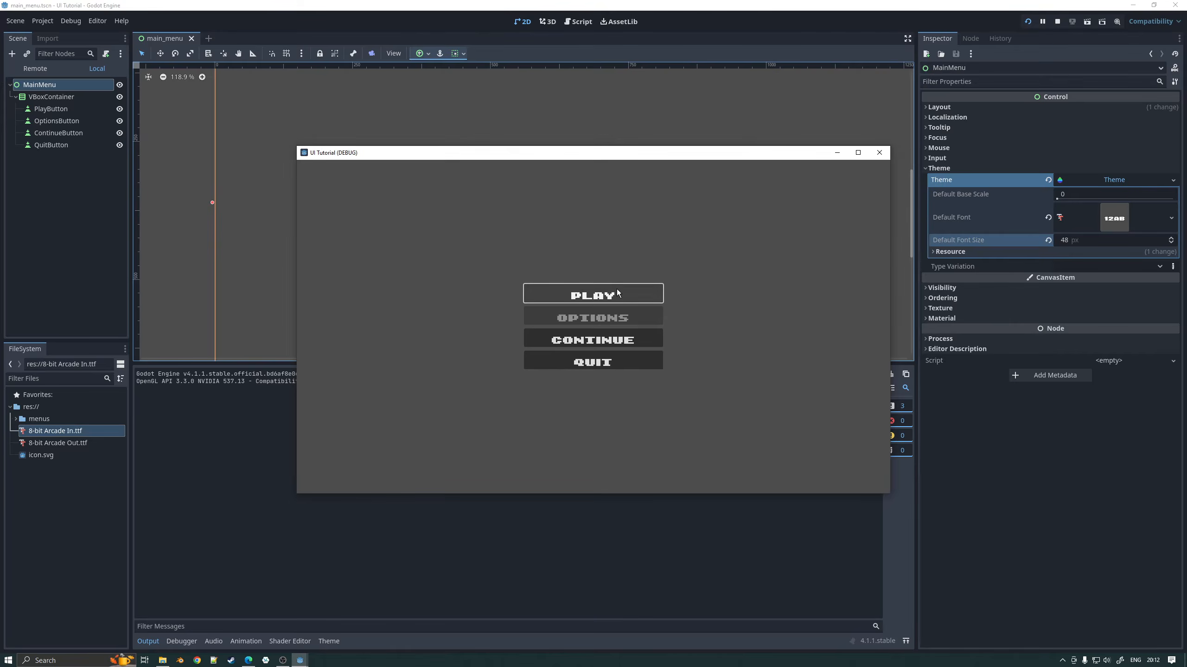
{"action": "left_click", "coordinate": [608, 363]}
{"action": "left_click", "coordinate": [598, 339]}
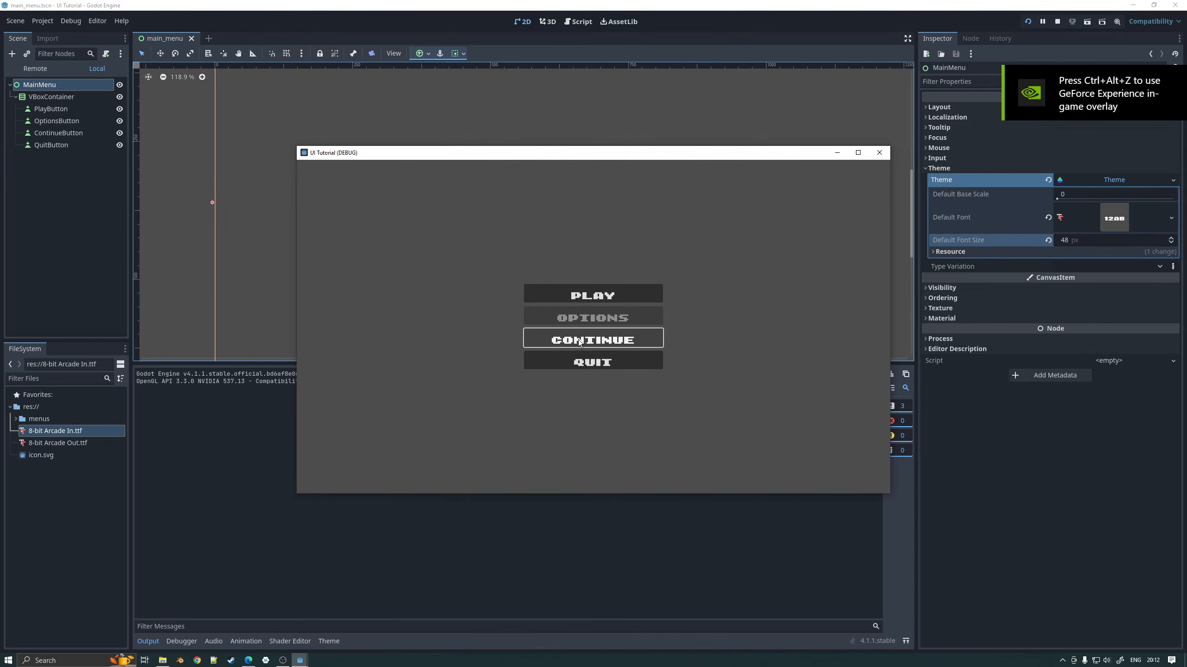
{"action": "left_click", "coordinate": [586, 314]}
{"action": "left_click", "coordinate": [586, 294]}
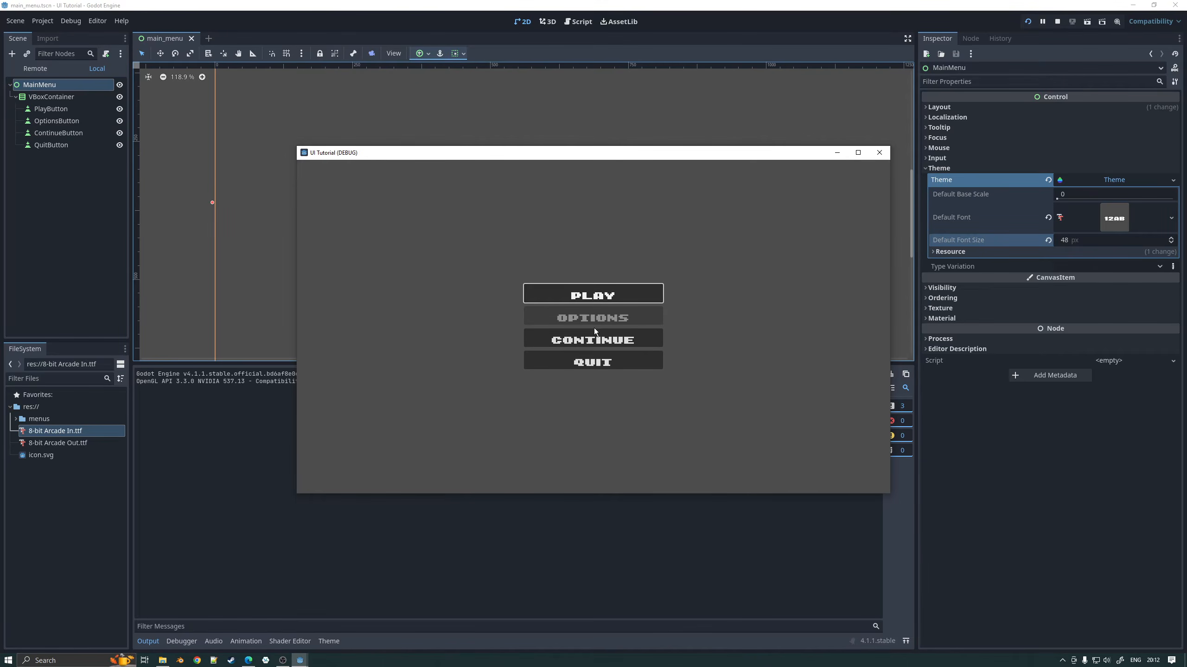
{"action": "left_click", "coordinate": [594, 340]}
{"action": "left_click", "coordinate": [601, 362]}
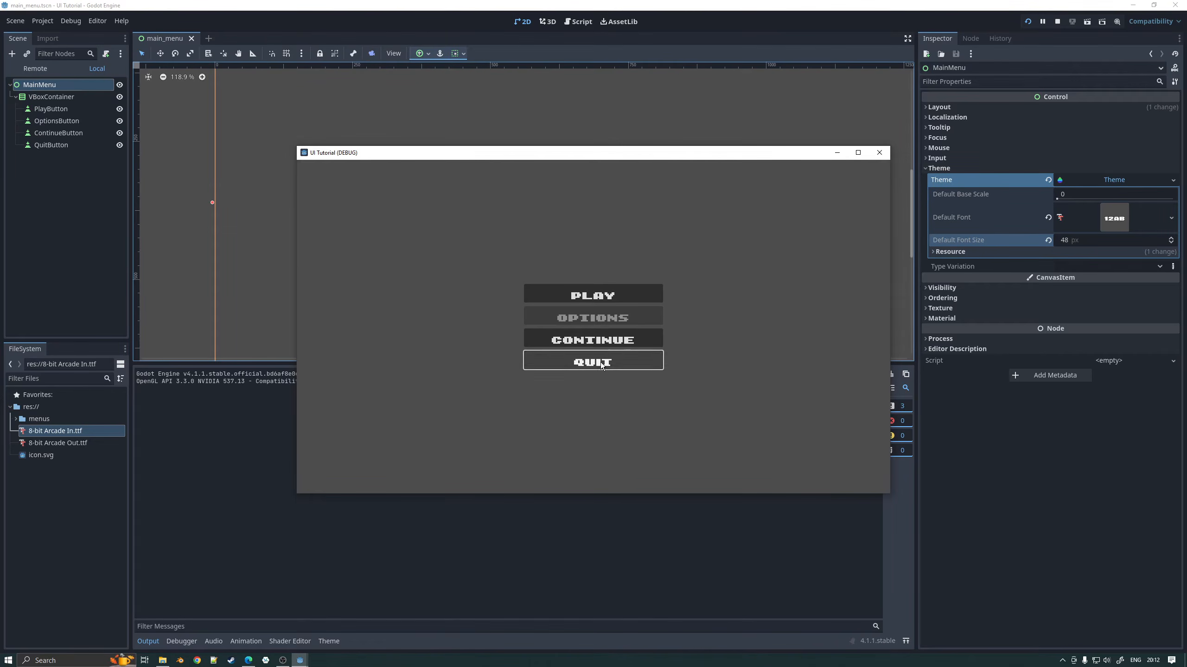
{"action": "left_click", "coordinate": [594, 316]}
{"action": "left_click", "coordinate": [595, 296]}
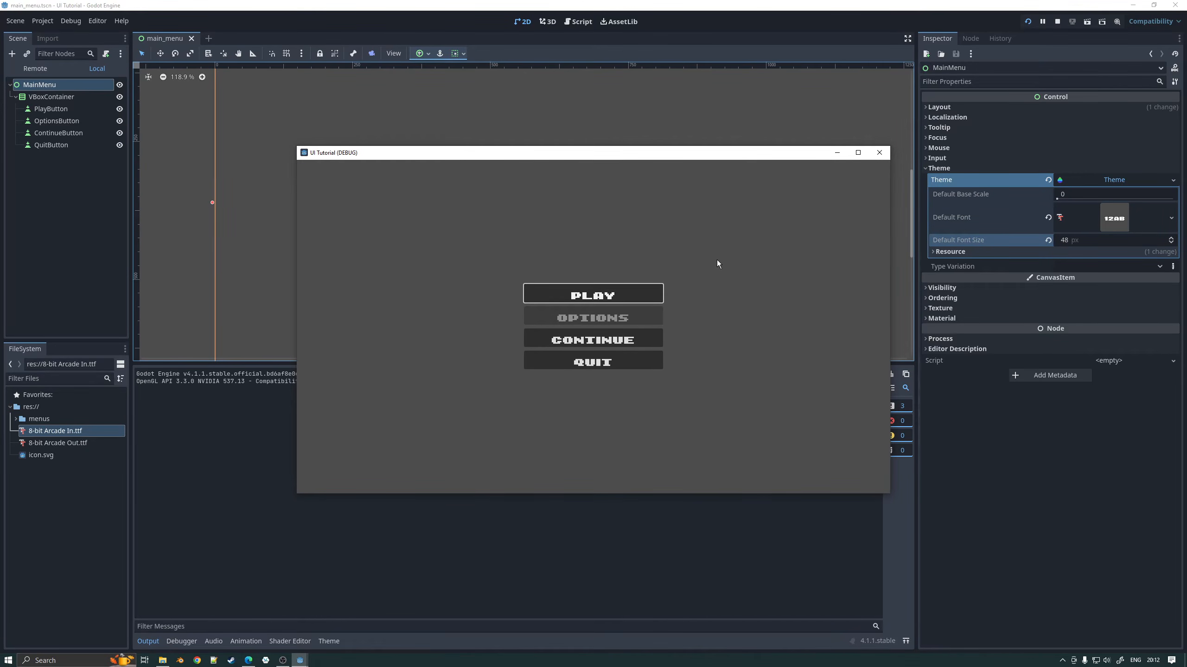
{"action": "left_click", "coordinate": [879, 152]}
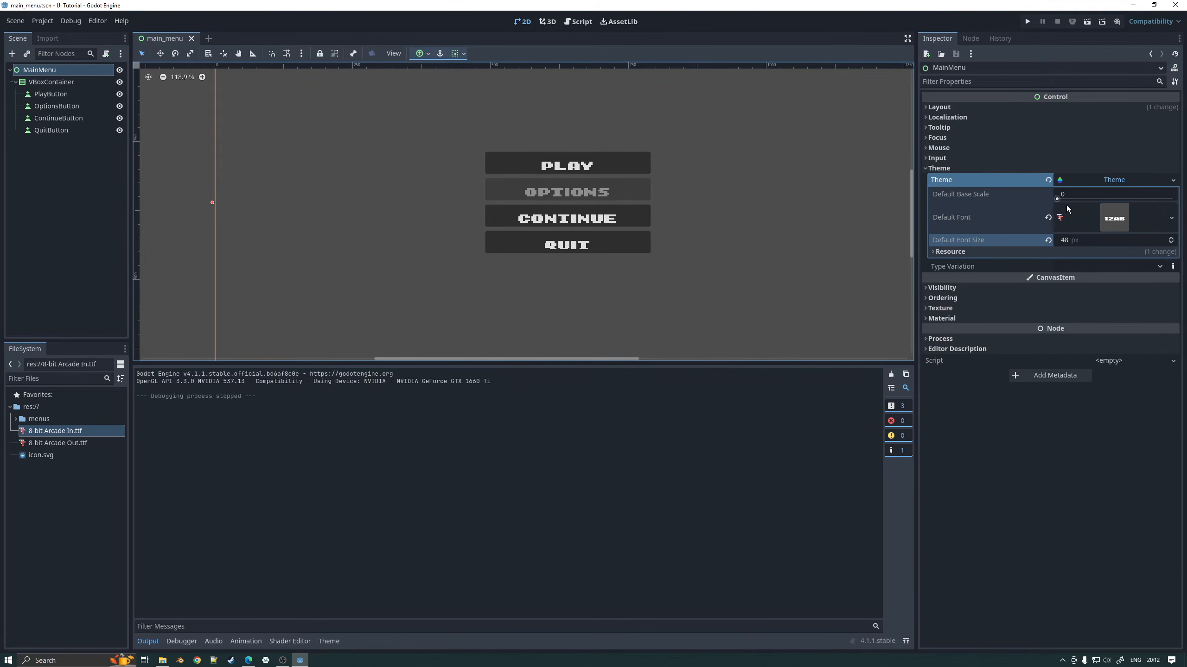
Step: Save MainMenu's theme resource as ui.theme in the res://menus folder
{"action": "left_click", "coordinate": [327, 642]}
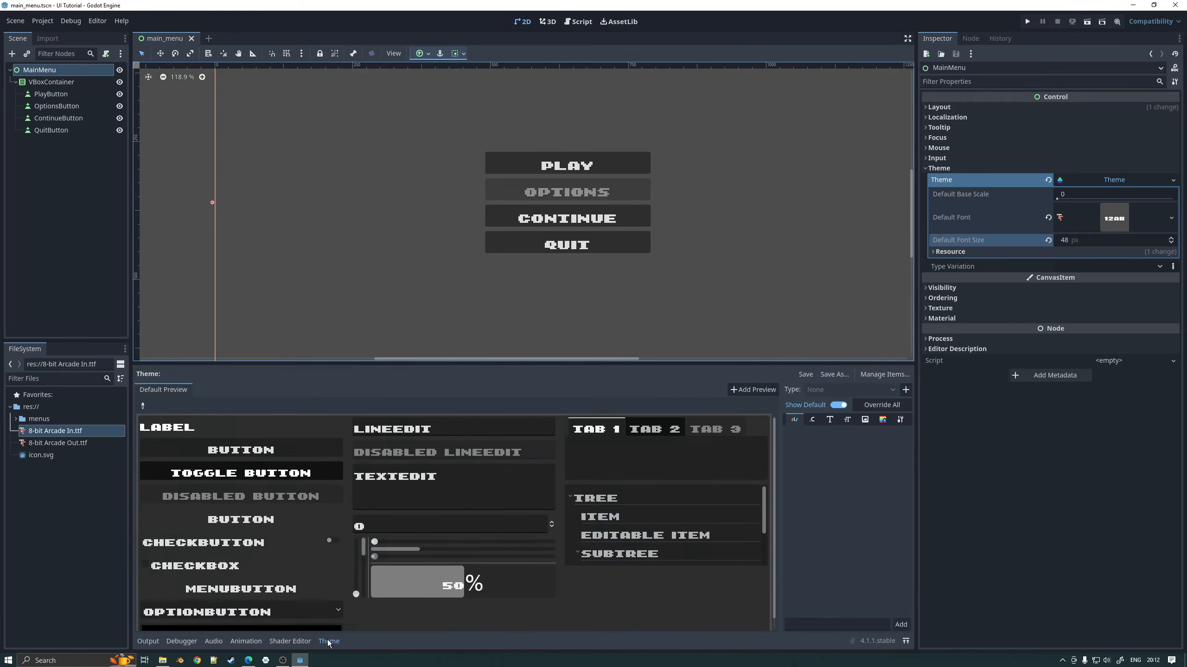
{"action": "left_click", "coordinate": [1173, 180]}
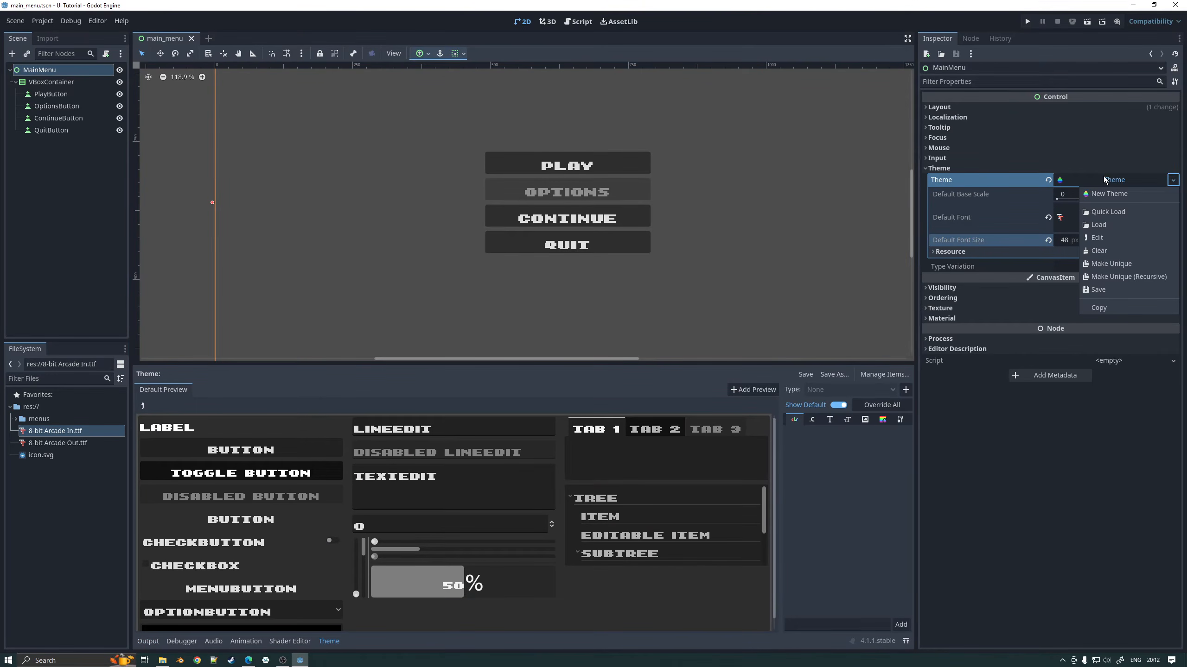
{"action": "left_click", "coordinate": [1113, 291]}
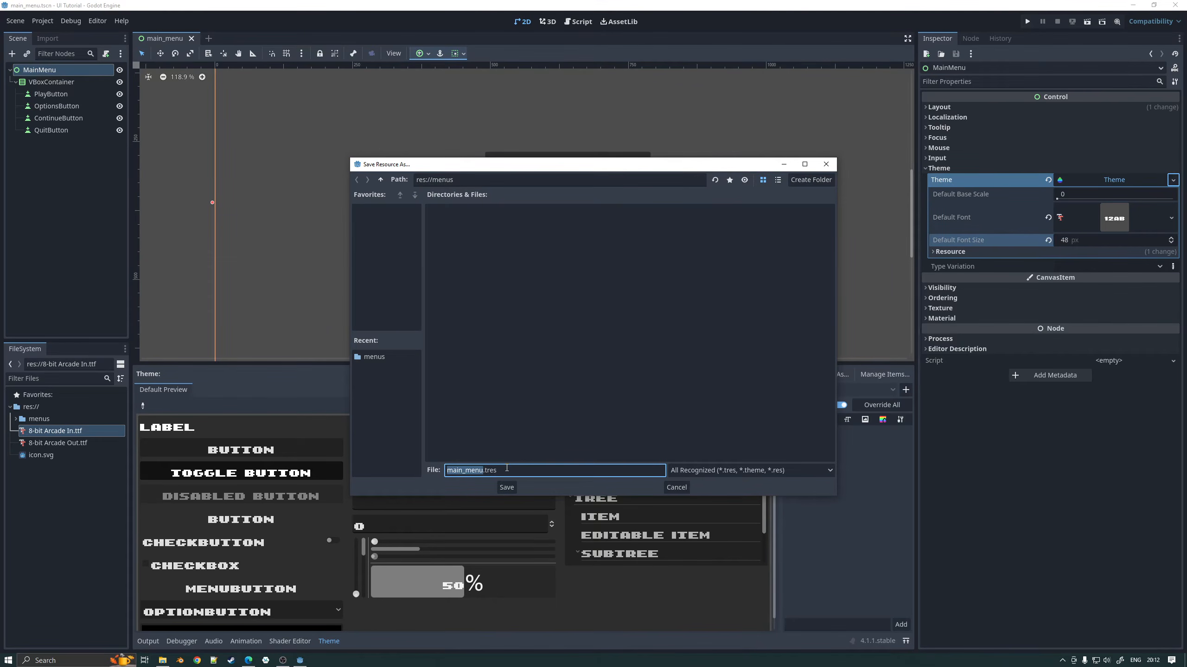
{"action": "type", "text": "ui"}
{"action": "key", "text": "BackSpace"}
{"action": "key", "text": "BackSpace"}
{"action": "key", "text": "BackSpace"}
{"action": "type", "text": "heme"}
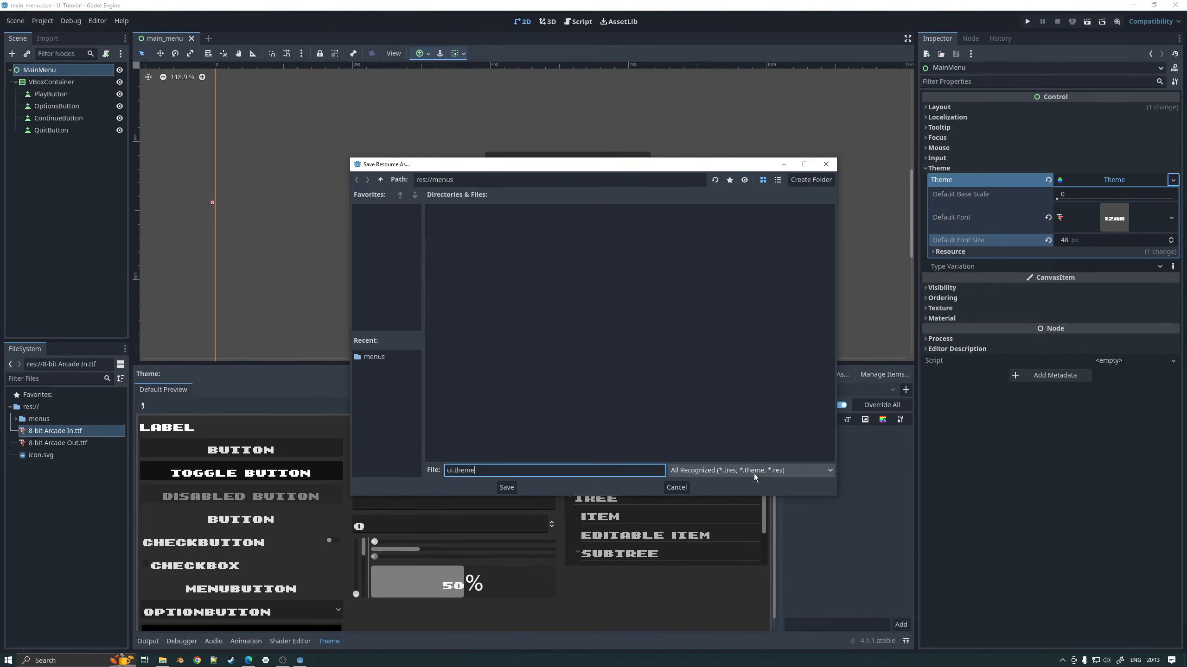
{"action": "left_click", "coordinate": [510, 488]}
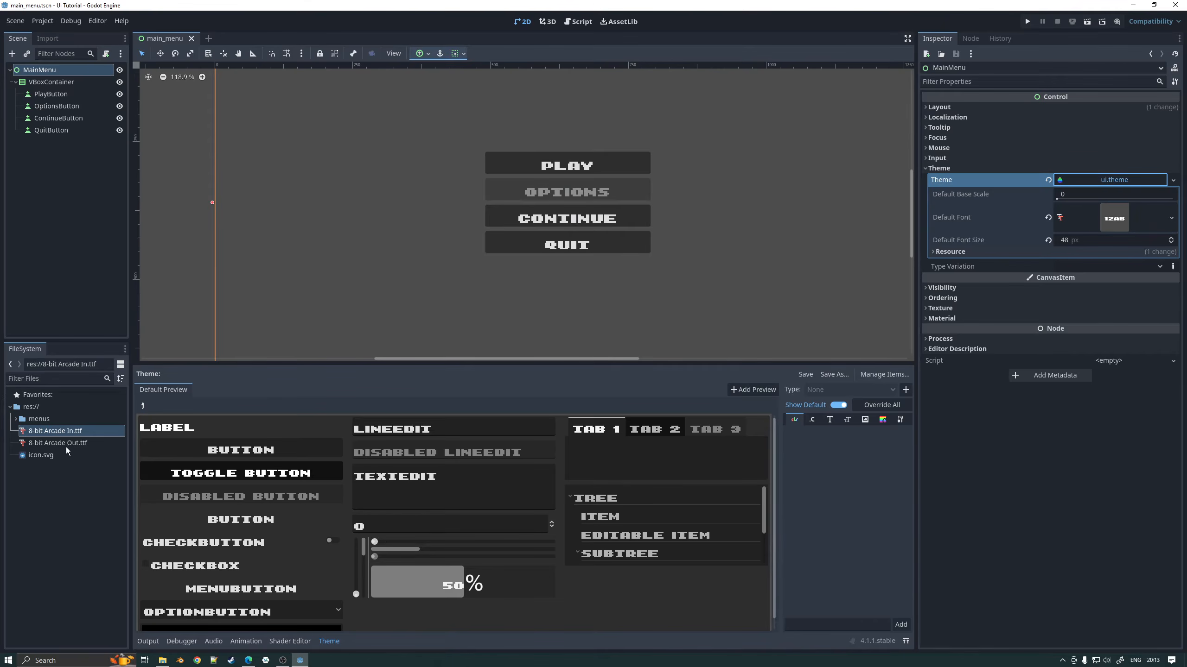
Step: Move 8-bit Arcade In.ttf and 8-bit Arcade Out.ttf into the menus folder and open ui.theme in the inspector
{"action": "left_click", "coordinate": [41, 421]}
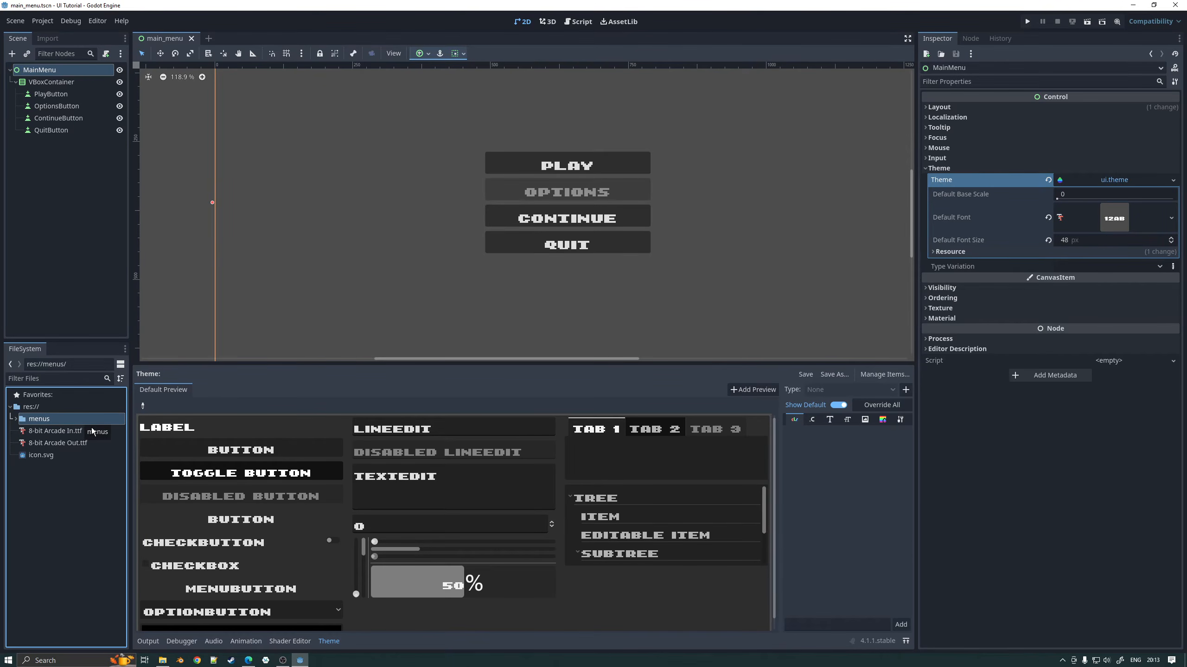
{"action": "key", "text": "F5"}
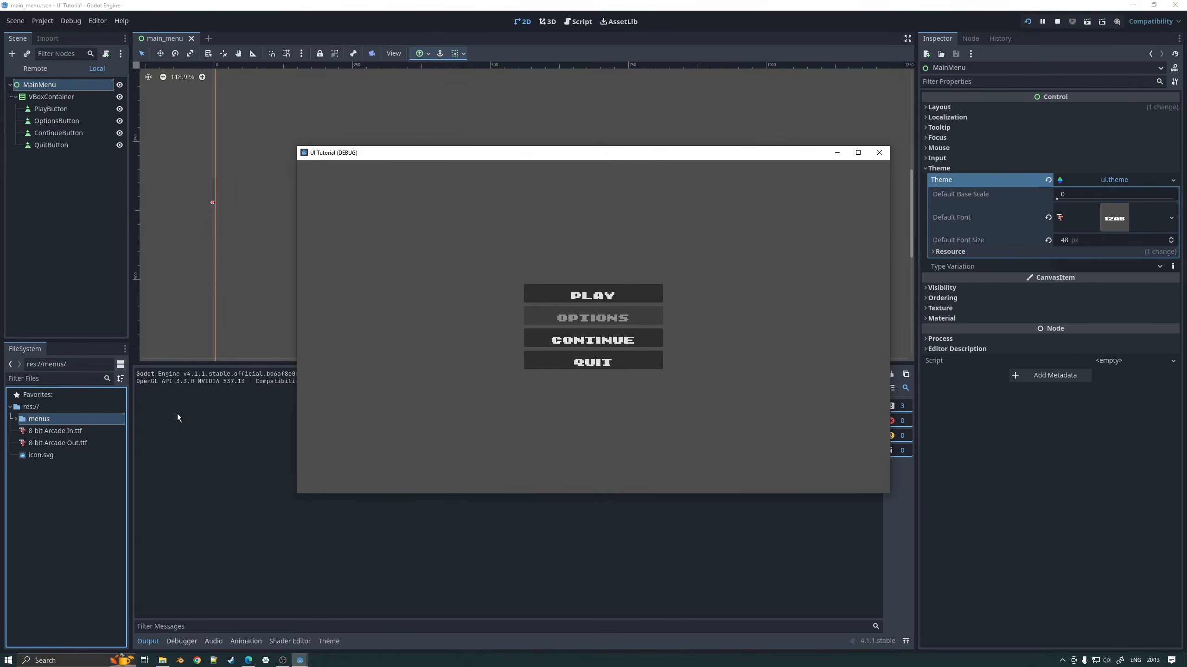
{"action": "left_click", "coordinate": [17, 420]}
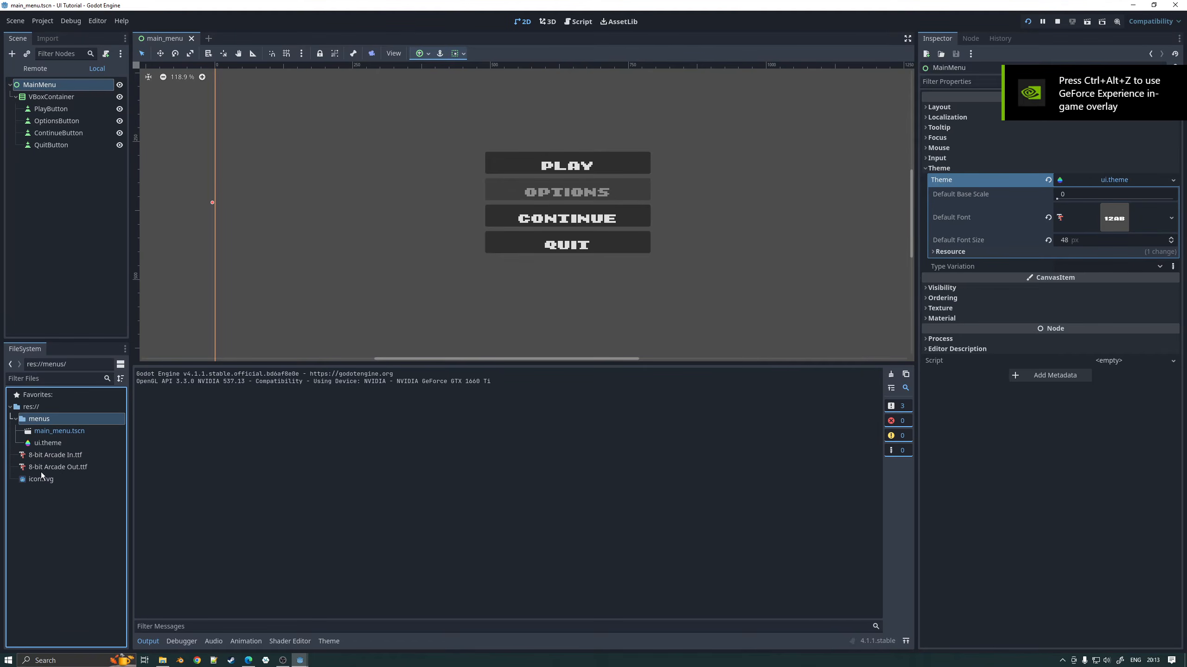
{"action": "left_click", "coordinate": [52, 455]}
{"action": "left_click", "coordinate": [53, 468], "text": "shift"}
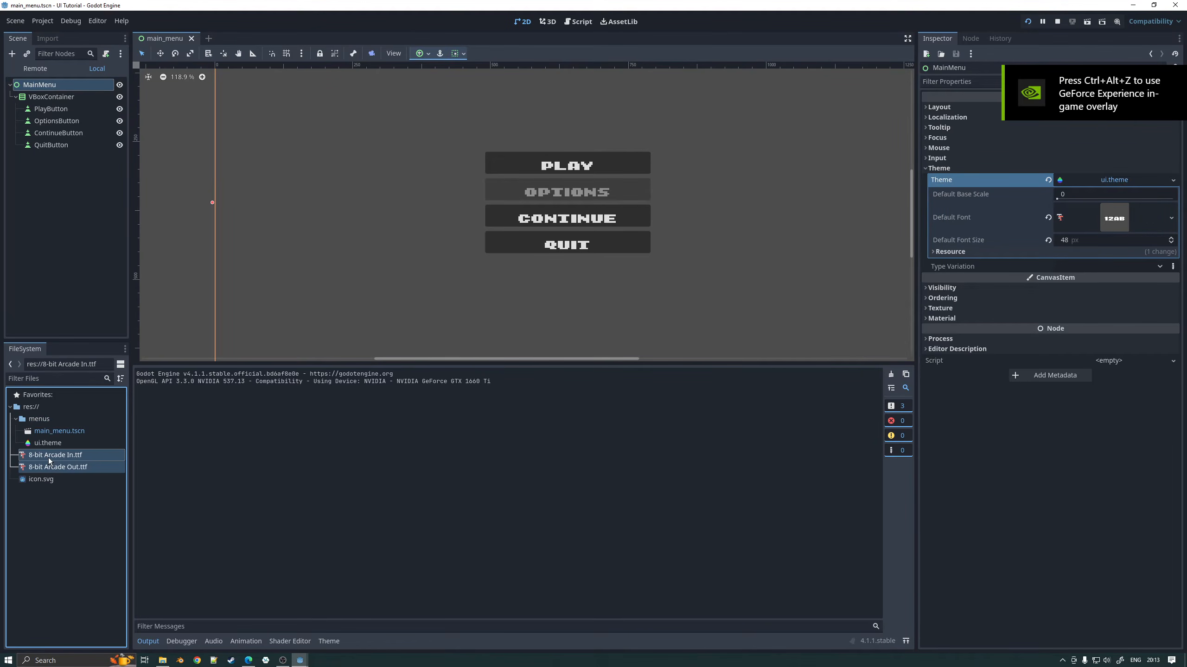
{"action": "left_click_drag", "start_coordinate": [49, 454], "coordinate": [43, 424]}
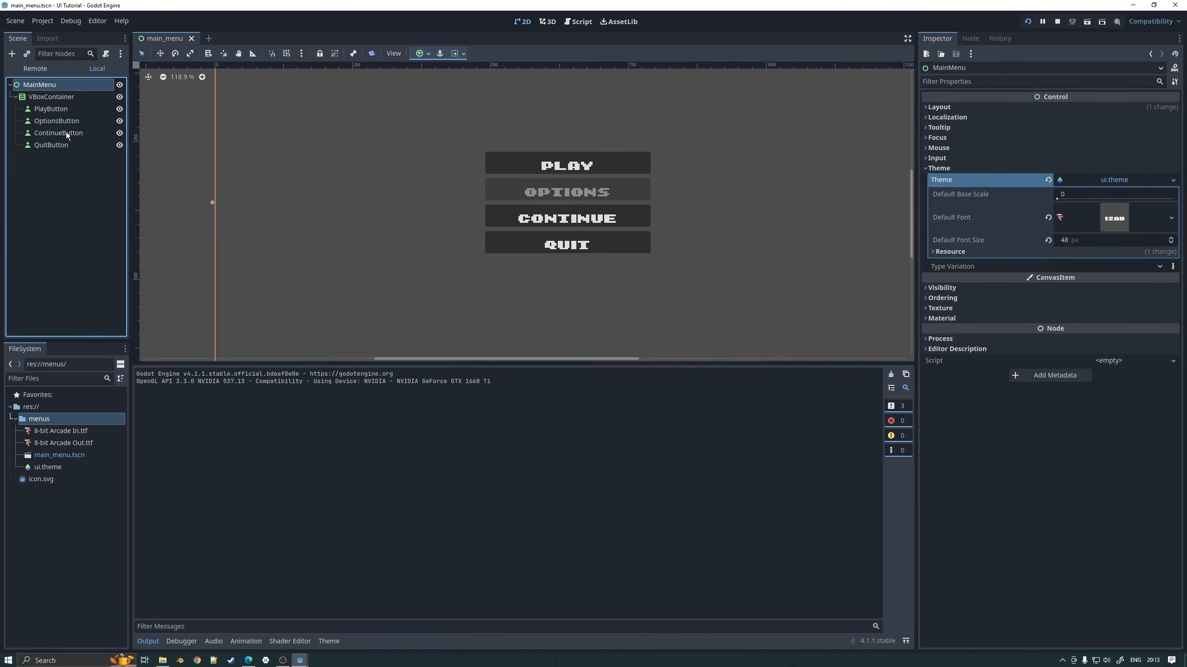
{"action": "left_click", "coordinate": [331, 641]}
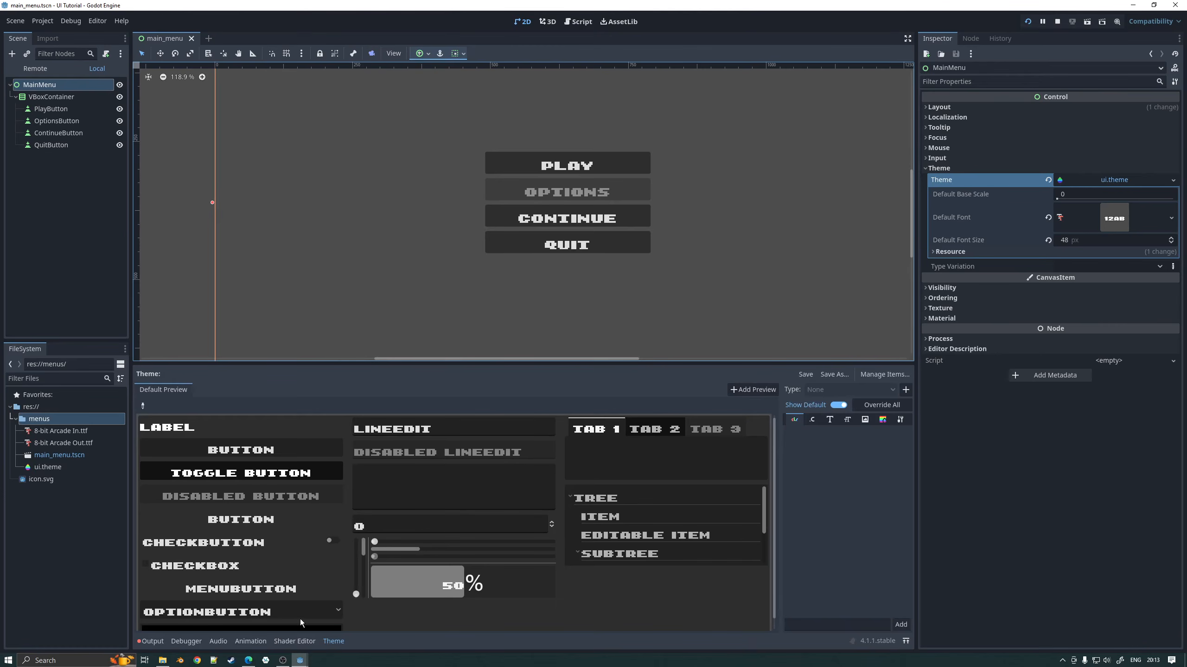
{"action": "left_click", "coordinate": [48, 466]}
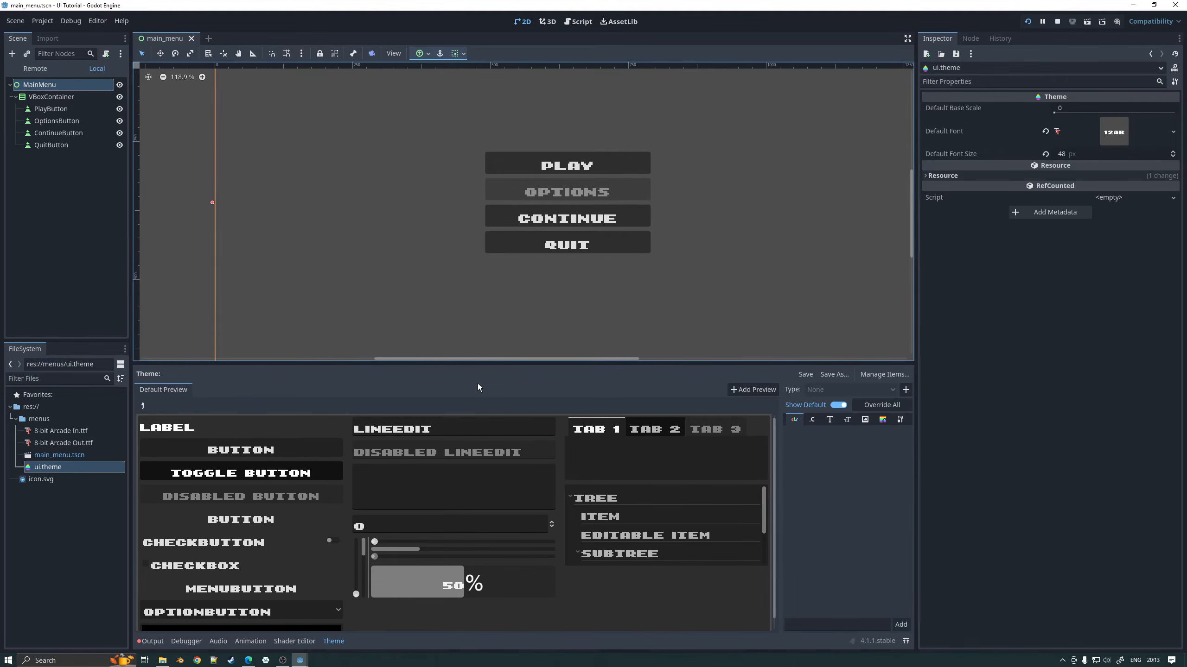
Step: Switch to the browser and download Button.zip from the itch.io Button asset pack page without paying
{"action": "key", "text": "alt+Tab"}
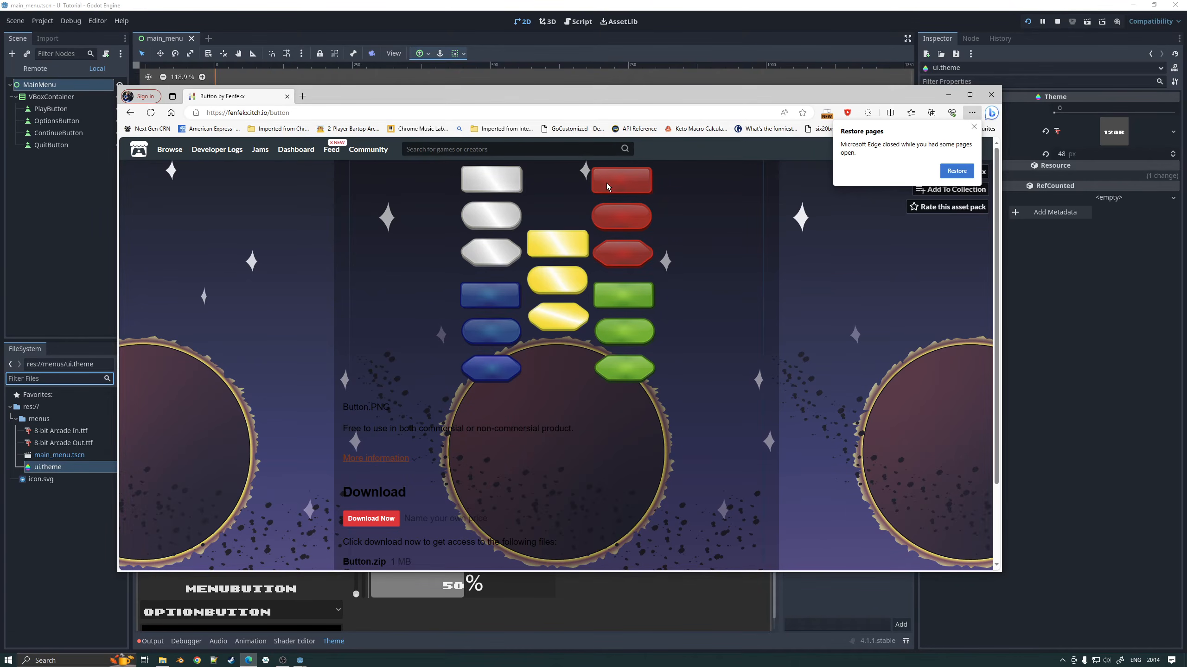
{"action": "scroll", "coordinate": [397, 409], "scroll_direction": "down", "scroll_amount": 2}
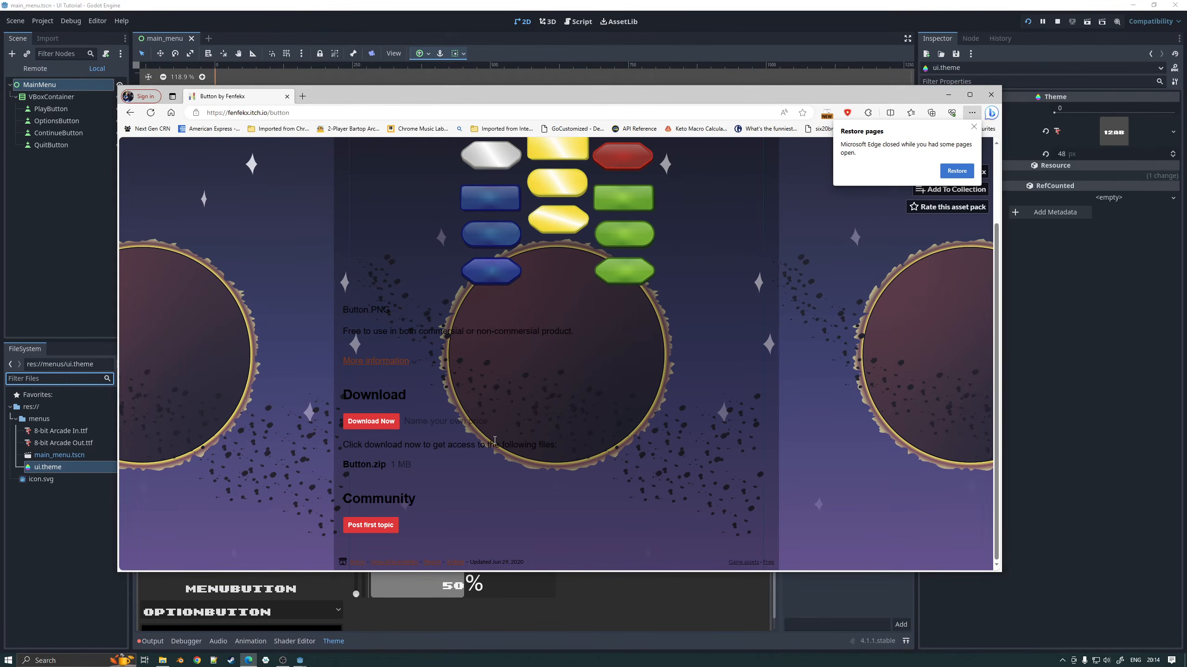
{"action": "left_click", "coordinate": [373, 422]}
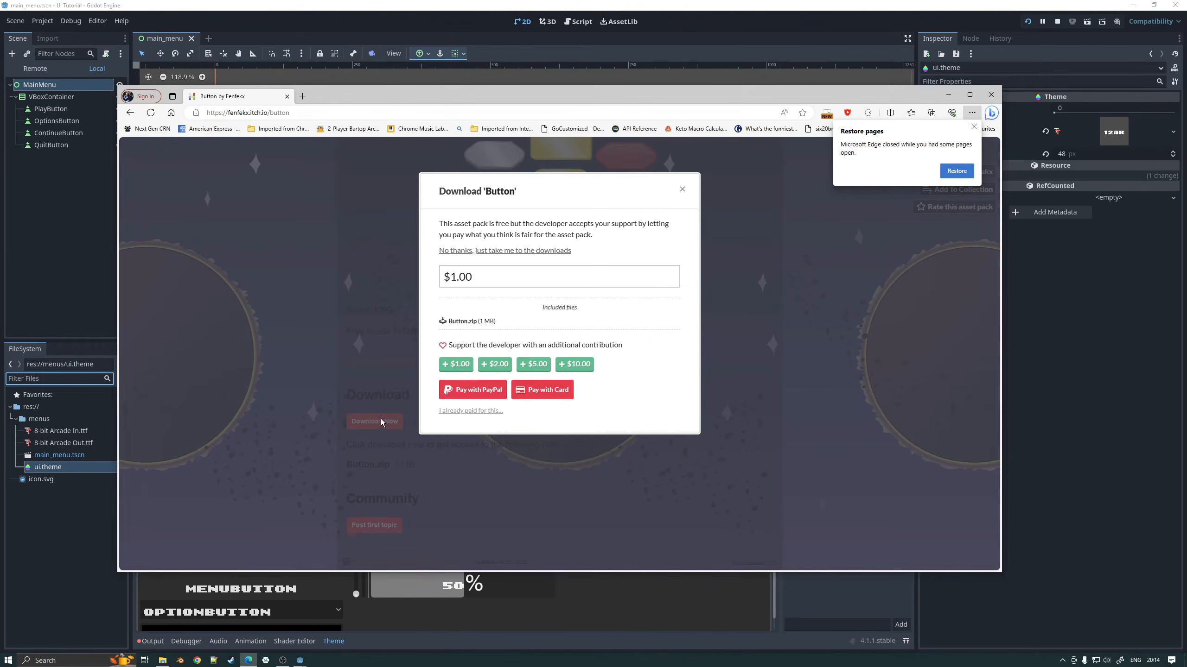
{"action": "left_click_drag", "start_coordinate": [484, 276], "coordinate": [428, 278]}
{"action": "type", "text": "0"}
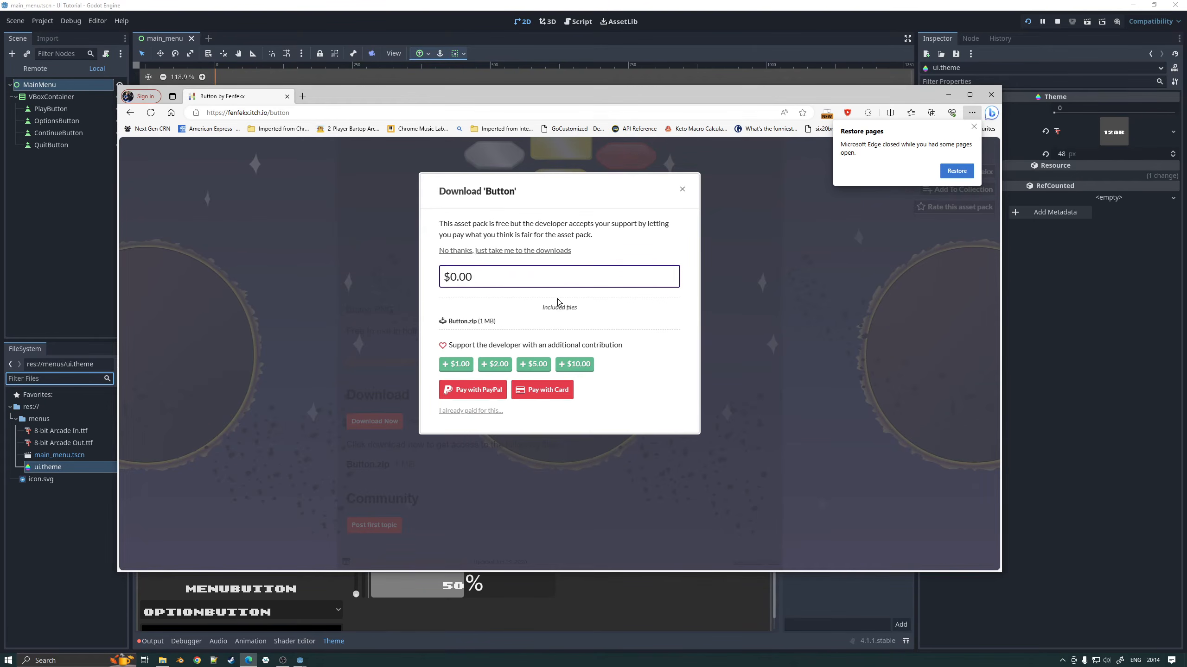
{"action": "left_click", "coordinate": [531, 251]}
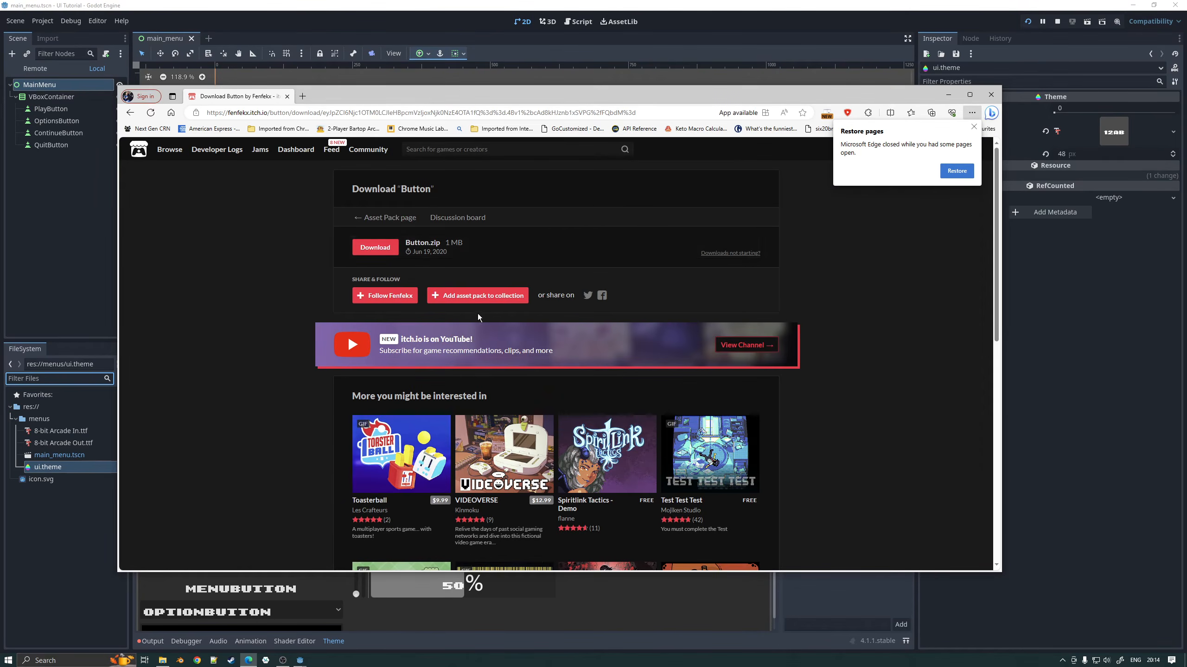
{"action": "left_click", "coordinate": [973, 127]}
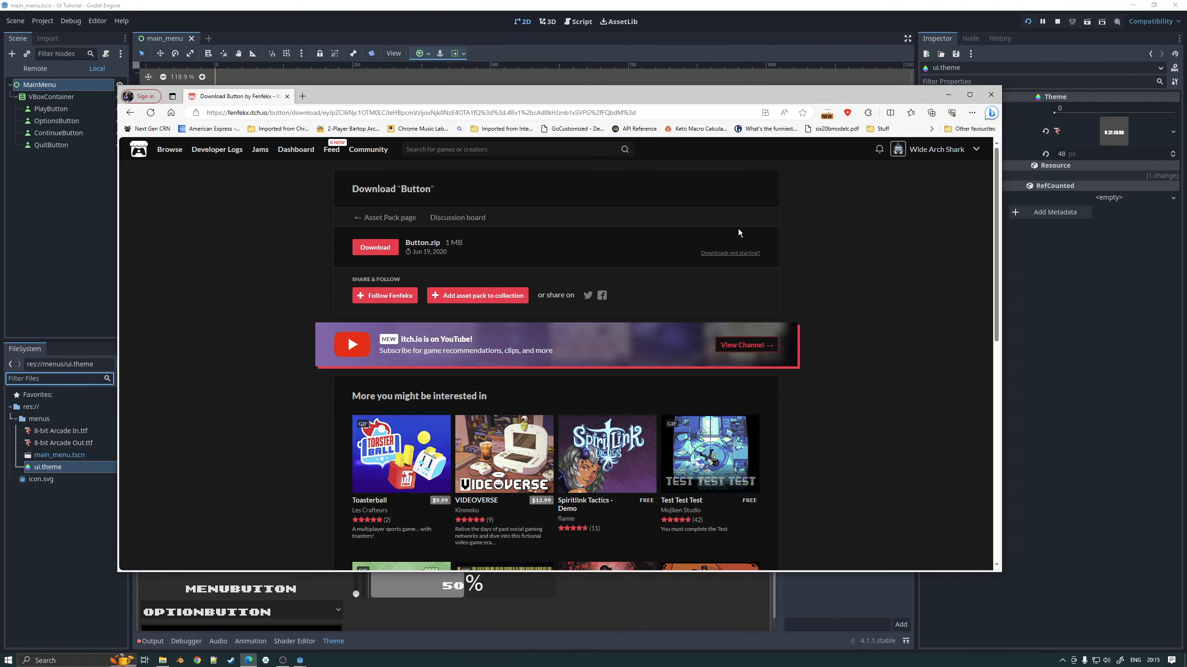
{"action": "left_click", "coordinate": [387, 248]}
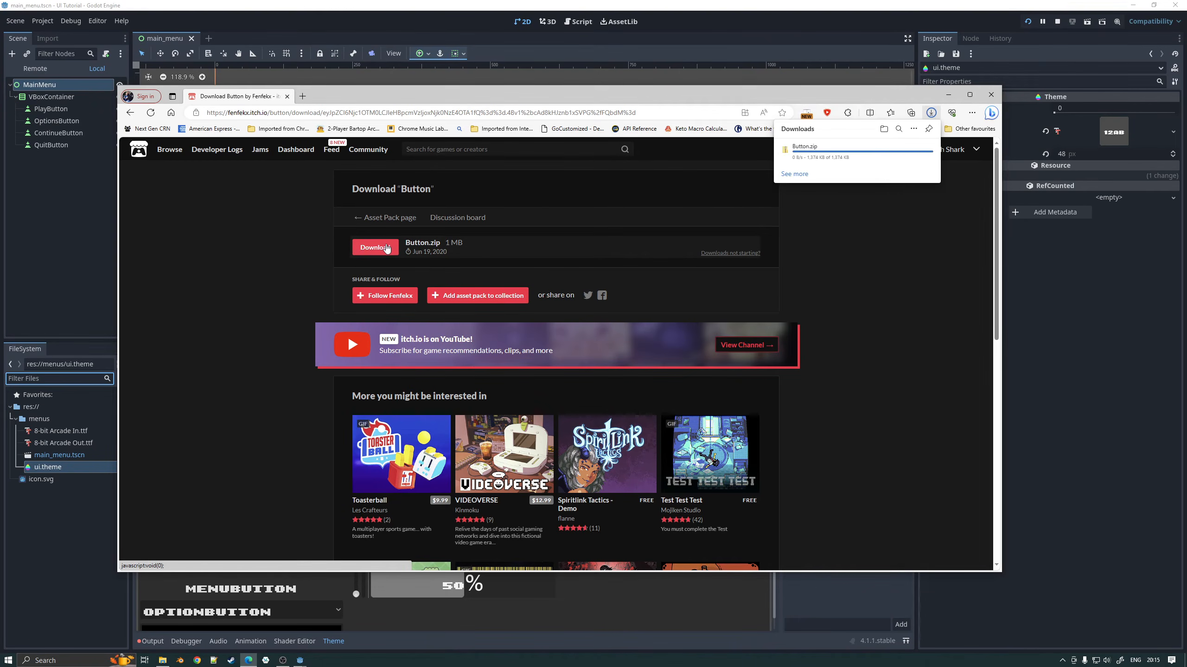
Step: Open the downloaded Button.zip, look through its Button folder, and copy that folder from the archive
{"action": "left_click", "coordinate": [800, 154]}
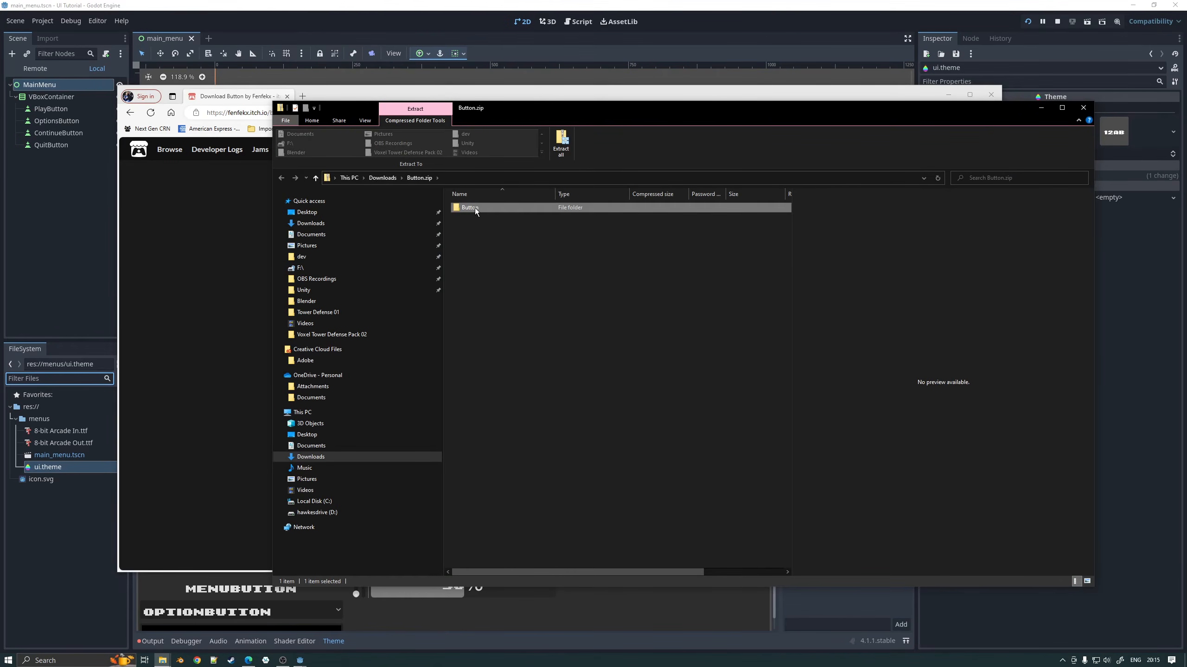
{"action": "double_click", "coordinate": [474, 208]}
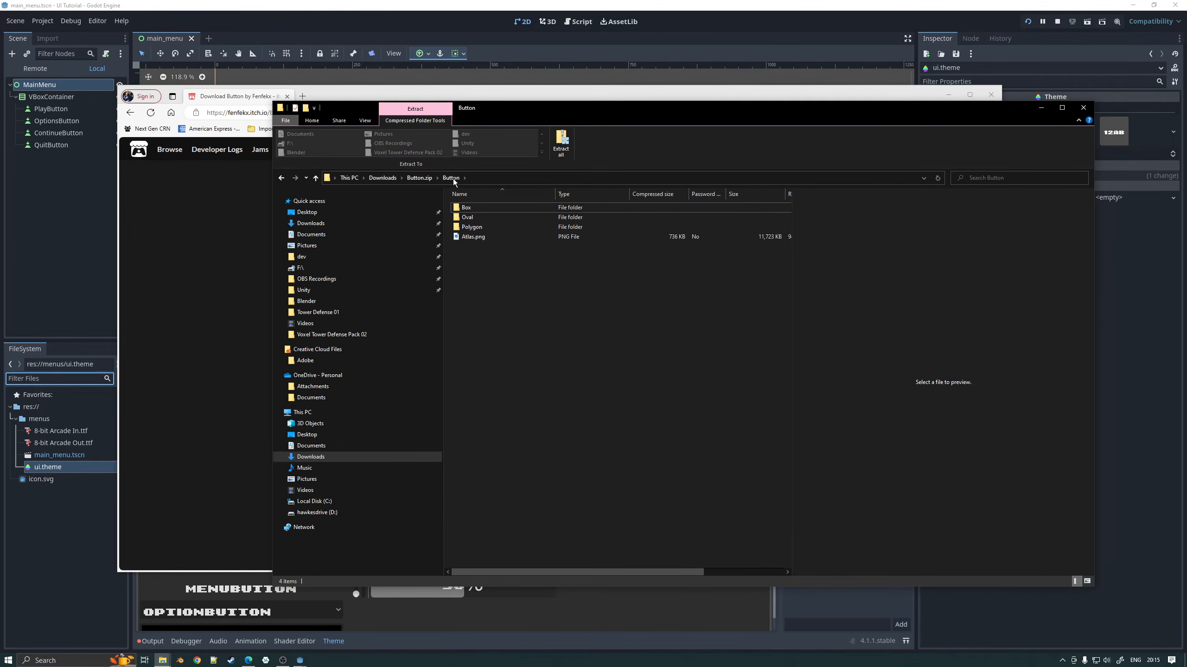
{"action": "left_click", "coordinate": [422, 179]}
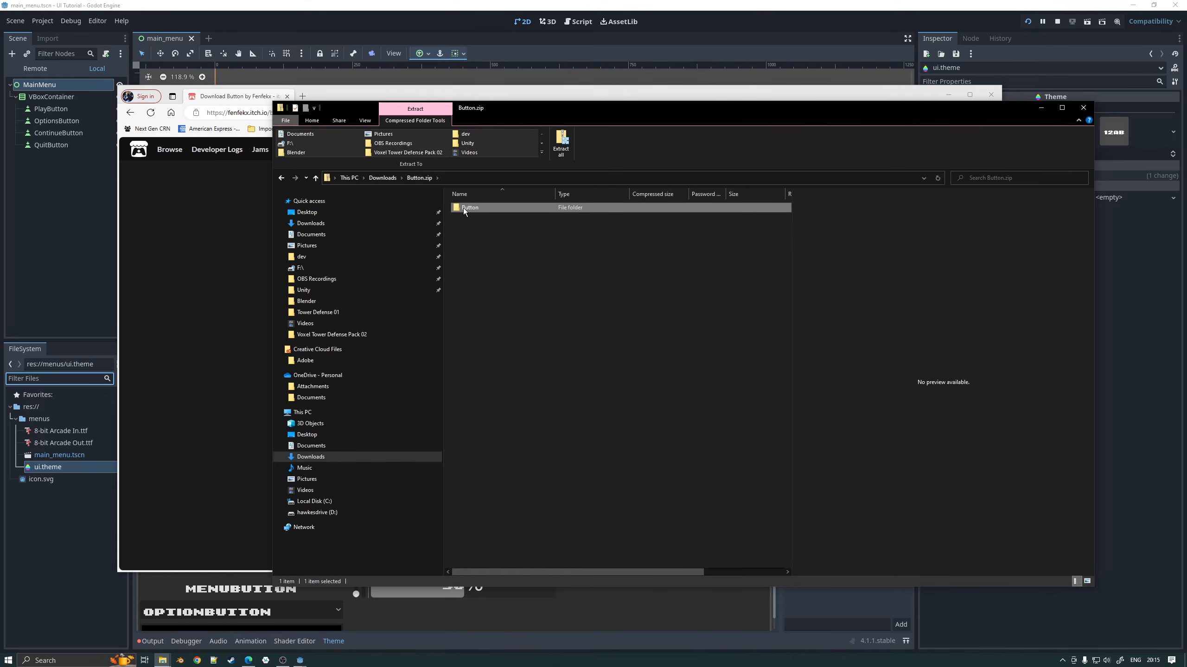
{"action": "right_click", "coordinate": [464, 208]}
{"action": "left_click", "coordinate": [430, 248]}
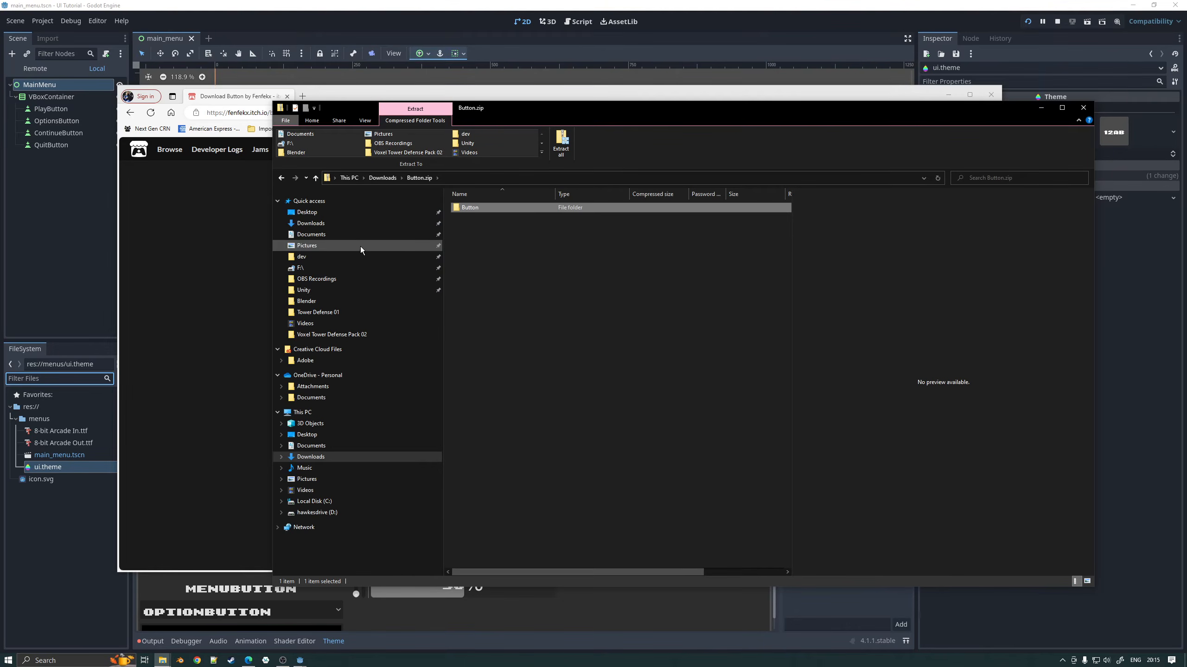
Step: Paste the Button folder into the UI Tutorial project folder under Documents\godot
{"action": "left_click", "coordinate": [310, 446]}
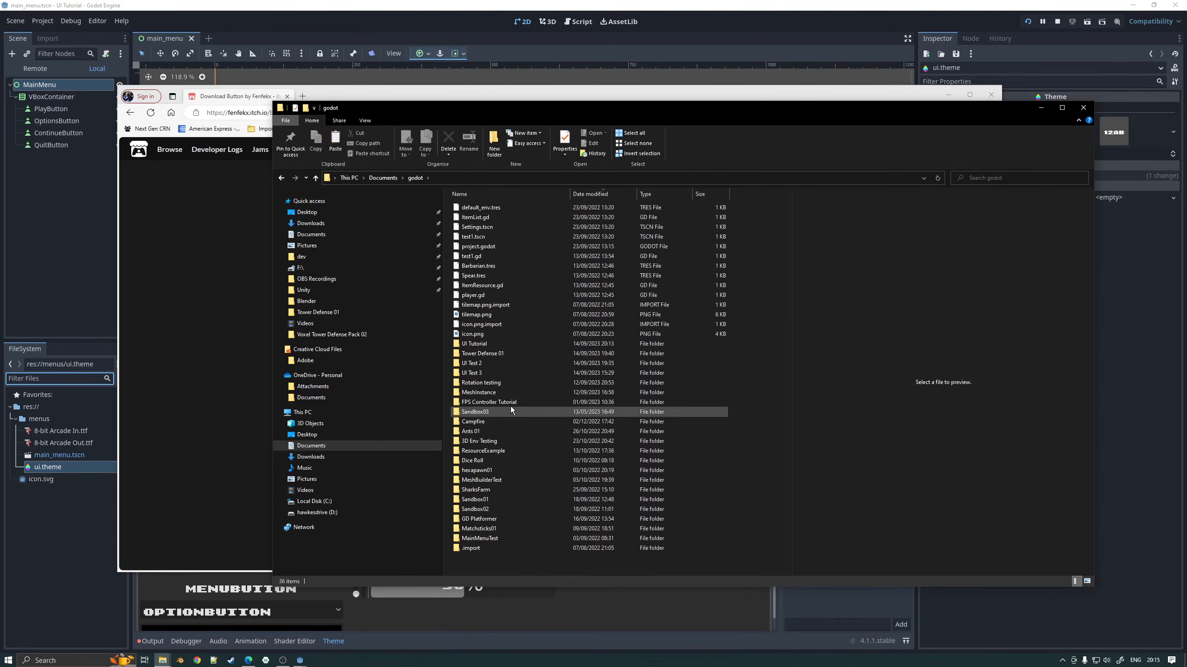
{"action": "left_click", "coordinate": [500, 192]}
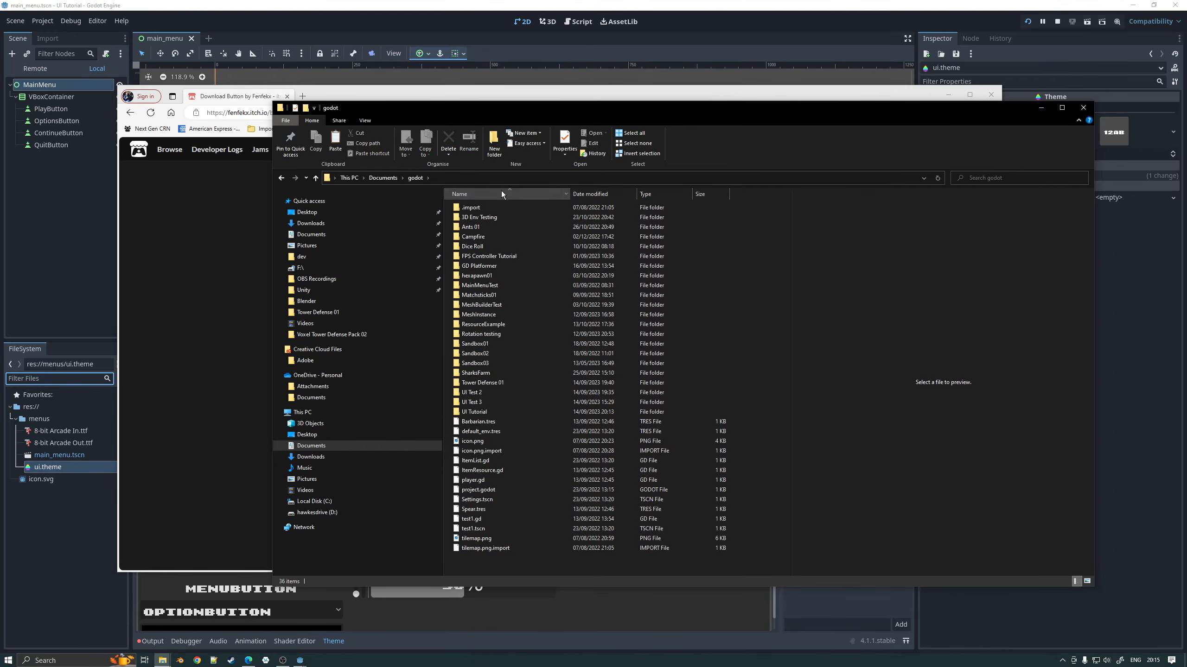
{"action": "double_click", "coordinate": [486, 412]}
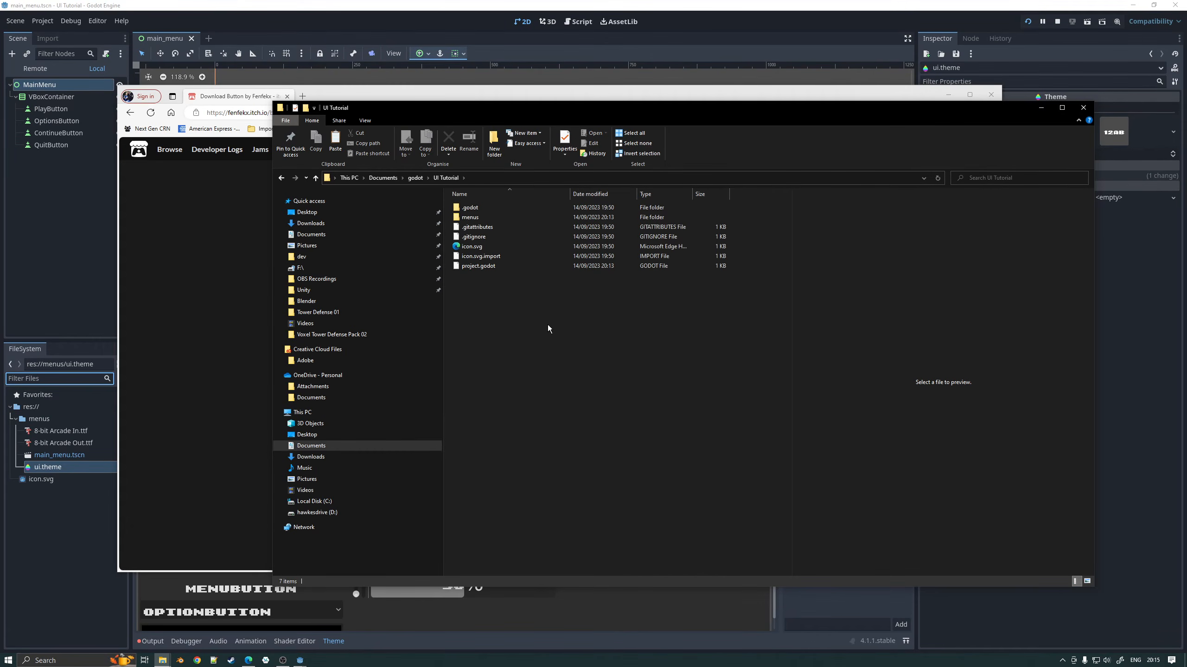
{"action": "key", "text": "ctrl+v"}
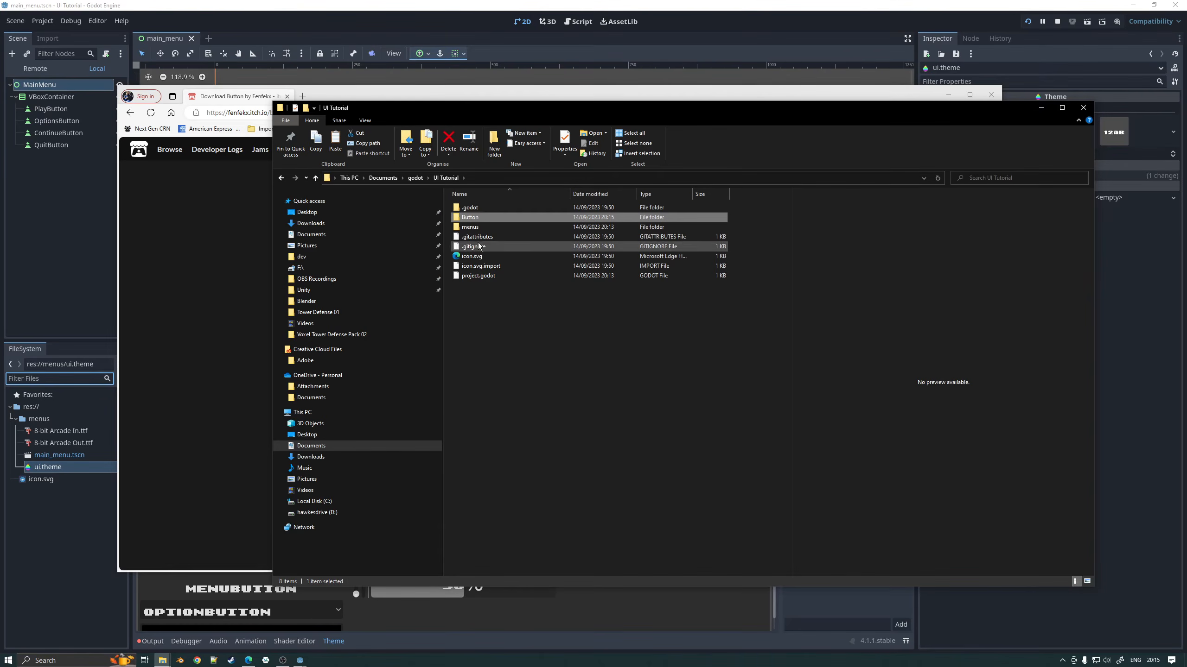
Step: Move the Button folder into the menus folder, rename it buttons, and switch back to the Godot editor
{"action": "left_click_drag", "start_coordinate": [471, 218], "coordinate": [472, 228]}
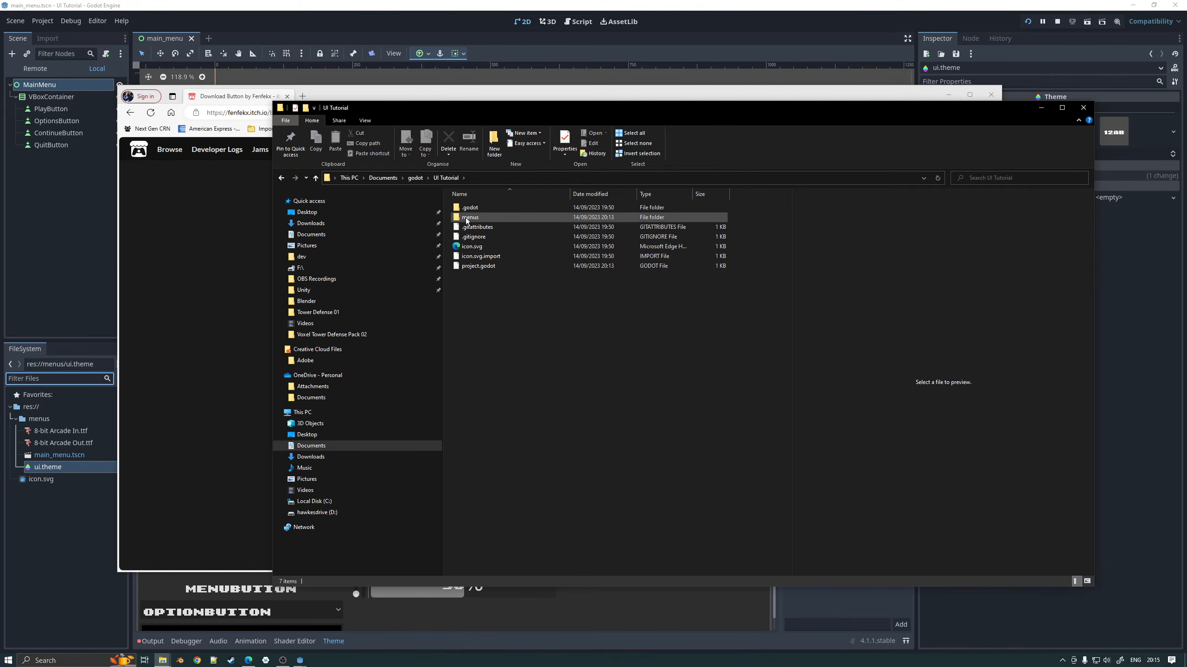
{"action": "double_click", "coordinate": [481, 218]}
{"action": "left_click", "coordinate": [473, 208]}
{"action": "left_click", "coordinate": [476, 207]}
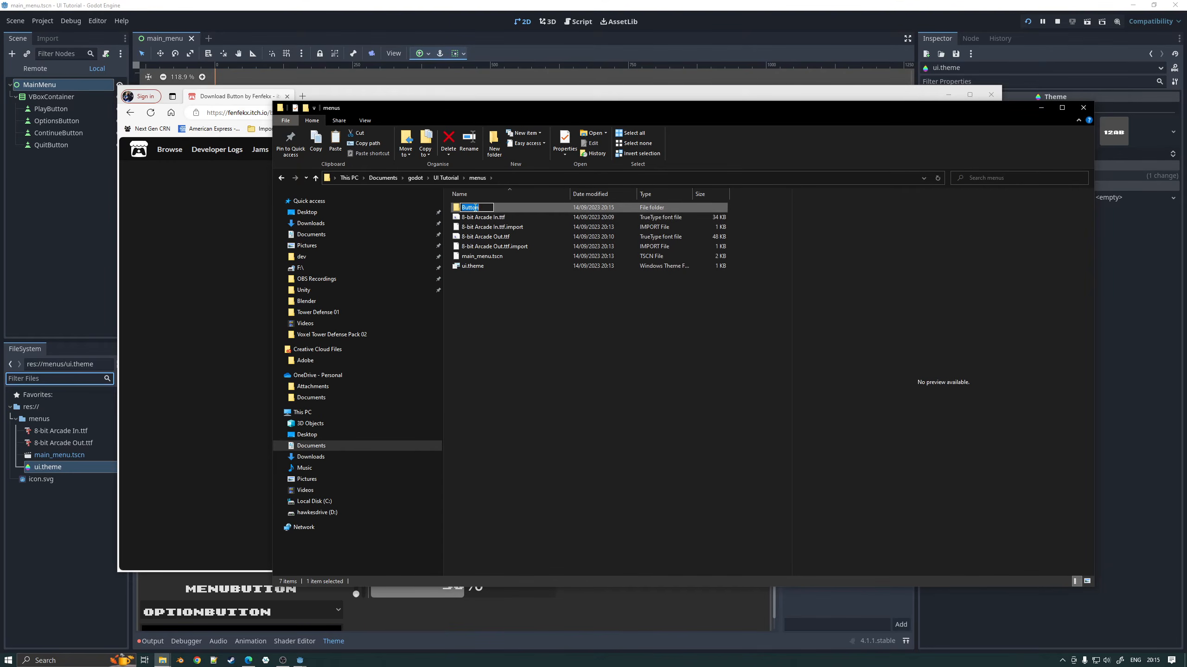
{"action": "type", "text": "buttons"}
{"action": "key", "text": "Return"}
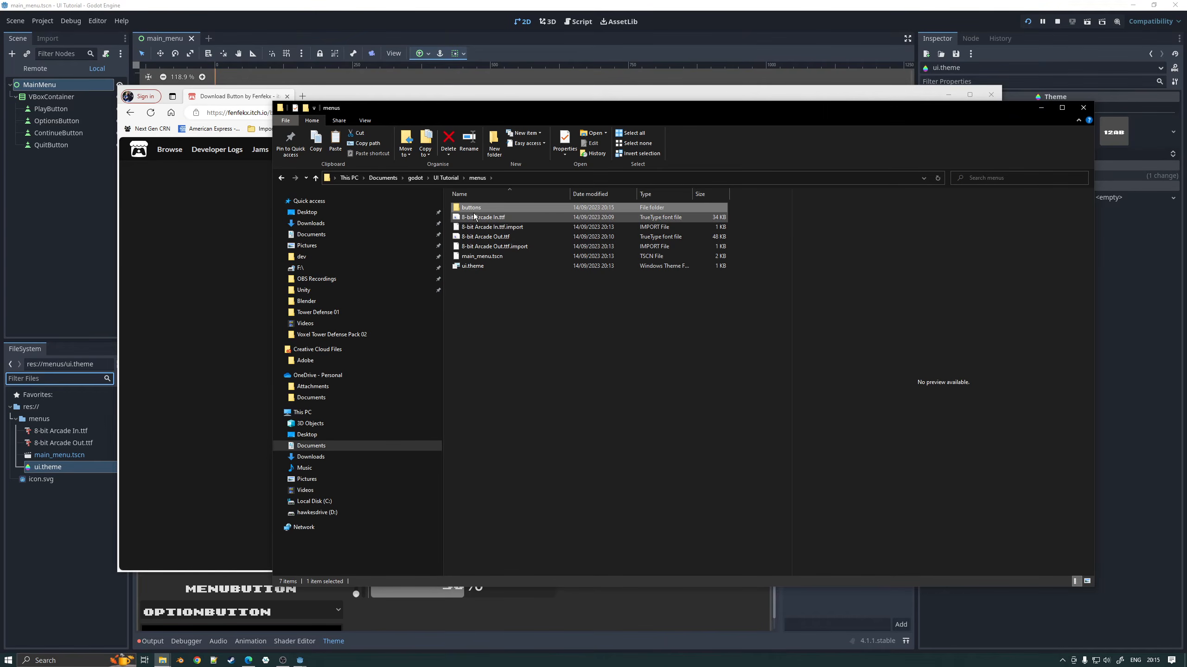
{"action": "left_click", "coordinate": [152, 30]}
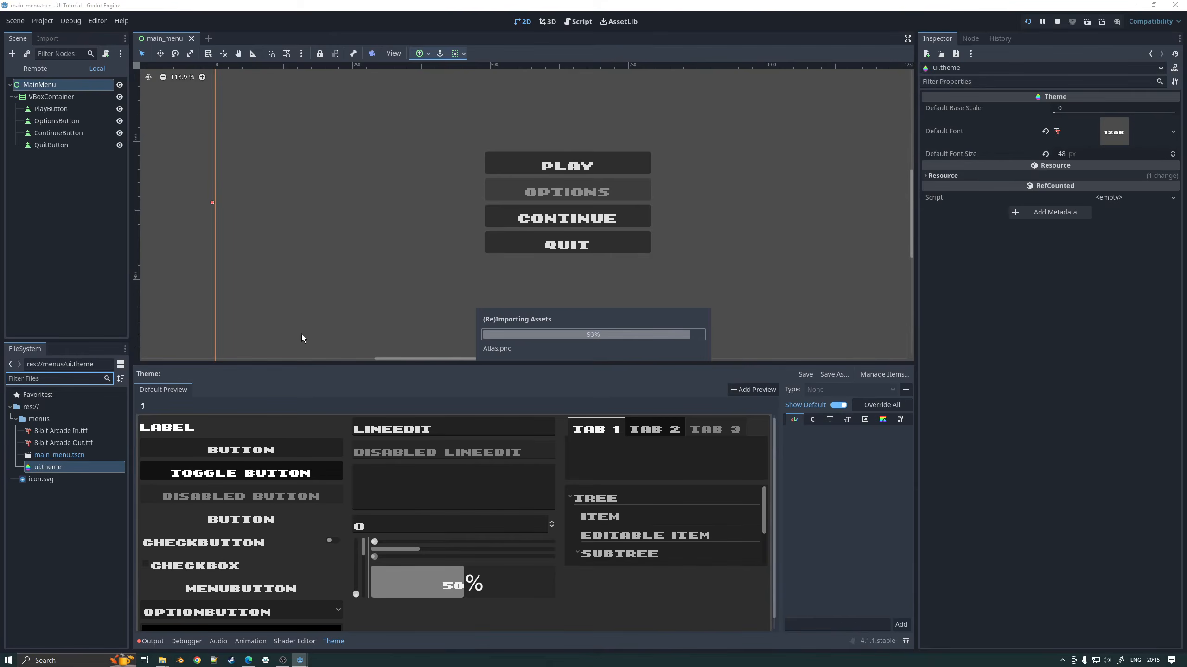
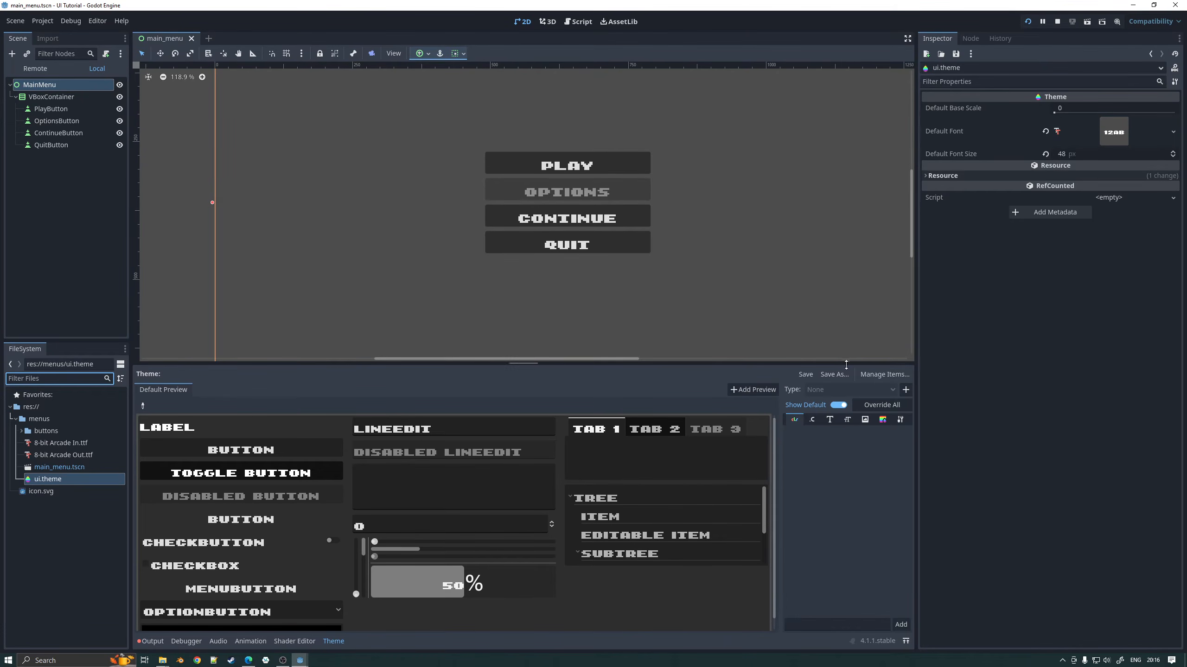
Step: Add the Button item type to ui.theme and widen the theme's type properties area
{"action": "left_click", "coordinate": [837, 390]}
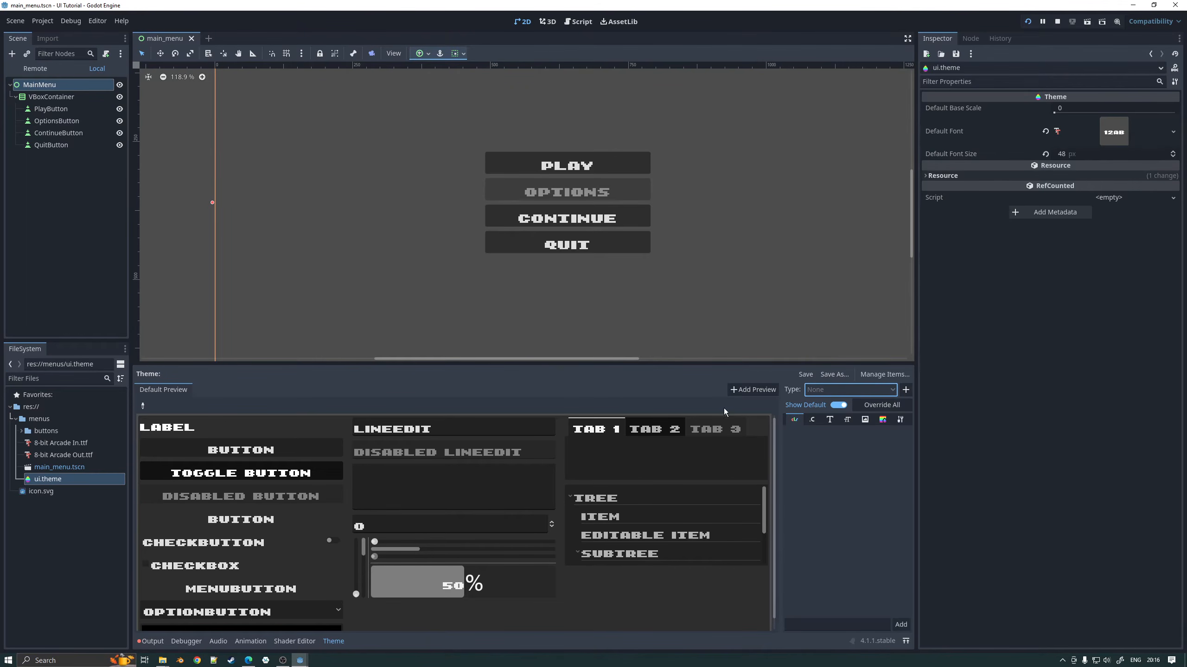
{"action": "left_click", "coordinate": [215, 447]}
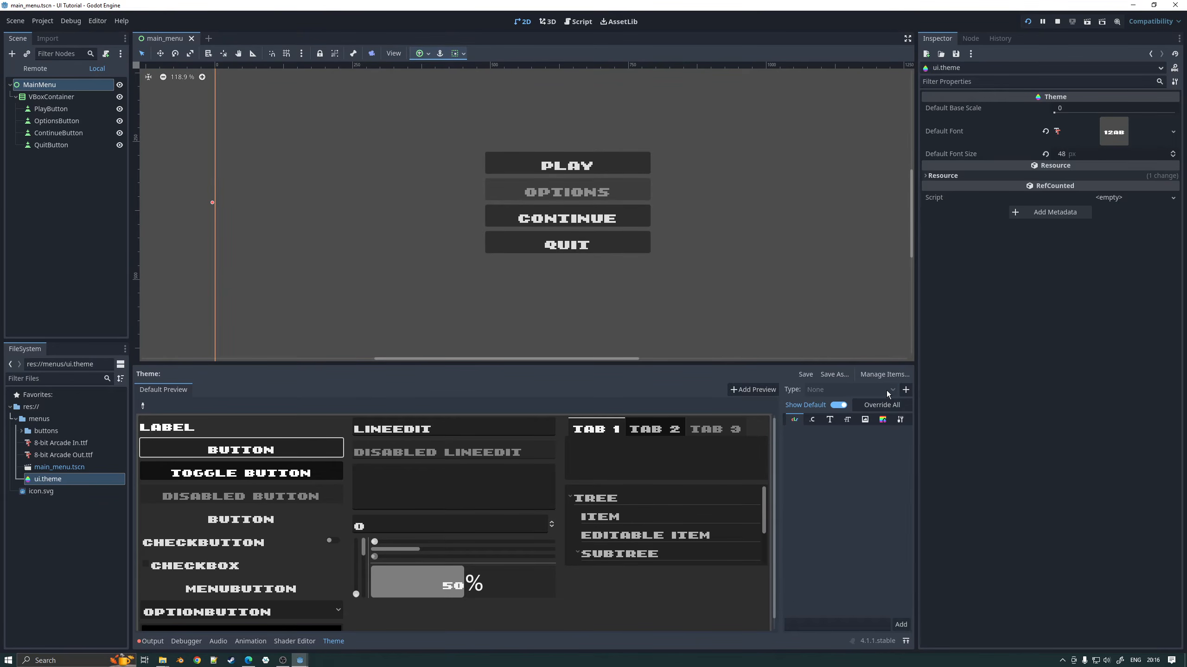
{"action": "left_click", "coordinate": [905, 390]}
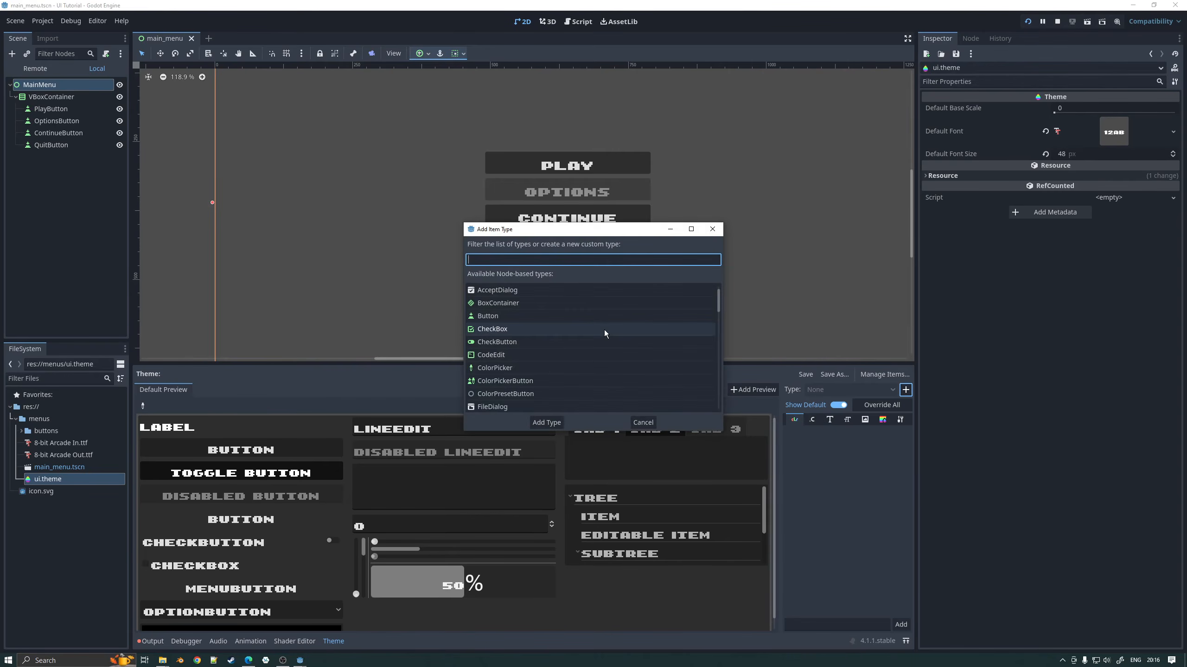
{"action": "scroll", "coordinate": [718, 304], "scroll_direction": "down", "scroll_amount": 2}
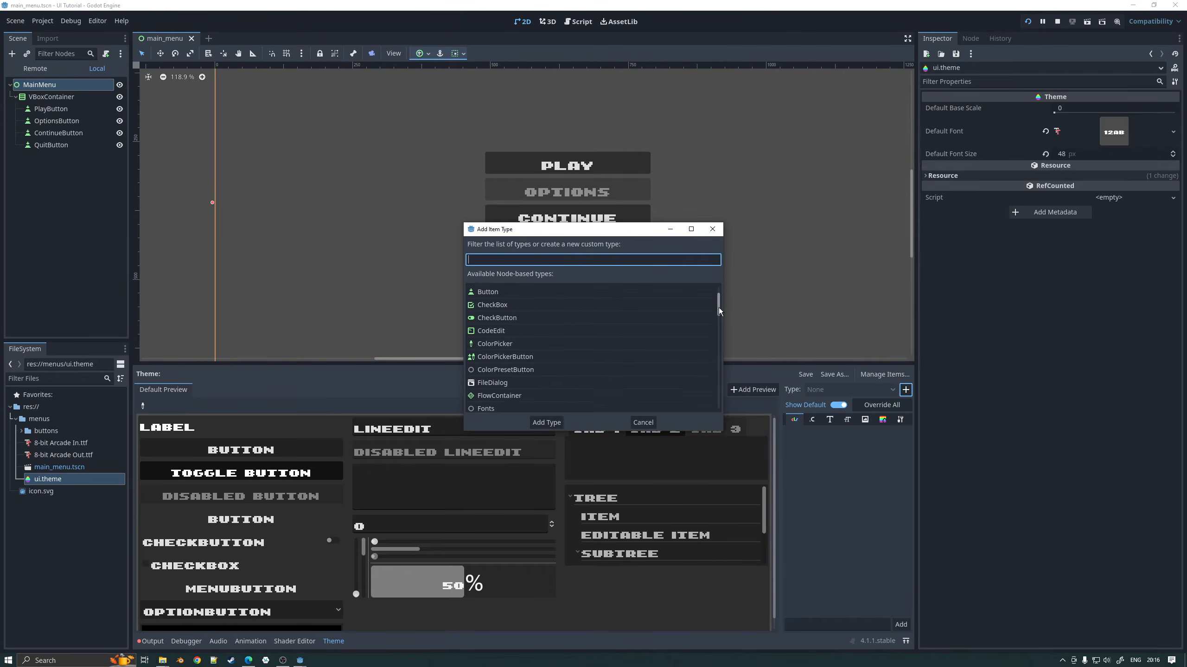
{"action": "scroll", "coordinate": [720, 307], "scroll_direction": "up", "scroll_amount": 2}
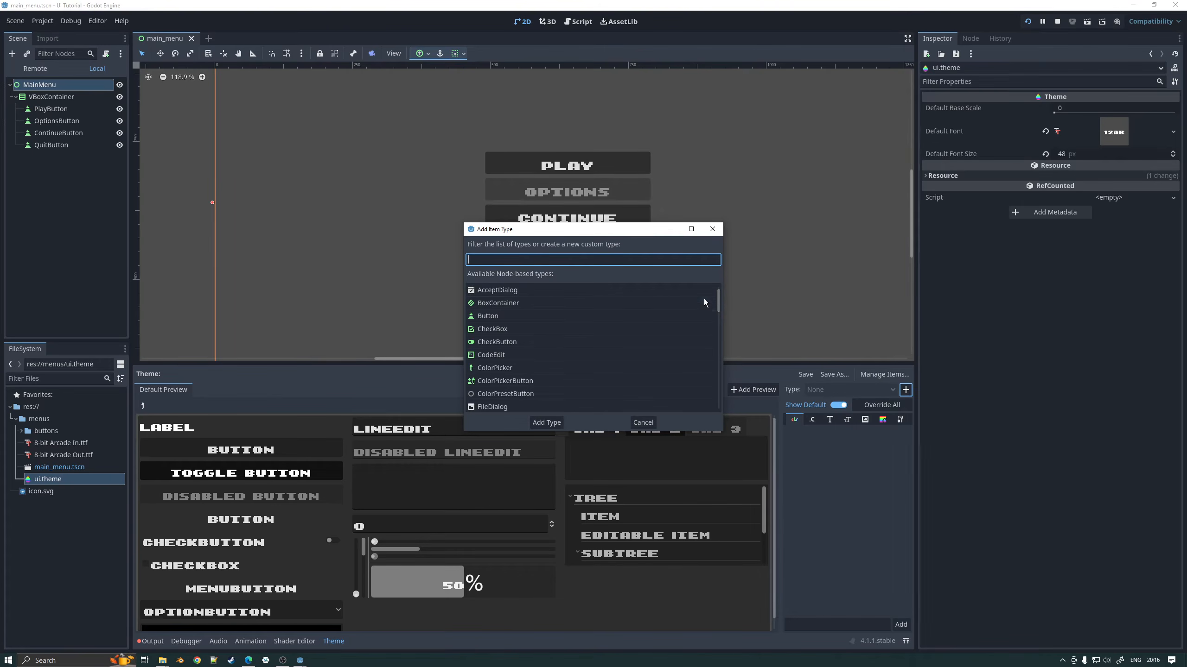
{"action": "left_click", "coordinate": [531, 317]}
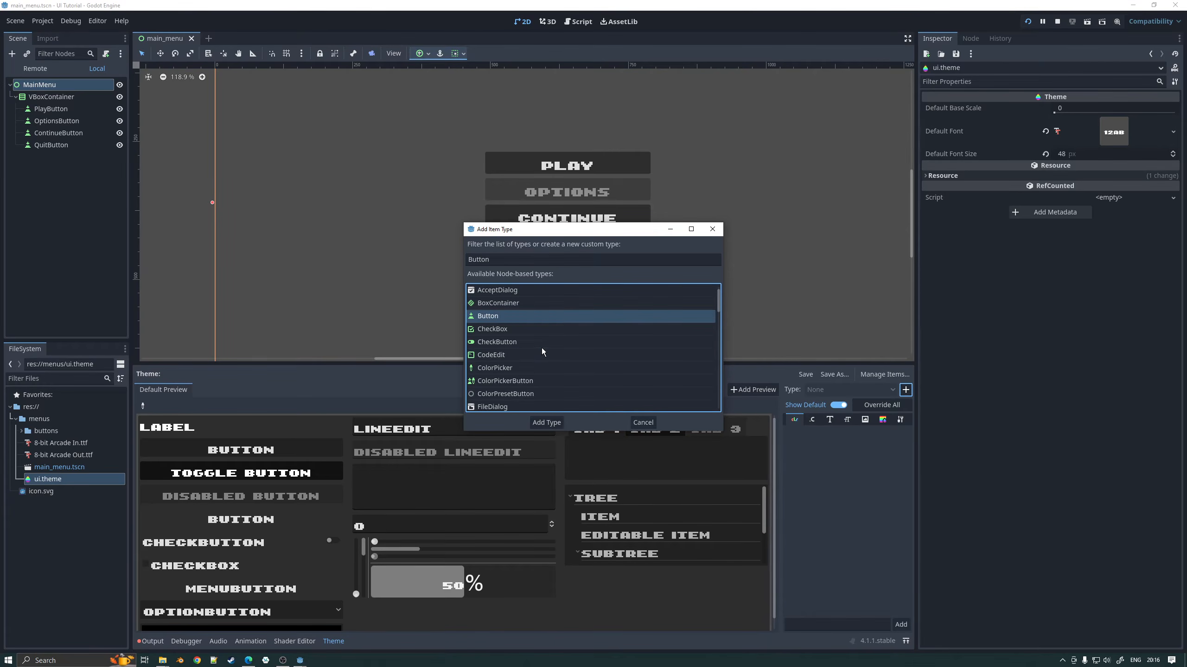
{"action": "left_click", "coordinate": [547, 423]}
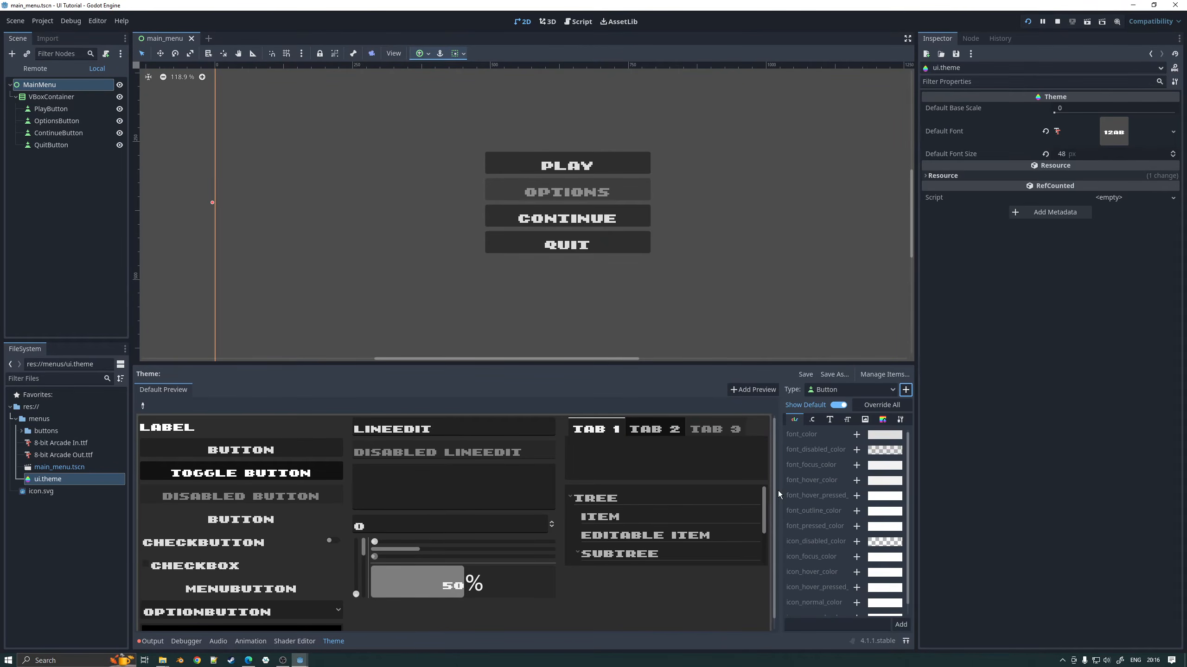
{"action": "left_click_drag", "start_coordinate": [777, 496], "coordinate": [719, 495]}
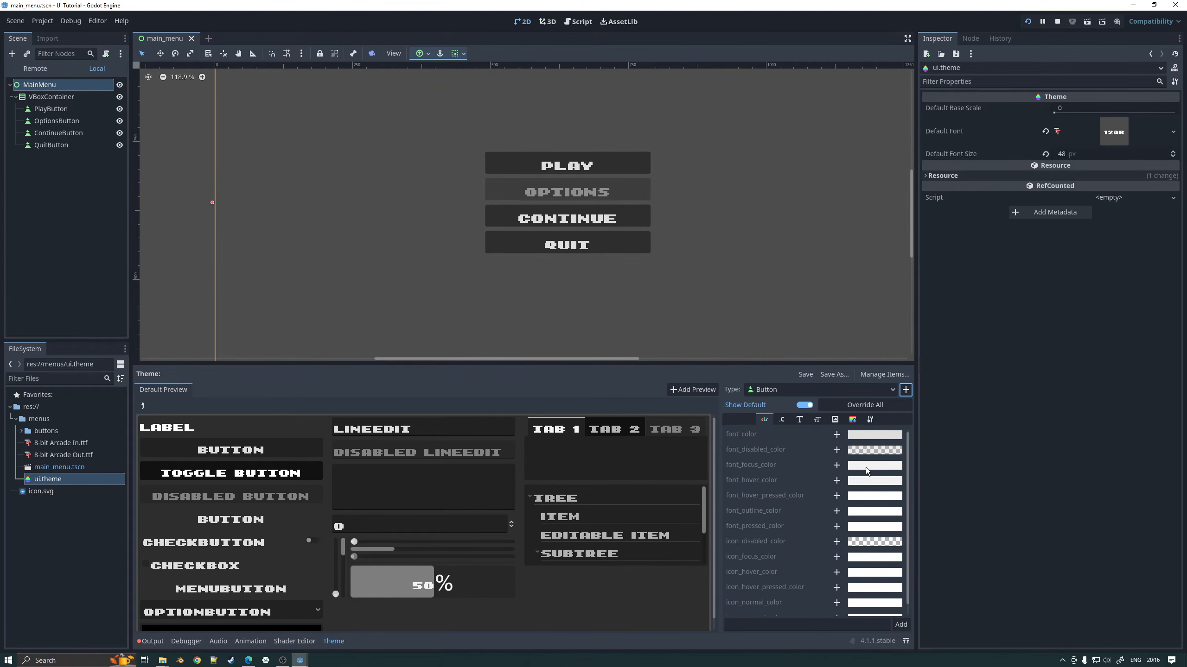
Step: Try a font_color override of e1dee1 on the Button type and remove the override again
{"action": "left_click", "coordinate": [836, 435]}
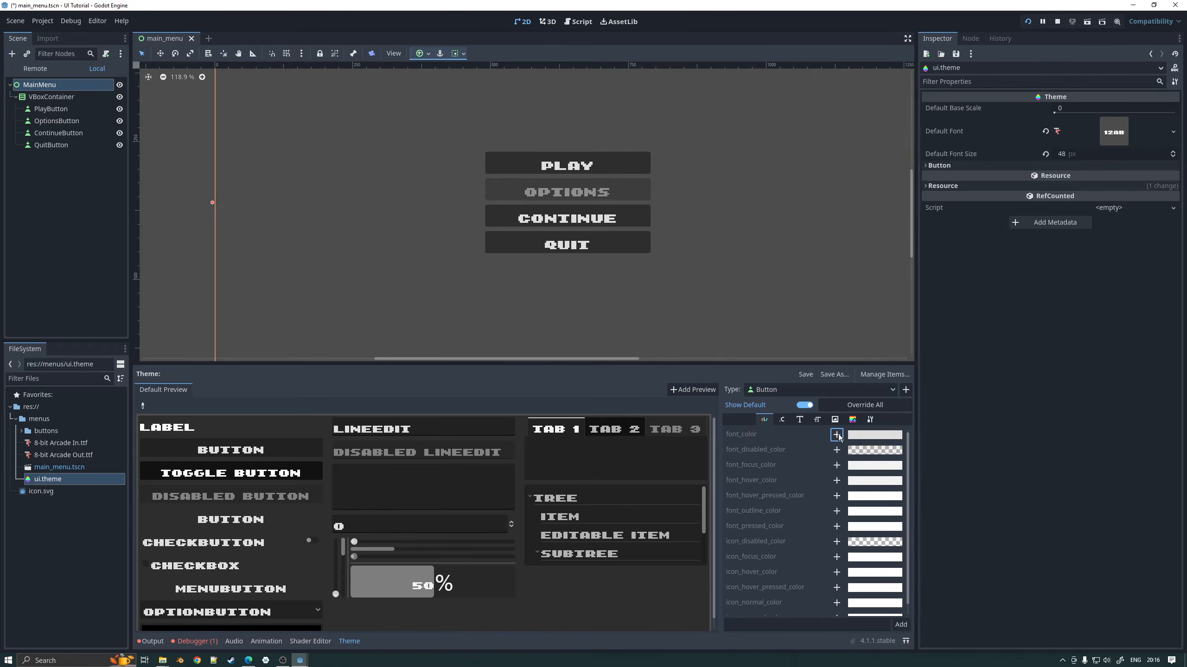
{"action": "left_click", "coordinate": [862, 435]}
{"action": "left_click_drag", "start_coordinate": [870, 273], "coordinate": [870, 224]}
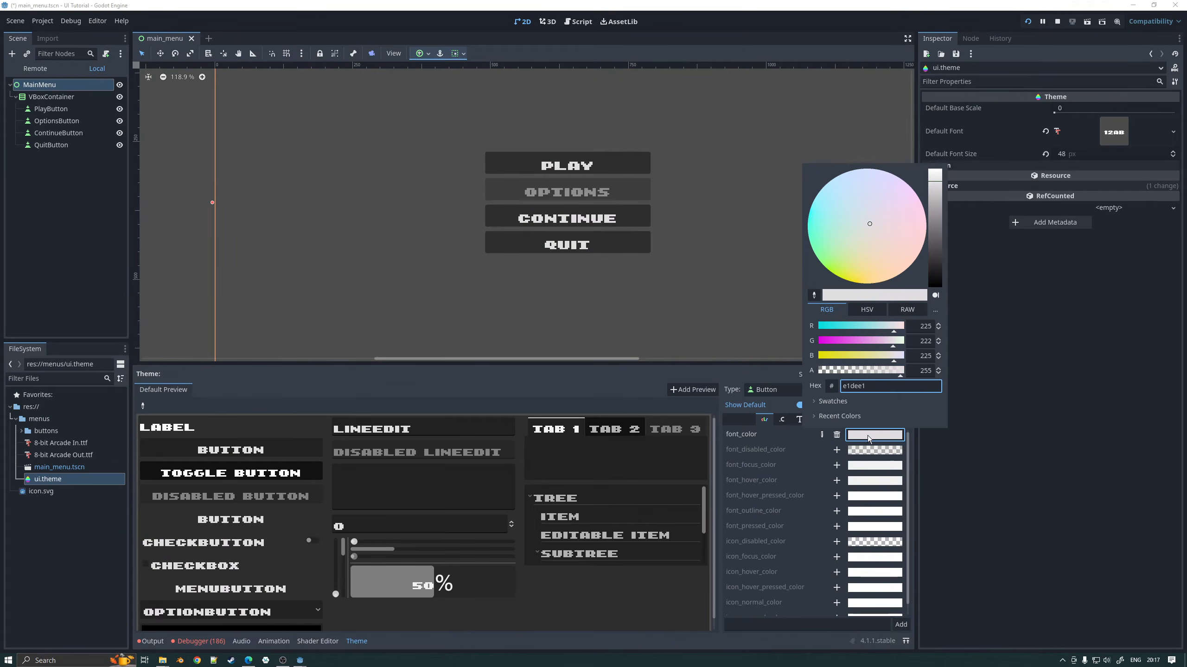
{"action": "left_click", "coordinate": [807, 470]}
{"action": "left_click", "coordinate": [837, 437]}
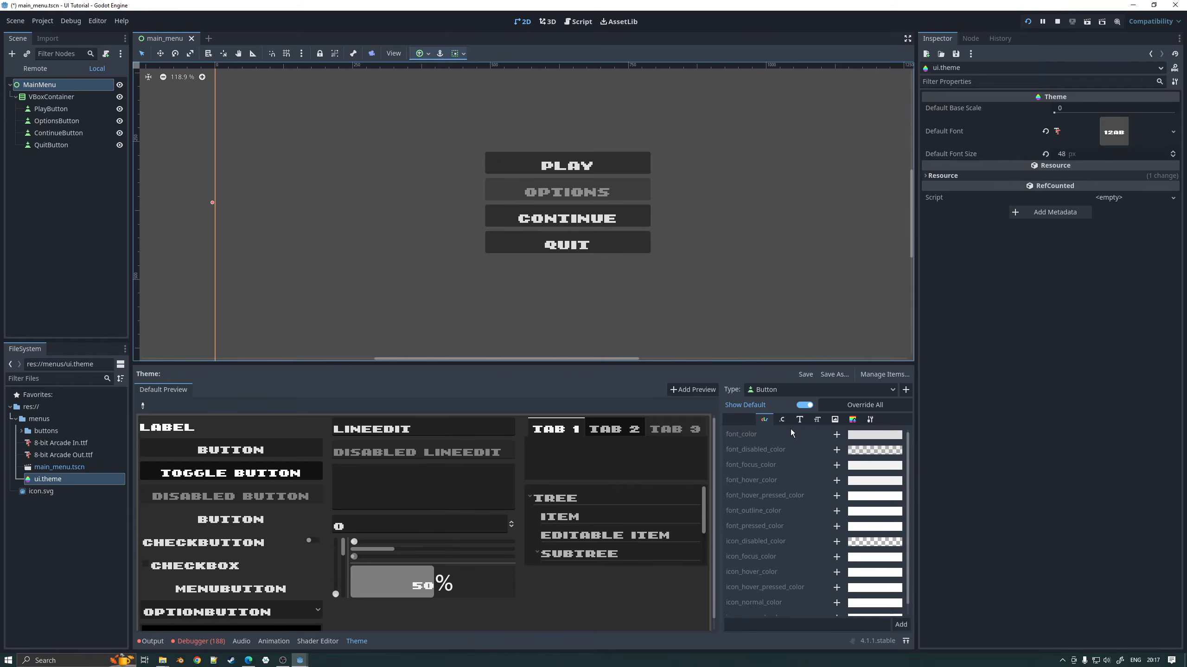
Step: Try a font_size override on the Button type at 32 and 38, and remove the override again
{"action": "left_click", "coordinate": [782, 420]}
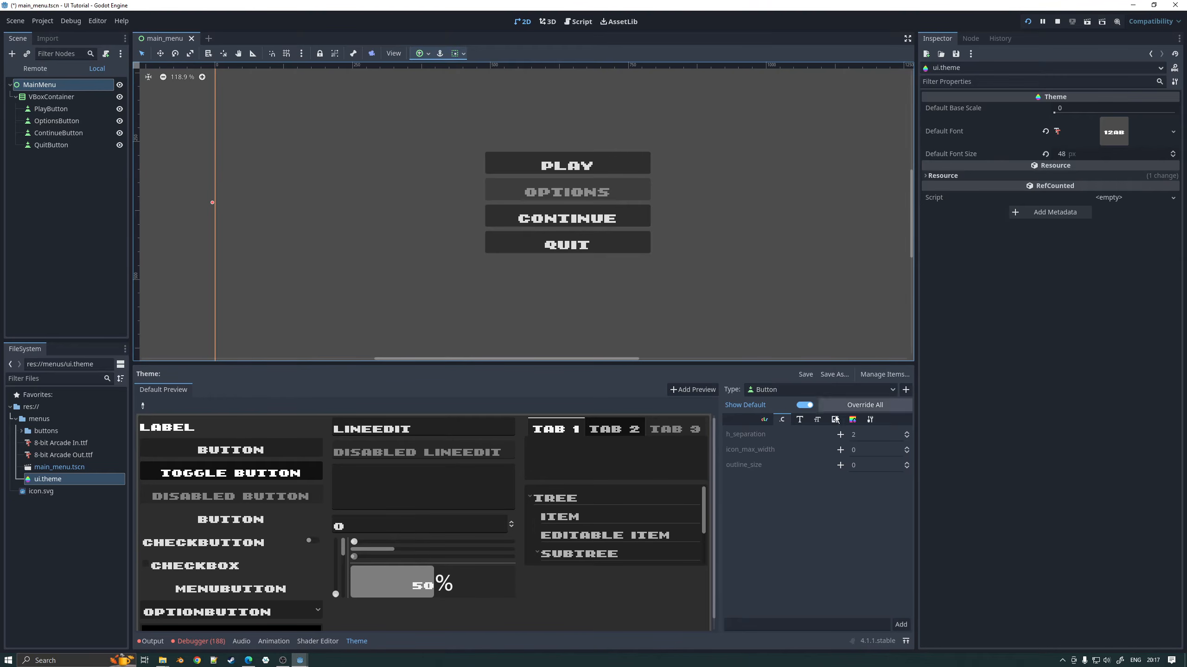
{"action": "left_click", "coordinate": [798, 421]}
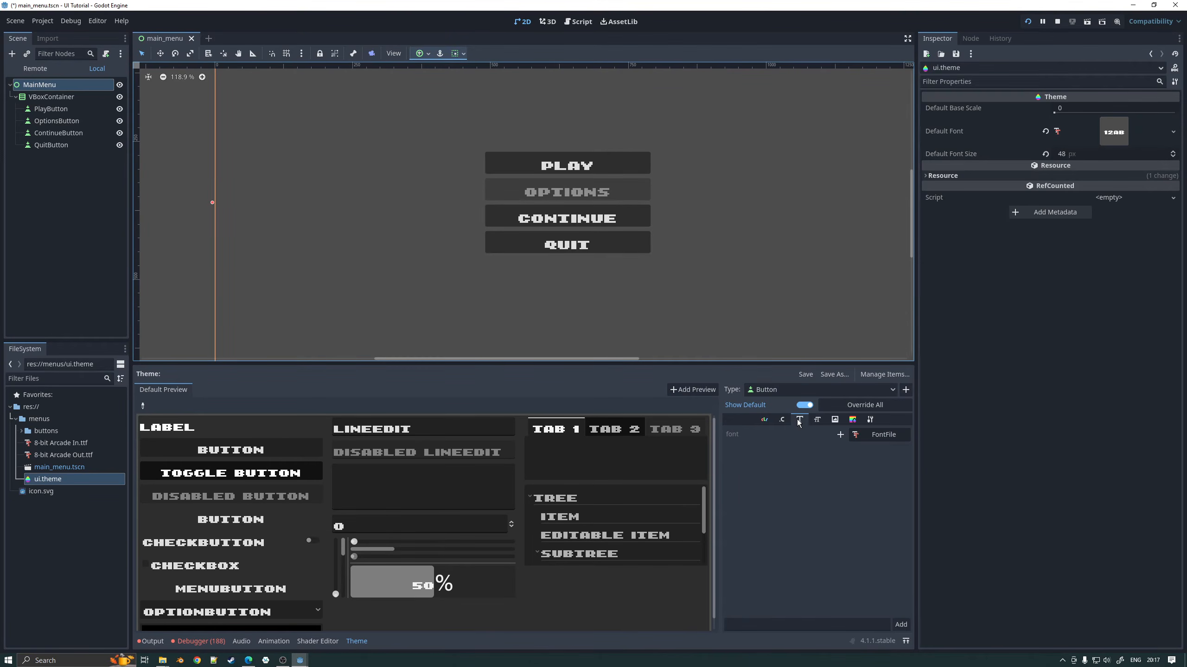
{"action": "left_click", "coordinate": [817, 420]}
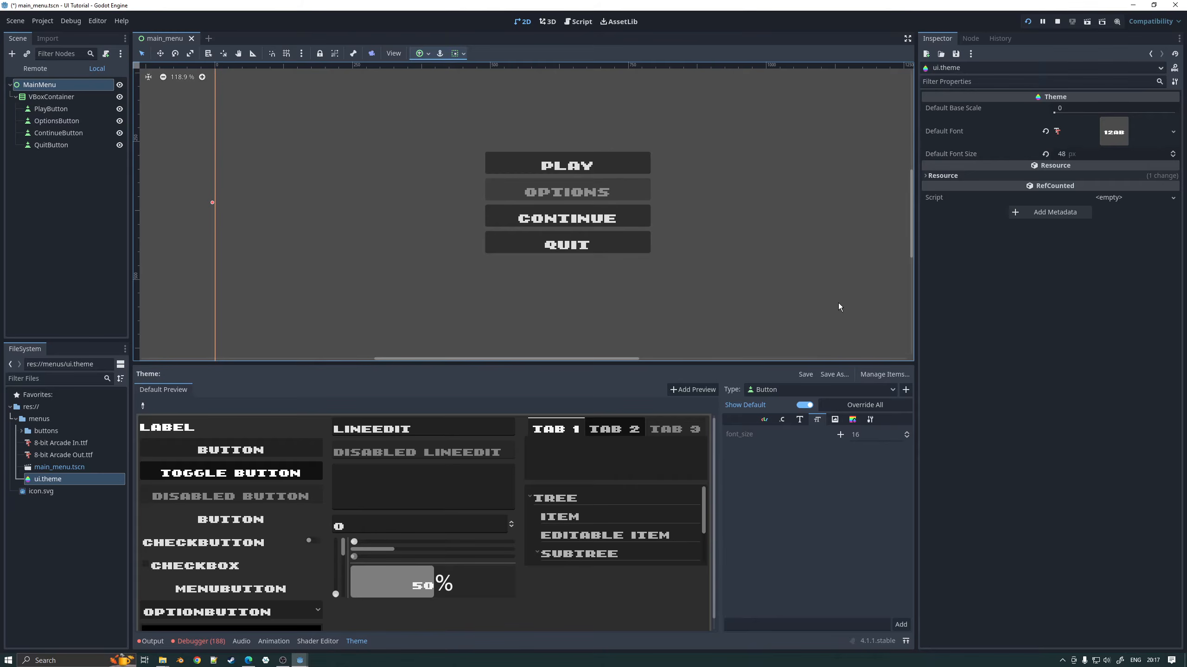
{"action": "left_click", "coordinate": [840, 435]}
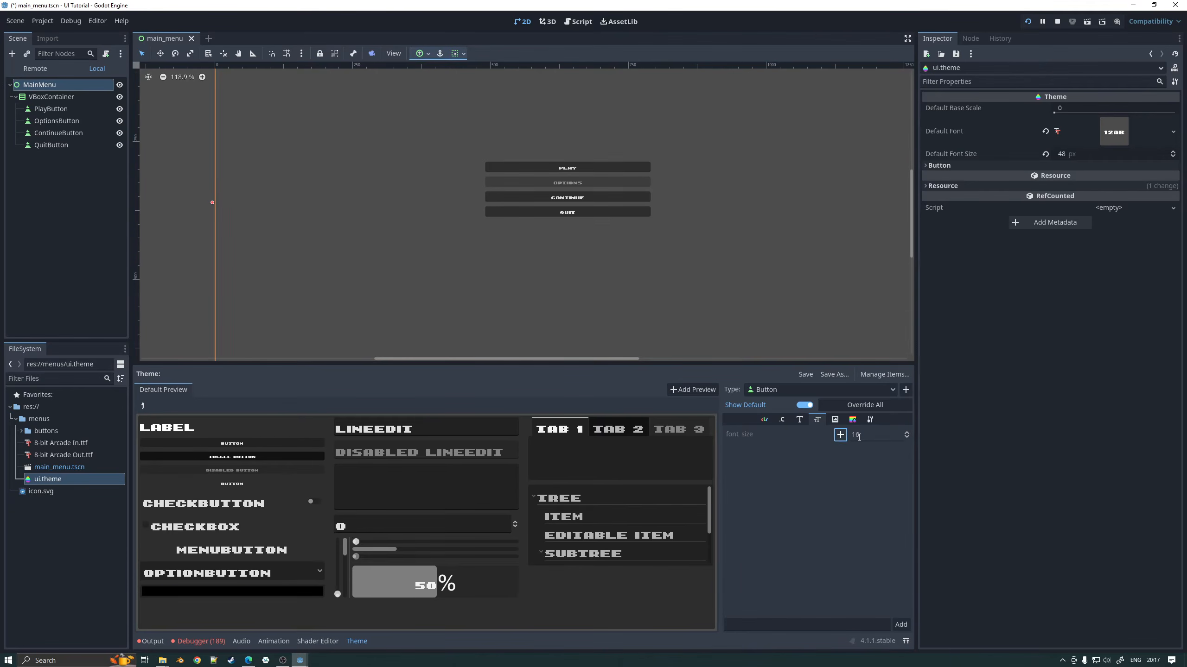
{"action": "left_click", "coordinate": [858, 437]}
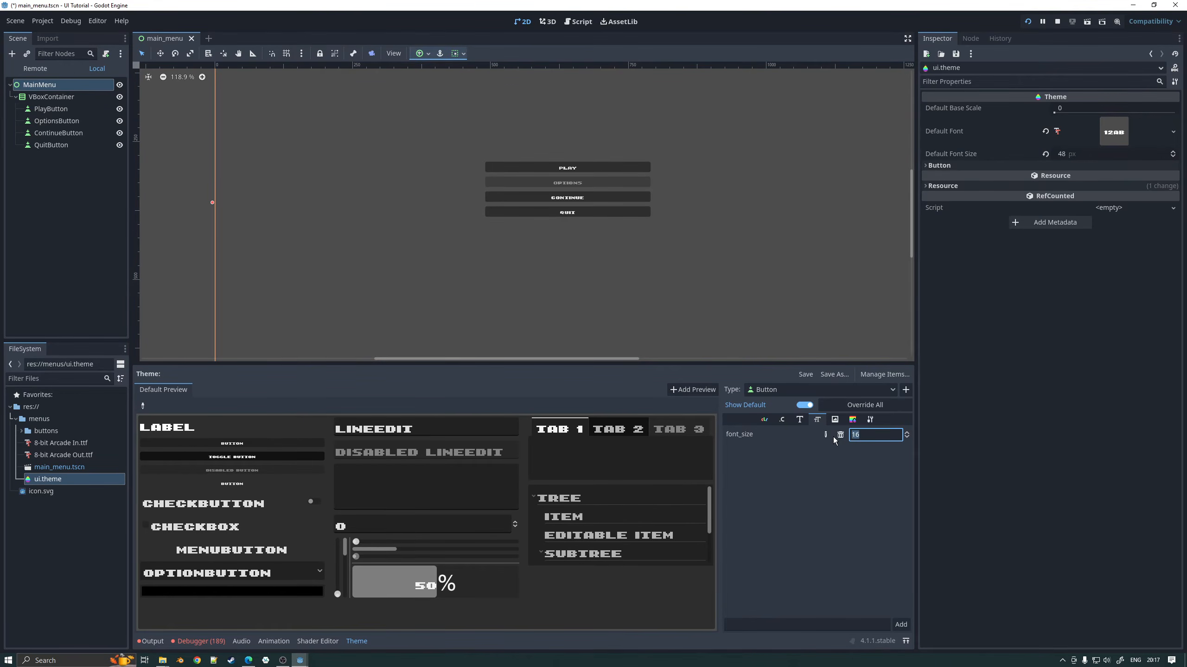
{"action": "type", "text": "32"}
{"action": "key", "text": "Return"}
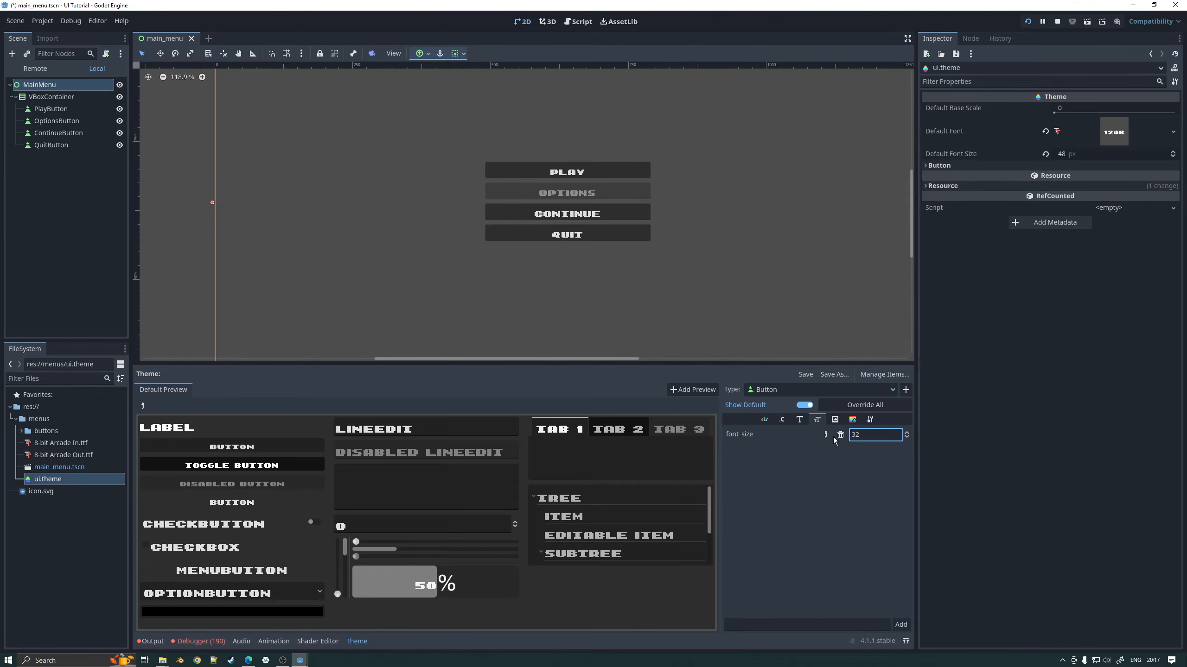
{"action": "key", "text": "Return"}
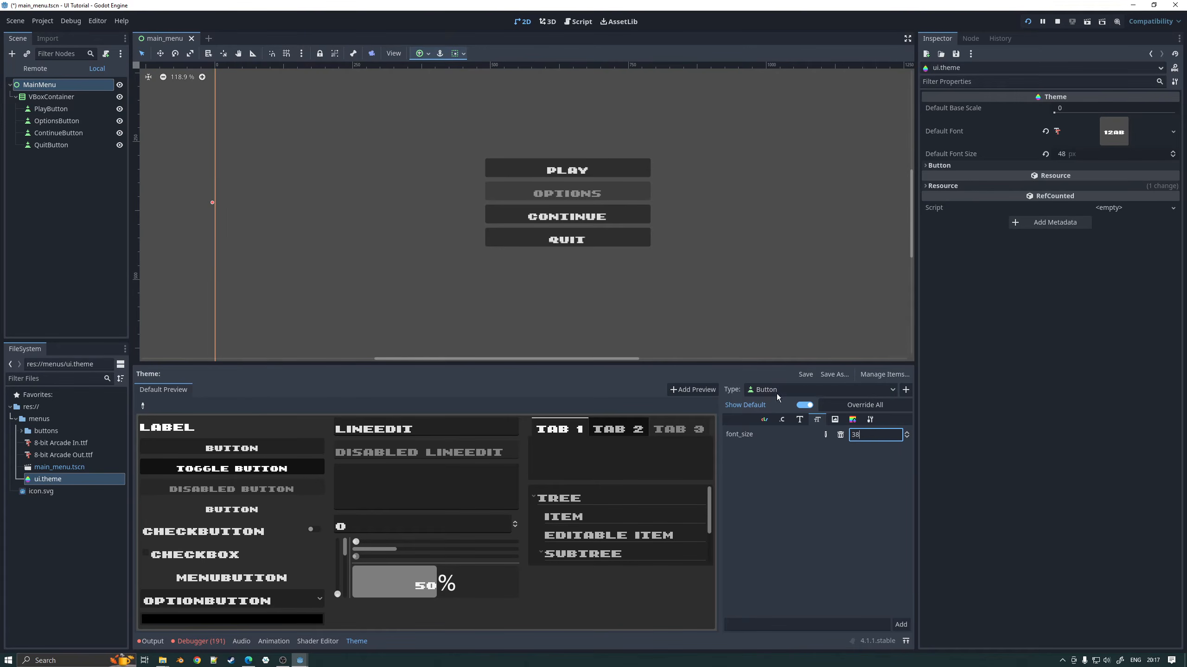
{"action": "left_click", "coordinate": [840, 435]}
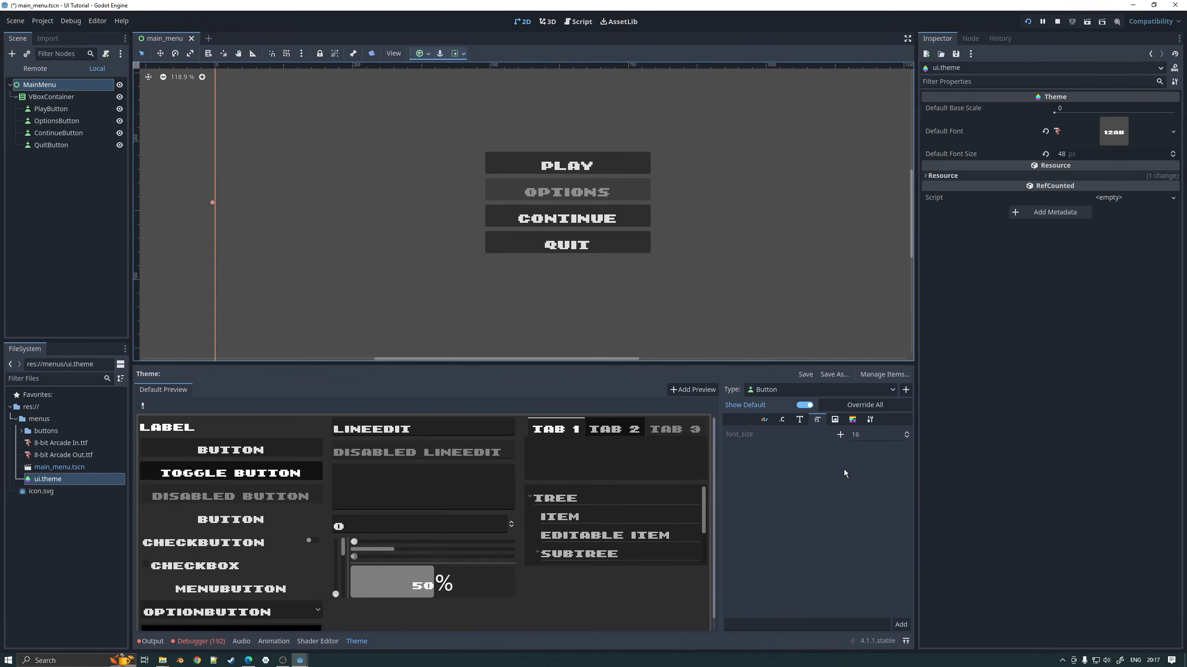
Step: Override the Button type's normal style with a new StyleBoxTexture
{"action": "left_click", "coordinate": [835, 420]}
{"action": "left_click", "coordinate": [852, 420]}
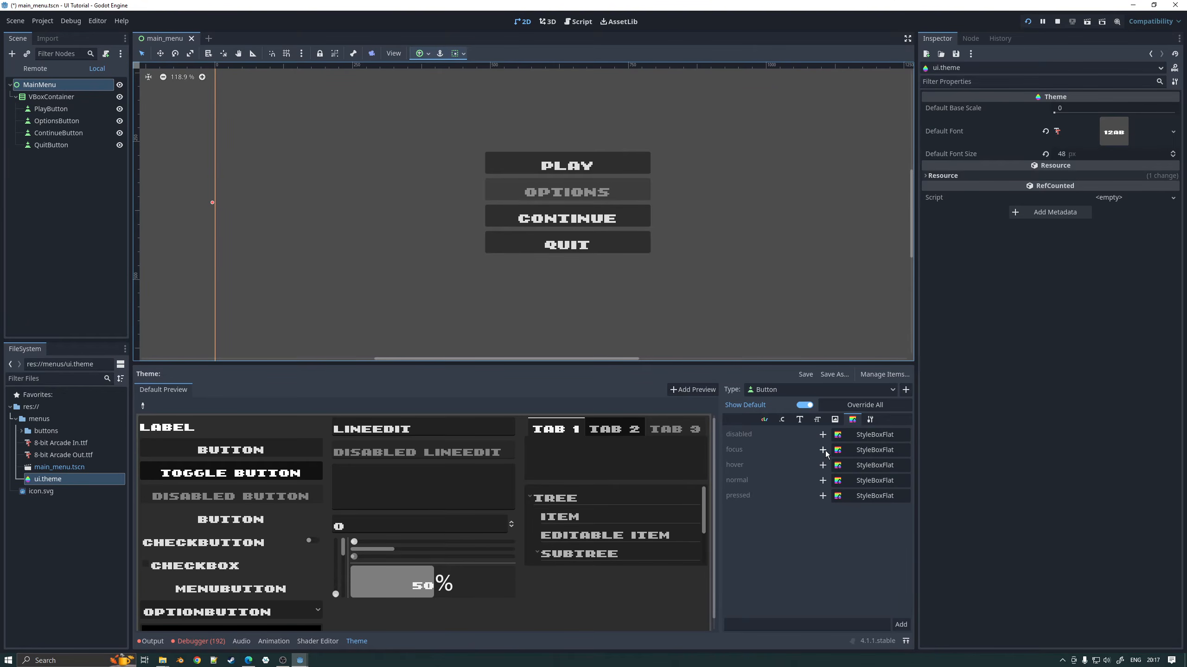
{"action": "left_click", "coordinate": [822, 481]}
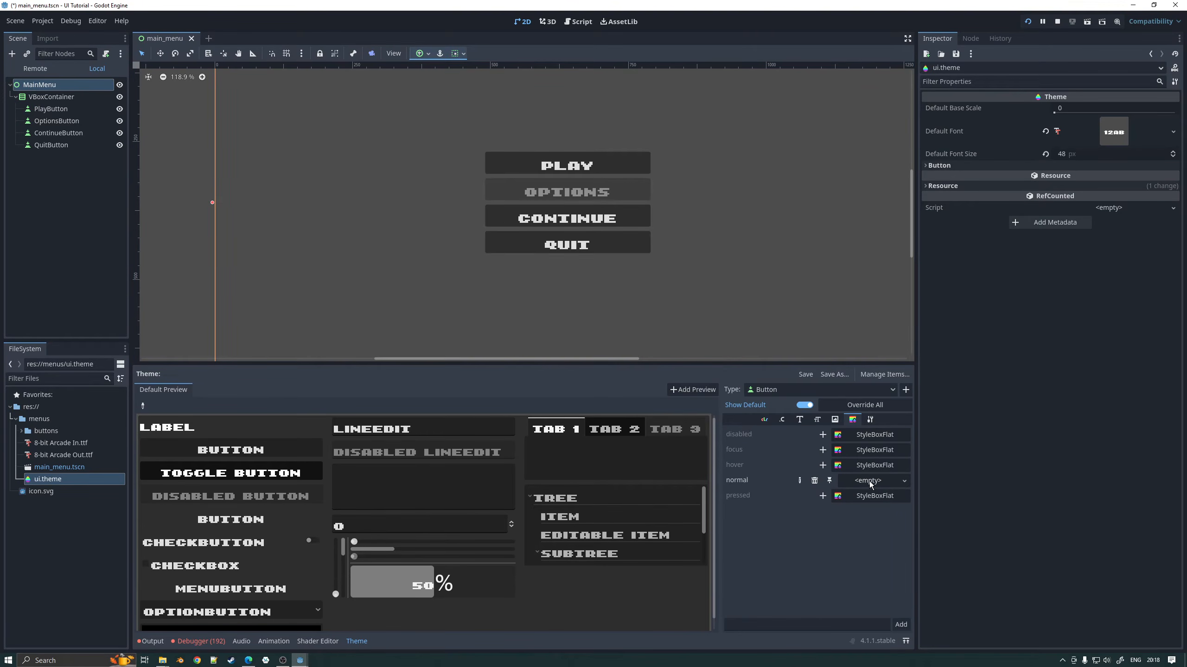
{"action": "left_click", "coordinate": [904, 481]}
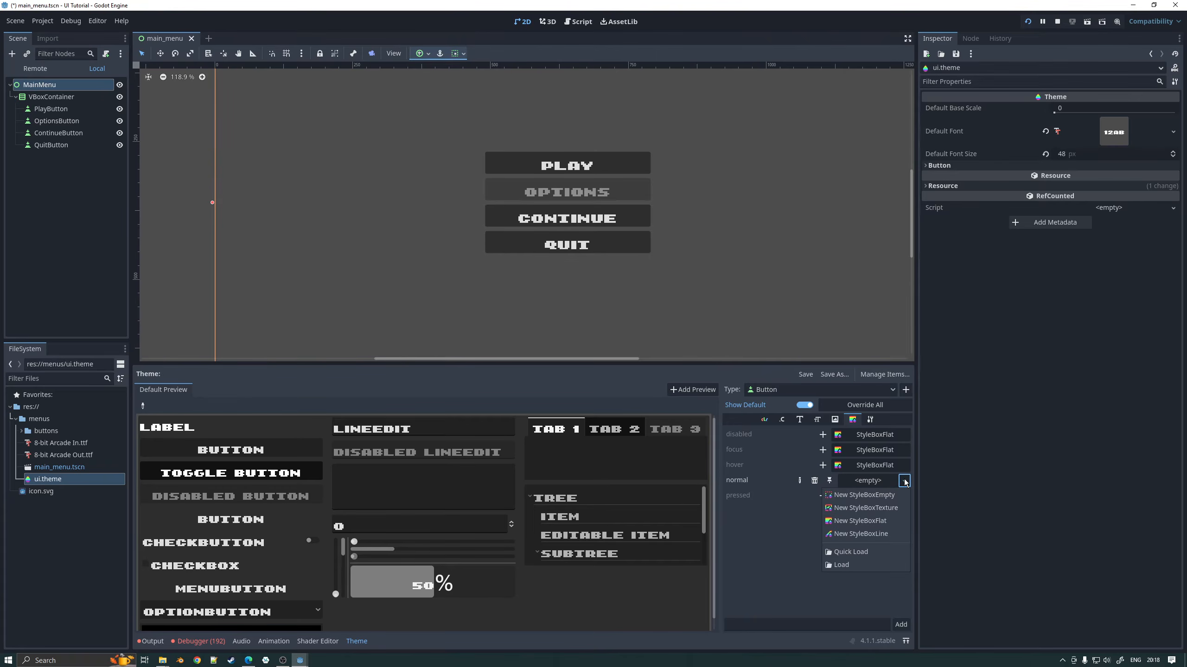
{"action": "left_click", "coordinate": [864, 508]}
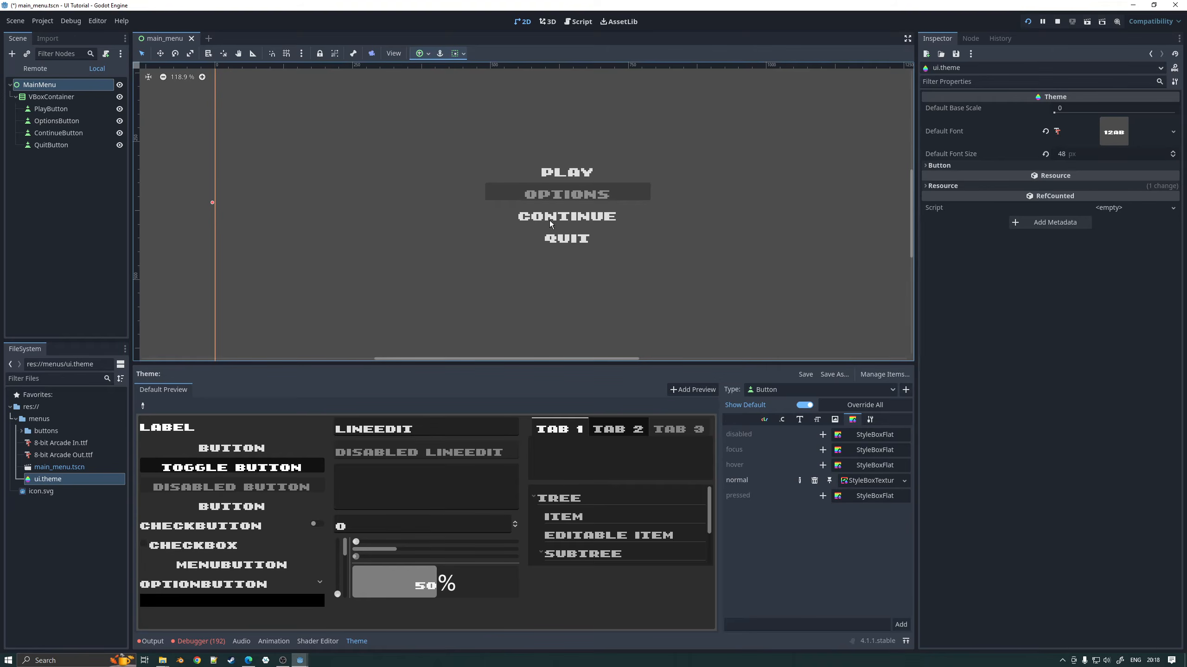
Step: Open the Button theme's normal StyleBoxTexture and assign Green Box Button.png from the Box folder as its texture
{"action": "left_click", "coordinate": [868, 480]}
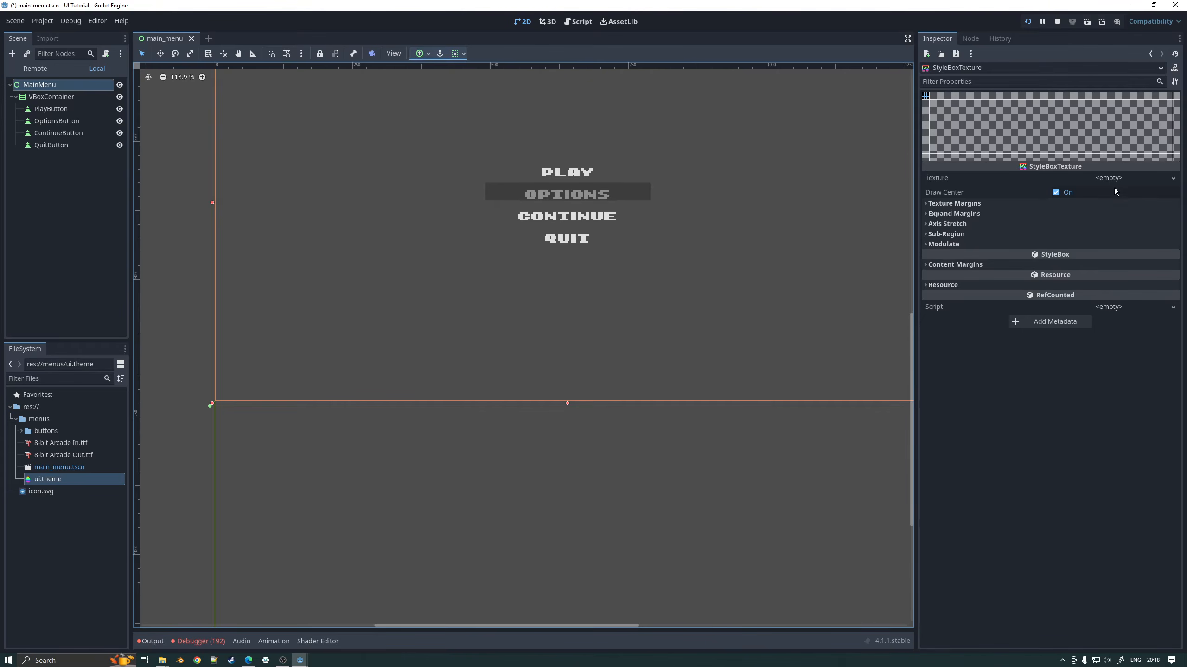
{"action": "left_click", "coordinate": [21, 432]}
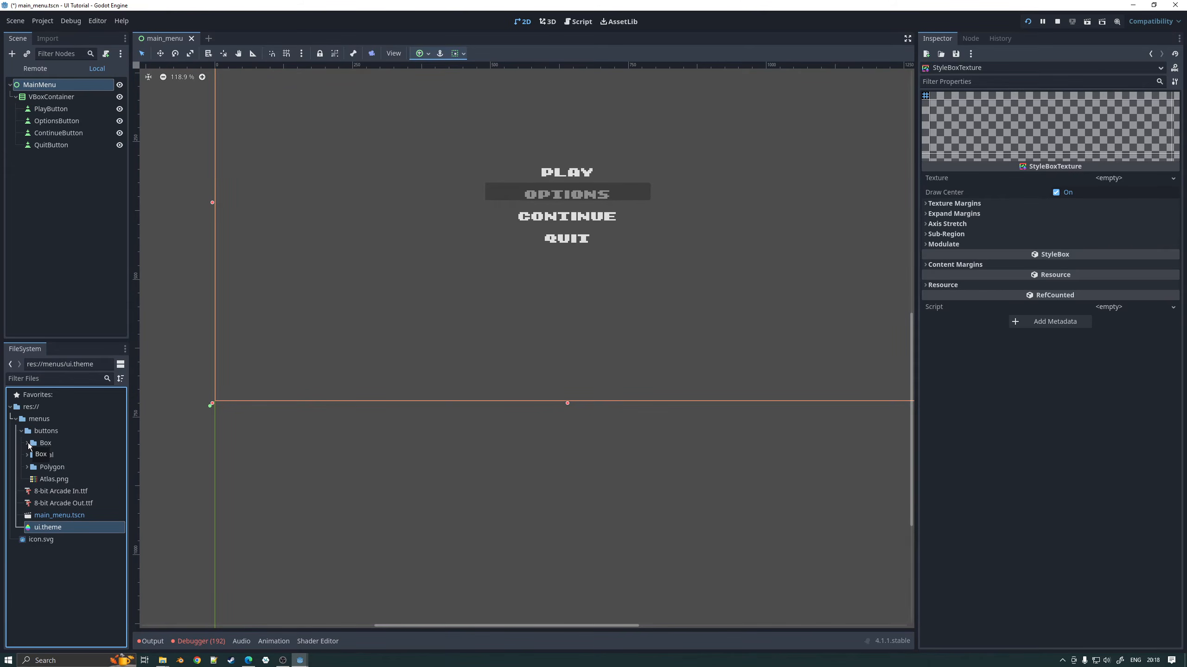
{"action": "left_click", "coordinate": [26, 443]}
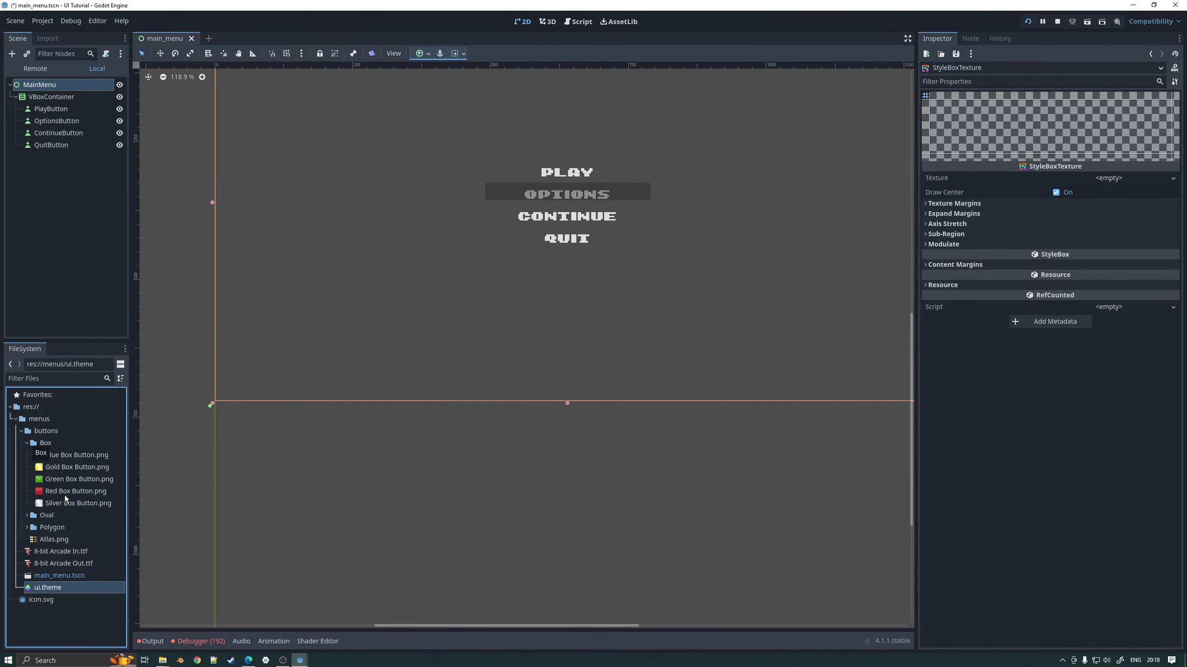
{"action": "mouse_move", "coordinate": [60, 494]}
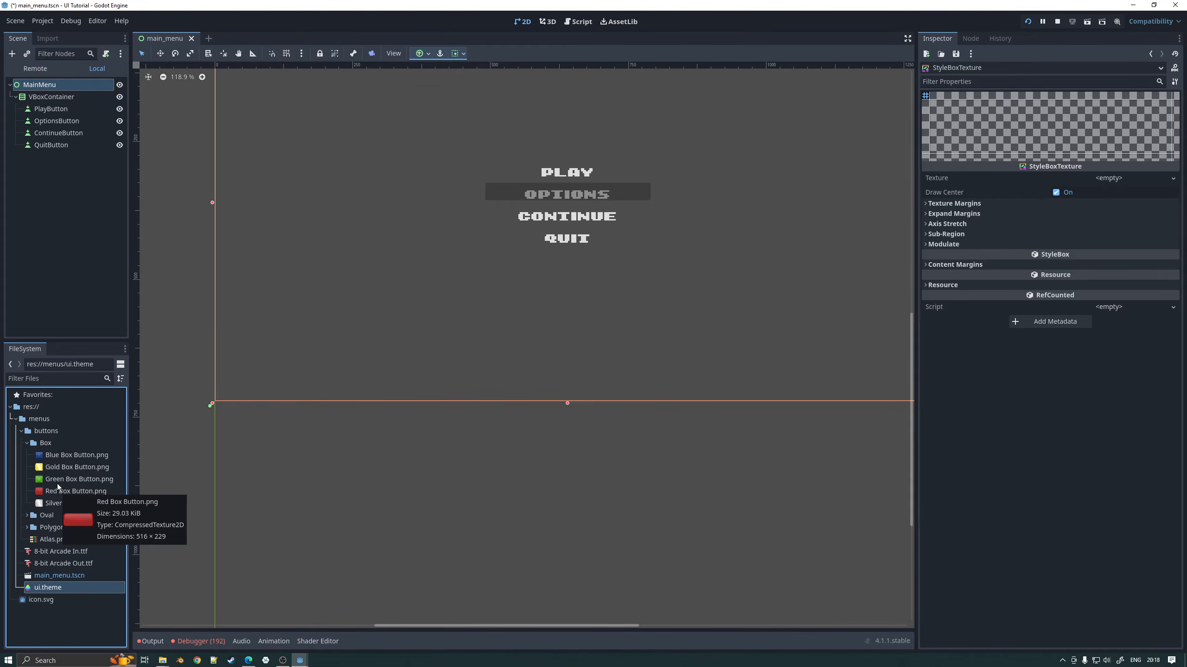
{"action": "left_click_drag", "start_coordinate": [59, 479], "coordinate": [1075, 182]}
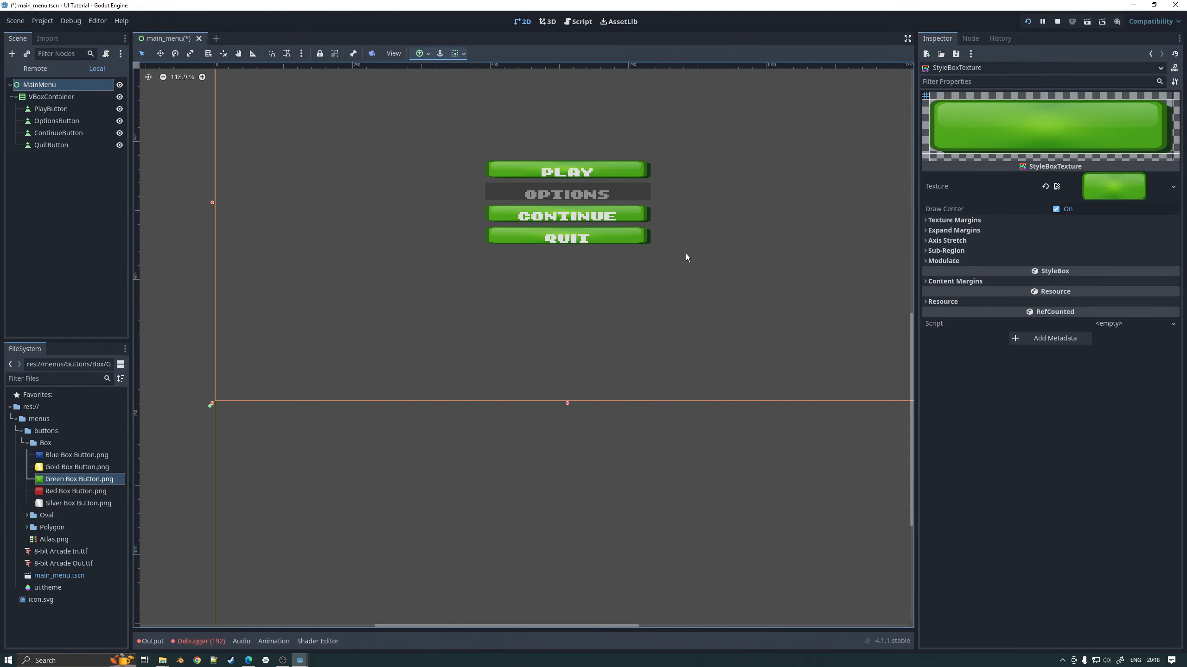
Step: Examine how the green texture stretches on the menu buttons and reveal the style box's texture margin settings
{"action": "scroll", "coordinate": [599, 237], "scroll_direction": "up", "scroll_amount": 5}
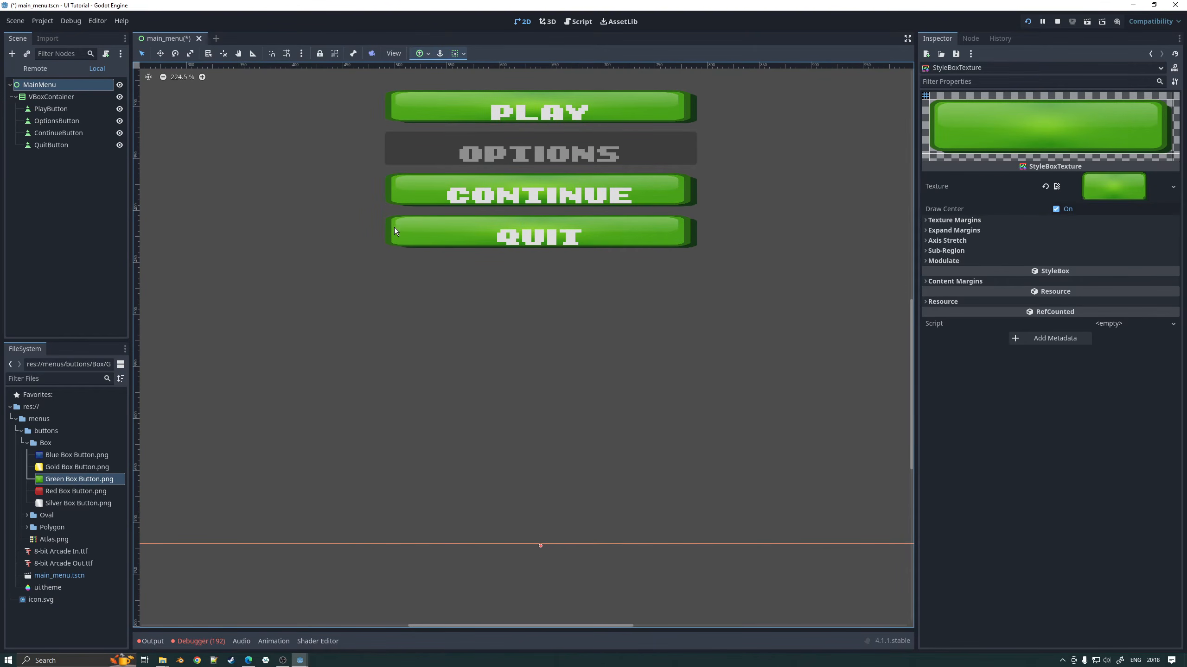
{"action": "scroll", "coordinate": [540, 255], "scroll_direction": "up", "scroll_amount": 4}
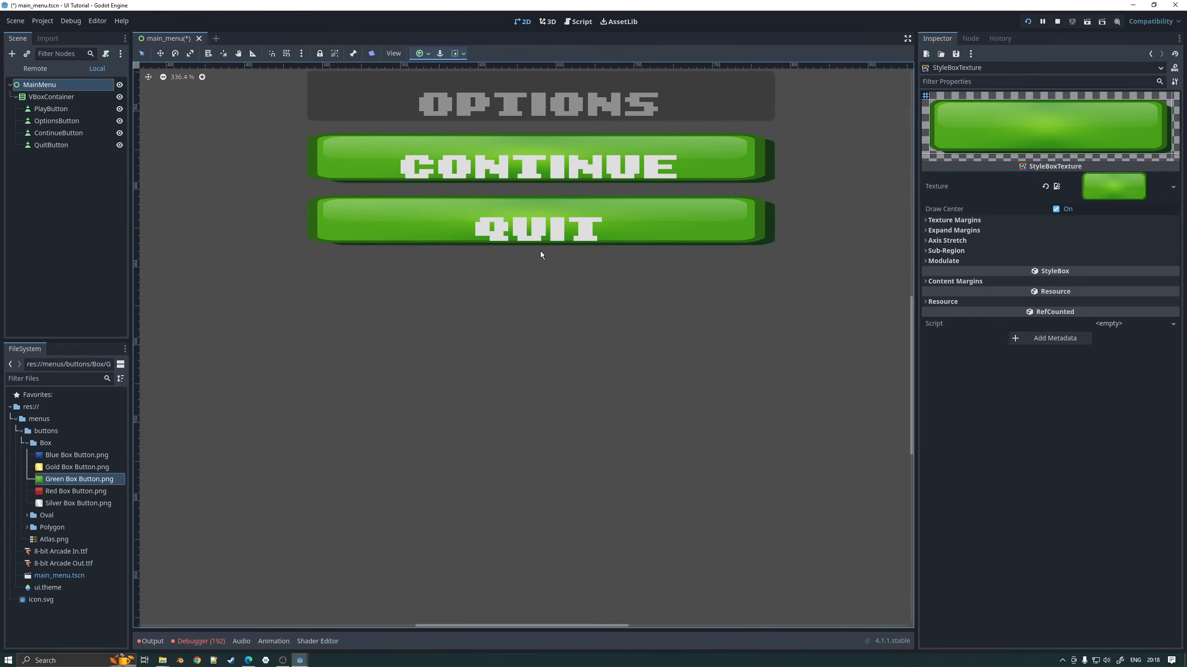
{"action": "scroll", "coordinate": [513, 237], "scroll_direction": "down", "scroll_amount": 5}
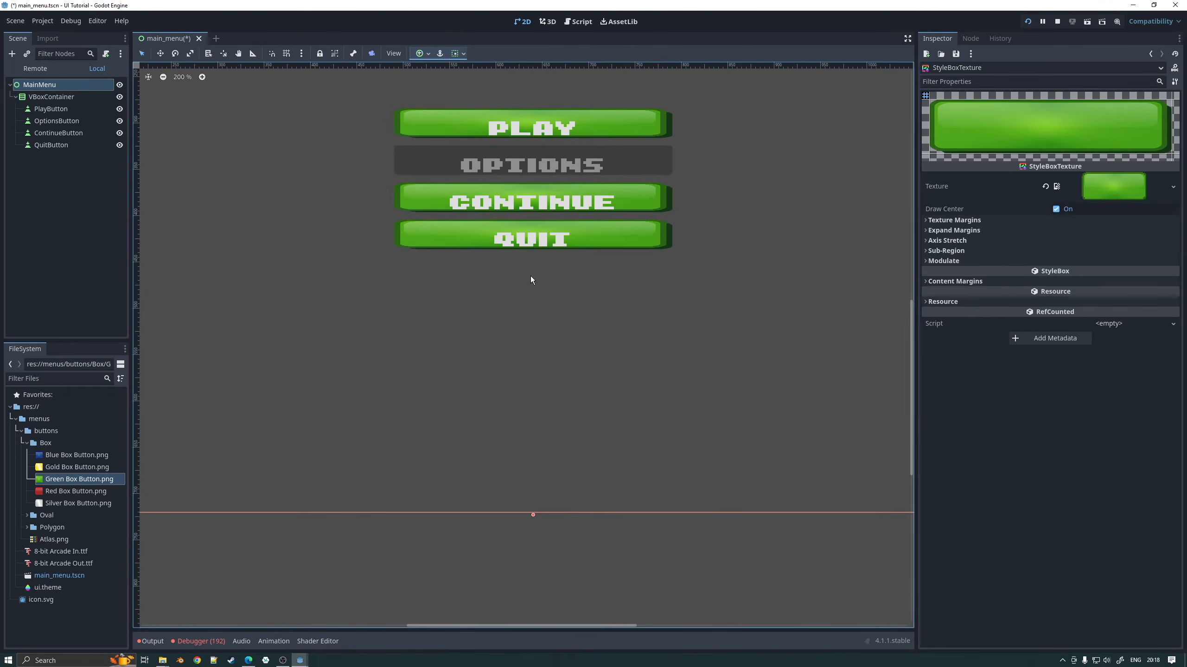
{"action": "scroll", "coordinate": [535, 376], "scroll_direction": "down", "scroll_amount": 3}
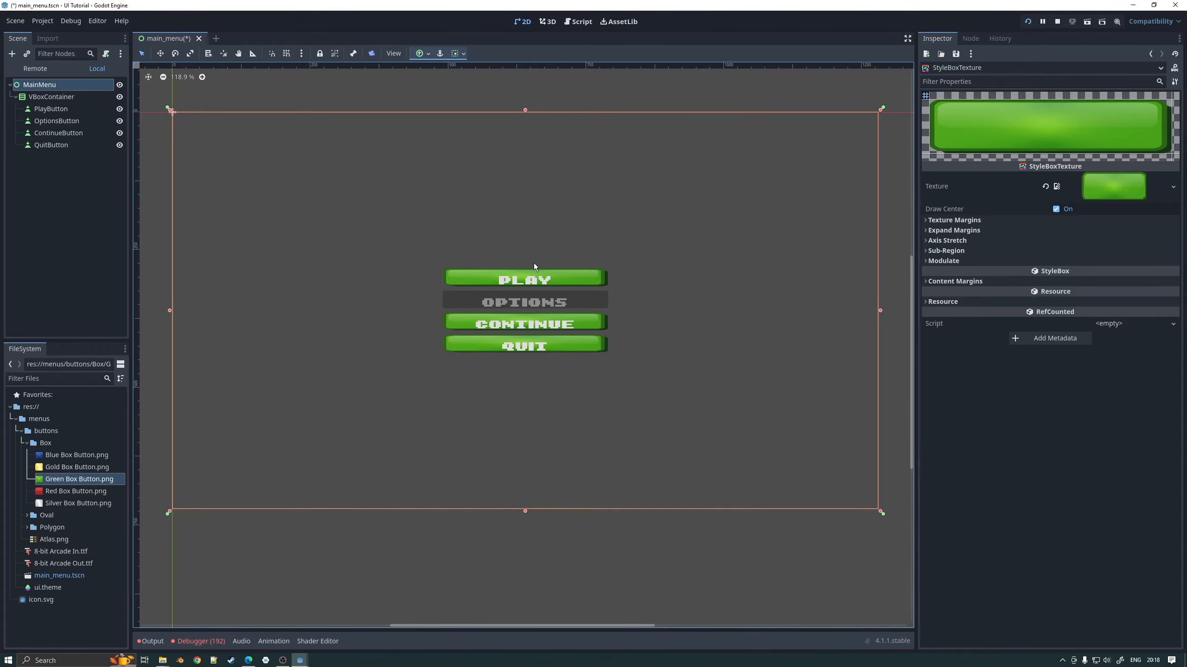
{"action": "scroll", "coordinate": [607, 269], "scroll_direction": "up", "scroll_amount": 8}
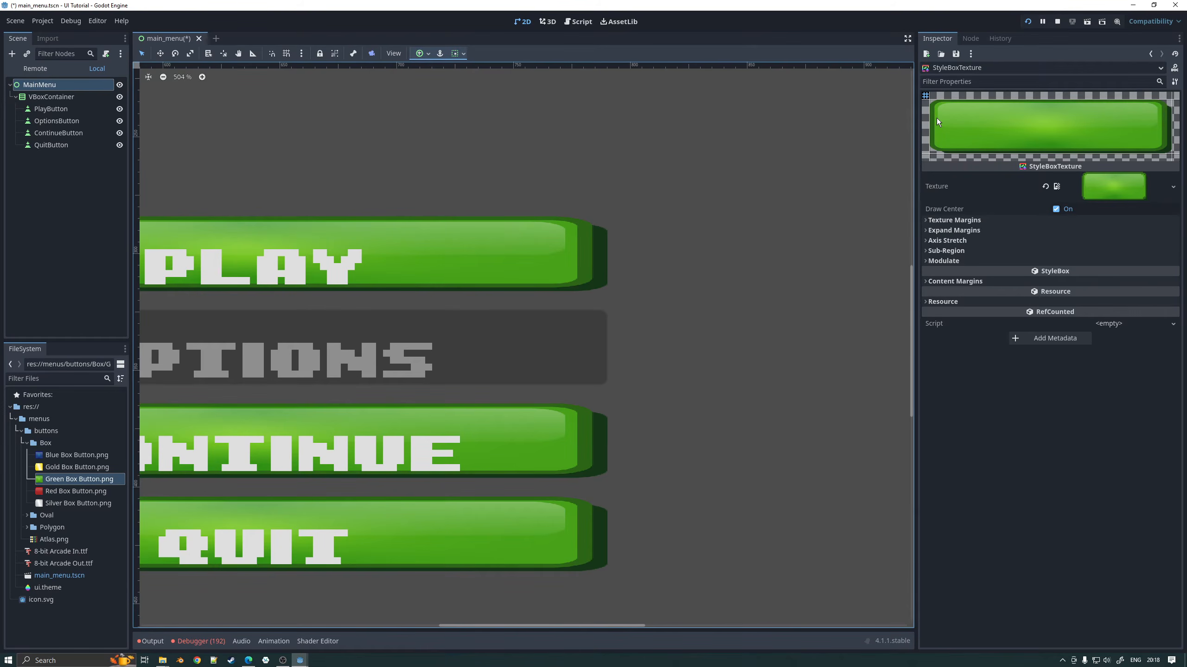
{"action": "left_click", "coordinate": [960, 218]}
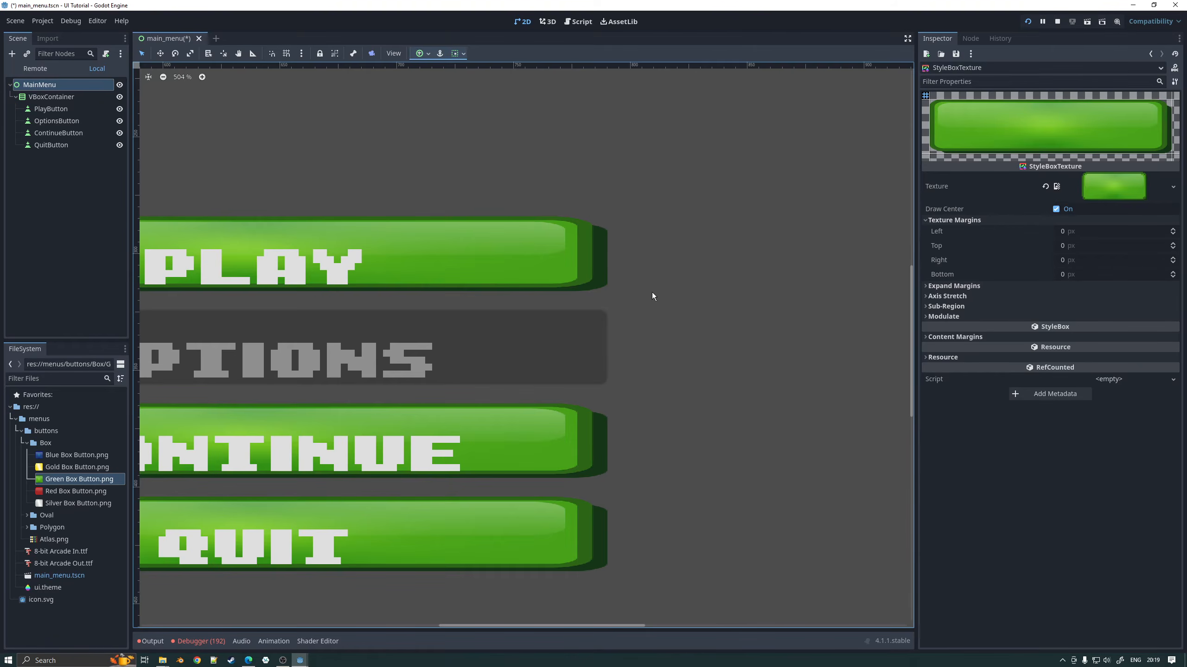
{"action": "scroll", "coordinate": [500, 331], "scroll_direction": "down", "scroll_amount": 5}
{"action": "middle_click_drag", "start_coordinate": [544, 335], "coordinate": [580, 328]}
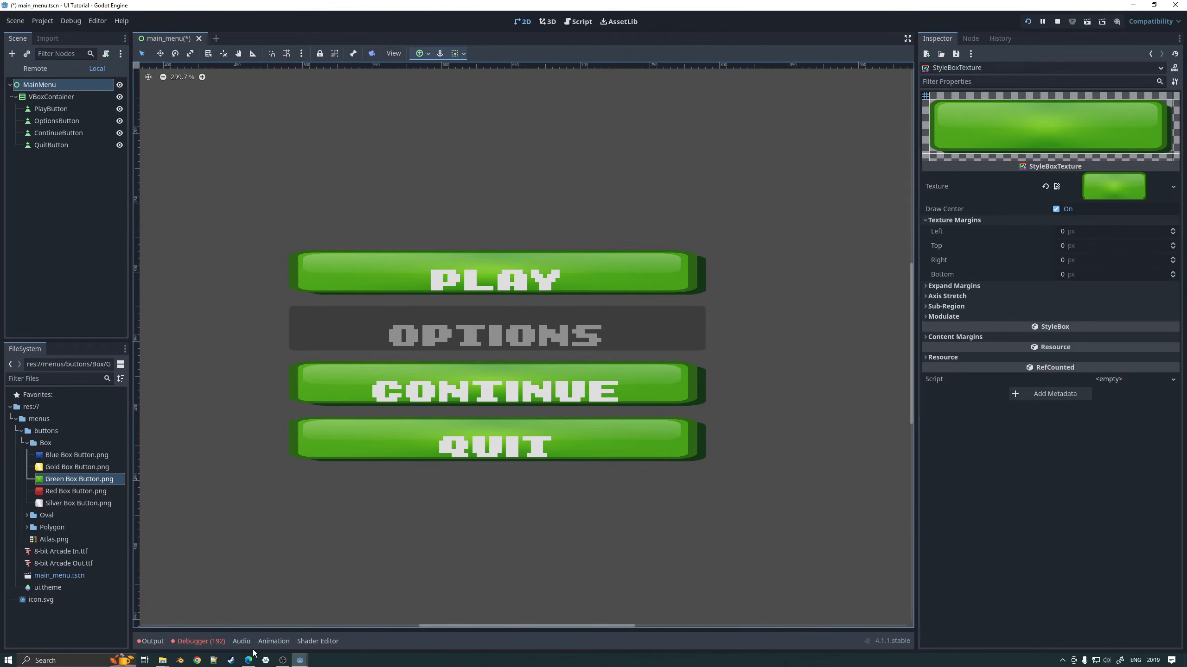
Step: Set the left, top, right and bottom texture margins of the normal style box to 24 px
{"action": "right_click", "coordinate": [65, 483]}
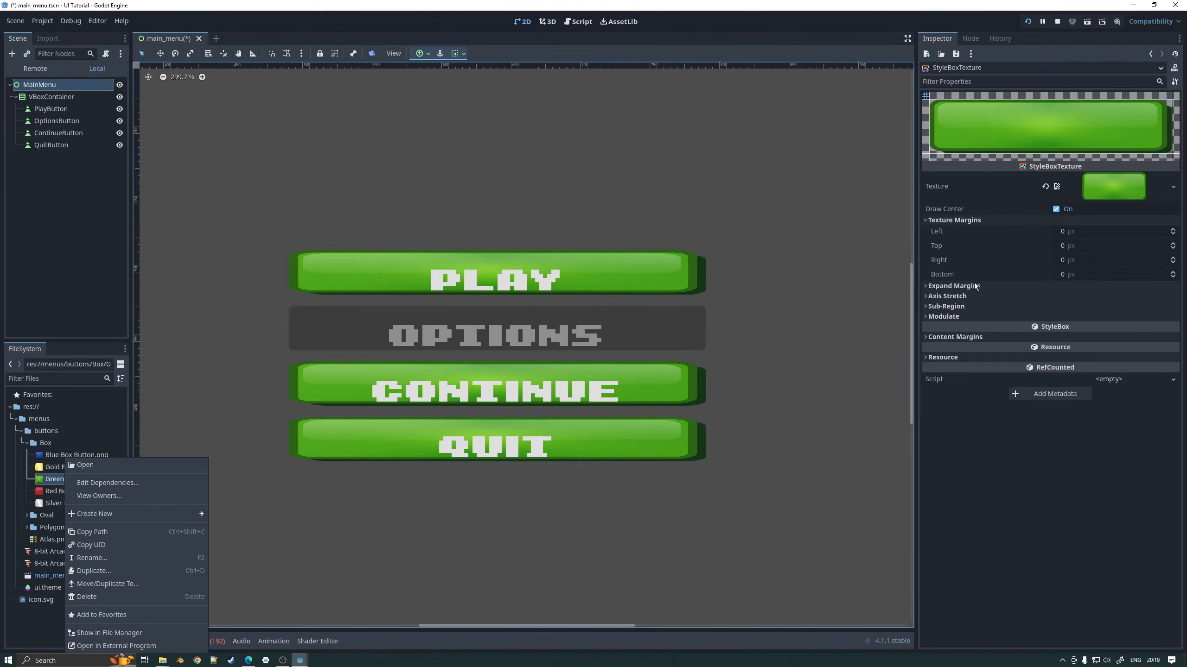
{"action": "left_click", "coordinate": [1078, 233]}
{"action": "left_click", "coordinate": [1070, 233]}
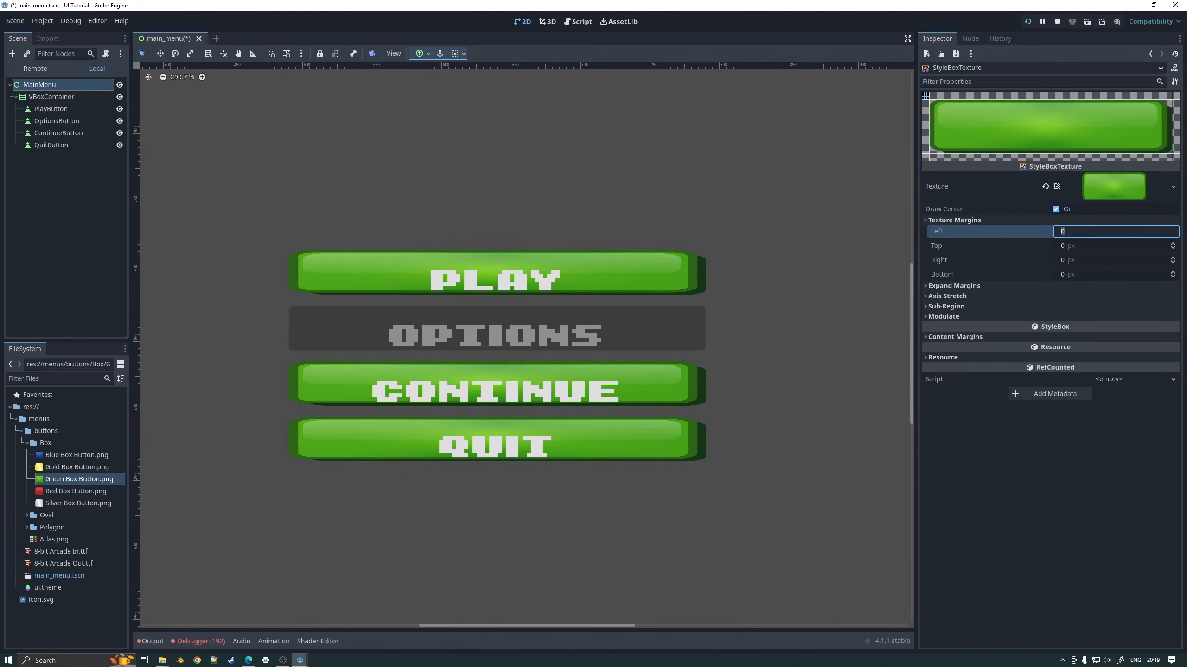
{"action": "type", "text": "24"}
{"action": "key", "text": "Tab"}
{"action": "type", "text": "24"}
{"action": "key", "text": "Tab"}
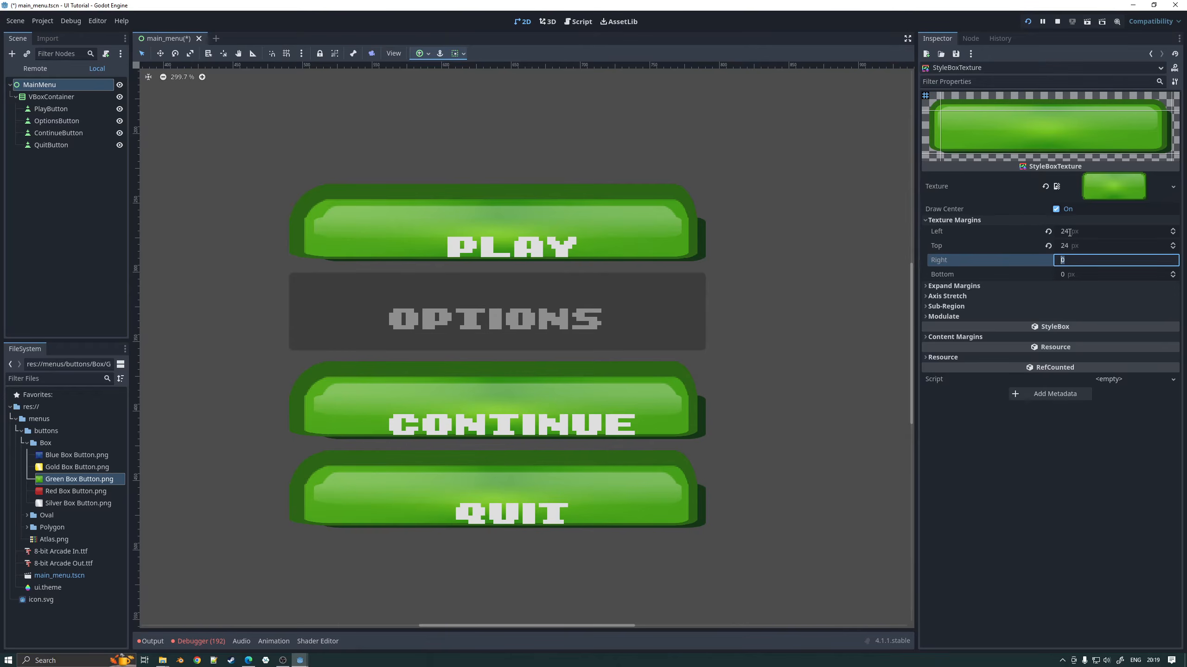
{"action": "type", "text": "24"}
{"action": "key", "text": "Tab"}
{"action": "type", "text": "24"}
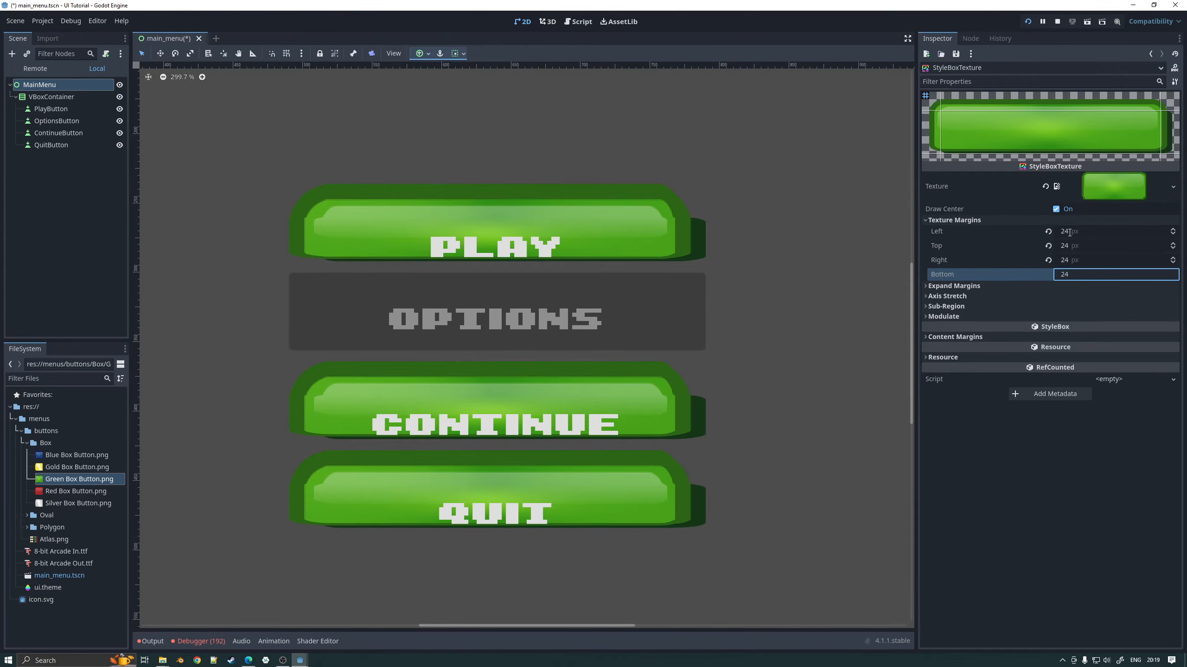
{"action": "key", "text": "Tab"}
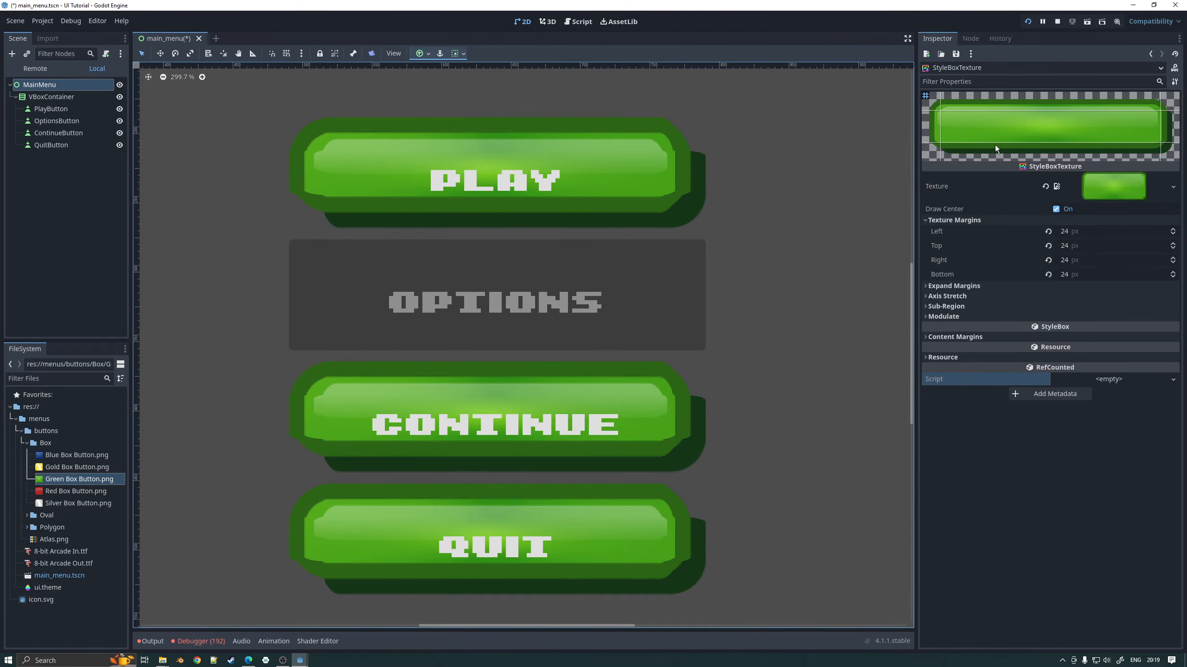
Step: Set all four texture margins of the green button style box to 32 px
{"action": "left_click", "coordinate": [1079, 231]}
{"action": "type", "text": "32"}
{"action": "key", "text": "Tab"}
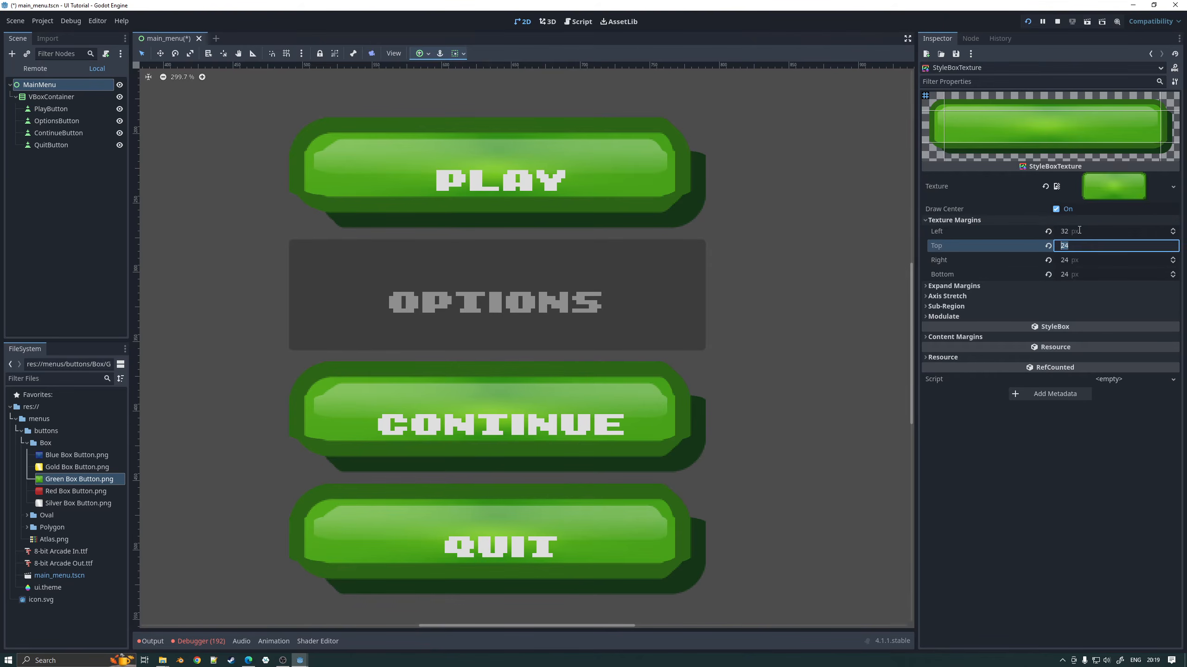
{"action": "type", "text": "32"}
{"action": "key", "text": "Tab"}
{"action": "type", "text": "32"}
{"action": "key", "text": "Return"}
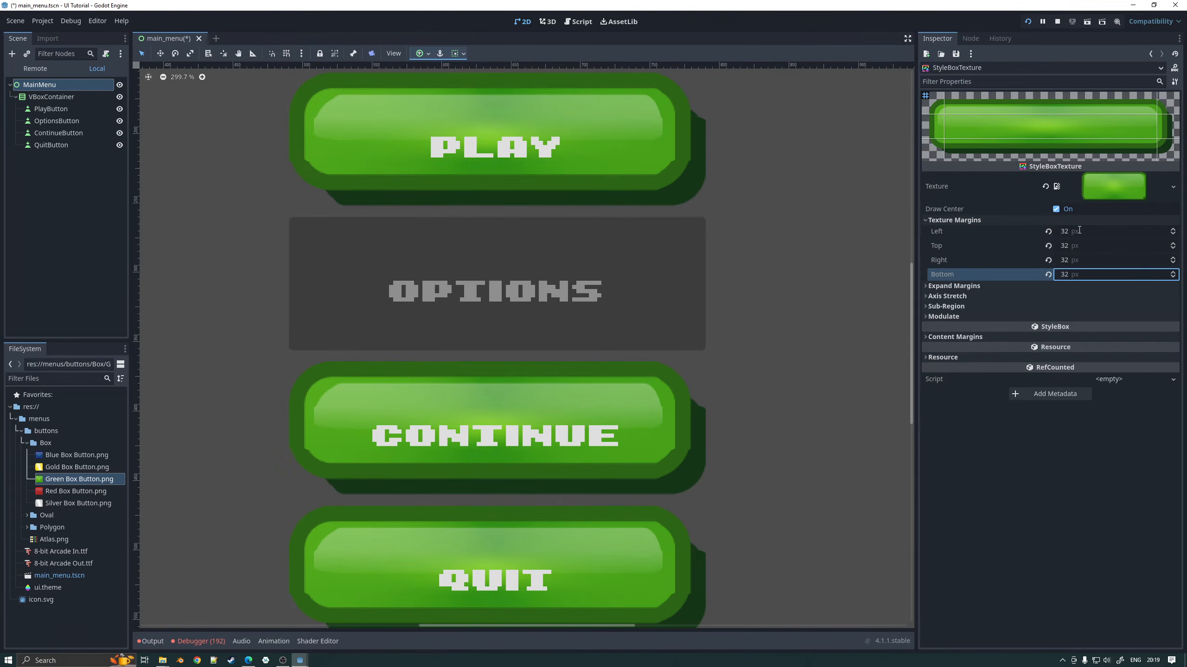
Step: Try a bottom texture margin of 64 px on the green button style box
{"action": "scroll", "coordinate": [524, 335], "scroll_direction": "down", "scroll_amount": 3}
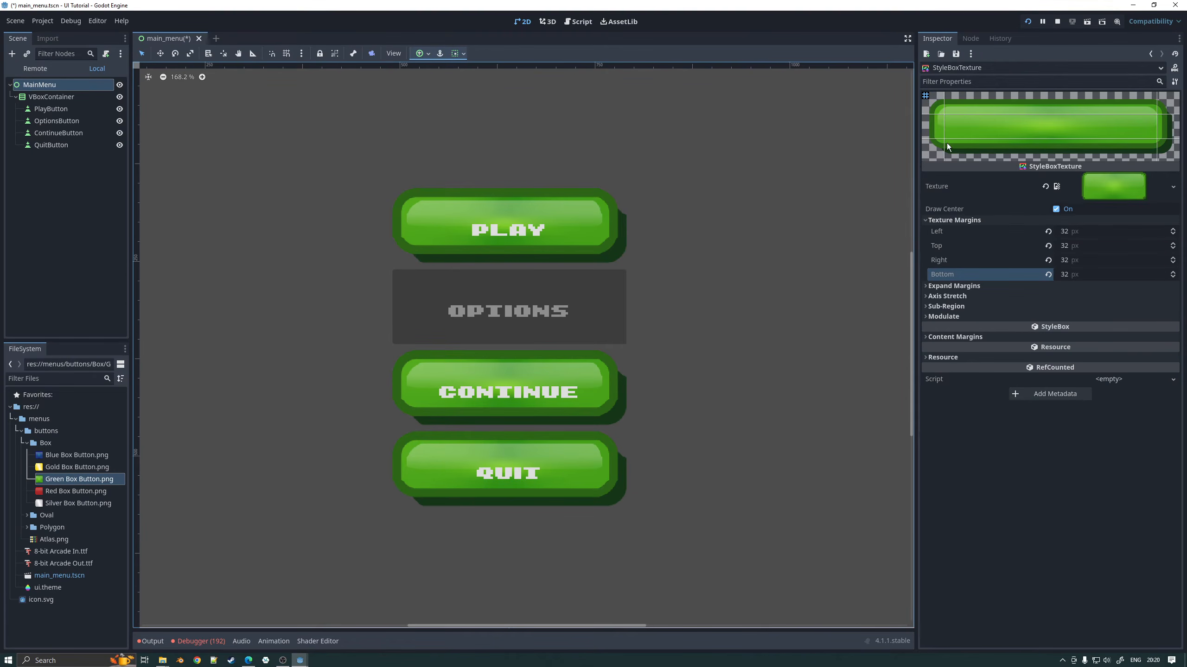
{"action": "scroll", "coordinate": [434, 226], "scroll_direction": "up", "scroll_amount": 5}
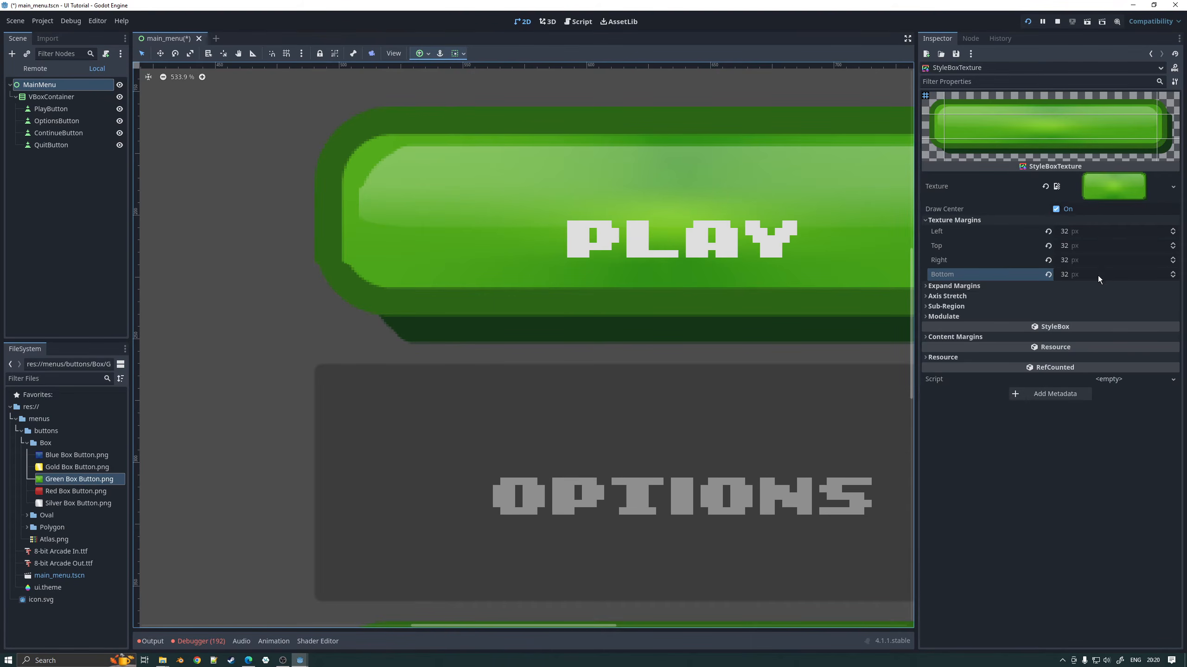
{"action": "left_click", "coordinate": [1074, 273]}
{"action": "type", "text": "64"}
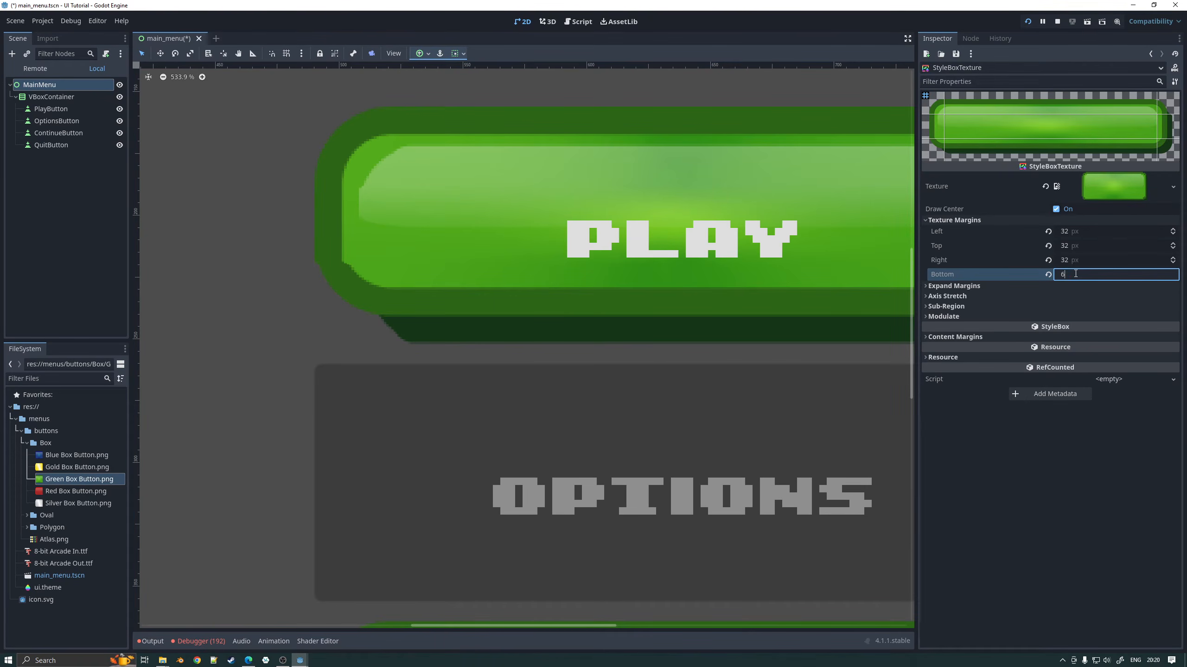
{"action": "key", "text": "Return"}
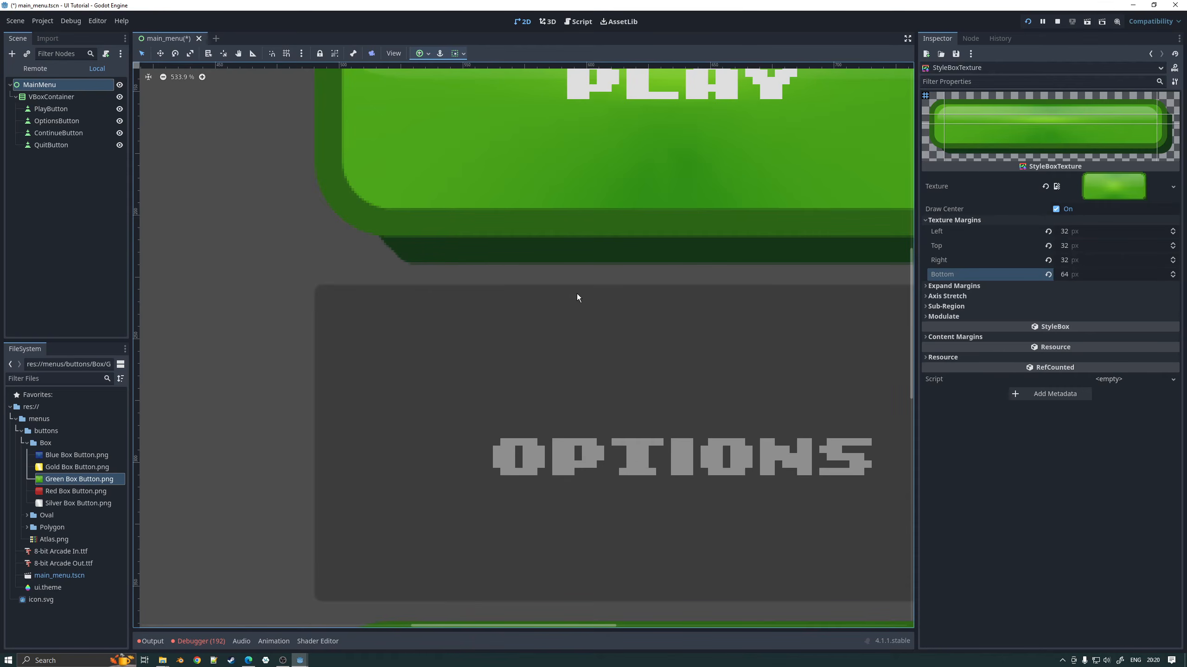
Step: Check the button proportions in the menu and set the bottom texture margin to 48 px
{"action": "scroll", "coordinate": [541, 178], "scroll_direction": "down", "scroll_amount": 8}
{"action": "middle_click_drag", "start_coordinate": [455, 229], "coordinate": [452, 231]}
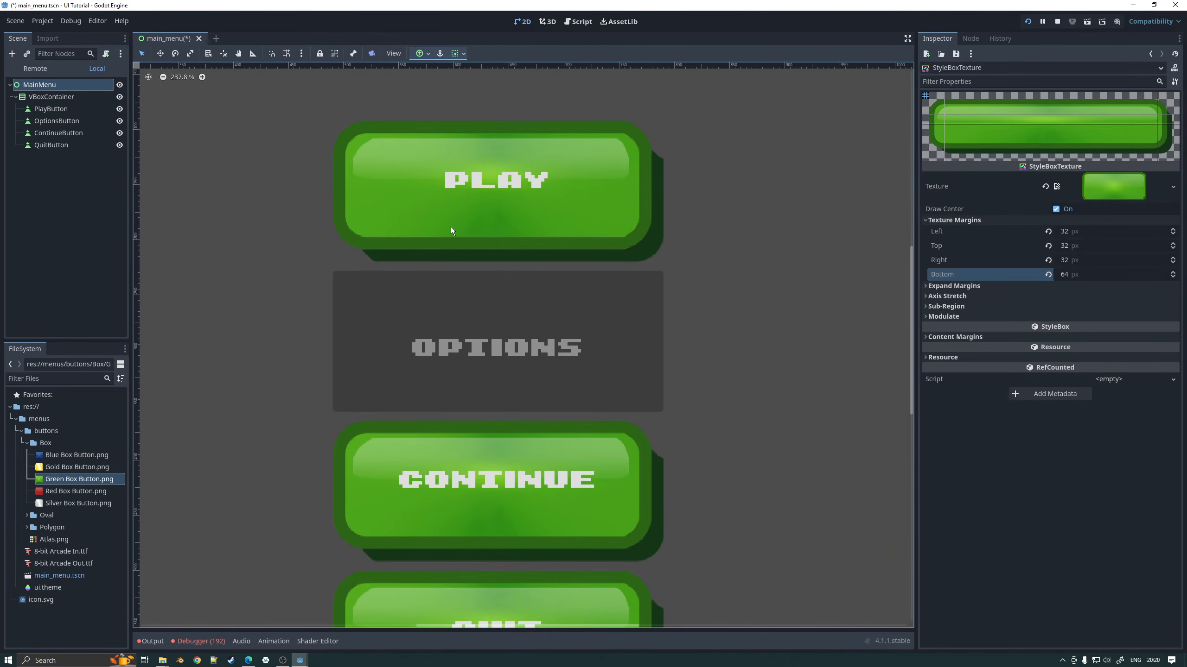
{"action": "scroll", "coordinate": [570, 202], "scroll_direction": "down", "scroll_amount": 6}
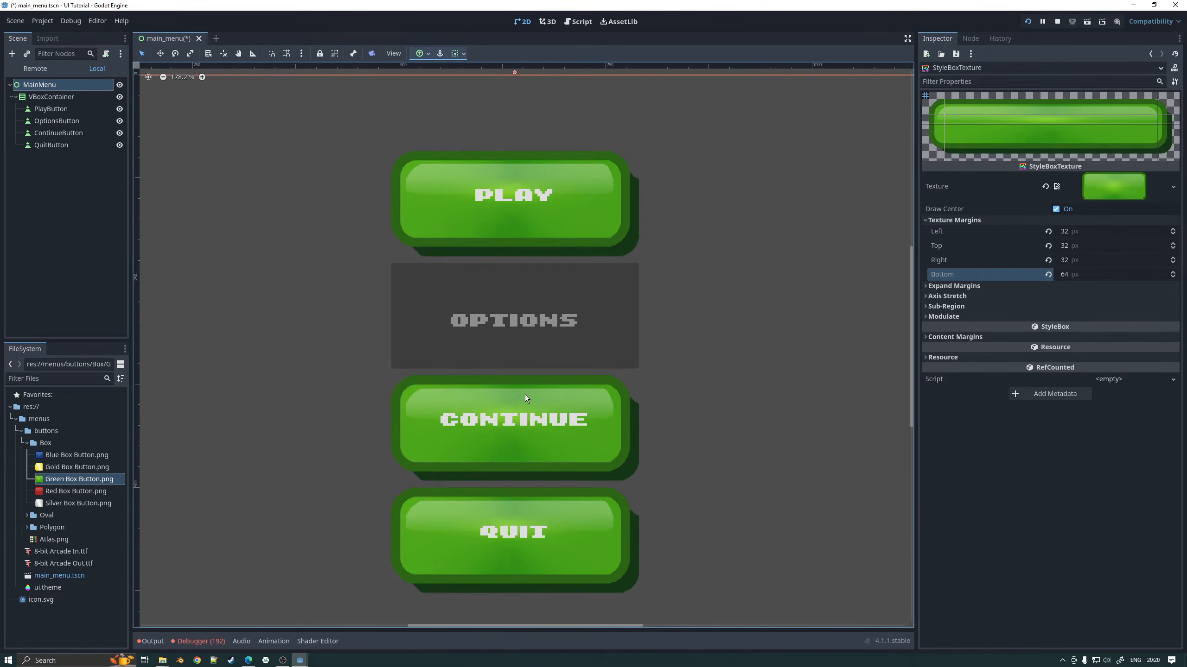
{"action": "scroll", "coordinate": [572, 323], "scroll_direction": "down", "scroll_amount": 1}
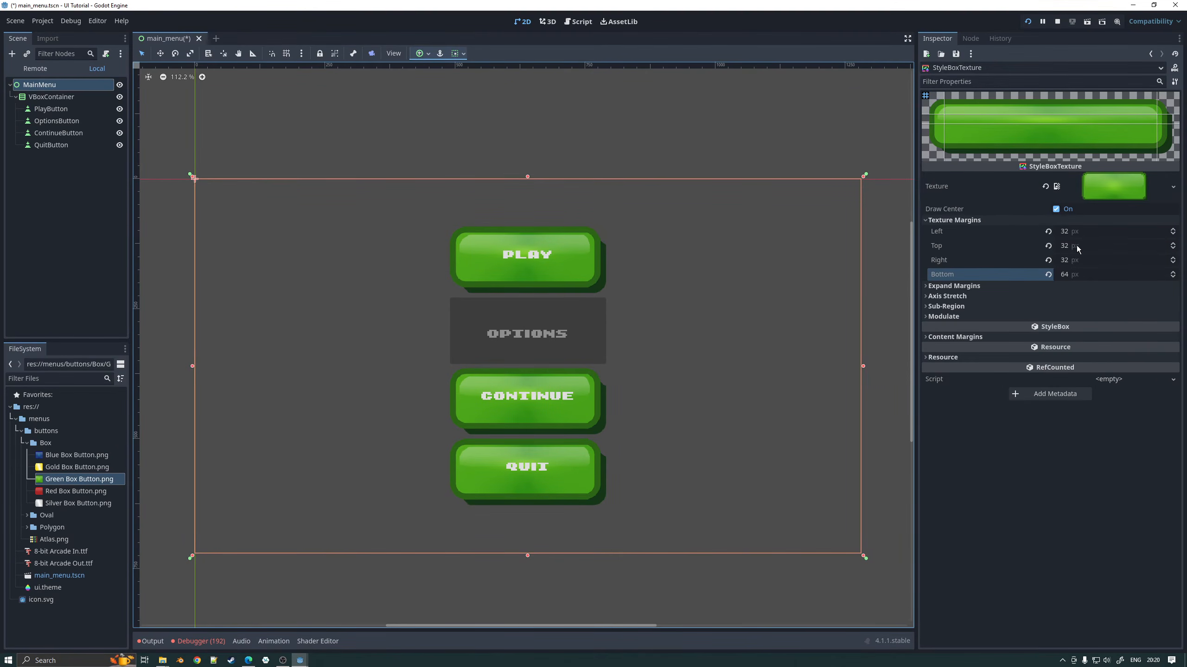
{"action": "left_click", "coordinate": [1081, 276]}
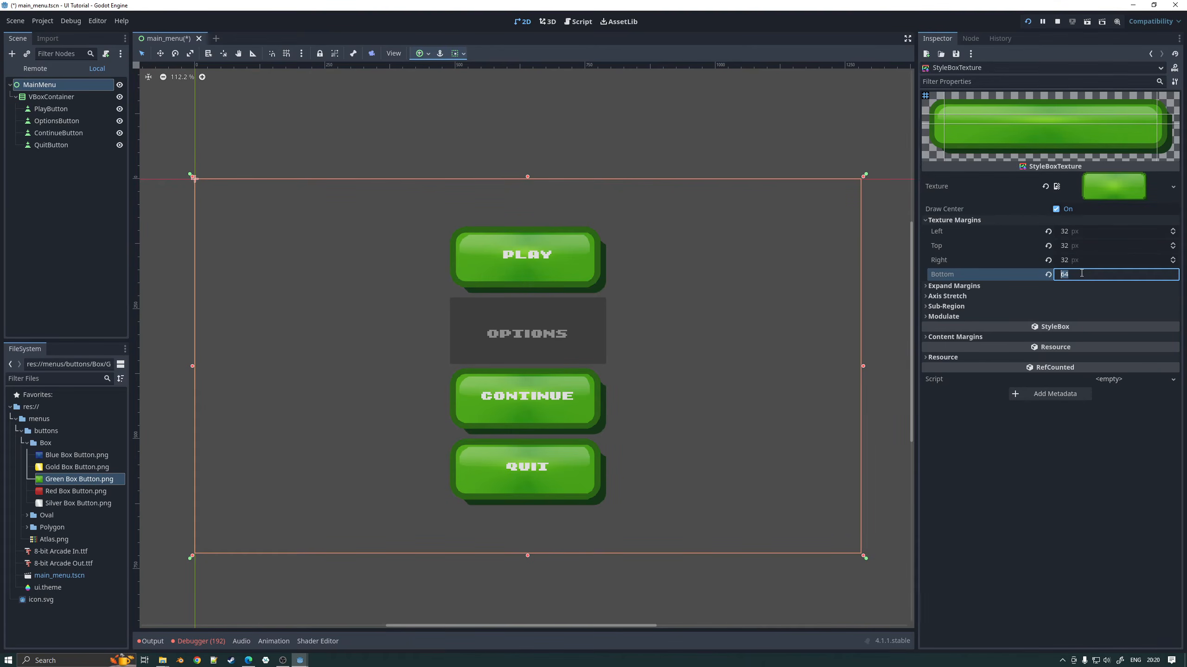
{"action": "type", "text": "48"}
{"action": "key", "text": "Return"}
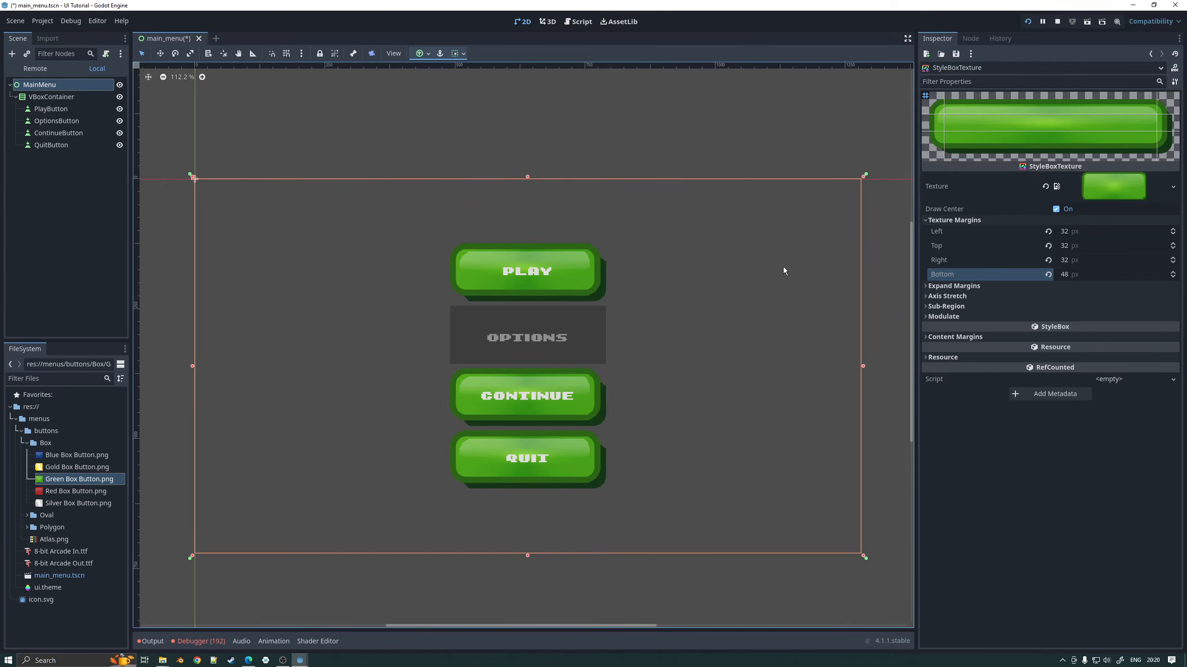
Step: Set the right and left texture margins to 48 px and check the resulting buttons in the whole menu
{"action": "scroll", "coordinate": [580, 270], "scroll_direction": "up", "scroll_amount": 5}
{"action": "scroll", "coordinate": [579, 273], "scroll_direction": "up", "scroll_amount": 3}
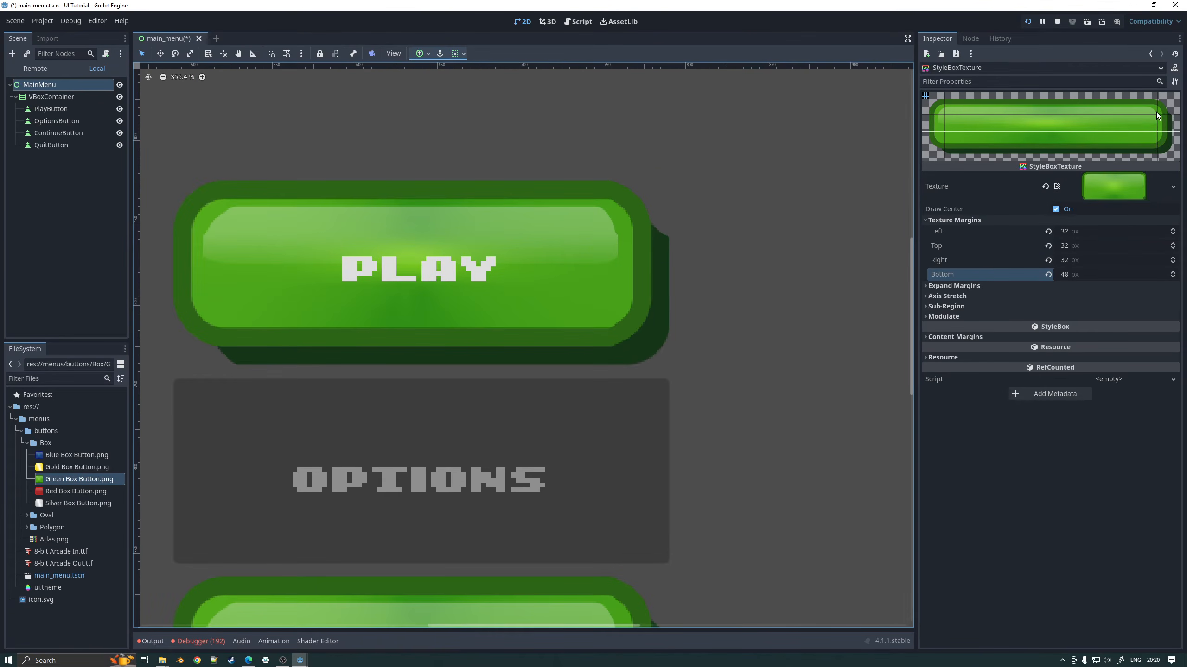
{"action": "left_click", "coordinate": [1080, 258]}
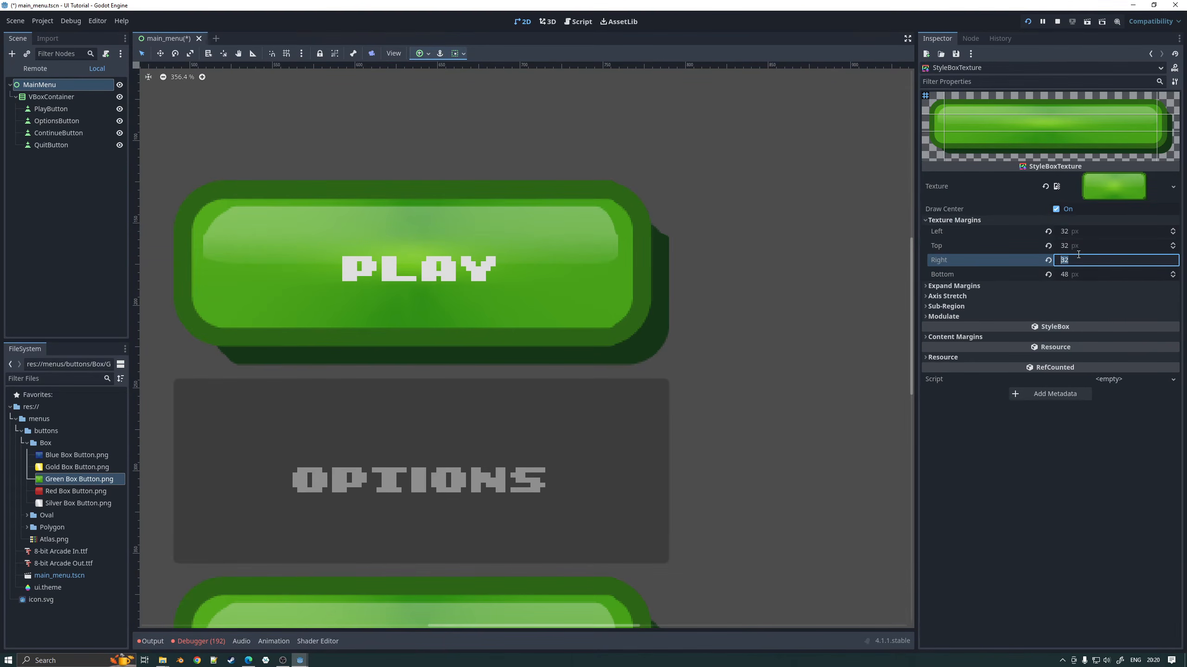
{"action": "type", "text": "48"}
{"action": "key", "text": "Return"}
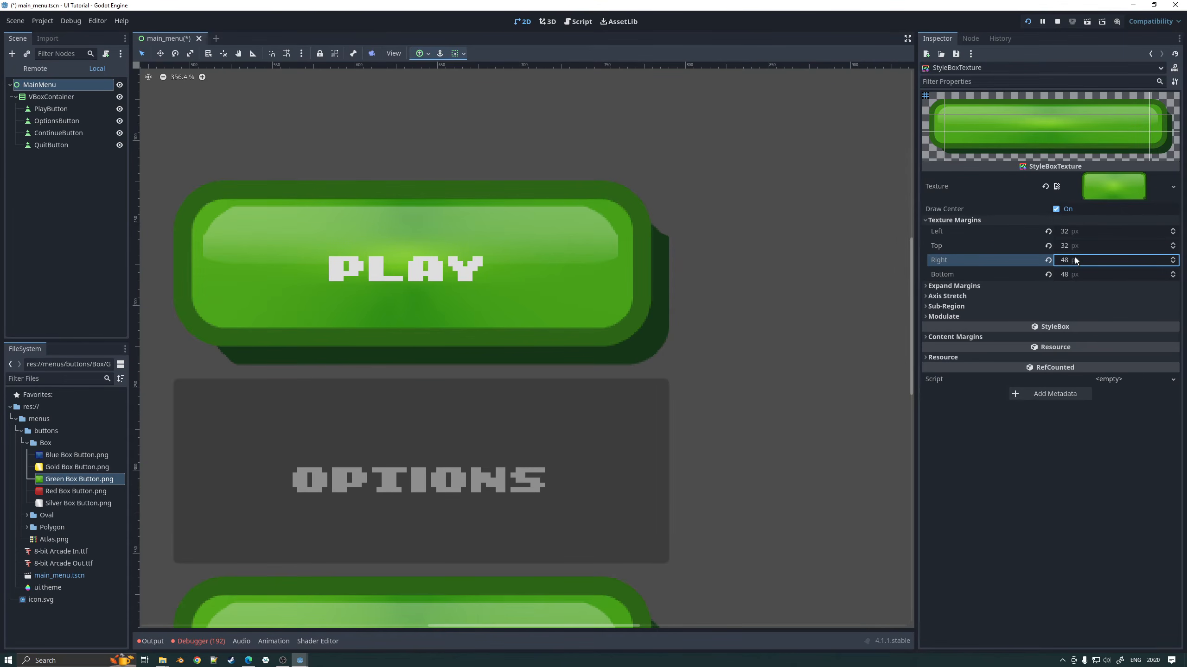
{"action": "left_click", "coordinate": [1070, 232]}
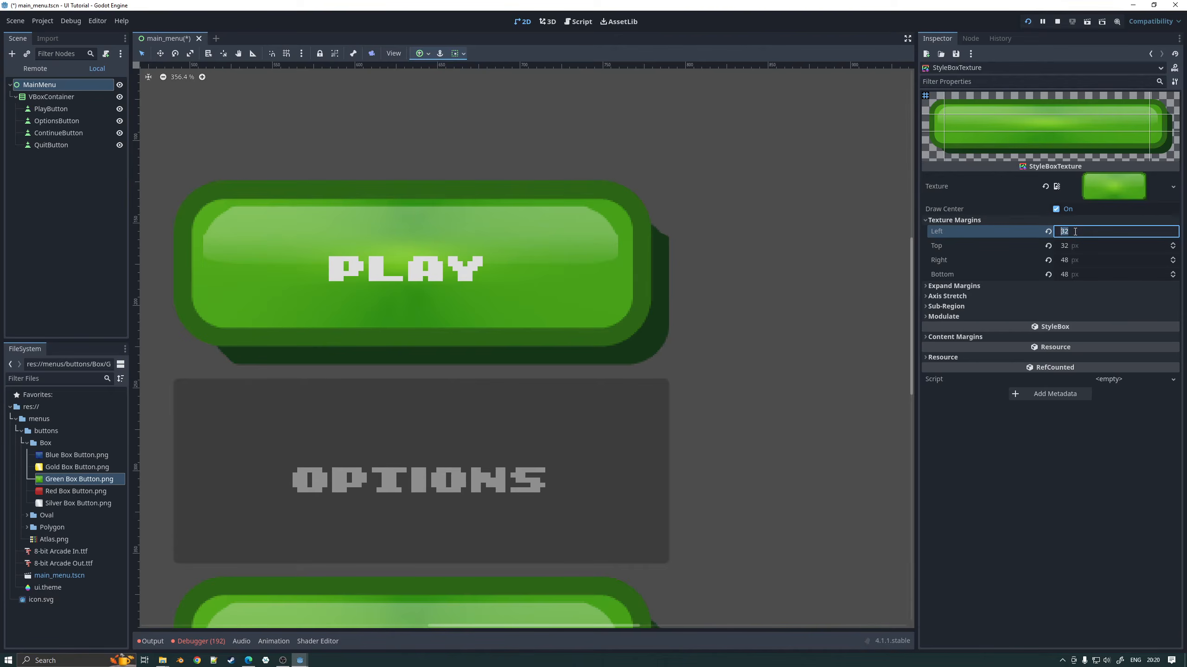
{"action": "type", "text": "48"}
{"action": "key", "text": "Return"}
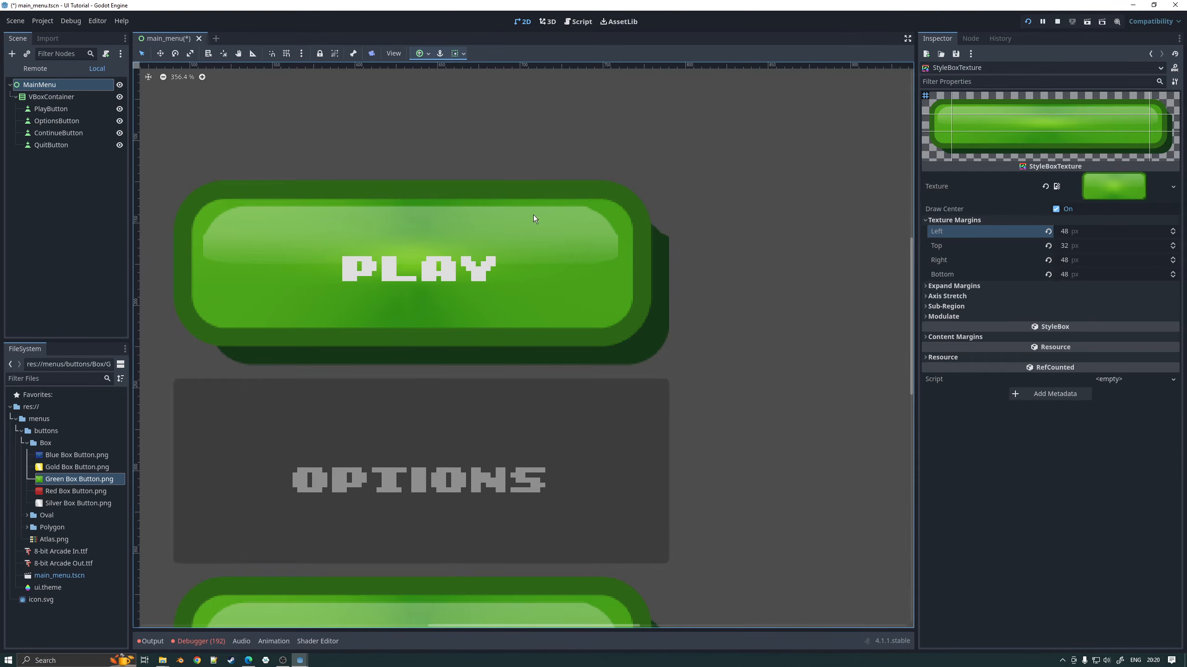
{"action": "scroll", "coordinate": [443, 228], "scroll_direction": "down", "scroll_amount": 7}
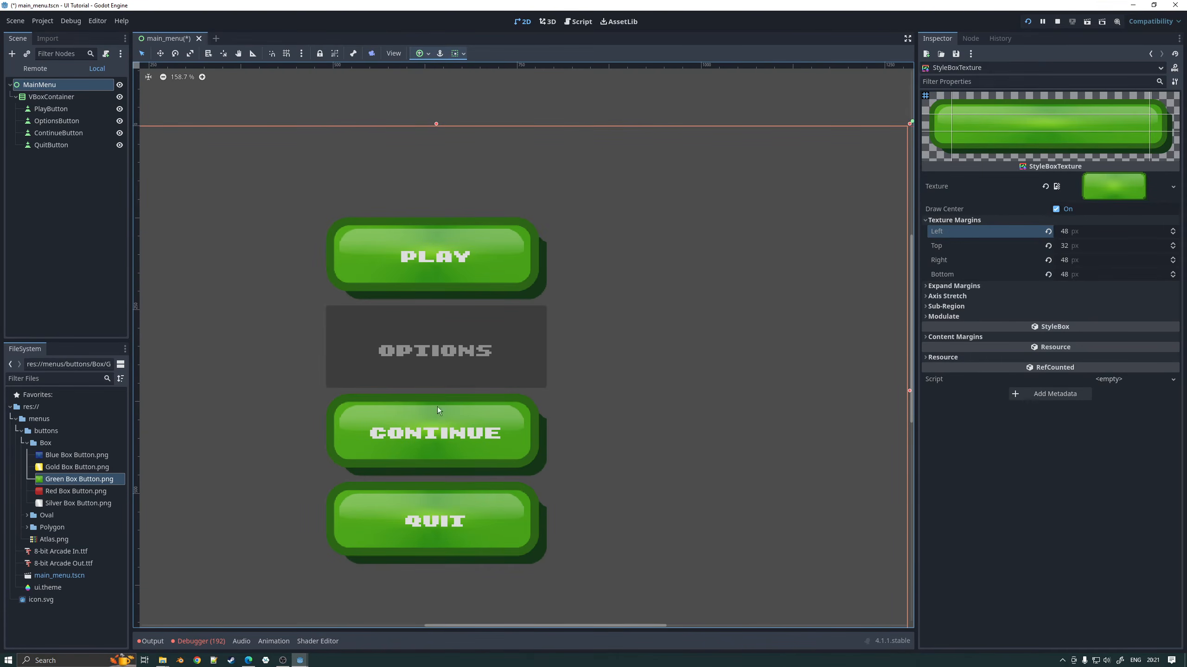
{"action": "scroll", "coordinate": [432, 310], "scroll_direction": "down", "scroll_amount": 7}
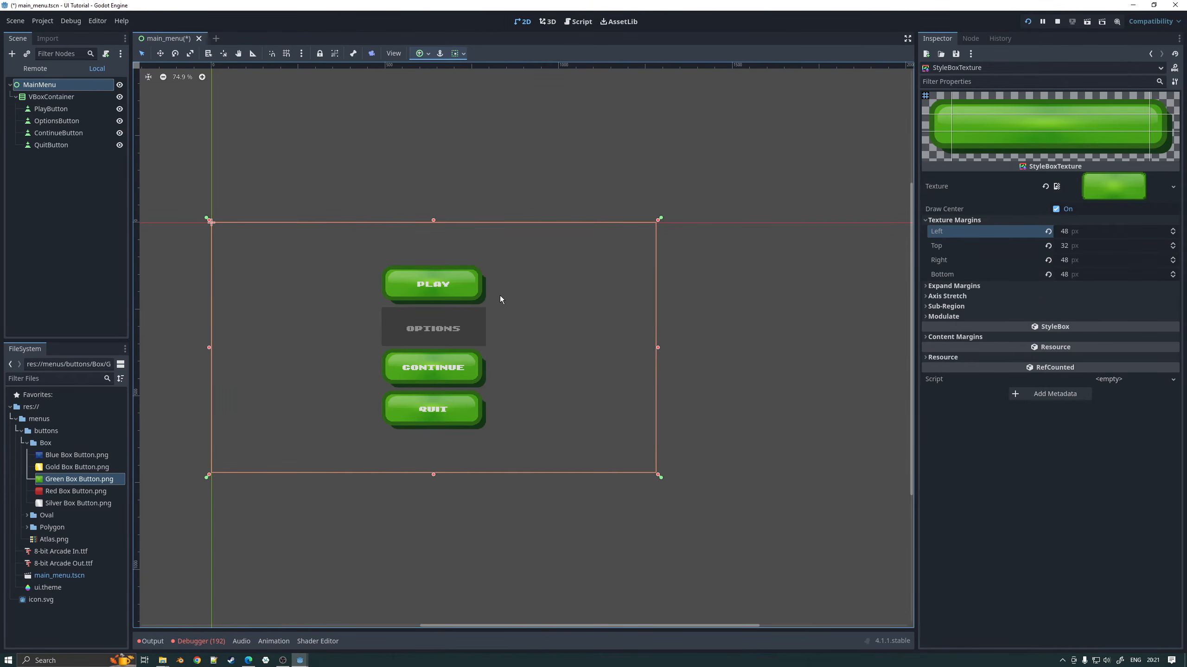
Step: Set the default font size of the main menu's UI theme to 64 px and check the menu buttons
{"action": "left_click", "coordinate": [58, 88]}
{"action": "left_click", "coordinate": [1074, 239]}
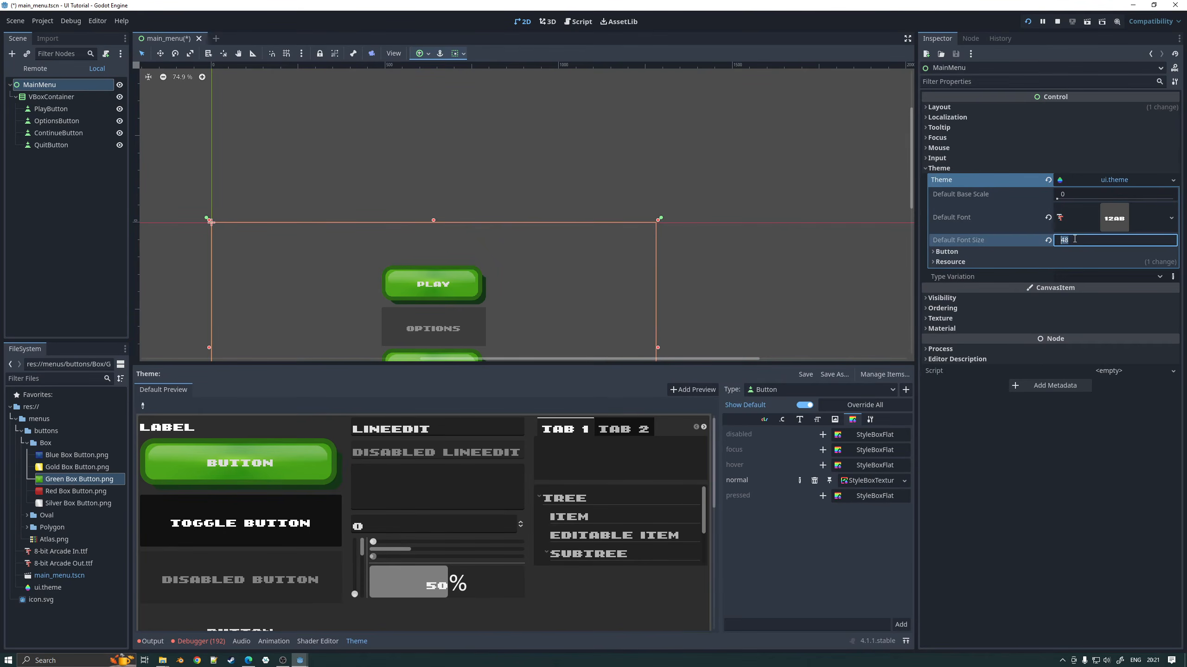
{"action": "type", "text": "64"}
{"action": "key", "text": "Return"}
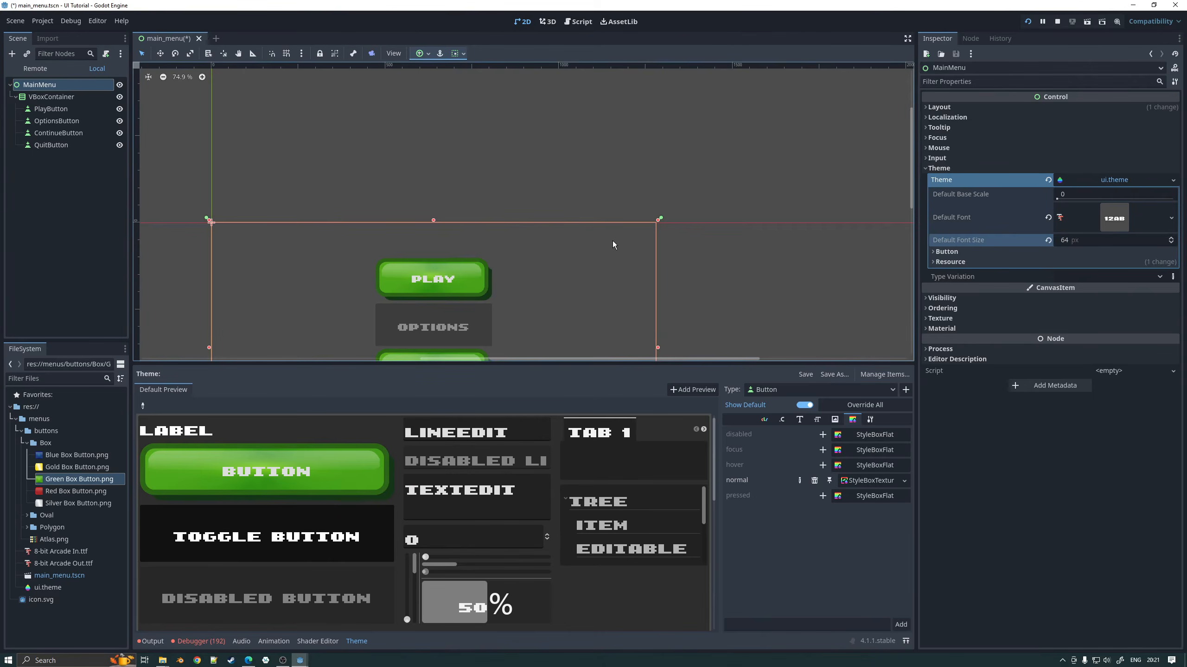
{"action": "scroll", "coordinate": [584, 243], "scroll_direction": "down", "scroll_amount": 5}
{"action": "scroll", "coordinate": [582, 236], "scroll_direction": "up", "scroll_amount": 4}
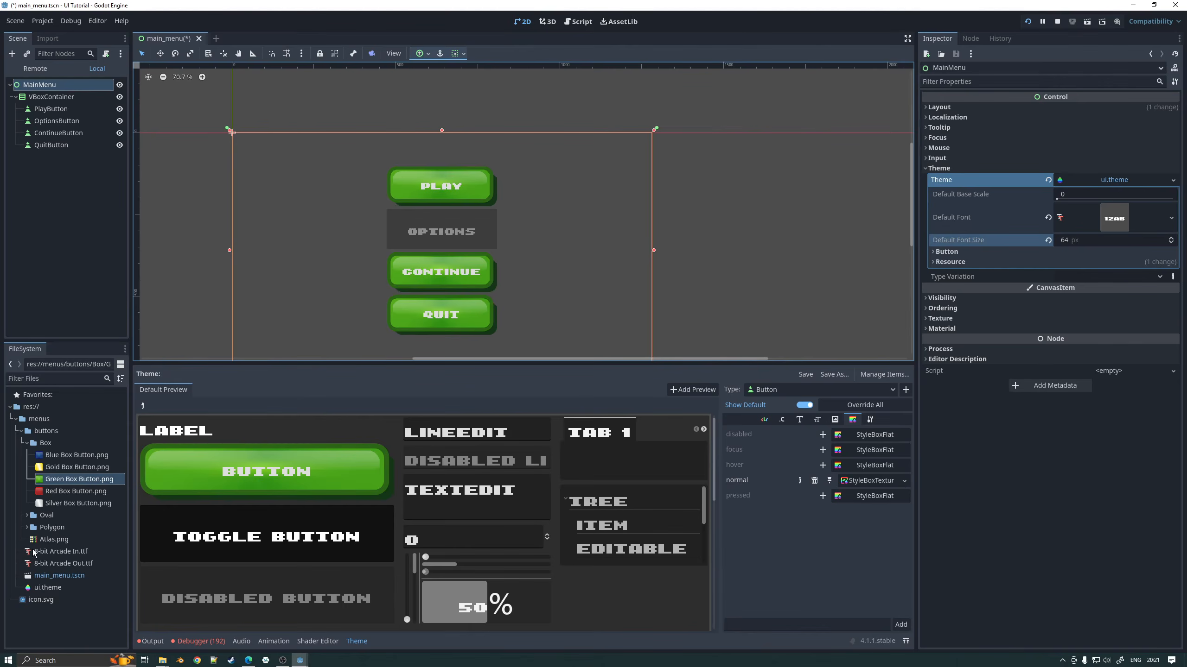
Step: Expand the Oval button folder and look through its gold and green textures as alternatives for the menu buttons
{"action": "left_click", "coordinate": [39, 516]}
{"action": "left_click", "coordinate": [28, 515]}
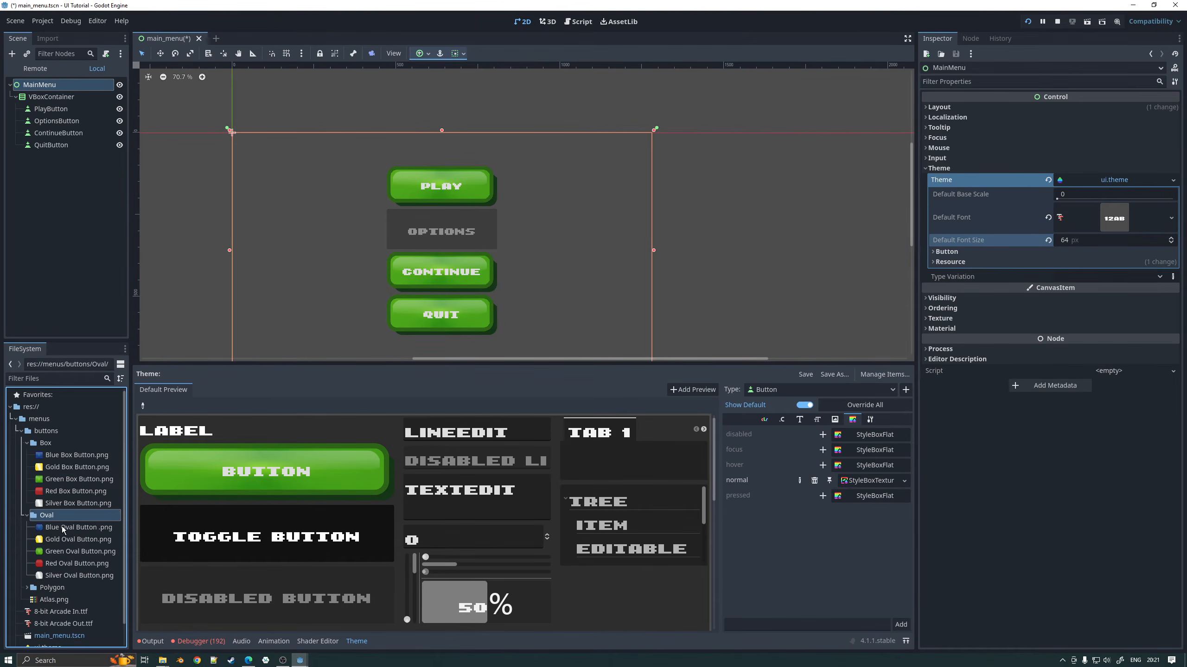
{"action": "left_click", "coordinate": [65, 539]}
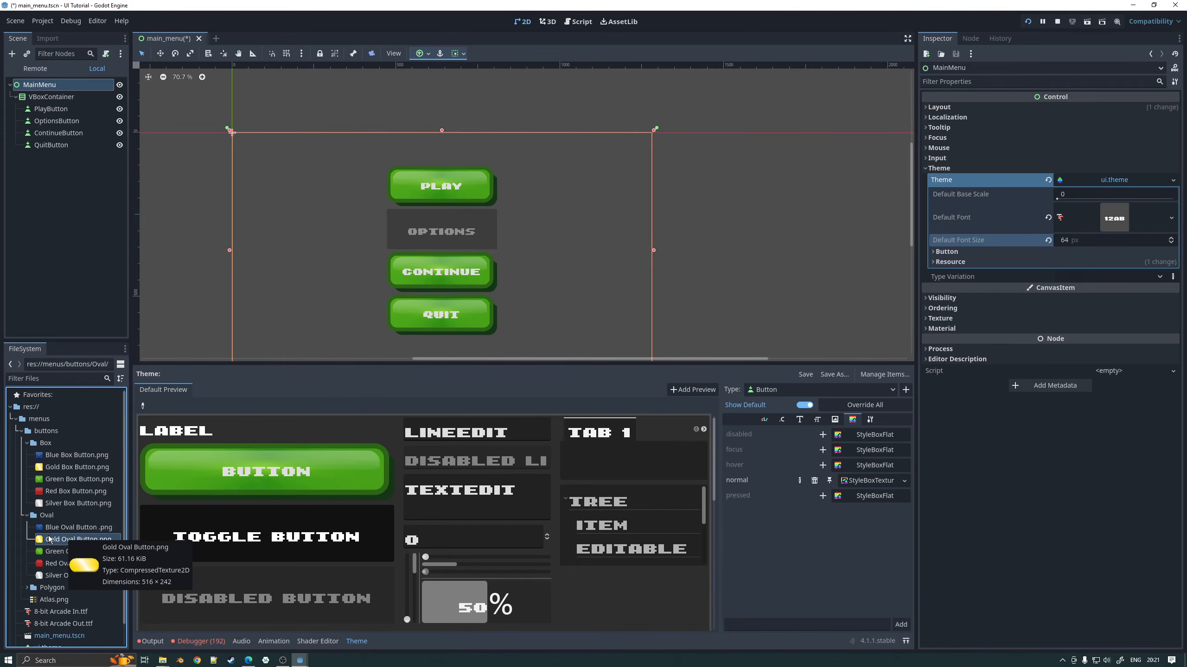
{"action": "left_click", "coordinate": [55, 551]}
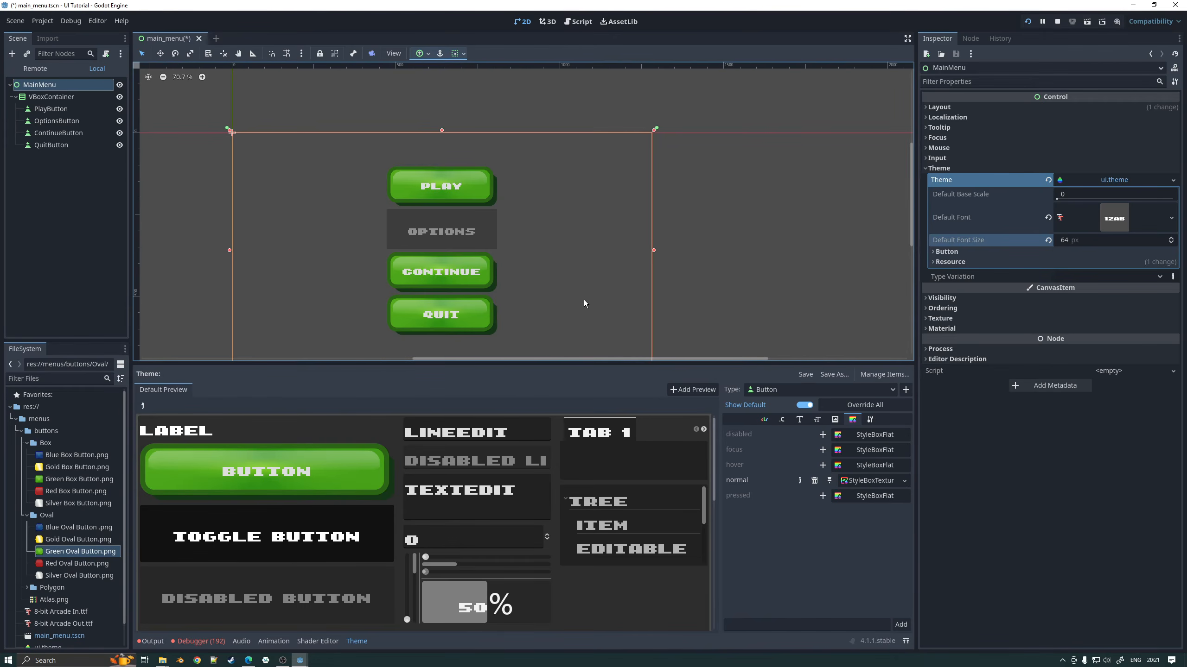
{"action": "scroll", "coordinate": [584, 297], "scroll_direction": "down", "scroll_amount": 2}
{"action": "scroll", "coordinate": [589, 293], "scroll_direction": "down", "scroll_amount": 1}
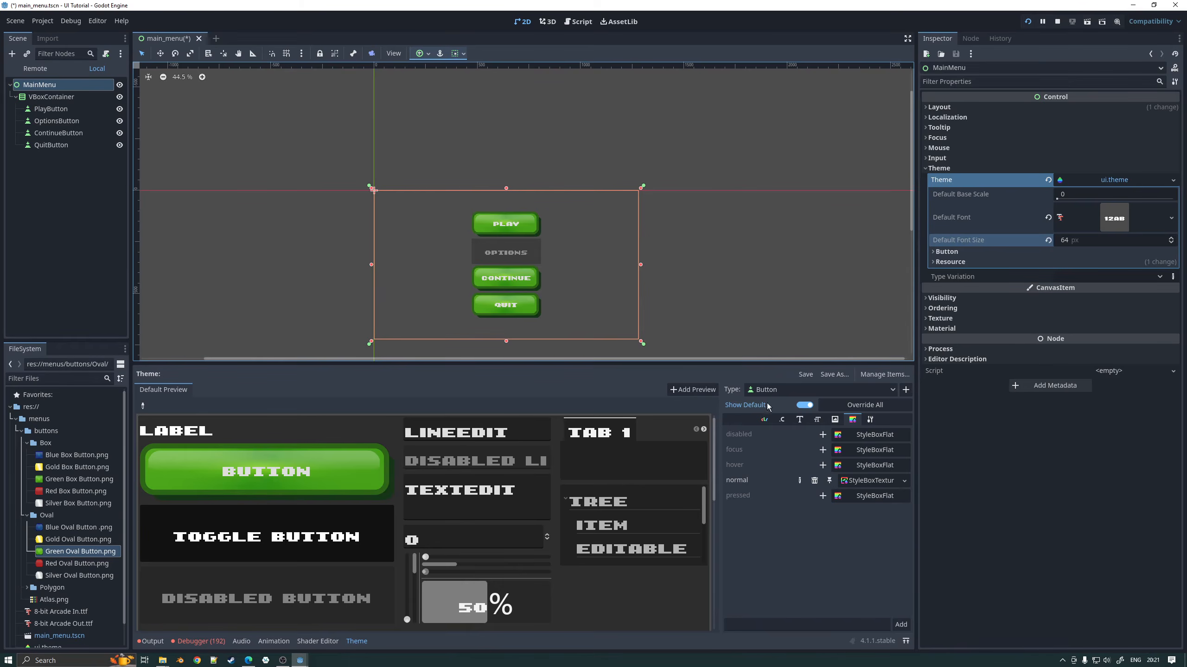
Step: Open the Button type's normal style box and compare its enlarged green box texture with the menu buttons
{"action": "left_click", "coordinate": [870, 481]}
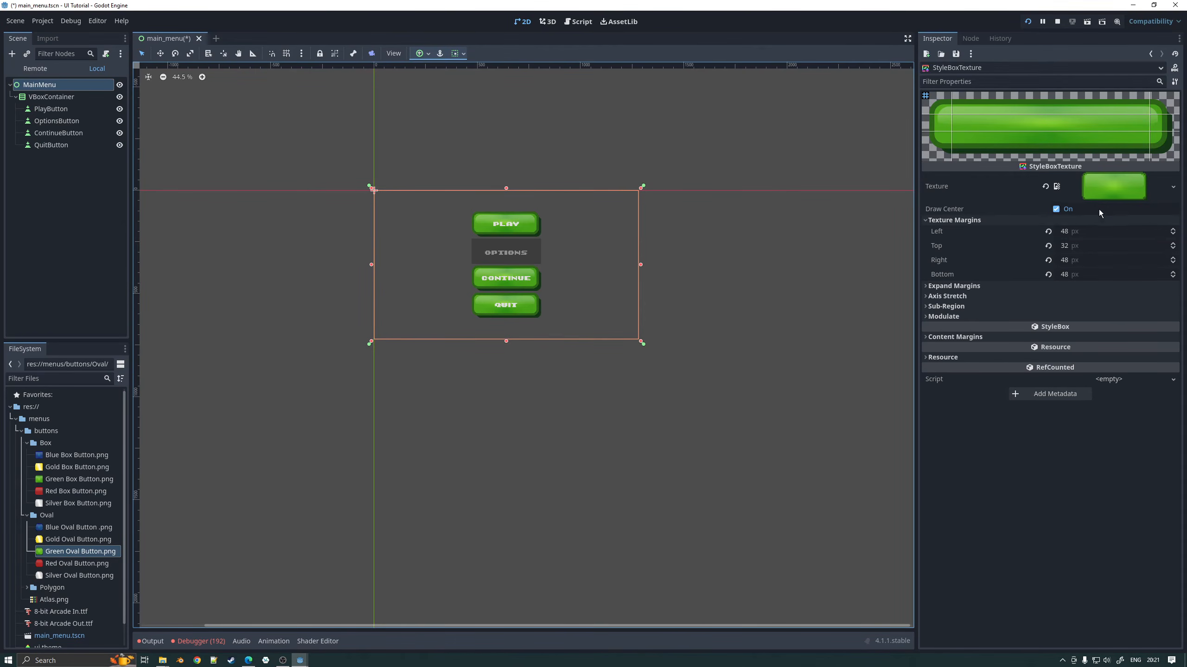
{"action": "left_click", "coordinate": [1117, 188]}
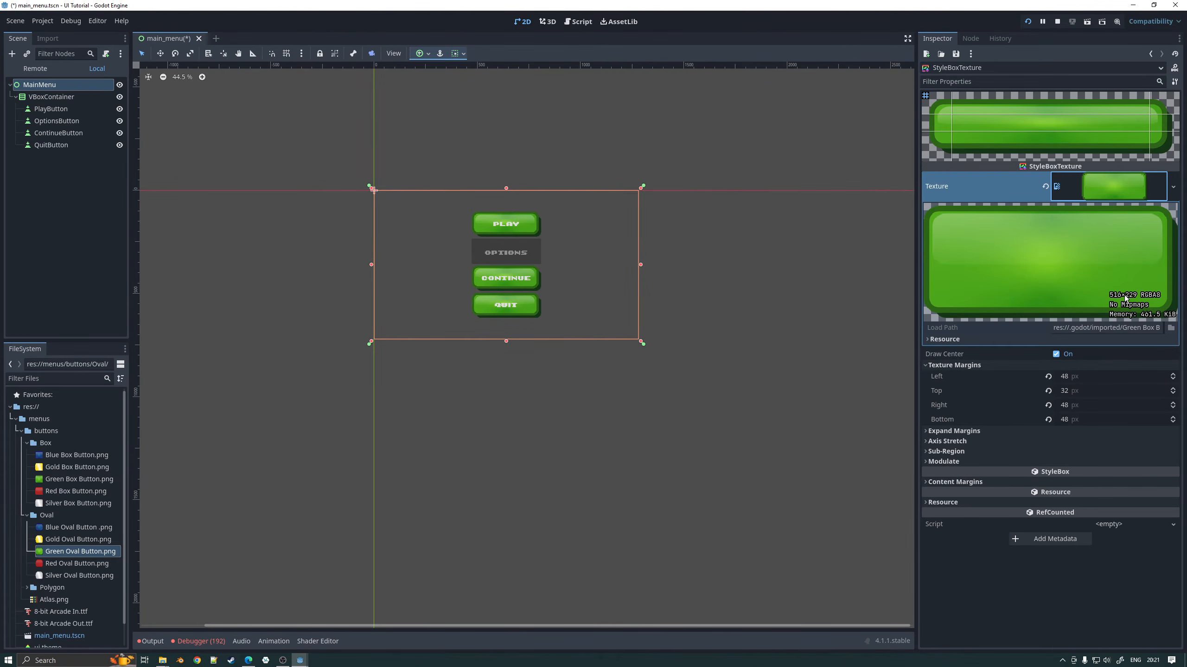
{"action": "scroll", "coordinate": [565, 286], "scroll_direction": "up", "scroll_amount": 3}
{"action": "scroll", "coordinate": [566, 287], "scroll_direction": "up", "scroll_amount": 3}
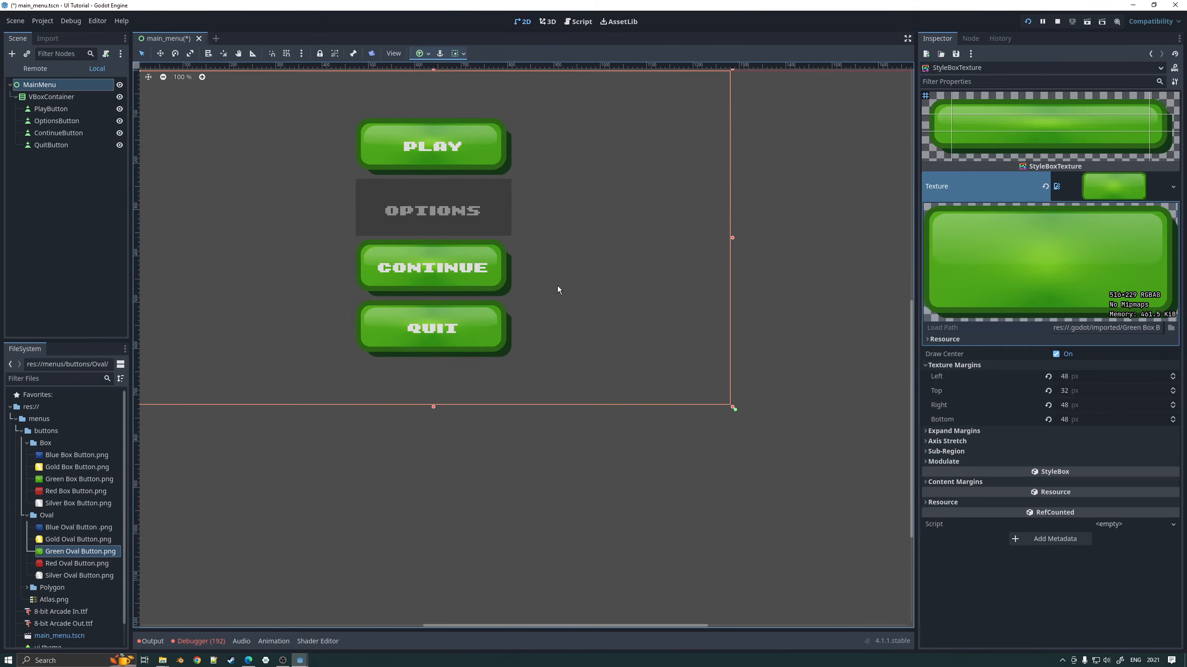
{"action": "scroll", "coordinate": [552, 297], "scroll_direction": "down", "scroll_amount": 5}
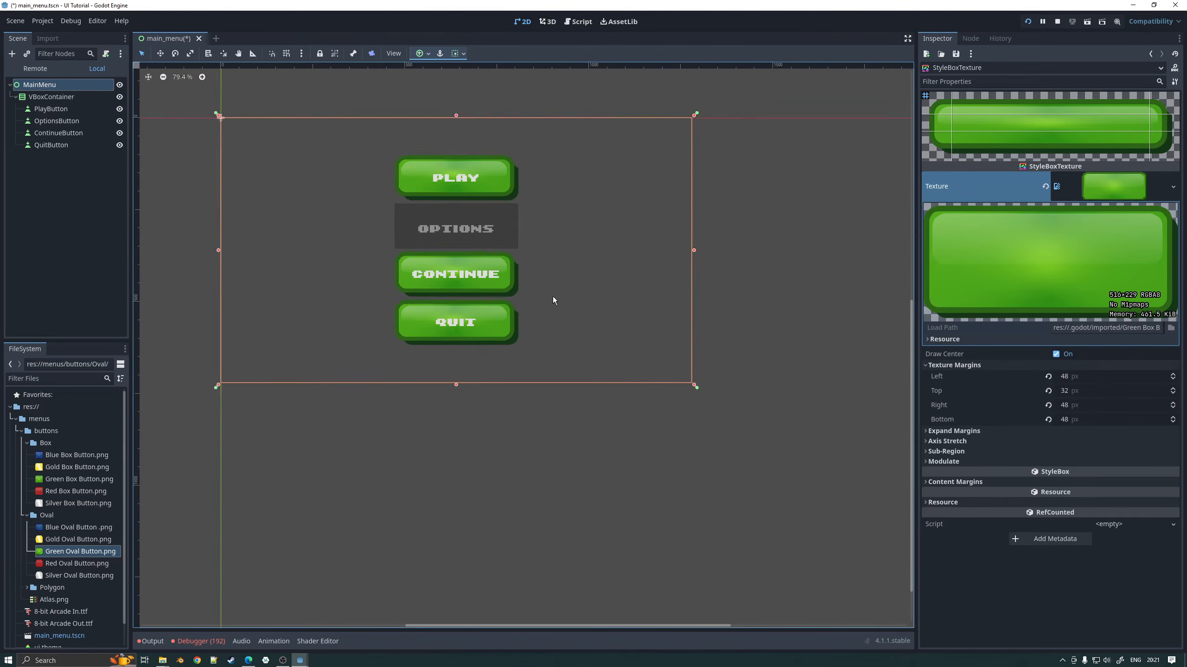
{"action": "left_click", "coordinate": [747, 237]}
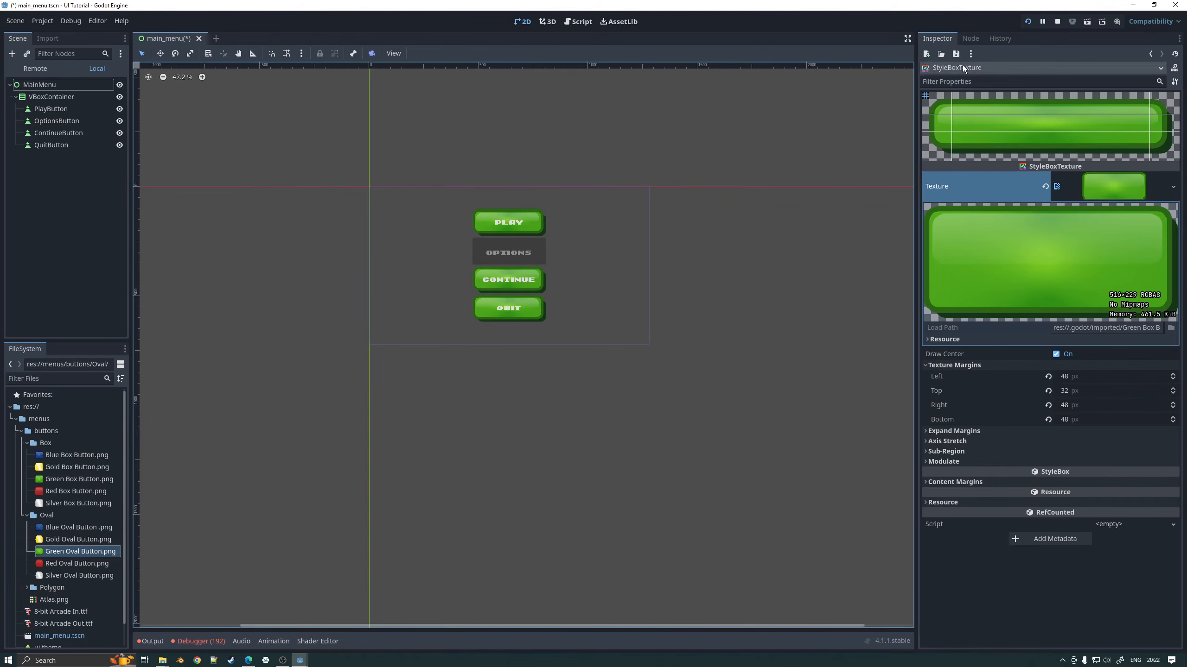
Step: Restart the project, try the Play, Continue and Quit buttons in the running menu, and close the game window
{"action": "left_click", "coordinate": [1056, 21]}
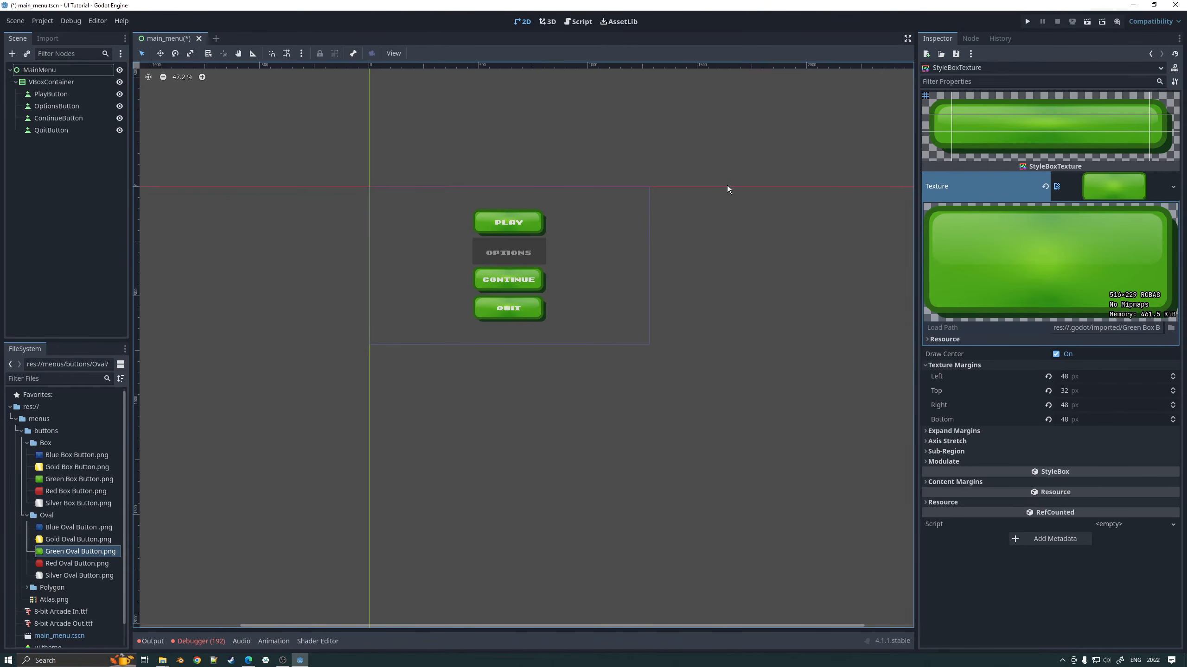
{"action": "left_click", "coordinate": [1026, 22]}
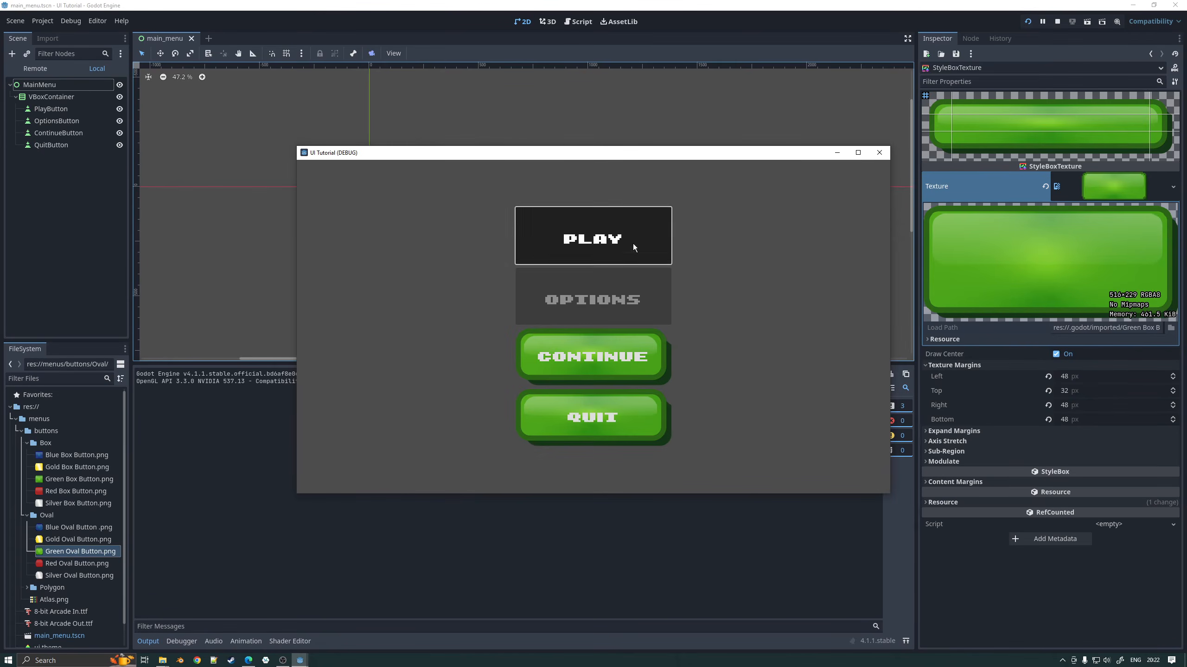
{"action": "left_click", "coordinate": [610, 350]}
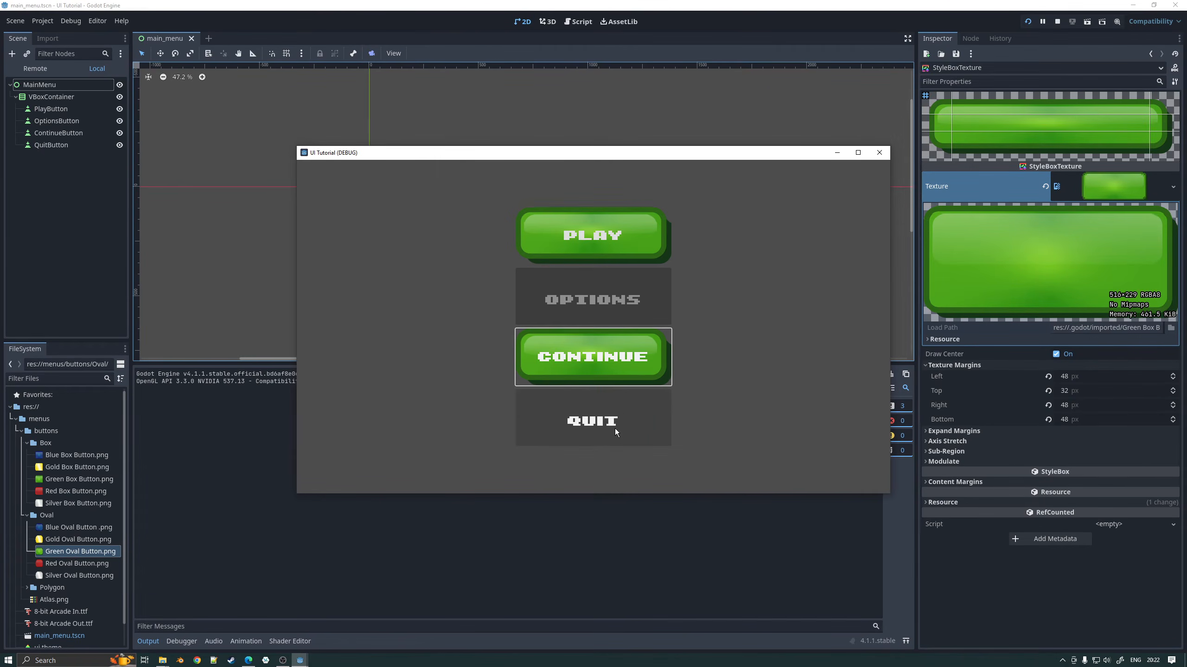
{"action": "left_click", "coordinate": [615, 429]}
{"action": "left_click", "coordinate": [617, 248]}
{"action": "left_click", "coordinate": [617, 360]}
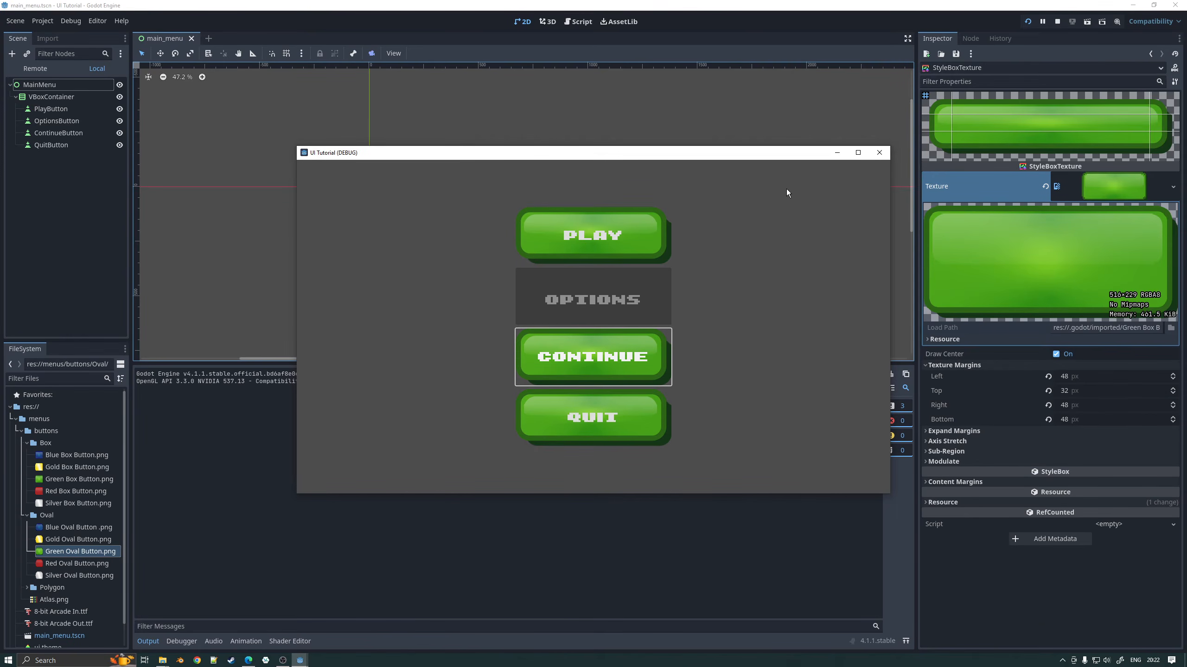
{"action": "left_click", "coordinate": [886, 151]}
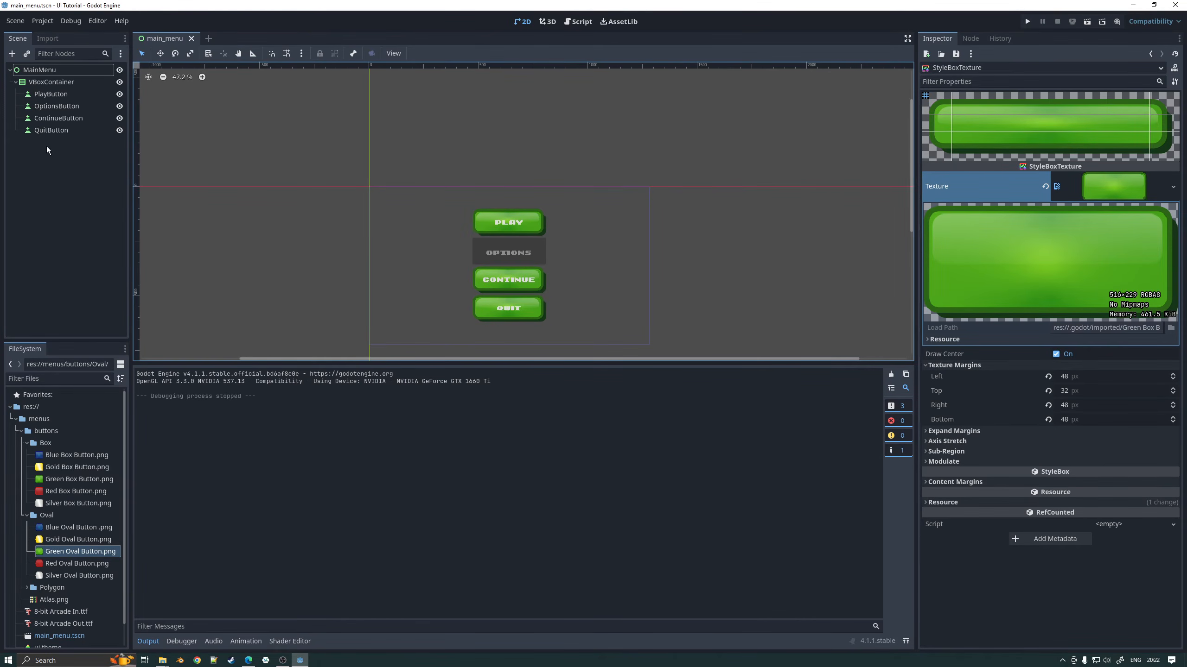
Step: Examine the signals available on QuitButton, including its pressed() signal
{"action": "left_click", "coordinate": [56, 132]}
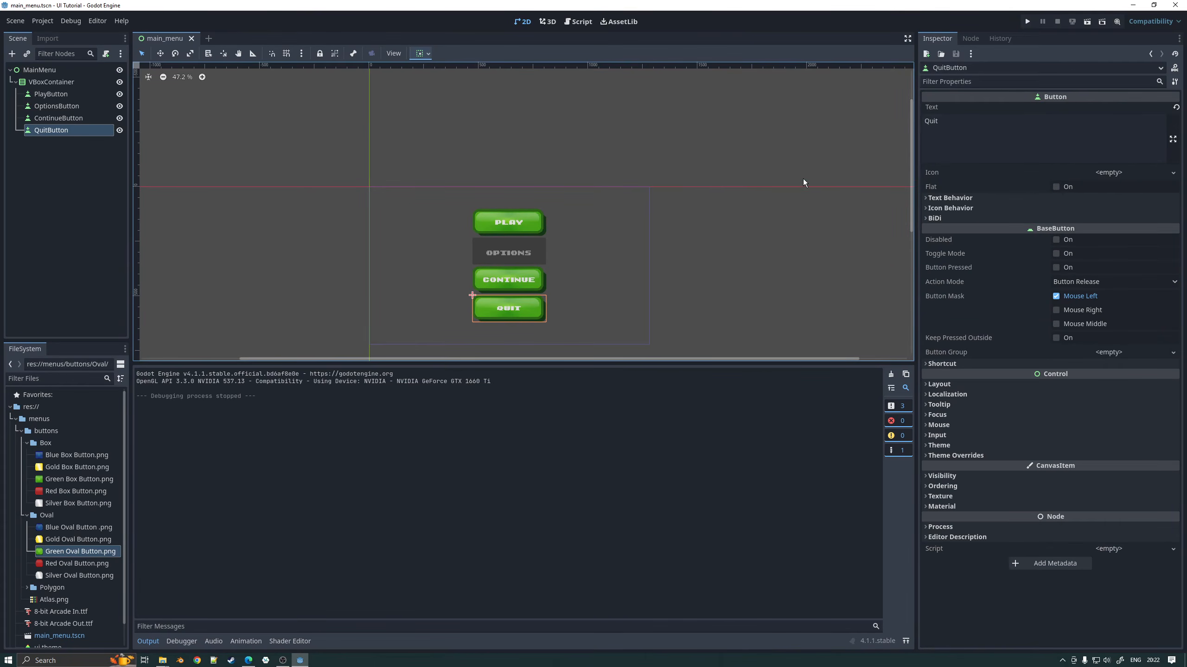
{"action": "left_click", "coordinate": [970, 39]}
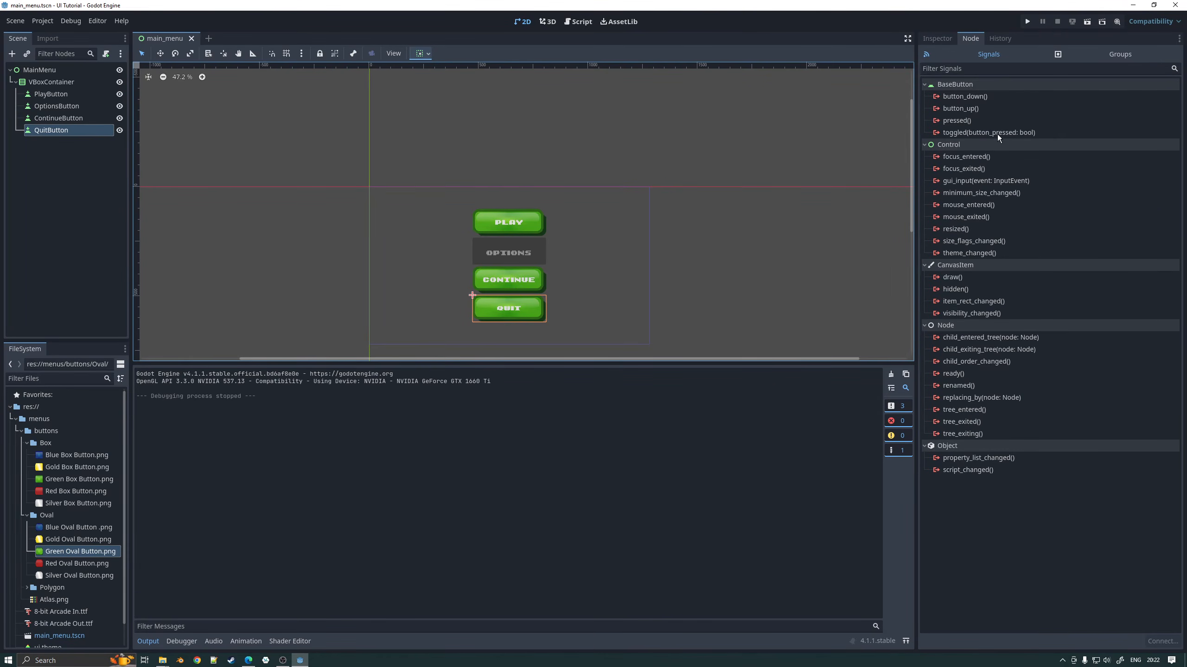
{"action": "mouse_move", "coordinate": [984, 204]}
{"action": "left_click", "coordinate": [957, 120]}
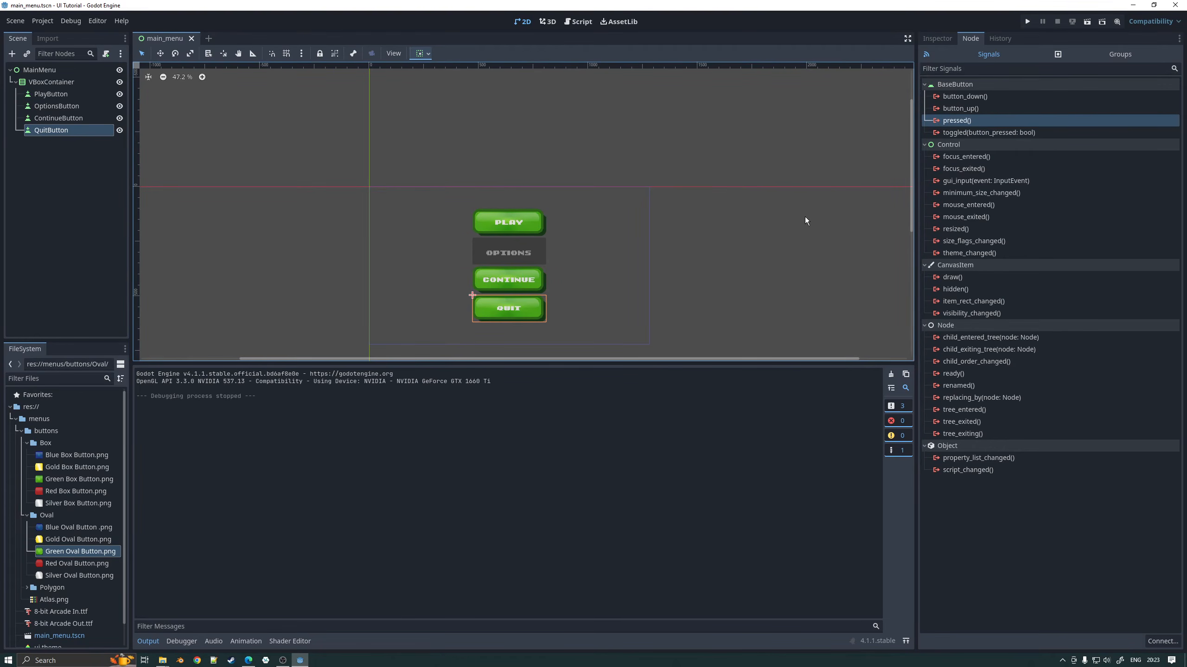
Step: Rename the VBoxContainer node that holds the menu buttons to TopVBoxContainer
{"action": "left_click", "coordinate": [66, 85]}
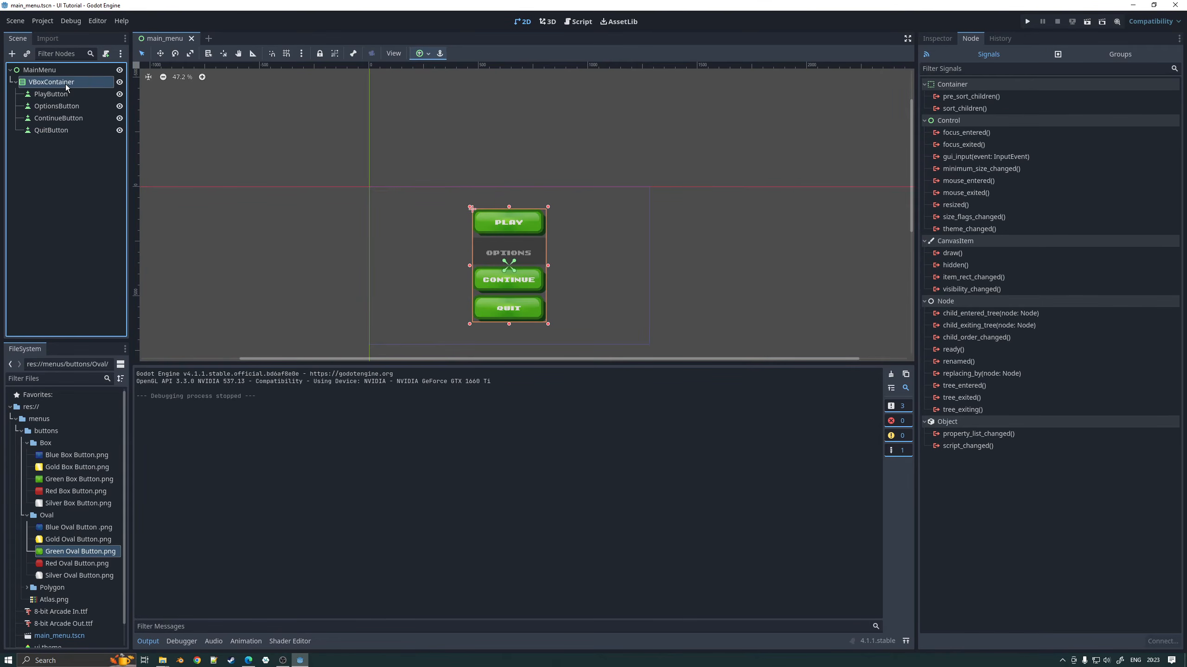
{"action": "left_click", "coordinate": [66, 84]}
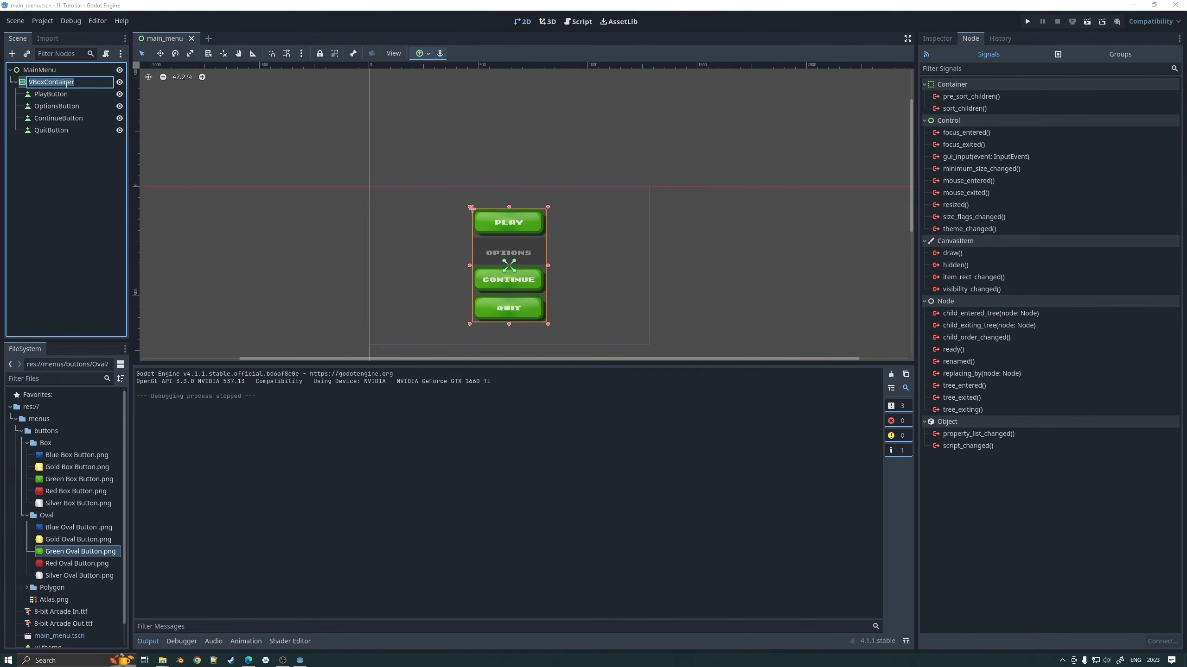
{"action": "key", "text": "Delete"}
{"action": "type", "text": "M"}
{"action": "key", "text": "BackSpace"}
{"action": "type", "text": "TopV"}
{"action": "key", "text": "Return"}
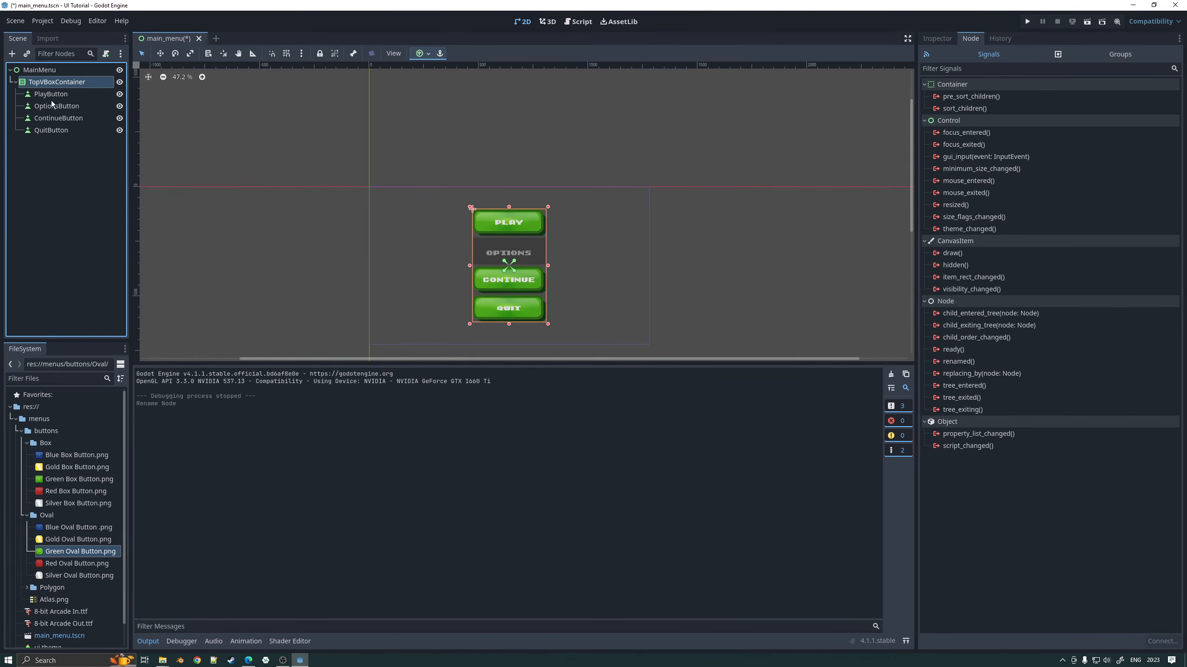
{"action": "double_click", "coordinate": [73, 82]}
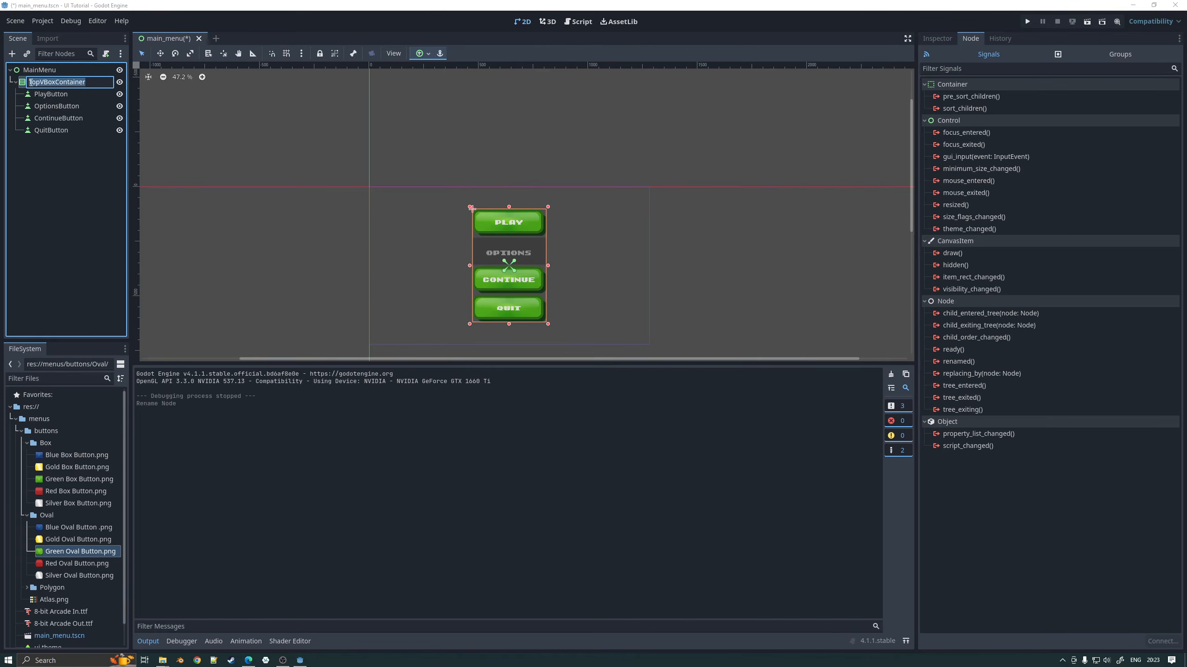
{"action": "key", "text": "Return"}
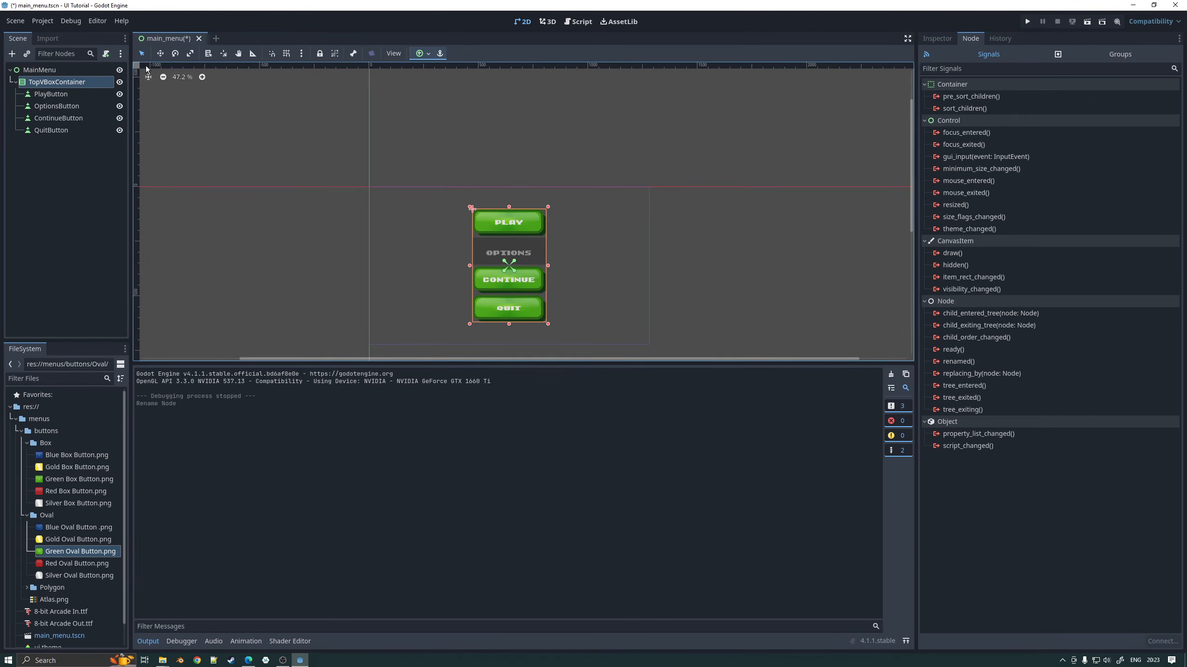
Step: Attach a new GDScript, res://menus/TopVBoxContainer.gd, to TopVBoxContainer using the Node: Default template
{"action": "left_click", "coordinate": [106, 54]}
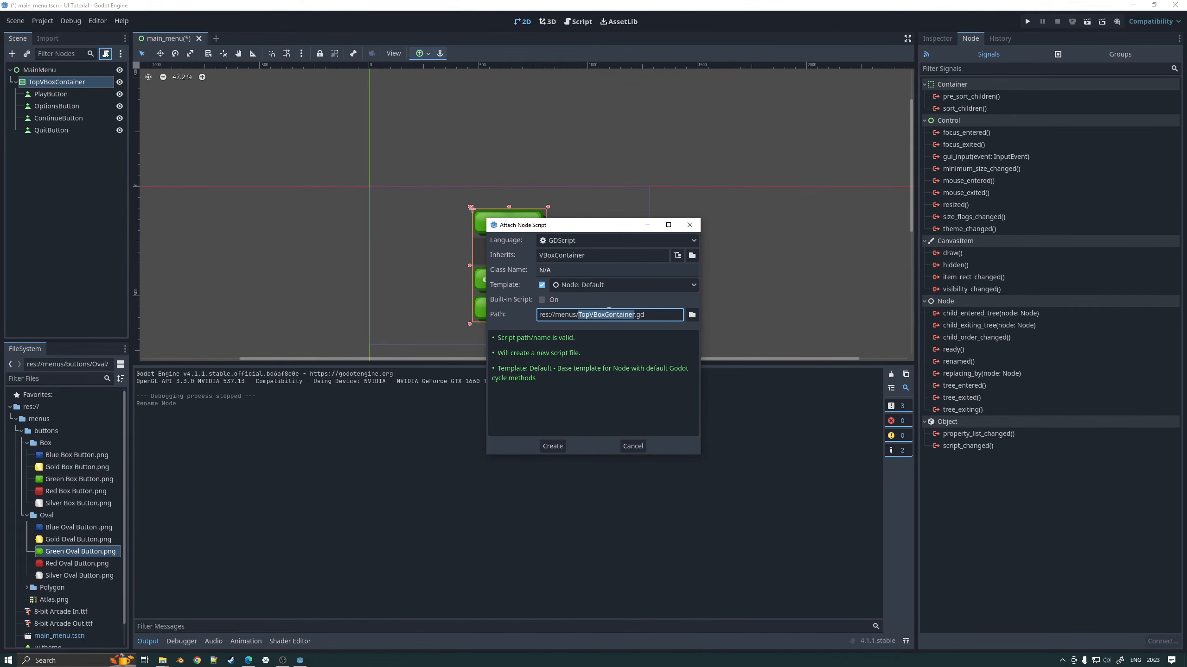
{"action": "left_click", "coordinate": [554, 445]}
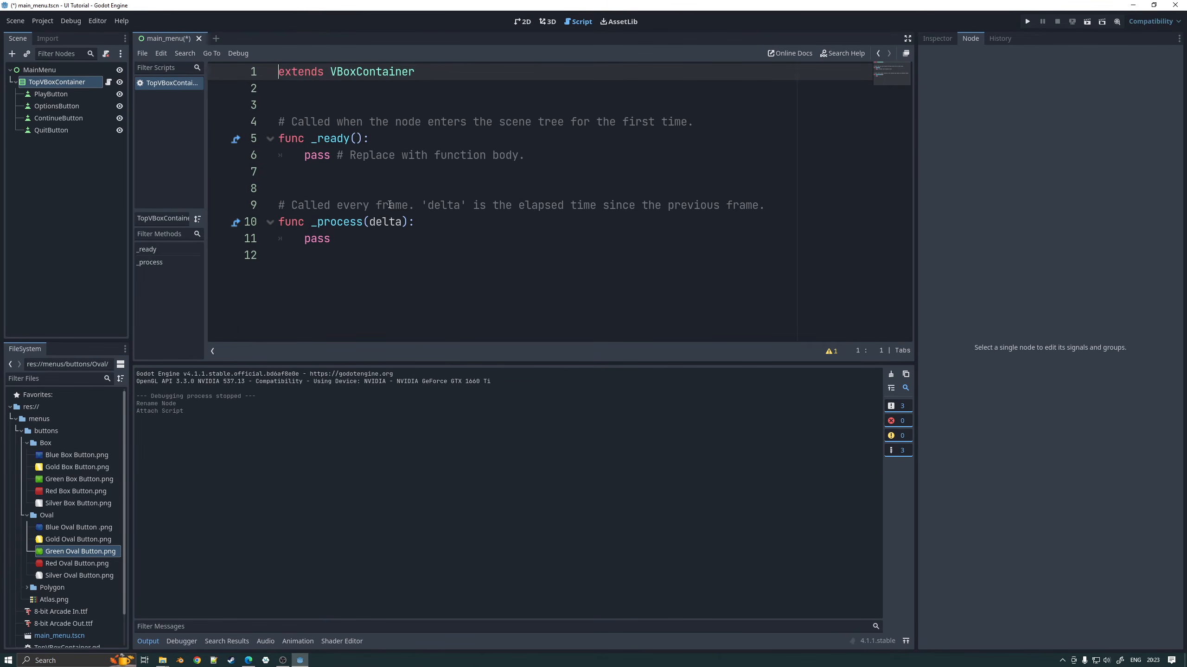
Step: Examine the template's _ready() and _process(delta) functions and their comments in the new script
{"action": "left_click_drag", "start_coordinate": [346, 239], "coordinate": [268, 208]}
{"action": "left_click_drag", "start_coordinate": [401, 152], "coordinate": [409, 151]}
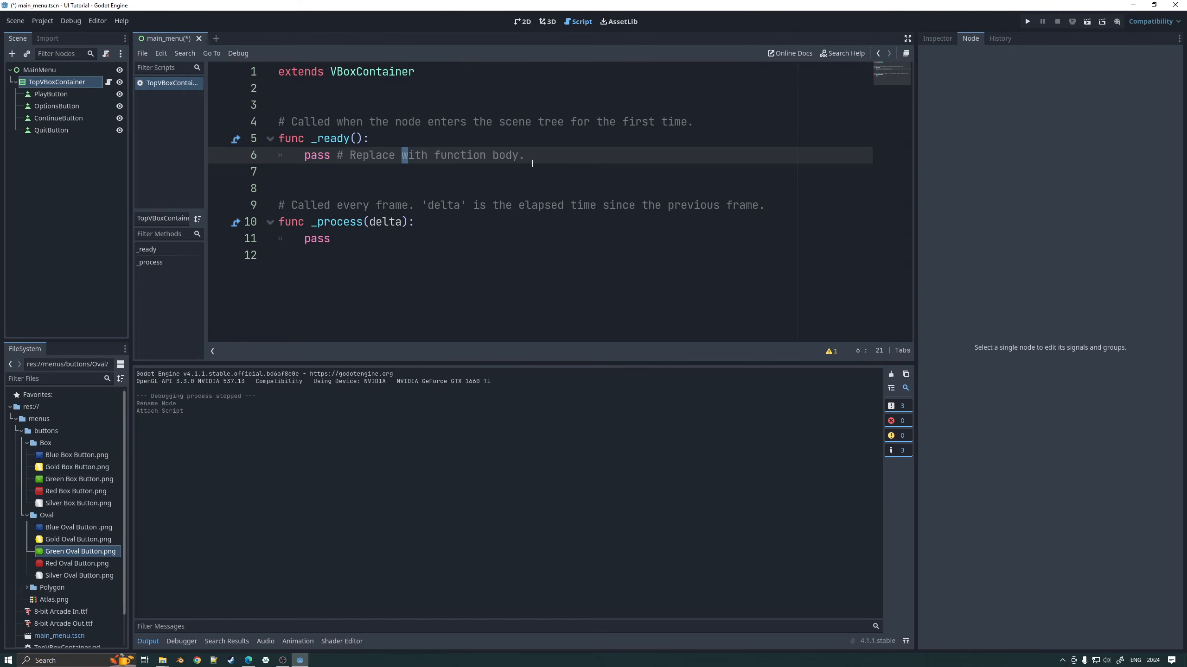
{"action": "left_click_drag", "start_coordinate": [532, 164], "coordinate": [272, 122]}
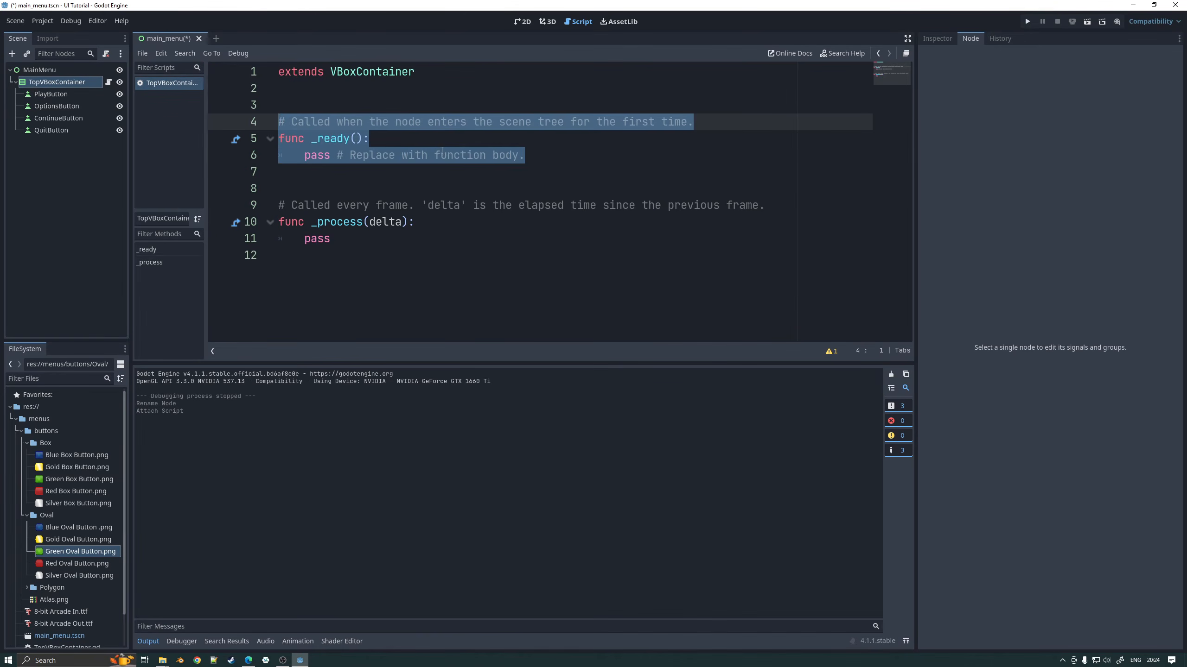
{"action": "left_click_drag", "start_coordinate": [526, 157], "coordinate": [279, 122]}
{"action": "left_click_drag", "start_coordinate": [312, 222], "coordinate": [418, 221]}
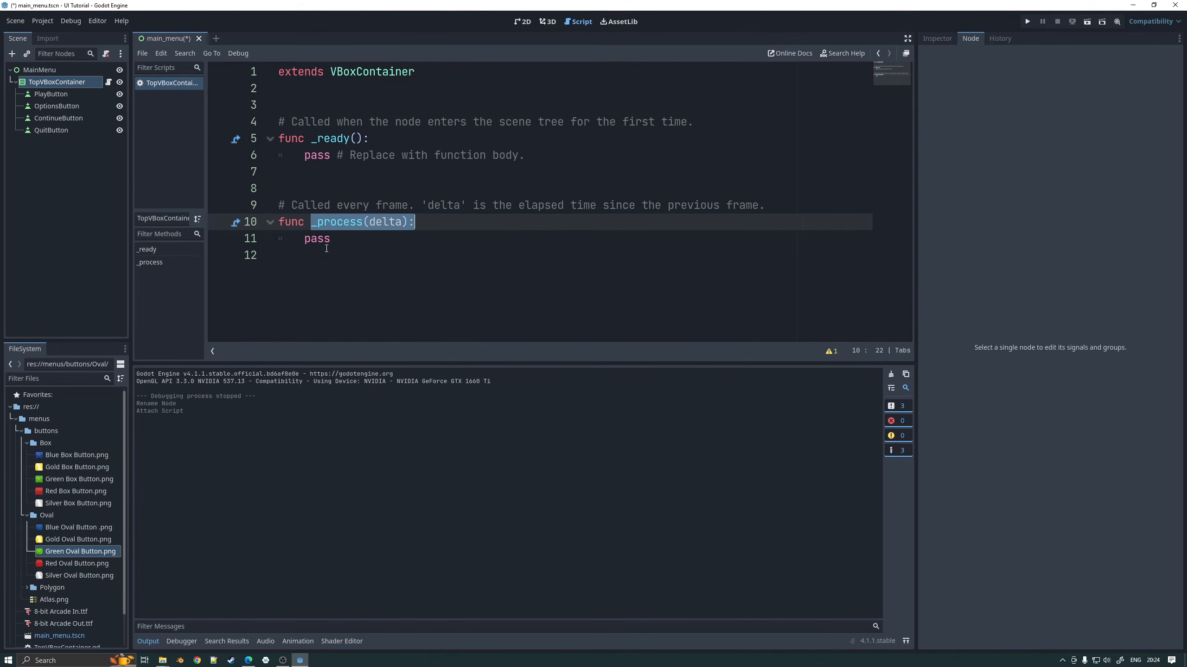
{"action": "left_click", "coordinate": [343, 237]}
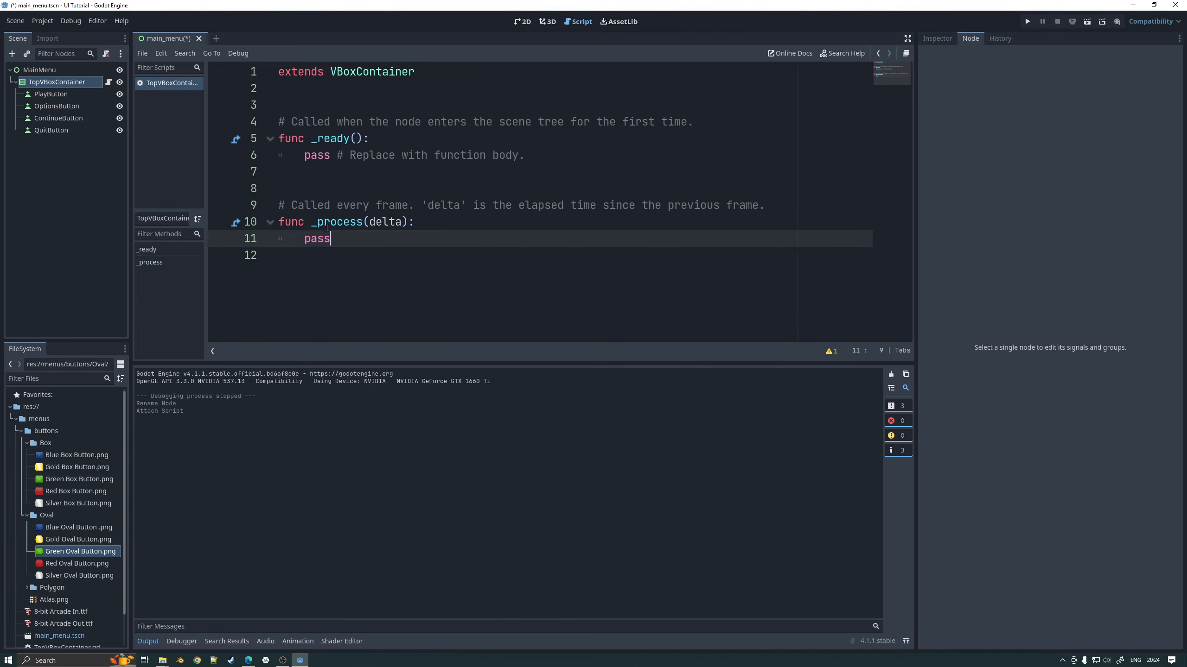
{"action": "left_click", "coordinate": [312, 224]}
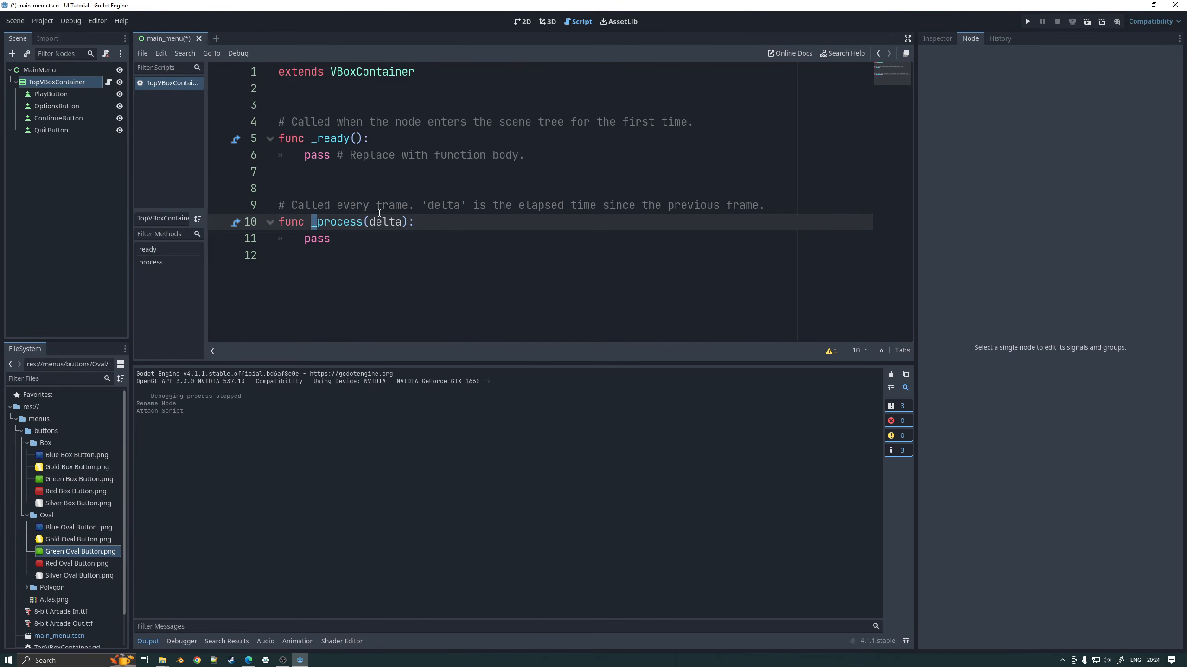
{"action": "left_click", "coordinate": [349, 185]}
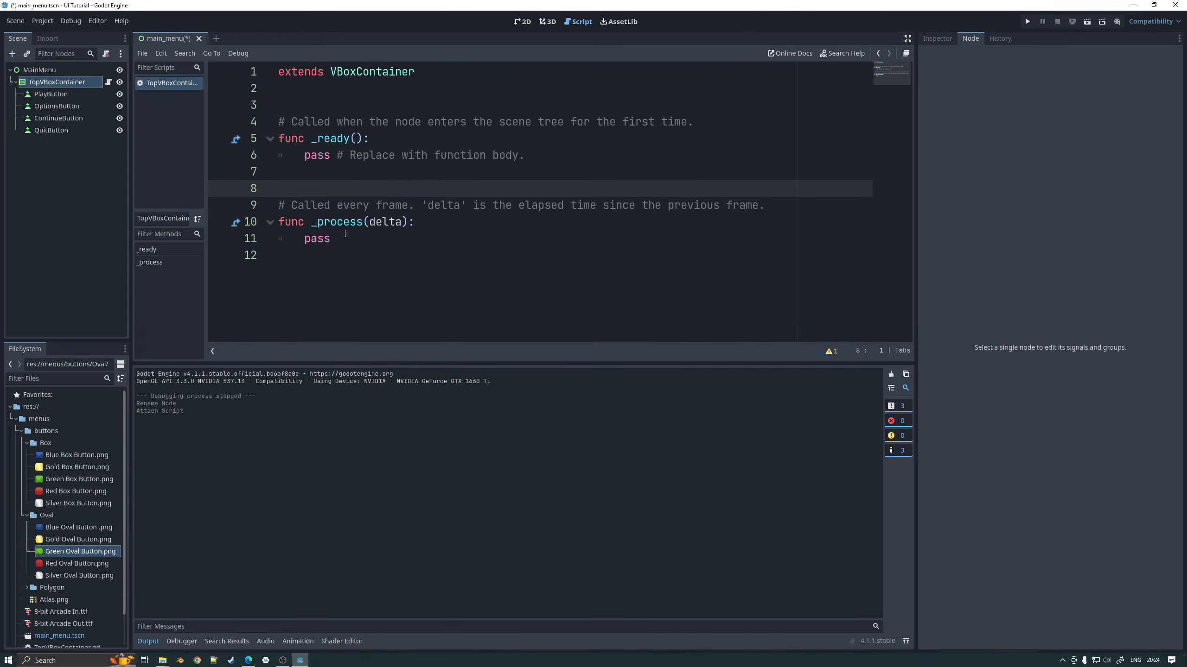
{"action": "left_click_drag", "start_coordinate": [345, 234], "coordinate": [276, 125]}
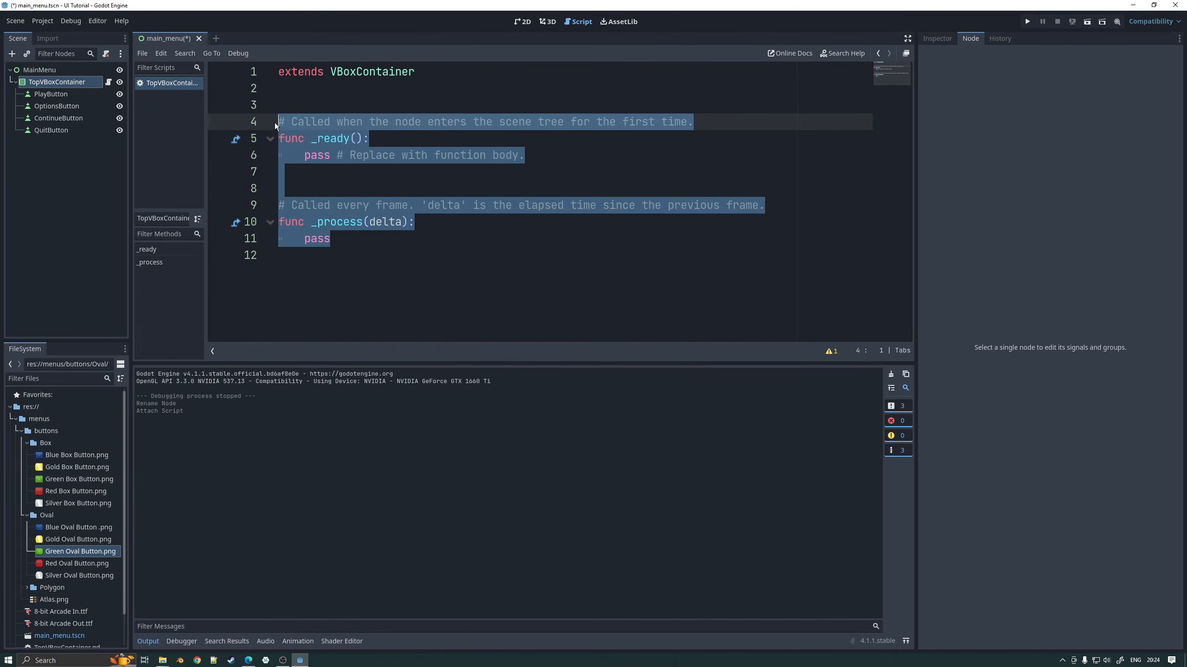
{"action": "left_click", "coordinate": [343, 122]}
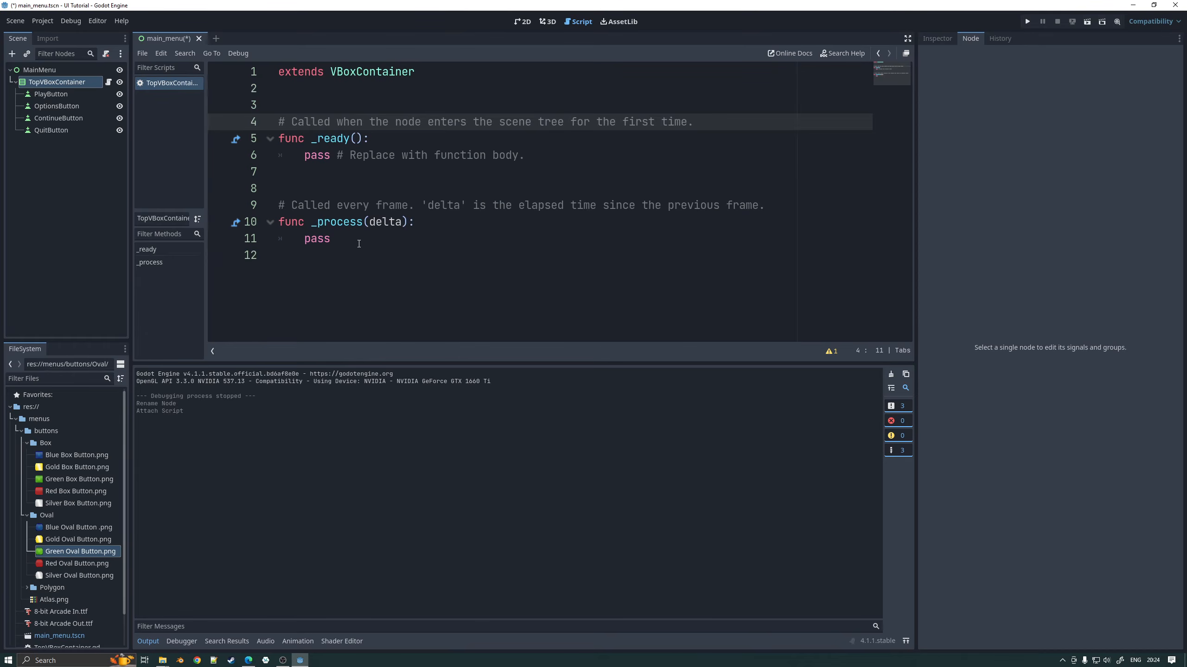
Step: Delete the template's _ready() and _process(delta) functions with their comments, keeping only the extends VBoxContainer line
{"action": "left_click_drag", "start_coordinate": [359, 244], "coordinate": [273, 120]}
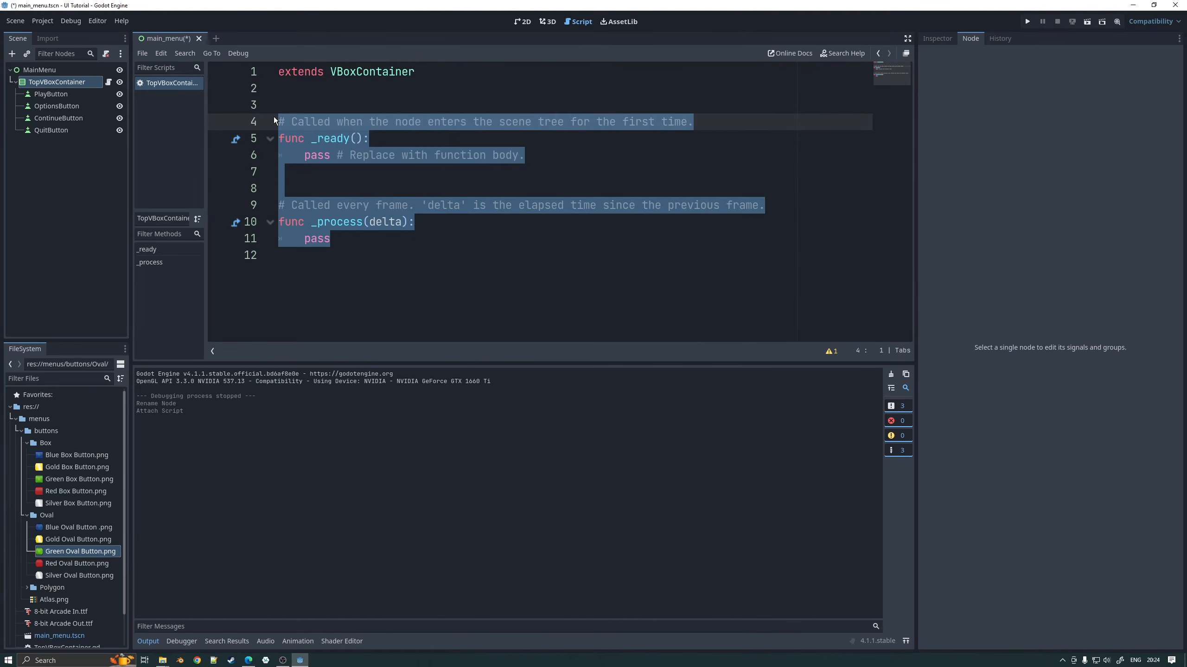
{"action": "key", "text": "BackSpace"}
{"action": "key", "text": "BackSpace"}
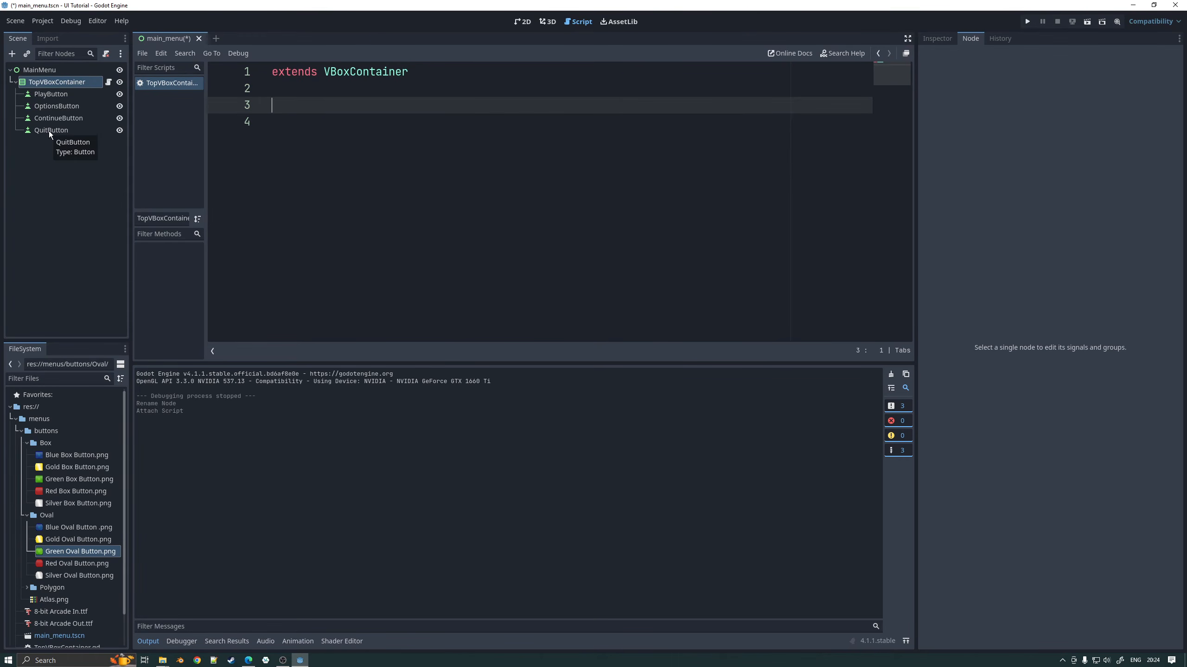
Step: Connect QuitButton's pressed() signal to TopVBoxContainer with the receiver method _on_quit_button_pressed
{"action": "left_click", "coordinate": [49, 131]}
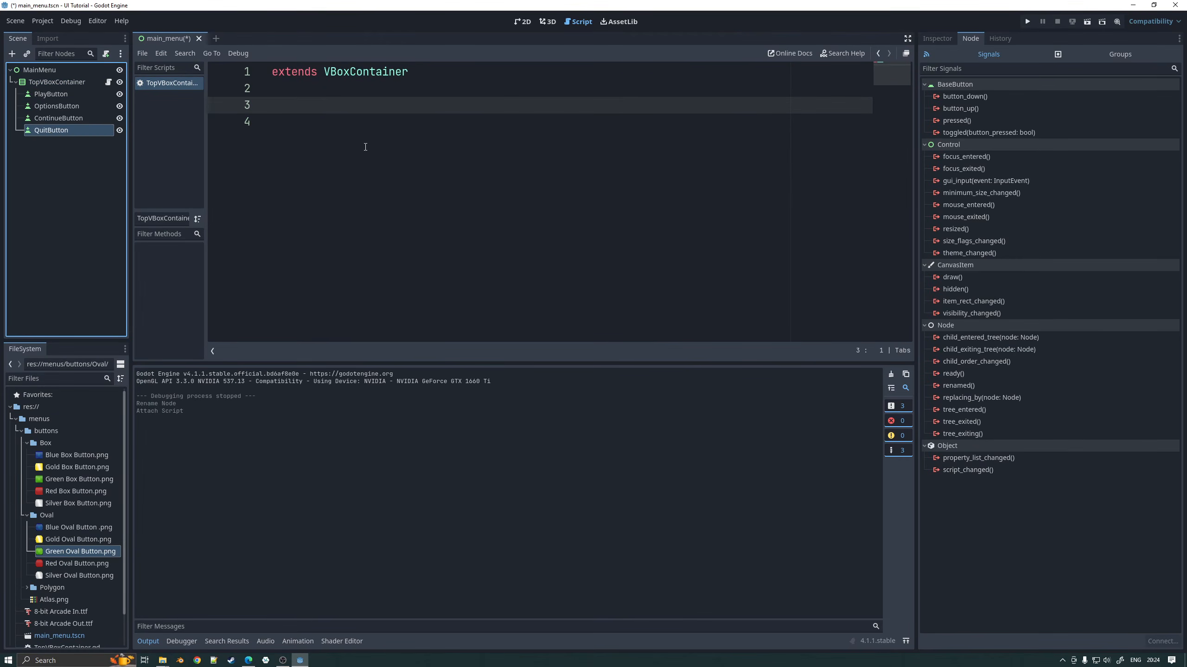
{"action": "left_click", "coordinate": [956, 123]}
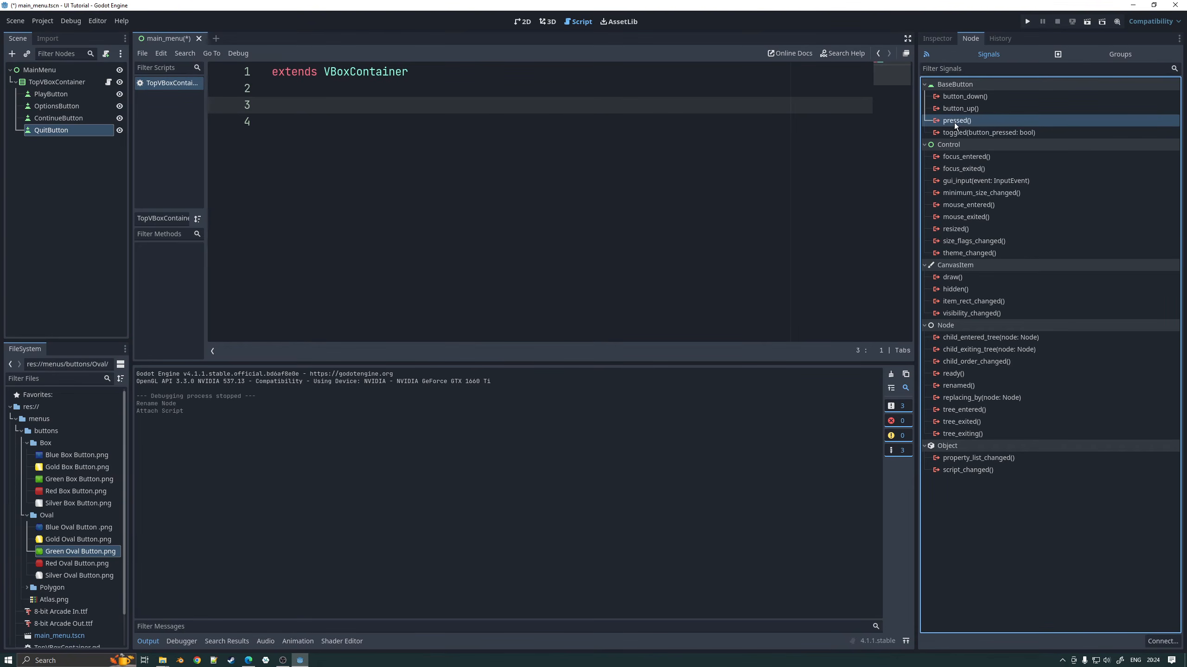
{"action": "right_click", "coordinate": [955, 125]}
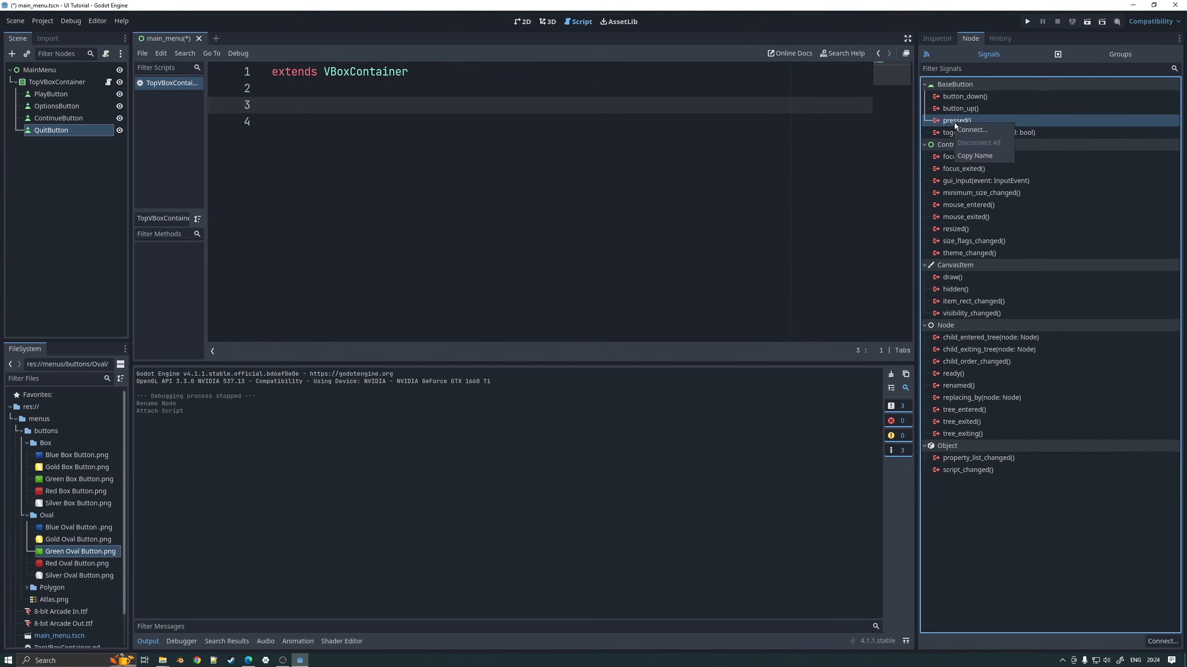
{"action": "left_click", "coordinate": [979, 131]}
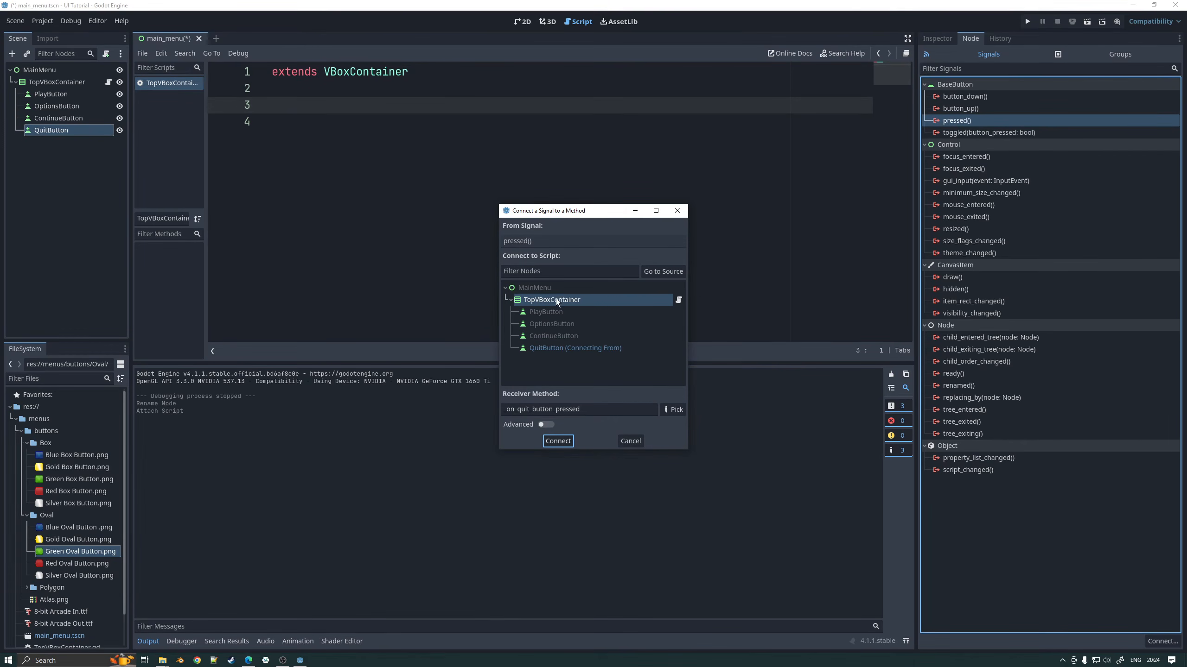
{"action": "left_click", "coordinate": [634, 301]}
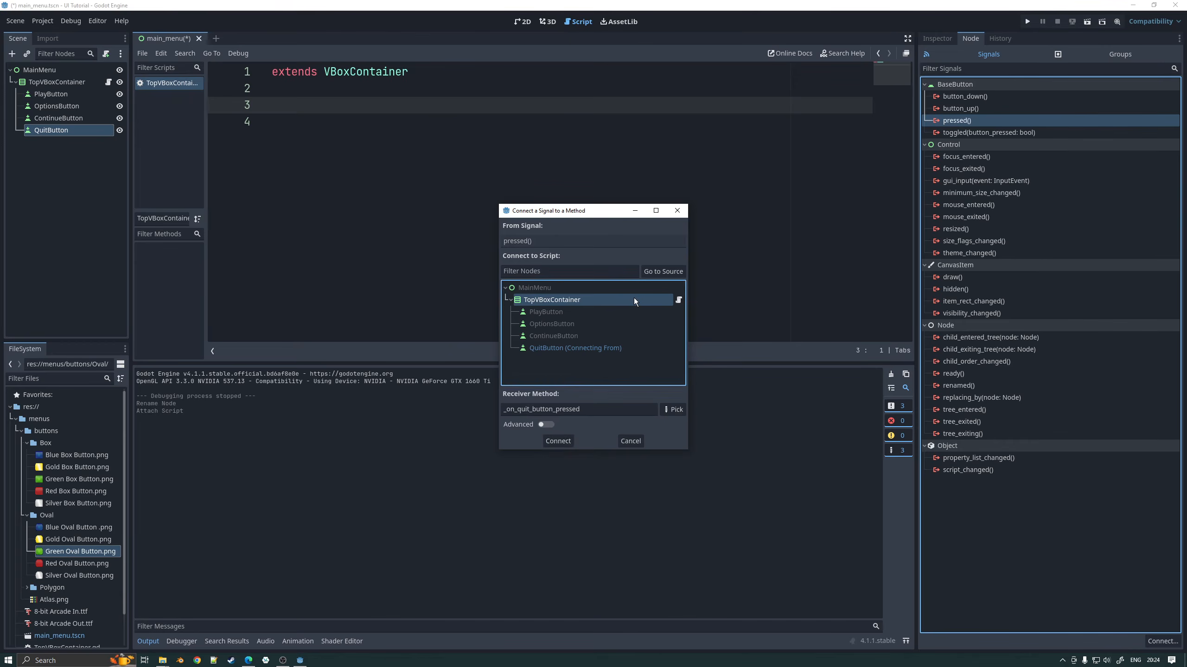
{"action": "left_click", "coordinate": [557, 441]}
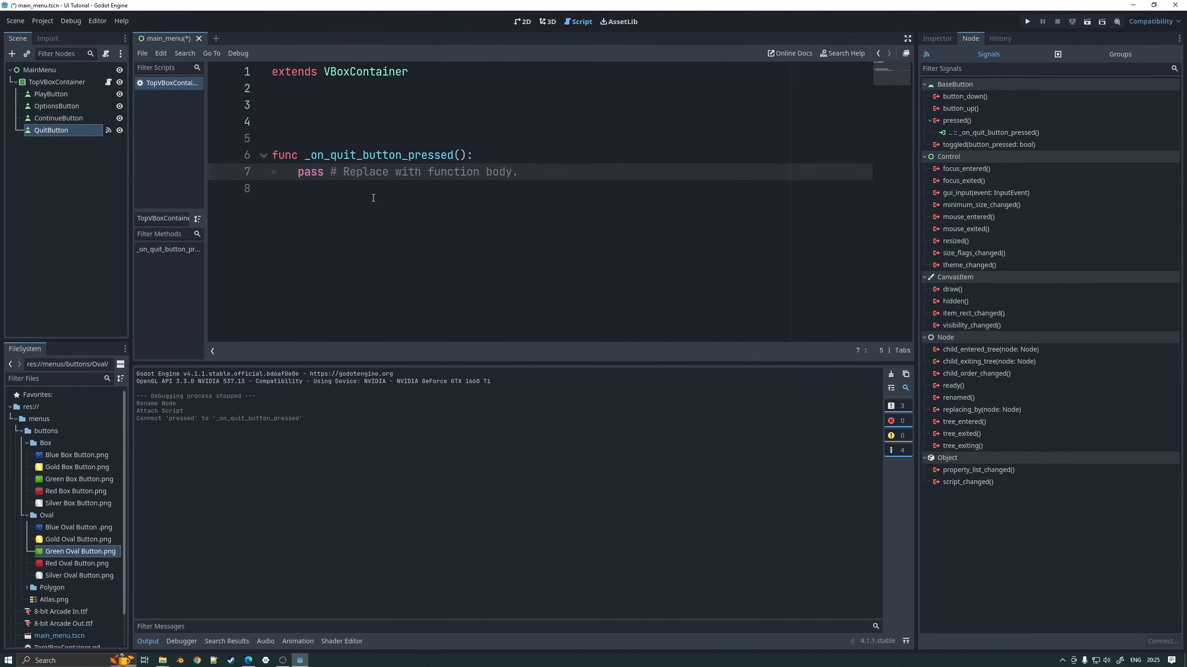
Step: Remove the extra blank lines above _on_quit_button_pressed(), leaving one blank line after the extends statement
{"action": "left_click", "coordinate": [332, 89]}
{"action": "key", "text": "Delete"}
{"action": "key", "text": "Delete"}
{"action": "key", "text": "Delete"}
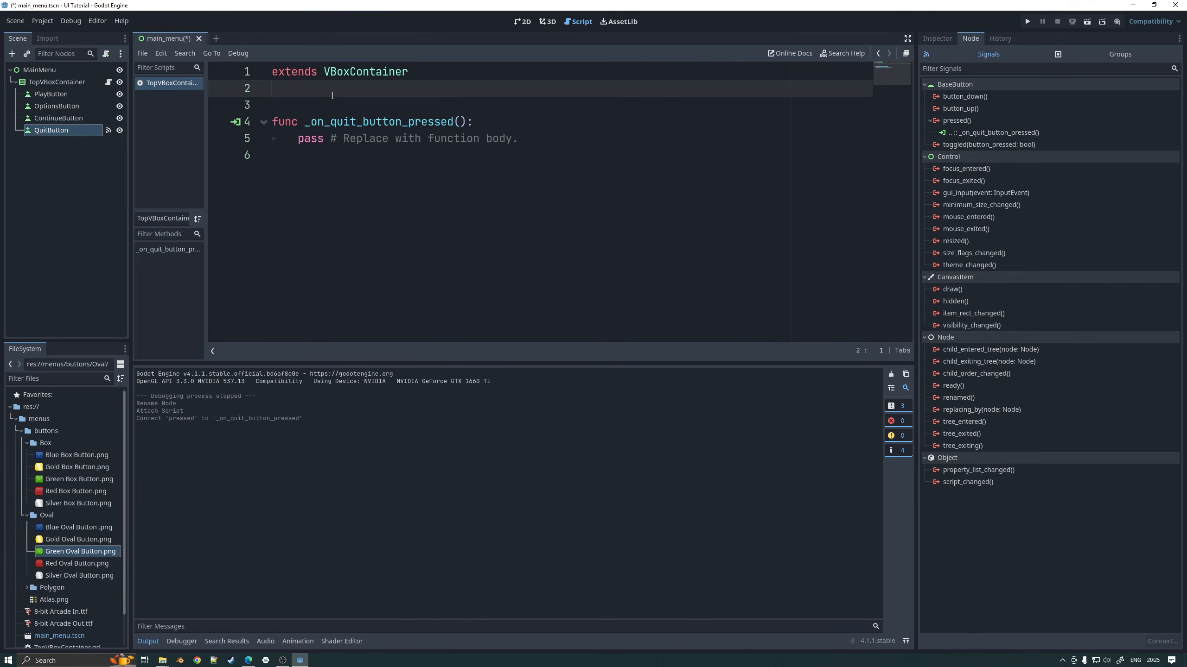
Step: Replace the placeholder body of _on_quit_button_pressed() with get_tree().quit()
{"action": "key", "text": "Down"}
{"action": "key", "text": "Down"}
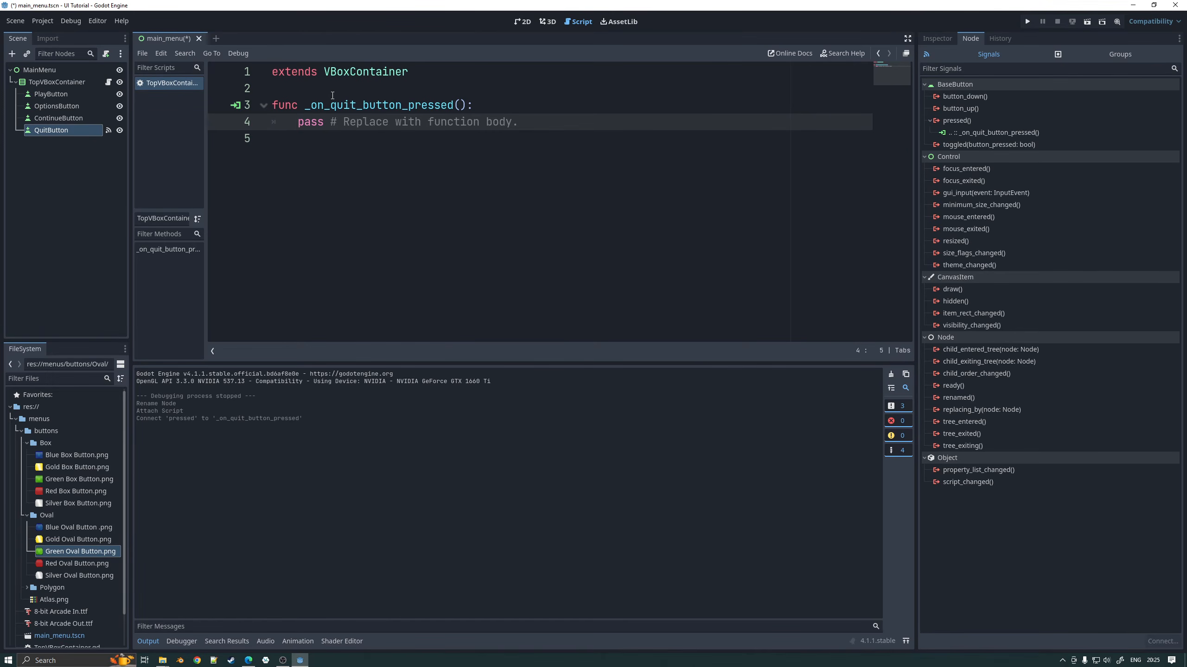
{"action": "key", "text": "shift+End"}
{"action": "key", "text": "Delete"}
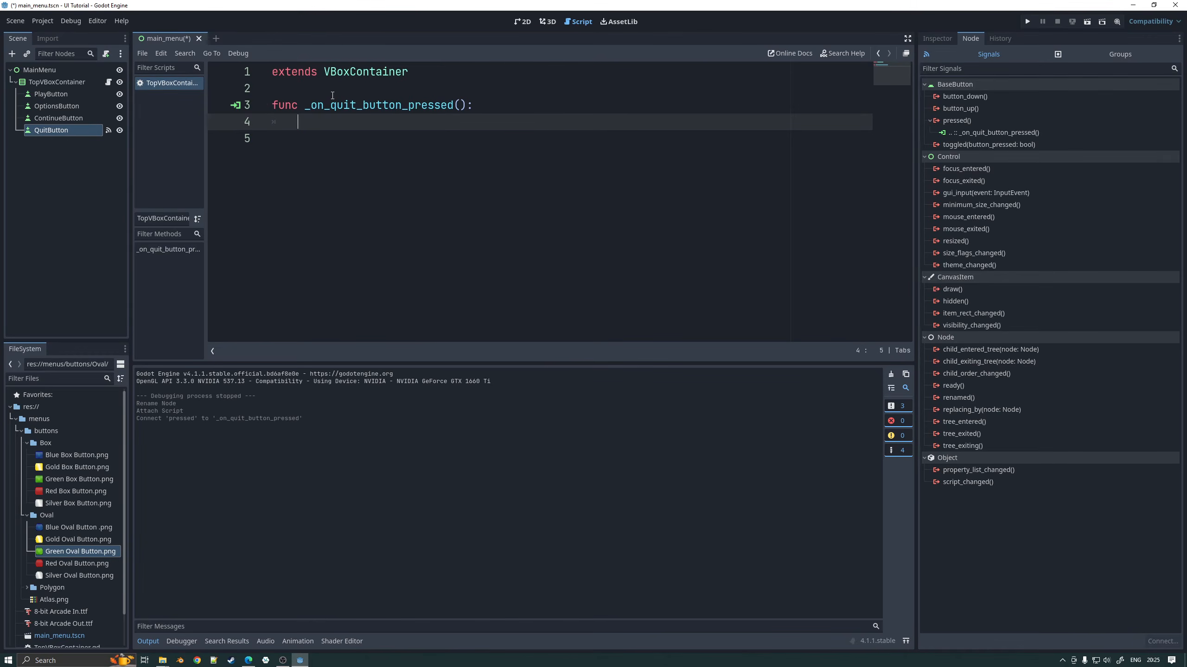
{"action": "key", "text": "Return"}
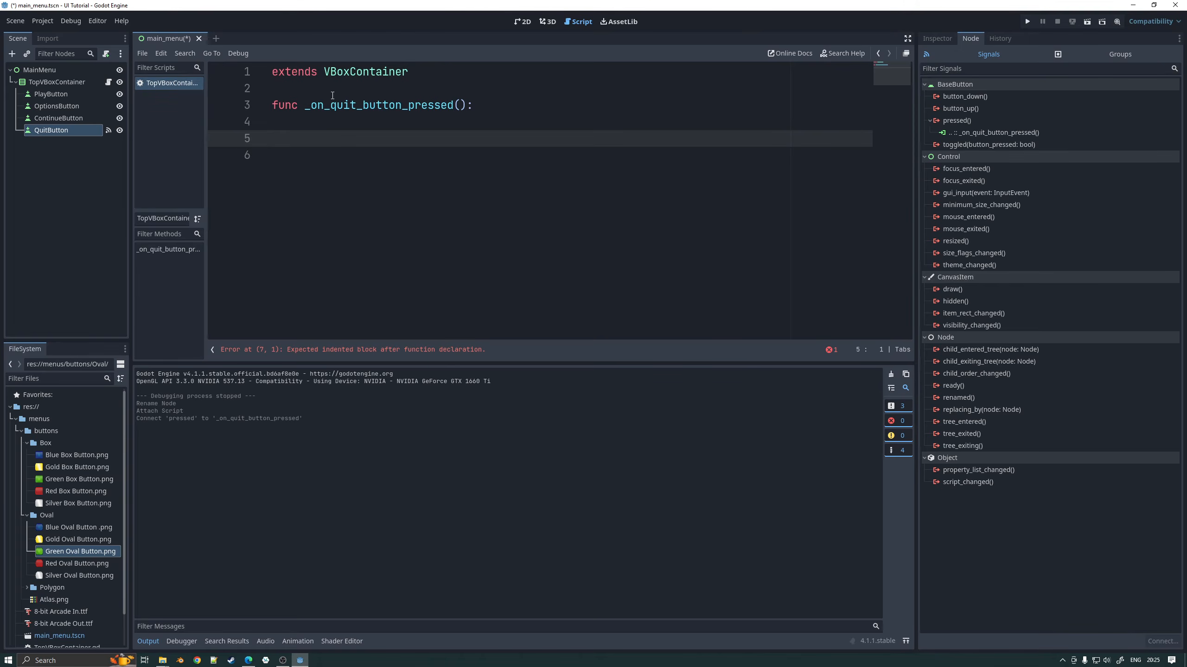
{"action": "key", "text": "BackSpace"}
{"action": "key", "text": "BackSpace"}
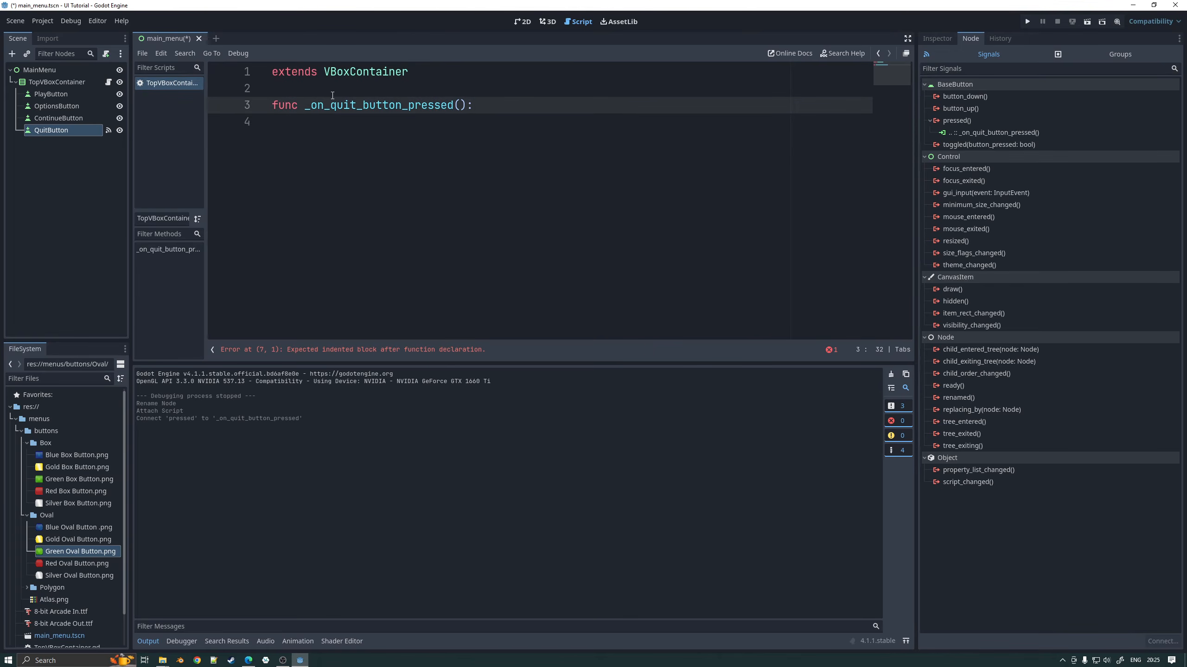
{"action": "key", "text": "Return"}
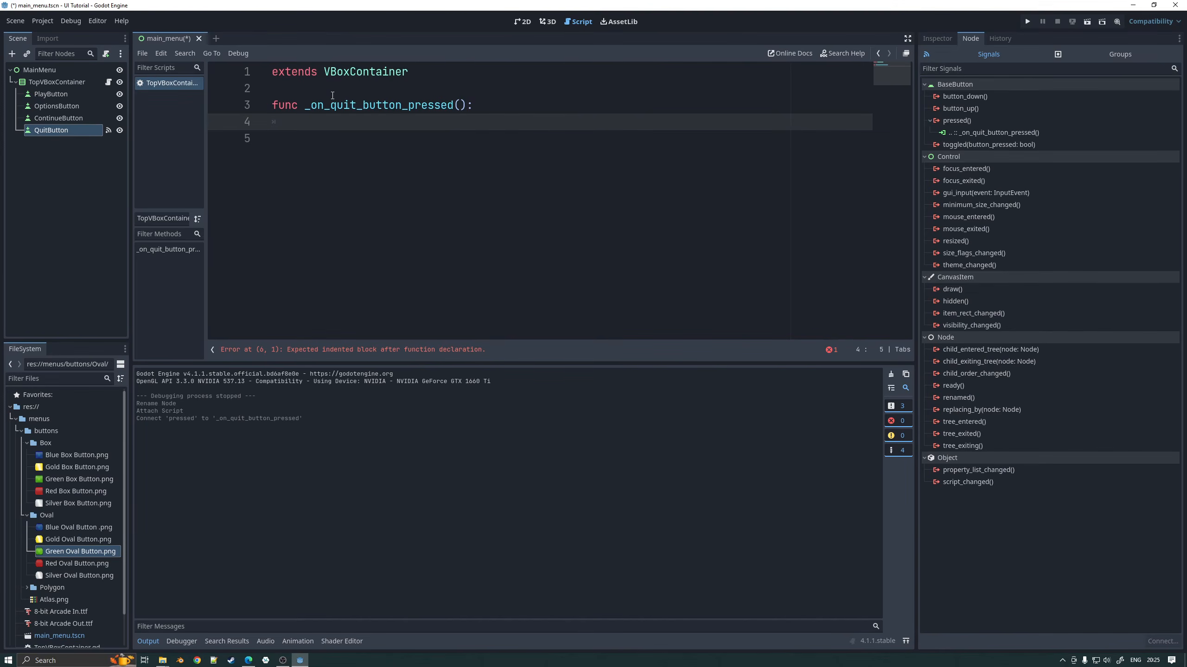
{"action": "type", "text": "get_tree"}
{"action": "key", "text": "Return"}
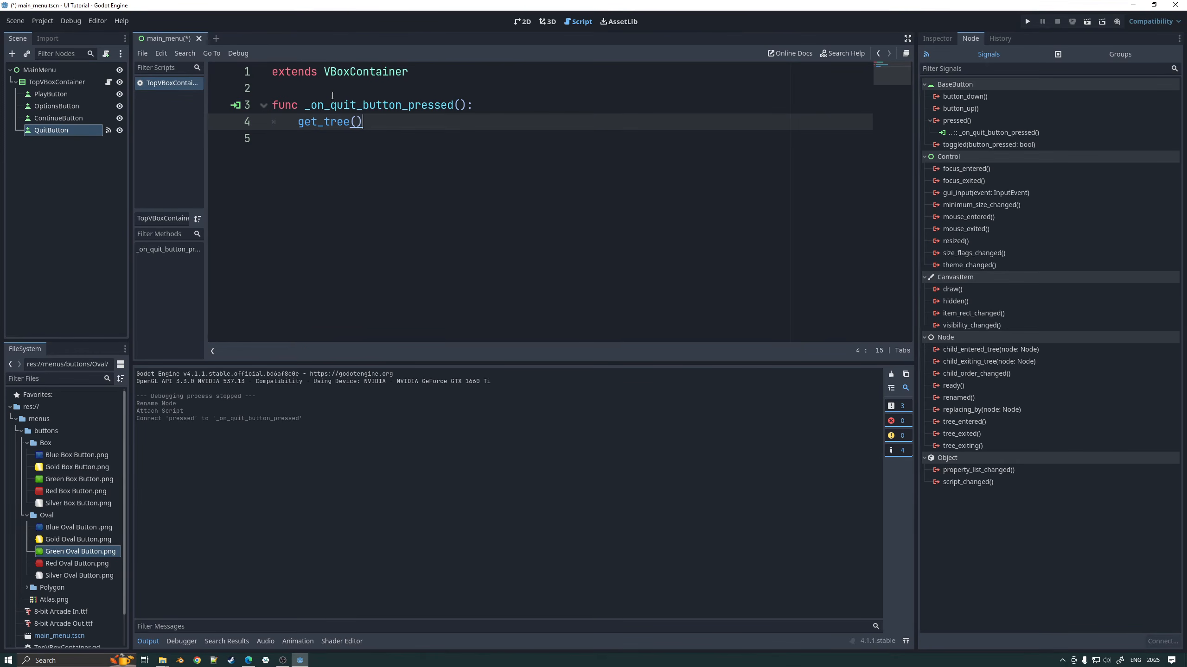
{"action": "type", "text": ".q"}
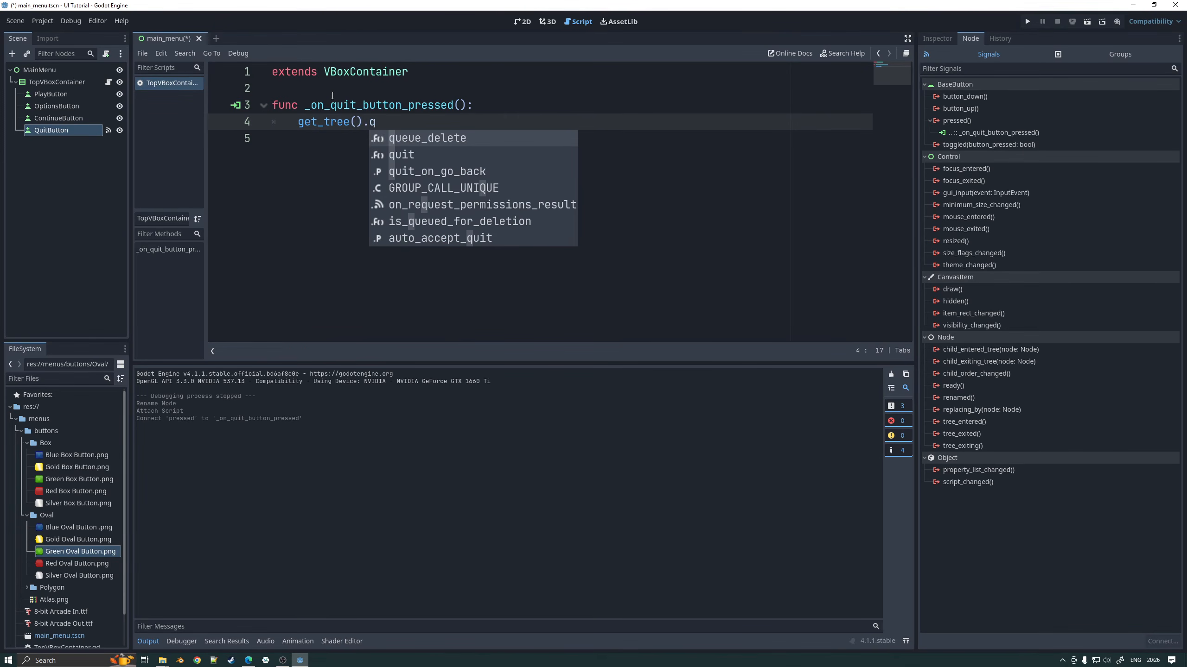
{"action": "key", "text": "Down"}
{"action": "key", "text": "Return"}
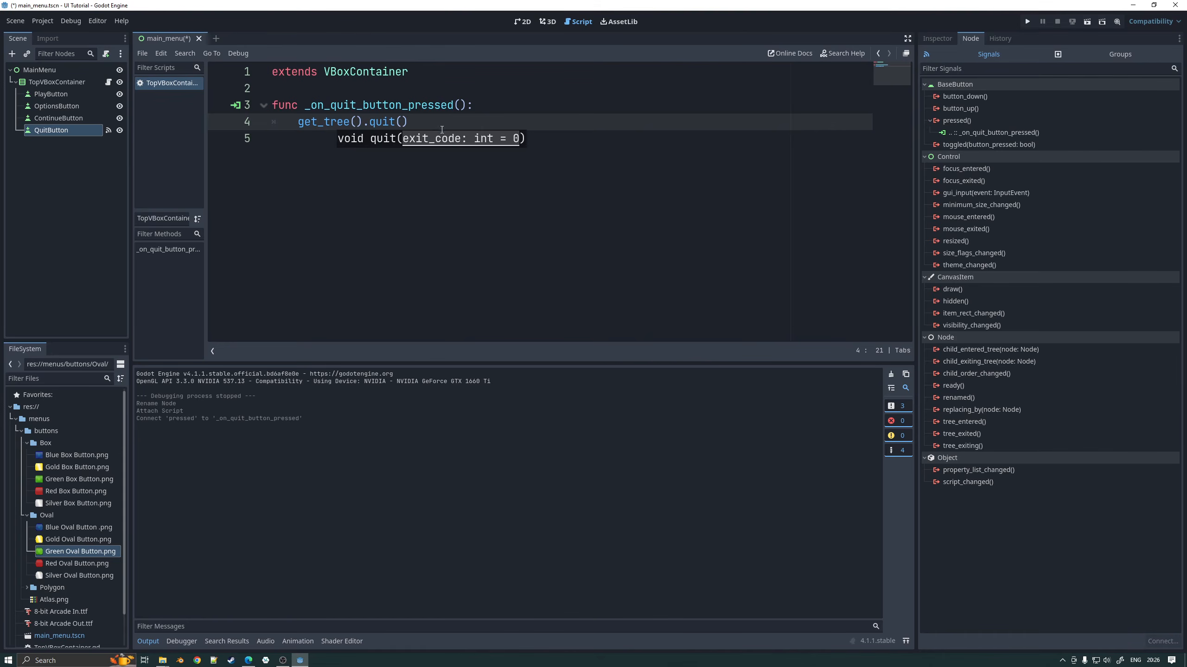
Step: Save the scene and script, run the project, and exit the game with its Quit button
{"action": "left_click", "coordinate": [443, 110]}
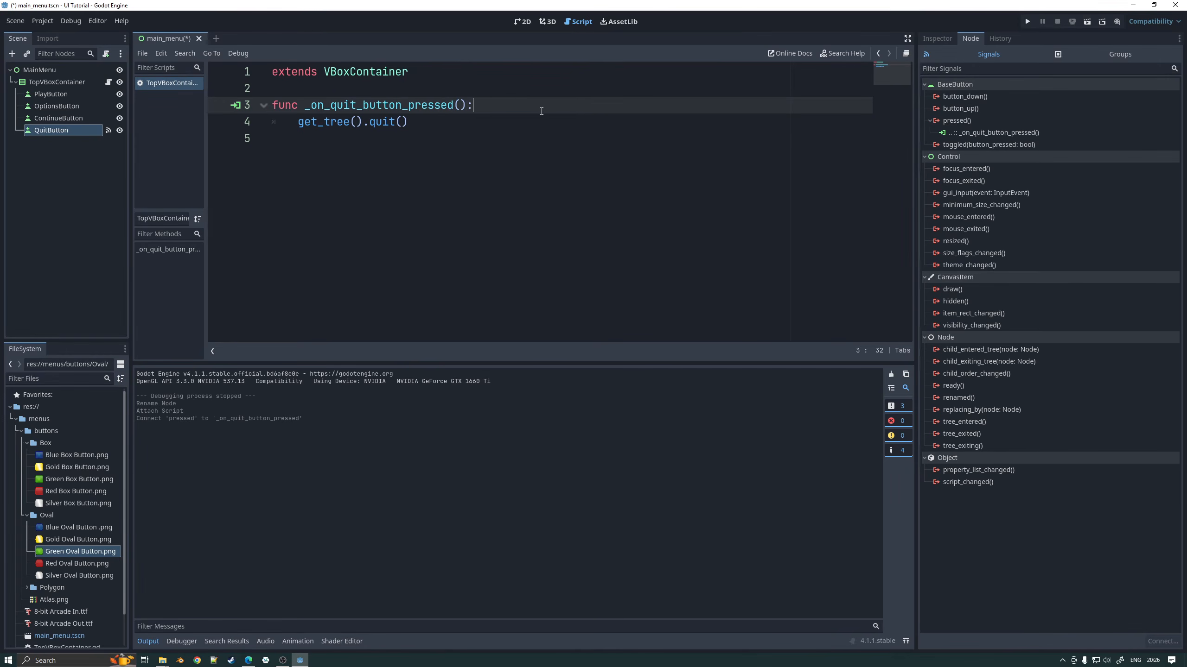
{"action": "key", "text": "ctrl+s"}
{"action": "left_click", "coordinate": [1028, 22]}
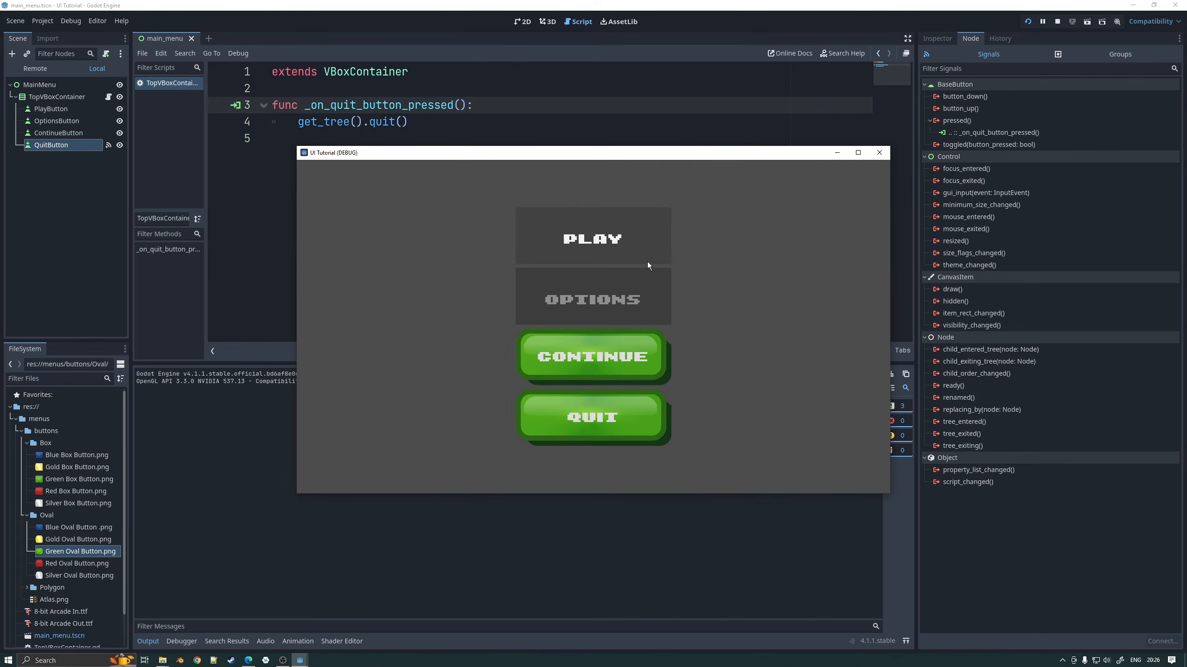
{"action": "left_click", "coordinate": [589, 421]}
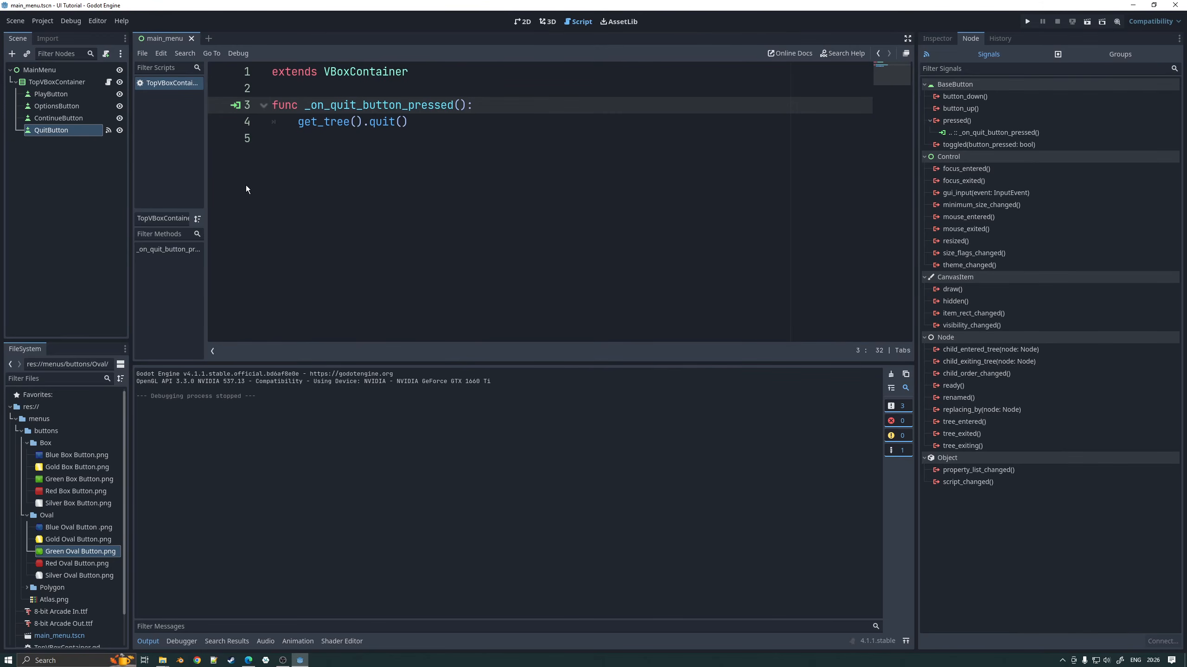
Step: Try to save the normal StyleBoxTexture of the Button type in MainMenu's theme as a resource
{"action": "left_click", "coordinate": [28, 70]}
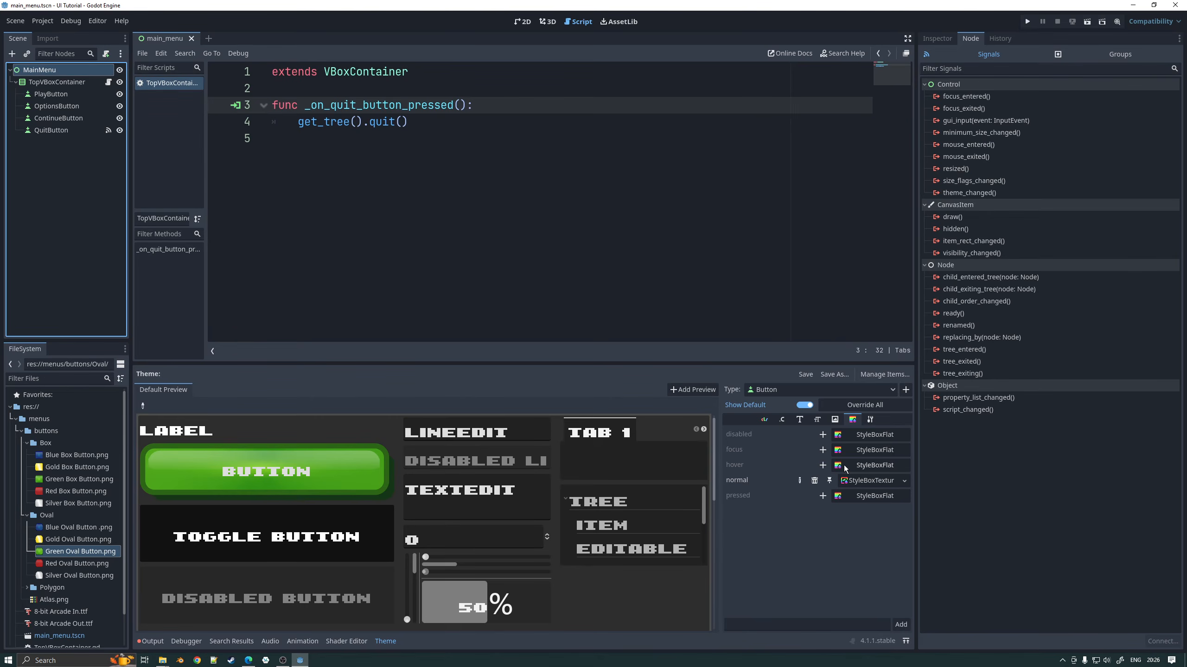
{"action": "left_click", "coordinate": [905, 480]}
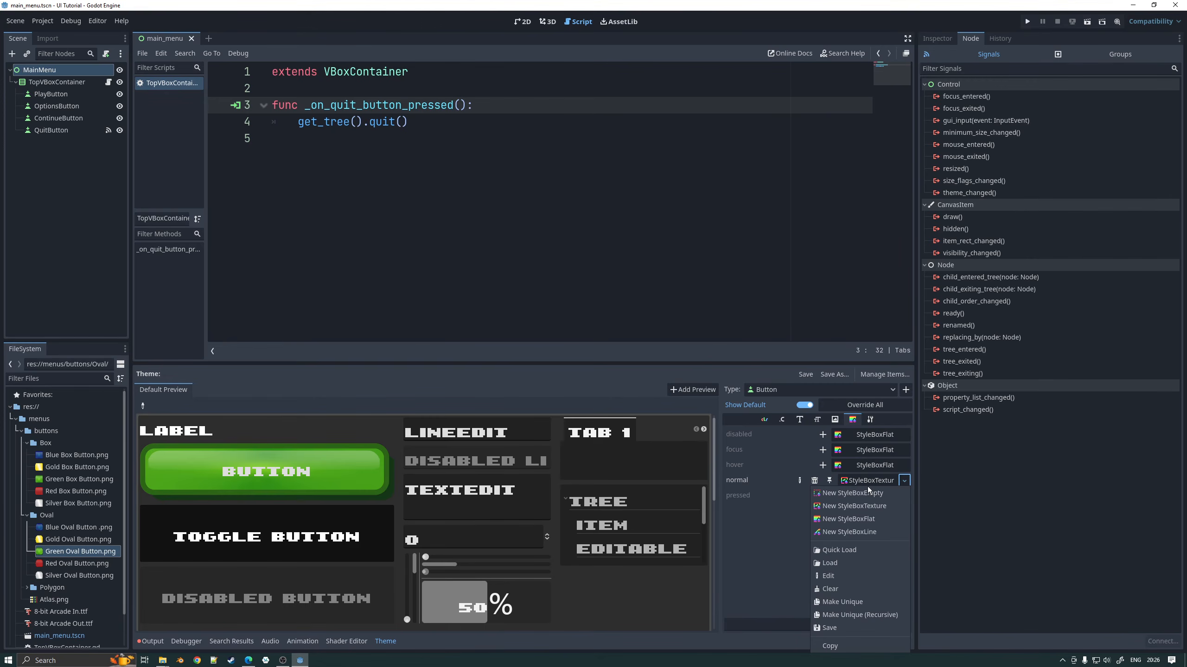
{"action": "left_click", "coordinate": [840, 628]}
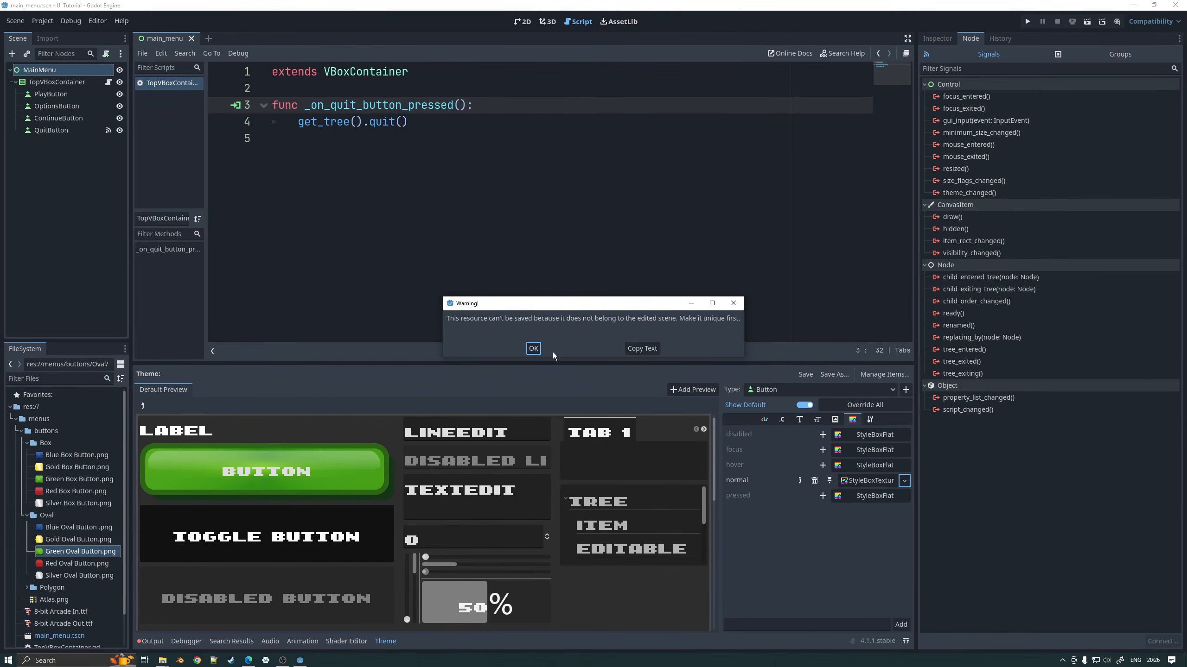
{"action": "left_click", "coordinate": [533, 348]}
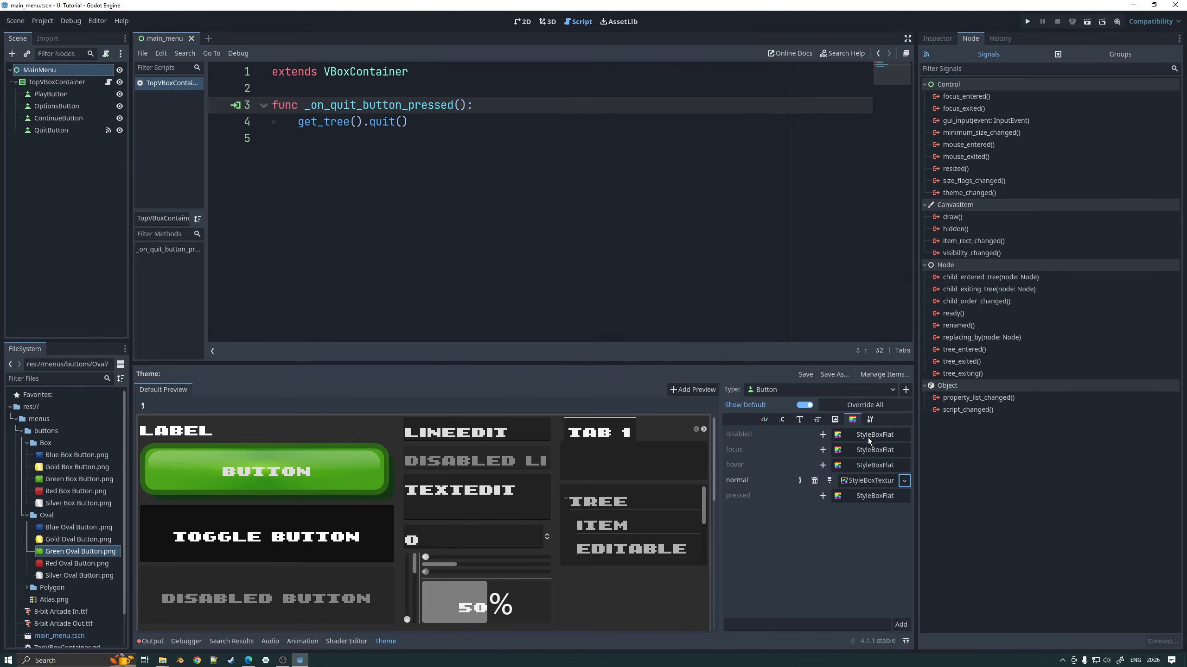
Step: Make the Button theme's normal StyleBoxTexture unique and save it as normal_button.stylebox in res://menus
{"action": "left_click", "coordinate": [905, 481]}
{"action": "left_click", "coordinate": [880, 602]}
{"action": "left_click", "coordinate": [903, 481]}
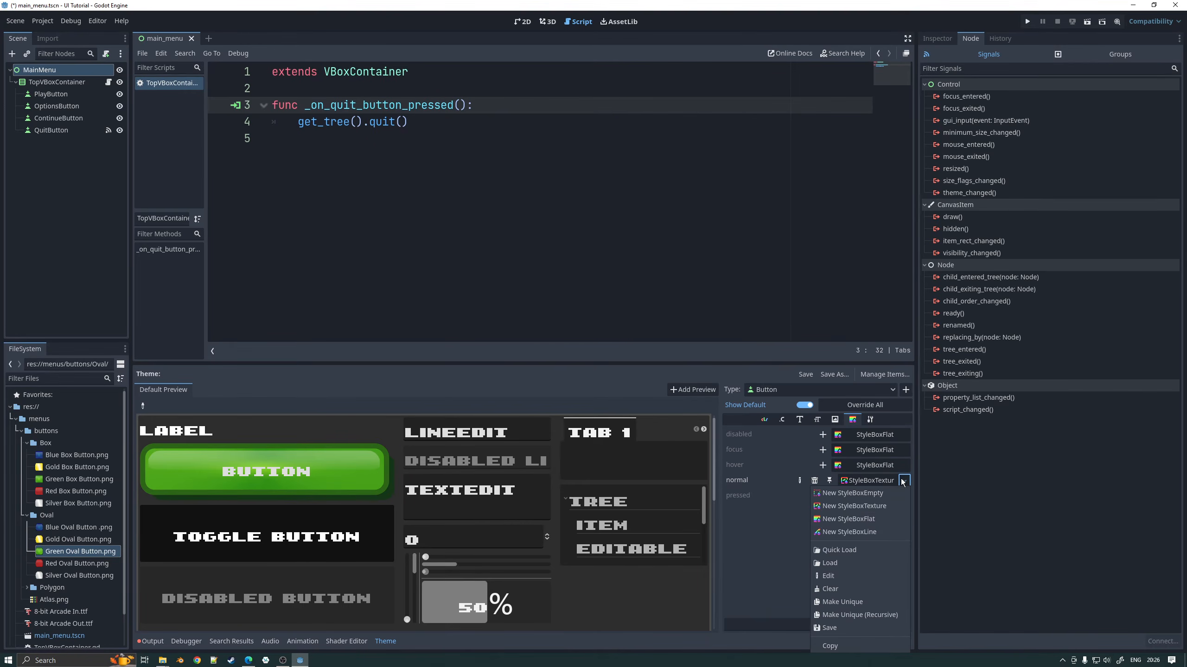
{"action": "left_click", "coordinate": [828, 627]}
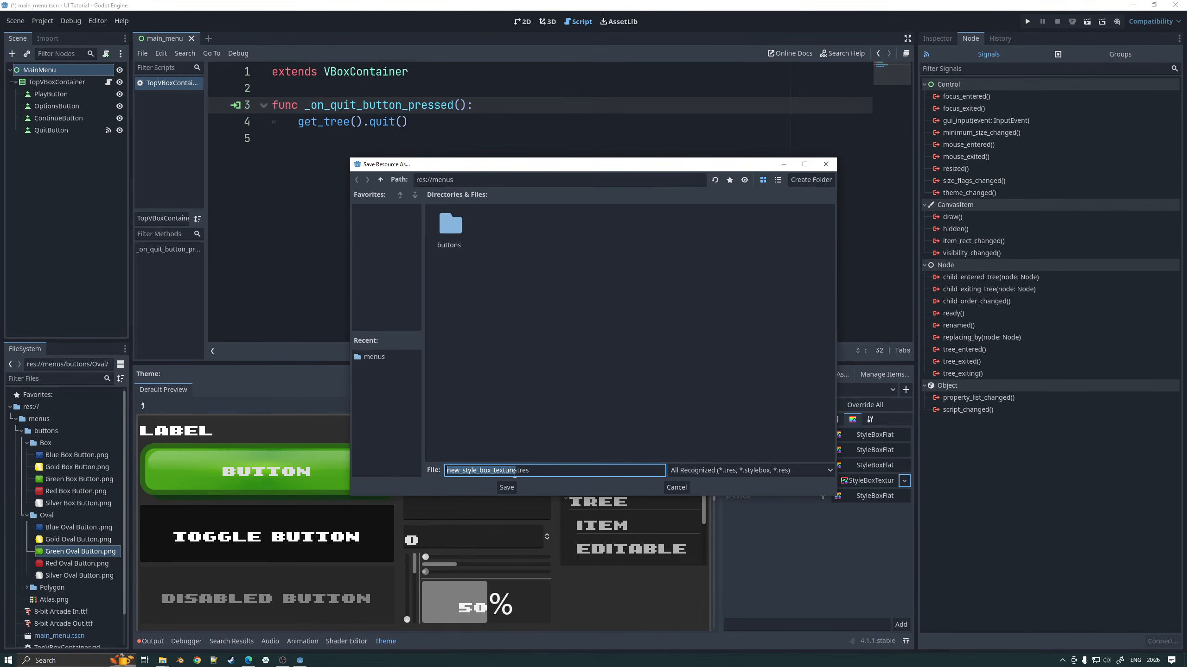
{"action": "type", "text": "normal_button.stylebox"}
{"action": "key", "text": "Delete"}
{"action": "key", "text": "Delete"}
{"action": "key", "text": "Delete"}
{"action": "key", "text": "Delete"}
{"action": "key", "text": "Delete"}
{"action": "left_click", "coordinate": [507, 487]}
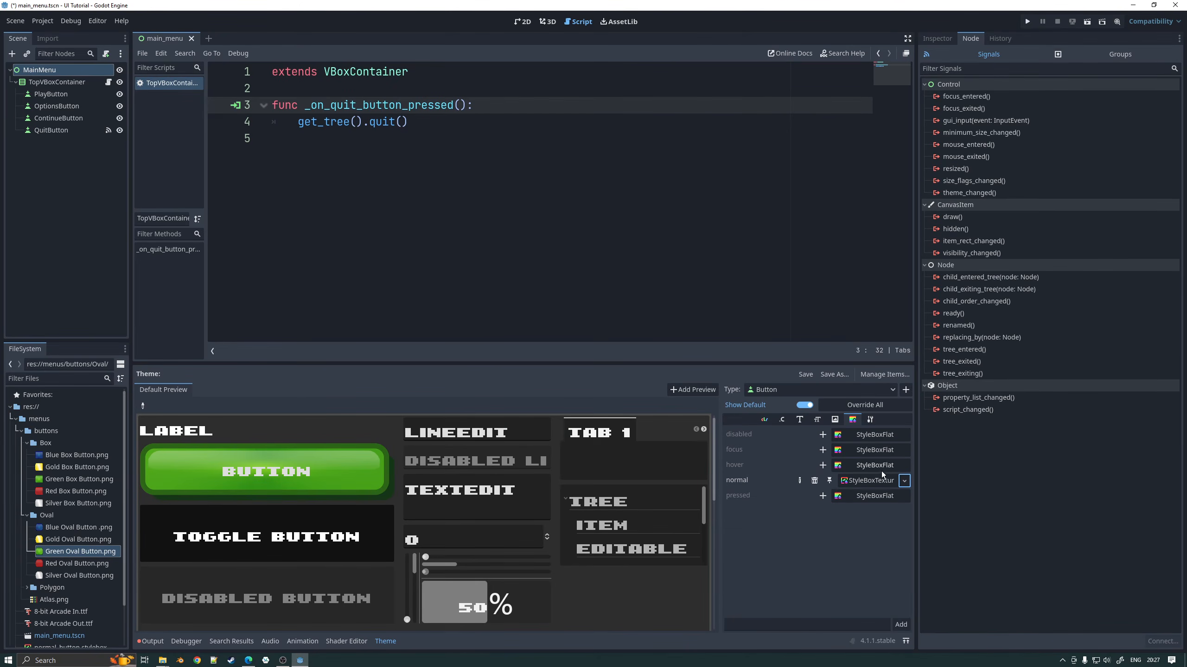
Step: Override the Button theme's hover style with menus/normal_button.stylebox, and test the menu in a project run ended with Quit
{"action": "left_click", "coordinate": [821, 466]}
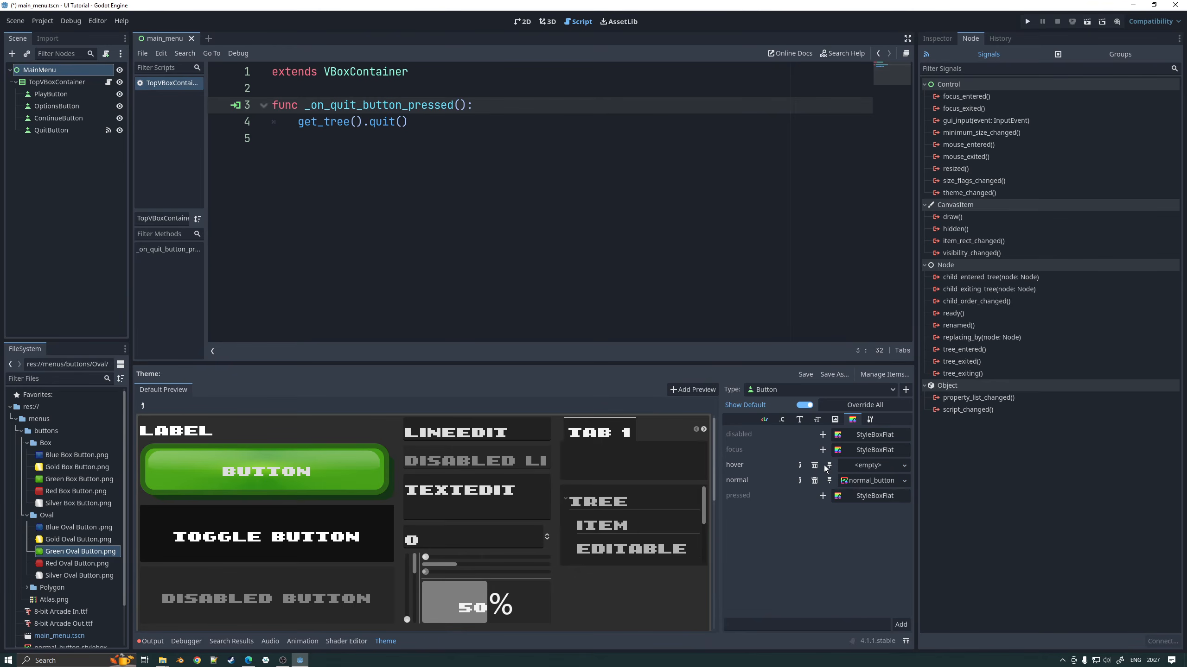
{"action": "left_click", "coordinate": [903, 465]}
{"action": "left_click", "coordinate": [862, 537]}
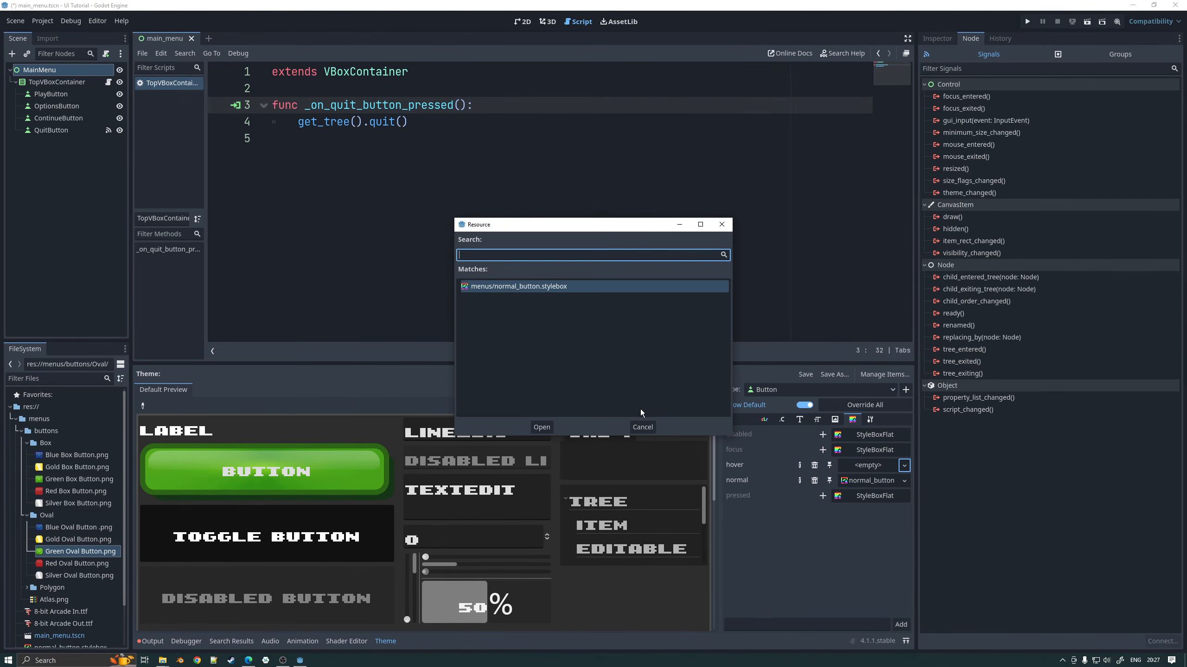
{"action": "left_click", "coordinate": [535, 286]}
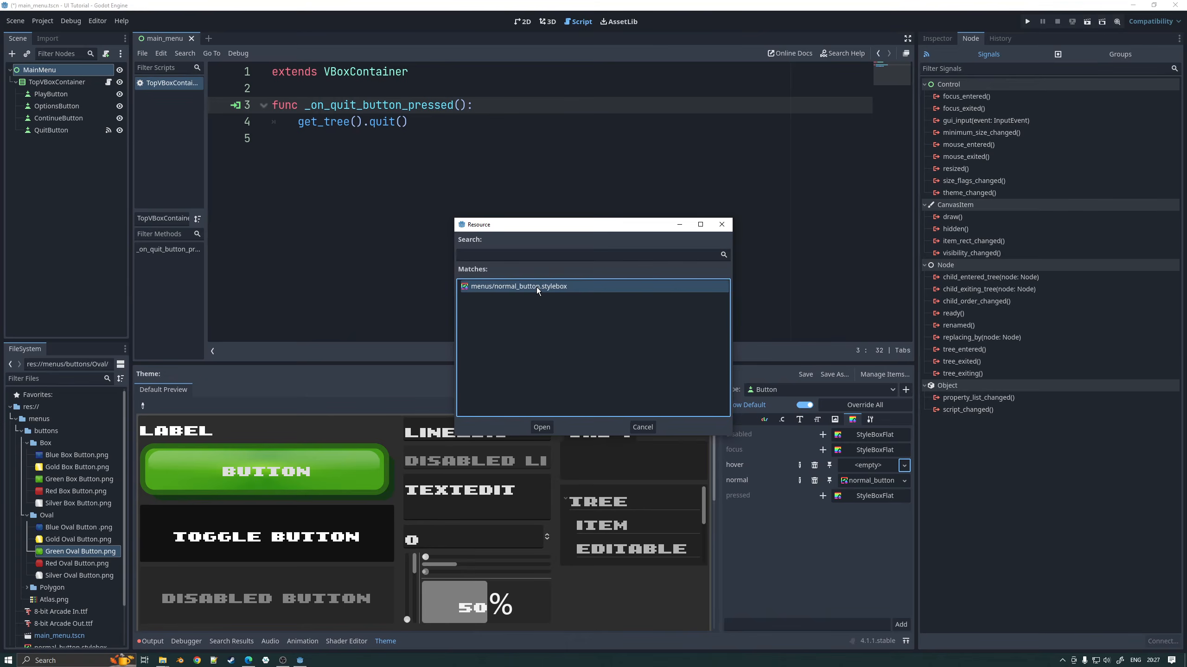
{"action": "left_click", "coordinate": [542, 427]}
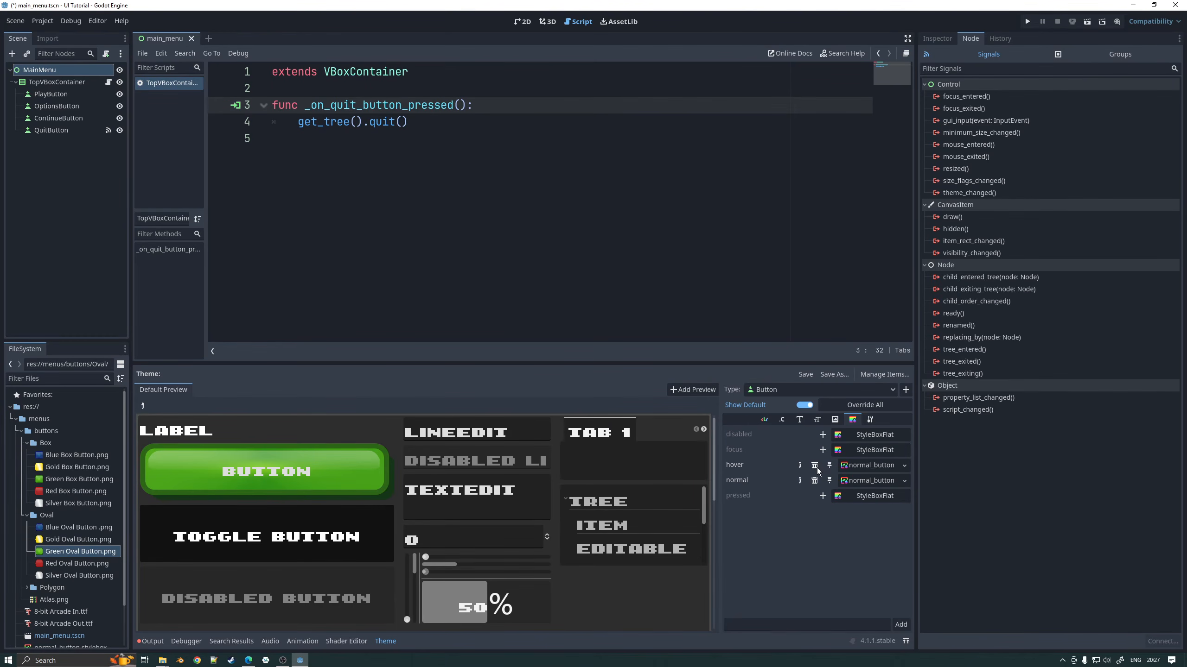
{"action": "left_click", "coordinate": [1027, 21]}
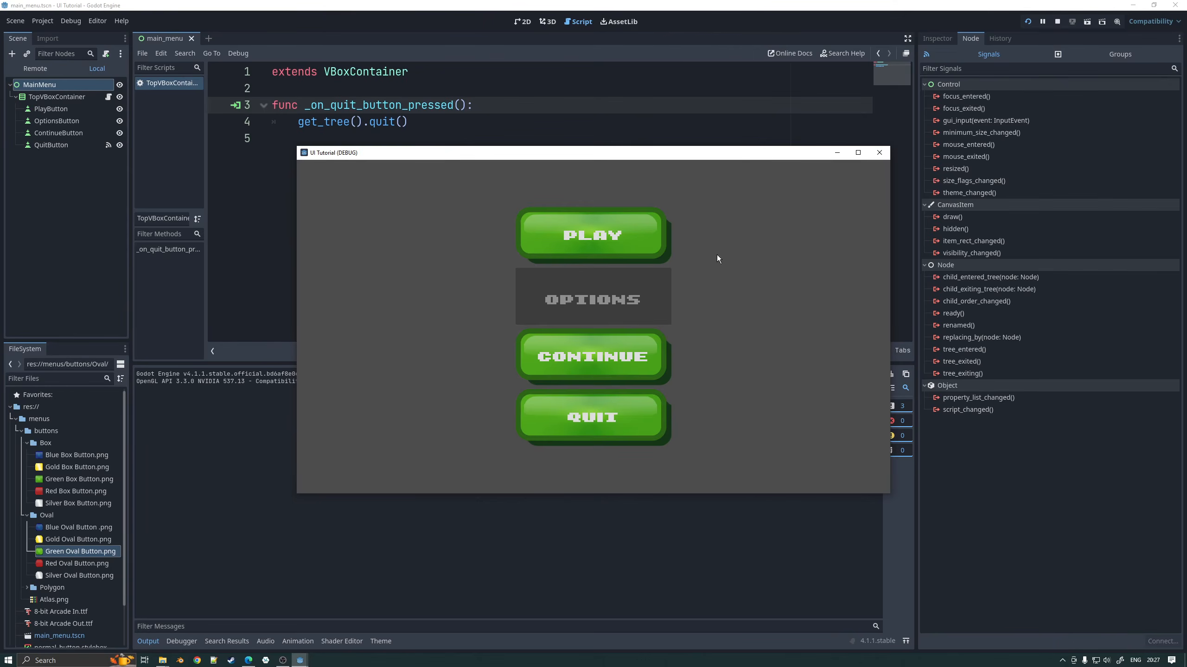
{"action": "left_click", "coordinate": [600, 422]}
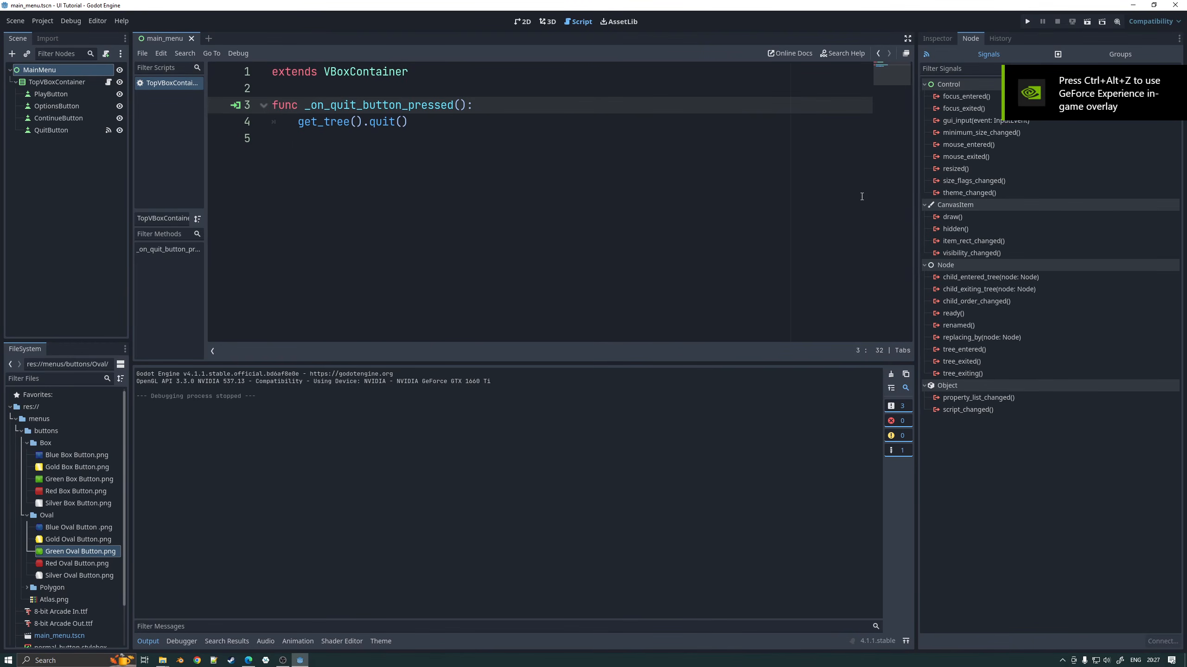
Step: Override font_hover_color for the Button type in MainMenu's theme with the blue 1e9ec2
{"action": "left_click", "coordinate": [94, 68]}
{"action": "left_click", "coordinate": [380, 641]}
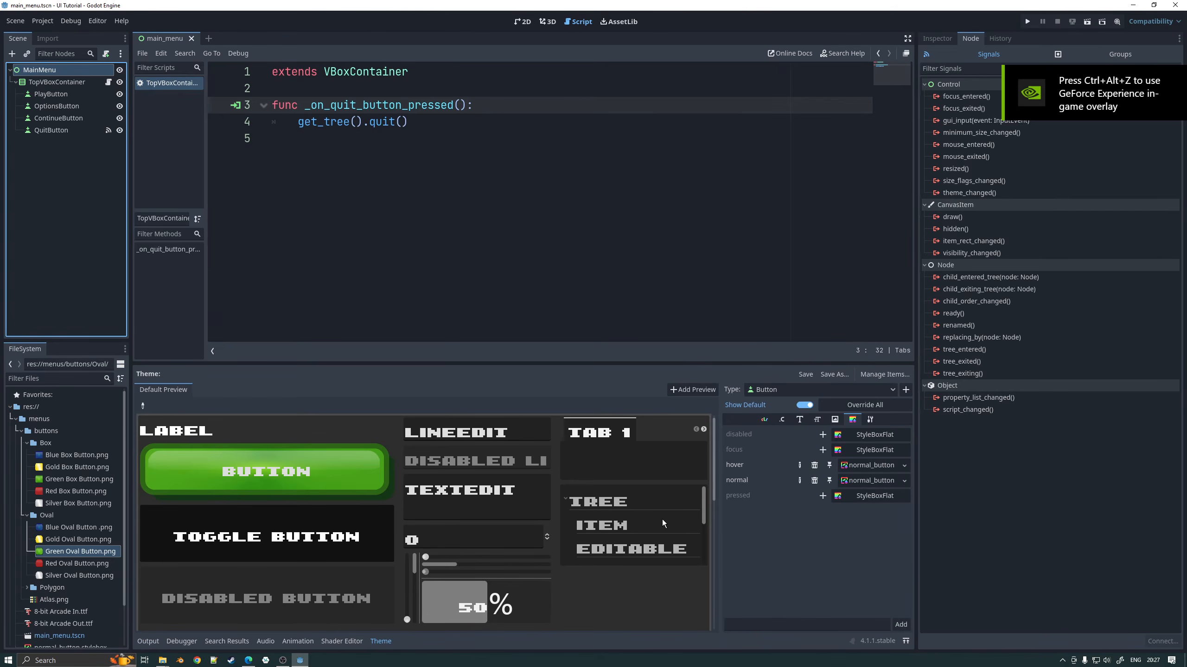
{"action": "left_click", "coordinate": [764, 420]}
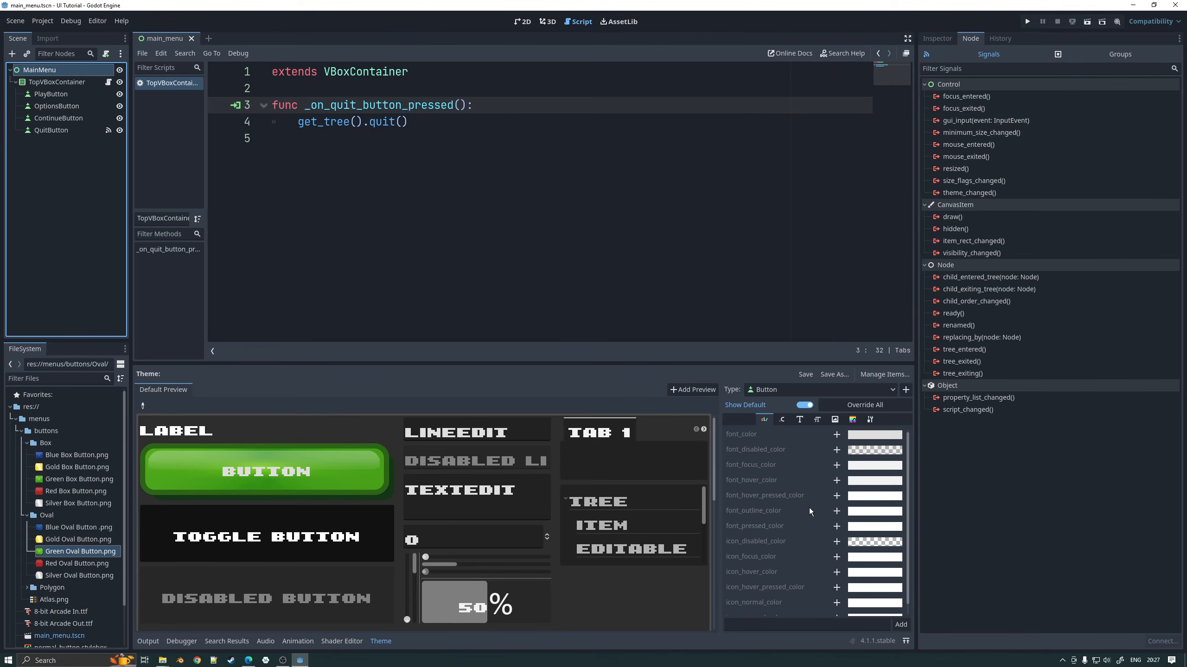
{"action": "left_click", "coordinate": [856, 436]}
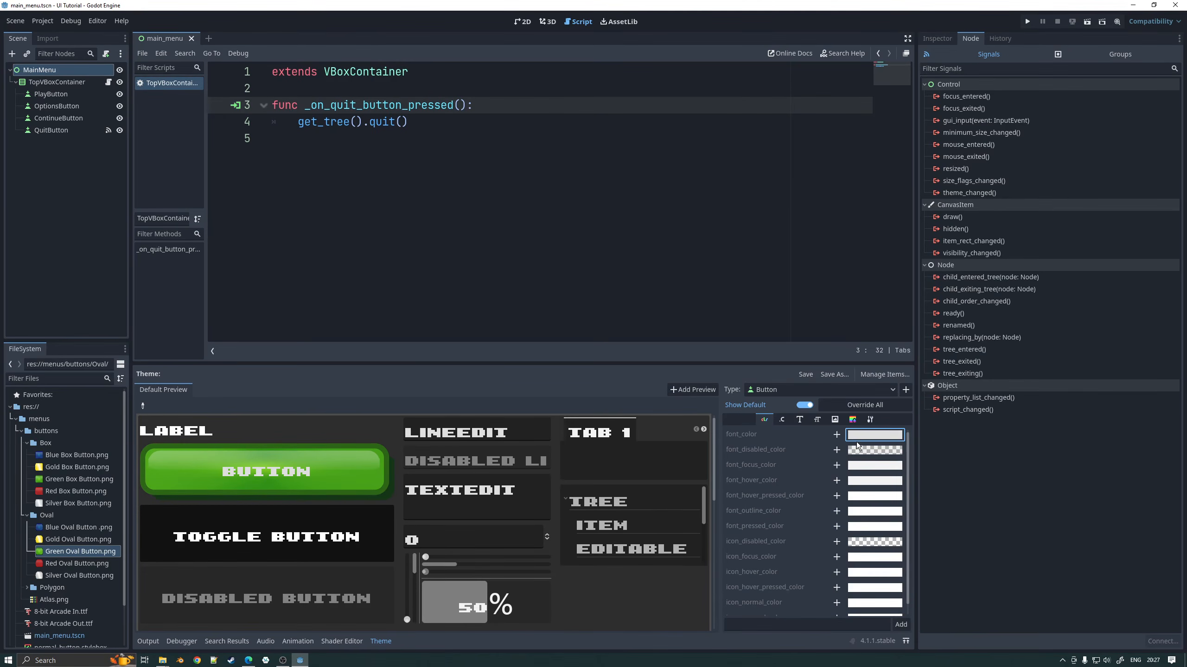
{"action": "left_click", "coordinate": [835, 481]}
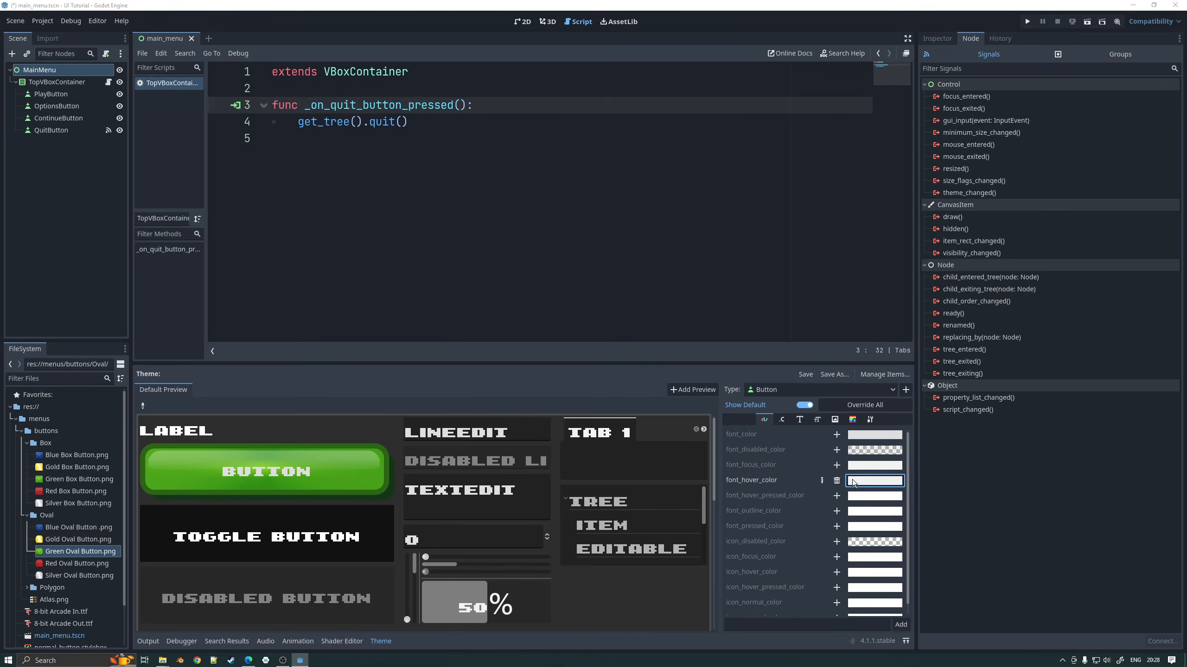
{"action": "left_click", "coordinate": [874, 480]}
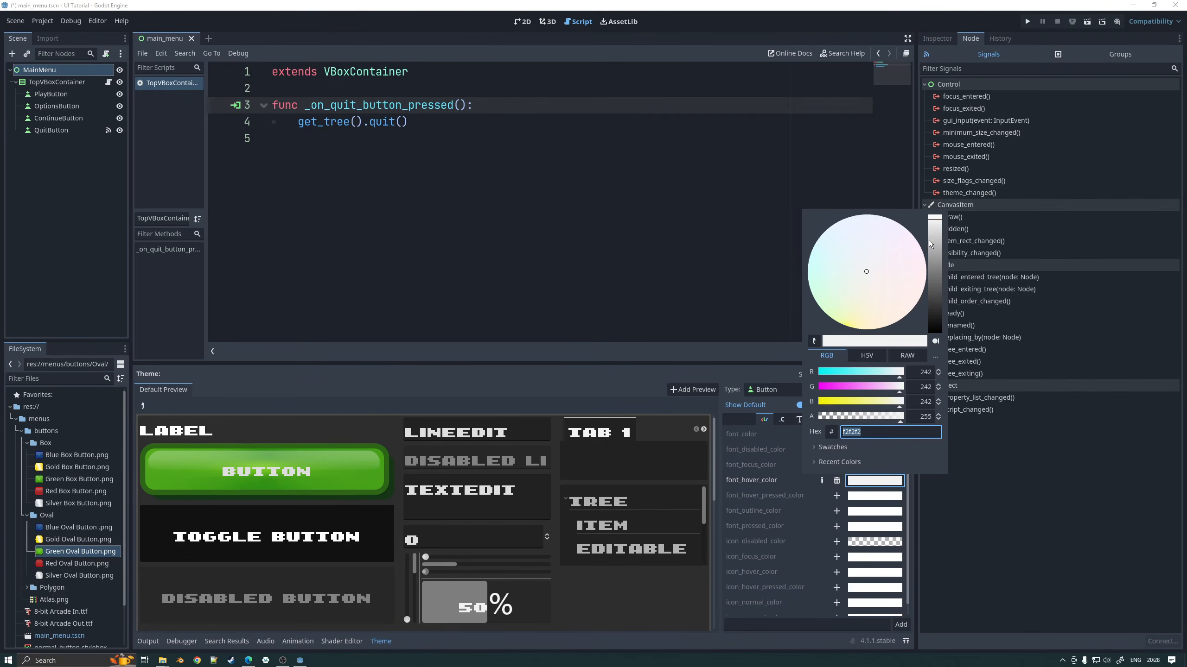
{"action": "left_click", "coordinate": [935, 263]}
{"action": "left_click_drag", "start_coordinate": [891, 277], "coordinate": [829, 235]}
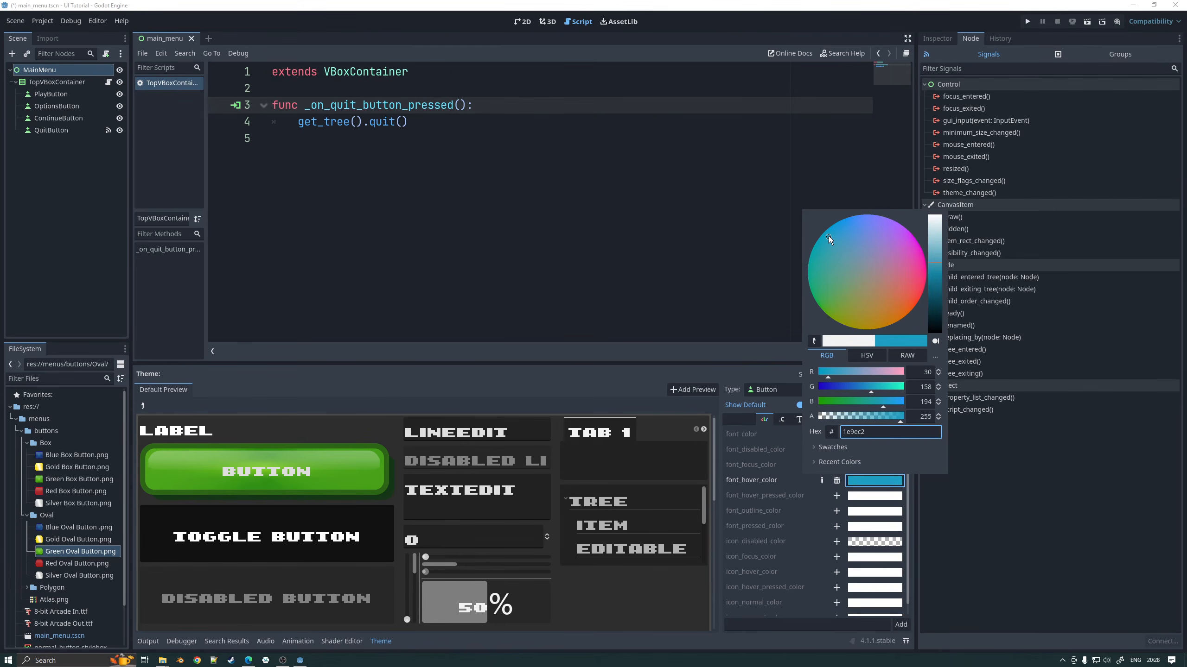
{"action": "left_click", "coordinate": [707, 316]}
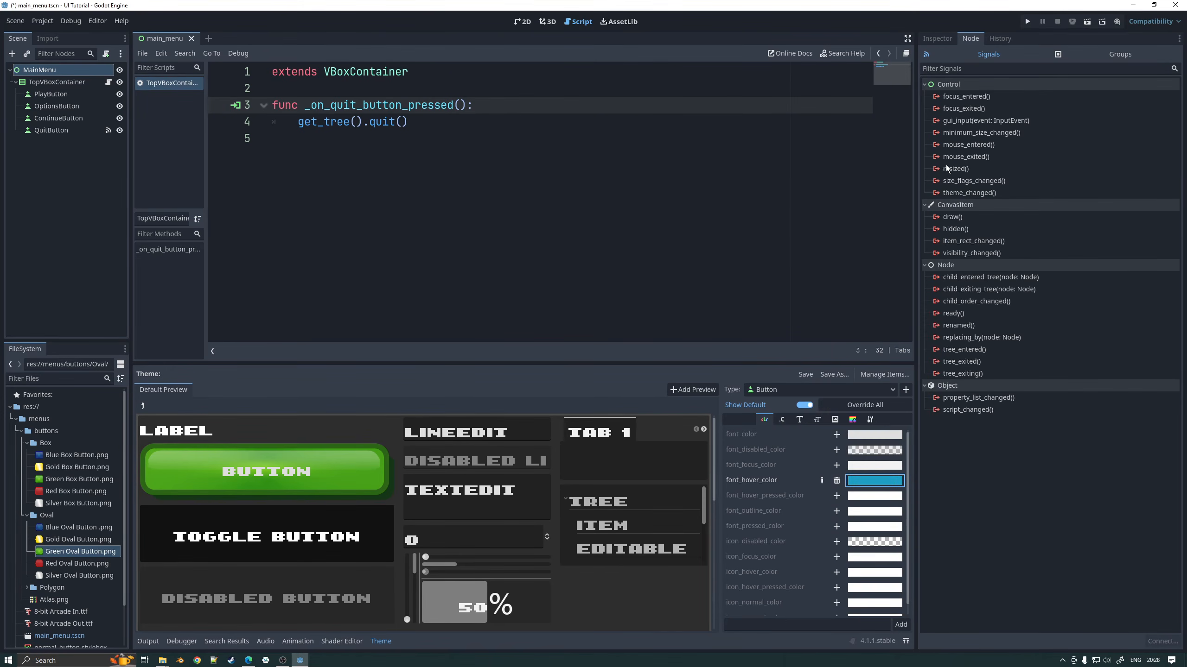
Step: Run the project briefly to test the hover text, and lighten the Button theme's font_hover_color to 75d8fb
{"action": "left_click", "coordinate": [1027, 22]}
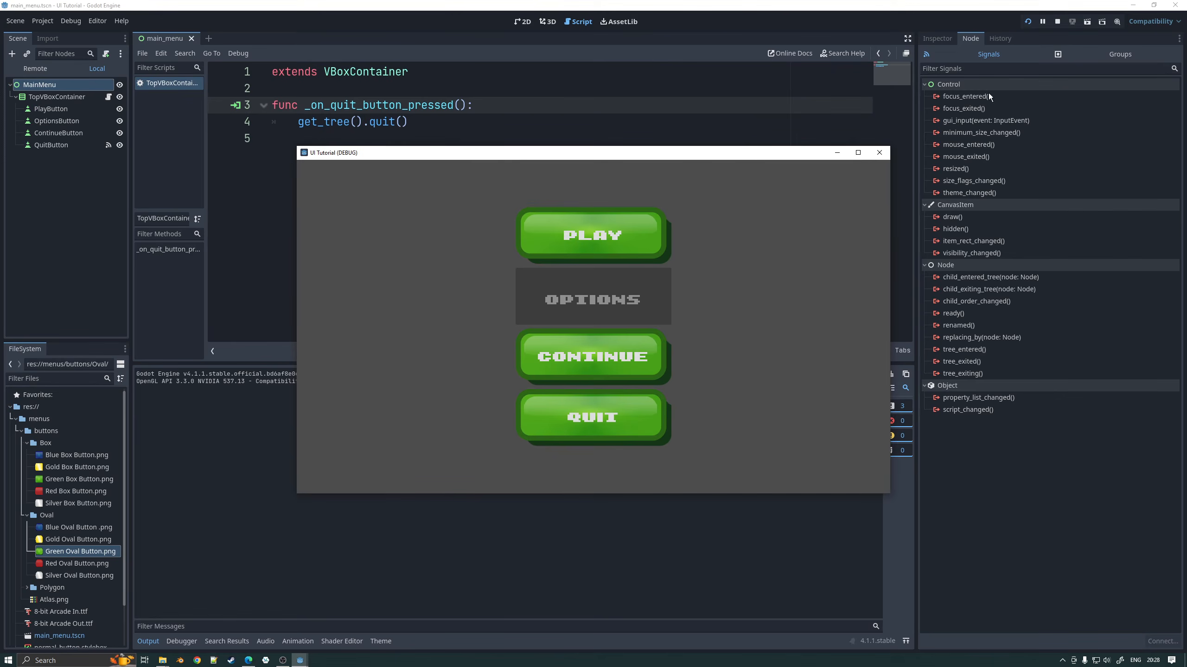
{"action": "left_click", "coordinate": [1058, 21]}
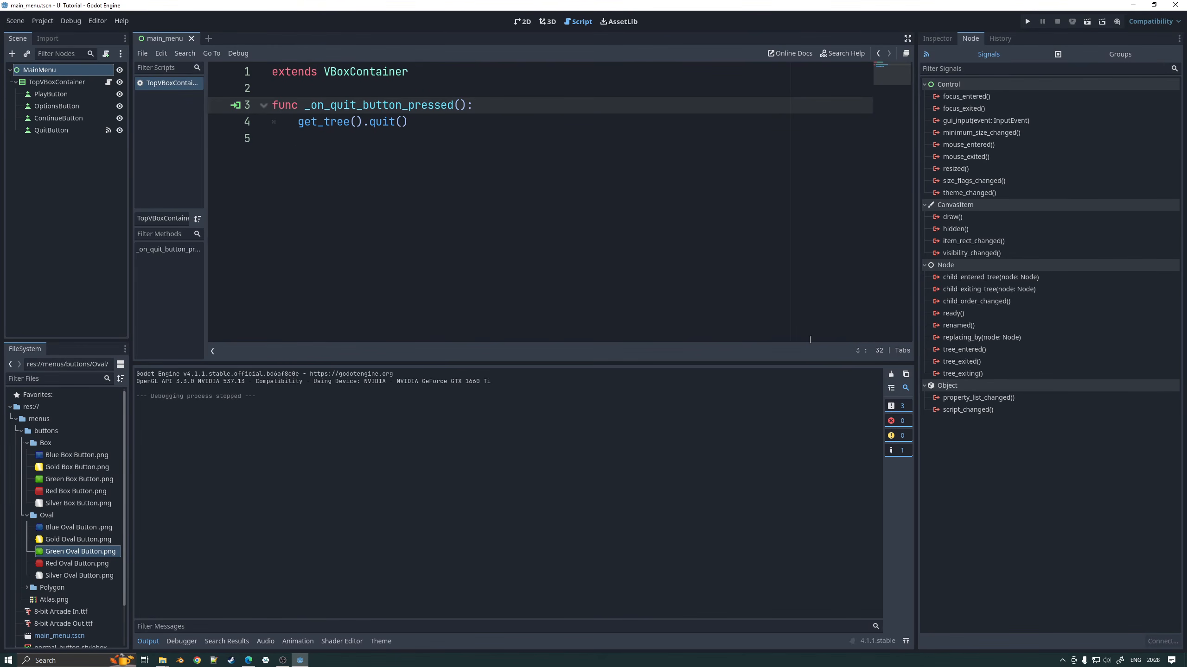
{"action": "left_click", "coordinate": [381, 642]}
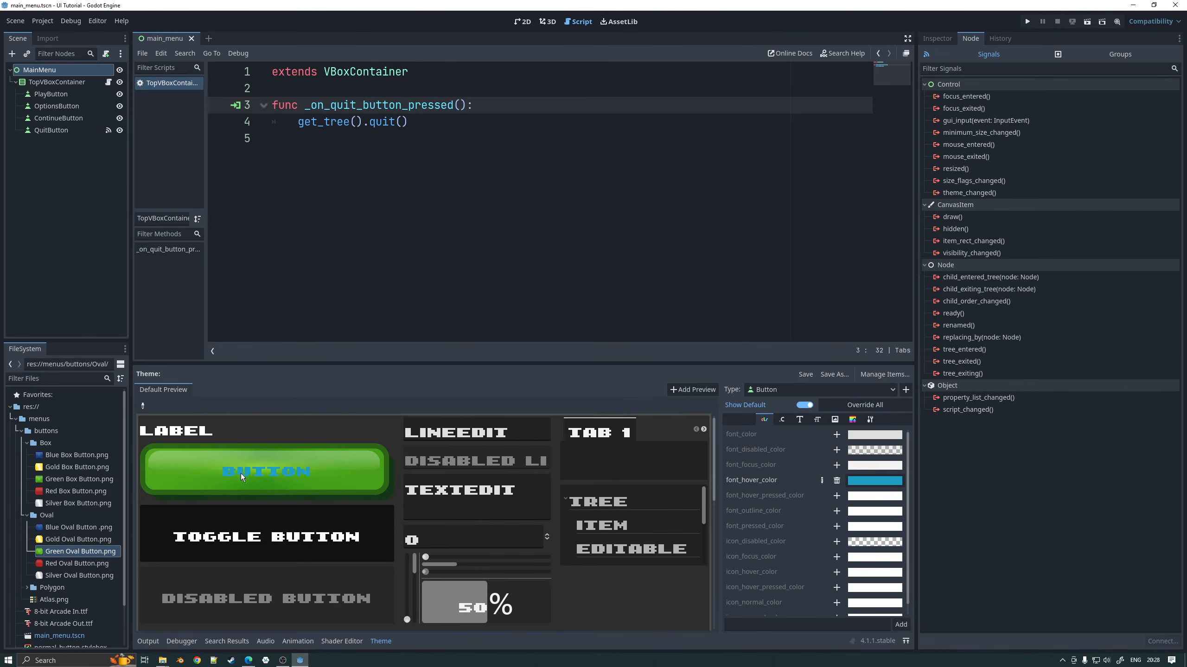
{"action": "left_click", "coordinate": [874, 481]}
{"action": "left_click_drag", "start_coordinate": [934, 261], "coordinate": [938, 237]}
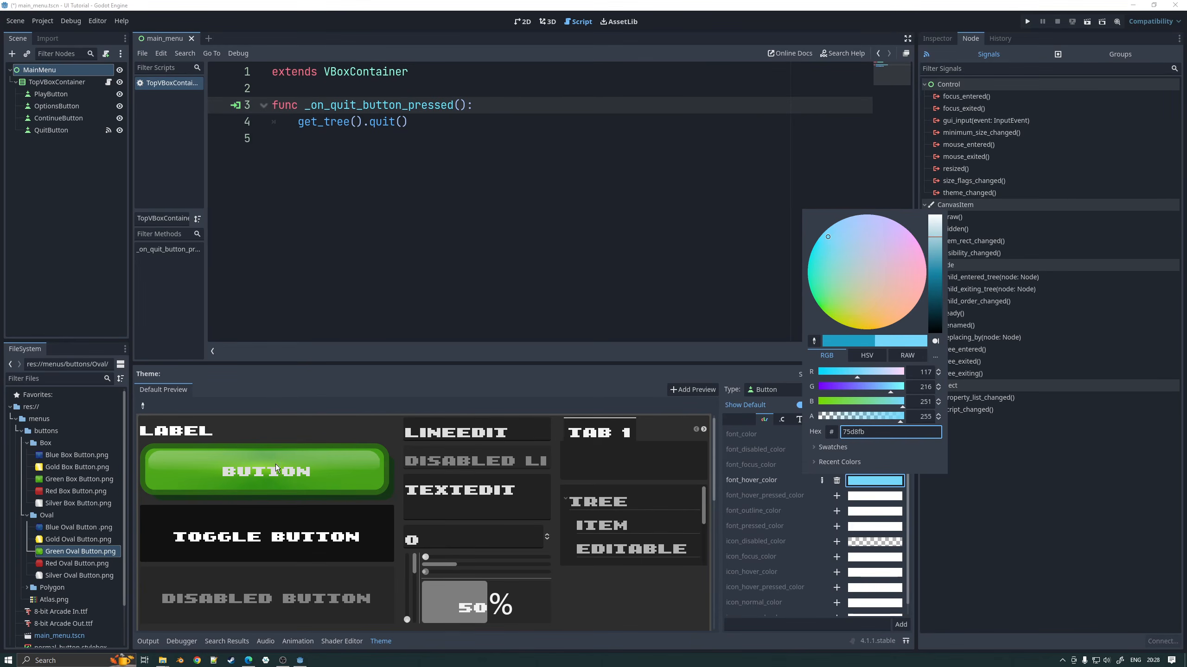
{"action": "left_click", "coordinate": [766, 348]}
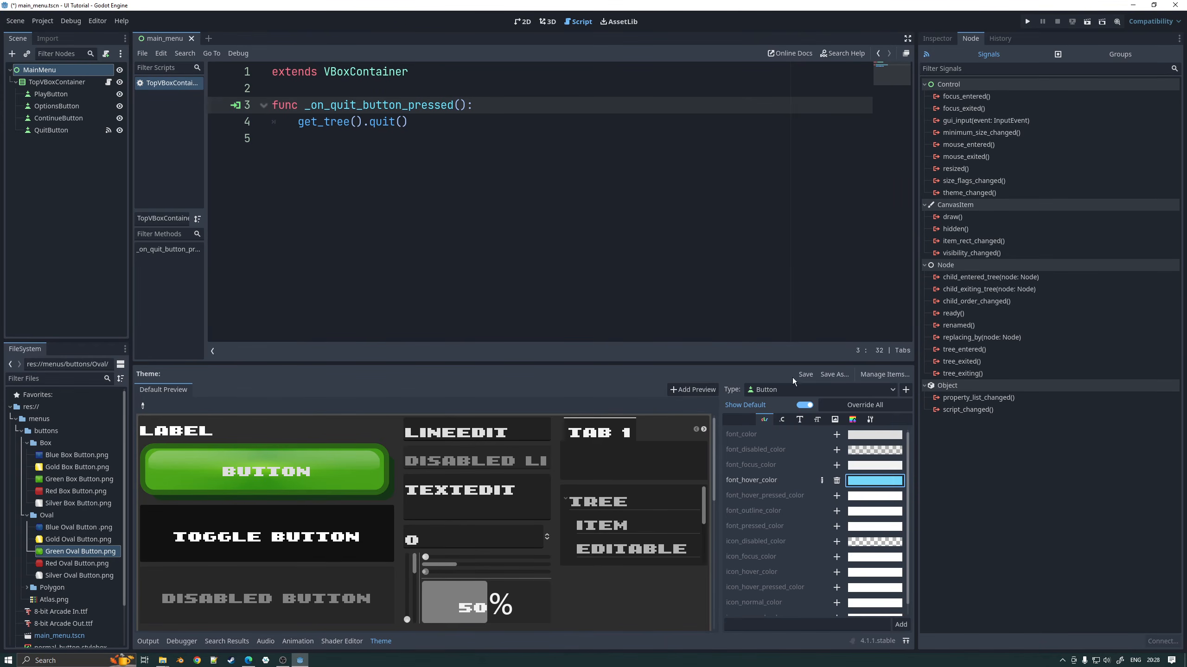
Step: Override the Button theme's pressed style with the saved menus/normal_button.stylebox
{"action": "left_click", "coordinate": [851, 420]}
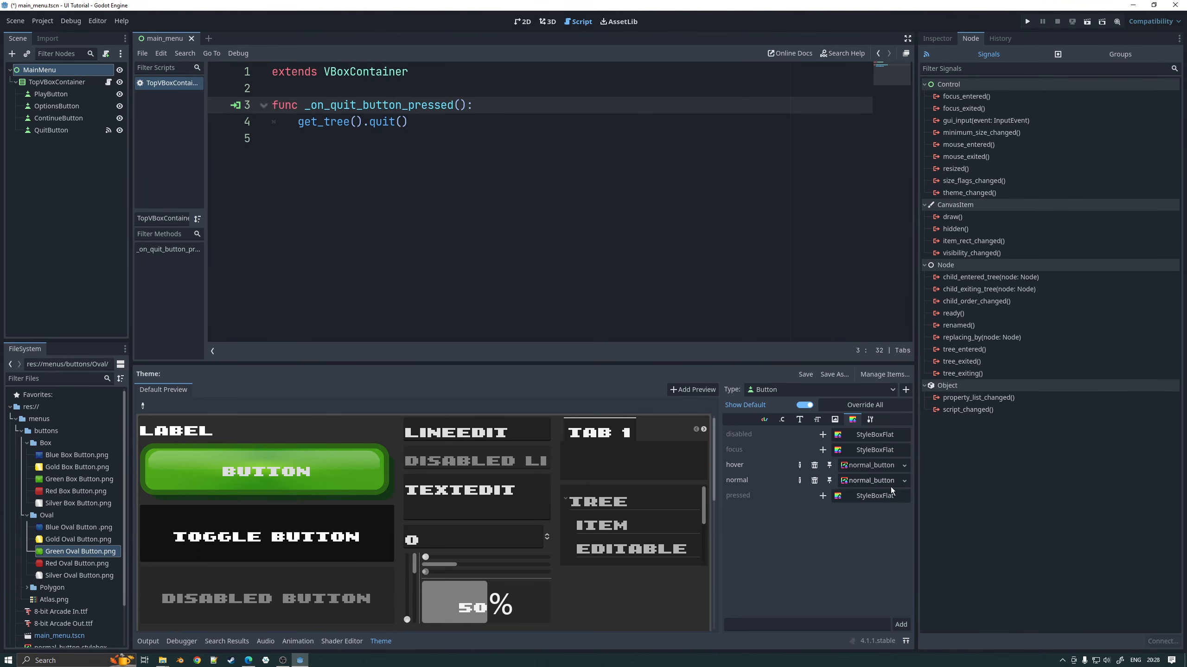
{"action": "left_click", "coordinate": [823, 496]}
{"action": "left_click", "coordinate": [905, 496]}
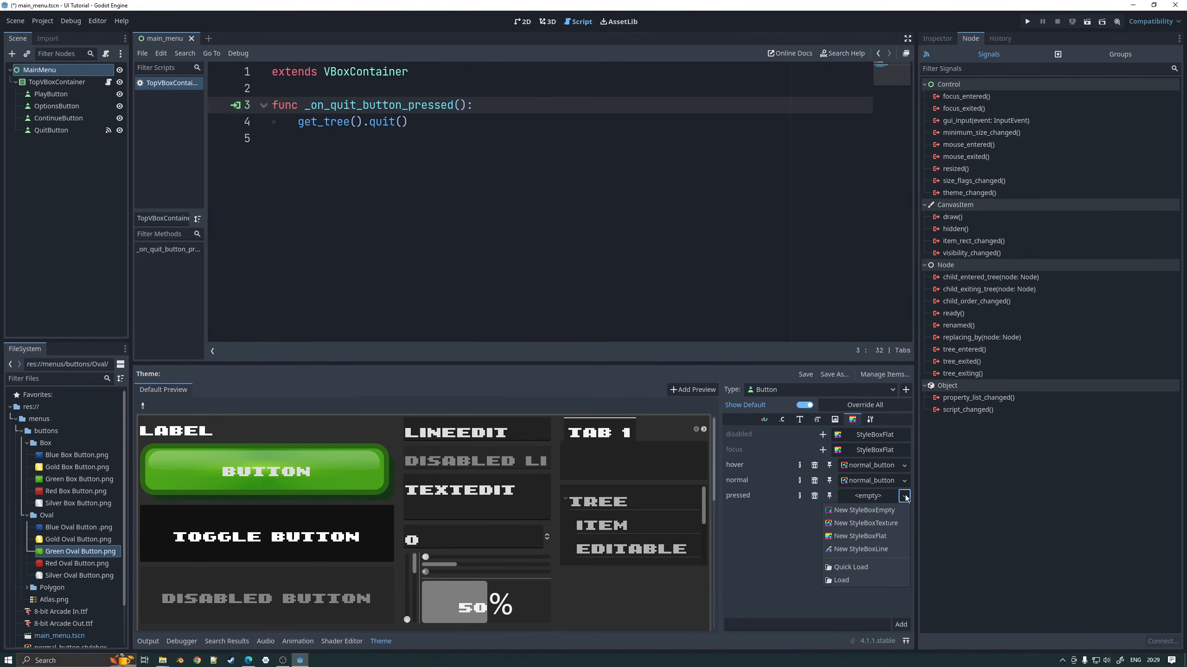
{"action": "left_click", "coordinate": [849, 568]}
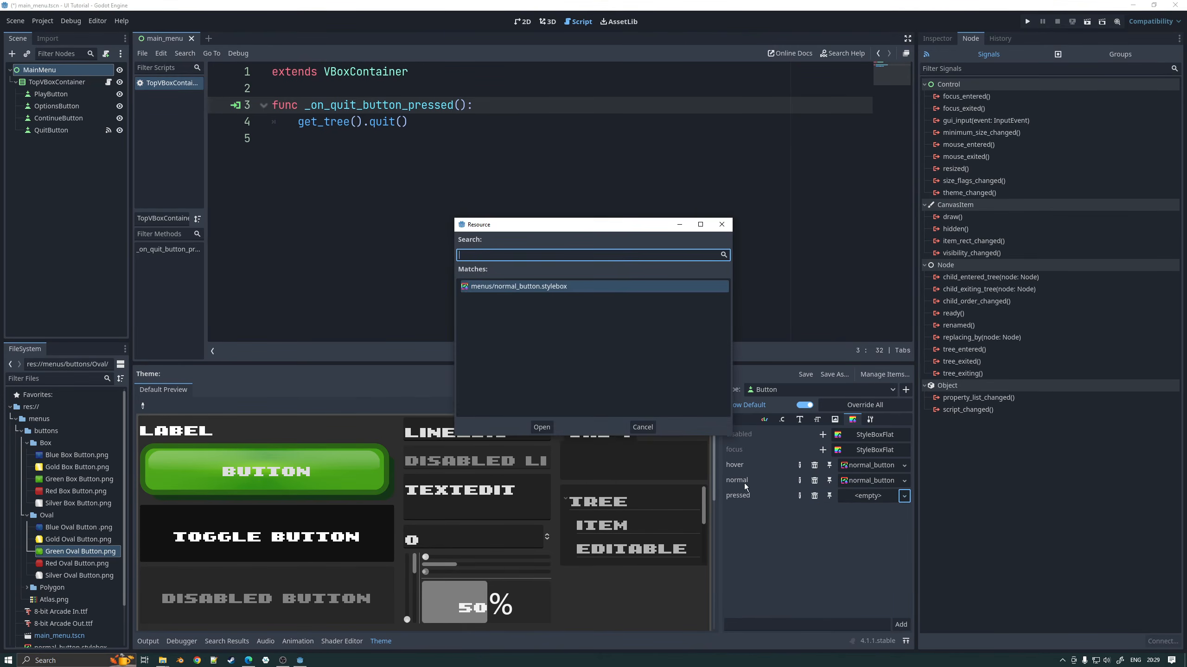
{"action": "left_click", "coordinate": [541, 427]}
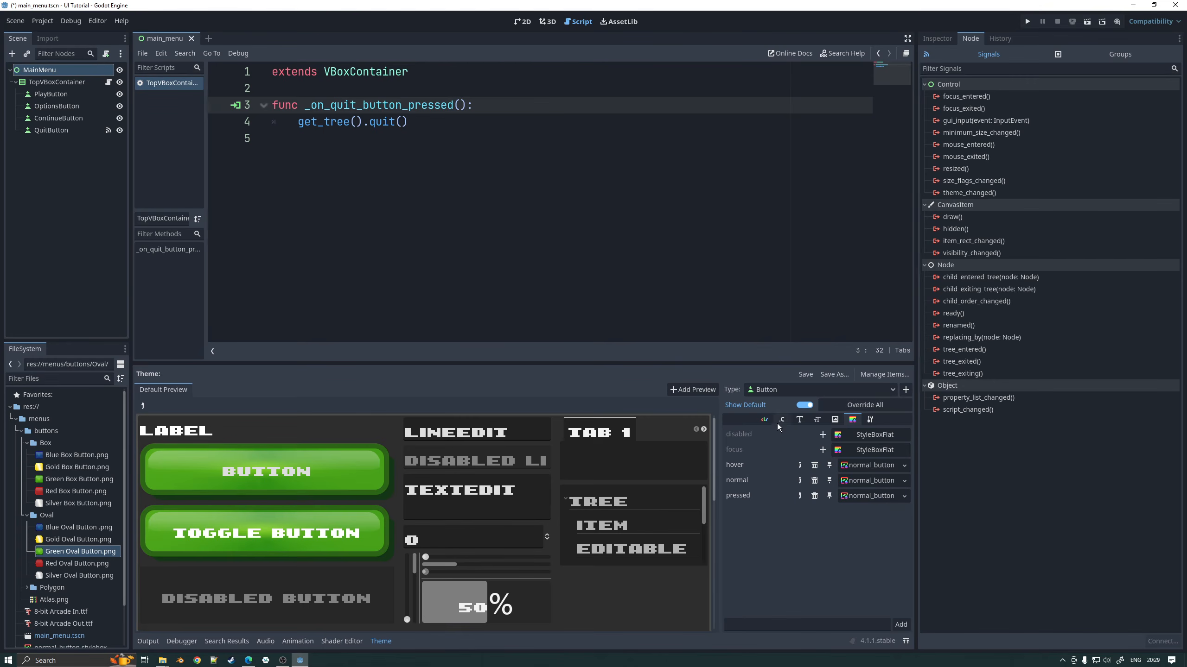
Step: Override the Button theme's font_pressed_color with the pink ff72ae
{"action": "left_click", "coordinate": [764, 419]}
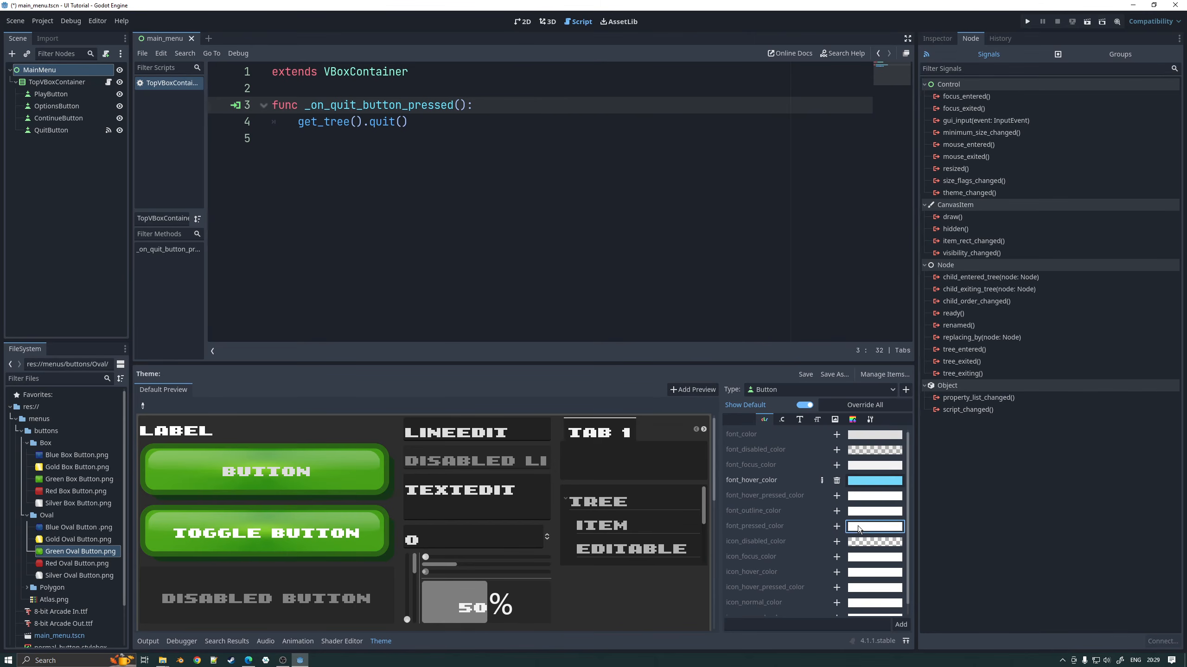
{"action": "left_click", "coordinate": [837, 527]}
{"action": "left_click", "coordinate": [863, 527]}
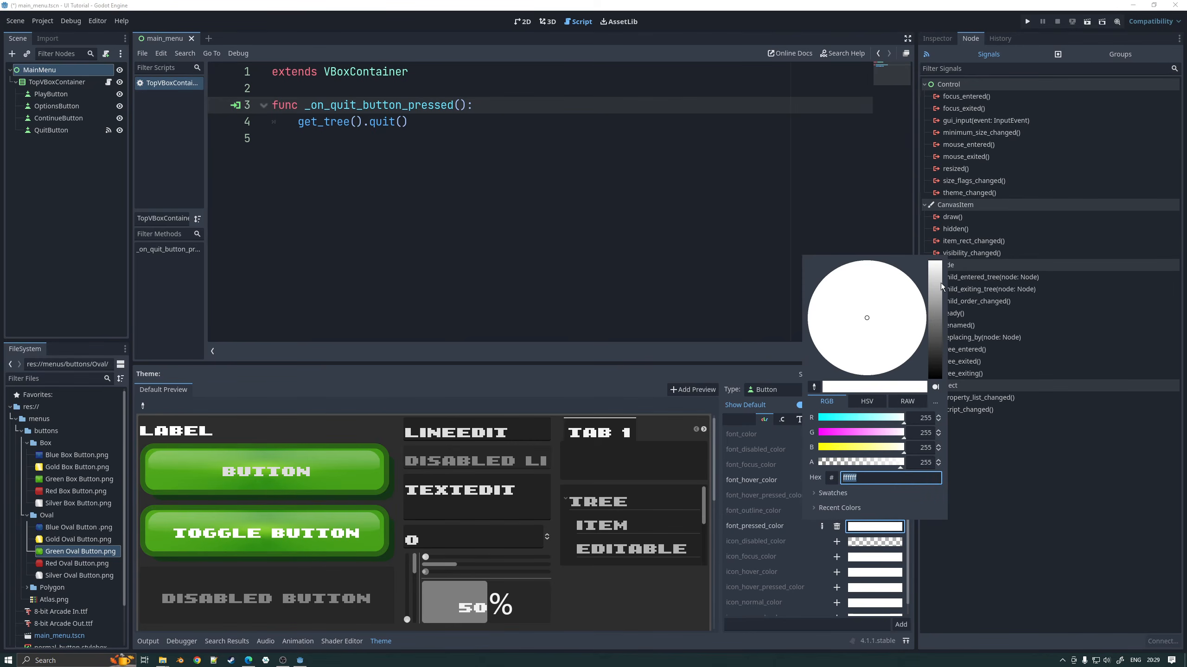
{"action": "left_click_drag", "start_coordinate": [940, 283], "coordinate": [932, 313]}
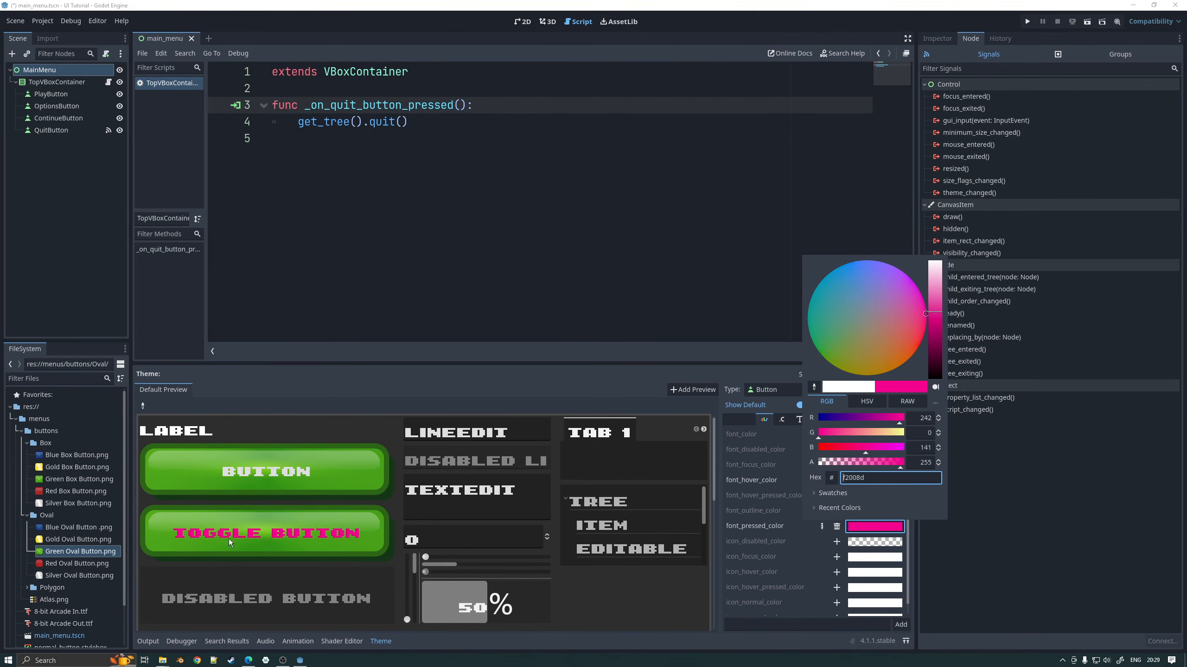
{"action": "left_click_drag", "start_coordinate": [934, 311], "coordinate": [935, 297]}
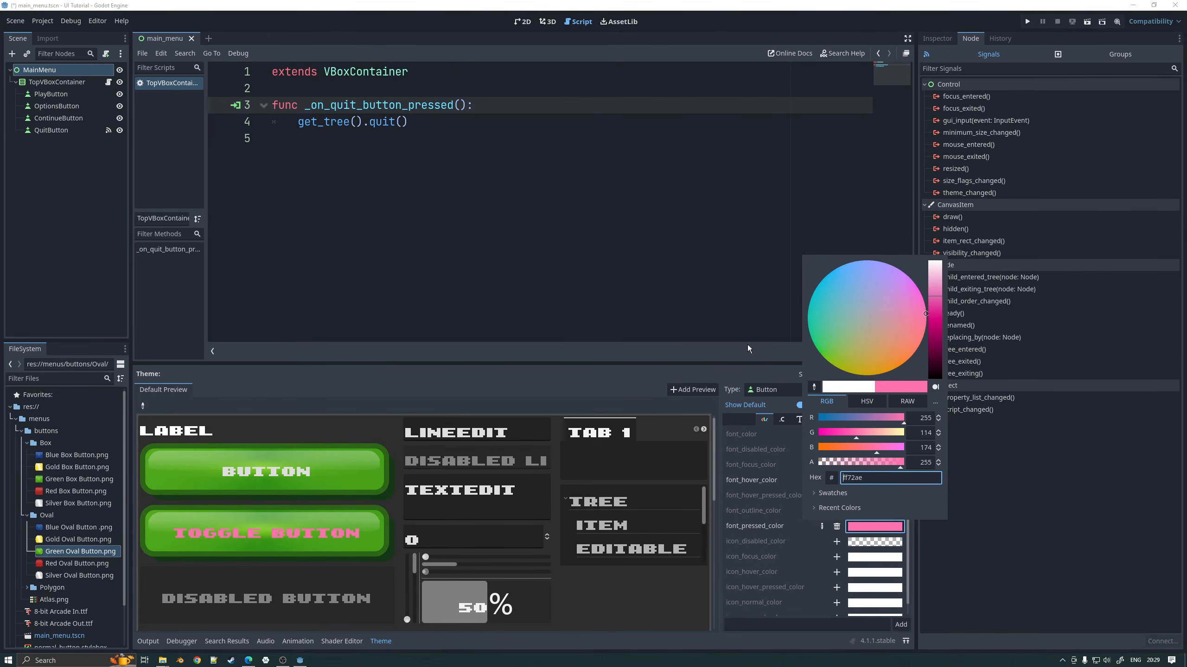
{"action": "left_click", "coordinate": [721, 493]}
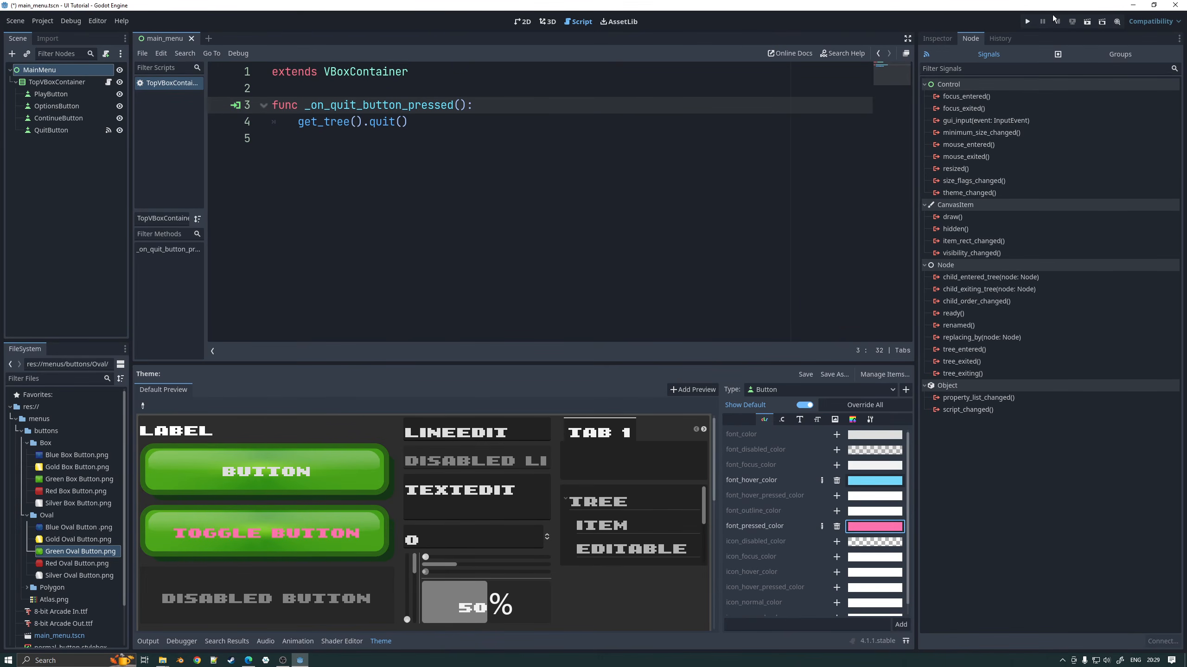
Step: Run the project, test the hover and pressed looks on the Play and Continue buttons, and exit with Quit
{"action": "left_click", "coordinate": [1029, 21]}
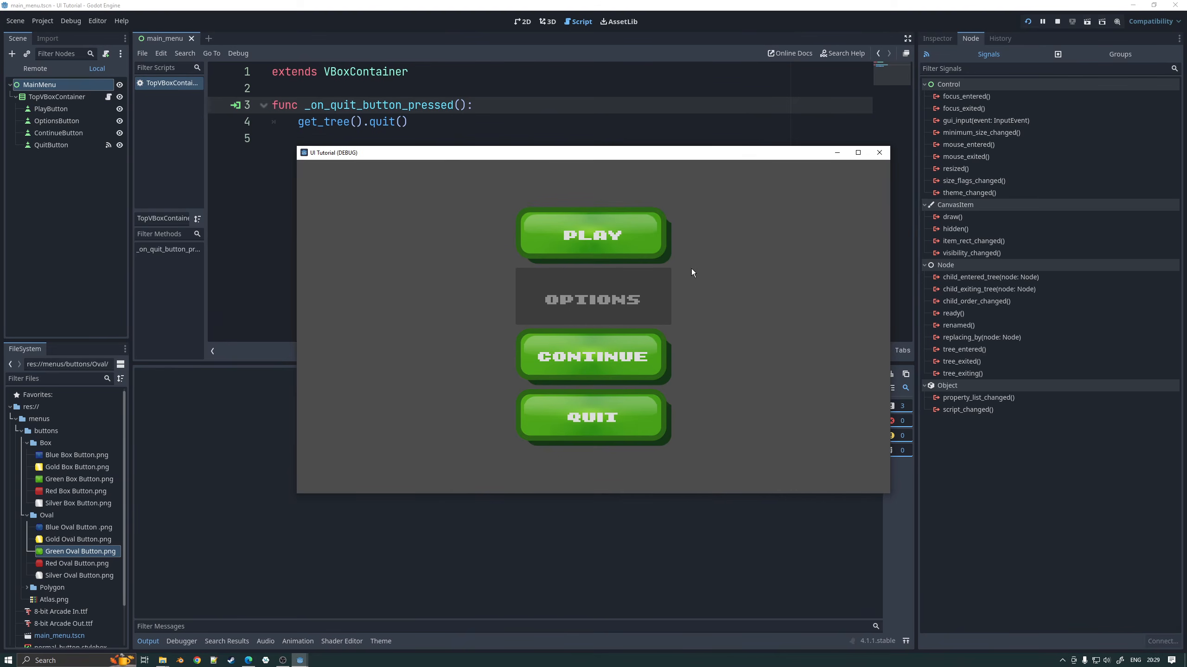
{"action": "left_click", "coordinate": [628, 241]}
{"action": "left_click", "coordinate": [628, 238]}
{"action": "left_click", "coordinate": [628, 237]}
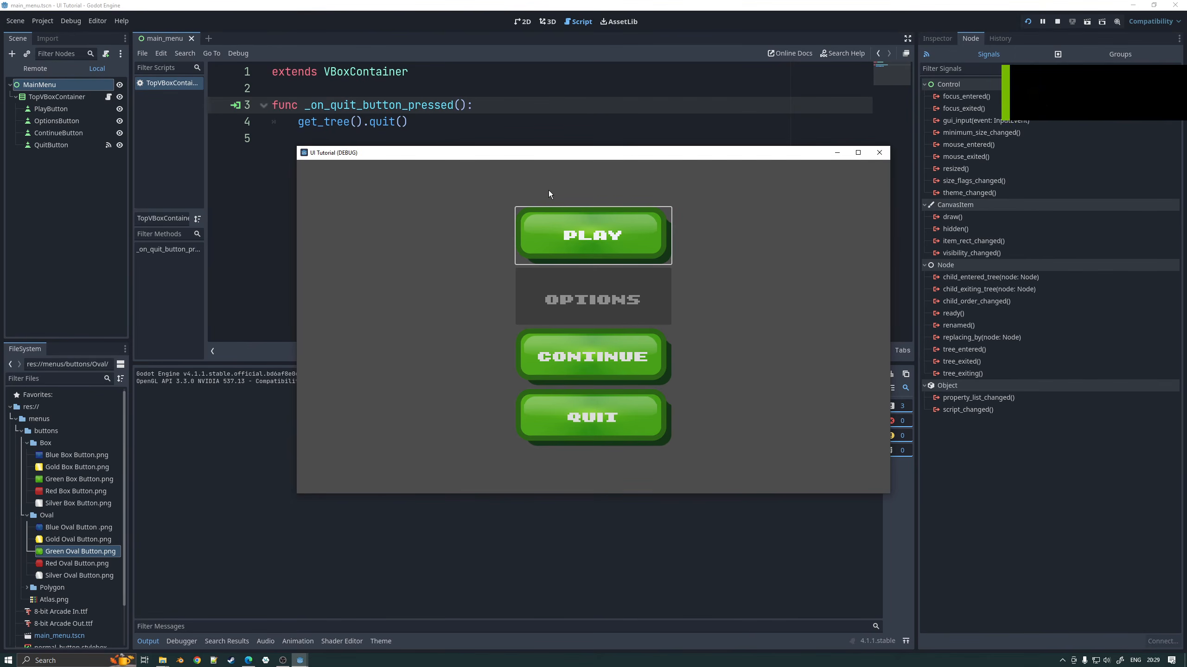
{"action": "left_click", "coordinate": [593, 356]}
{"action": "left_click", "coordinate": [594, 356]}
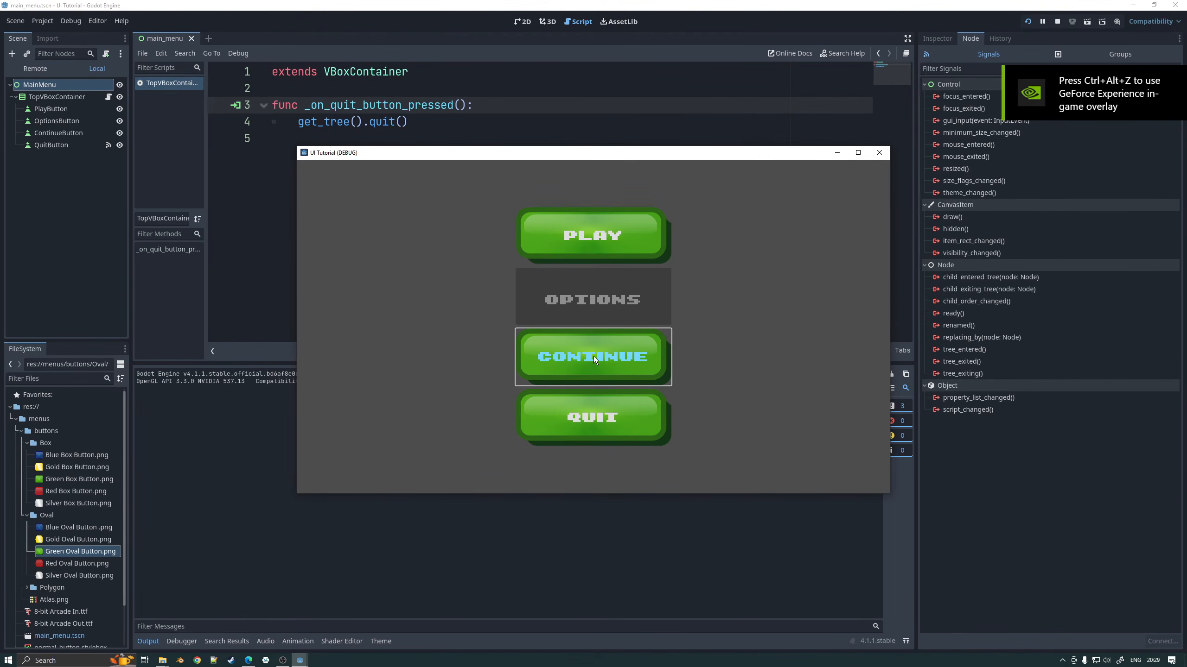
{"action": "left_click", "coordinate": [593, 355]}
{"action": "left_click", "coordinate": [595, 353]}
{"action": "left_click", "coordinate": [616, 409]}
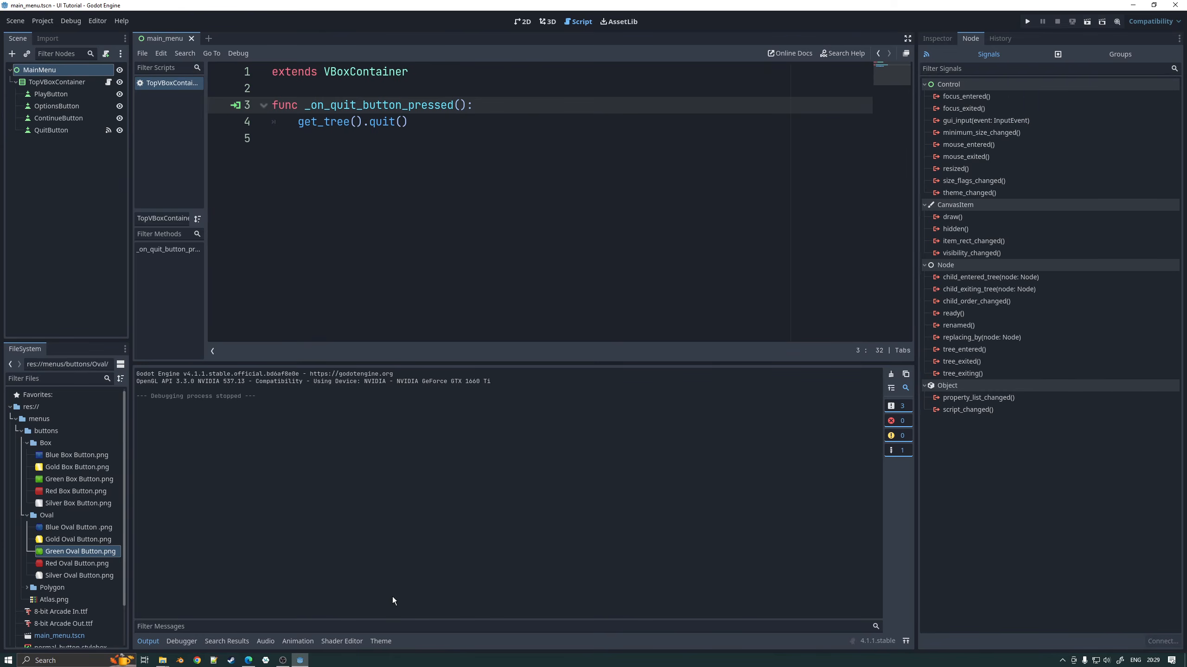
Step: Override the Button theme's focus style with a new StyleBoxEmpty
{"action": "left_click", "coordinate": [379, 642]}
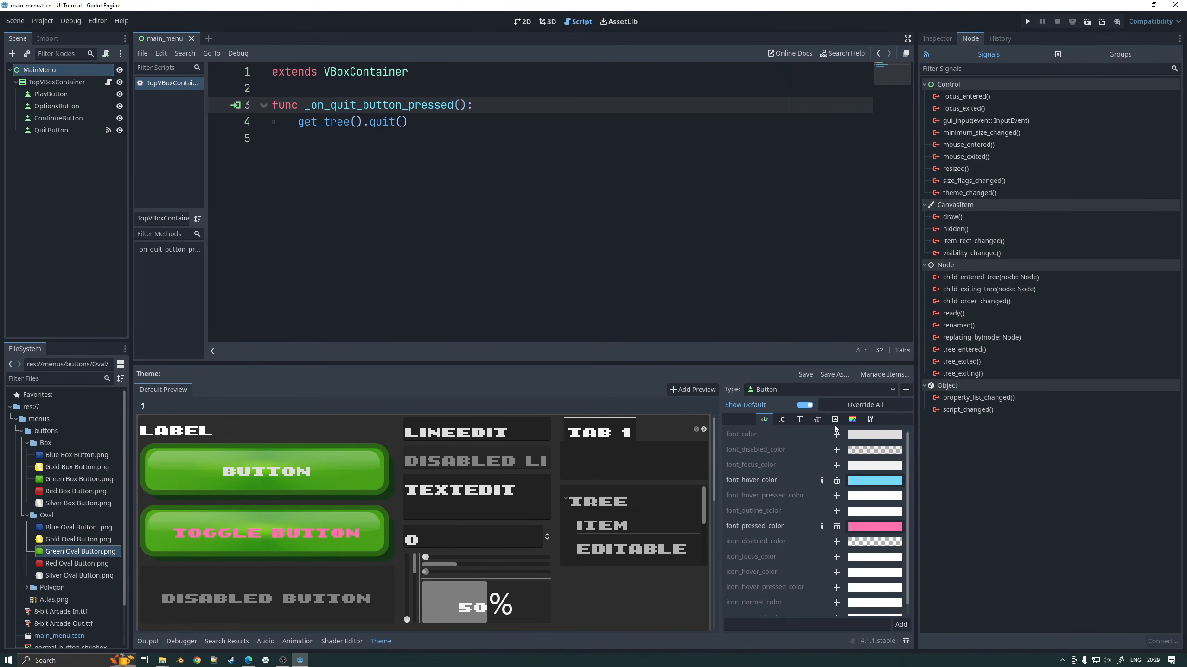
{"action": "left_click", "coordinate": [818, 420]}
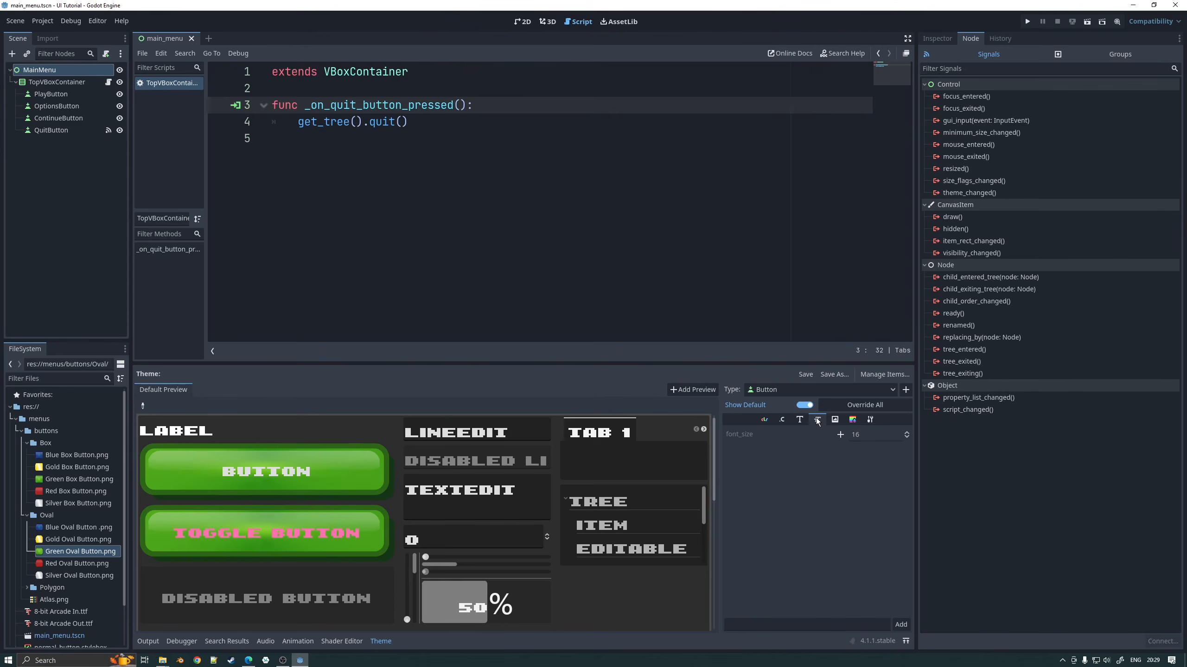
{"action": "left_click", "coordinate": [851, 419]}
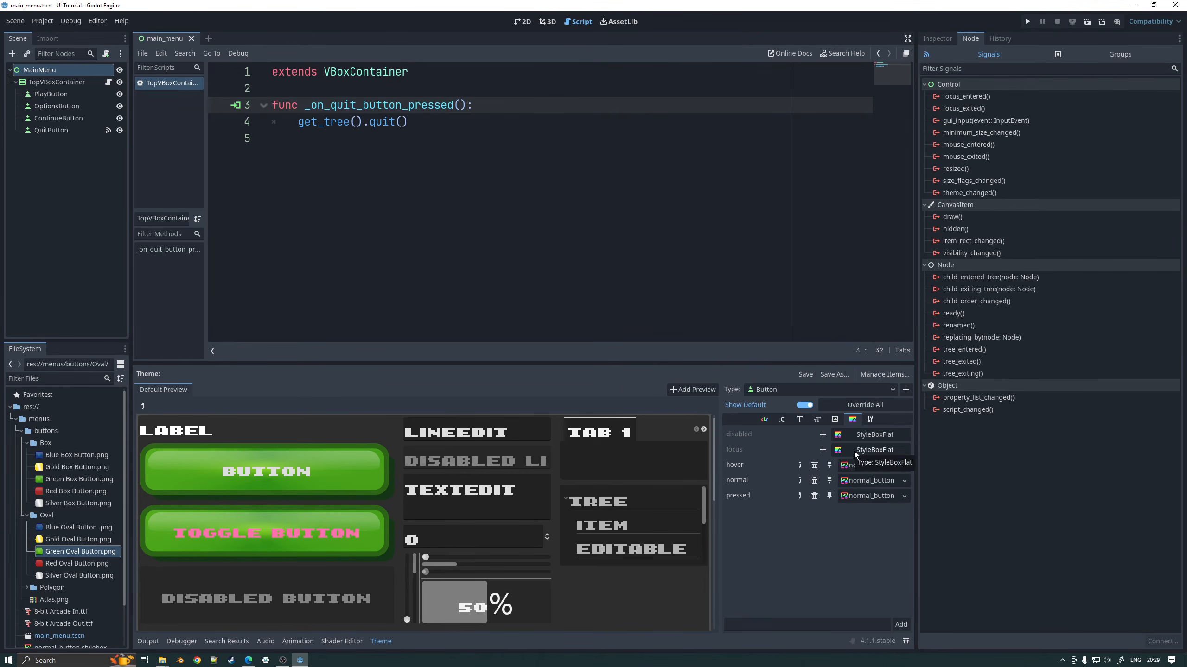
{"action": "left_click", "coordinate": [824, 448]}
{"action": "left_click", "coordinate": [903, 451]}
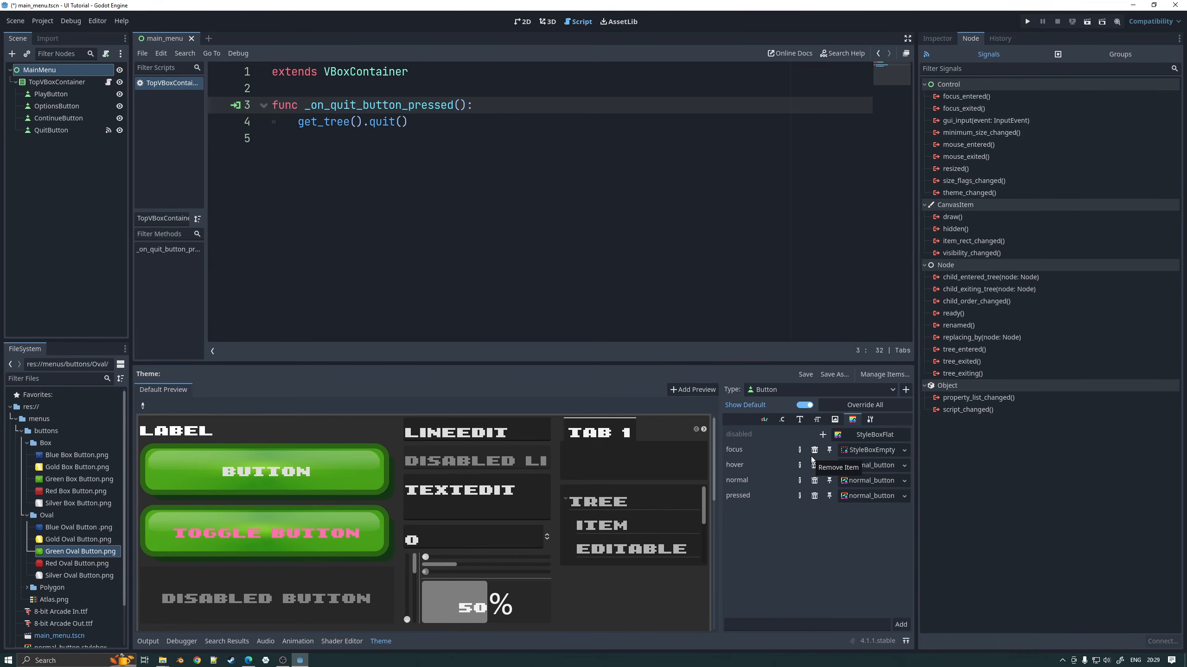
{"action": "left_click", "coordinate": [285, 660]}
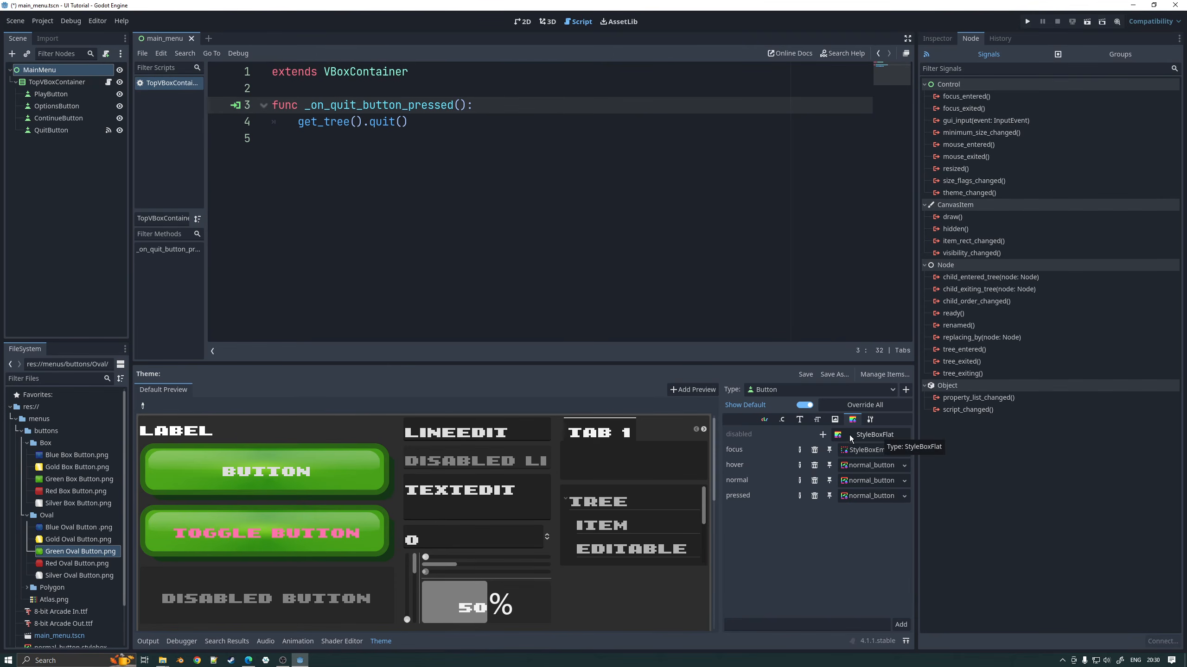
Step: Override the Button theme's disabled style with menus/normal_button.stylebox and make that style unique
{"action": "left_click", "coordinate": [823, 435]}
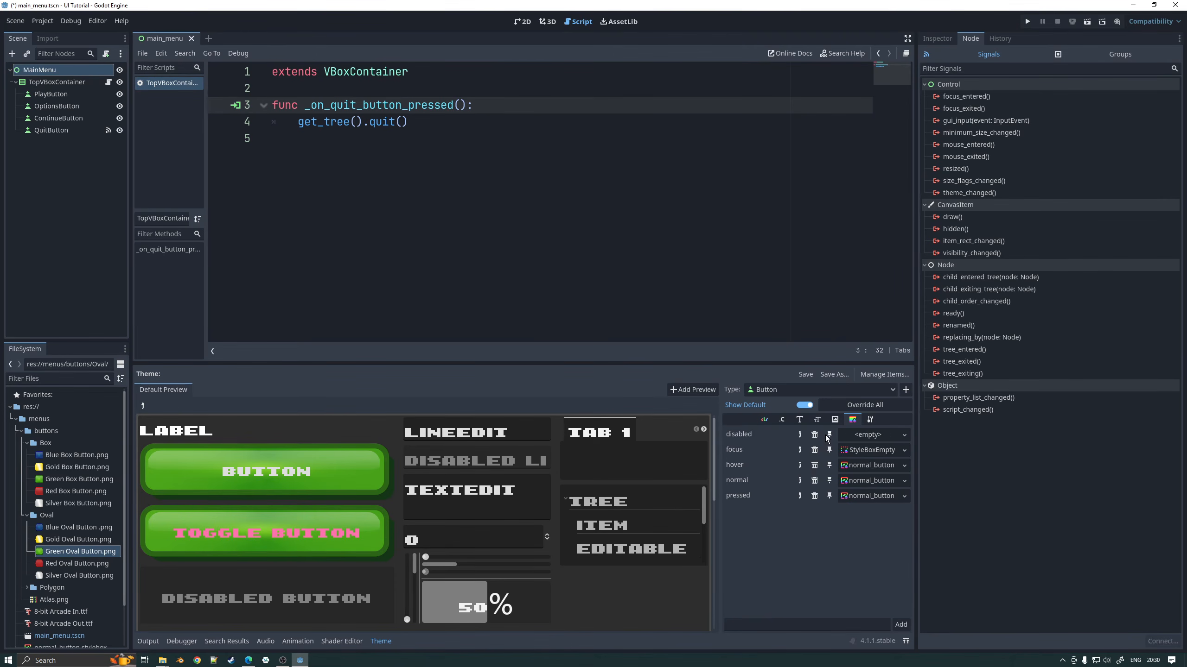
{"action": "left_click", "coordinate": [901, 433]}
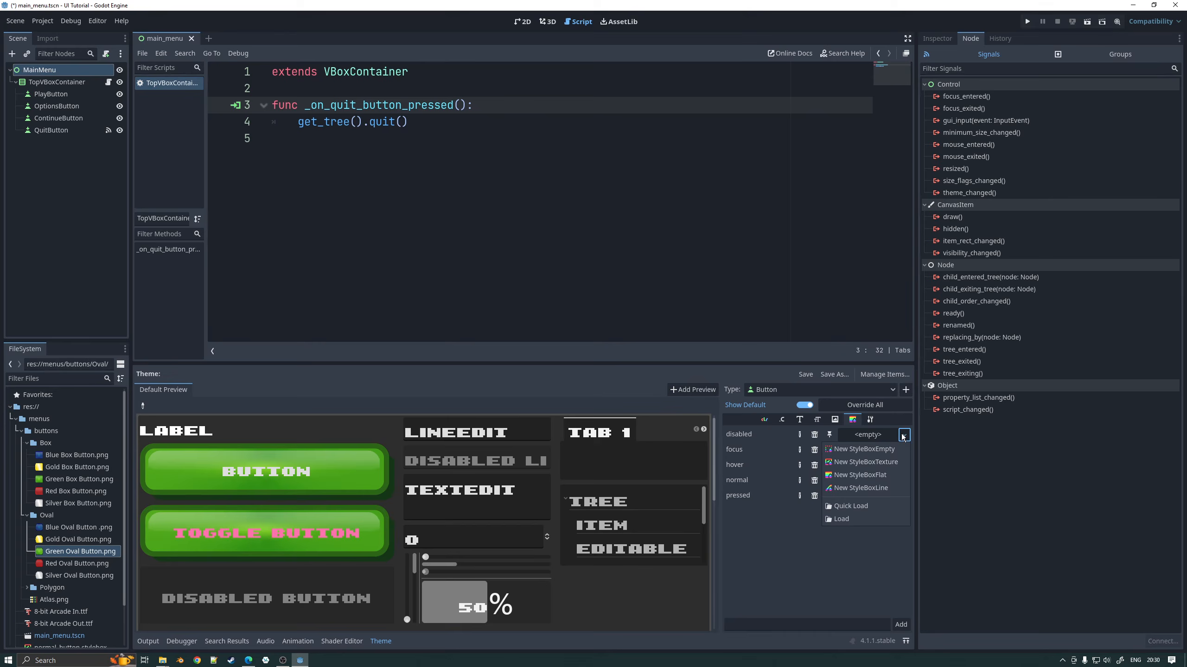
{"action": "left_click", "coordinate": [866, 504]}
{"action": "double_click", "coordinate": [526, 285]}
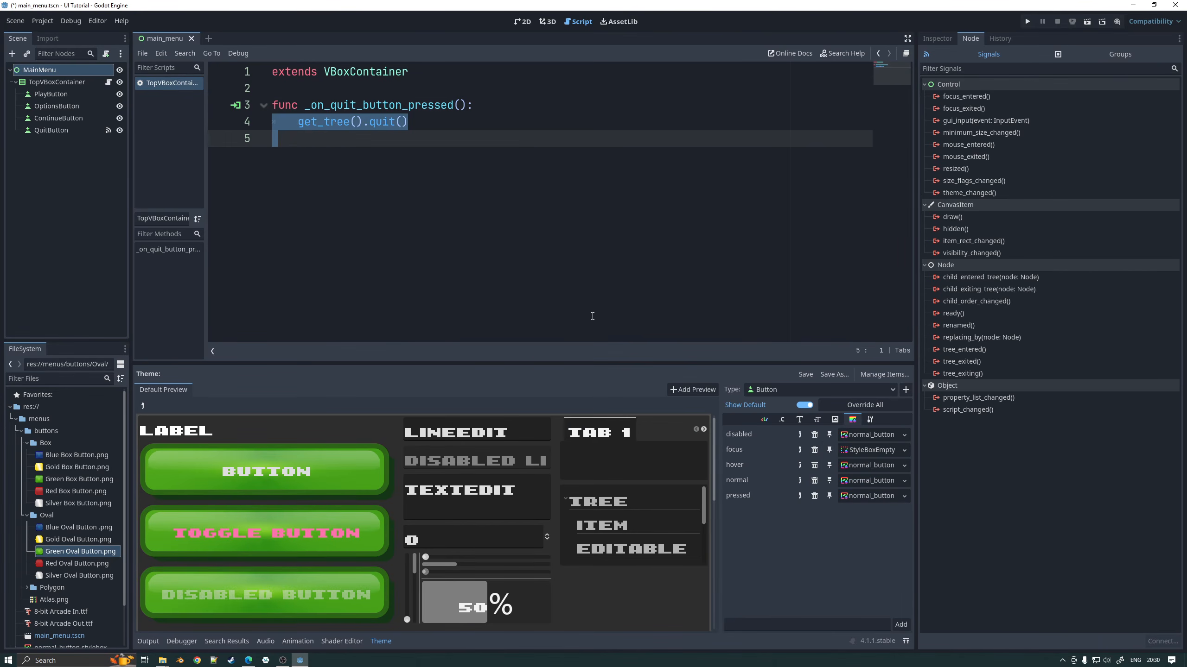
{"action": "left_click", "coordinate": [905, 435]}
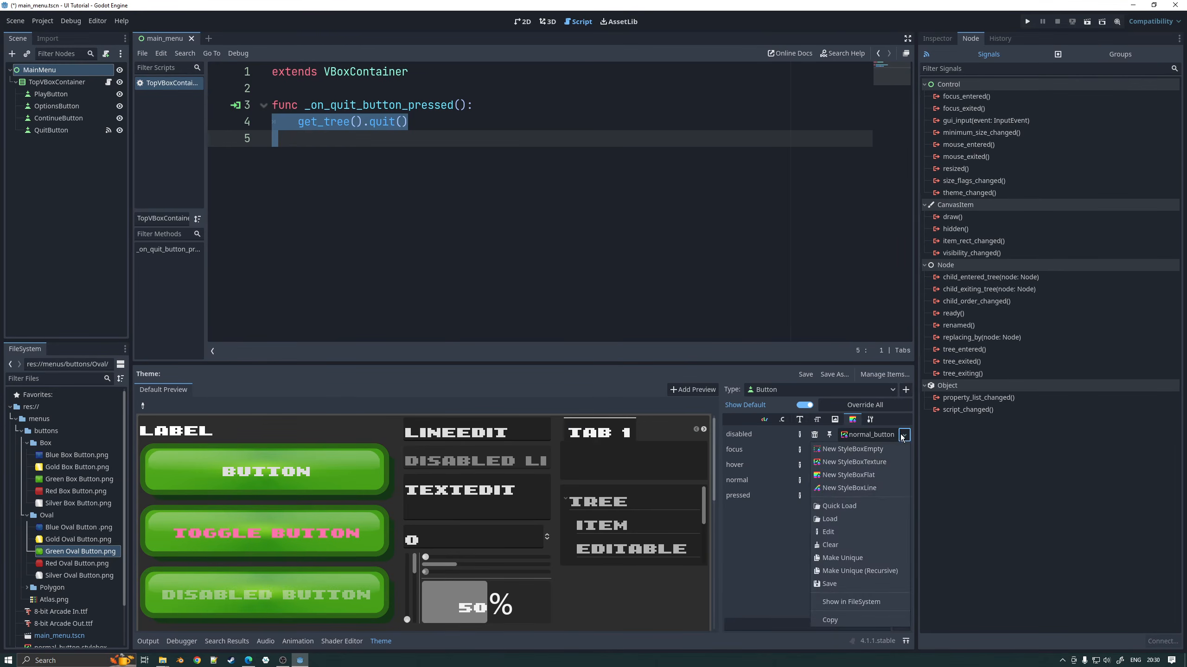
{"action": "left_click", "coordinate": [868, 555]}
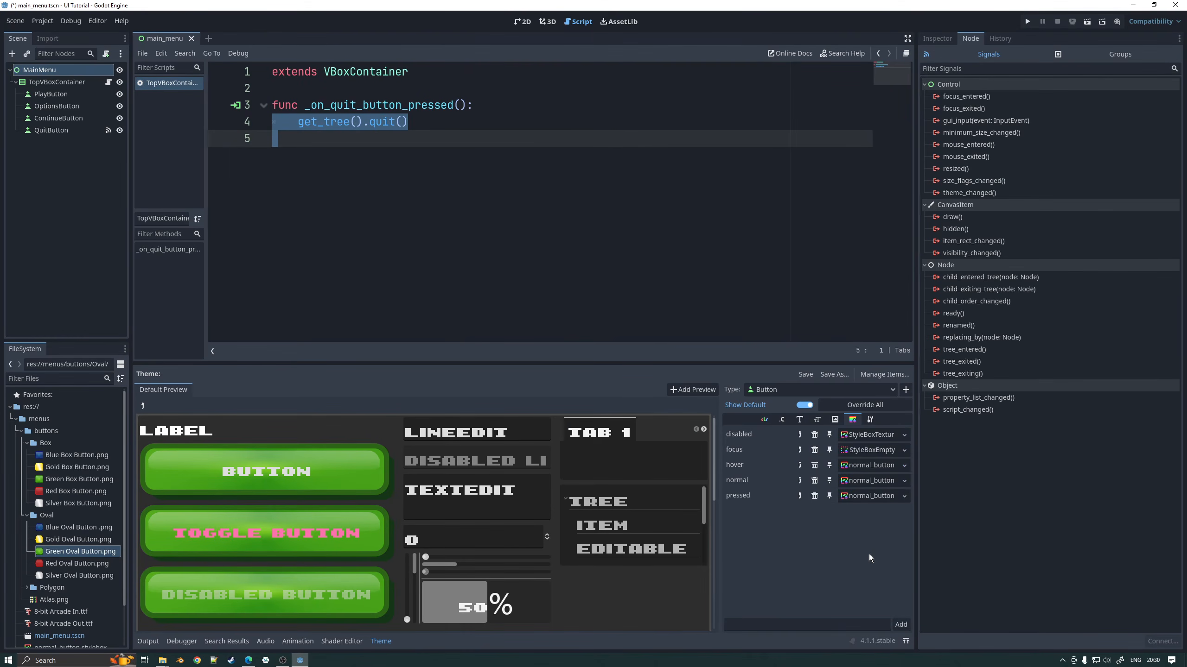
Step: Switch to the 2D view and show the MainMenu node's properties in the Inspector
{"action": "left_click", "coordinate": [870, 436]}
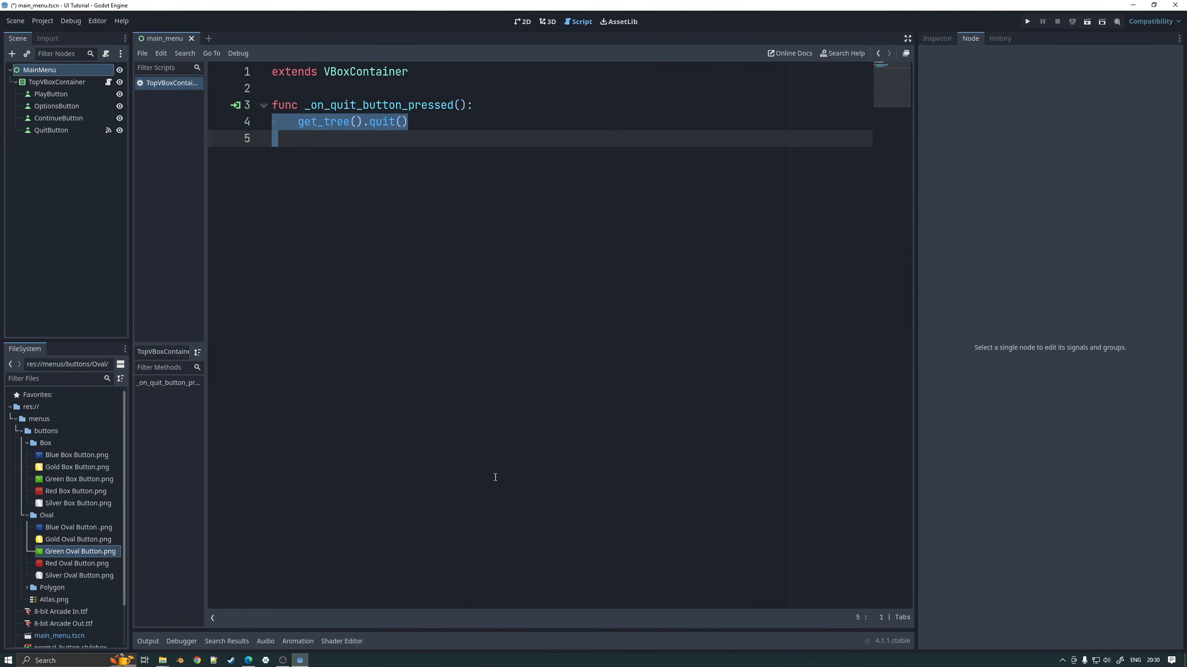
{"action": "left_click", "coordinate": [59, 72]}
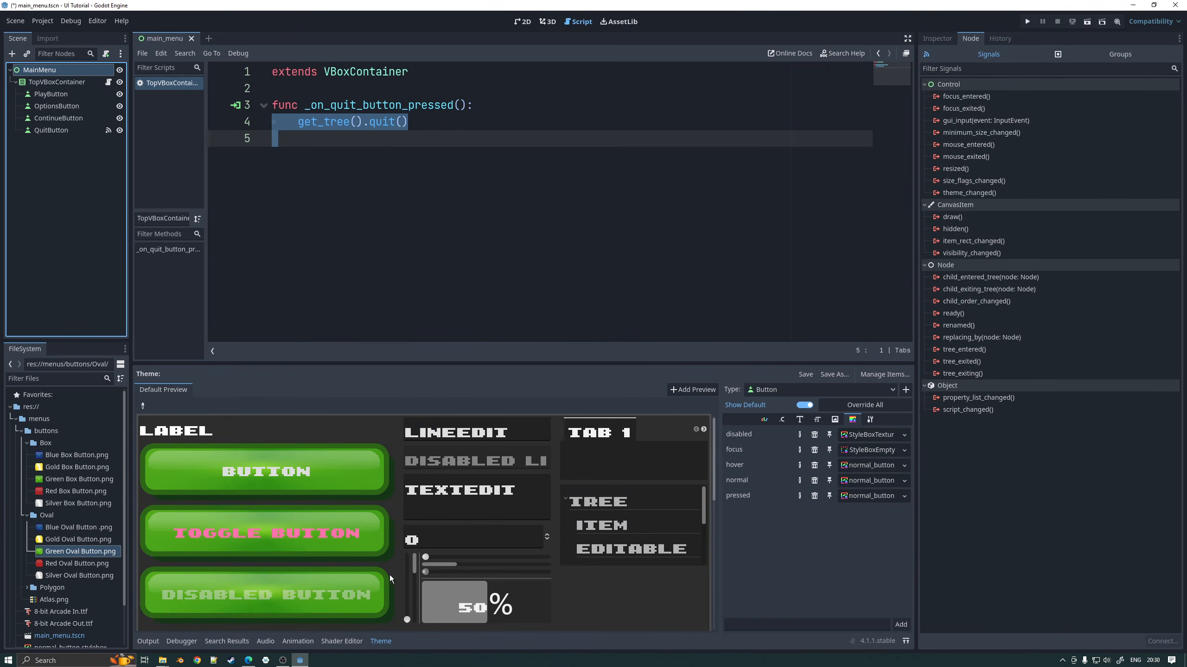
{"action": "left_click", "coordinate": [870, 435]}
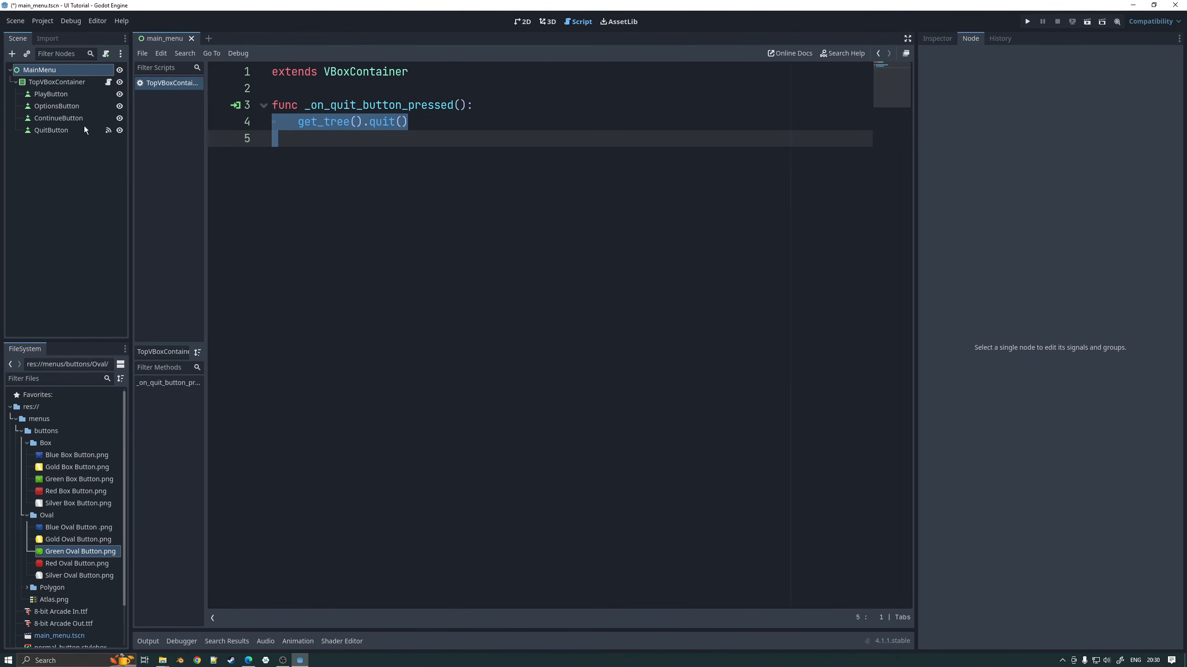
{"action": "left_click", "coordinate": [521, 22]}
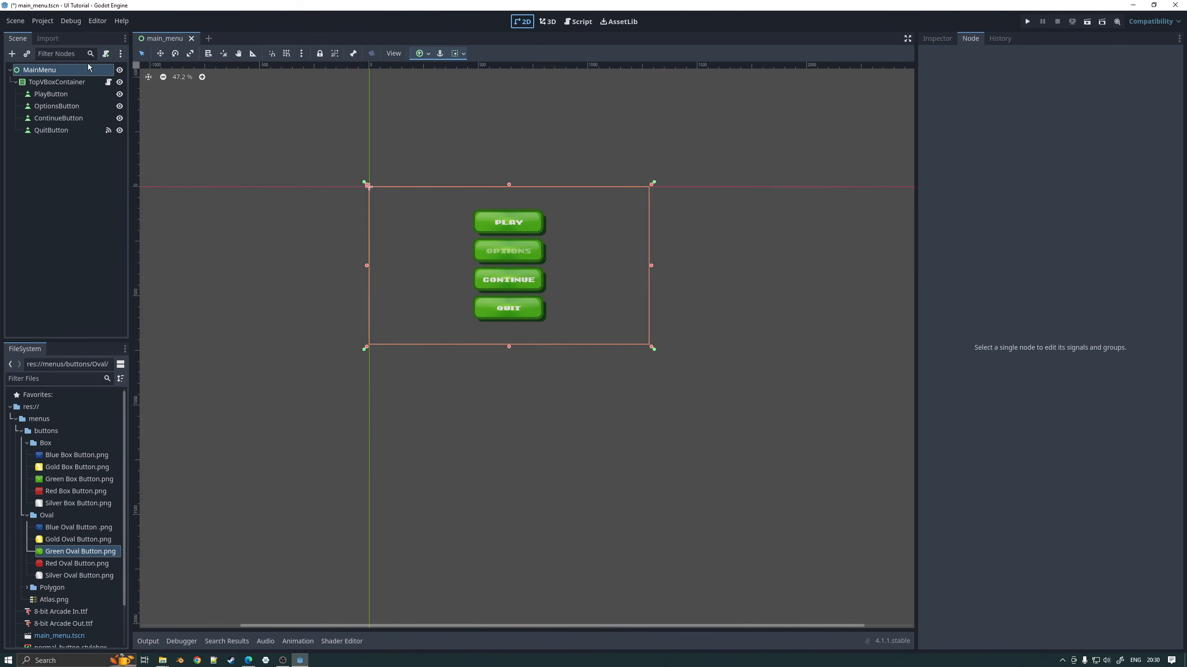
{"action": "left_click", "coordinate": [64, 70]}
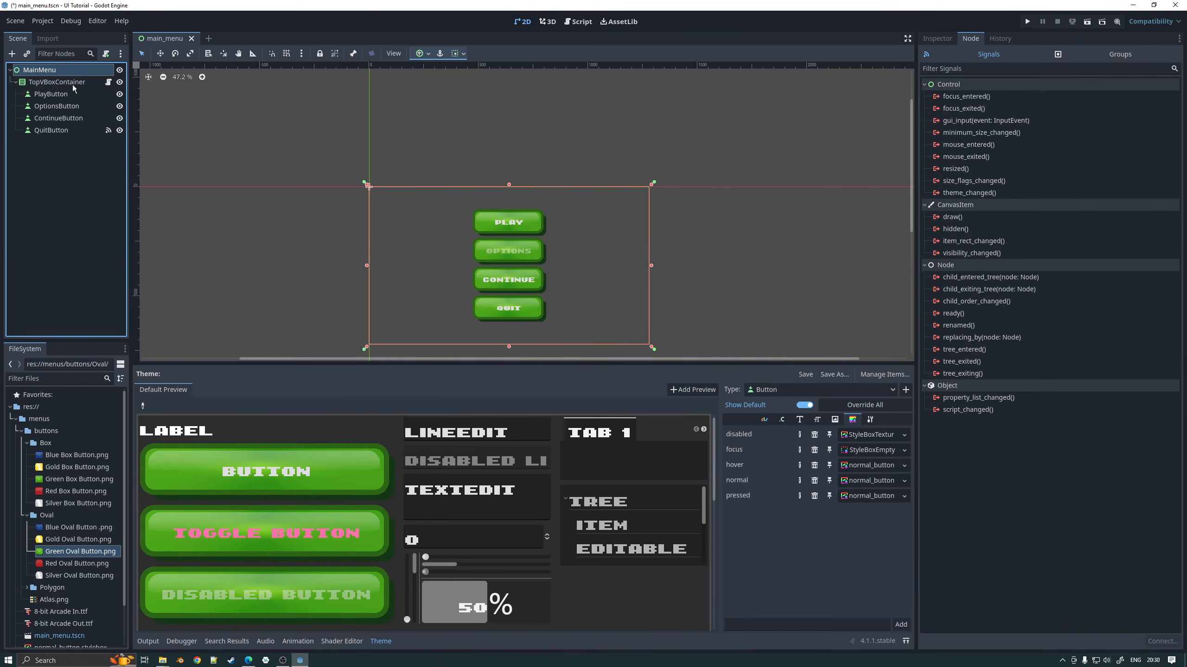
{"action": "left_click", "coordinate": [938, 40]}
Step: Darken the Button theme's disabled StyleBoxTexture by setting its modulate color to dark grey 3b3b3b
{"action": "left_click", "coordinate": [856, 436]}
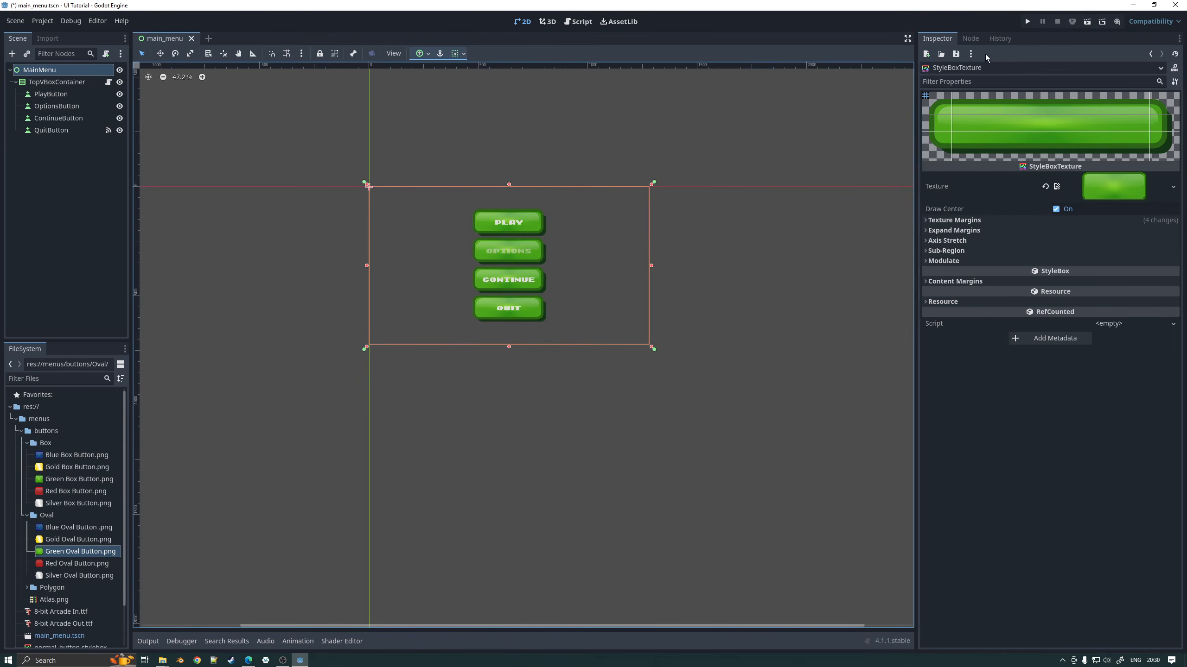
{"action": "left_click", "coordinate": [1150, 53]}
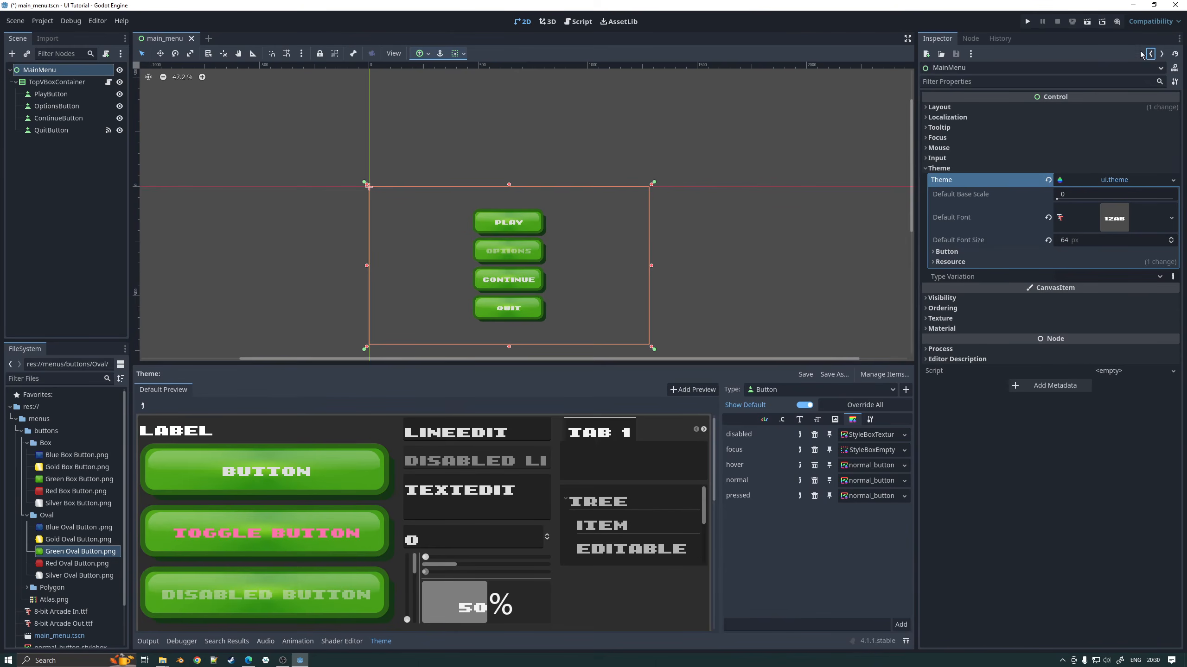
{"action": "left_click", "coordinate": [866, 435]}
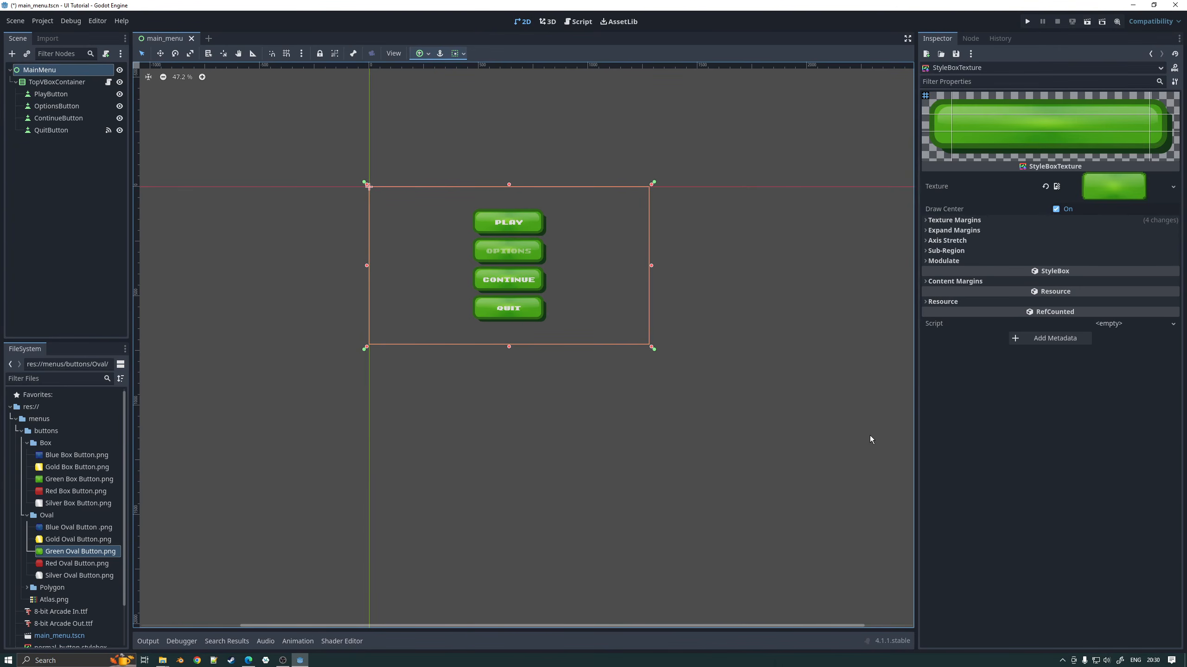
{"action": "left_click", "coordinate": [925, 261]}
{"action": "left_click", "coordinate": [1075, 276]}
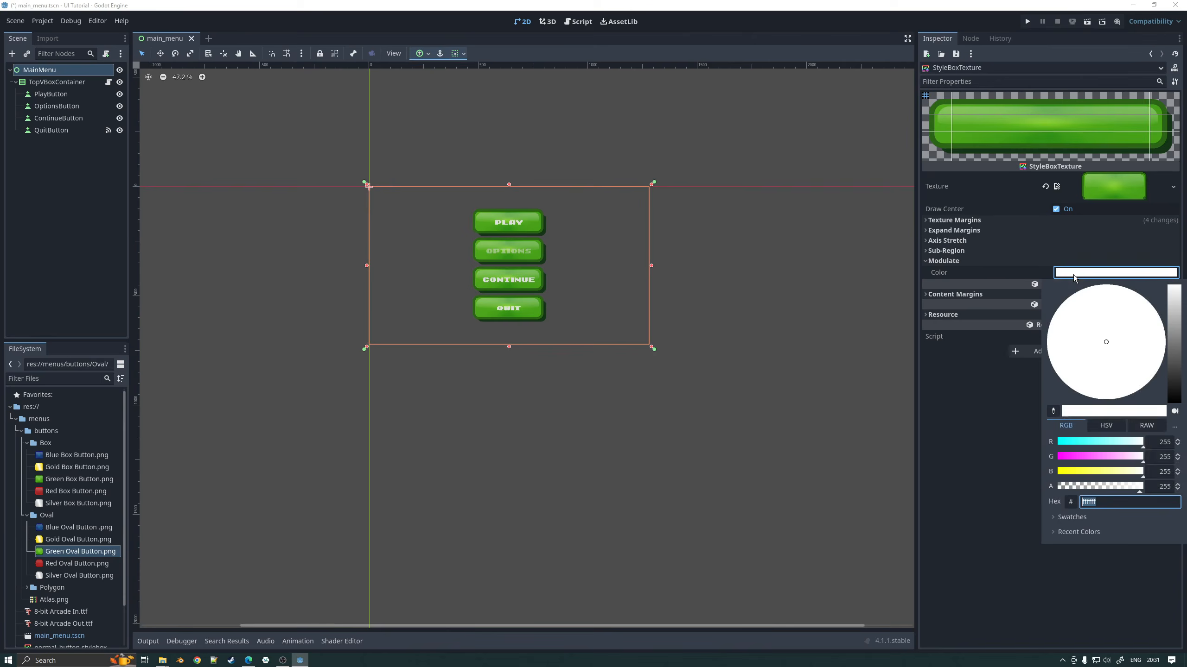
{"action": "left_click_drag", "start_coordinate": [1176, 297], "coordinate": [1176, 370]}
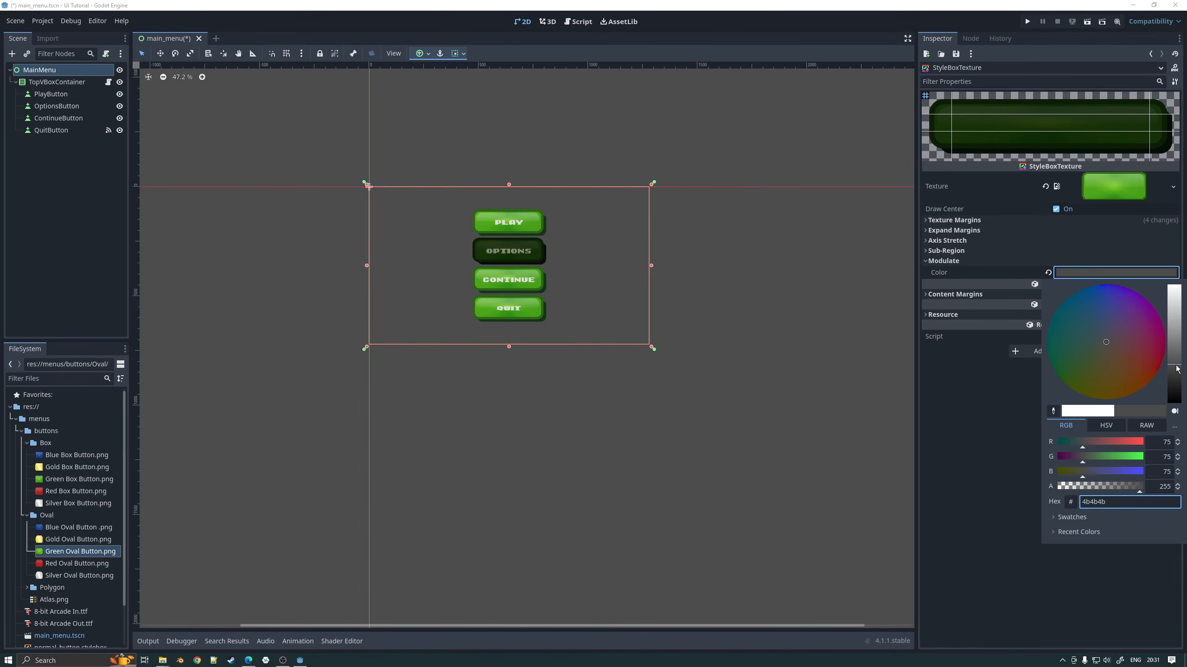
{"action": "mouse_move", "coordinate": [1176, 369]}
{"action": "left_mouse_down"}
{"action": "mouse_move", "coordinate": [1176, 392]}
{"action": "mouse_move", "coordinate": [1177, 378]}
{"action": "left_mouse_up"}
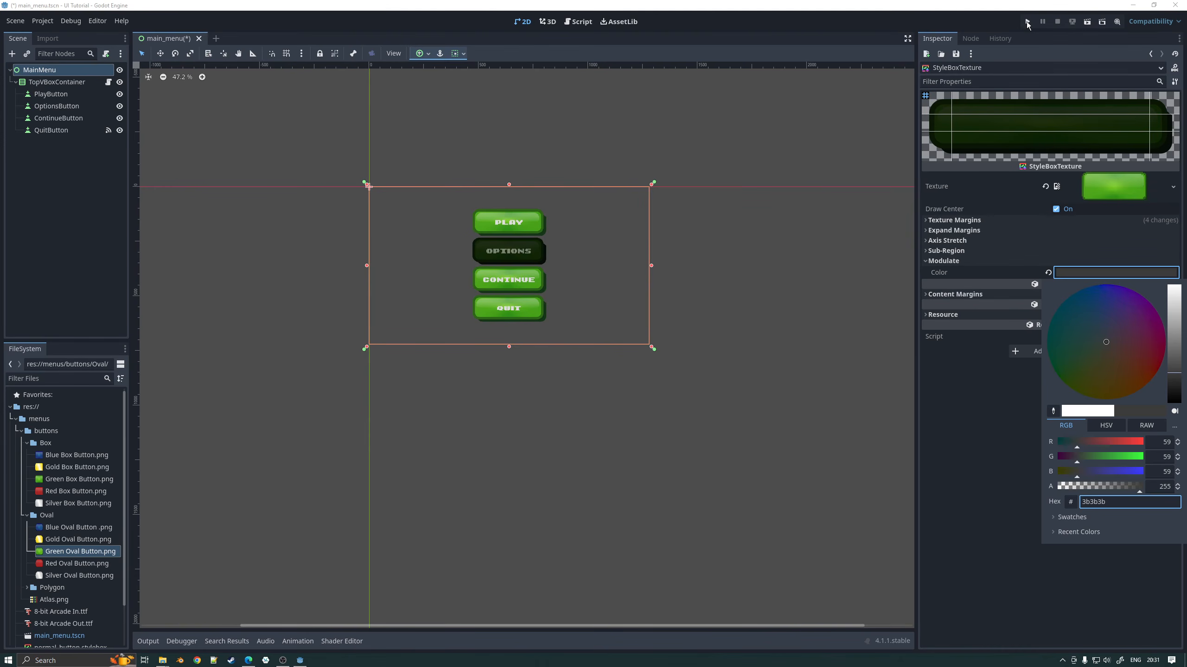
Step: Run the project, check the disabled Options button, try the Continue button, and exit with Quit
{"action": "left_click", "coordinate": [1028, 21]}
{"action": "left_click", "coordinate": [1028, 22]}
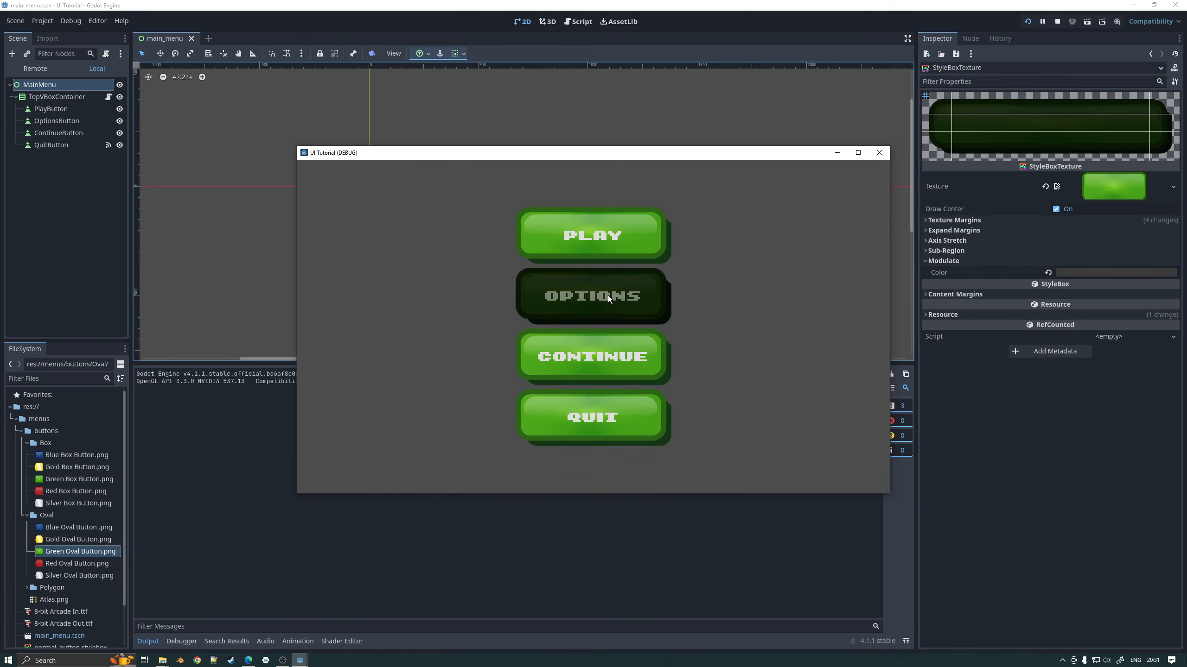
{"action": "left_click", "coordinate": [611, 367]}
{"action": "left_click", "coordinate": [612, 366]}
{"action": "left_click", "coordinate": [617, 416]}
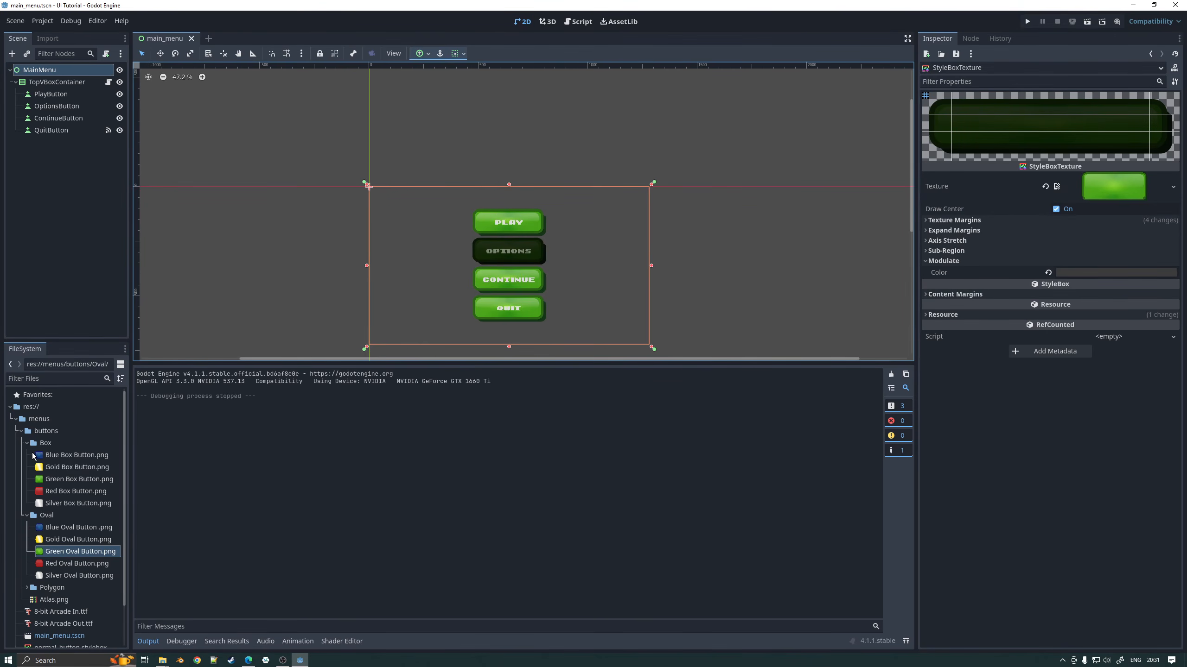
Step: Switch to File Explorer, sort the Downloads folder by date modified, and select wallpaperflare.com_wallpaper.jpg
{"action": "mouse_move", "coordinate": [31, 455]}
{"action": "key", "text": "ctrl+alt+p"}
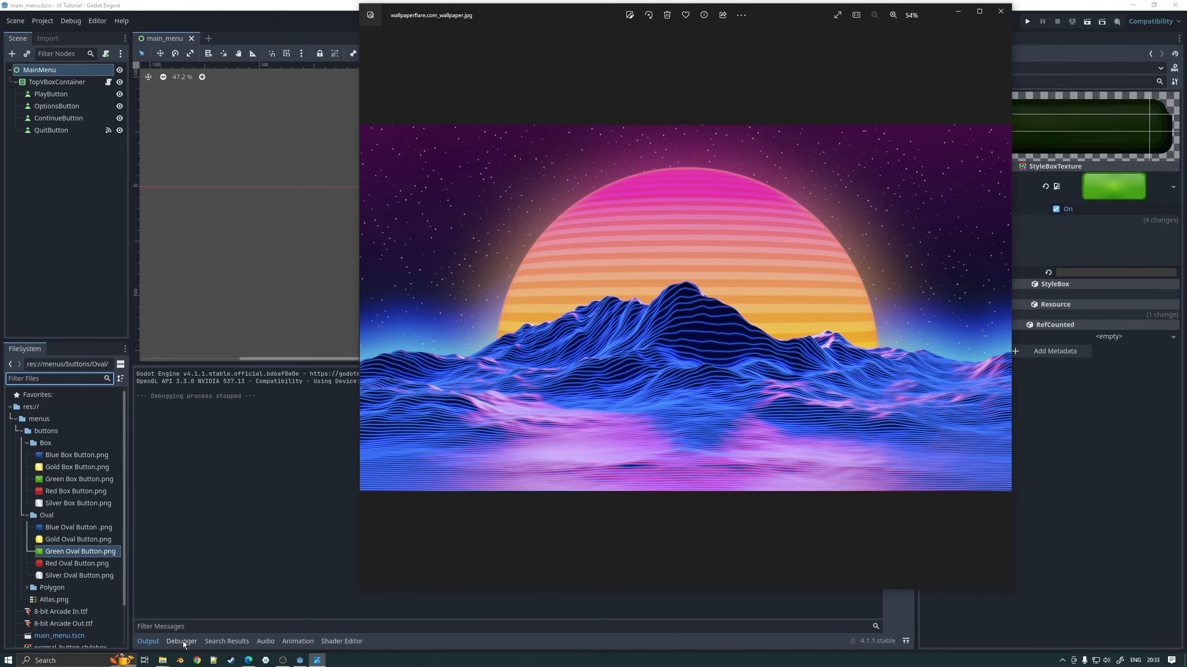
{"action": "mouse_move", "coordinate": [163, 660]}
{"action": "left_click", "coordinate": [194, 629]}
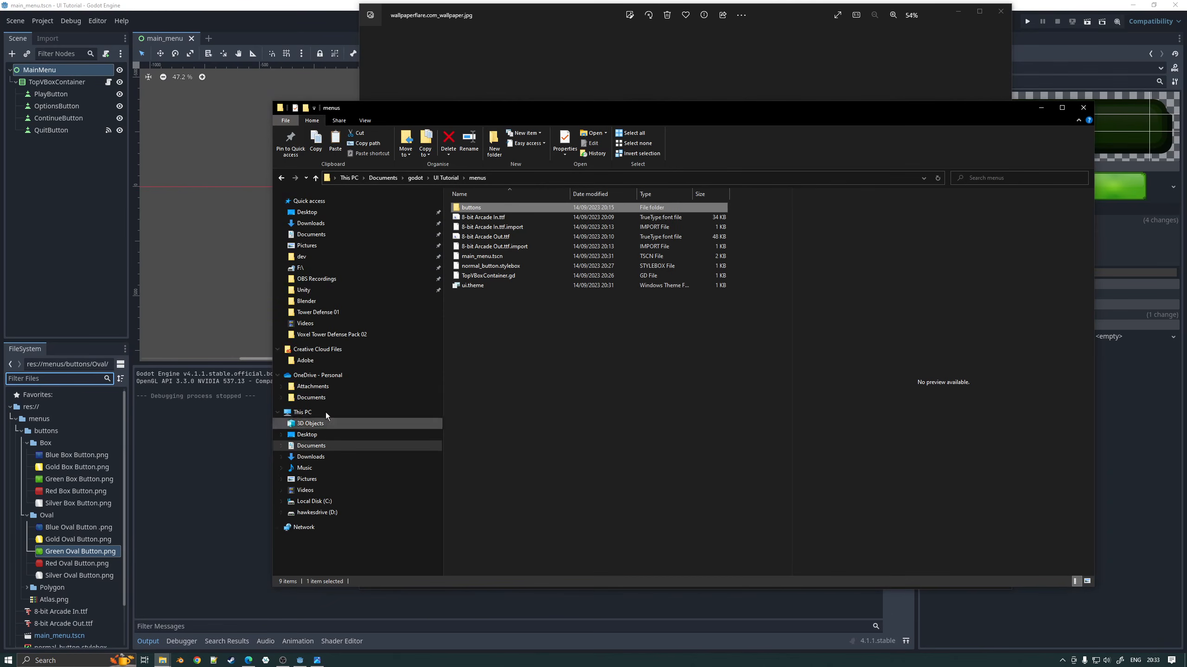
{"action": "left_click", "coordinate": [341, 223]}
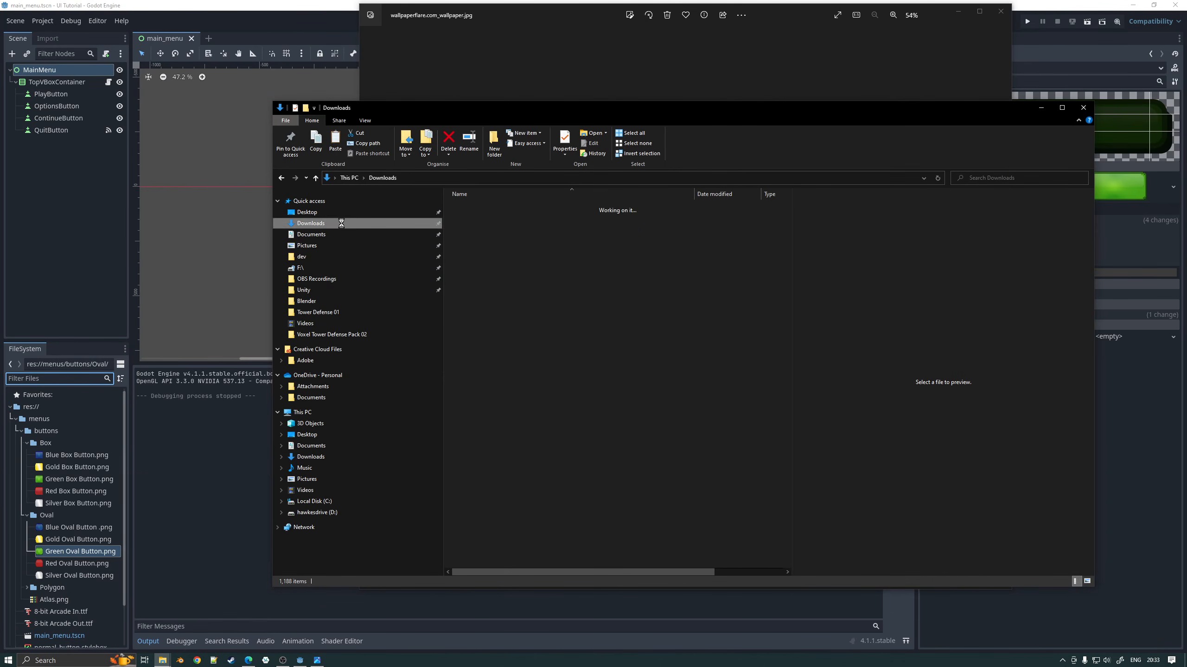
{"action": "left_click", "coordinate": [706, 195]}
{"action": "left_click", "coordinate": [526, 221]}
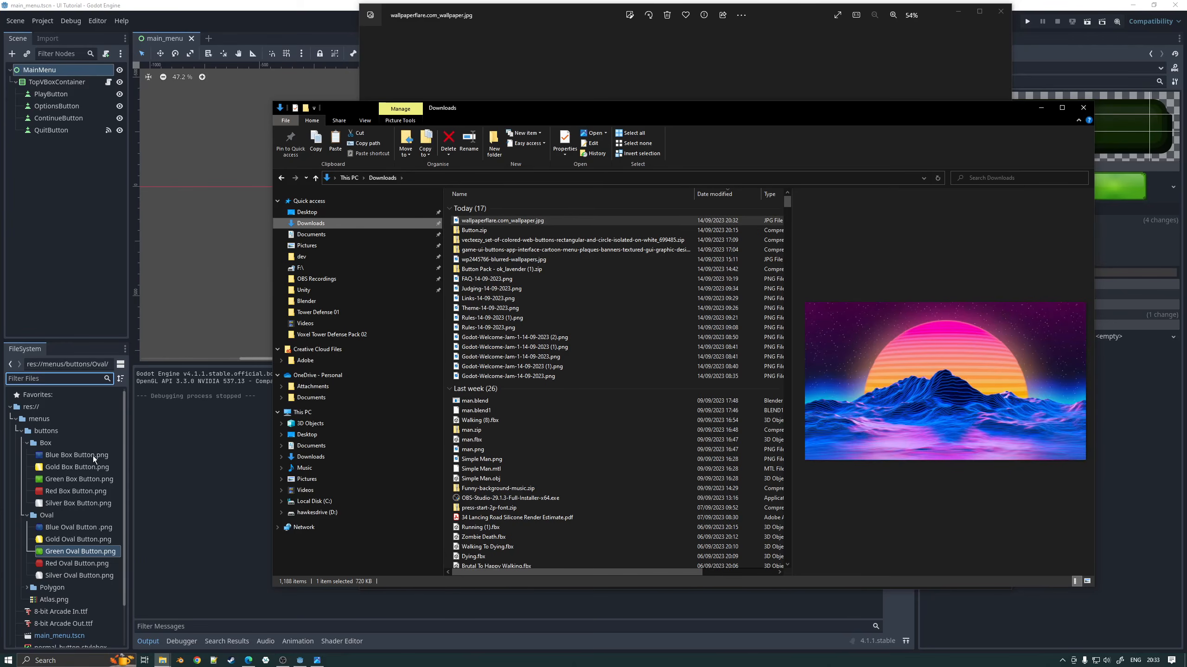
Step: Collapse the project's buttons folder and import wallpaperflare.com_wallpaper.jpg from Downloads into the menus folder in Godot
{"action": "left_click", "coordinate": [21, 431]}
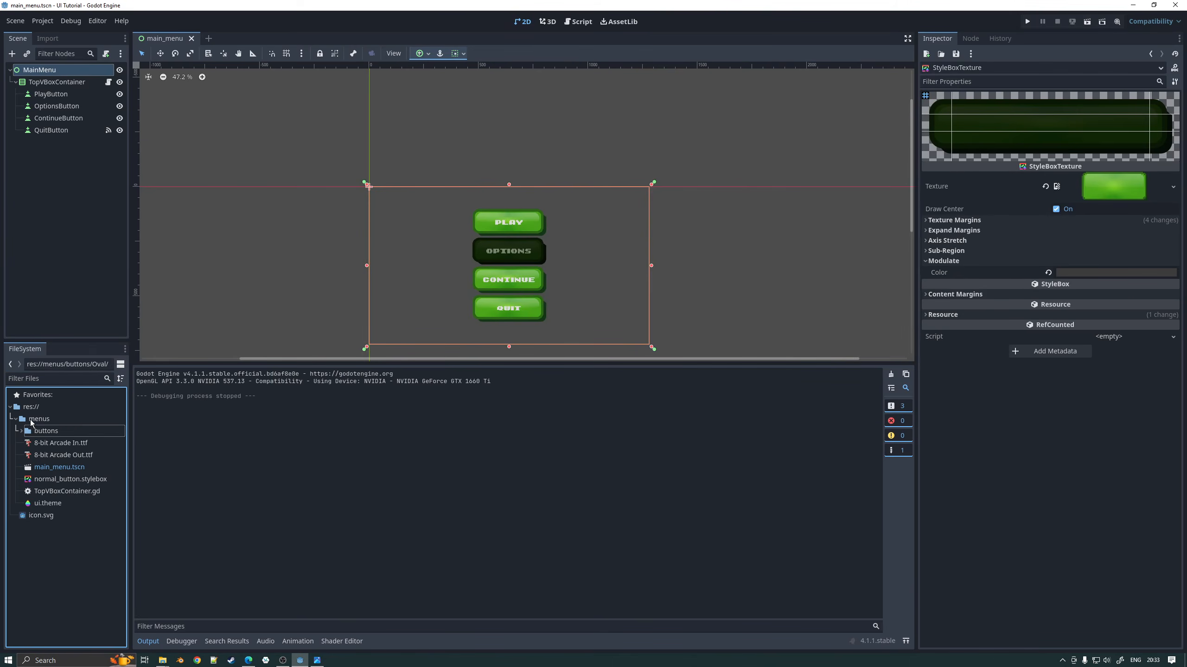
{"action": "left_click", "coordinate": [31, 422]}
{"action": "key", "text": "alt+Tab"}
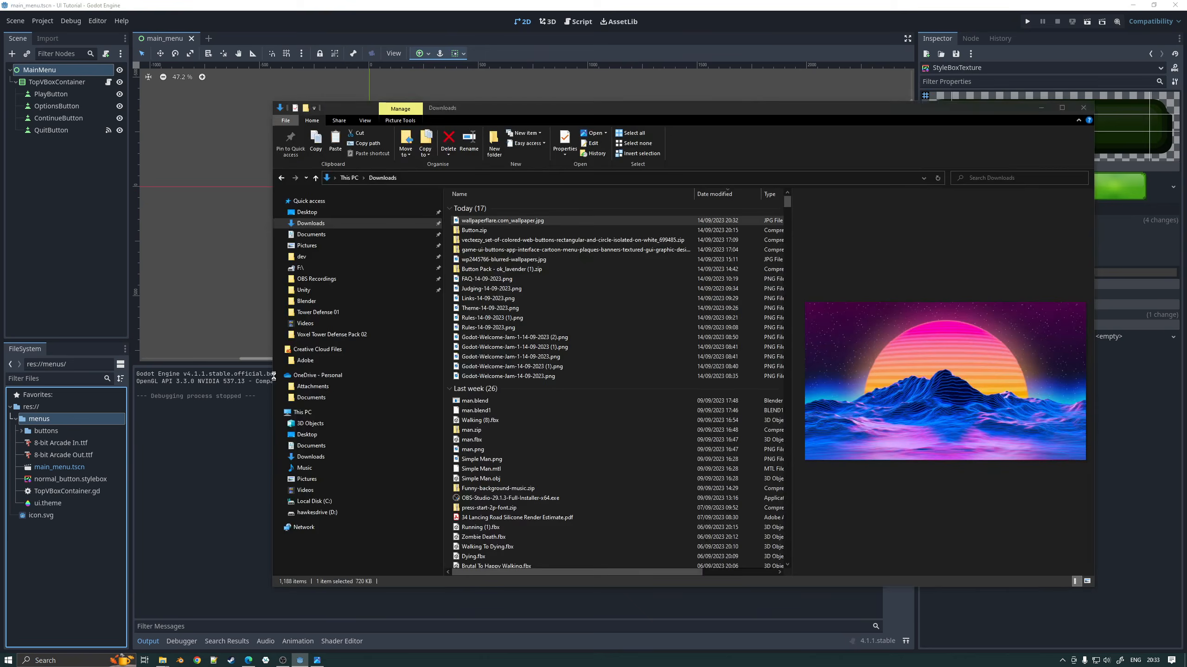
{"action": "left_click_drag", "start_coordinate": [515, 221], "coordinate": [37, 418]}
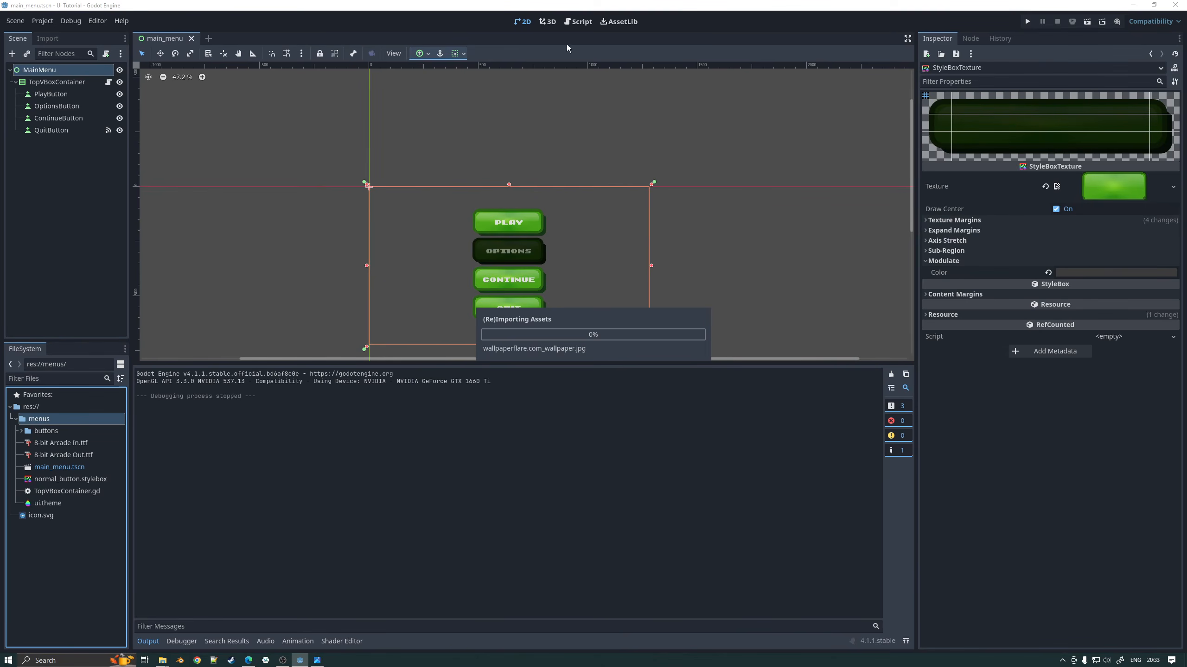
{"action": "left_click", "coordinate": [29, 420]}
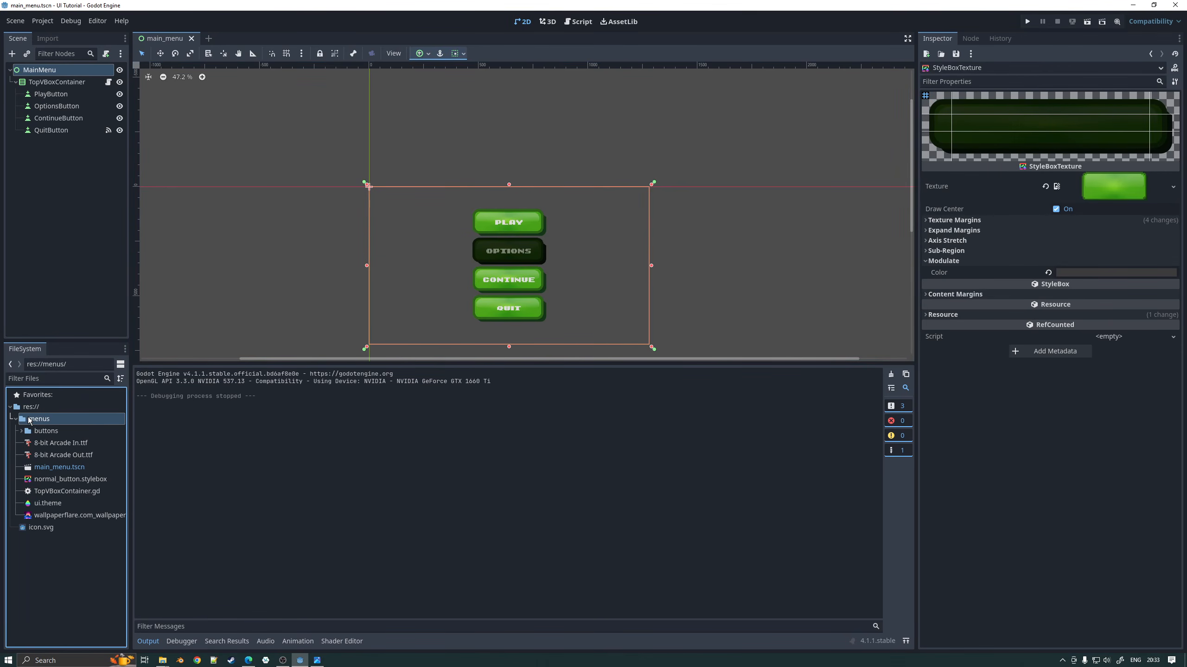
Step: Add a TextureRect node as a child of MainMenu
{"action": "left_click", "coordinate": [41, 72]}
{"action": "right_click", "coordinate": [41, 71]}
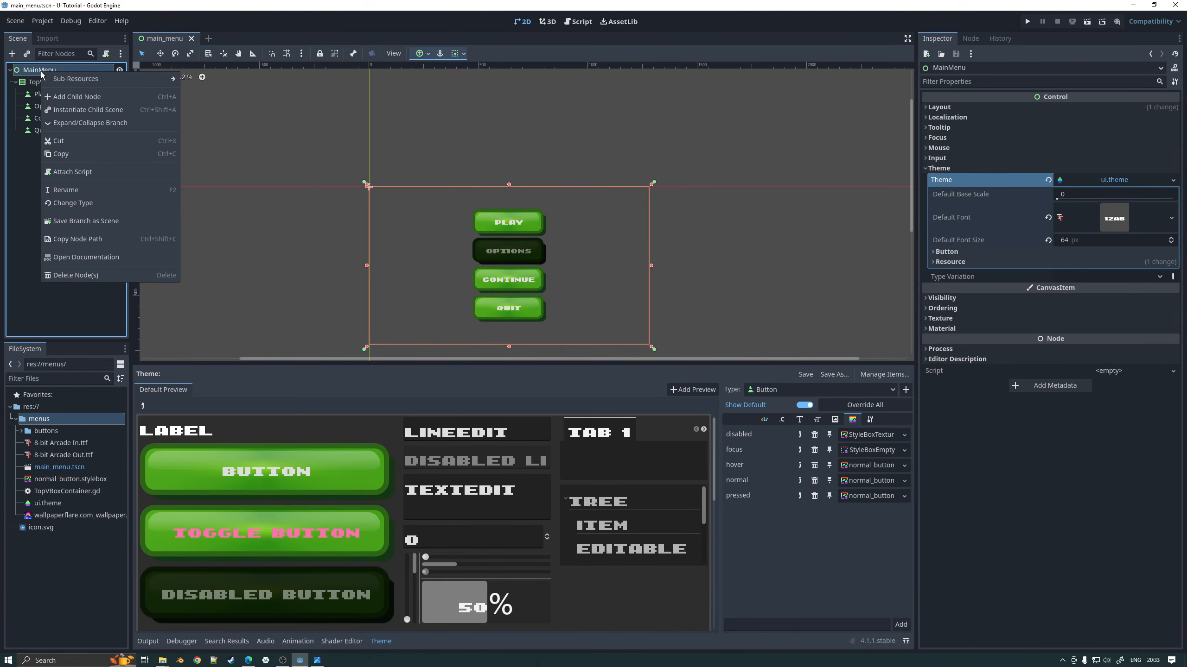
{"action": "left_click", "coordinate": [79, 97]}
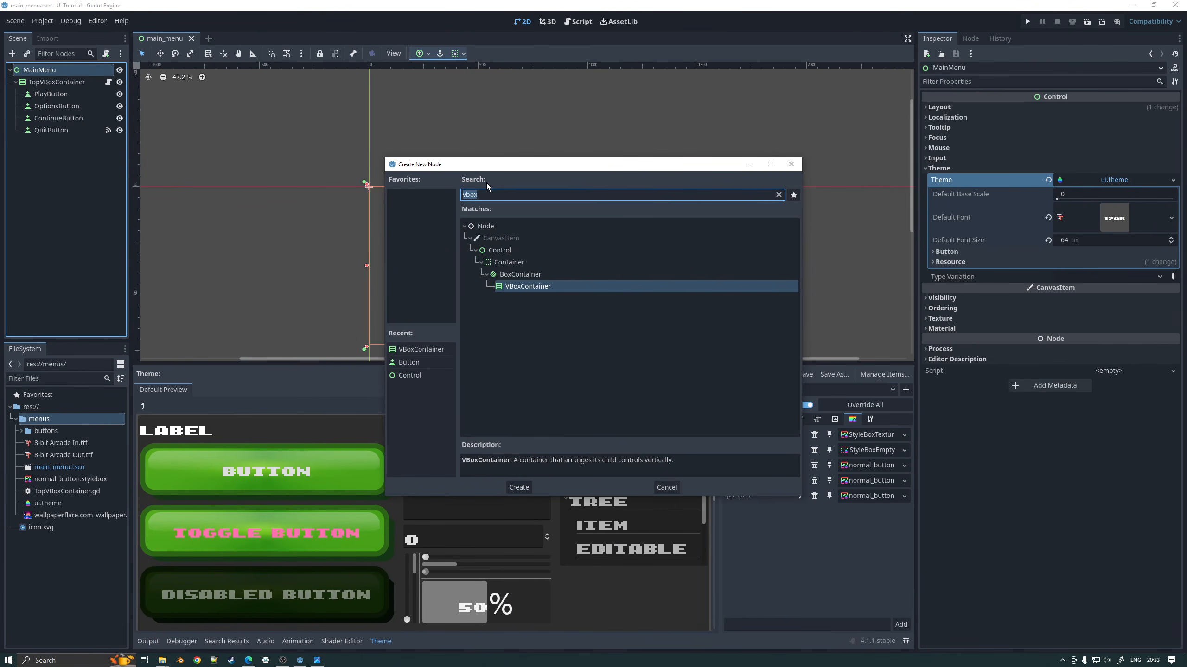
{"action": "type", "text": "tex"}
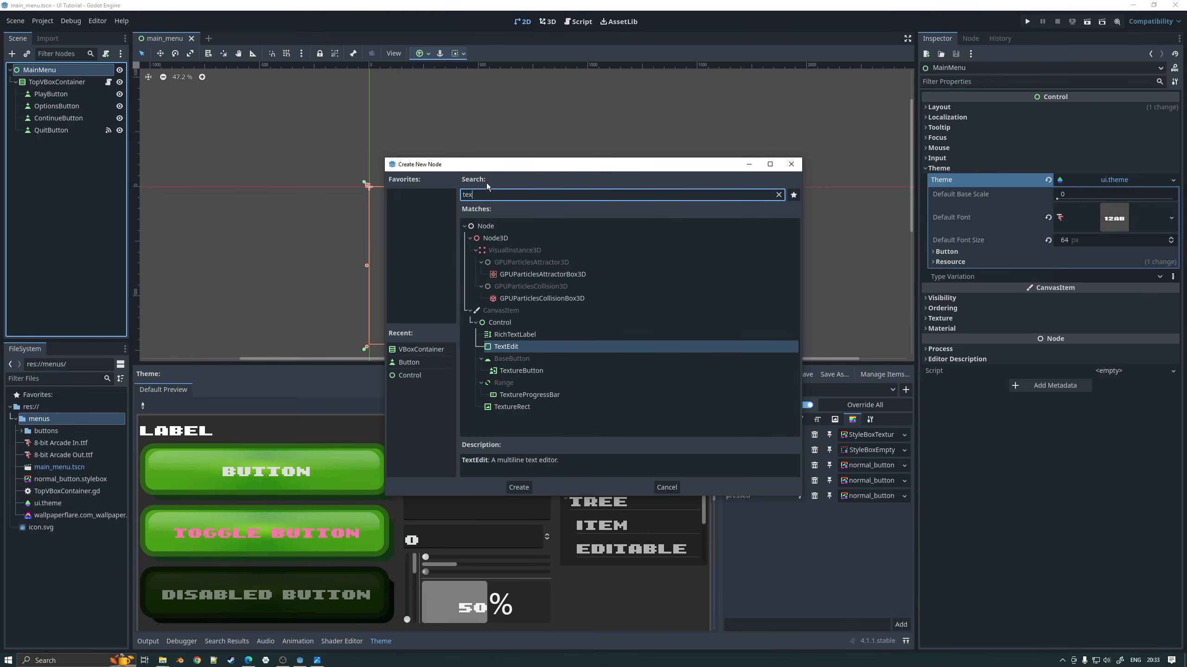
{"action": "left_click", "coordinate": [496, 406]}
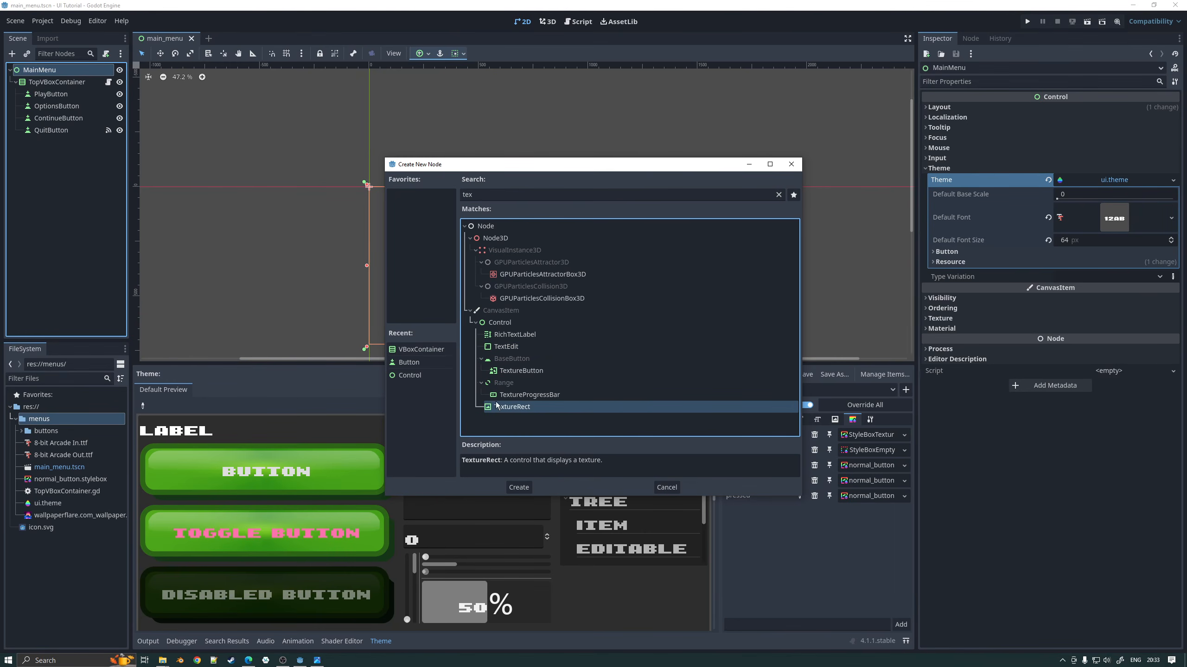
{"action": "left_click", "coordinate": [520, 489]}
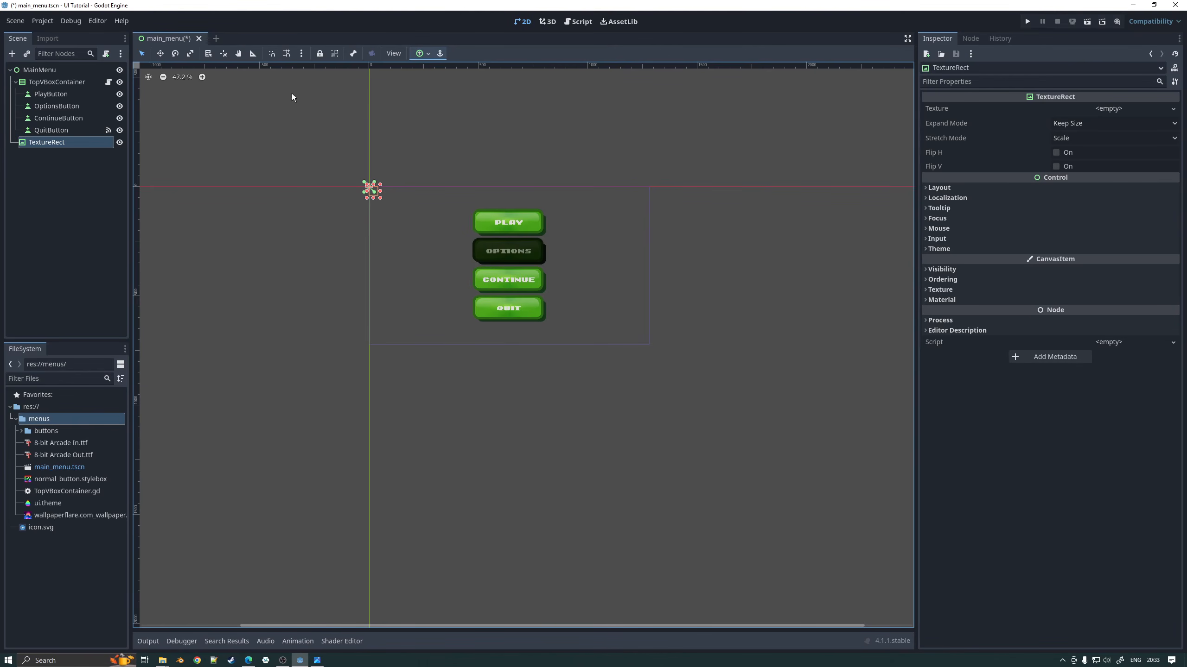
Step: Apply the full-rectangle anchor preset to the TextureRect after trying Right Wide
{"action": "left_click", "coordinate": [427, 54]}
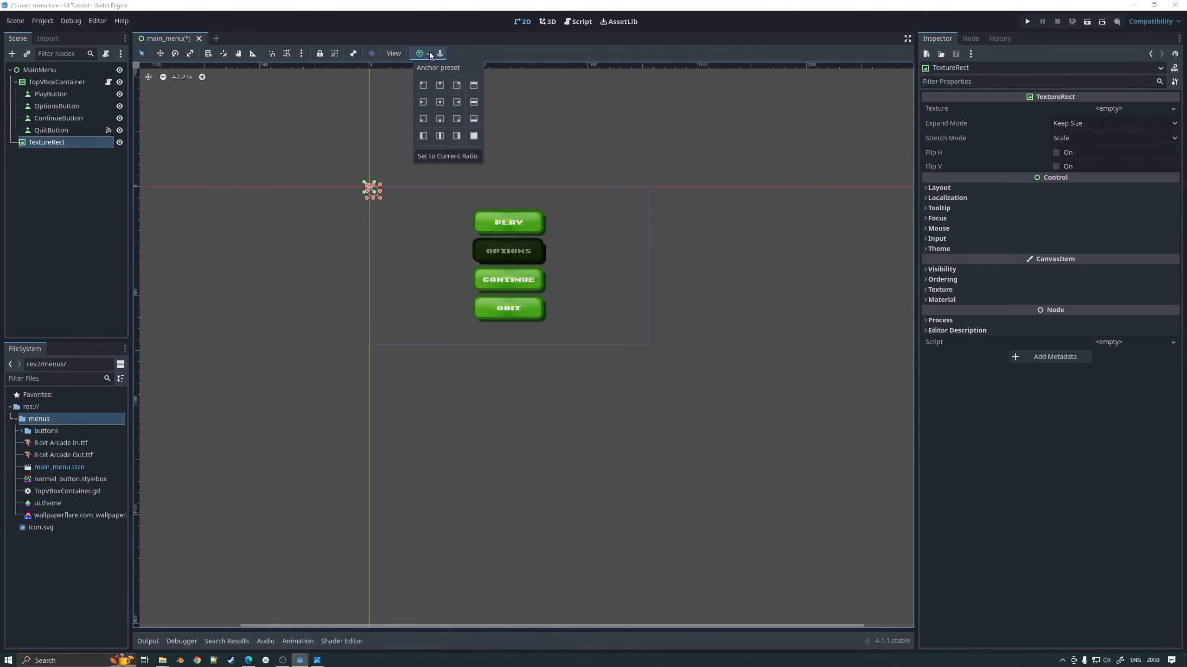
{"action": "left_click", "coordinate": [474, 135]}
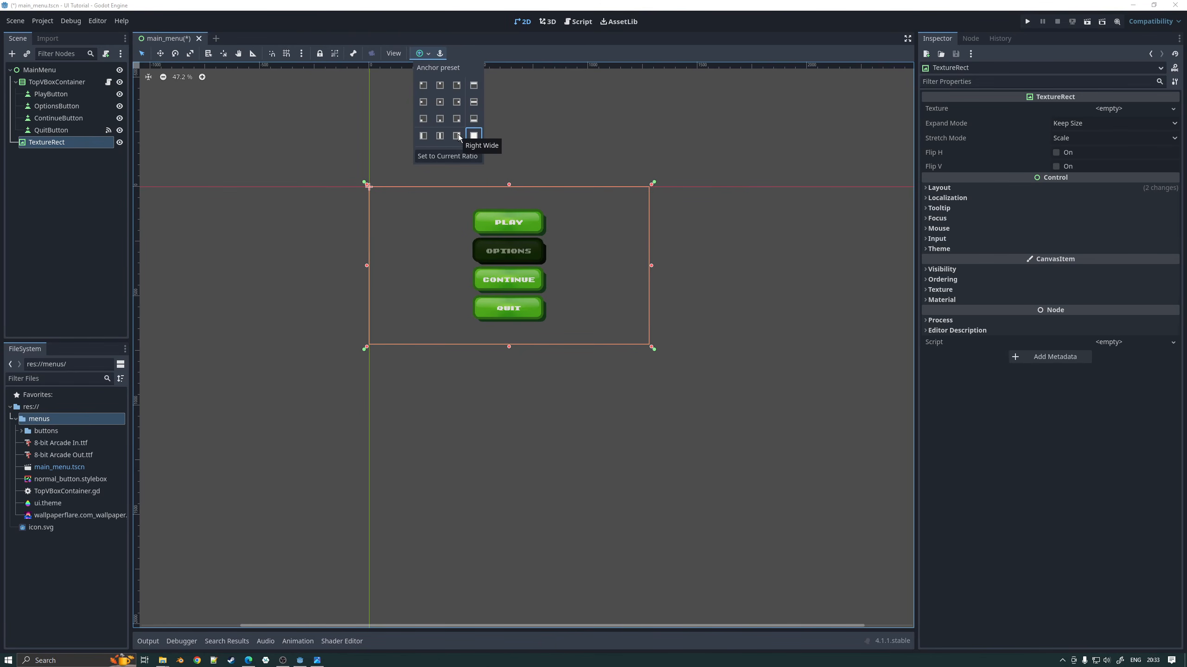
{"action": "left_click", "coordinate": [456, 139]}
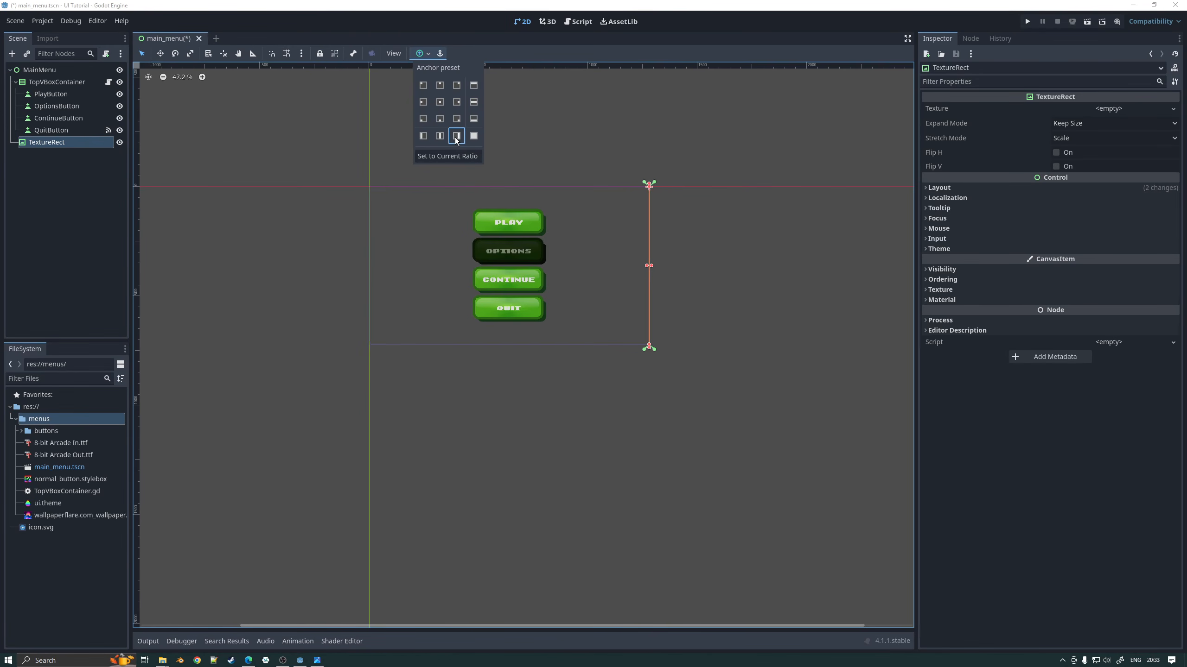
{"action": "left_click", "coordinate": [473, 137]}
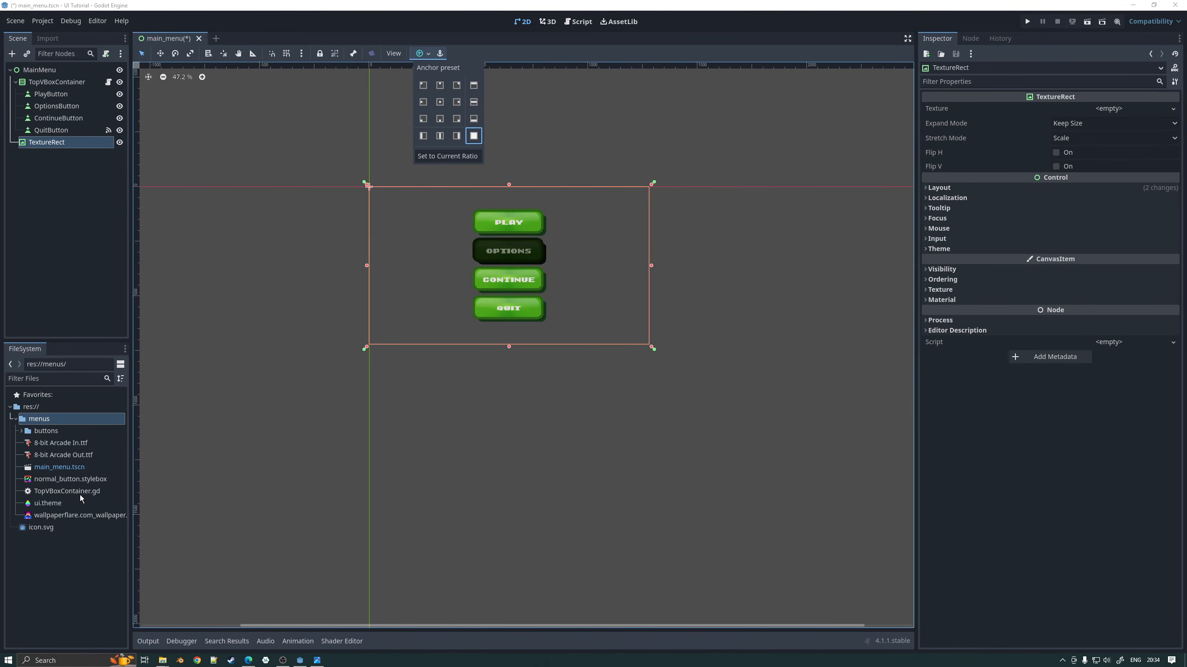
Step: Assign the wallpaperflare.com wallpaper as the TextureRect's texture and move the node above TopVBoxContainer in the scene tree
{"action": "left_click", "coordinate": [61, 513]}
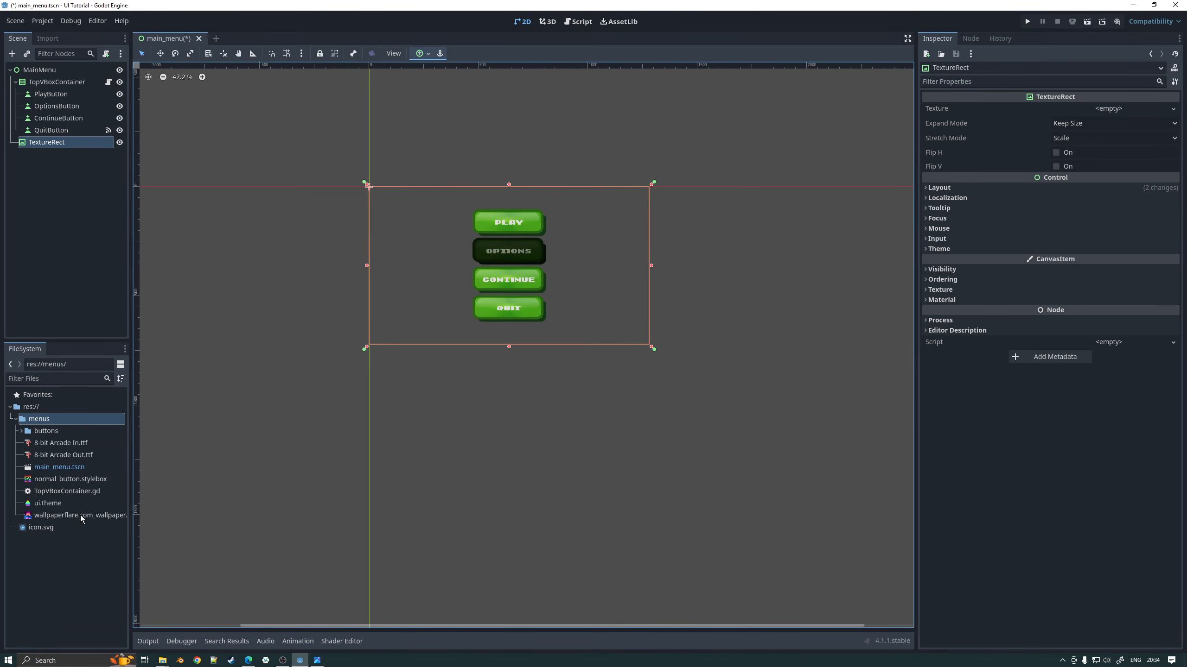
{"action": "left_click", "coordinate": [41, 517]}
{"action": "left_click_drag", "start_coordinate": [60, 515], "coordinate": [1106, 114]}
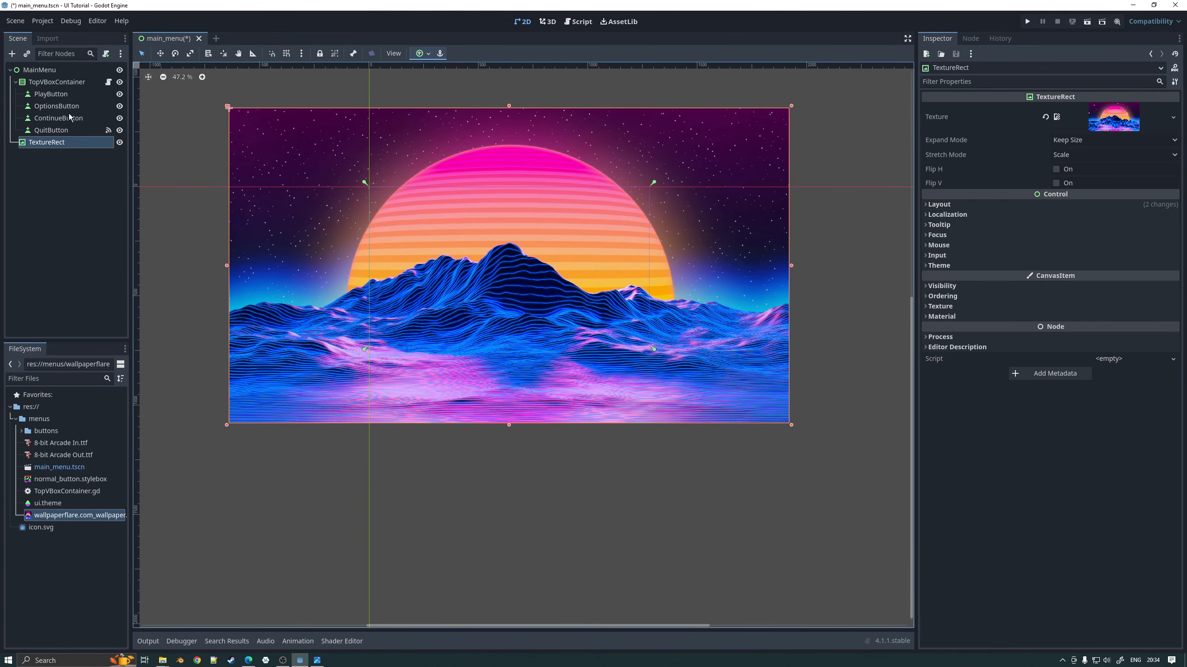
{"action": "left_click_drag", "start_coordinate": [99, 149], "coordinate": [62, 80]}
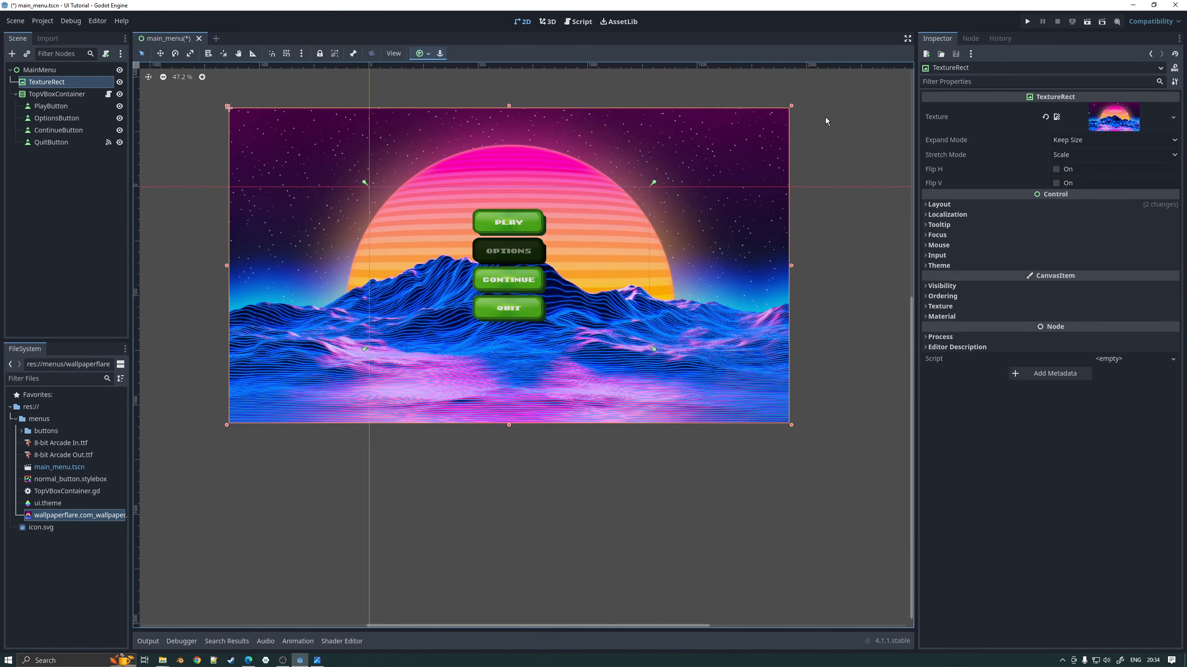
Step: Set the TextureRect's Expand Mode to Ignore Size and its Stretch Mode to Keep Aspect Covered
{"action": "left_click", "coordinate": [1073, 142]}
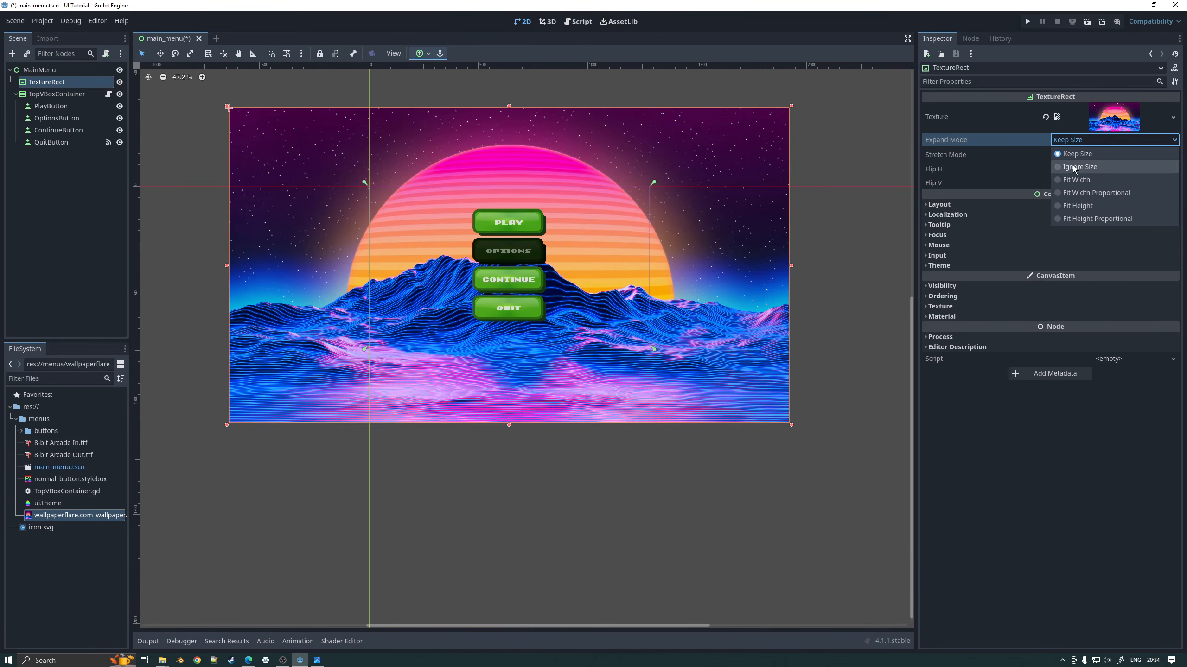
{"action": "left_click", "coordinate": [1073, 167]}
{"action": "left_click", "coordinate": [1068, 157]}
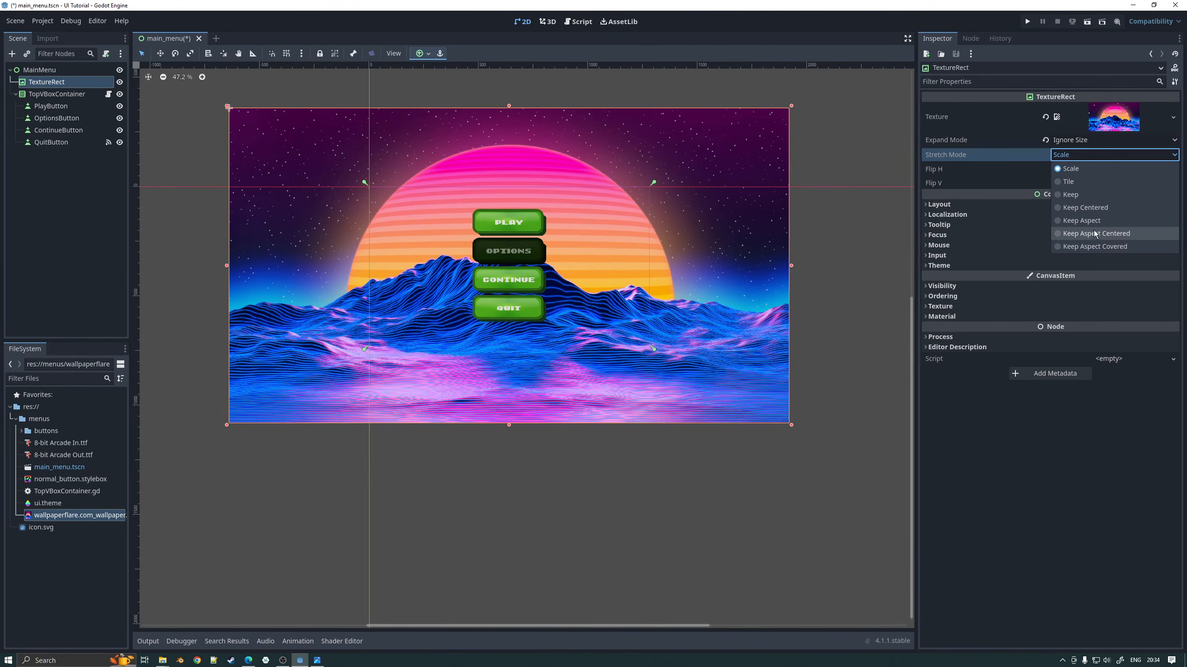
{"action": "left_click", "coordinate": [1094, 247]}
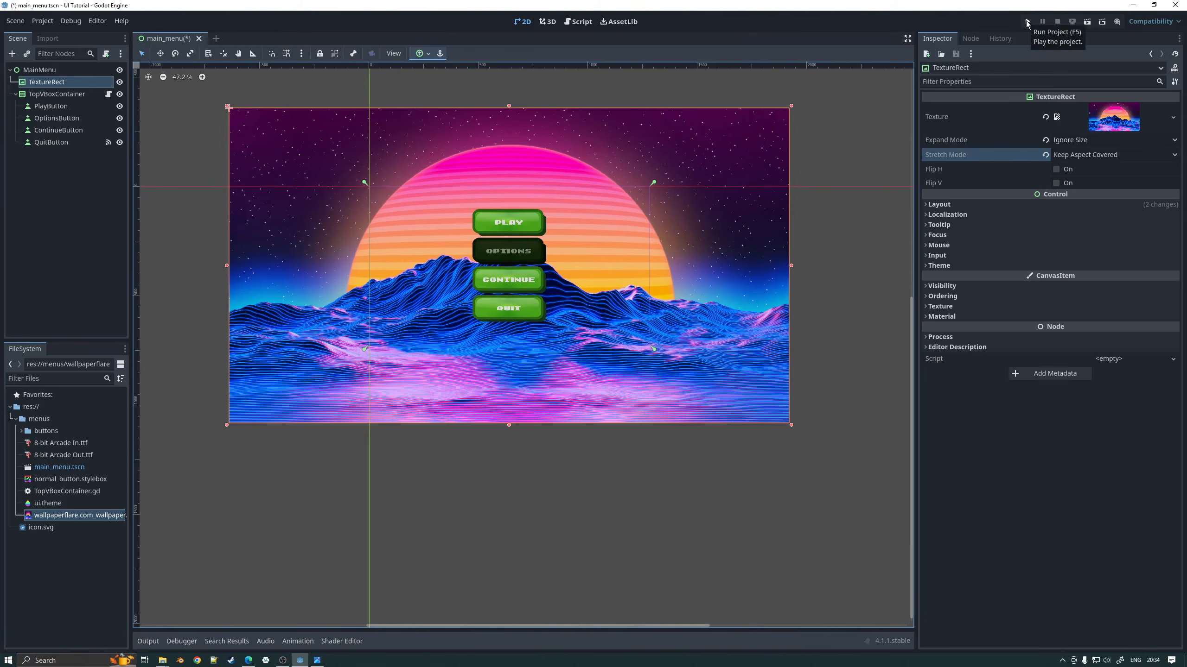
Step: Run the project to preview the menu background, close it, and compare the bounds of MainMenu and the TextureRect
{"action": "left_click", "coordinate": [1026, 22]}
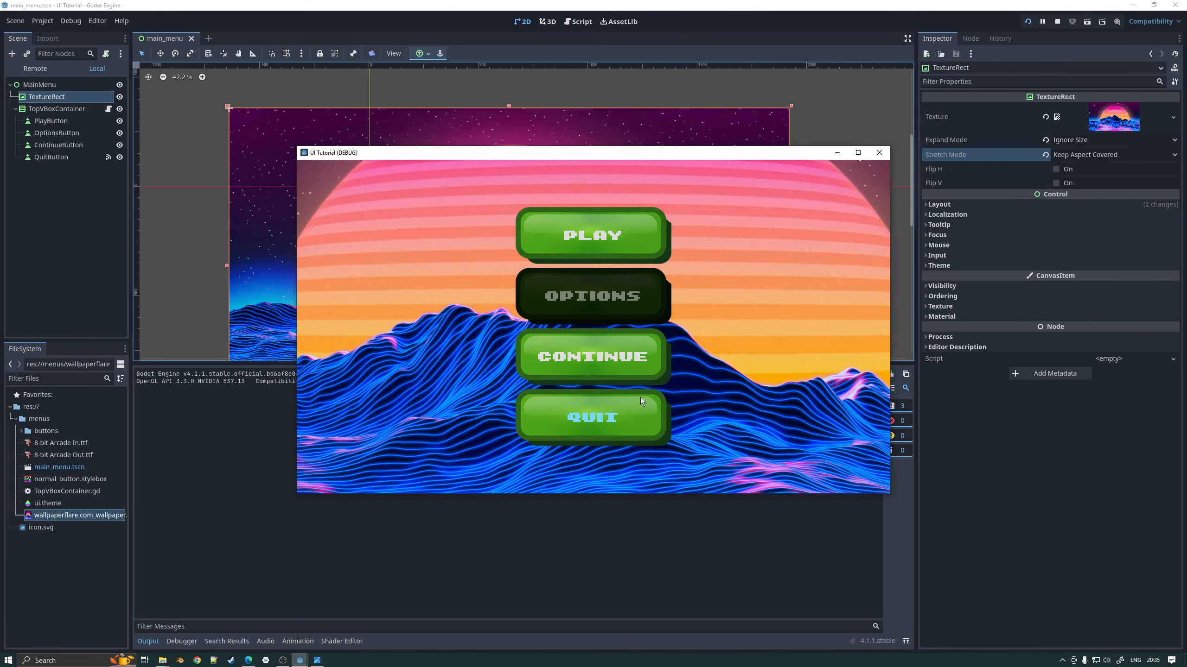
{"action": "left_click", "coordinate": [880, 154]}
{"action": "scroll", "coordinate": [596, 198], "scroll_direction": "down", "scroll_amount": 3}
{"action": "scroll", "coordinate": [595, 198], "scroll_direction": "down", "scroll_amount": 3}
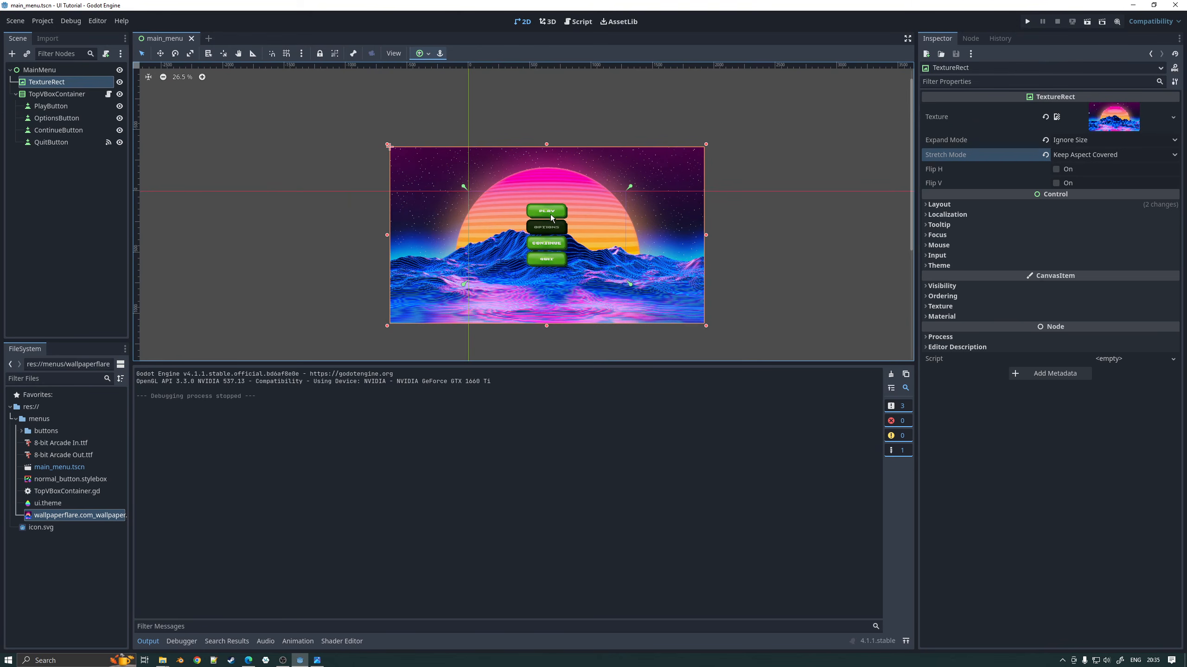
{"action": "left_click", "coordinate": [55, 71]}
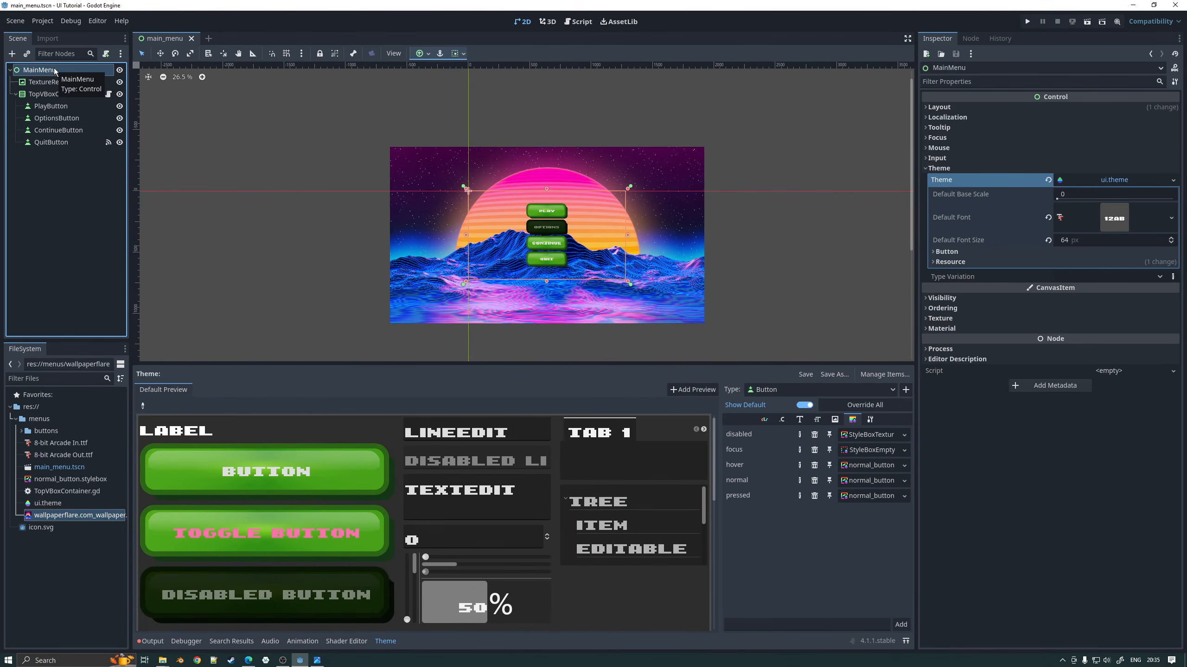
{"action": "left_click", "coordinate": [46, 82]}
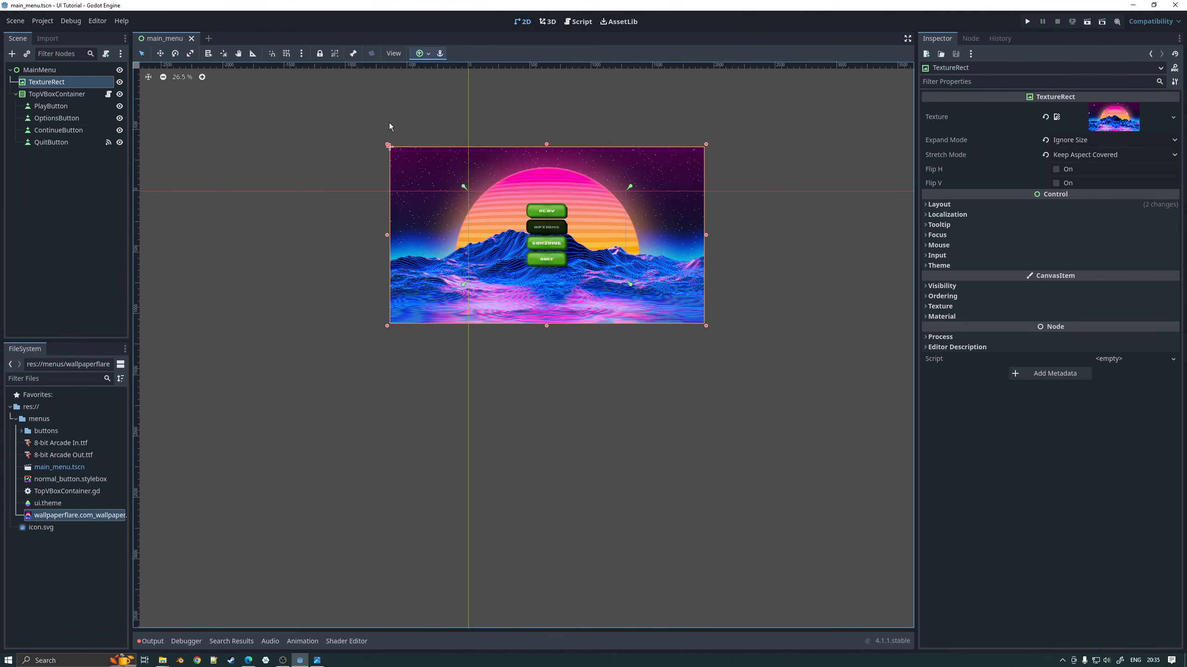
Step: Set the TextureRect's Stretch Mode to Scale and try the Keep Size, Fit Width Proportional and Fit Height Proportional expand modes
{"action": "left_click", "coordinate": [1076, 155]}
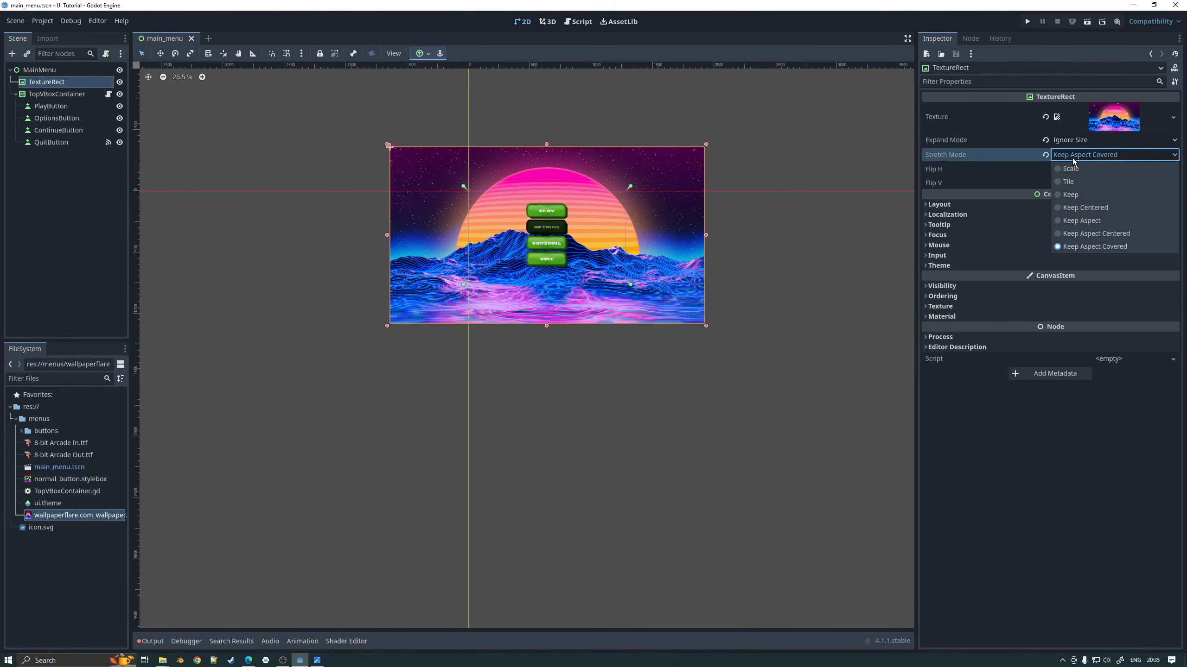
{"action": "left_click", "coordinate": [1075, 169]}
{"action": "left_click", "coordinate": [1074, 140]}
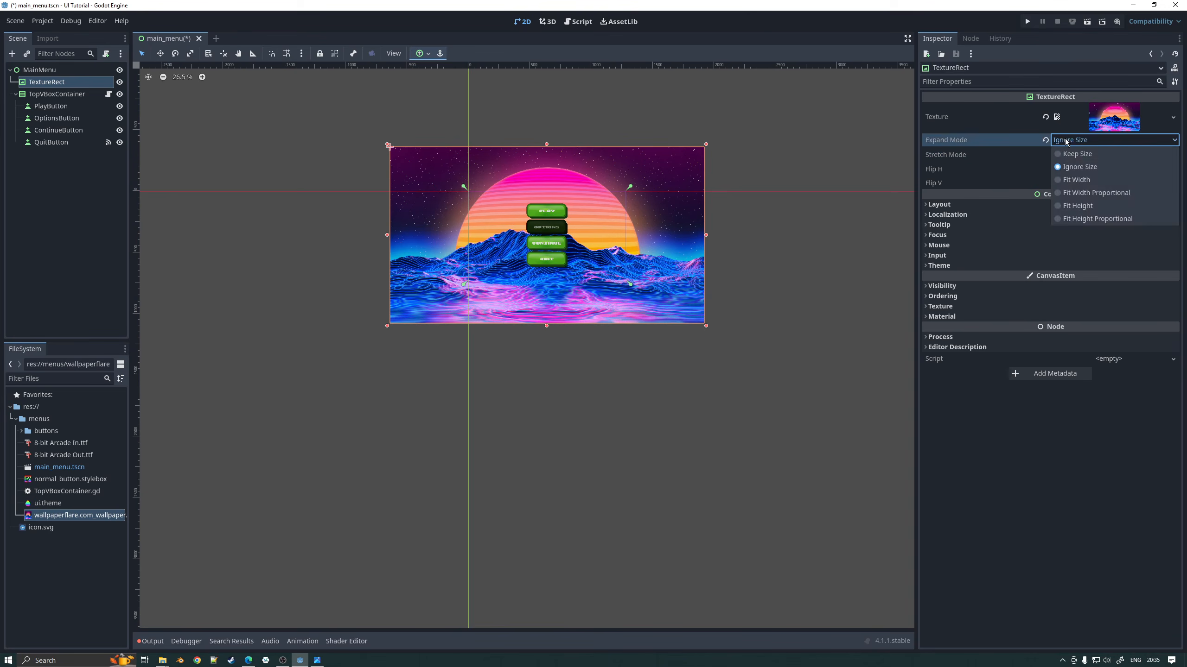
{"action": "left_click", "coordinate": [1075, 154]}
{"action": "left_click", "coordinate": [1073, 142]}
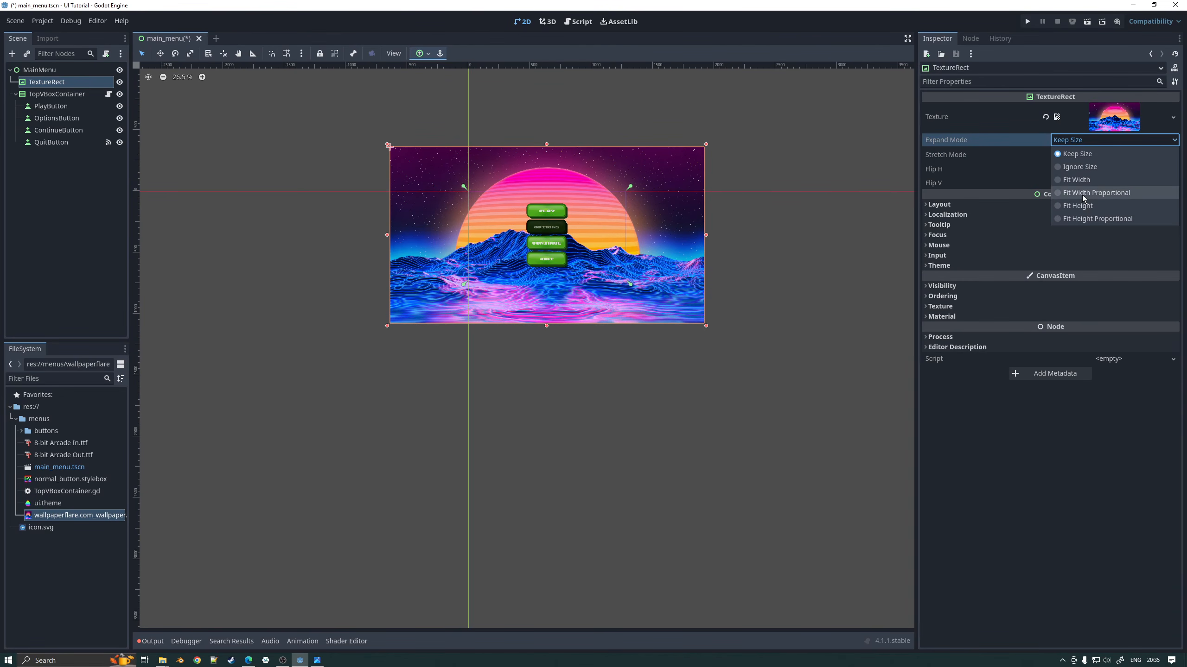
{"action": "left_click", "coordinate": [1082, 194]}
{"action": "left_click", "coordinate": [1076, 141]}
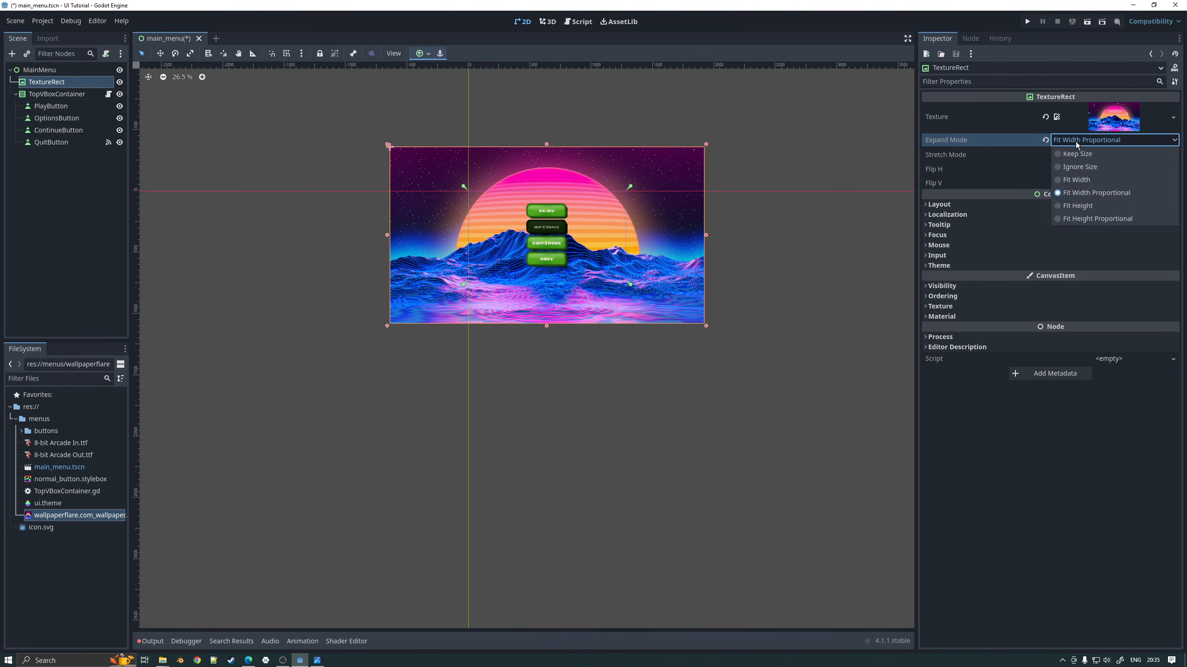
{"action": "left_click", "coordinate": [1088, 220]}
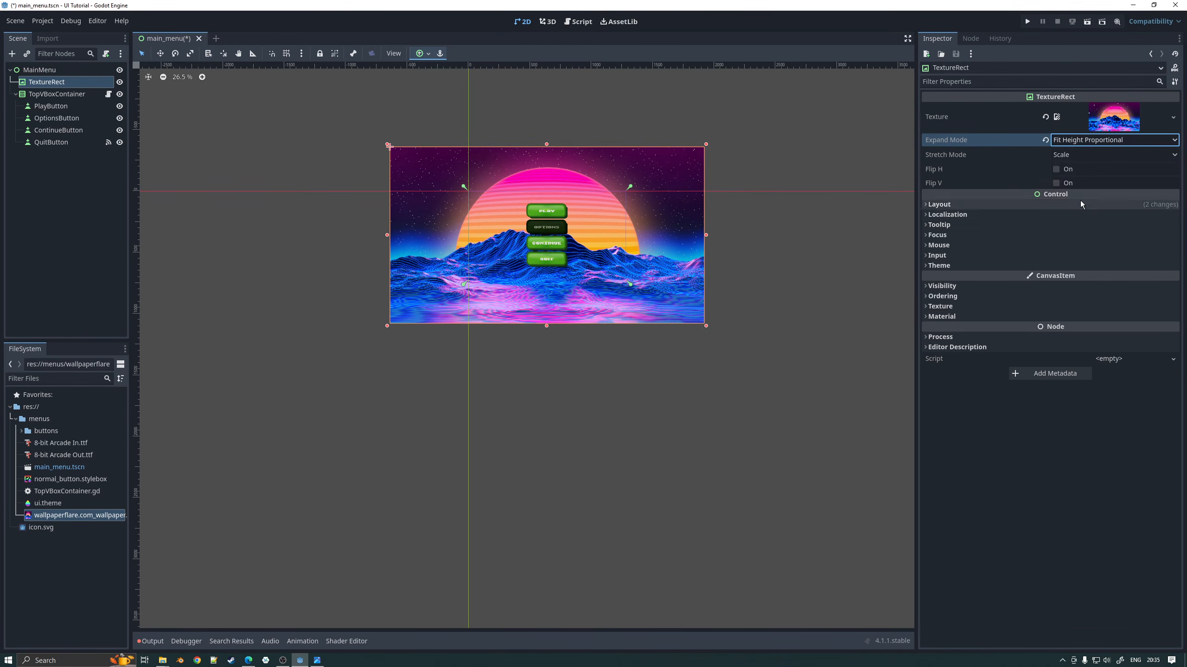
Step: Try the Keep and Keep Centered stretch modes on the TextureRect and save the scene
{"action": "left_click", "coordinate": [1065, 156]}
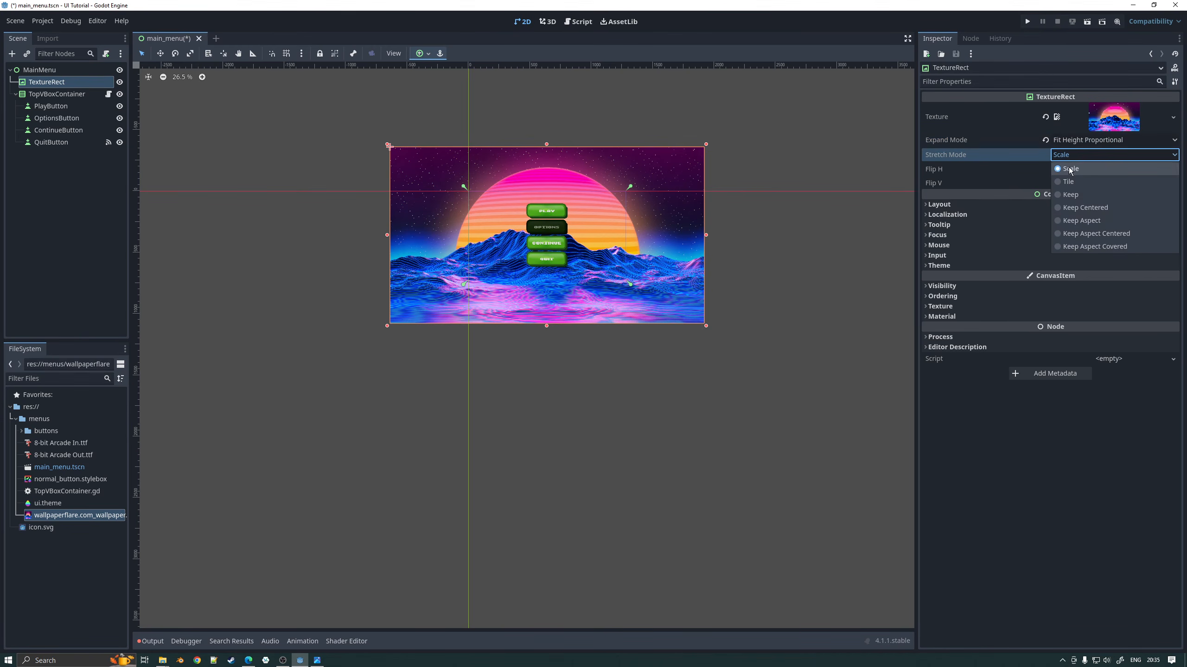
{"action": "left_click", "coordinate": [1069, 195]}
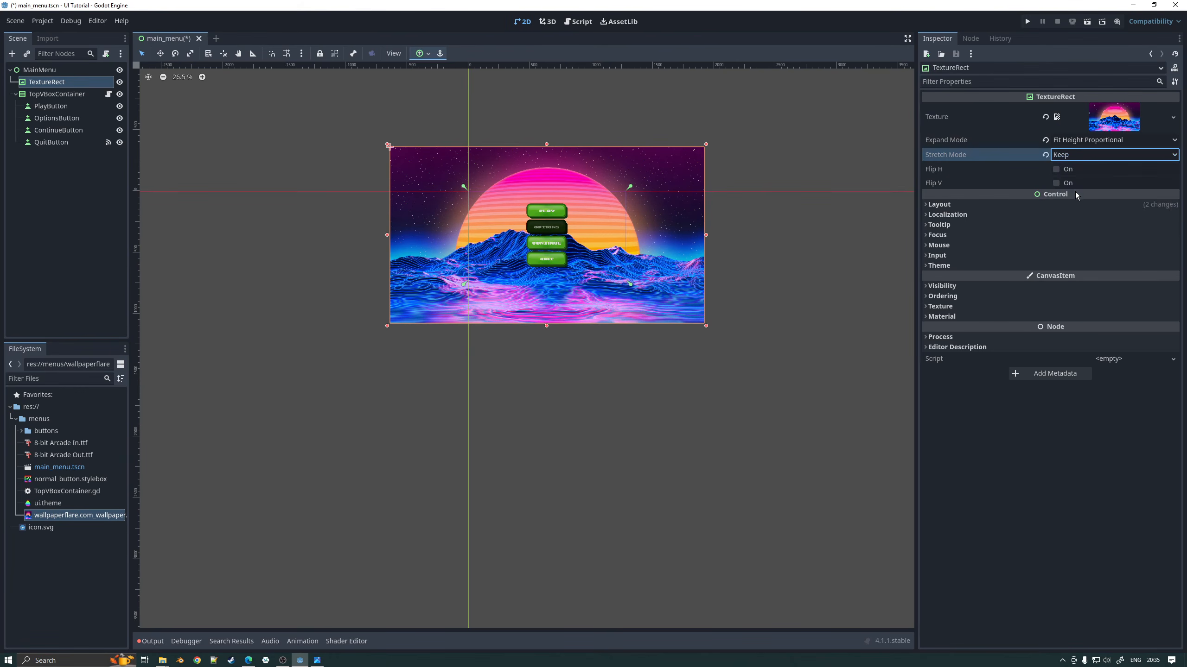
{"action": "left_click", "coordinate": [1074, 158]}
{"action": "left_click", "coordinate": [1067, 204]}
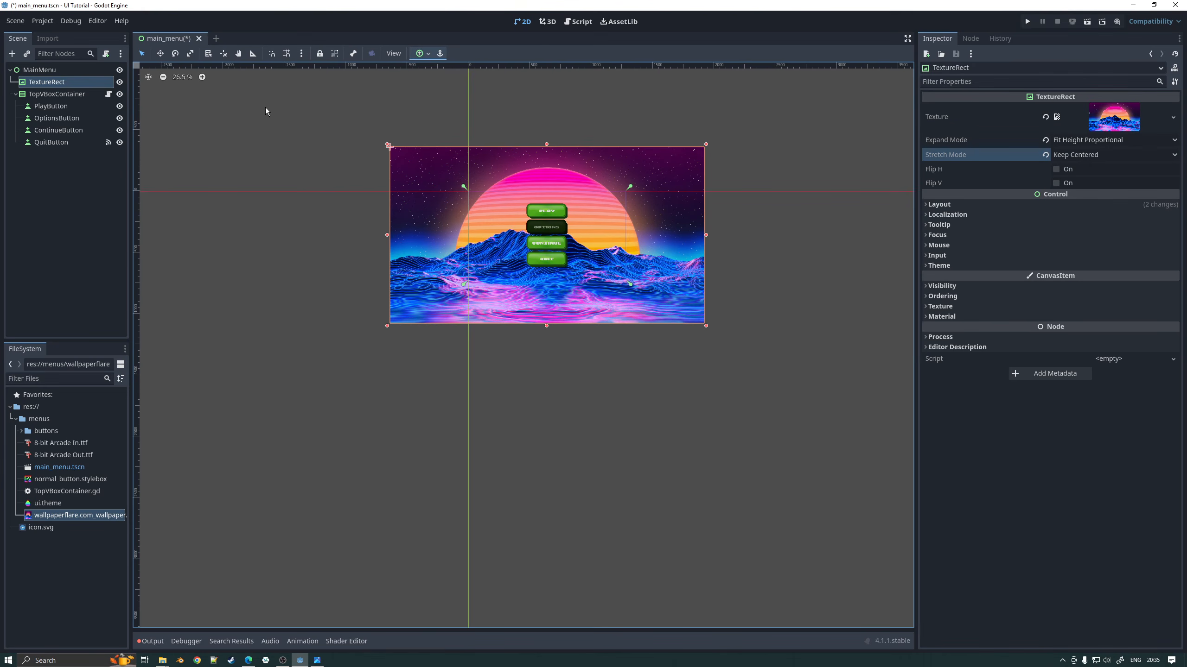
{"action": "key", "text": "ctrl+s"}
{"action": "left_click", "coordinate": [1068, 141]}
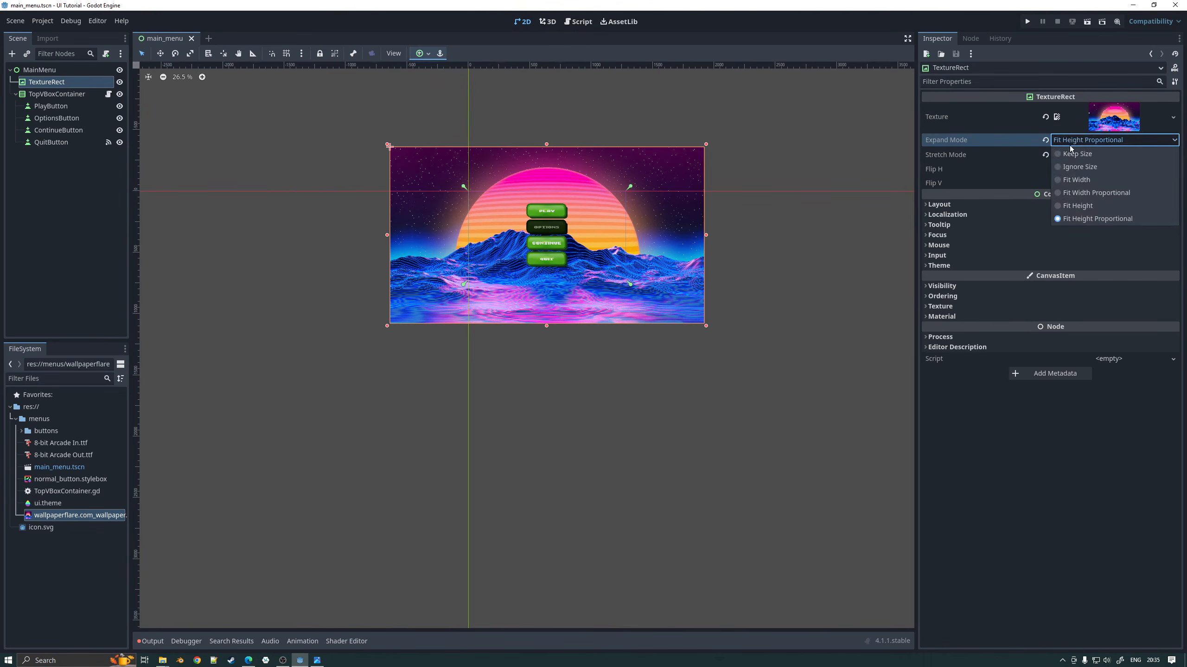
{"action": "left_click", "coordinate": [1024, 158]}
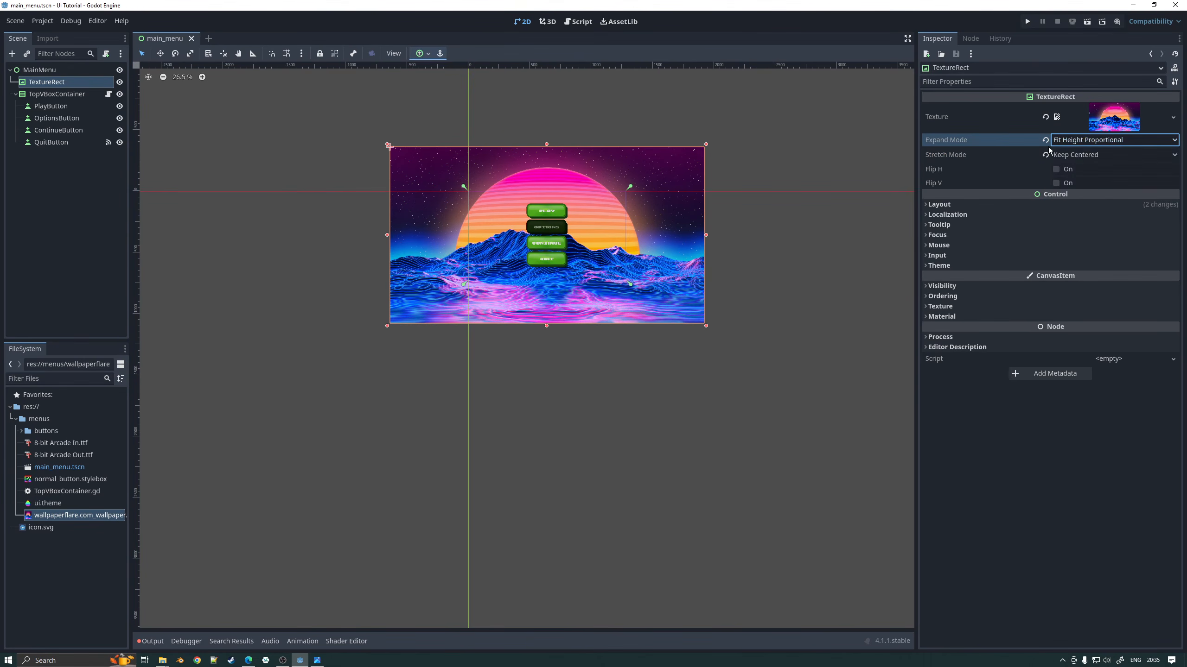
Step: Set the TextureRect's Expand Mode to Ignore Size and Stretch Mode to Scale, save the scene and reload it
{"action": "left_click", "coordinate": [1069, 143]}
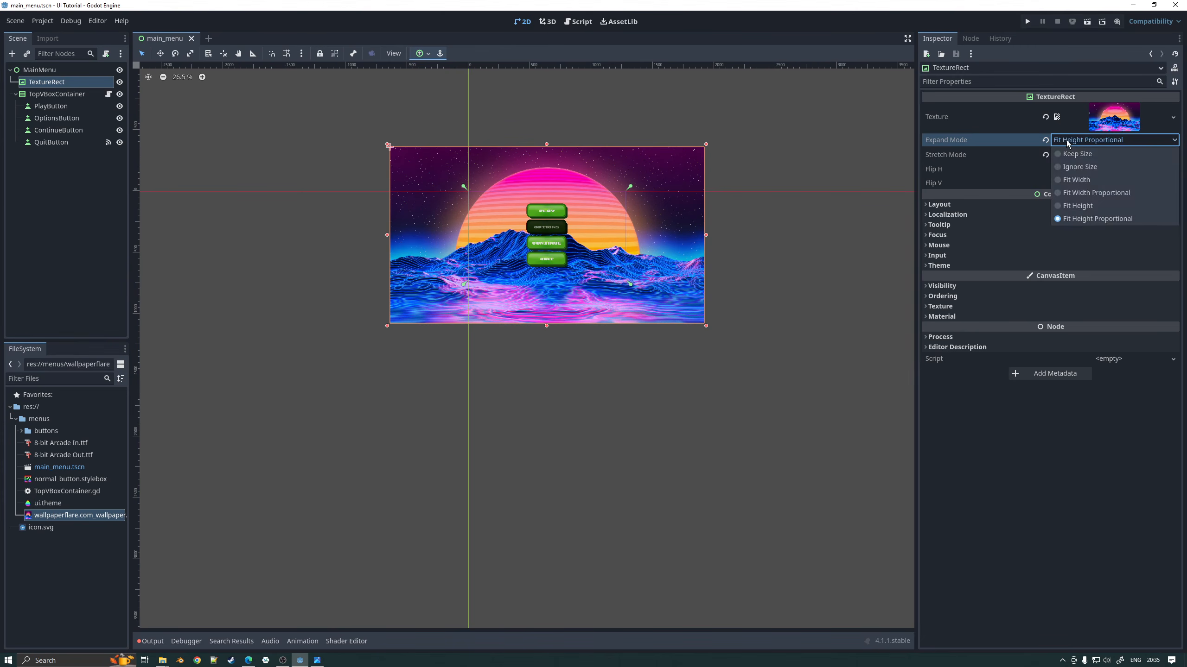
{"action": "left_click", "coordinate": [1073, 167]}
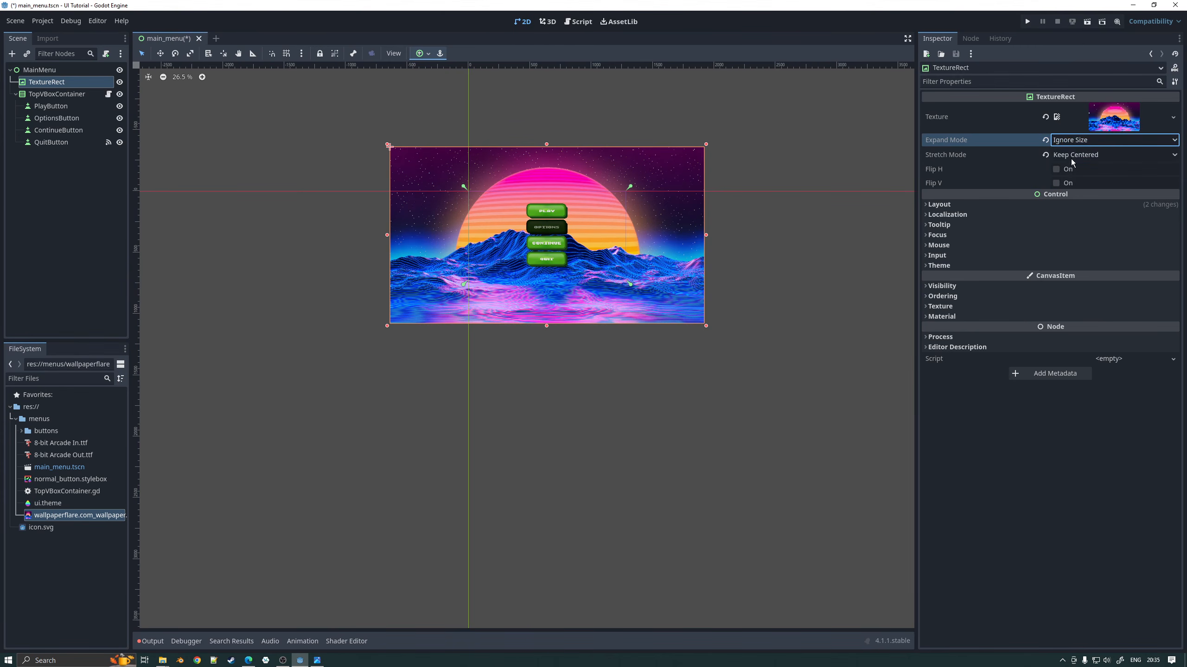
{"action": "left_click", "coordinate": [1072, 160]}
{"action": "left_click", "coordinate": [1073, 169]}
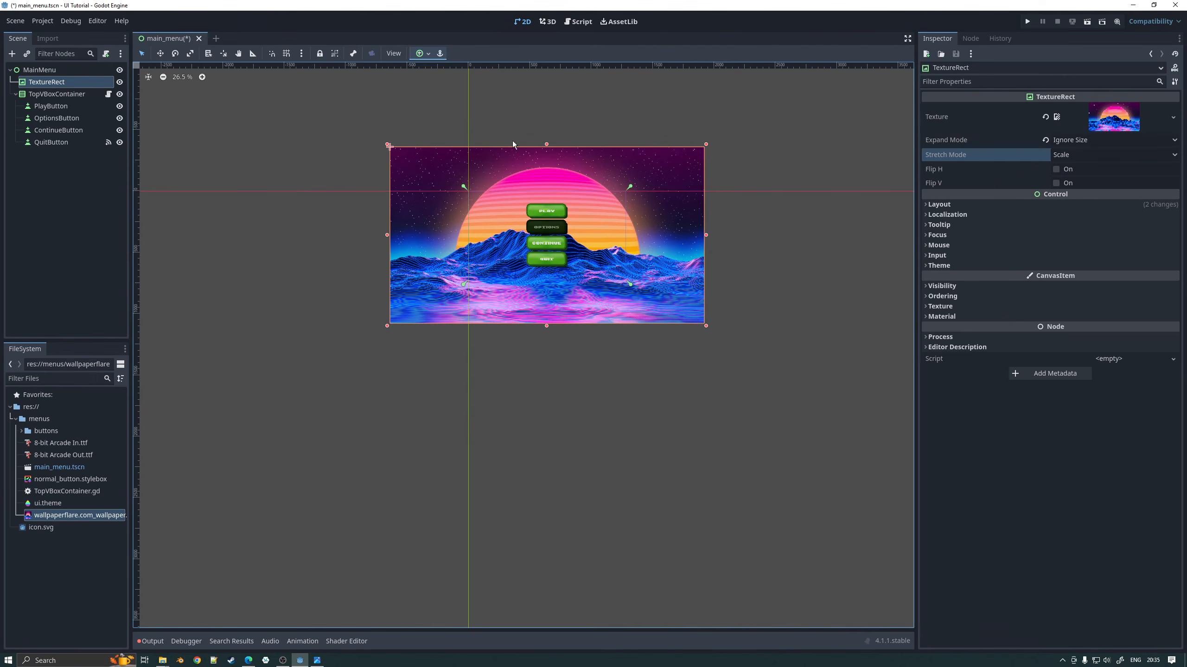
{"action": "key", "text": "ctrl+s"}
{"action": "left_click", "coordinate": [20, 23]}
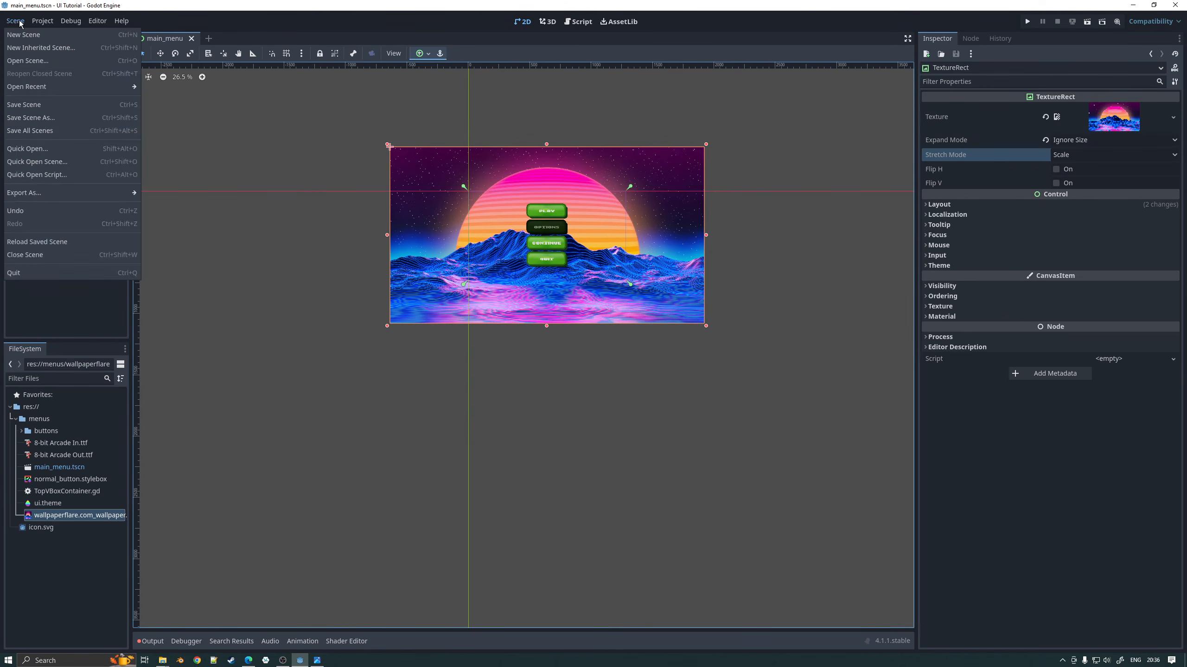
{"action": "left_click", "coordinate": [51, 244]}
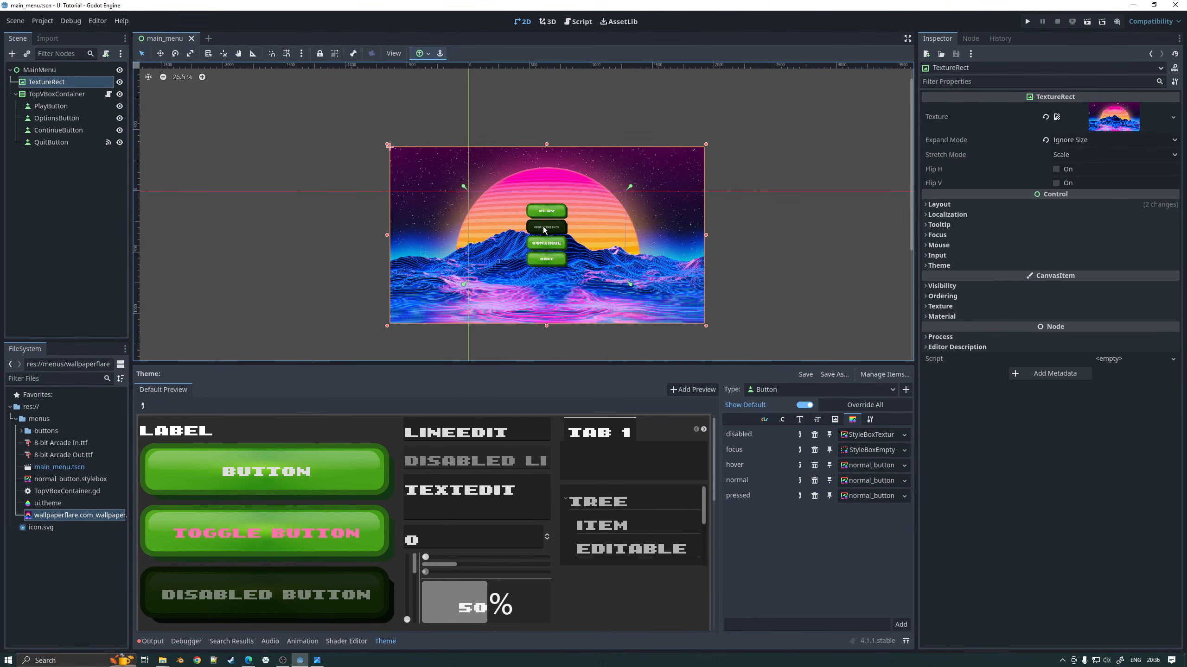
Step: Shrink the TextureRect by its upper-left and lower-right corners to roughly fit just inside the MainMenu frame
{"action": "scroll", "coordinate": [351, 190], "scroll_direction": "up", "scroll_amount": 2}
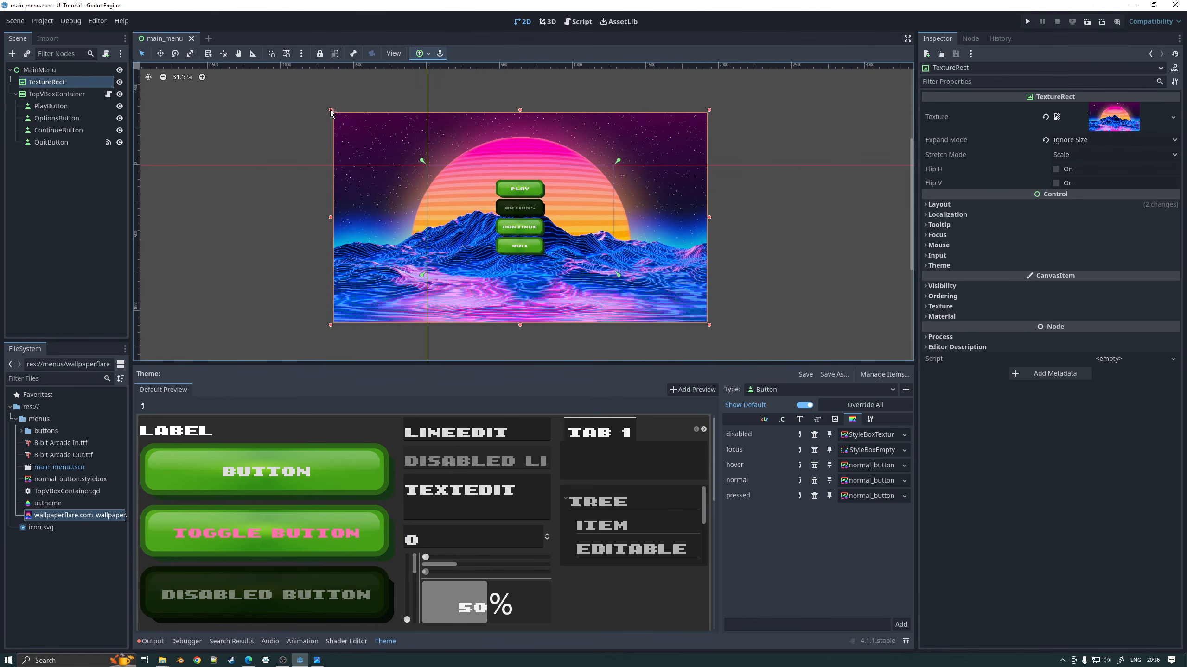
{"action": "left_click_drag", "start_coordinate": [331, 111], "coordinate": [425, 166]}
{"action": "left_click_drag", "start_coordinate": [711, 328], "coordinate": [589, 256]}
{"action": "scroll", "coordinate": [701, 230], "scroll_direction": "up", "scroll_amount": 8}
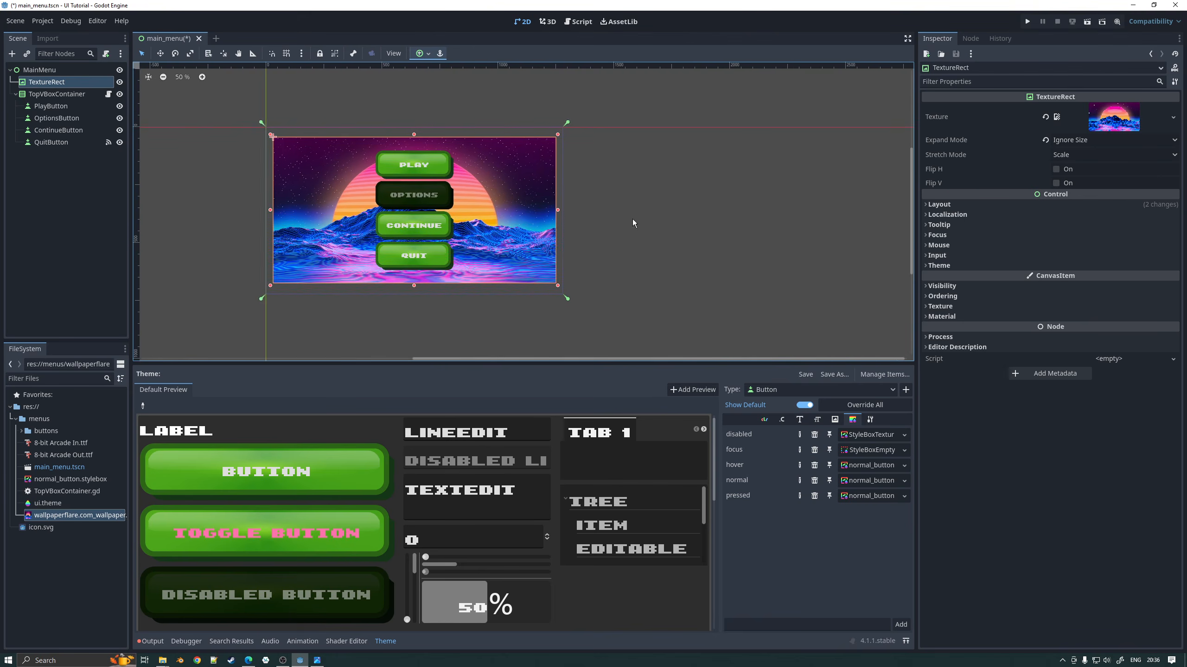
{"action": "middle_click_drag", "start_coordinate": [580, 197], "coordinate": [662, 194]}
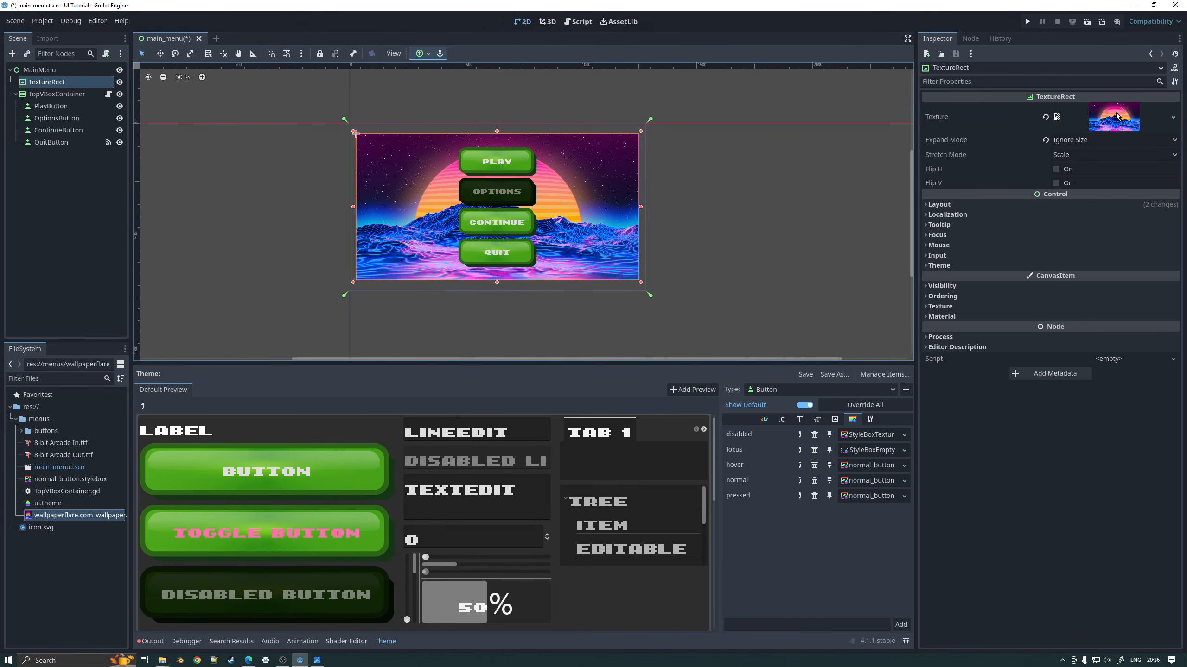
Step: Try Keep Size expand mode and Keep Aspect stretch mode on the resized TextureRect, restoring Ignore Size and Scale
{"action": "left_click", "coordinate": [1066, 141]}
{"action": "left_click", "coordinate": [1070, 154]}
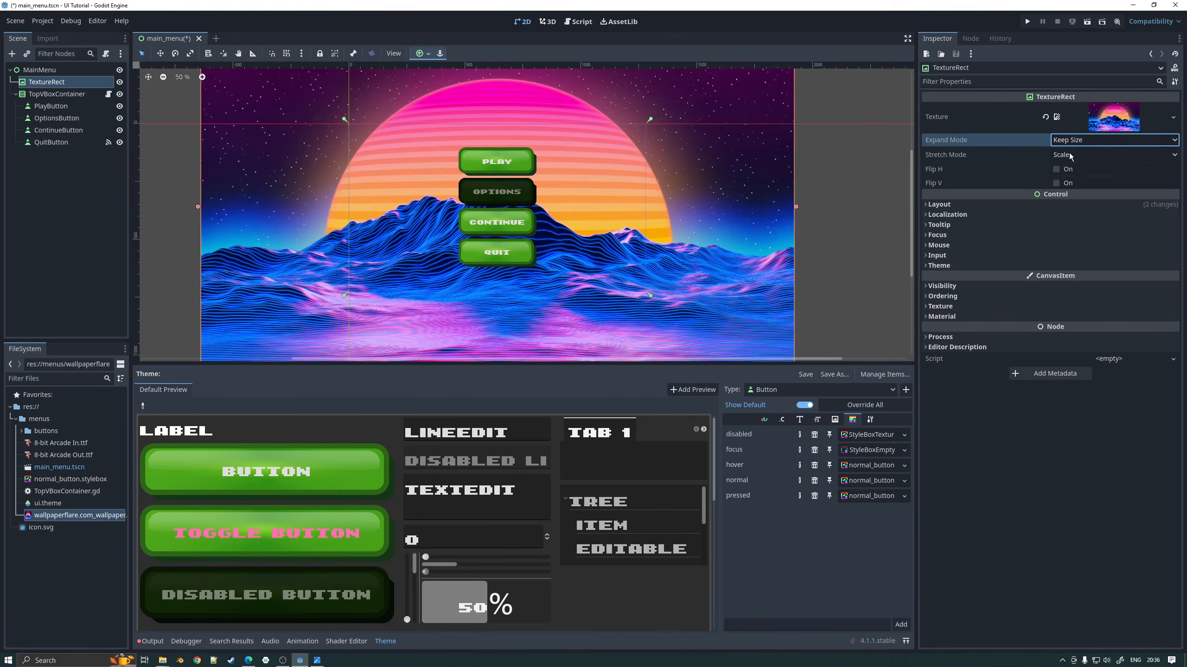
{"action": "left_click", "coordinate": [1081, 140]}
{"action": "left_click", "coordinate": [1076, 171]}
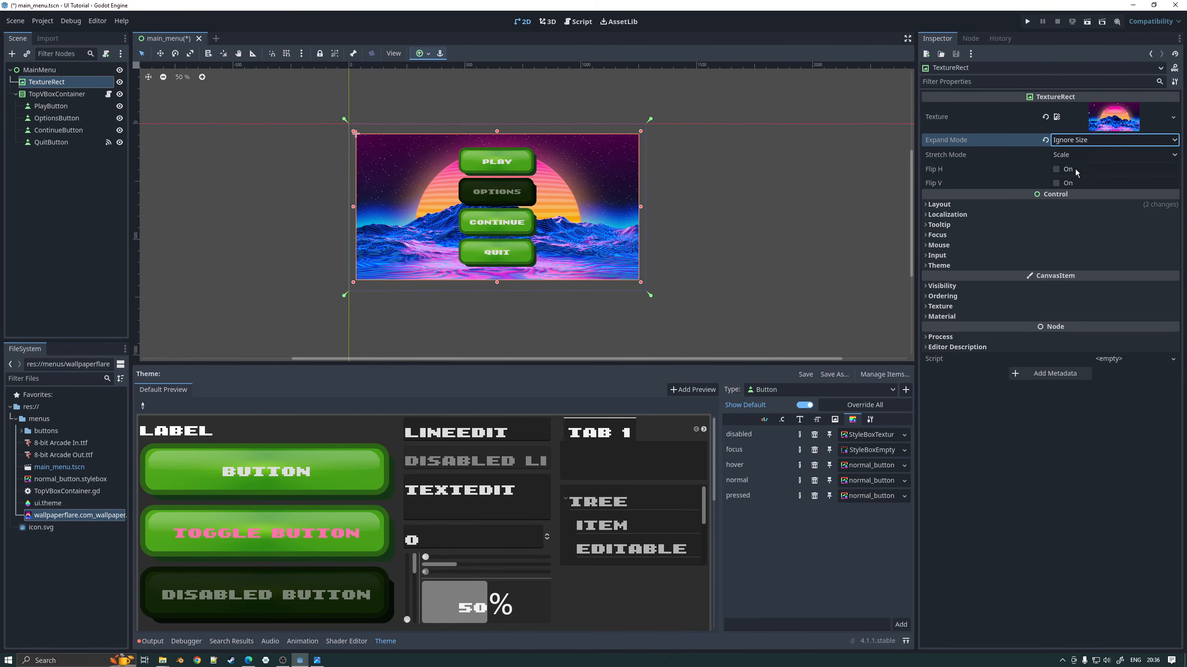
{"action": "left_click", "coordinate": [1072, 155]}
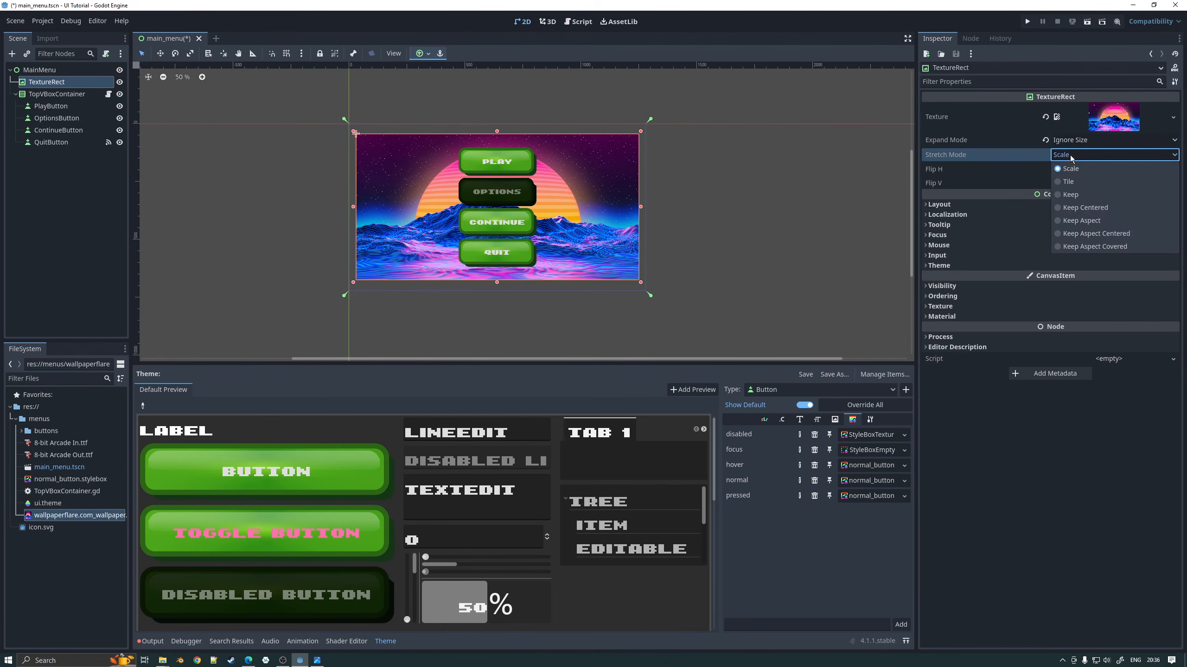
{"action": "left_click", "coordinate": [1096, 221]}
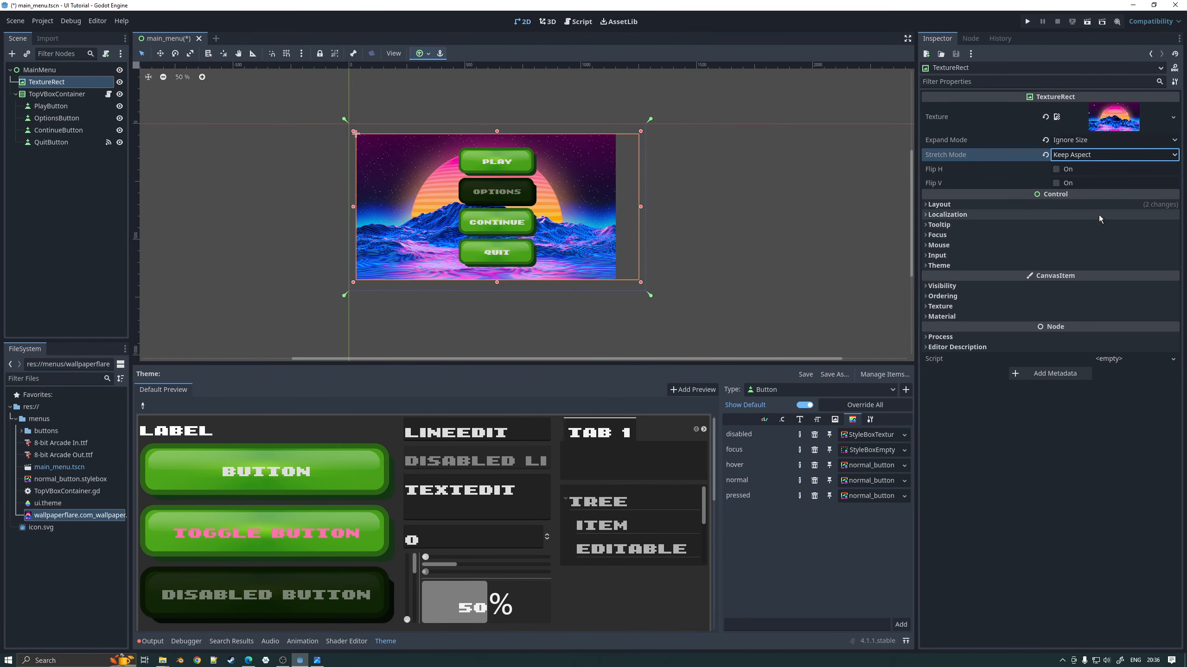
{"action": "left_click", "coordinate": [1083, 154]}
{"action": "left_click", "coordinate": [1071, 169]}
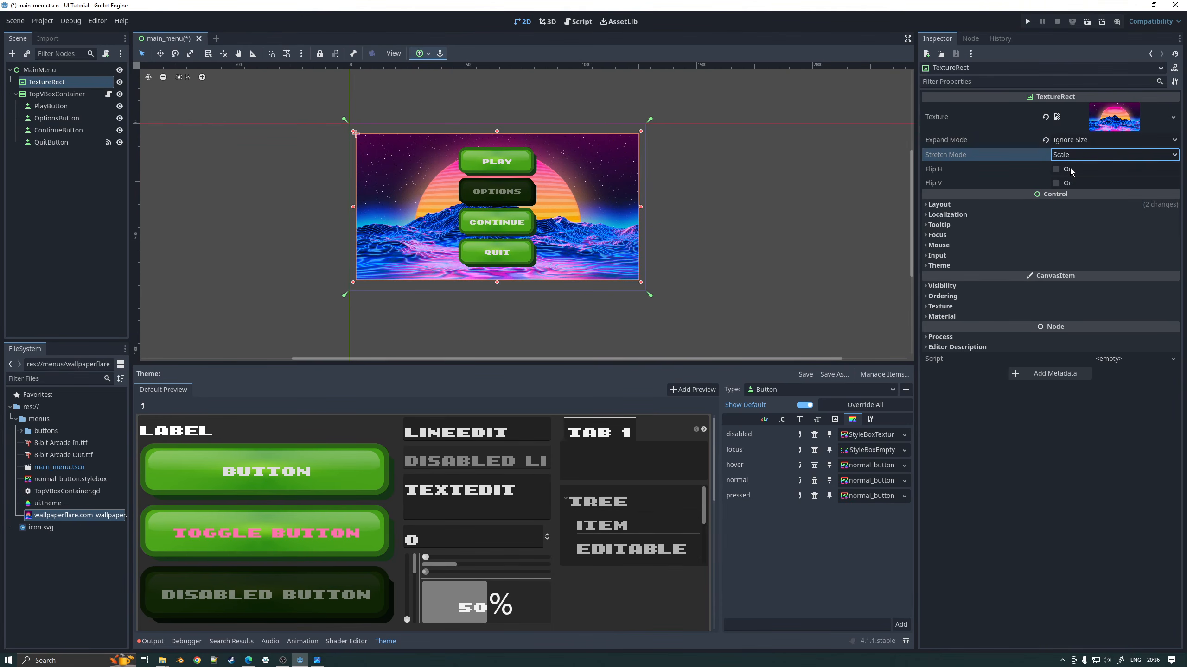
Step: Extend the TextureRect's upper-right and lower-left corners to the corners of the MainMenu frame and run the project
{"action": "scroll", "coordinate": [673, 154], "scroll_direction": "up", "scroll_amount": 1}
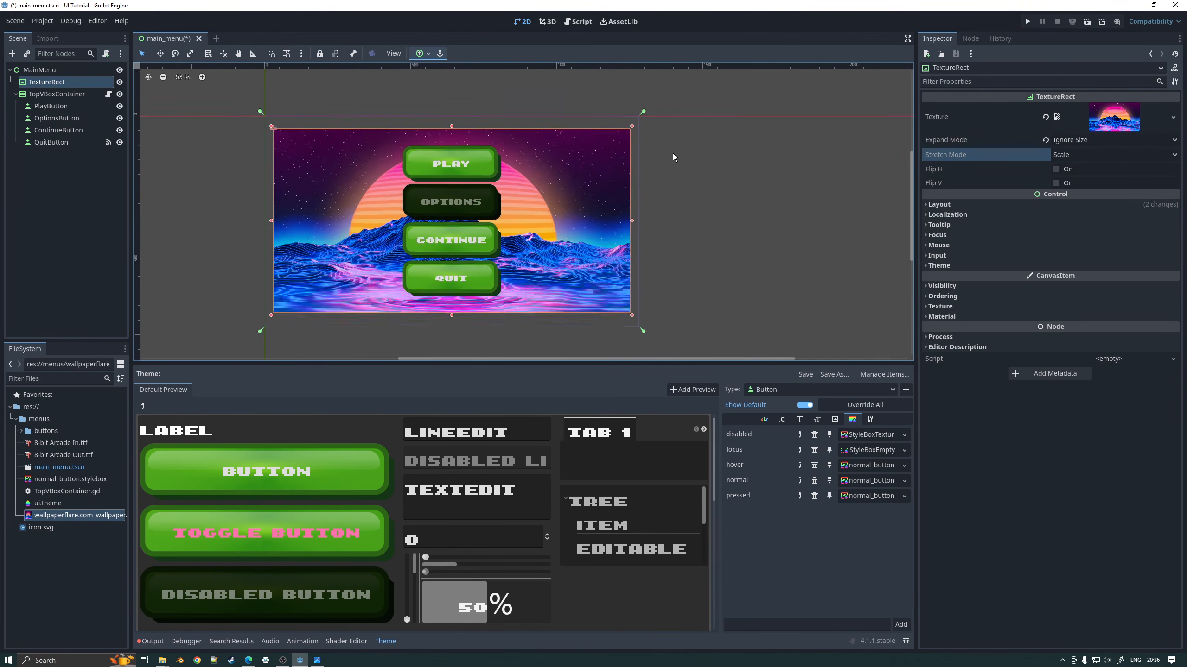
{"action": "left_click_drag", "start_coordinate": [630, 126], "coordinate": [640, 108]}
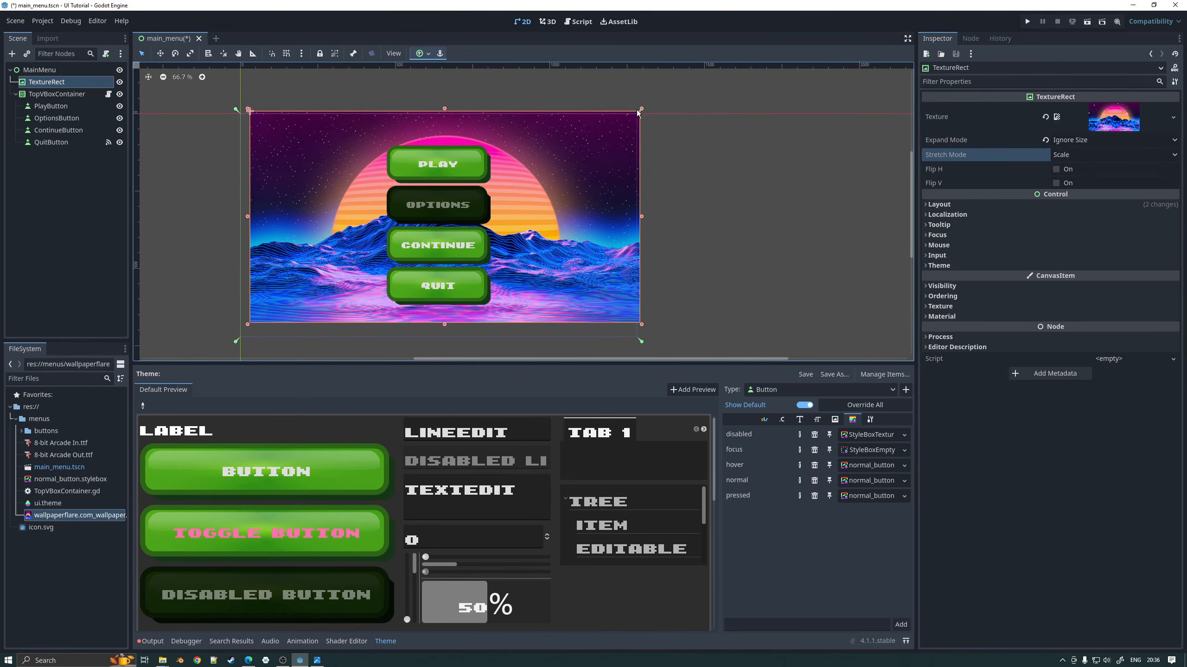
{"action": "left_click_drag", "start_coordinate": [248, 325], "coordinate": [233, 344]}
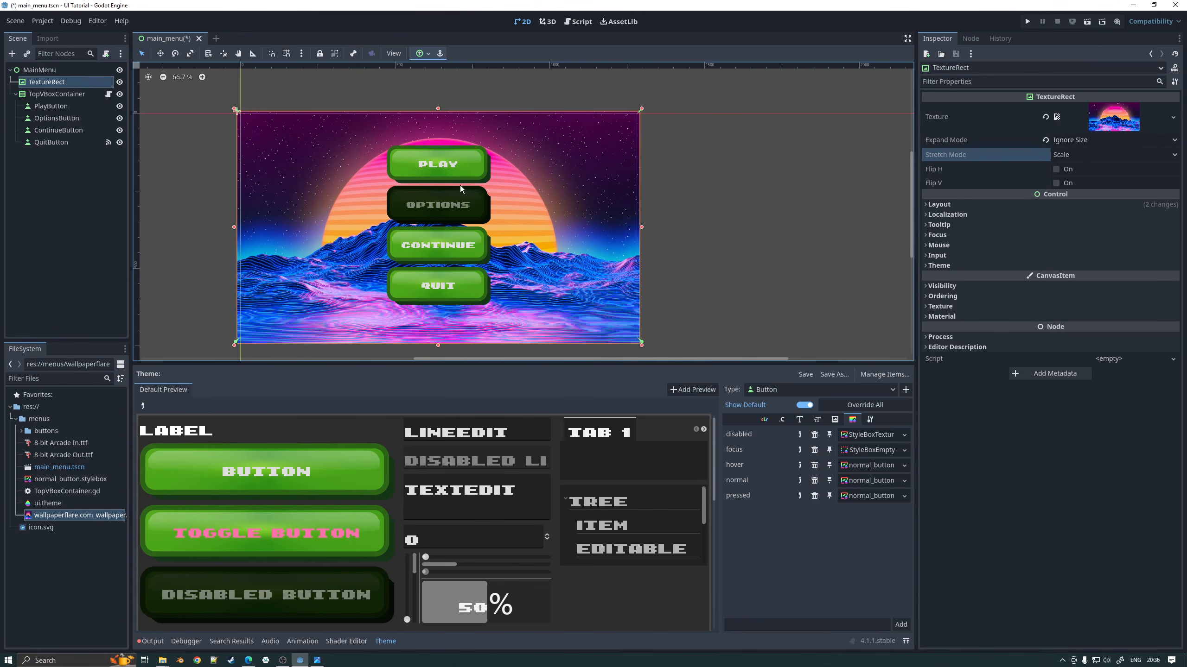
{"action": "scroll", "coordinate": [551, 159], "scroll_direction": "down", "scroll_amount": 2}
{"action": "middle_click_drag", "start_coordinate": [731, 126], "coordinate": [754, 121]}
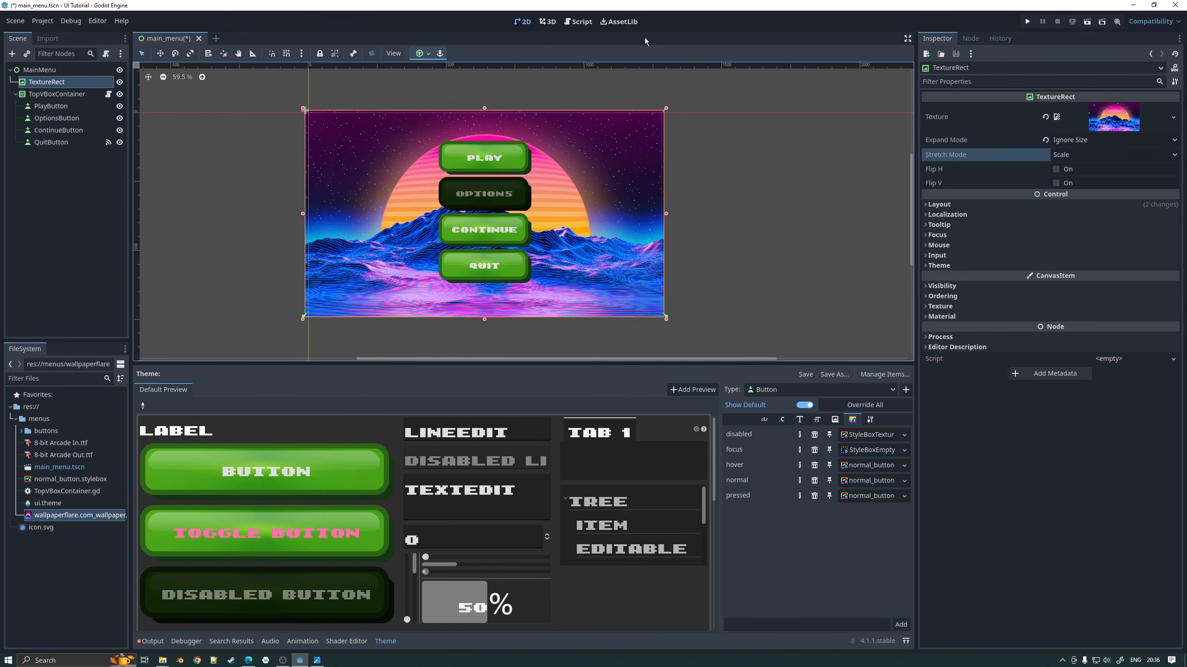
{"action": "left_click", "coordinate": [1026, 21]}
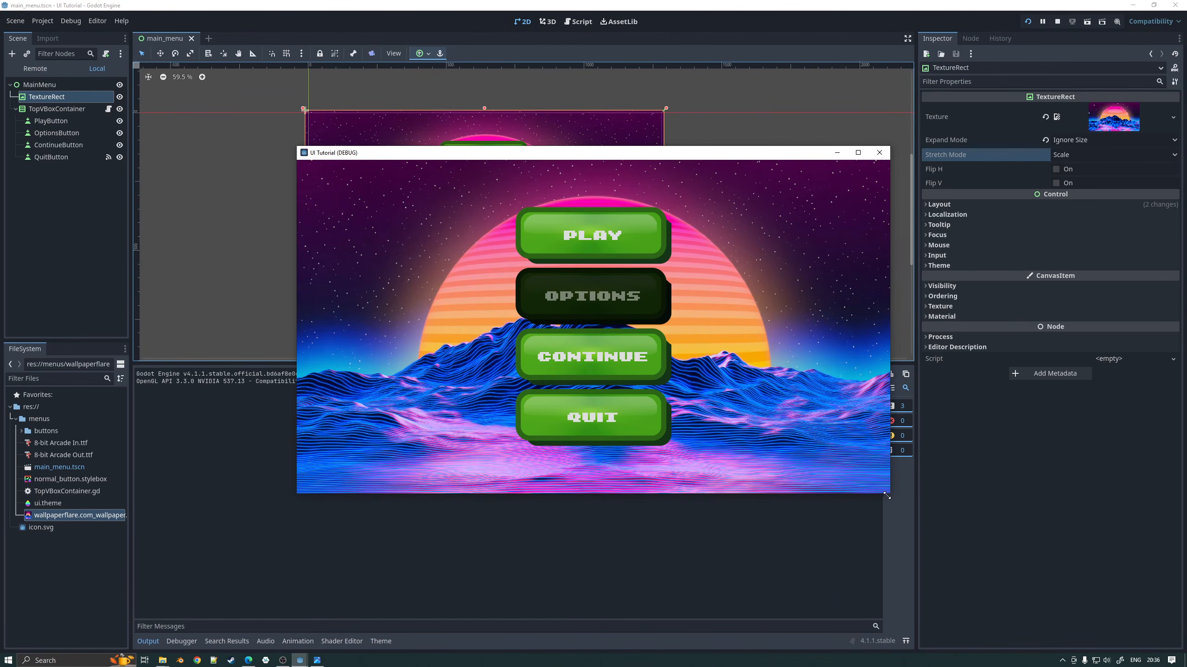
Step: Compare how the TextureRect's Scale and Keep Aspect Centered stretch modes behave when the running project's window is resized
{"action": "left_click_drag", "start_coordinate": [885, 493], "coordinate": [893, 557]}
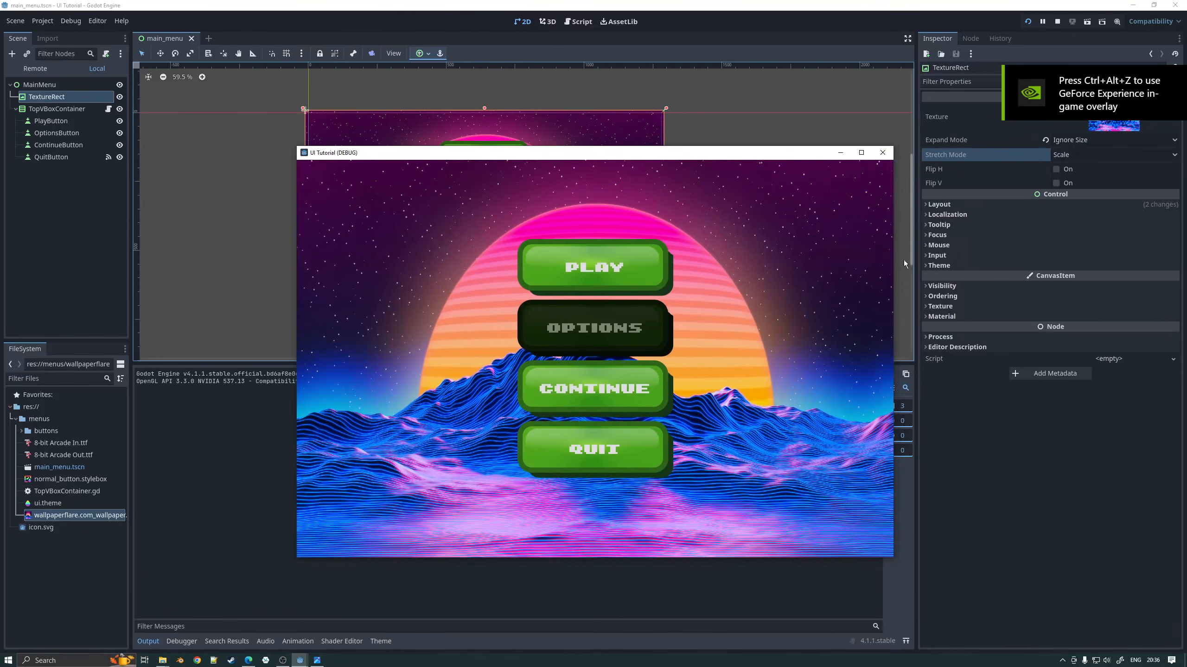
{"action": "left_click", "coordinate": [882, 152]}
{"action": "left_click", "coordinate": [1075, 155]}
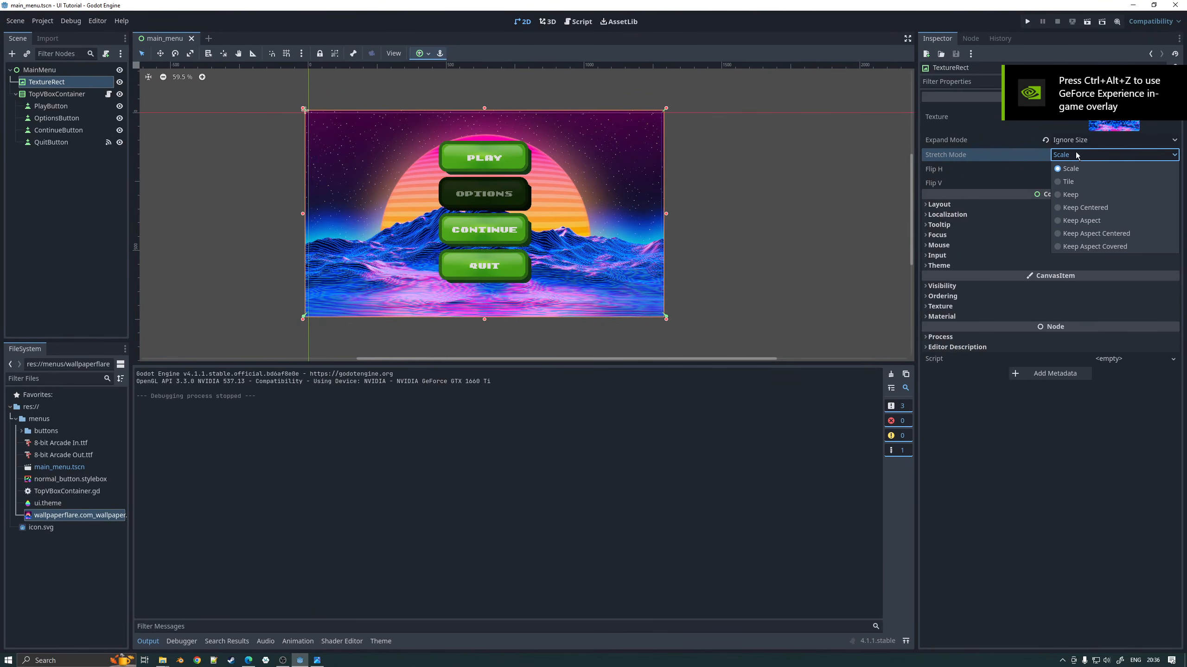
{"action": "left_click", "coordinate": [1088, 233]}
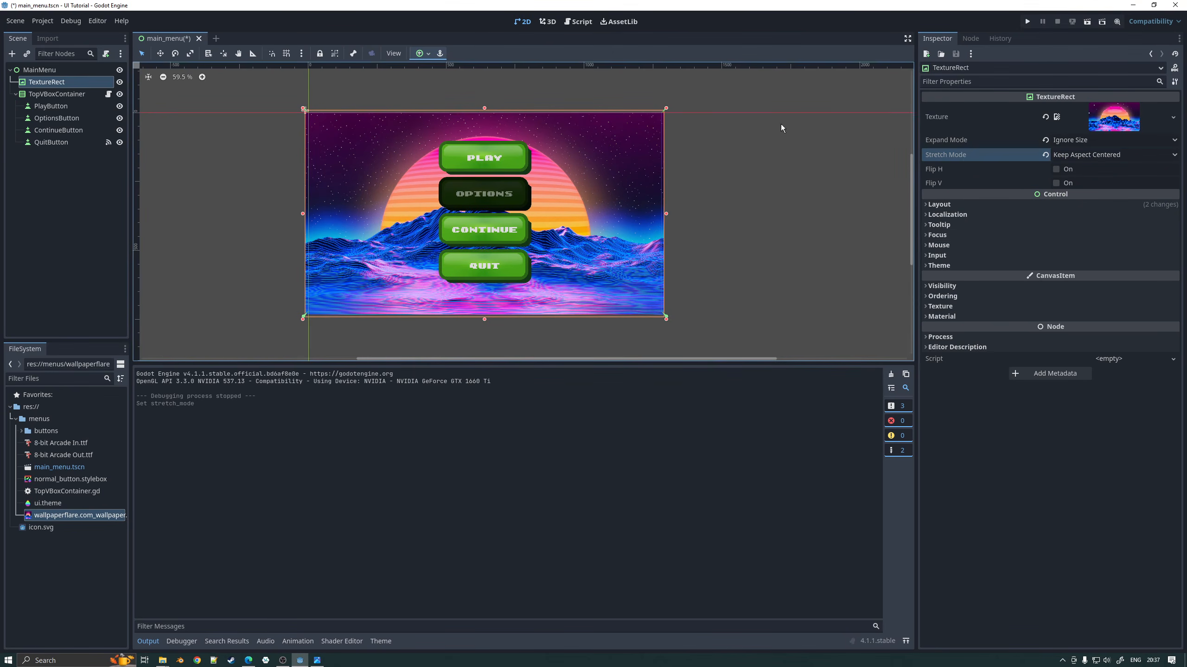
{"action": "left_click", "coordinate": [1026, 21]}
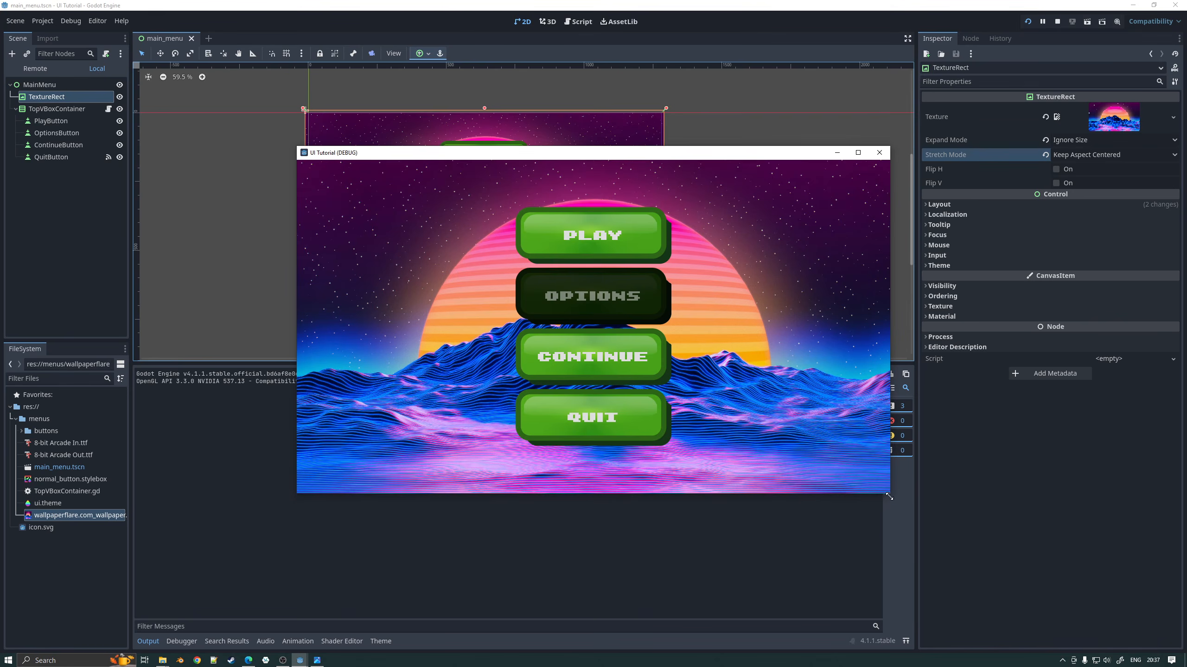
{"action": "left_click_drag", "start_coordinate": [889, 496], "coordinate": [910, 521]}
{"action": "left_click", "coordinate": [887, 153]}
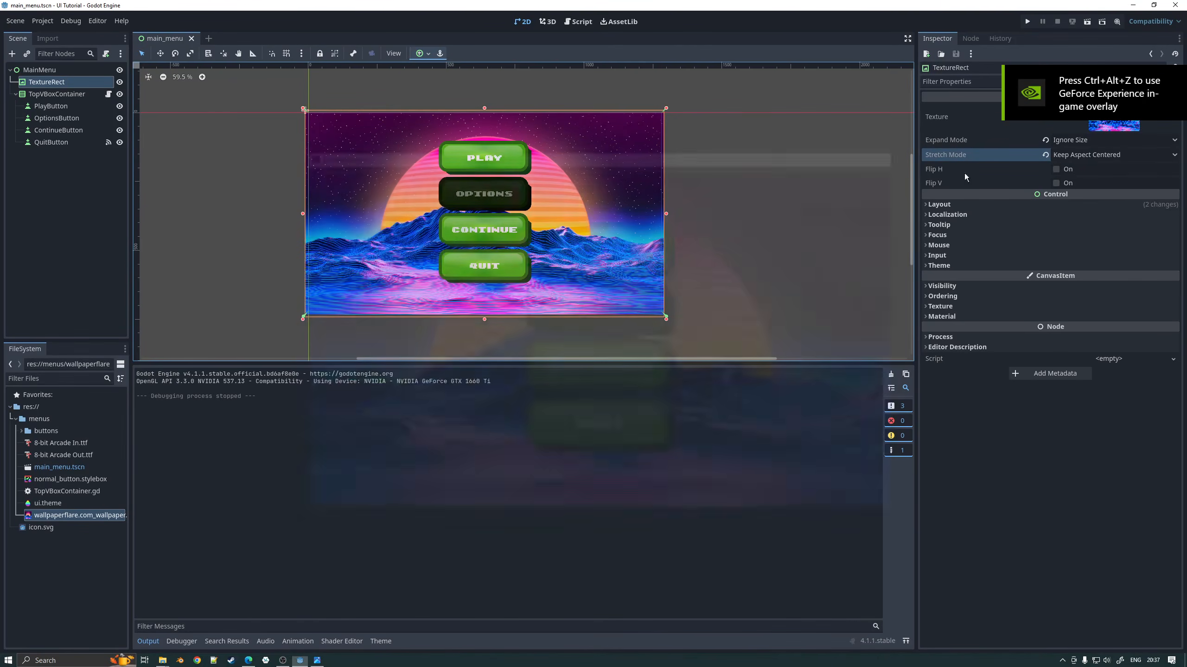
Step: Set the TextureRect's Stretch Mode to Keep Aspect Covered and test it by running the project and resizing its window
{"action": "left_click", "coordinate": [1082, 154]}
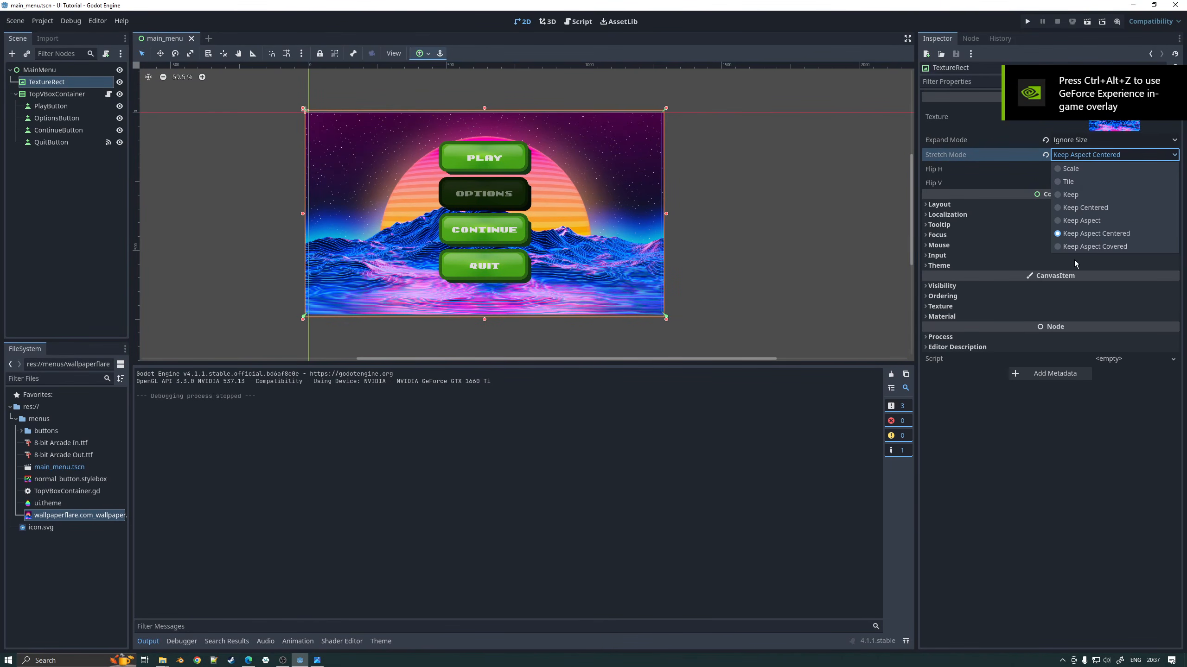
{"action": "left_click", "coordinate": [1075, 246]}
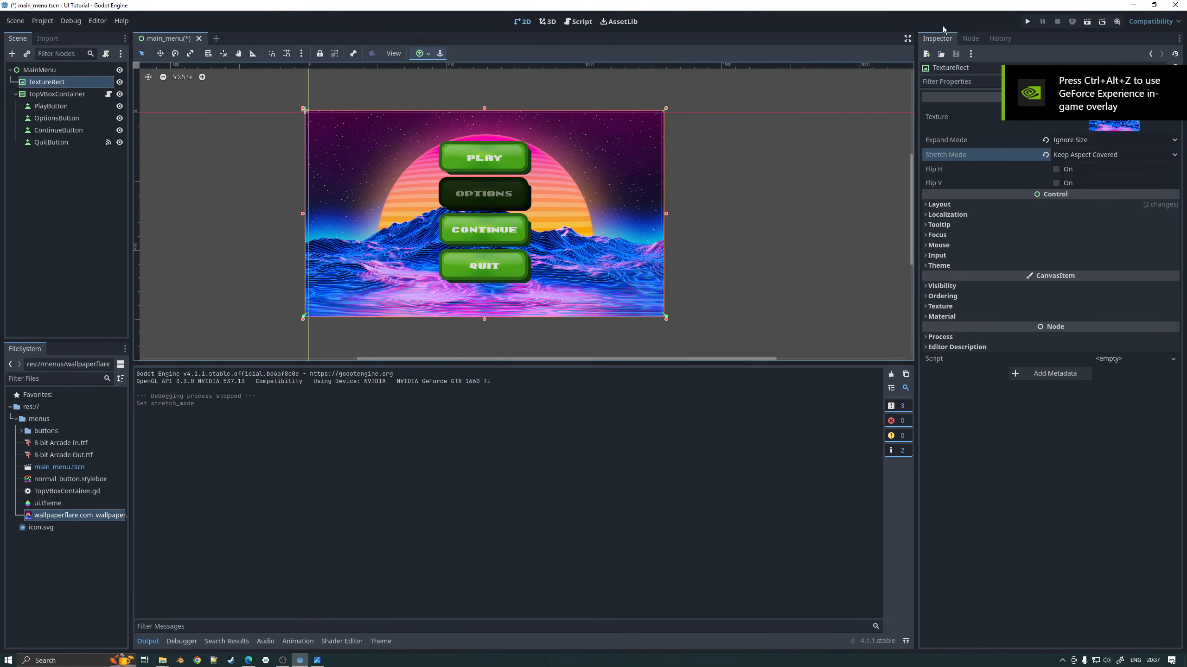
{"action": "left_click", "coordinate": [1026, 21]}
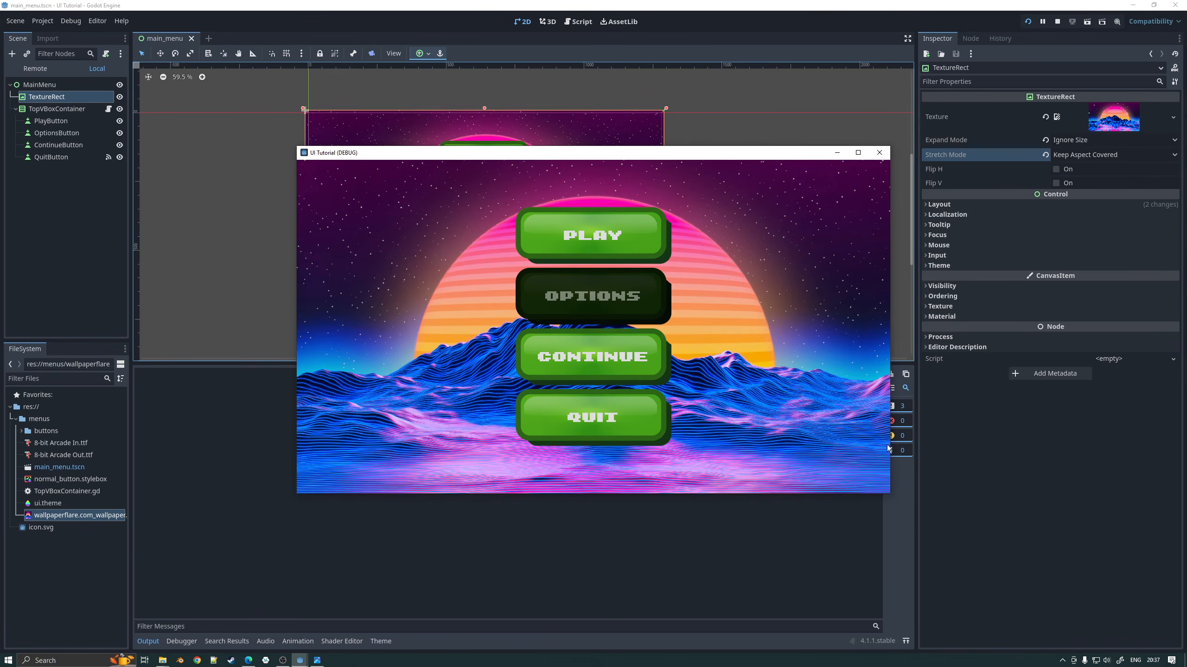
{"action": "left_click_drag", "start_coordinate": [890, 494], "coordinate": [690, 527]}
{"action": "left_click_drag", "start_coordinate": [658, 518], "coordinate": [901, 545]}
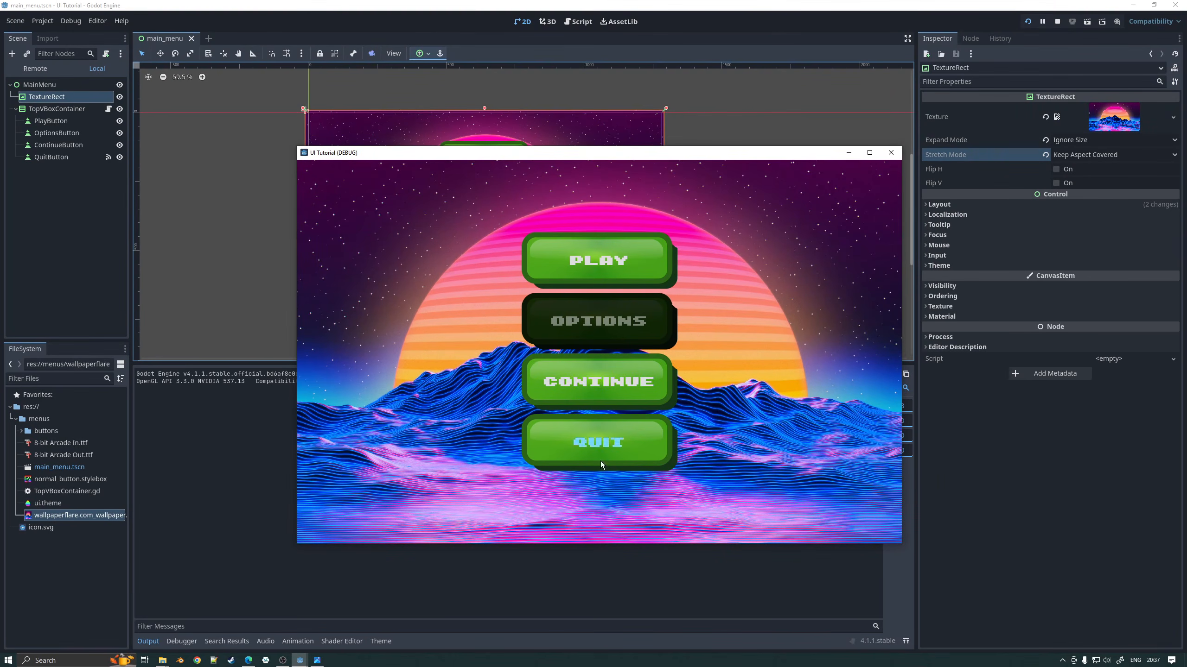
{"action": "left_click", "coordinate": [891, 153]}
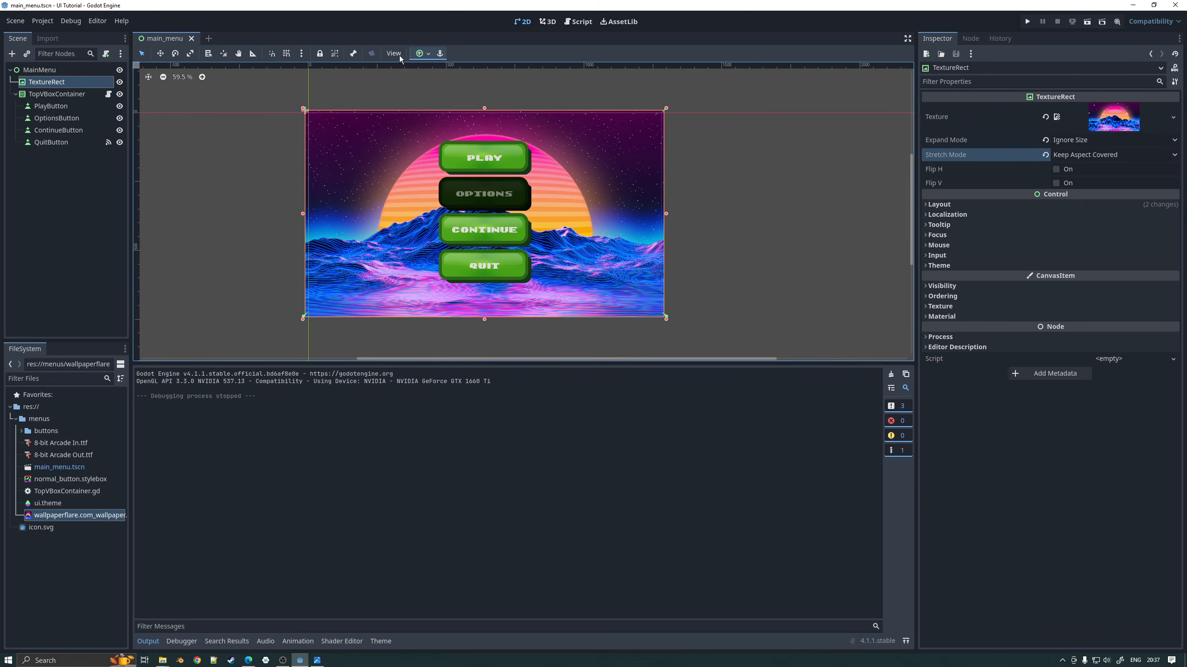
Step: Apply the Center Bottom anchor preset to the TopVBoxContainer and test it by running the project and resizing its window
{"action": "left_click", "coordinate": [93, 93]}
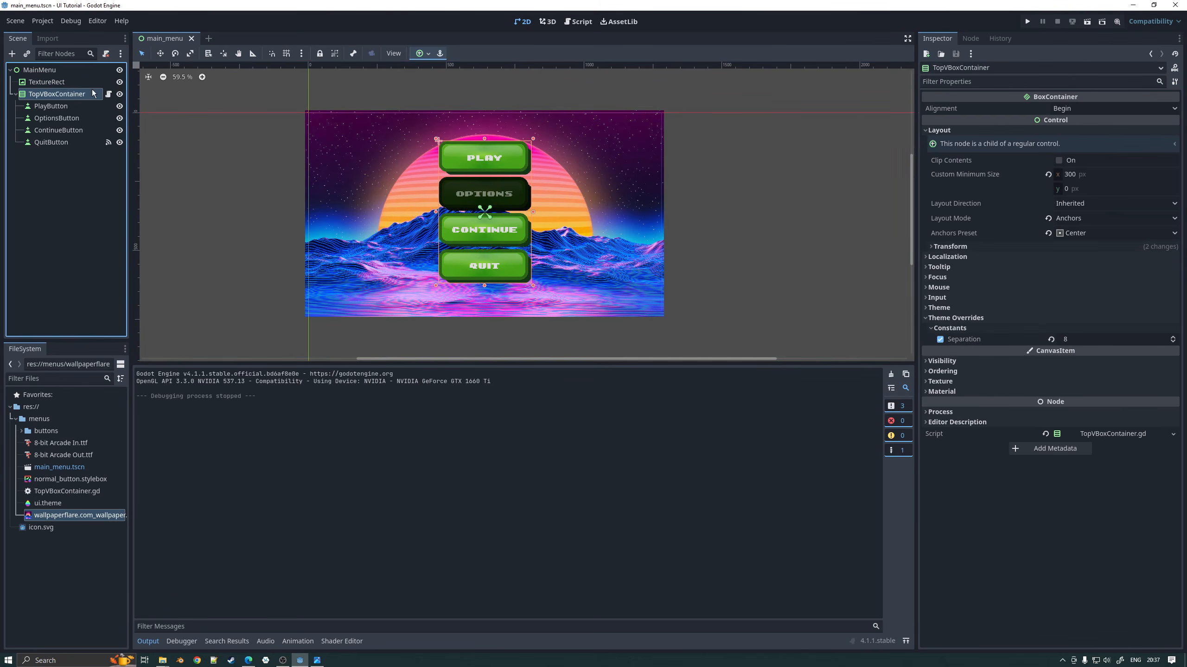
{"action": "left_click", "coordinate": [429, 54]}
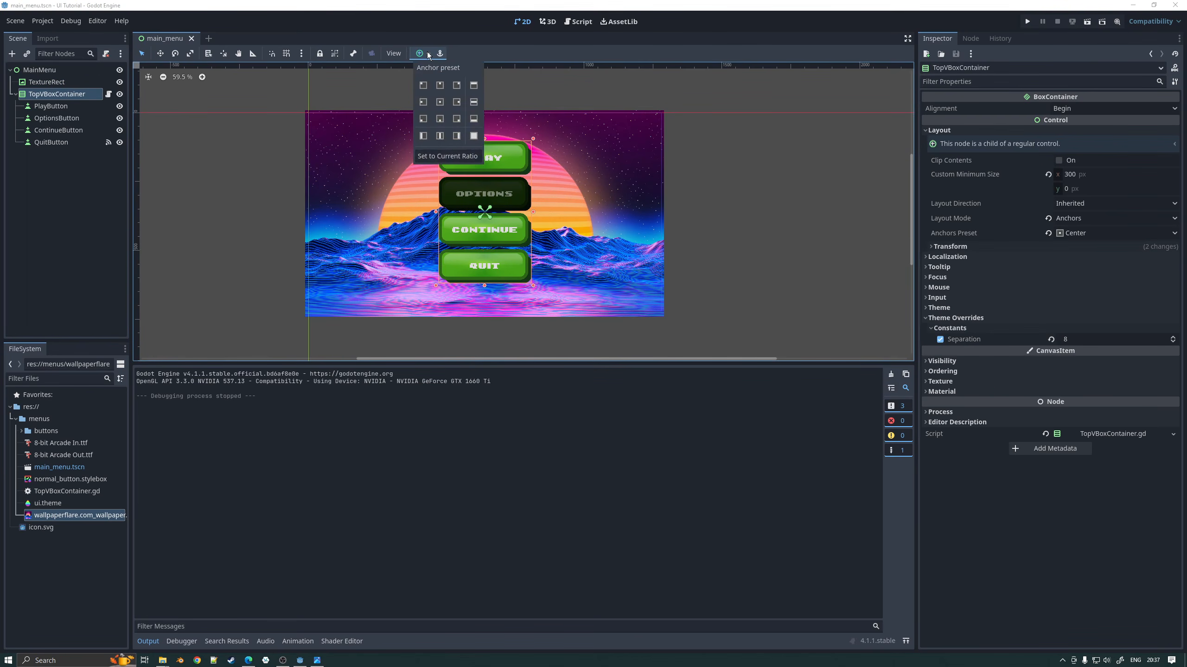
{"action": "left_click", "coordinate": [439, 118]}
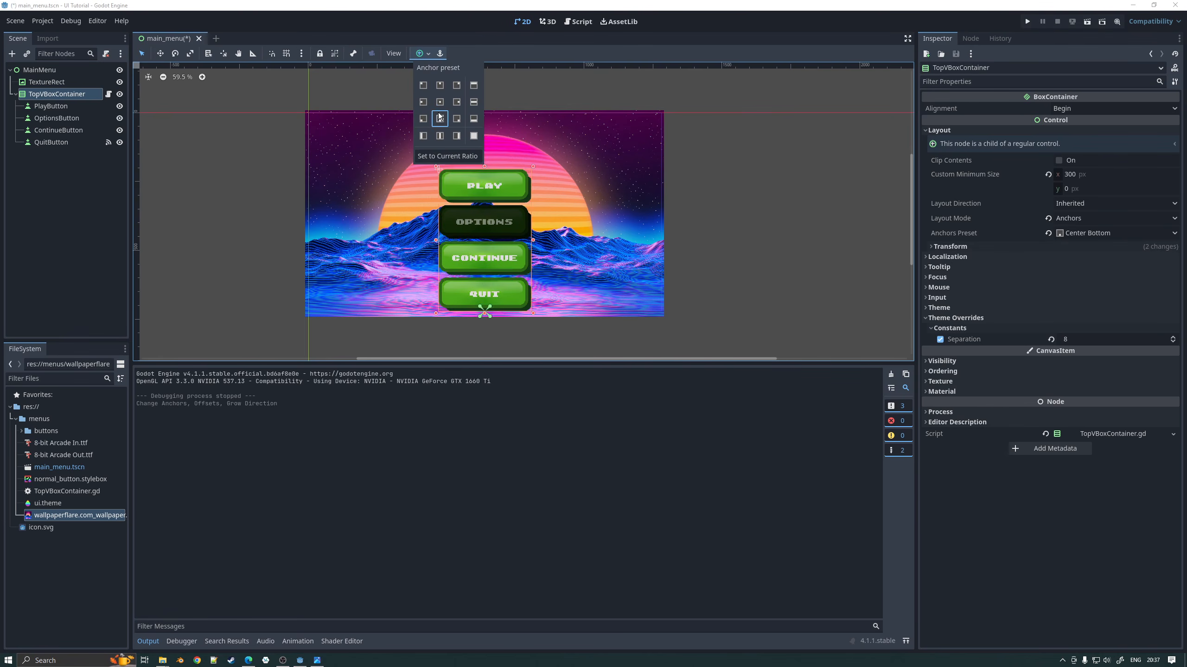
{"action": "left_click", "coordinate": [773, 209]}
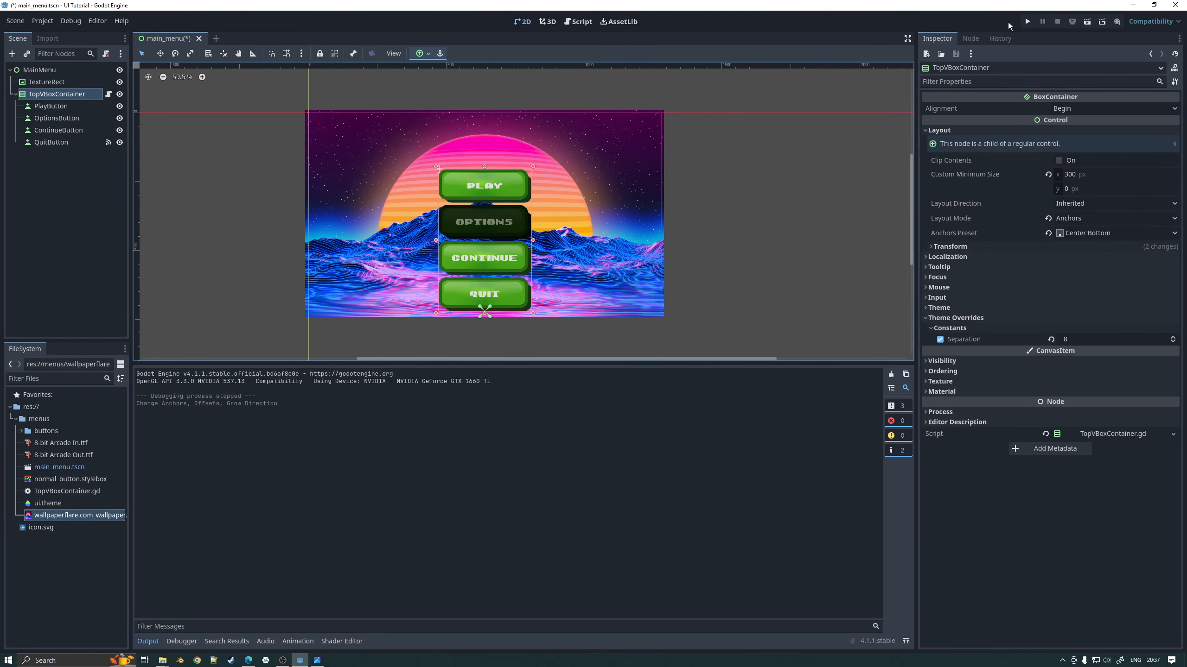
{"action": "left_click", "coordinate": [1027, 22]}
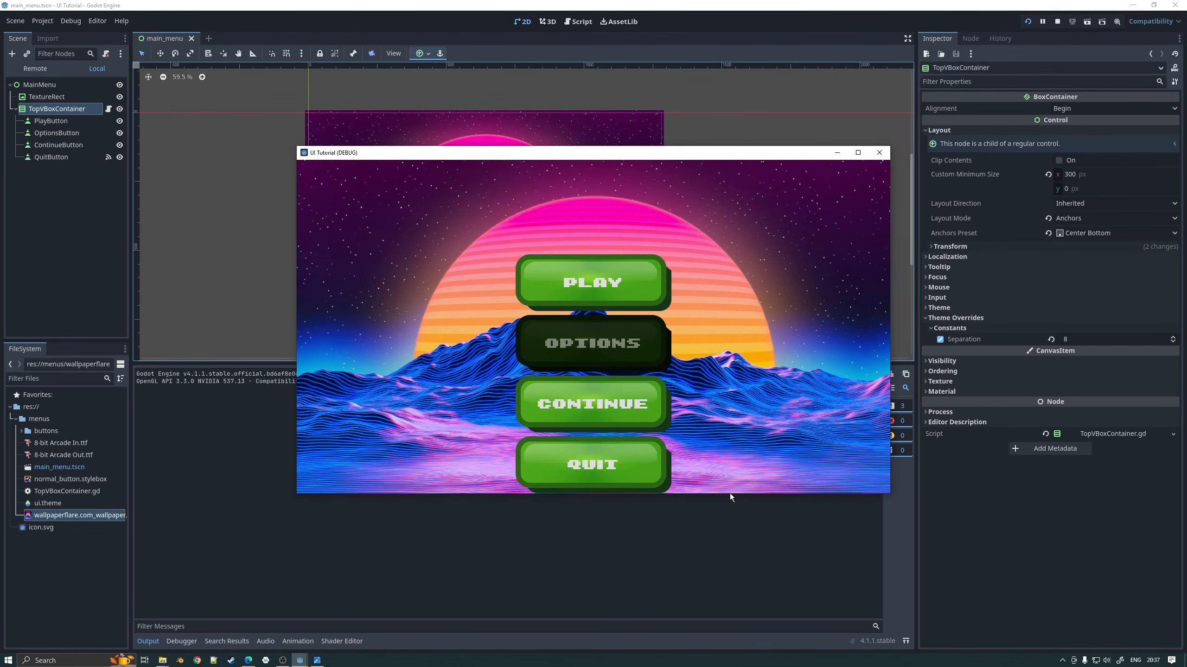
{"action": "left_click_drag", "start_coordinate": [892, 495], "coordinate": [901, 532]}
{"action": "left_click", "coordinate": [904, 153]}
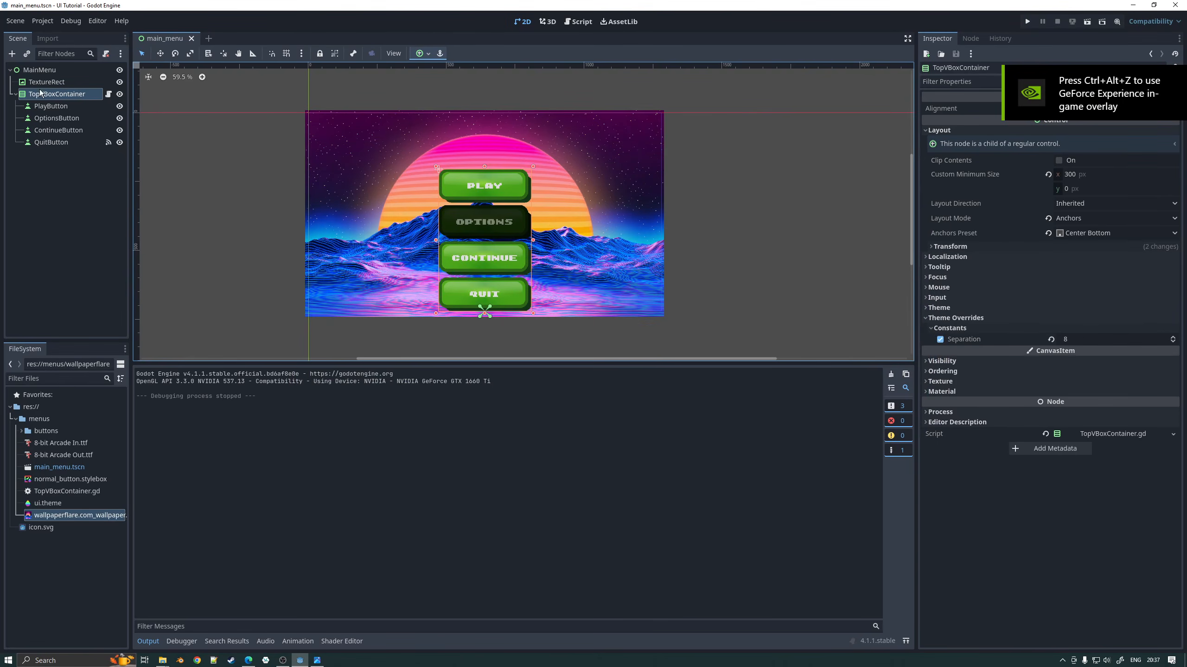
Step: Nudge the TopVBoxContainer upward to a Y position of 188 px, leaving a larger gap beneath the Quit button
{"action": "scroll", "coordinate": [516, 306], "scroll_direction": "up", "scroll_amount": 5}
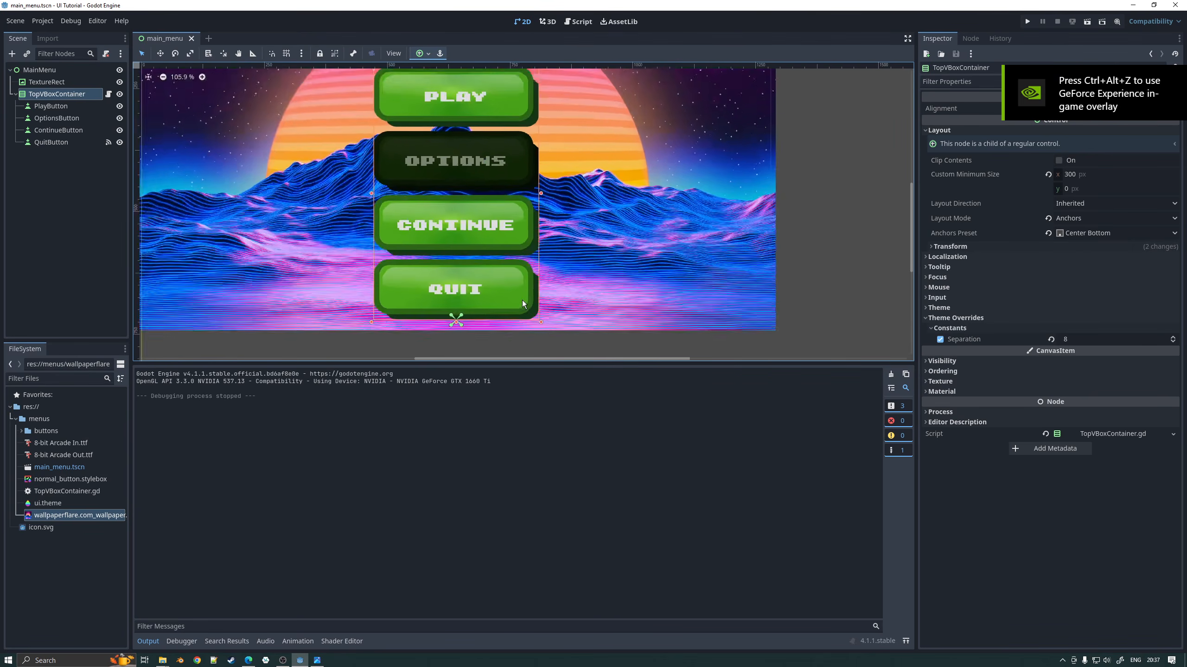
{"action": "scroll", "coordinate": [510, 303], "scroll_direction": "down", "scroll_amount": 3}
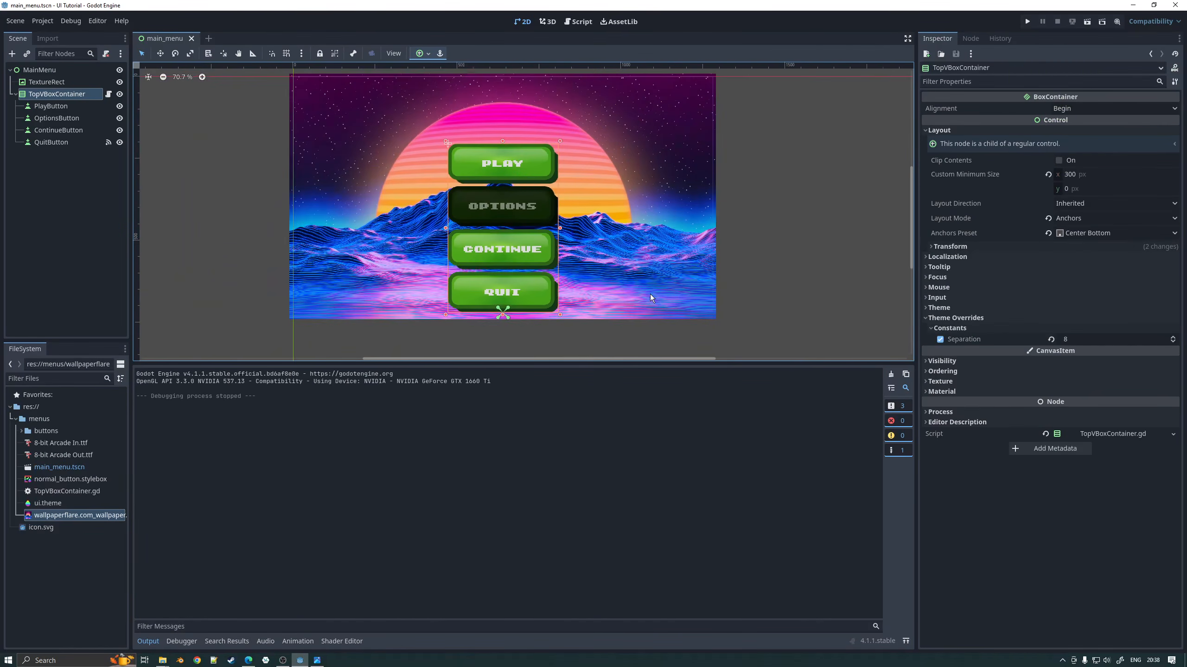
{"action": "key", "text": "Up"}
{"action": "key", "text": "Up"}
{"action": "key", "text": "Up"}
{"action": "key", "text": "Up"}
{"action": "key", "text": "Up"}
{"action": "key", "text": "Up"}
{"action": "key", "text": "Up"}
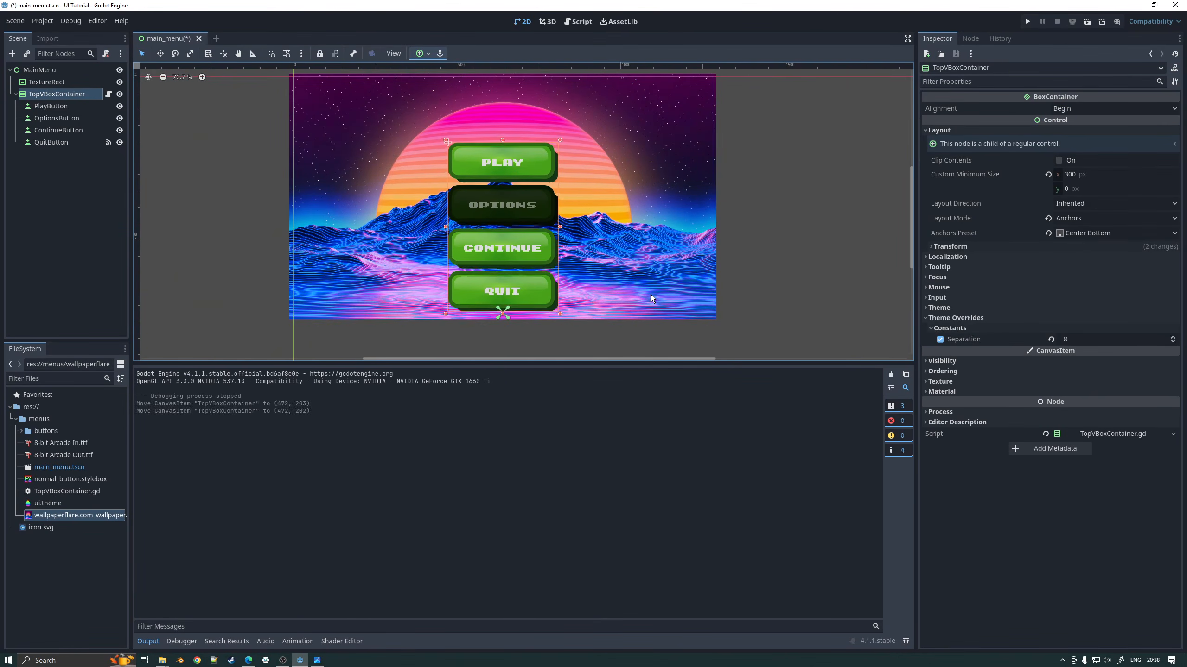
{"action": "key", "text": "Up"}
{"action": "key", "text": "Up"}
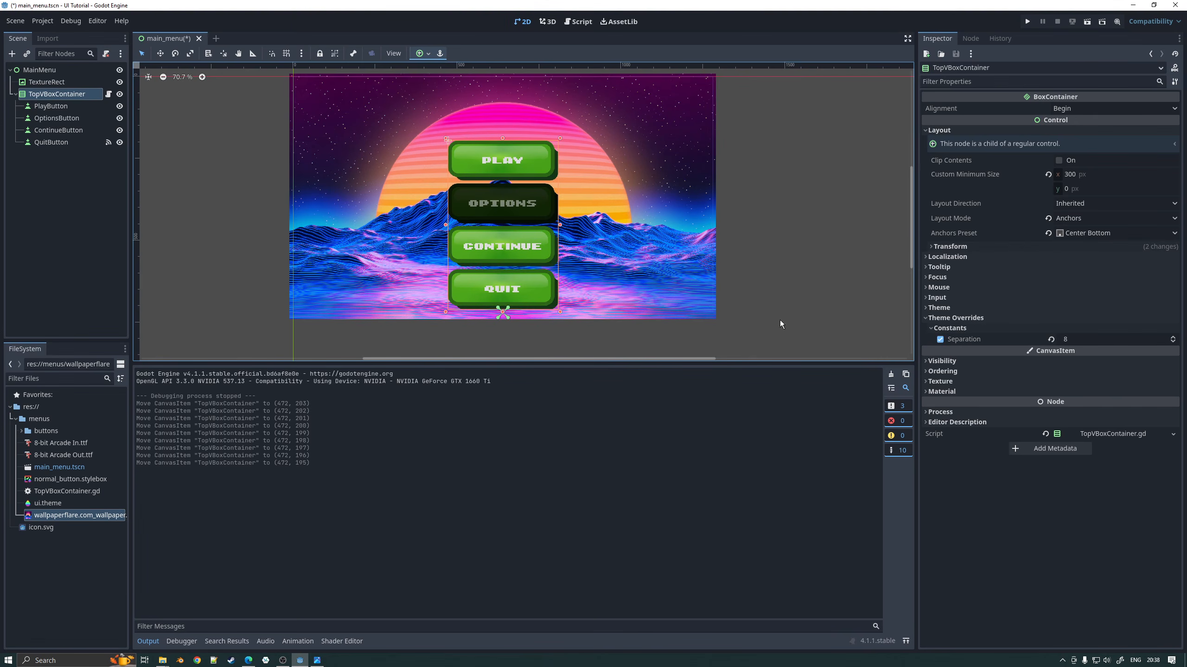
{"action": "left_click", "coordinate": [948, 246]}
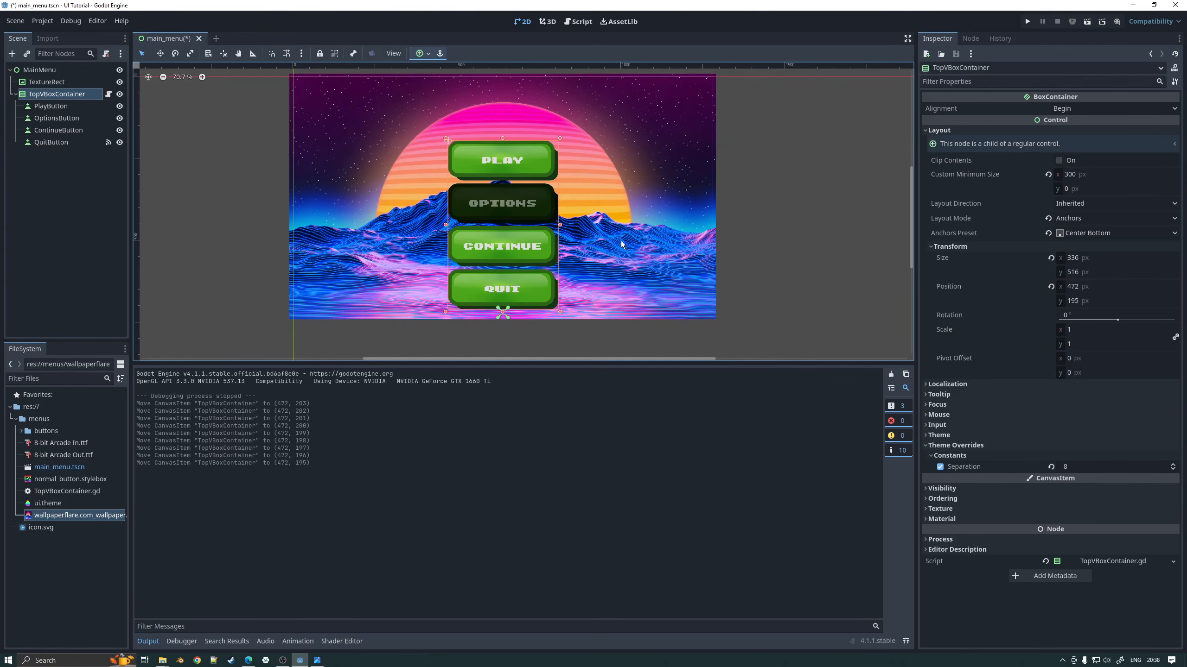
{"action": "key", "text": "Up"}
{"action": "key", "text": "Up"}
{"action": "key", "text": "Up"}
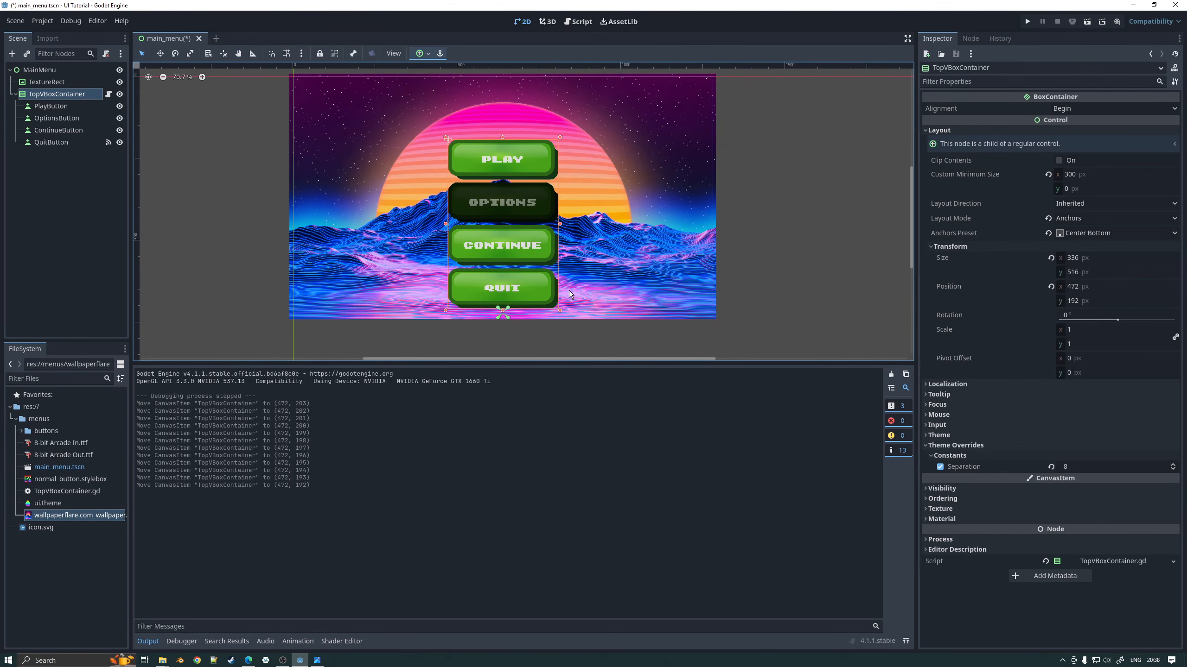
{"action": "key", "text": "Up"}
{"action": "key", "text": "Up"}
{"action": "key", "text": "Up"}
{"action": "key", "text": "Up"}
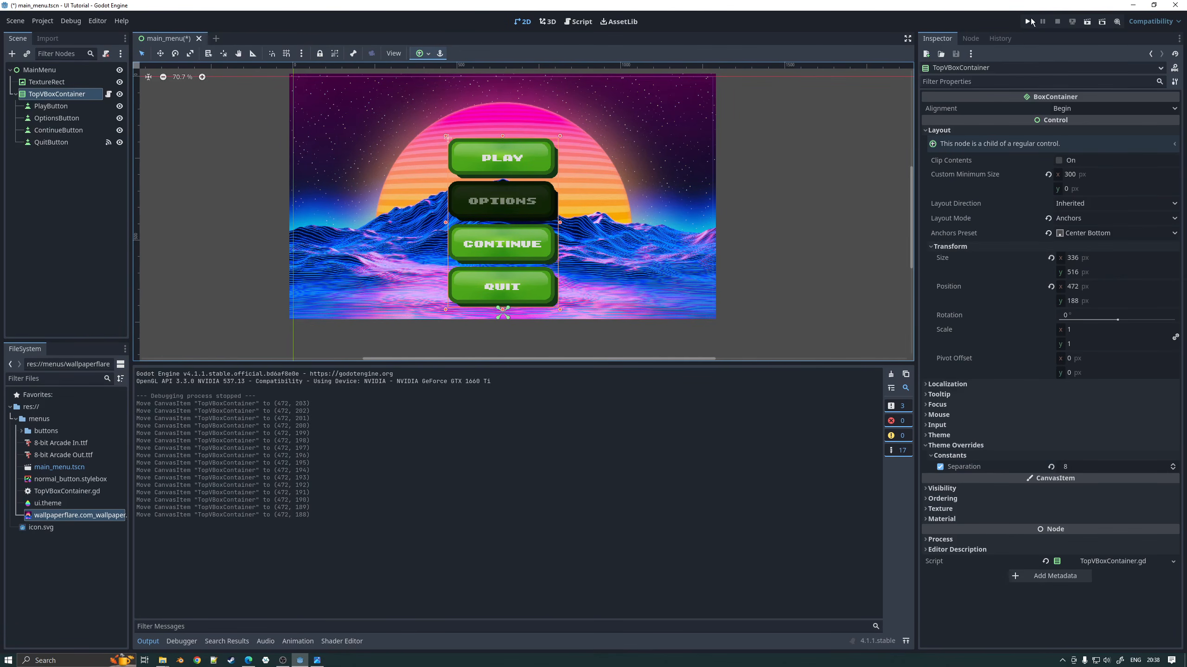
Step: Run the project and resize its window to check the raised button column, closing it when done
{"action": "left_click", "coordinate": [1027, 21]}
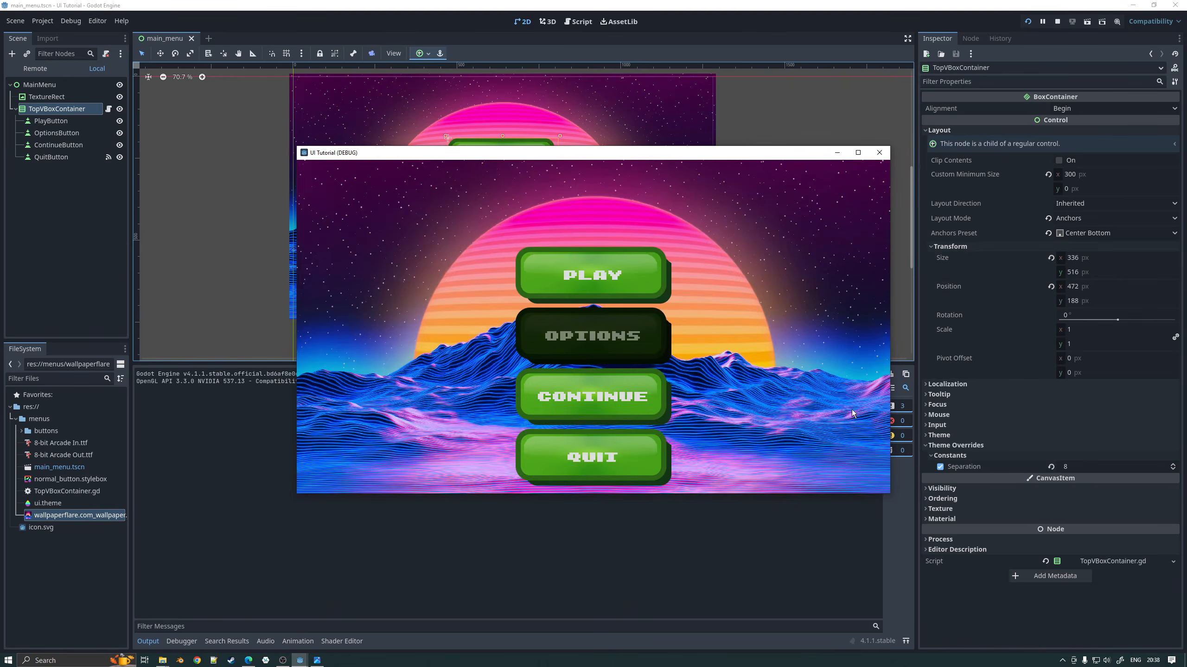
{"action": "left_click_drag", "start_coordinate": [889, 494], "coordinate": [891, 552]}
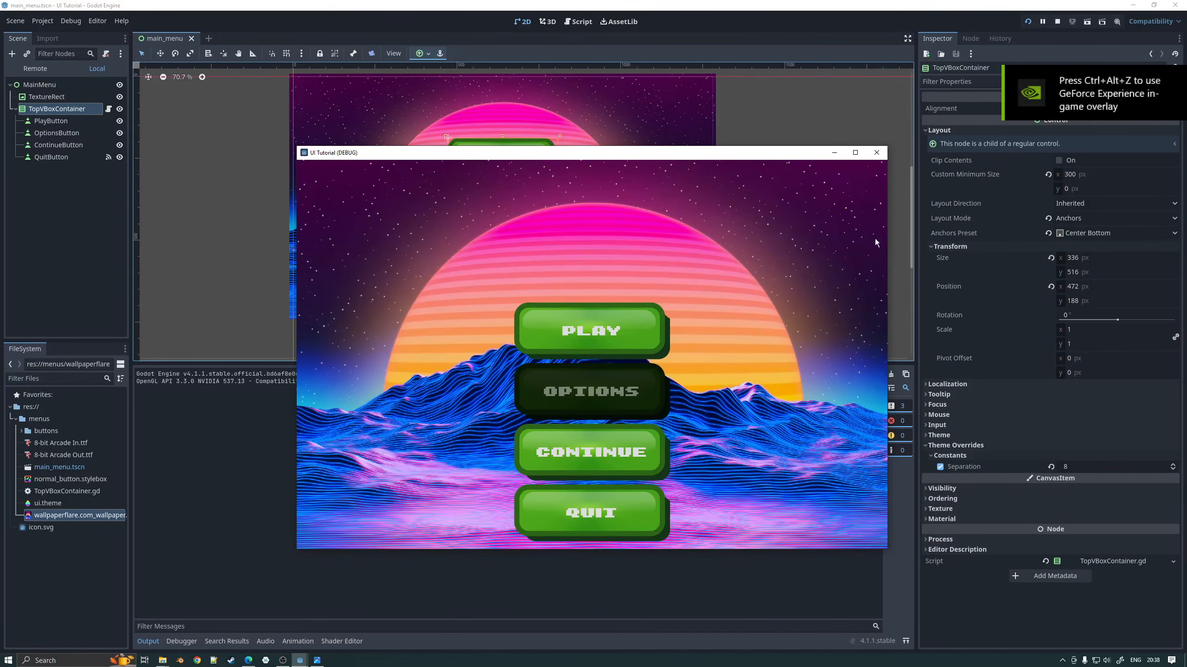
{"action": "left_click", "coordinate": [883, 153]}
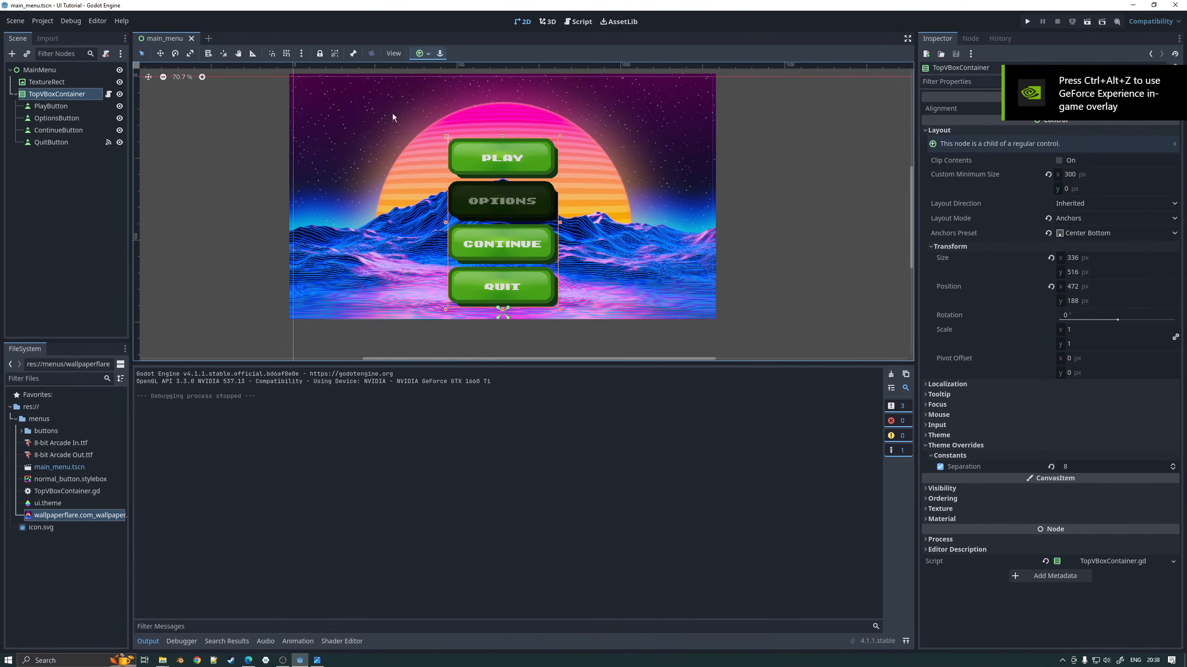
Step: Add a Label node as a child of MainMenu
{"action": "left_click", "coordinate": [36, 72]}
{"action": "right_click", "coordinate": [36, 72]}
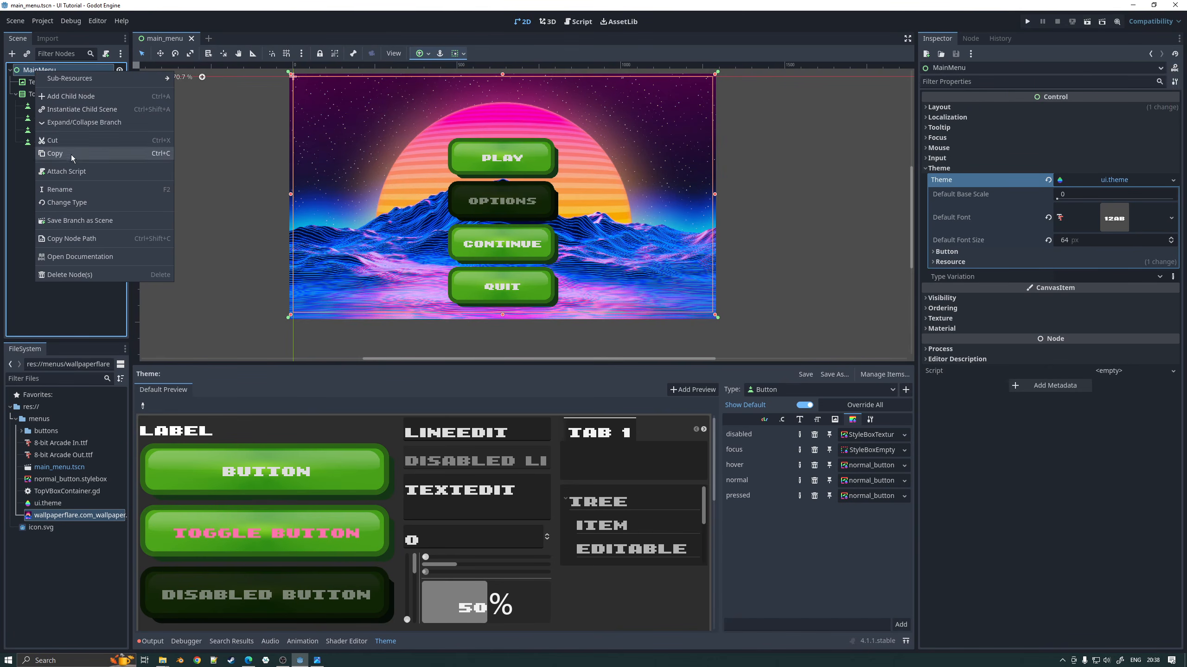
{"action": "left_click", "coordinate": [80, 97]}
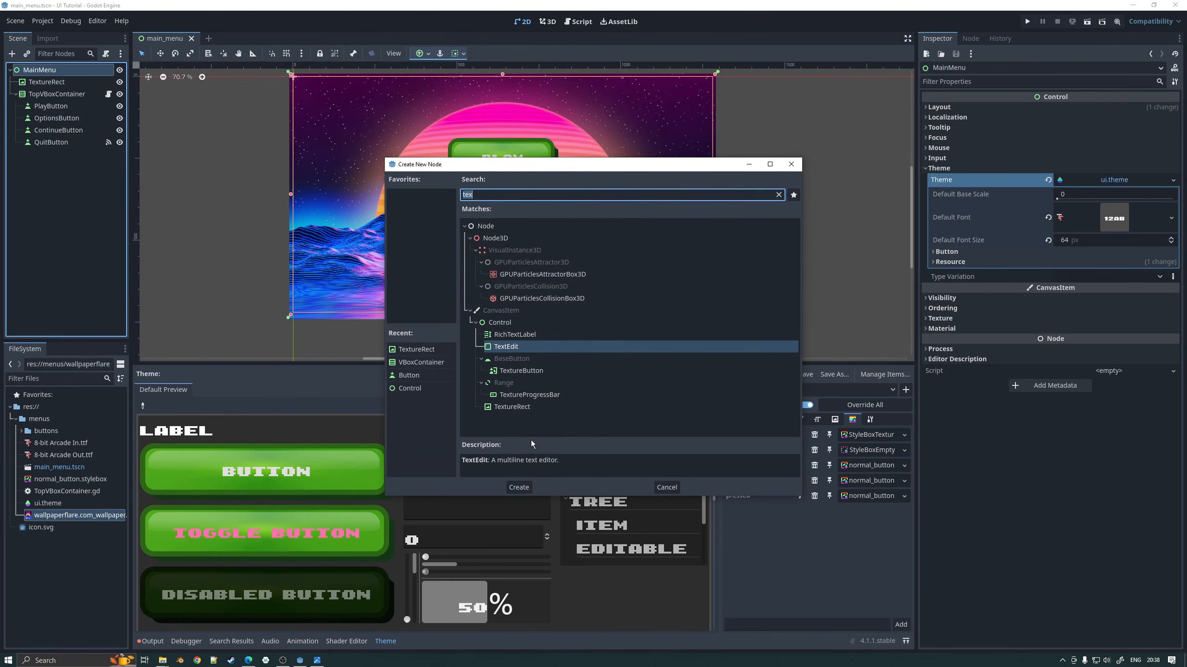
{"action": "type", "text": "lab"}
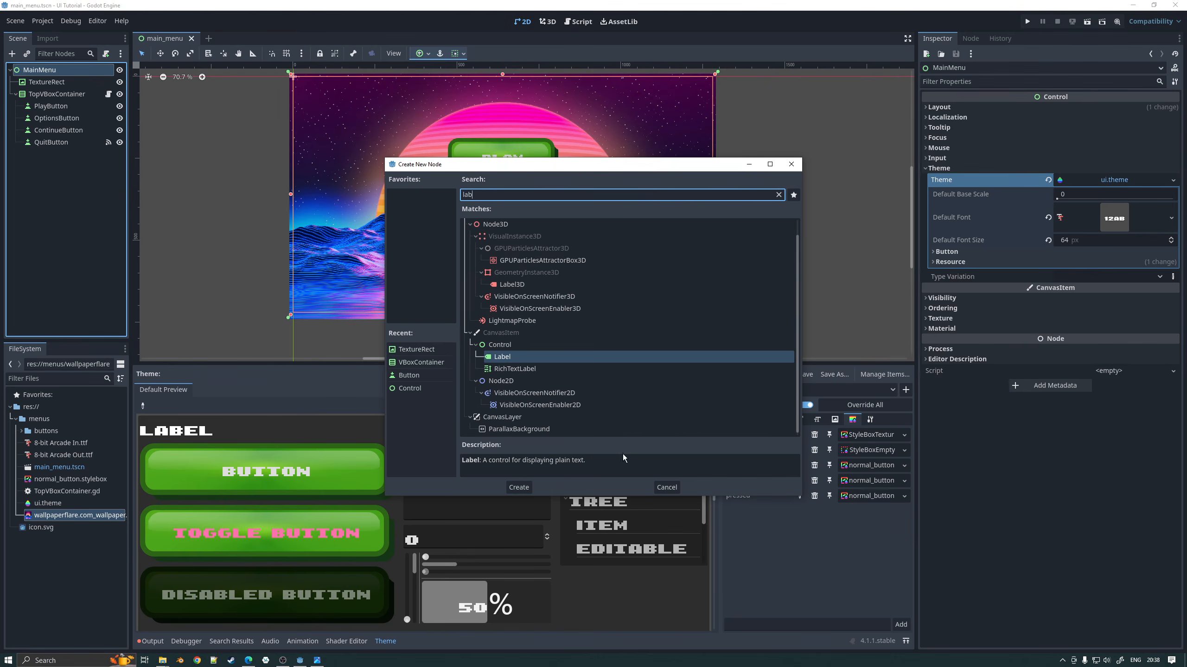
{"action": "left_click", "coordinate": [518, 487]}
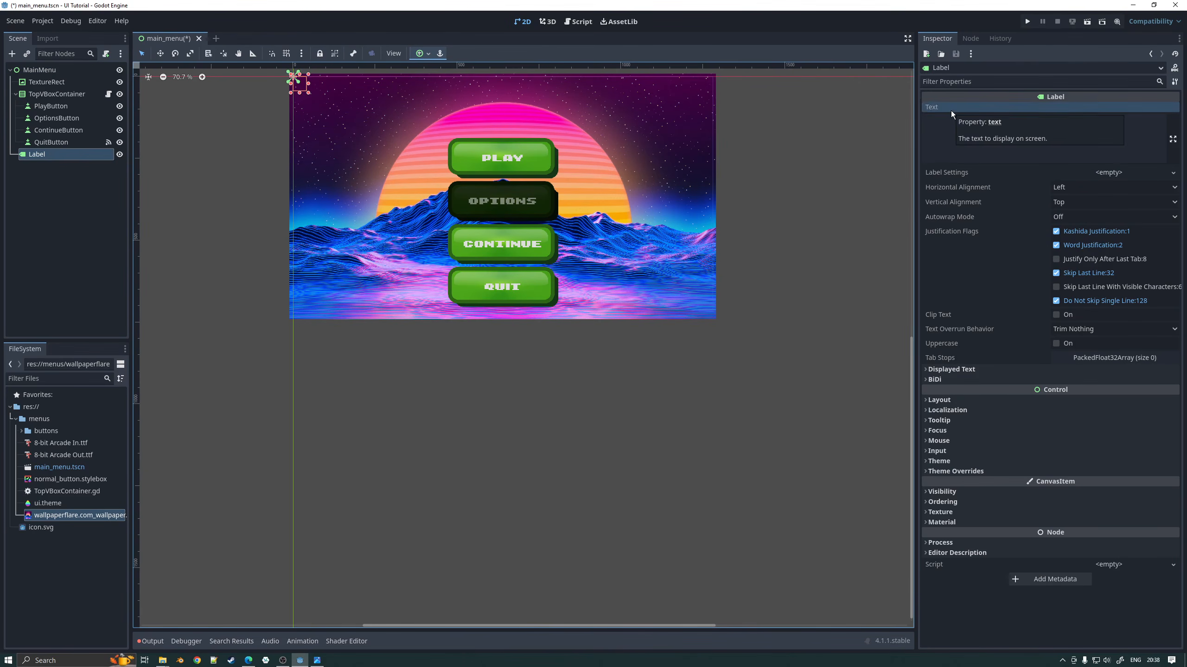
Step: Set the new Label's text to "Retro Beast"
{"action": "left_click", "coordinate": [947, 133]}
{"action": "type", "text": "Retro"}
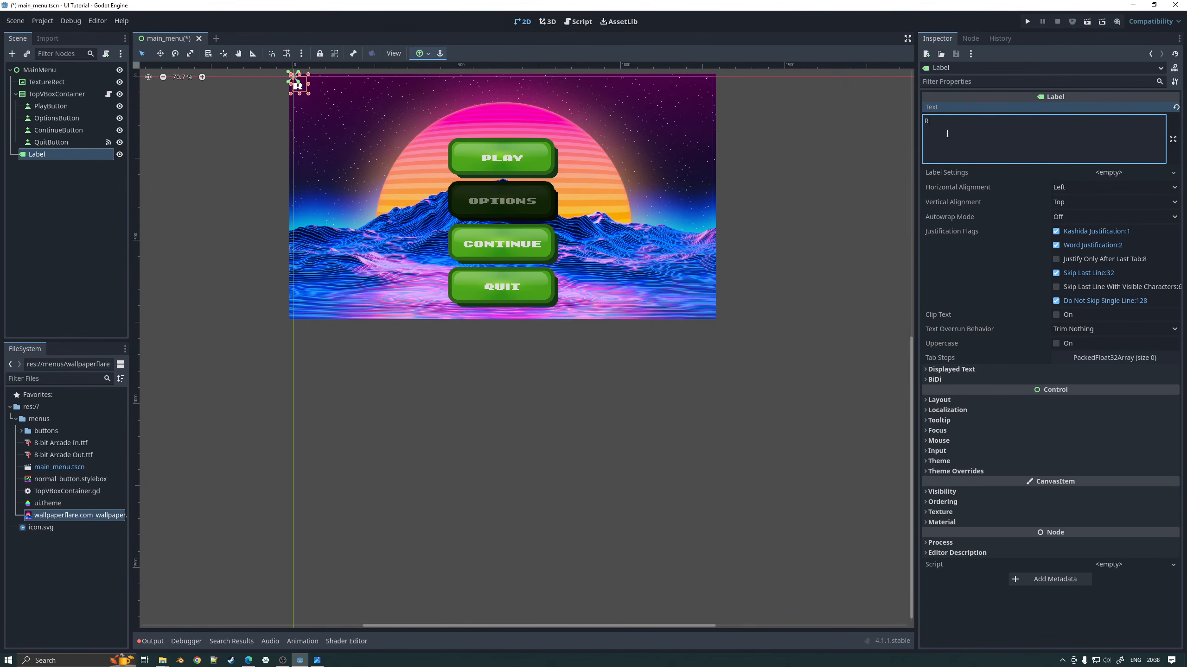
{"action": "key", "text": "BackSpace"}
{"action": "key", "text": "BackSpace"}
{"action": "key", "text": "BackSpace"}
{"action": "type", "text": "tro Beast"}
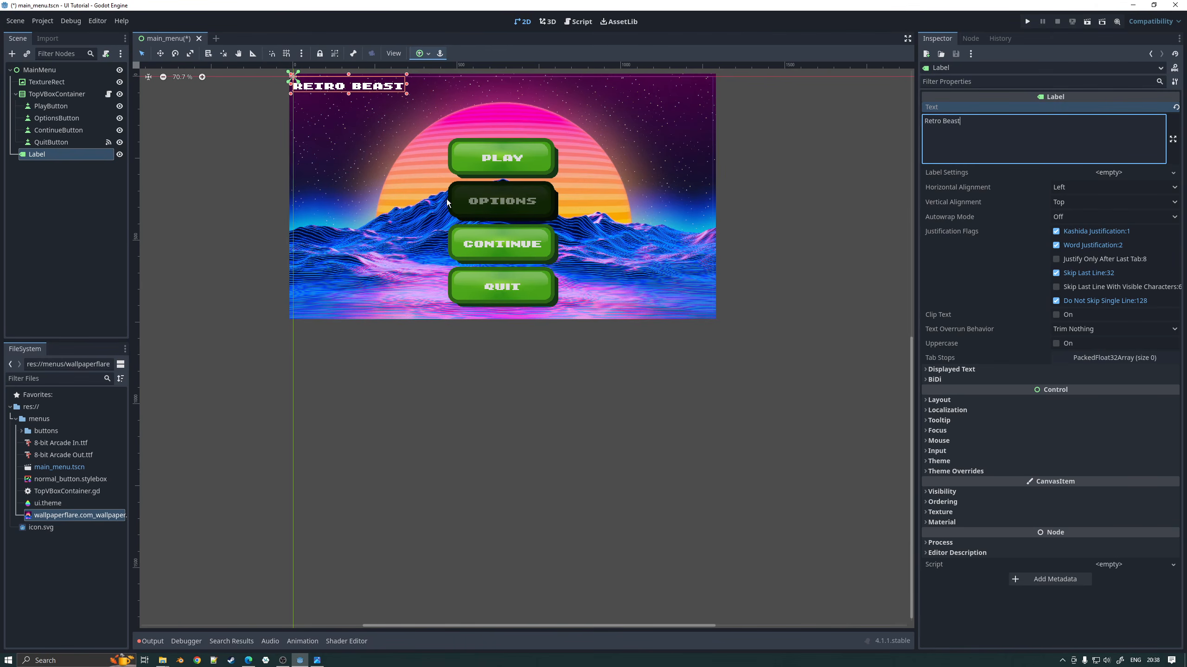
Step: Rename the Label node as Title and move it directly below the TextureRect in the scene tree
{"action": "left_click", "coordinate": [45, 159]}
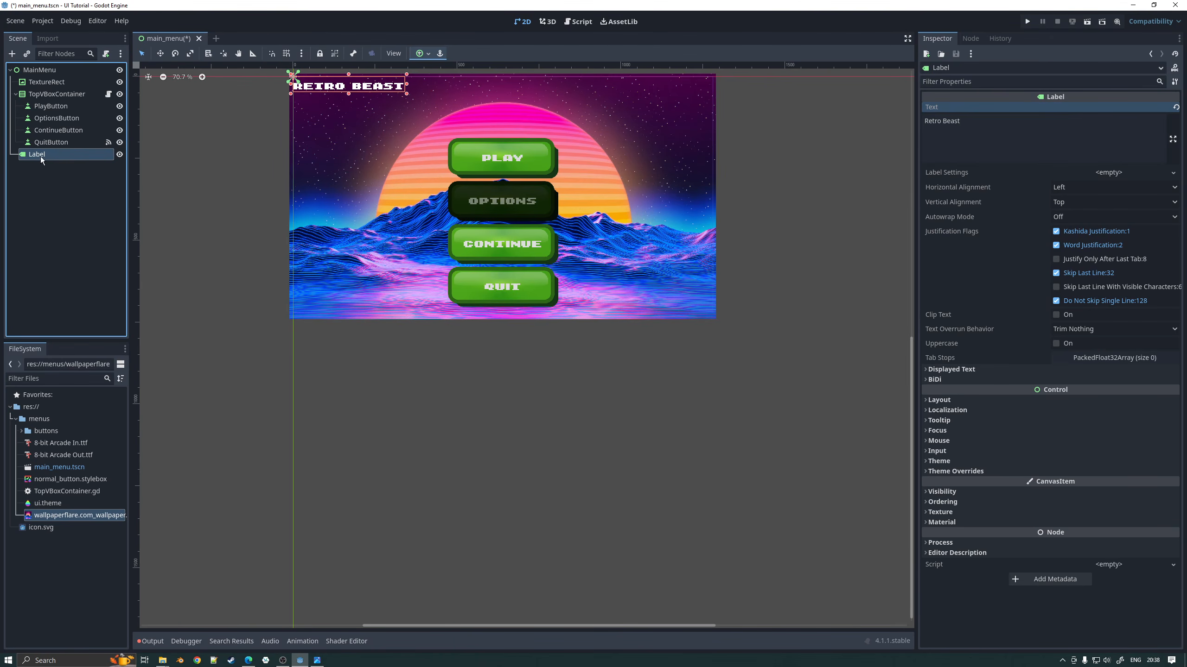
{"action": "type", "text": "Title"}
{"action": "key", "text": "Return"}
{"action": "left_click_drag", "start_coordinate": [16, 158], "coordinate": [41, 89]}
Step: Rename the TextureRect node as Background and select the Title label
{"action": "left_click", "coordinate": [44, 82]}
{"action": "left_click", "coordinate": [44, 83]}
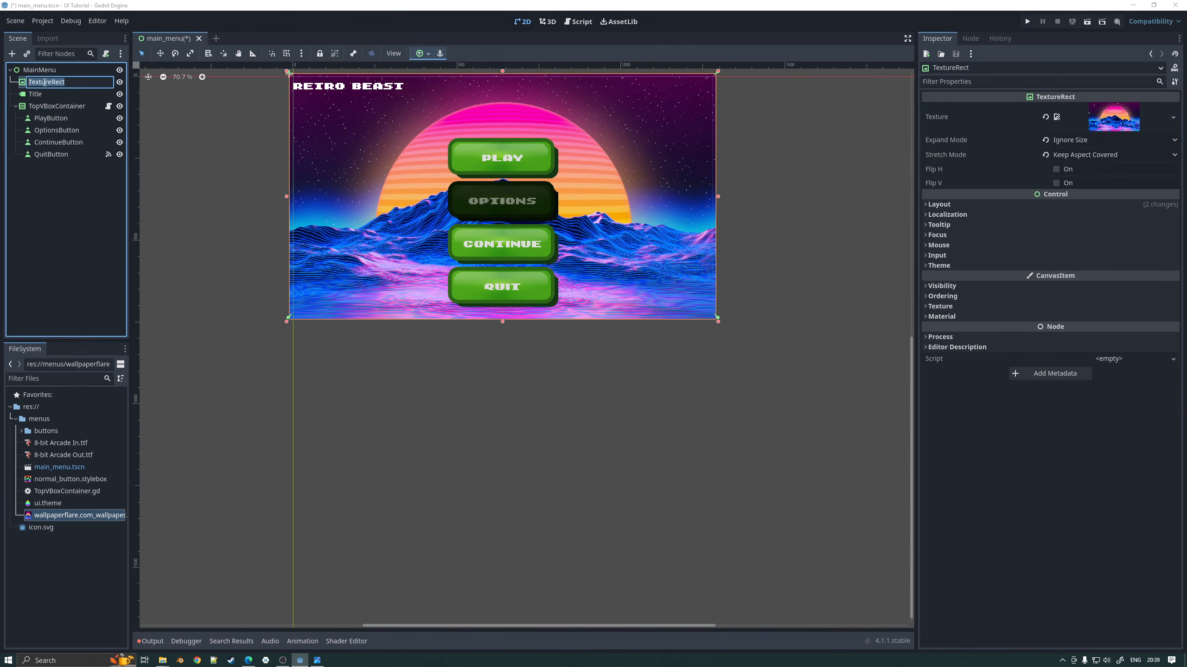
{"action": "type", "text": "Background"}
{"action": "key", "text": "Return"}
{"action": "left_click", "coordinate": [42, 93]}
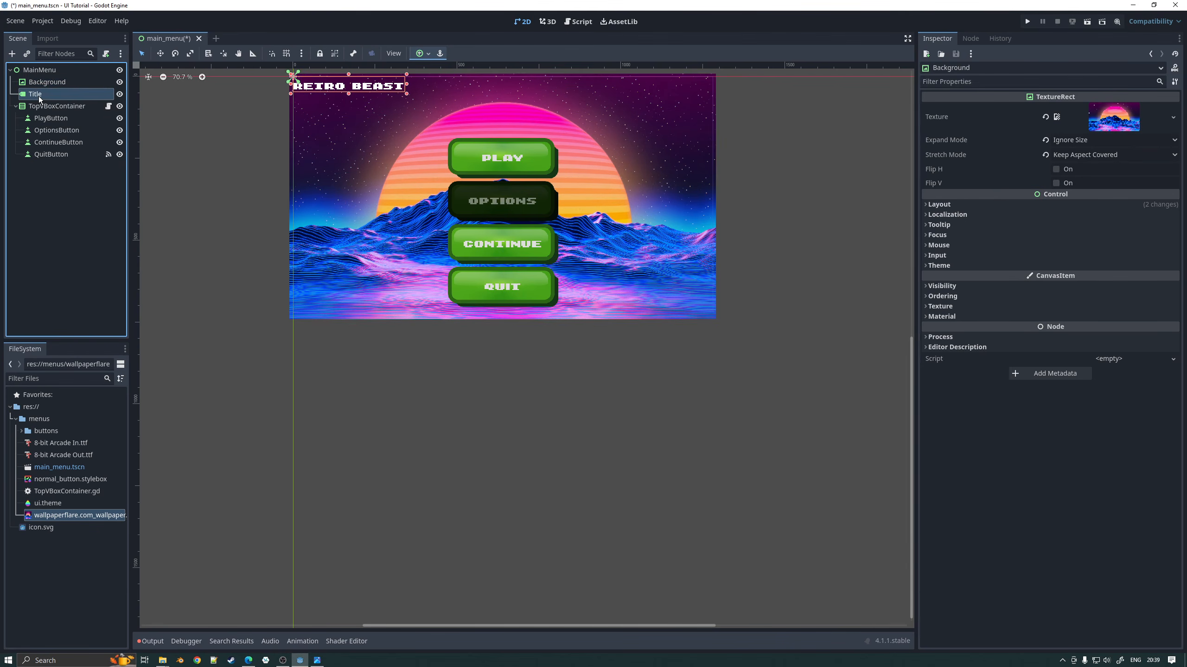
Step: Anchor the Title label across the top with the Top Wide preset and set its horizontal alignment to Center
{"action": "left_click", "coordinate": [425, 54]}
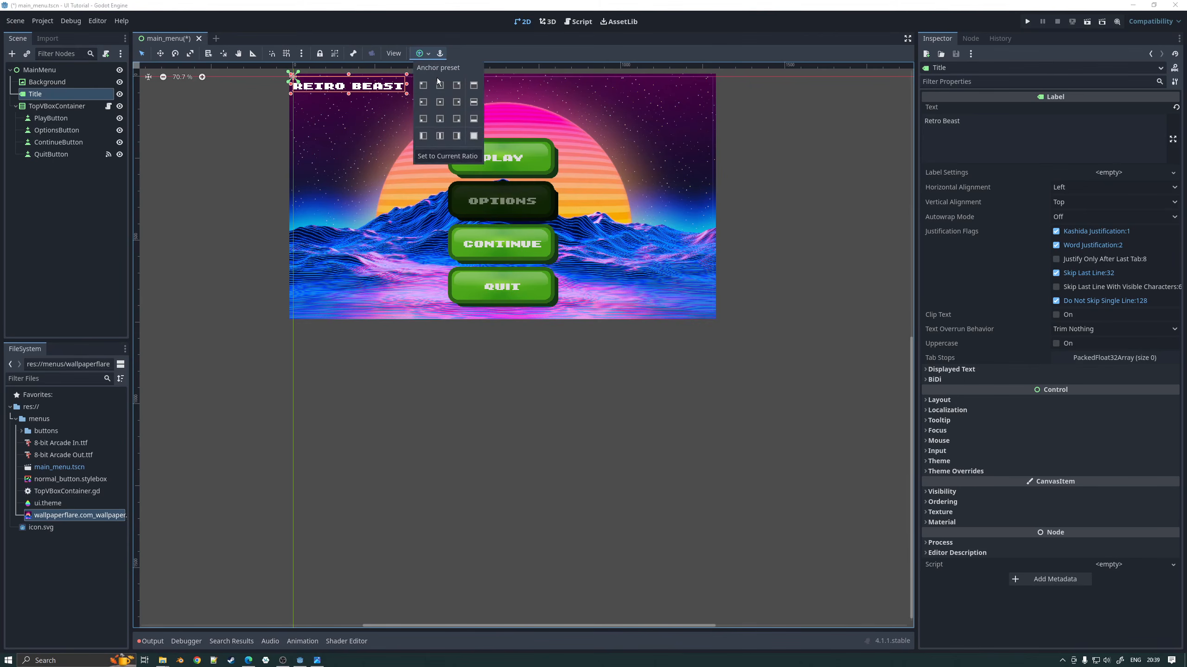
{"action": "left_click", "coordinate": [474, 85]}
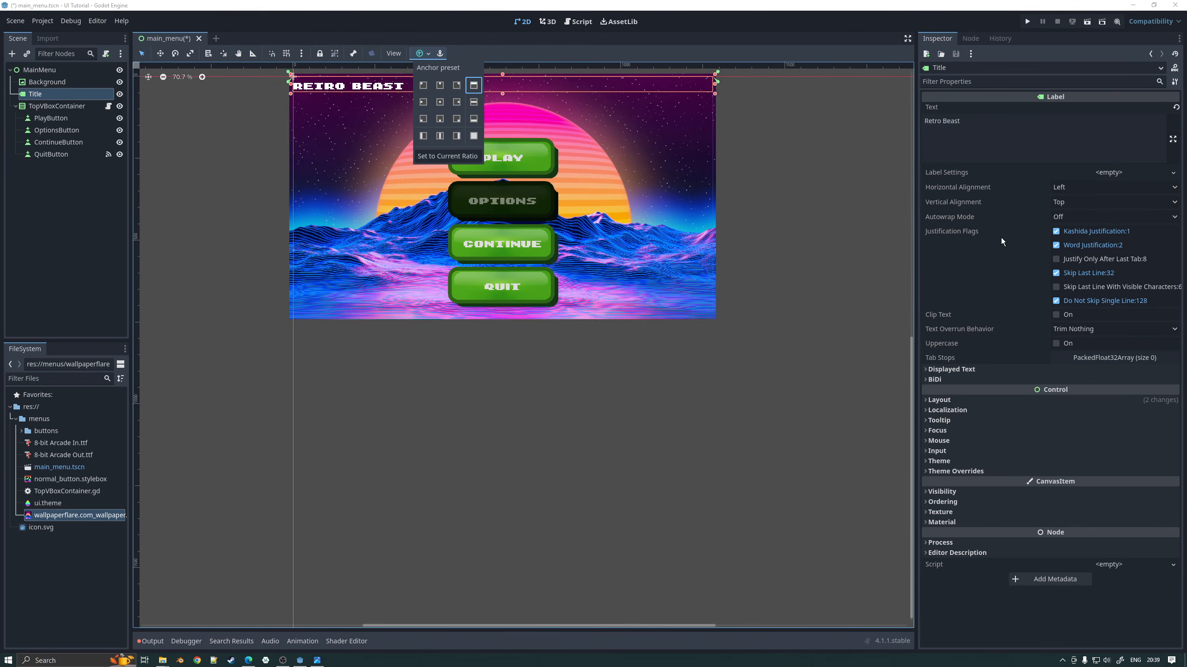
{"action": "left_click", "coordinate": [1068, 191]}
{"action": "left_click", "coordinate": [1067, 192]}
{"action": "left_click", "coordinate": [1075, 216]}
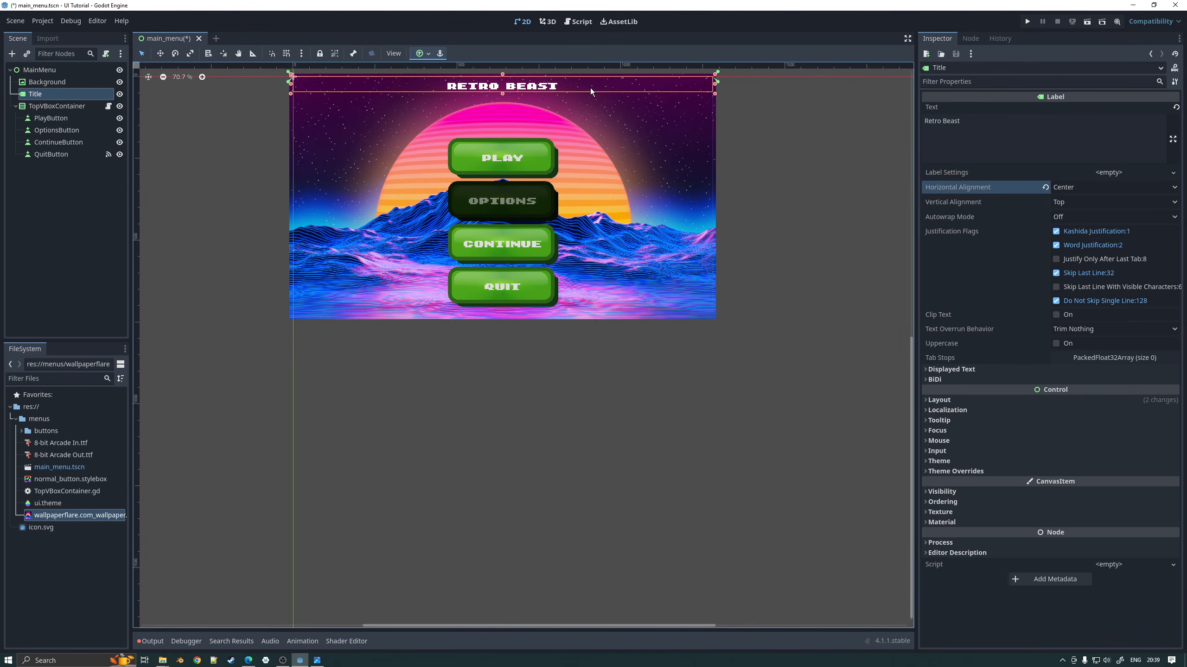
Step: Select the Title label and nudge it down about 10 pixels from the top edge of the menu
{"action": "left_click", "coordinate": [70, 87]}
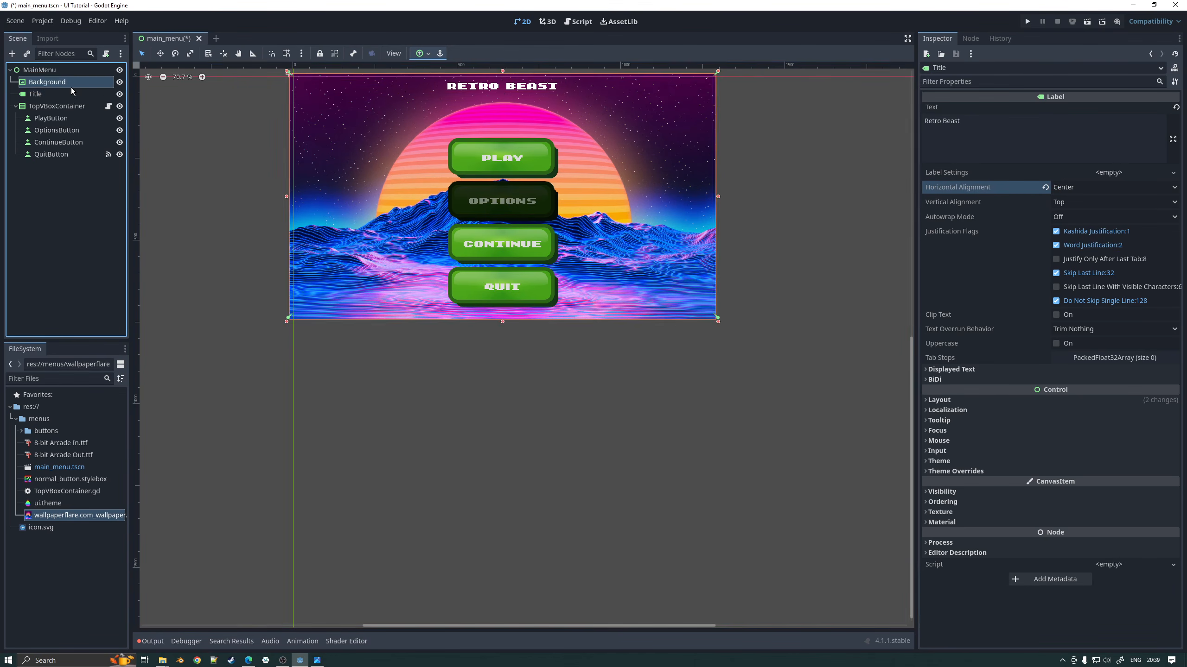
{"action": "left_click", "coordinate": [67, 95]}
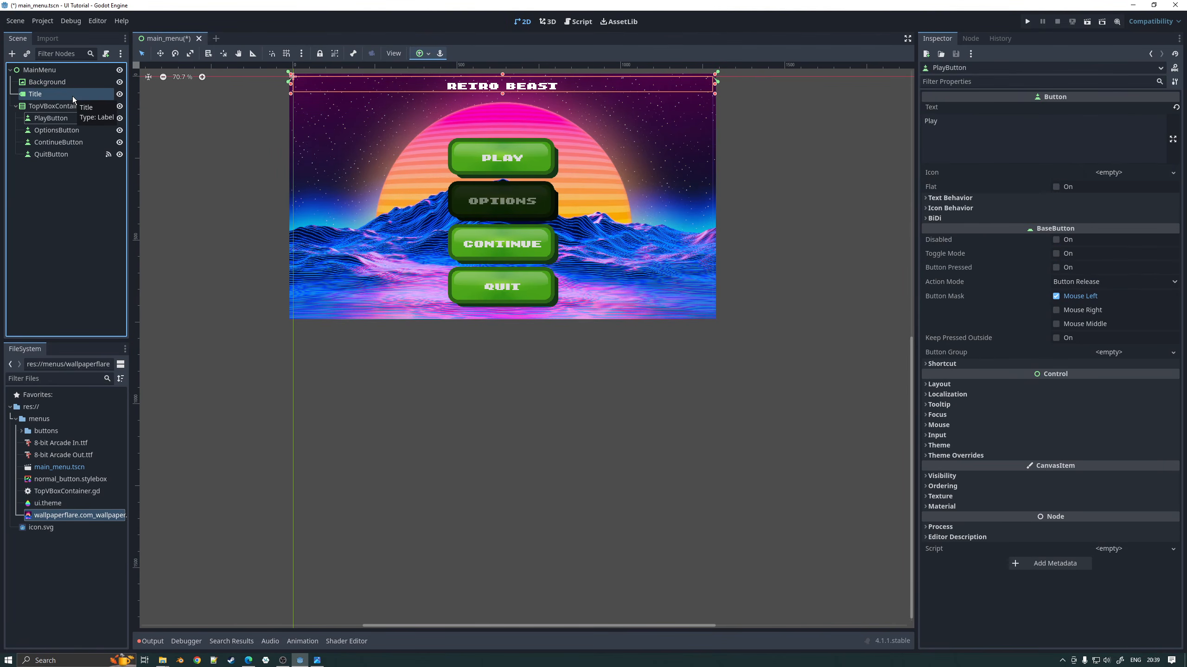
{"action": "left_click_drag", "start_coordinate": [72, 96], "coordinate": [70, 97]}
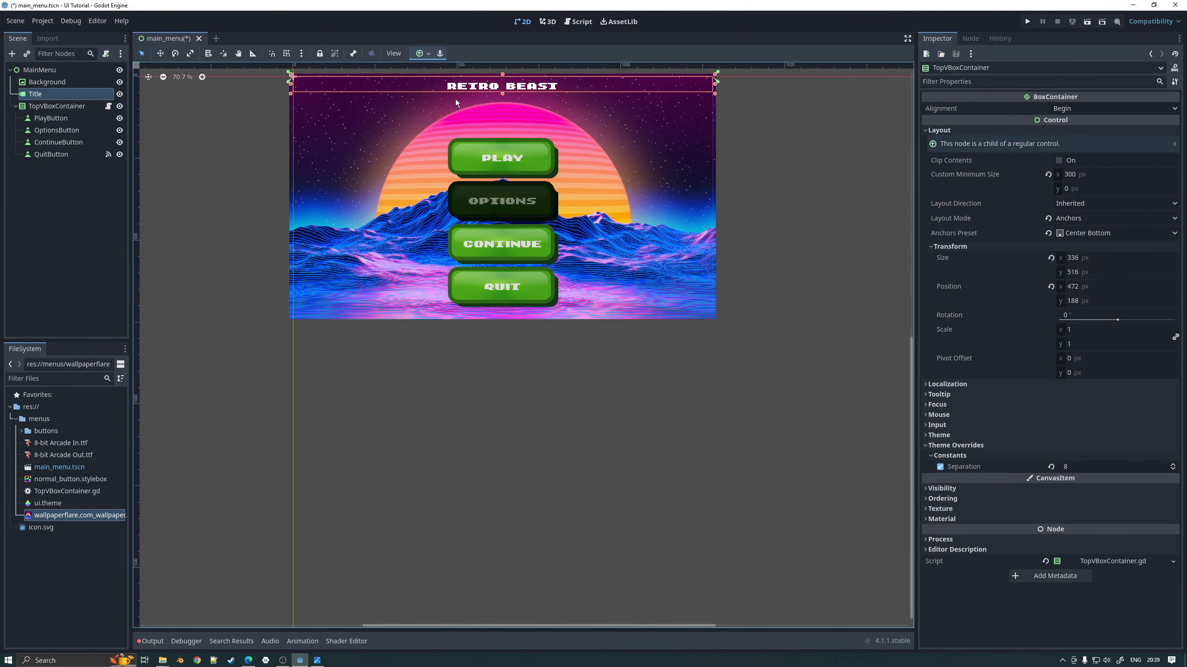
{"action": "key", "text": "Down"}
{"action": "key", "text": "Down"}
{"action": "key", "text": "Down"}
{"action": "key", "text": "Down"}
{"action": "key", "text": "Down"}
{"action": "key", "text": "Down"}
{"action": "key", "text": "Down"}
{"action": "key", "text": "Down"}
{"action": "key", "text": "Down"}
{"action": "key", "text": "Down"}
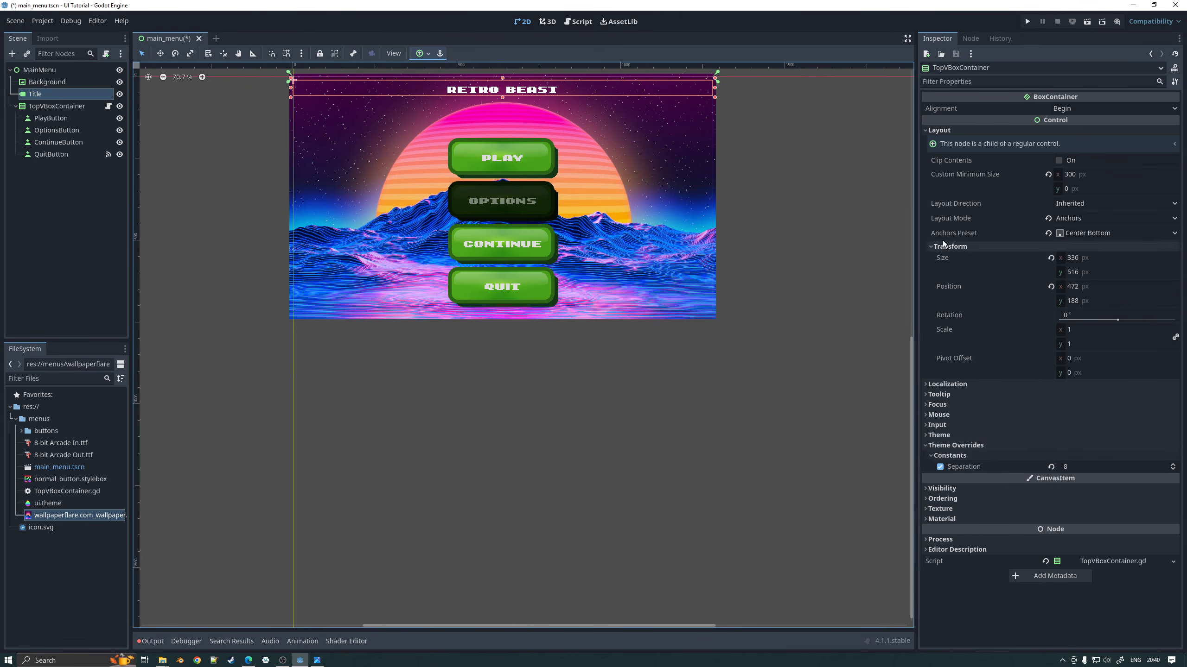
{"action": "left_click", "coordinate": [926, 130]}
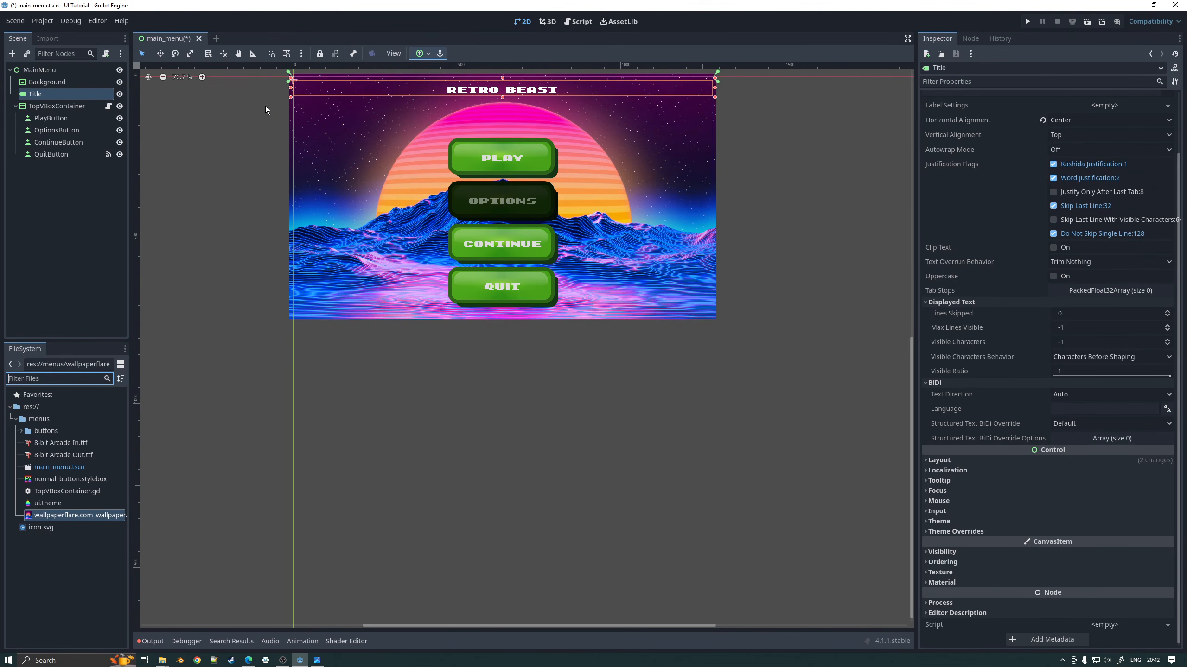
Step: Enable the Title label's font size theme override and set it to 64 px
{"action": "left_click", "coordinate": [37, 105]}
{"action": "left_click", "coordinate": [39, 97]}
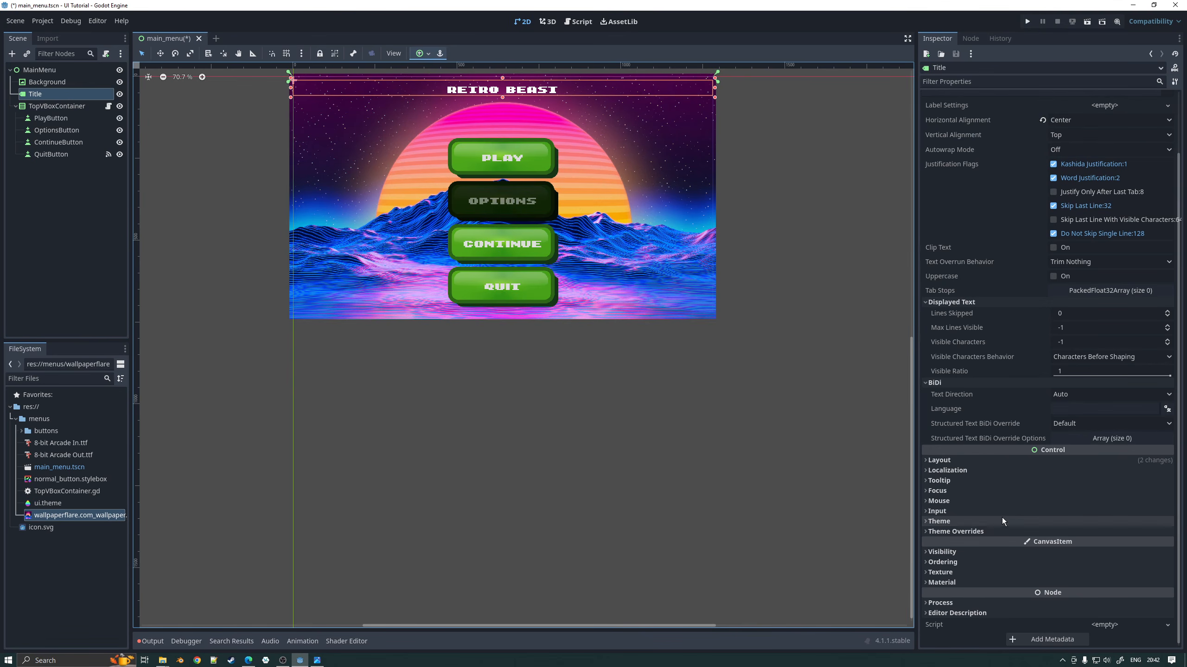
{"action": "left_click", "coordinate": [945, 533]}
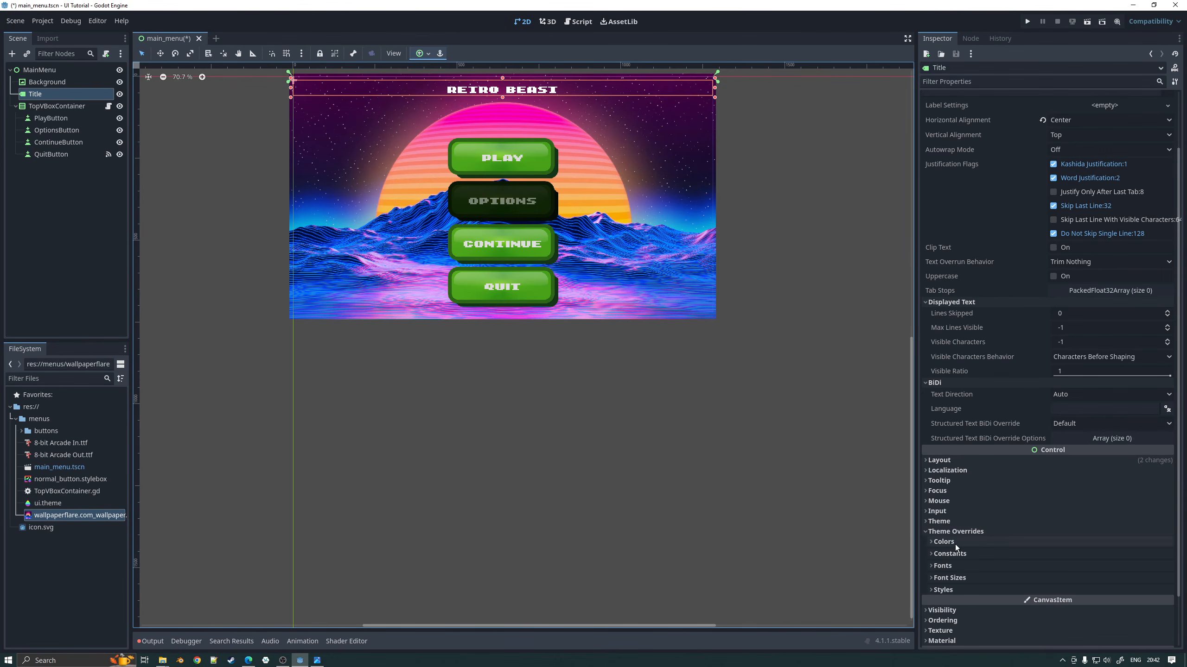
{"action": "scroll", "coordinate": [986, 536], "scroll_direction": "down", "scroll_amount": 2}
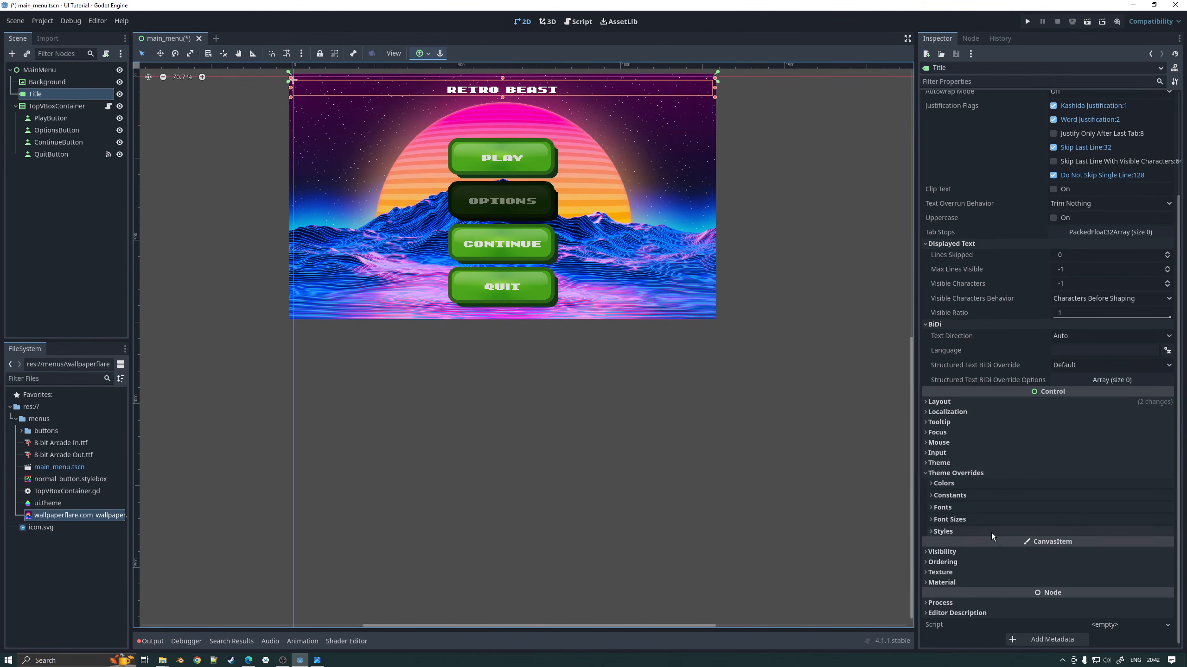
{"action": "left_click", "coordinate": [955, 520]}
{"action": "left_click", "coordinate": [962, 533]}
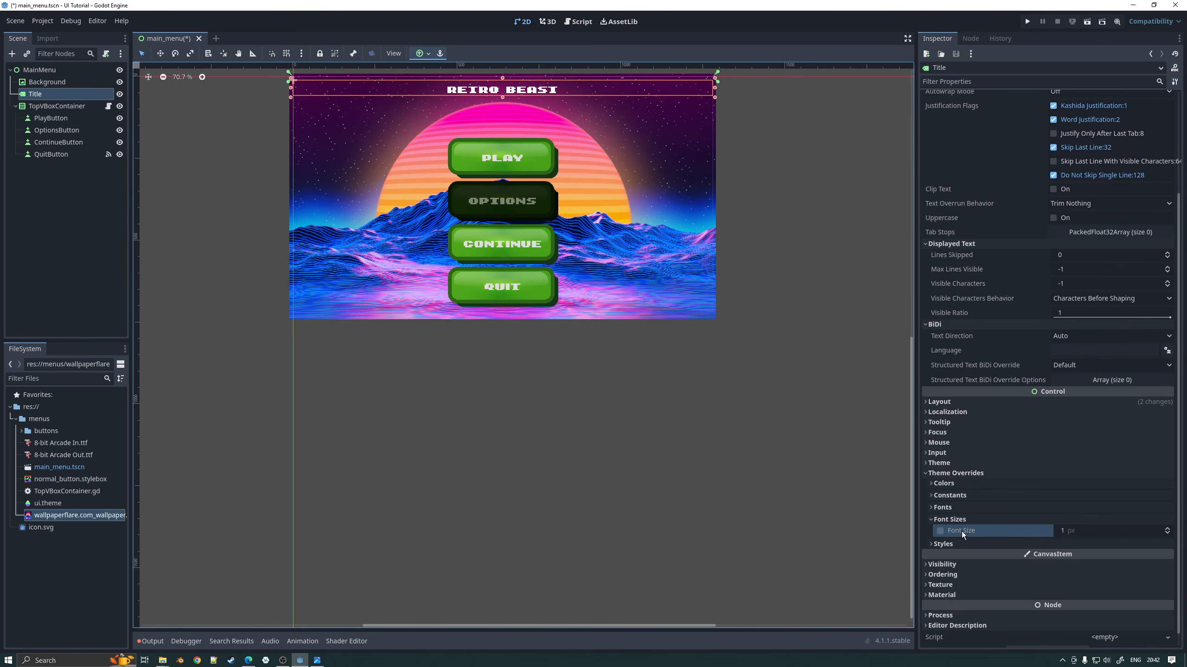
{"action": "left_click", "coordinate": [940, 530]}
{"action": "left_click", "coordinate": [1085, 530]}
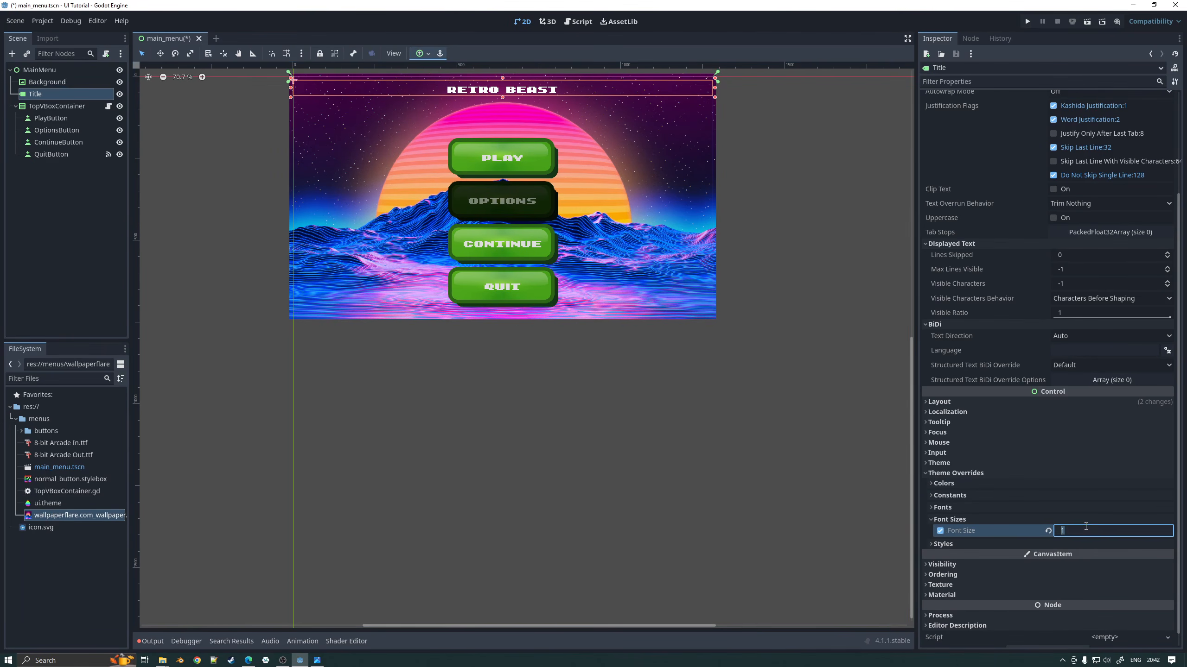
{"action": "type", "text": "64"}
{"action": "key", "text": "Return"}
Step: Set the Title label's font size override to 128 px
{"action": "left_click", "coordinate": [1085, 528]}
{"action": "type", "text": "128"}
{"action": "key", "text": "Return"}
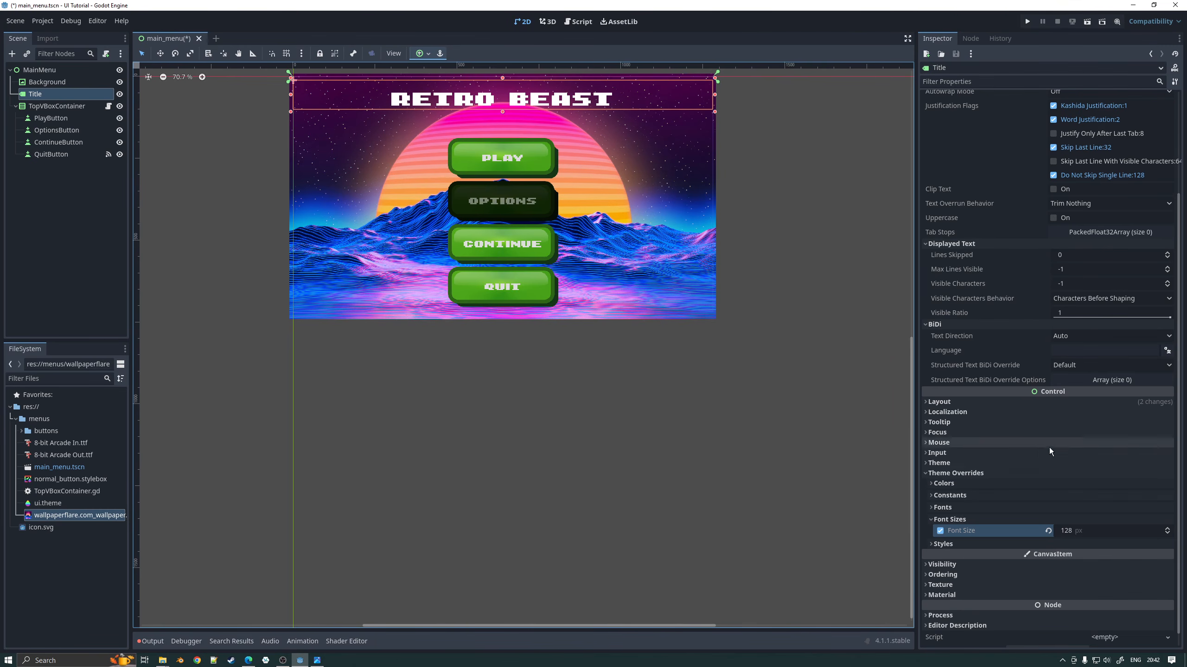
Step: Enable the Title label's theme overrides for font shadow color, shadow offset X and shadow offset Y
{"action": "scroll", "coordinate": [1037, 522], "scroll_direction": "down", "scroll_amount": 1}
{"action": "left_click", "coordinate": [930, 532]}
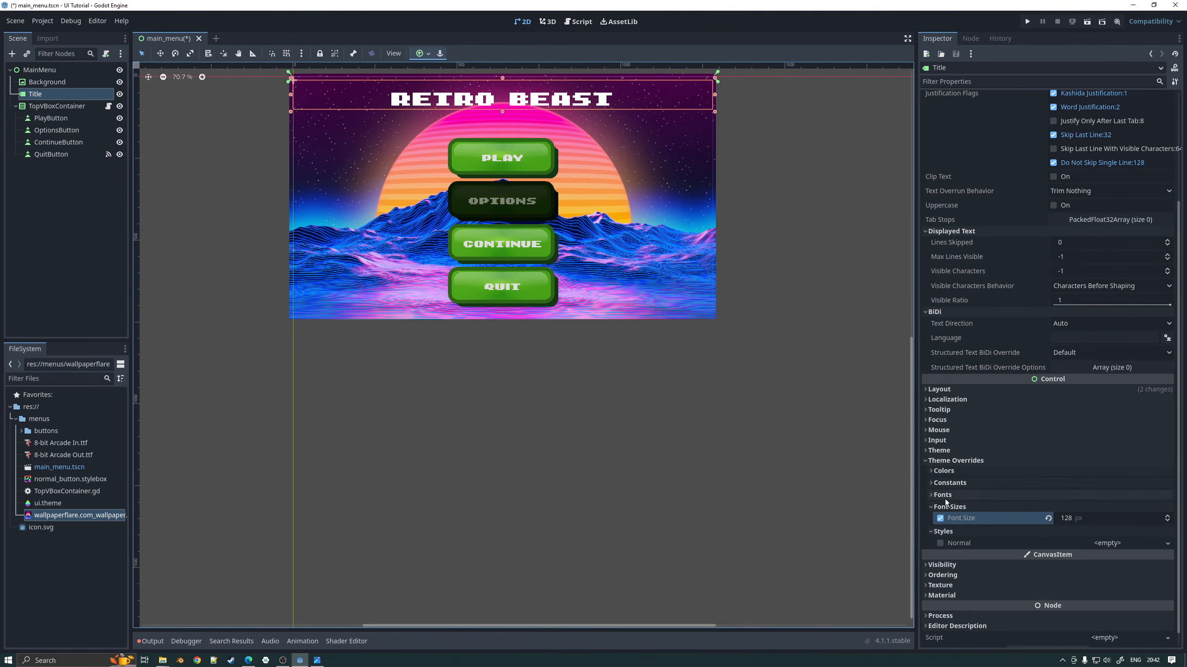
{"action": "left_click", "coordinate": [931, 470]}
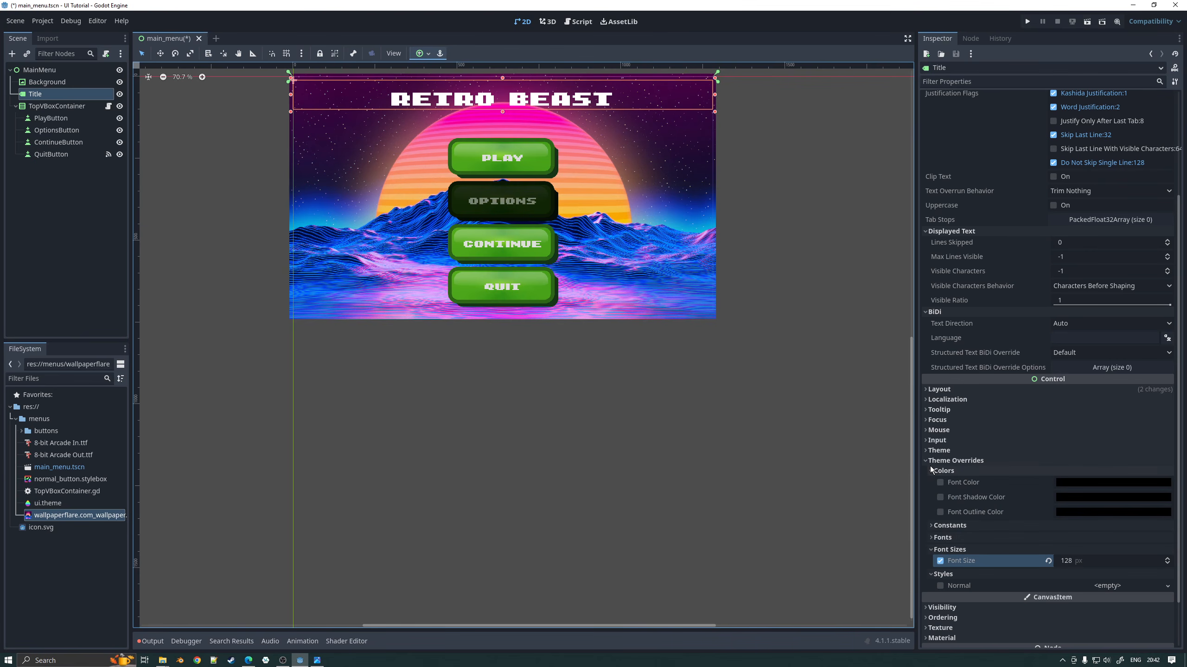
{"action": "left_click", "coordinate": [940, 497]}
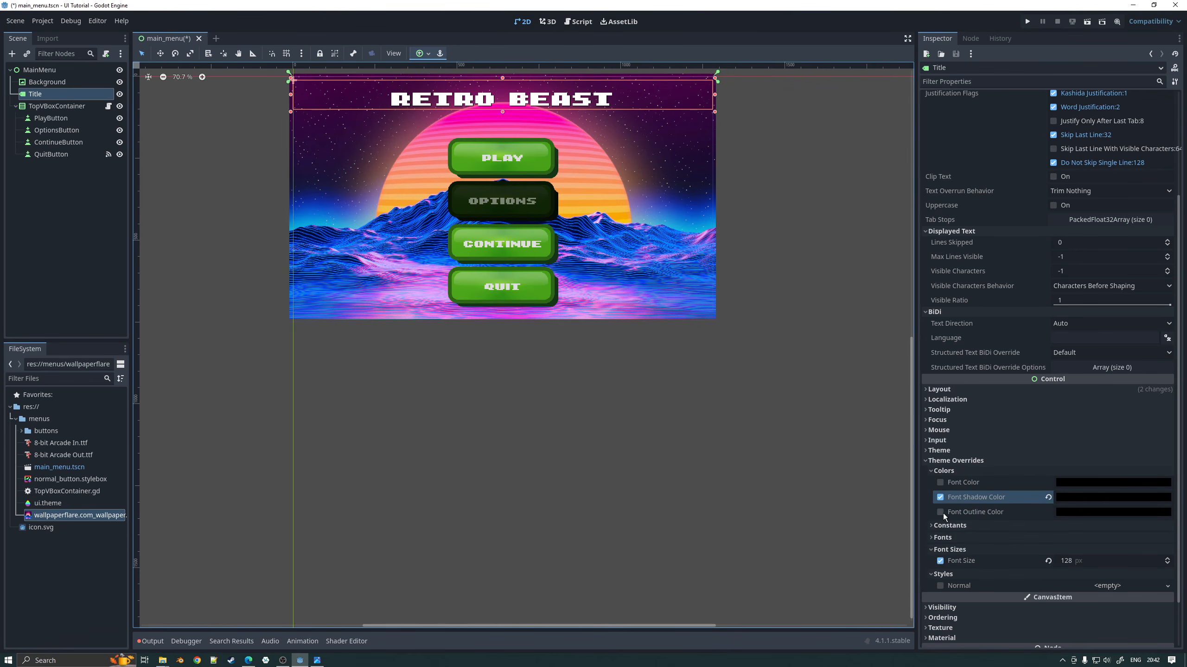
{"action": "left_click", "coordinate": [949, 525]}
{"action": "scroll", "coordinate": [950, 524], "scroll_direction": "down", "scroll_amount": 3}
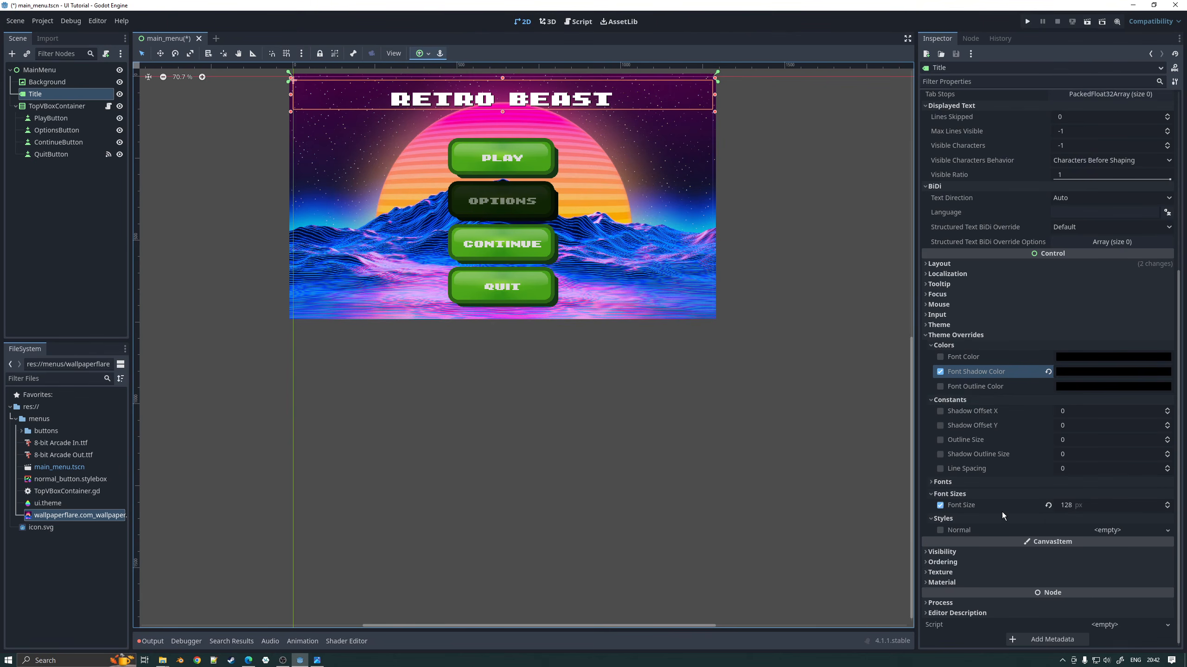
{"action": "left_click", "coordinate": [940, 426]}
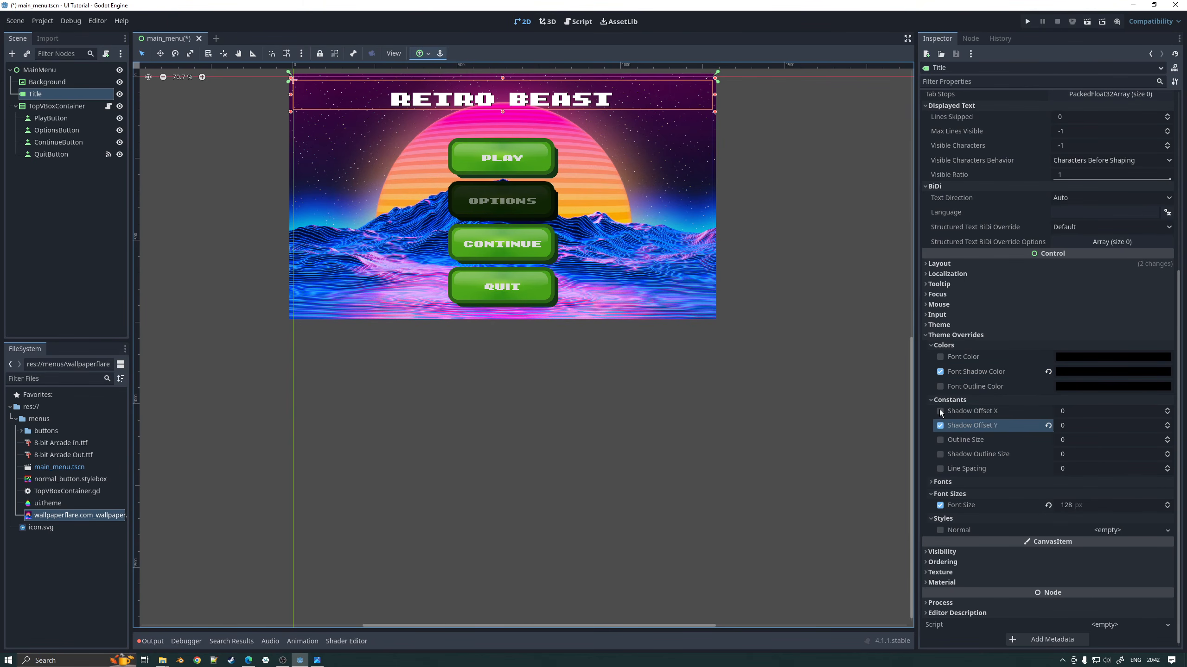
{"action": "left_click", "coordinate": [939, 411]}
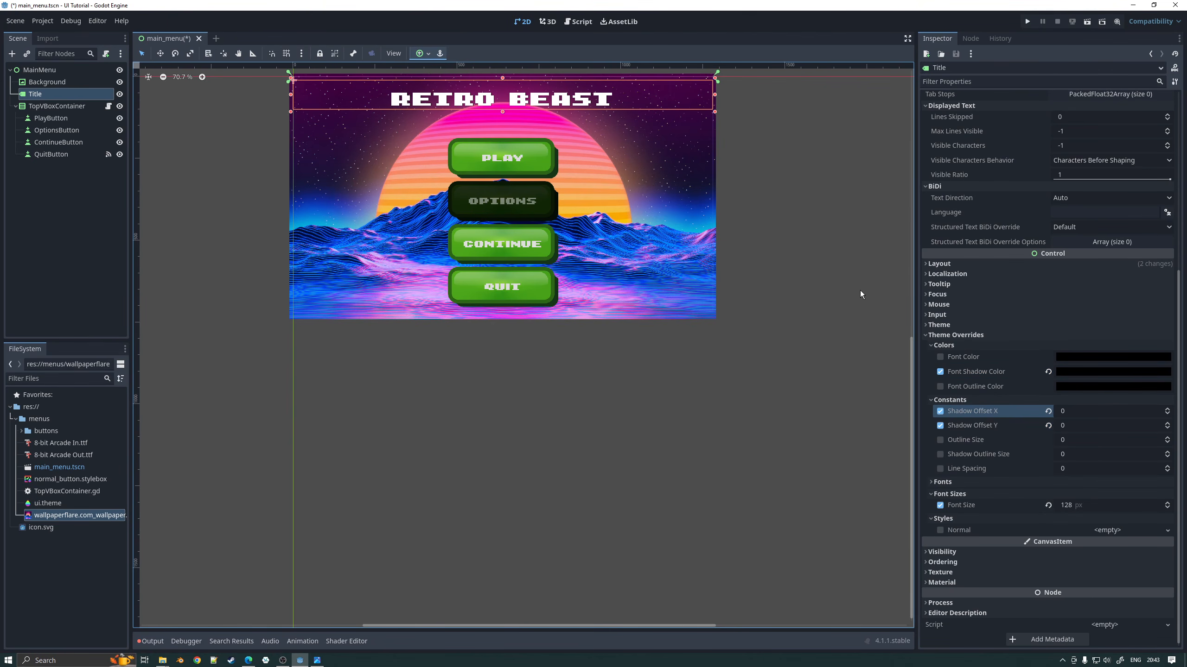
Step: Set the Title label's shadow offset X and Y to 6
{"action": "scroll", "coordinate": [575, 141], "scroll_direction": "up", "scroll_amount": 7}
{"action": "scroll", "coordinate": [646, 316], "scroll_direction": "up", "scroll_amount": 14}
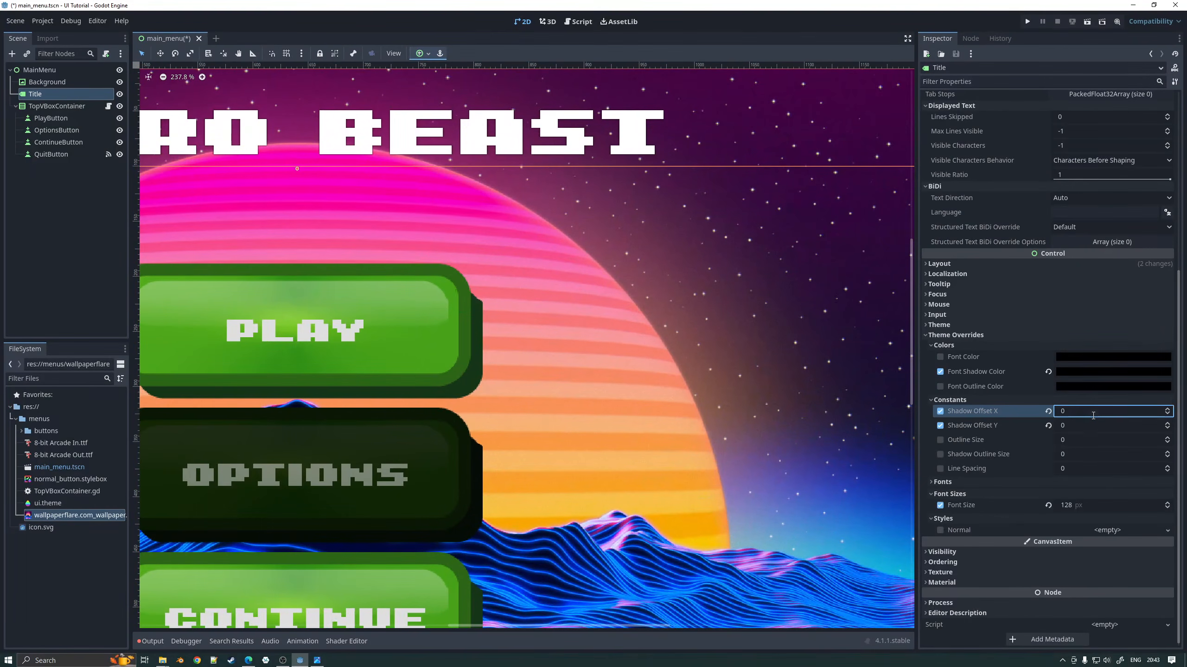
{"action": "left_click", "coordinate": [1093, 411]}
{"action": "type", "text": "6"}
{"action": "key", "text": "Tab"}
{"action": "type", "text": "6"}
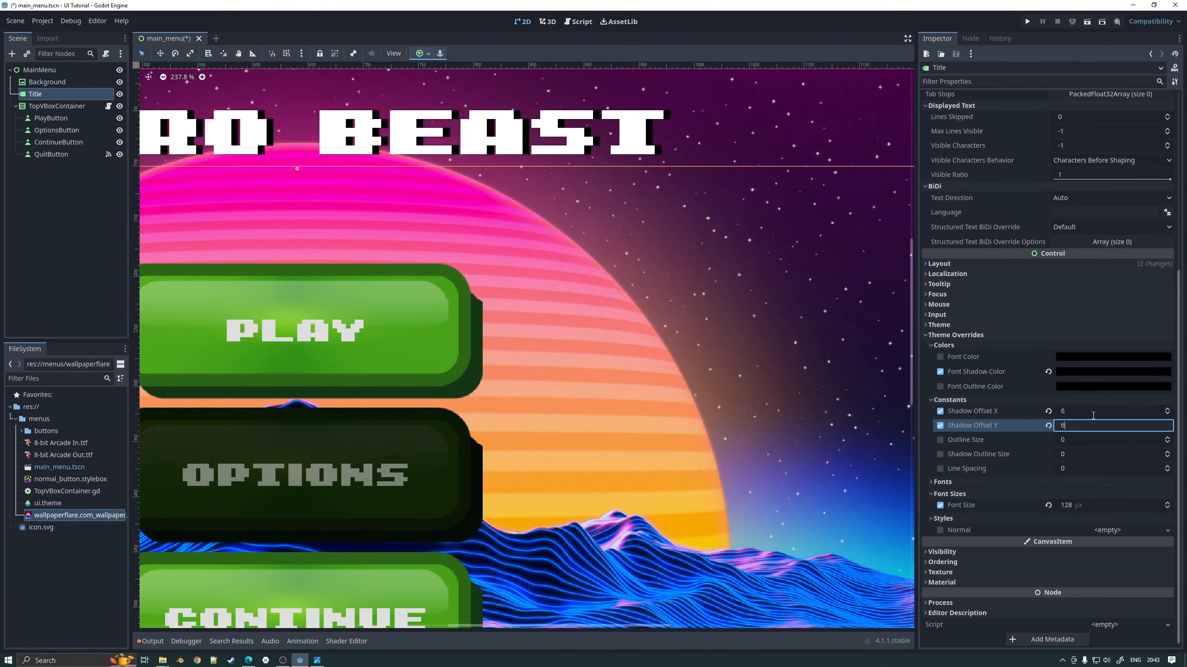
{"action": "key", "text": "Return"}
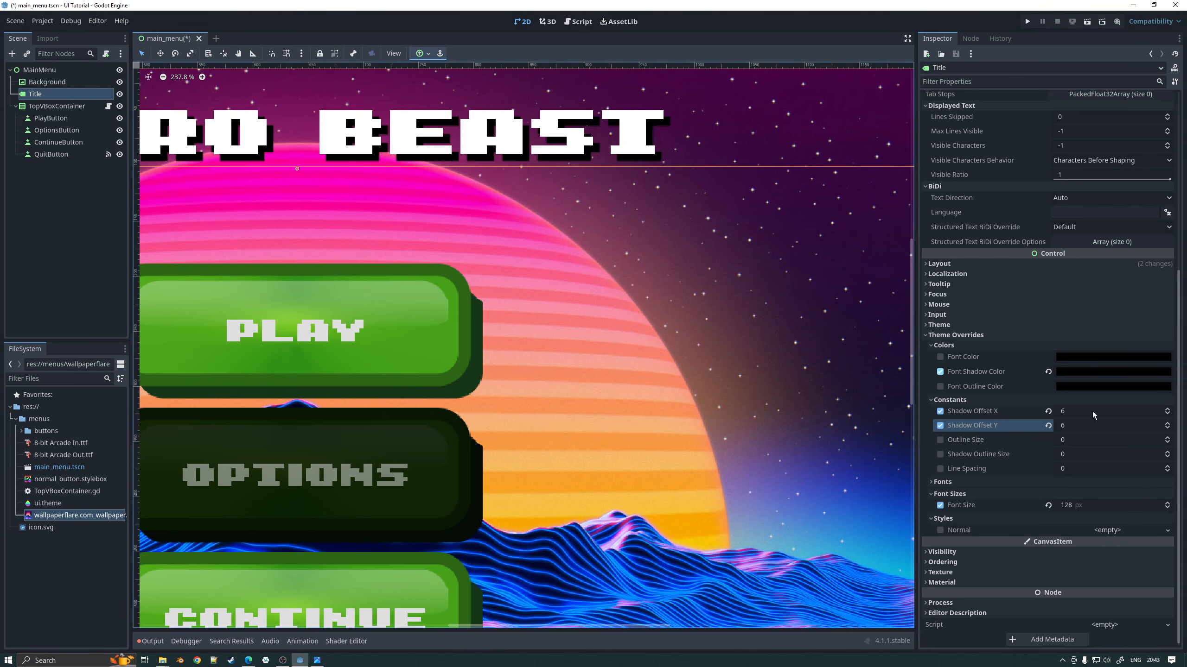
Step: Set the Title label's shadow offset X and Y to 8
{"action": "left_click", "coordinate": [1092, 411]}
{"action": "type", "text": "8"}
{"action": "key", "text": "Tab"}
{"action": "type", "text": "8"}
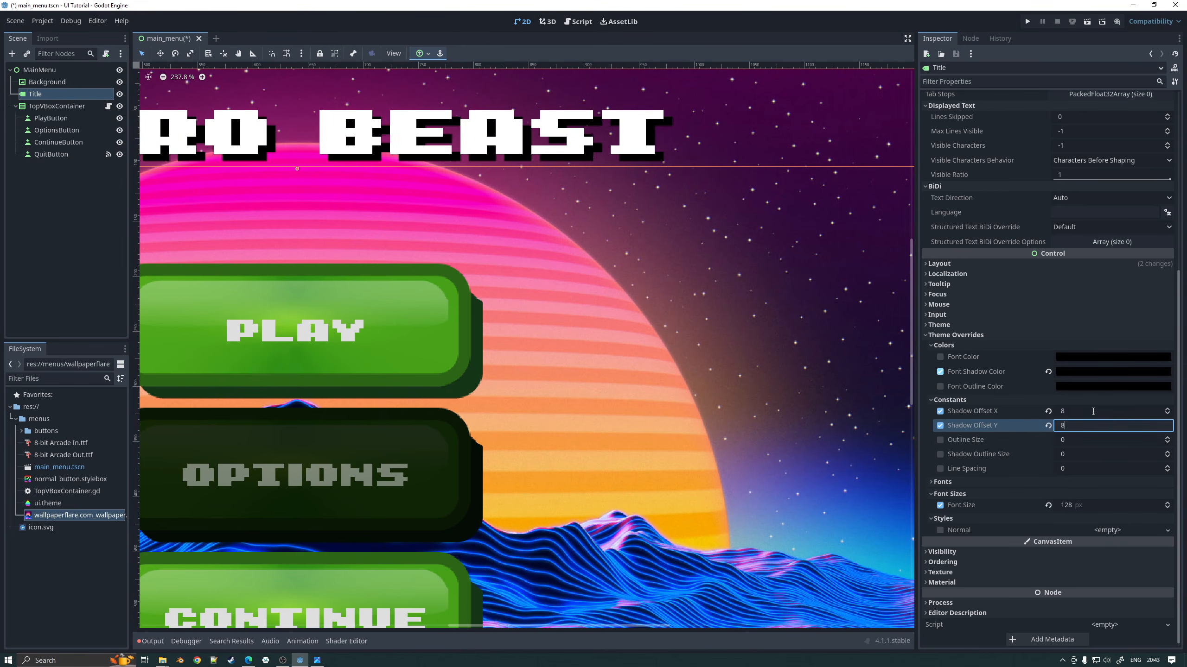
{"action": "key", "text": "Return"}
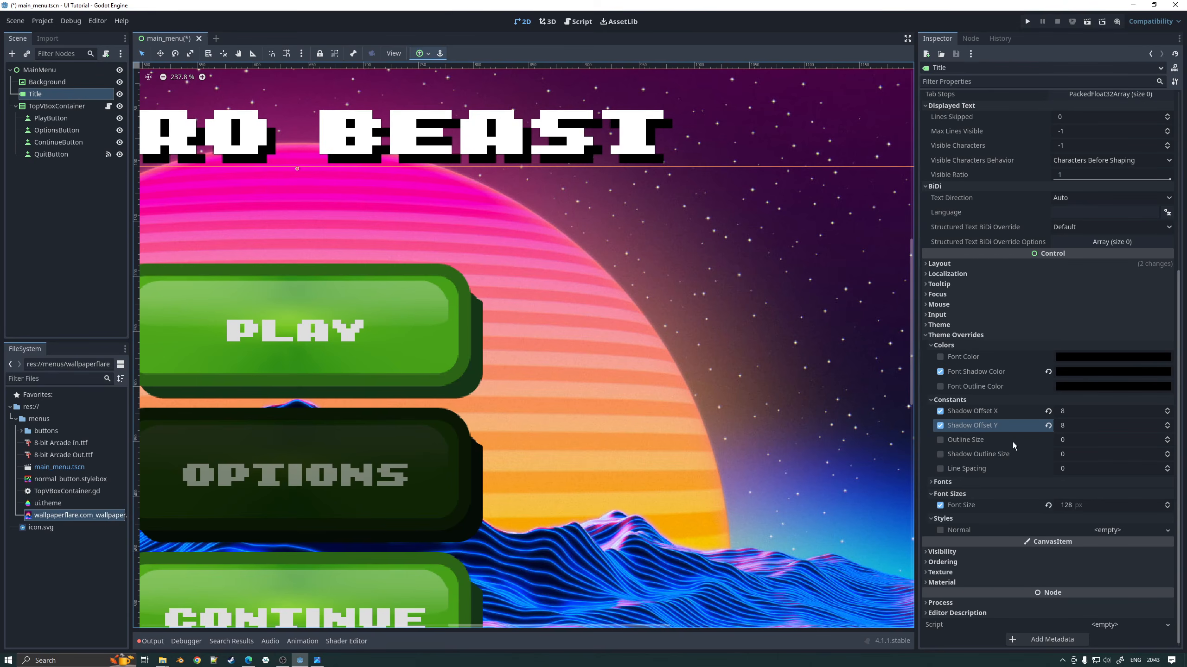
Step: Make the Title label's black font shadow color semi-transparent by lowering its alpha
{"action": "left_click", "coordinate": [1102, 372]}
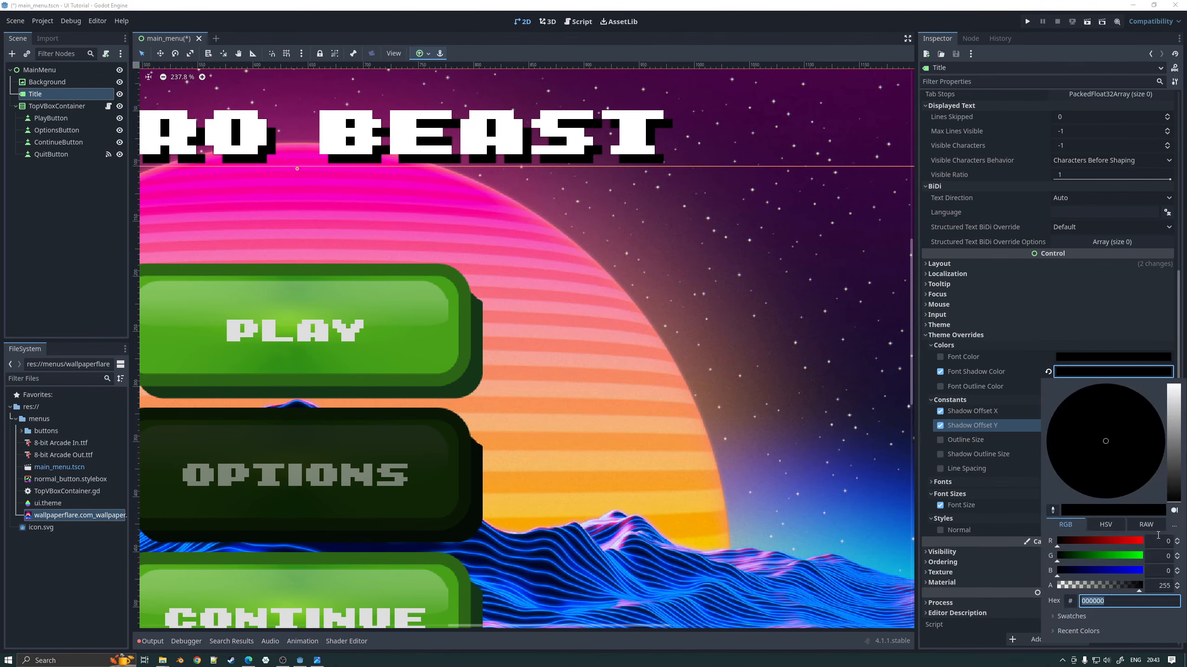
{"action": "left_click_drag", "start_coordinate": [1137, 592], "coordinate": [1088, 585]}
{"action": "scroll", "coordinate": [623, 377], "scroll_direction": "down", "scroll_amount": 5}
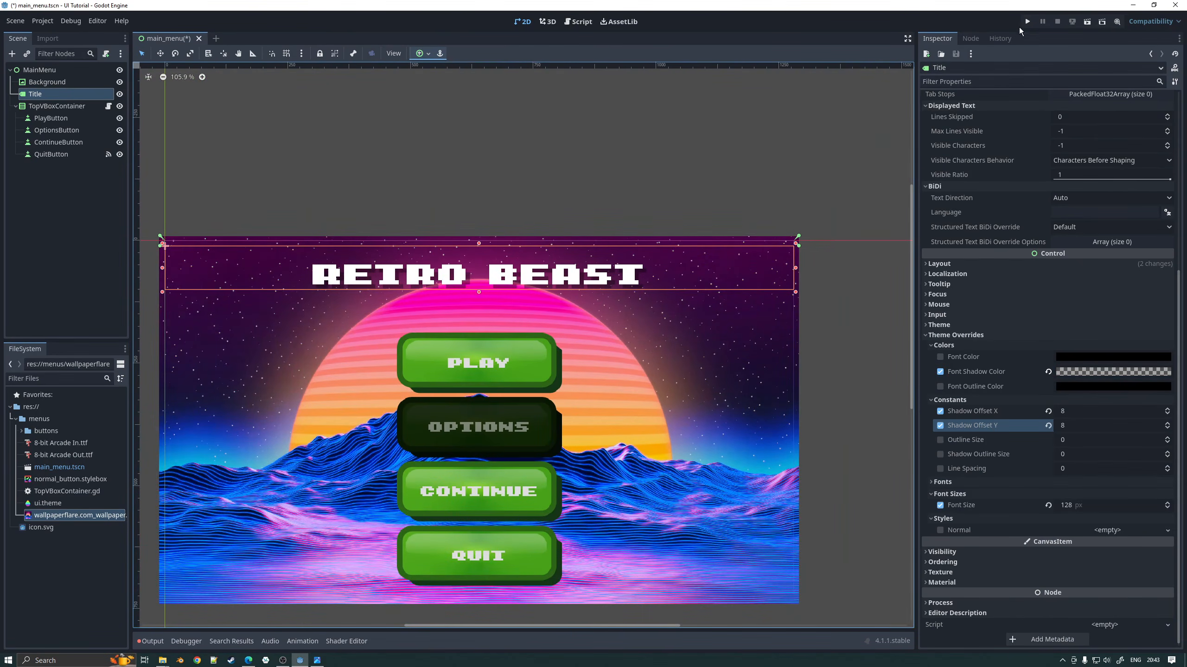
Step: Run the project to check the main menu with its shadowed title
{"action": "left_click", "coordinate": [1026, 21]}
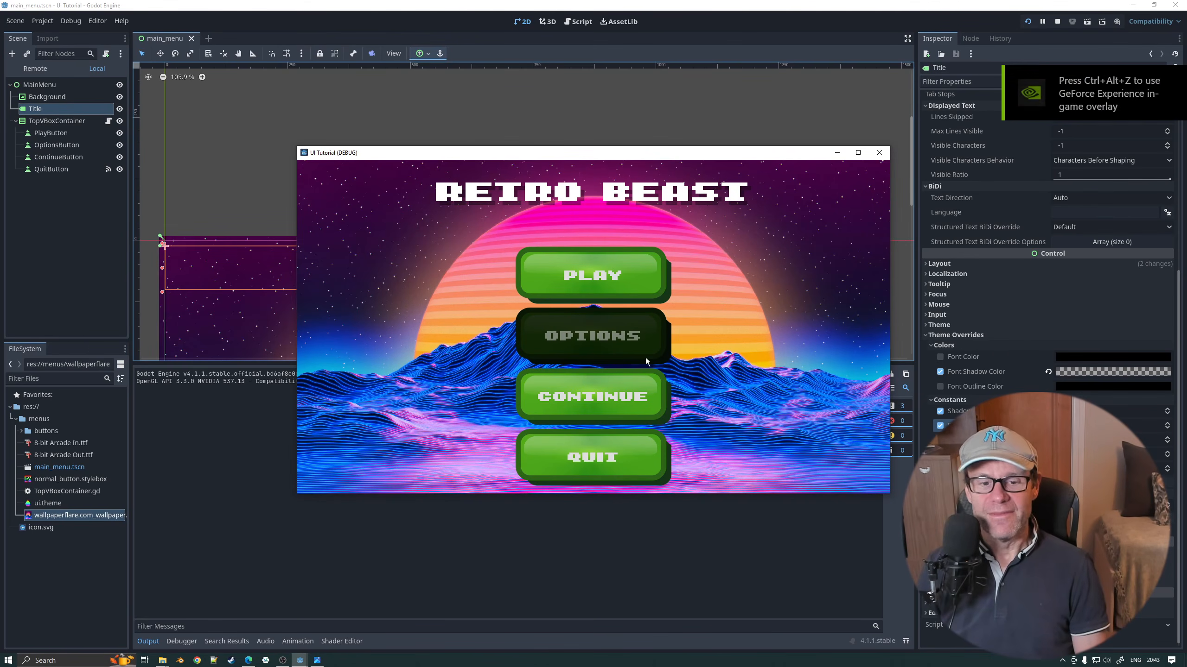
{"action": "left_click", "coordinate": [283, 661]}
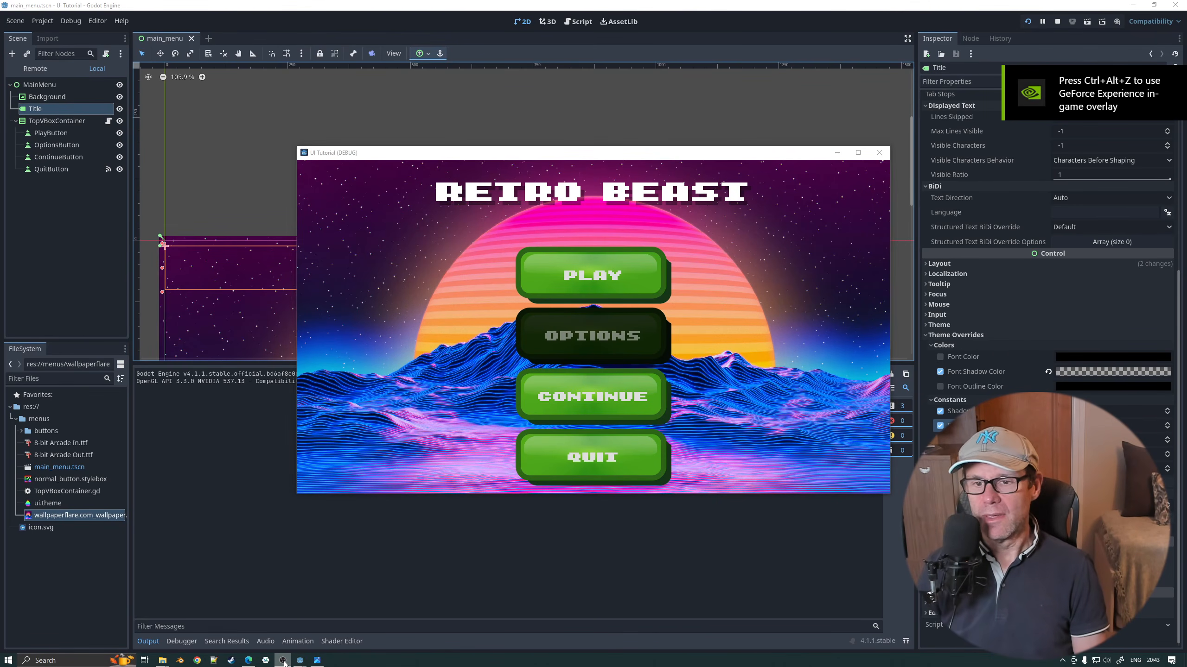